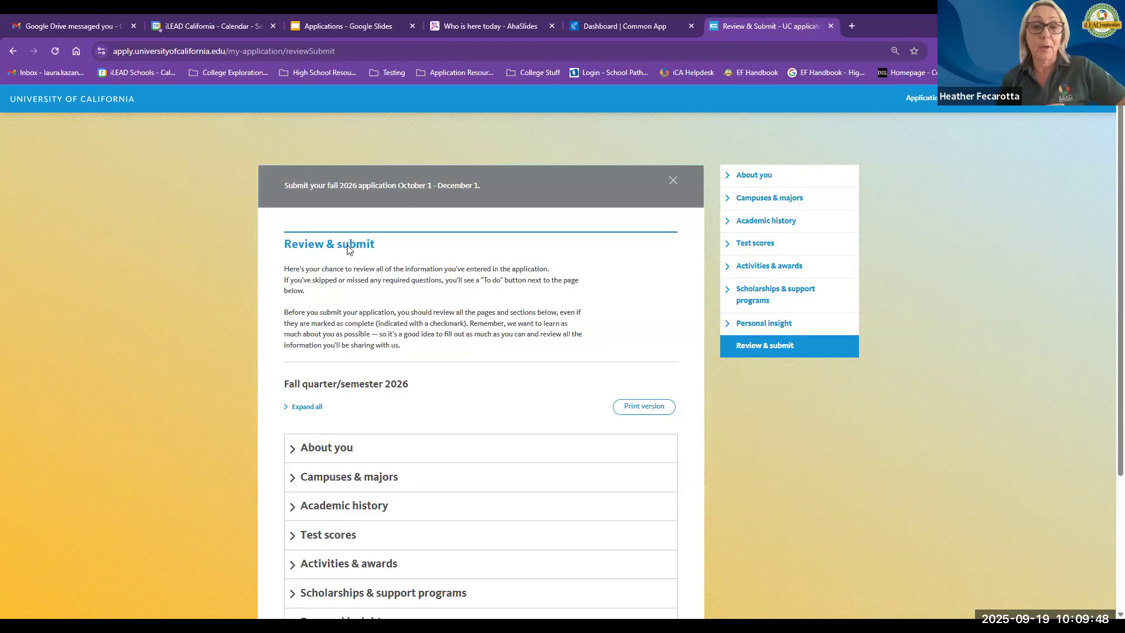
Step: Expand the About you section on the Review & submit page to review its parts
scroll(803, 372, down, 2)
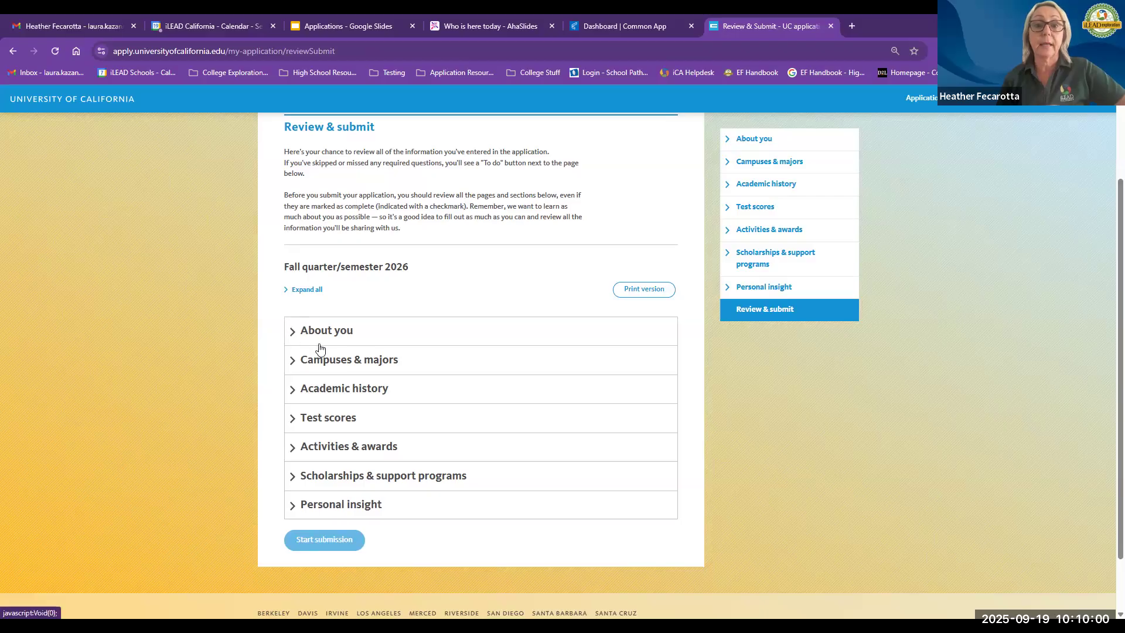
click(294, 331)
scroll(237, 345, down, 4)
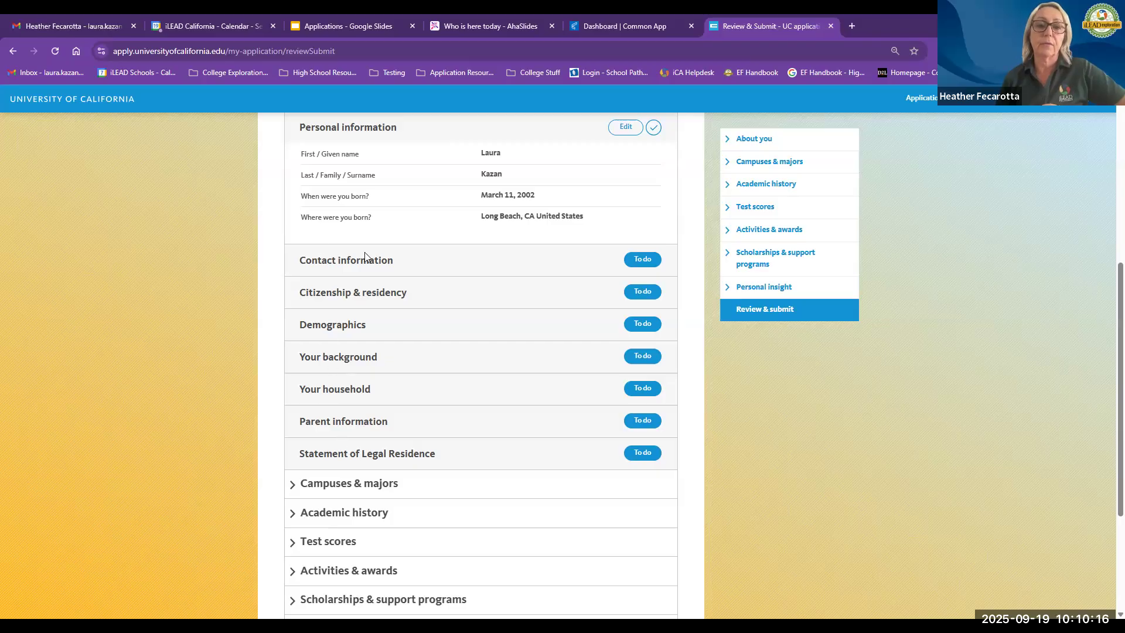
Step: Open the Your household to-do item and follow its link to the Your background page
click(646, 269)
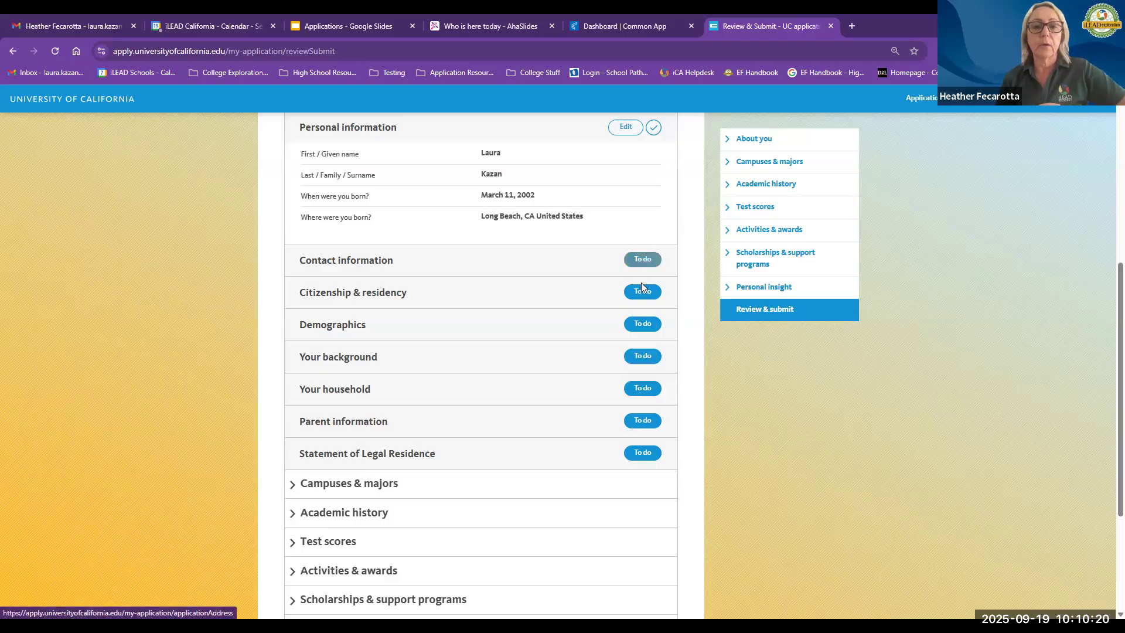
click(640, 388)
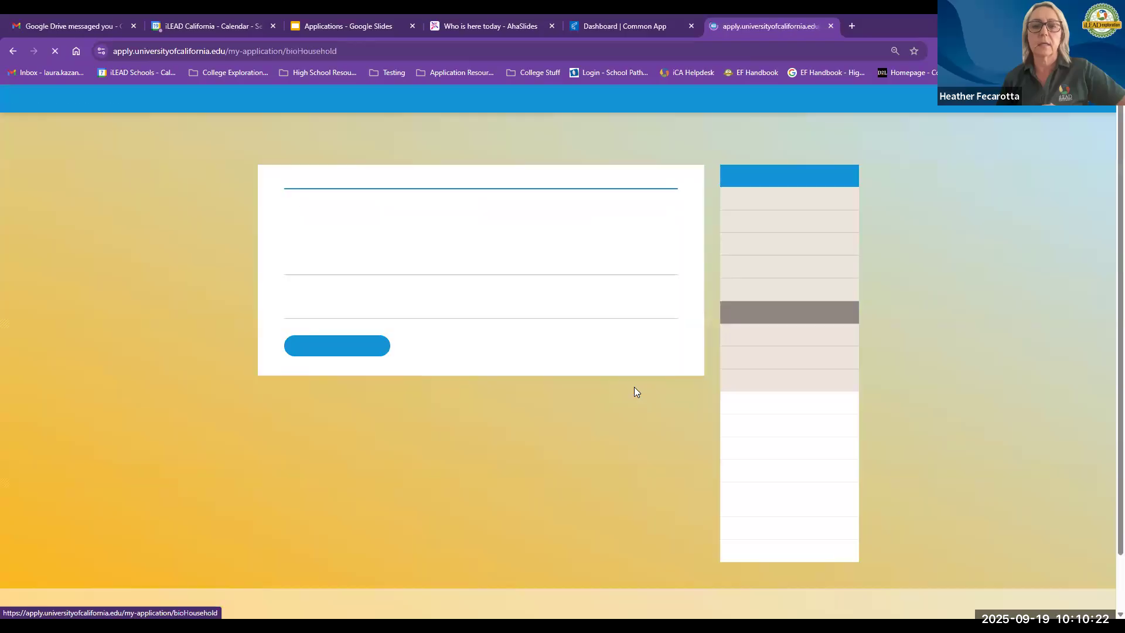
click(332, 346)
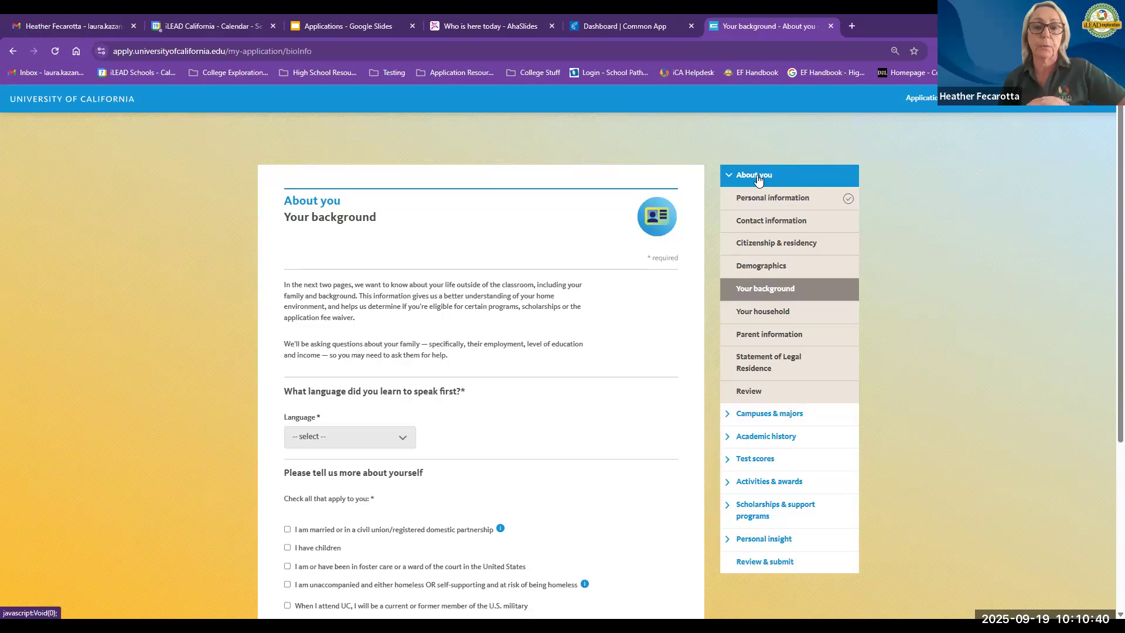
Step: Browse the About you pages, opening Personal information and then Parent information
click(731, 181)
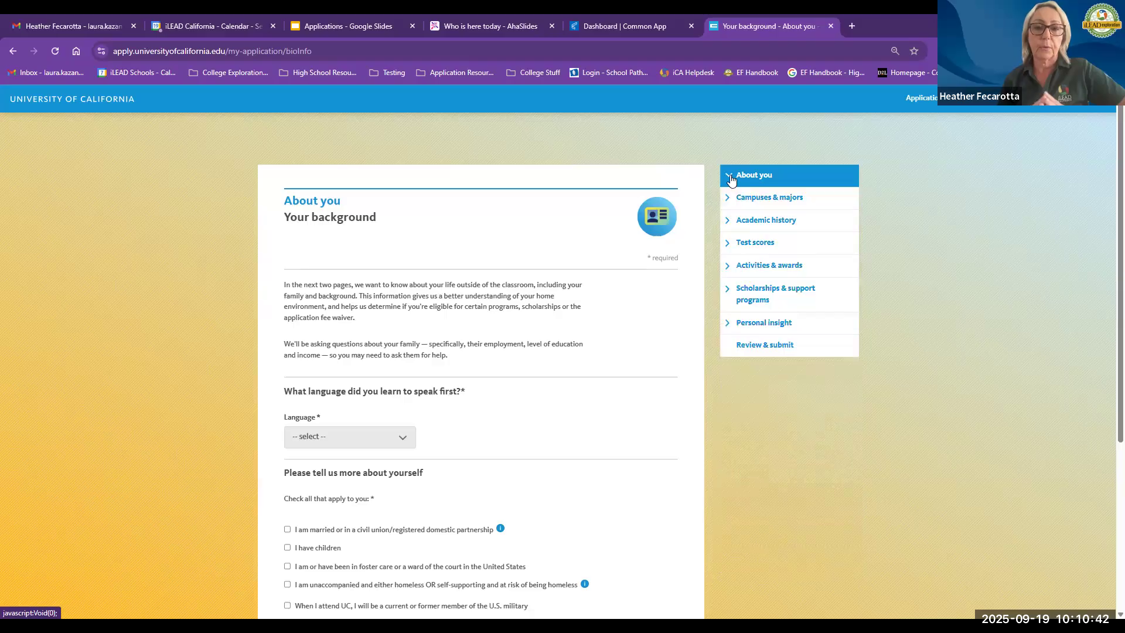
click(731, 180)
click(747, 200)
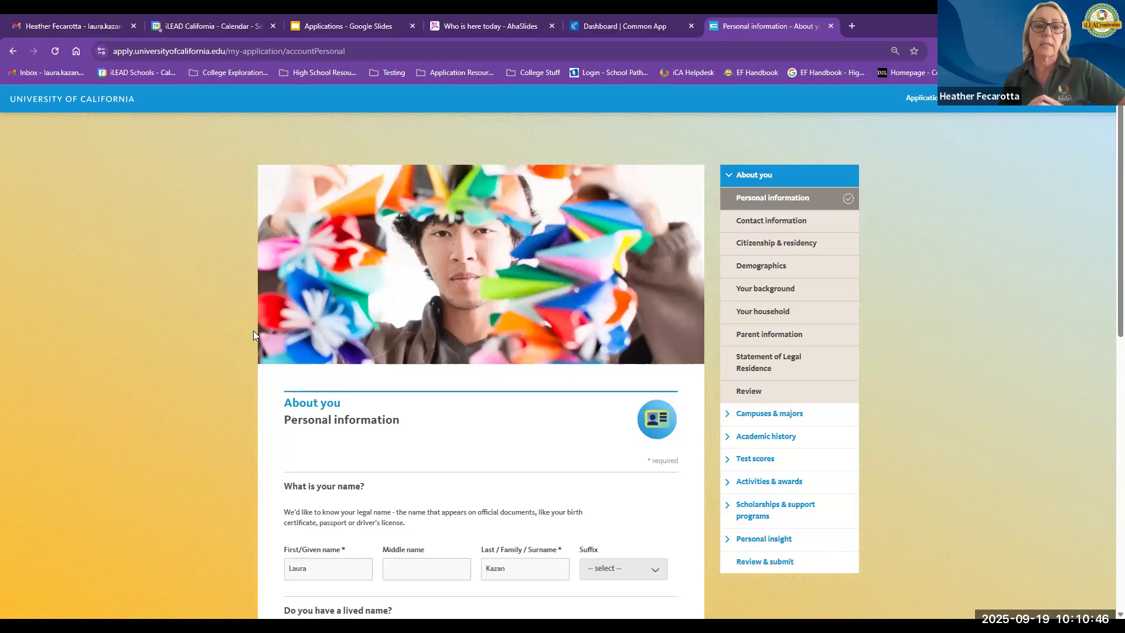
scroll(252, 335, down, 5)
scroll(250, 330, down, 3)
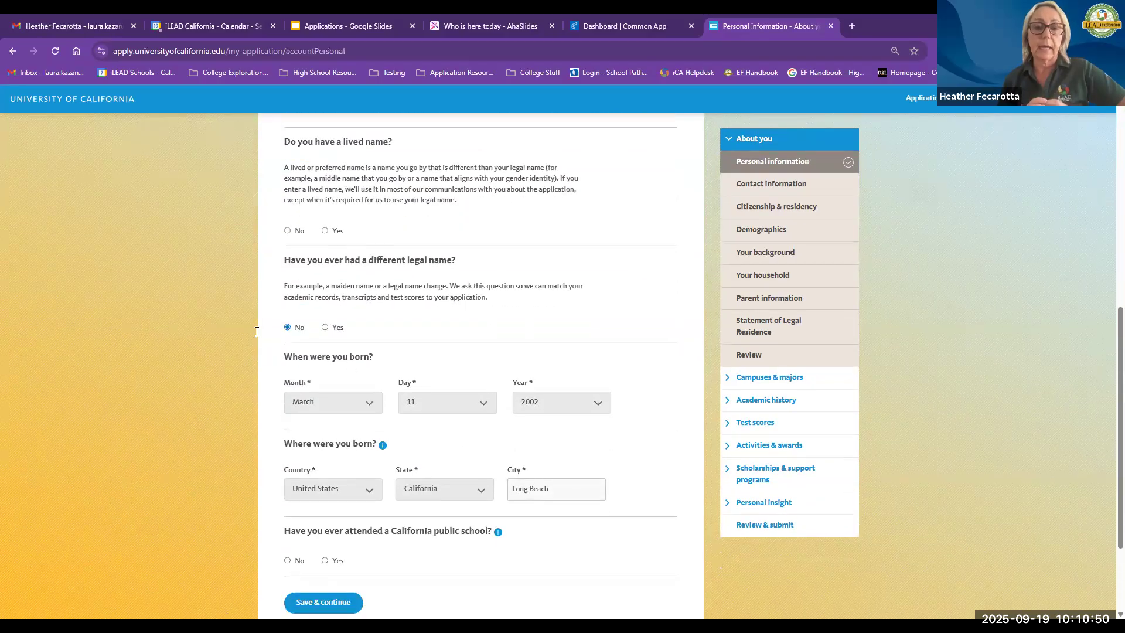
click(751, 277)
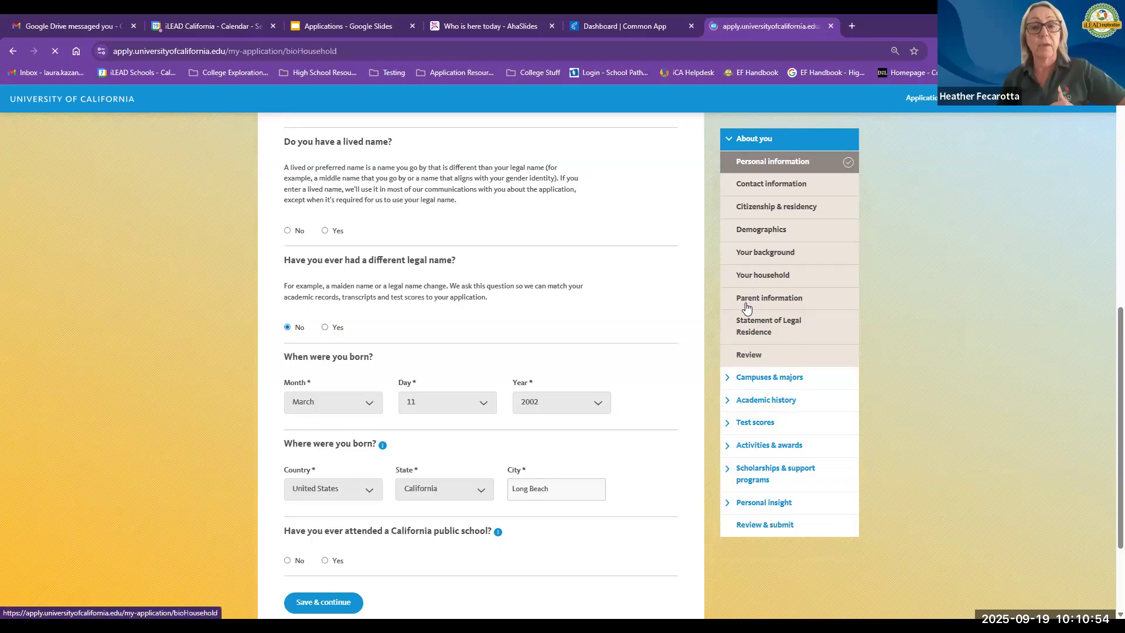
click(746, 339)
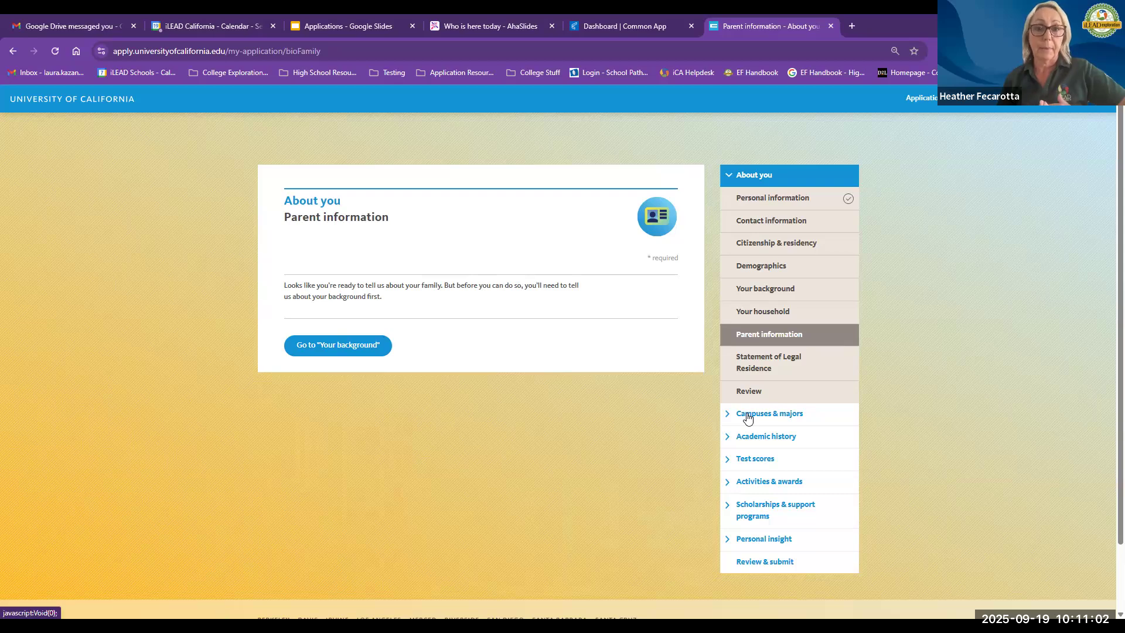
Step: Expand Campuses & majors and open UC values, then the Choose campuses map
click(729, 419)
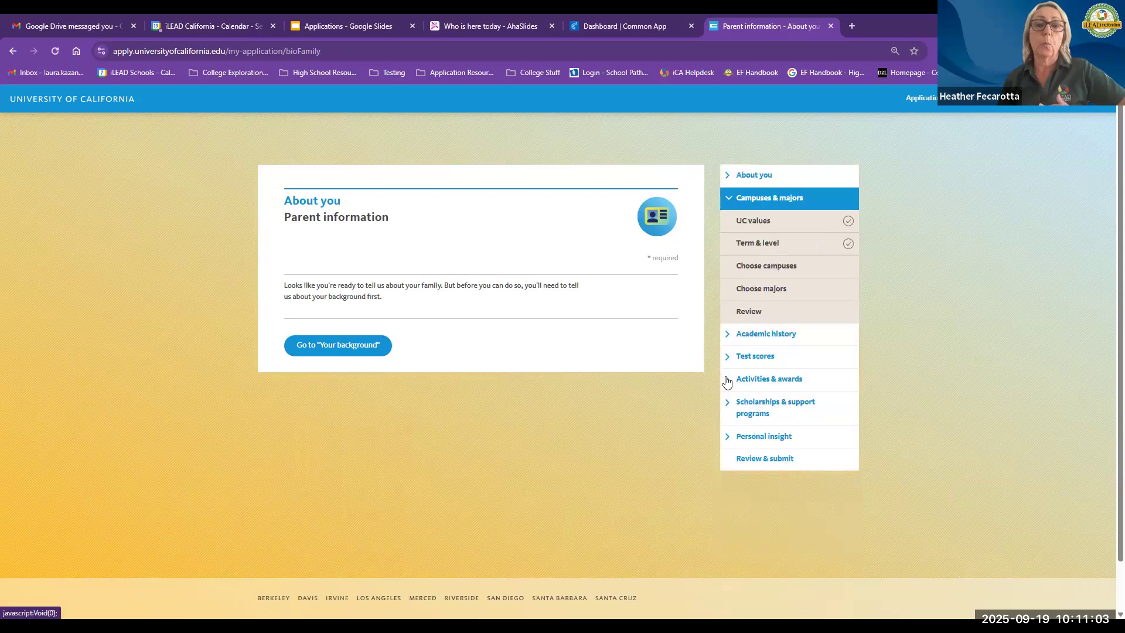
click(751, 221)
scroll(741, 218, down, 1)
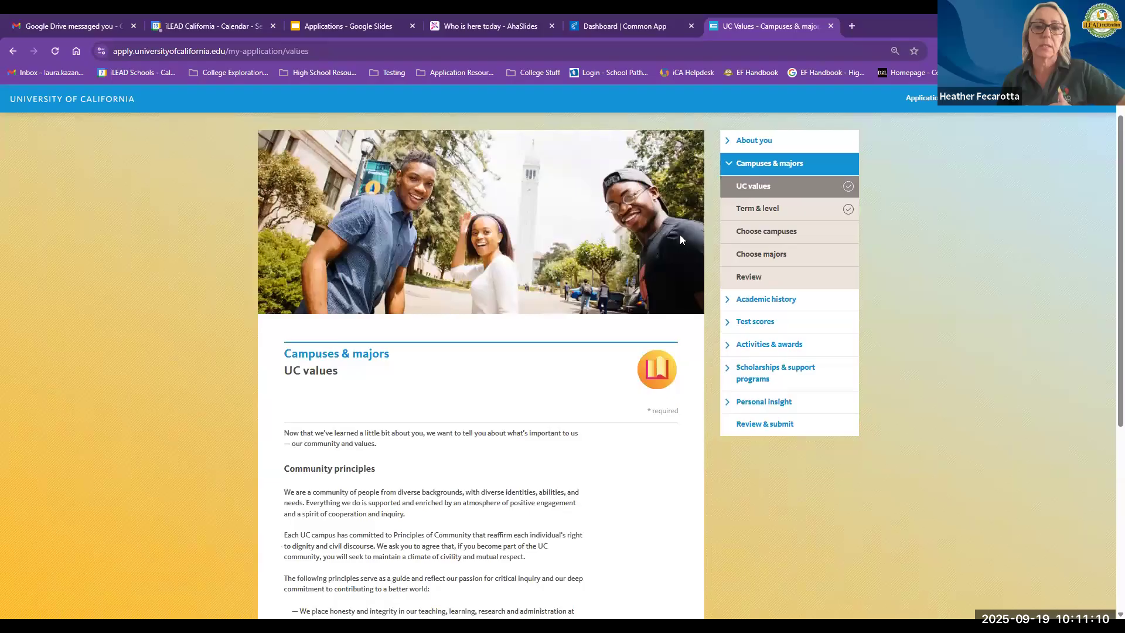
click(753, 229)
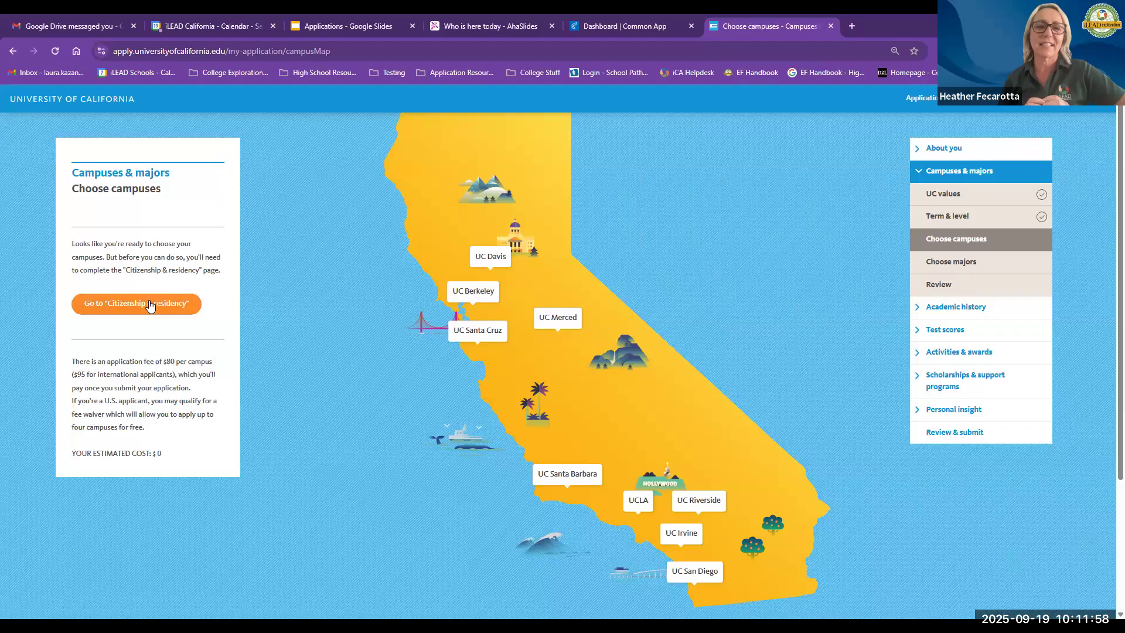
Step: Highlight UC Berkeley on the campus map and go to the Citizenship & residency page
triple_click(480, 293)
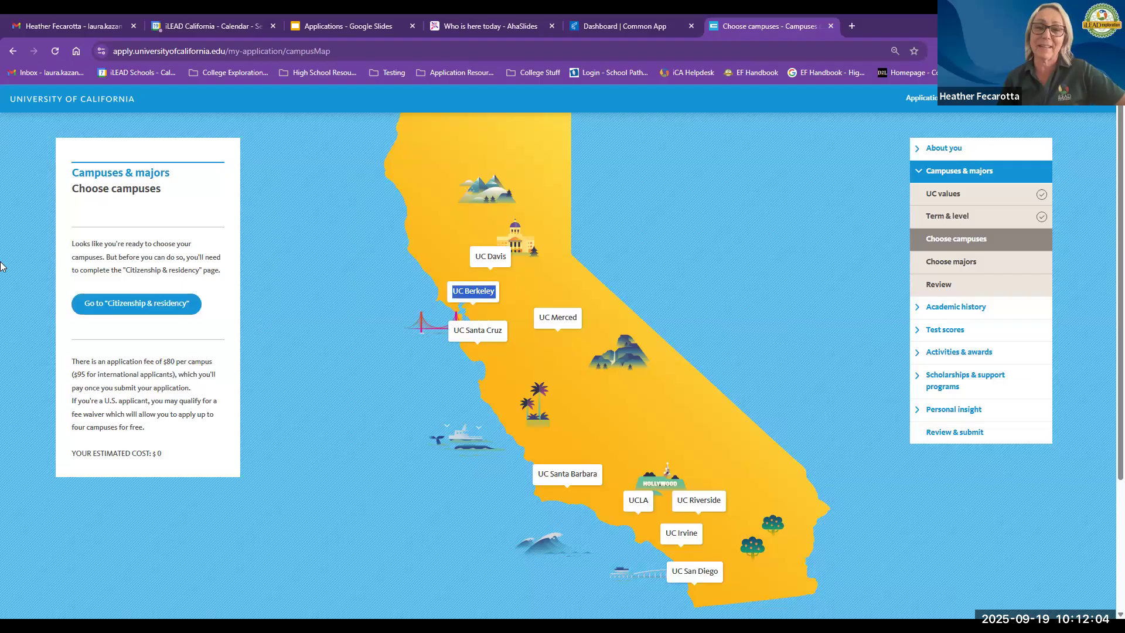
click(195, 286)
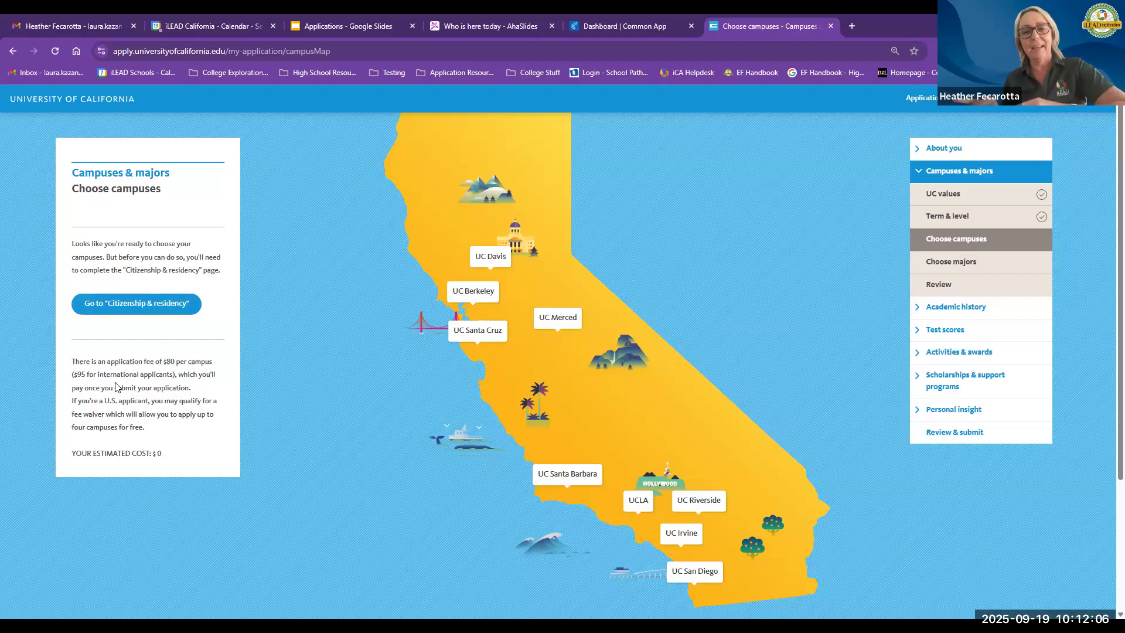
click(157, 308)
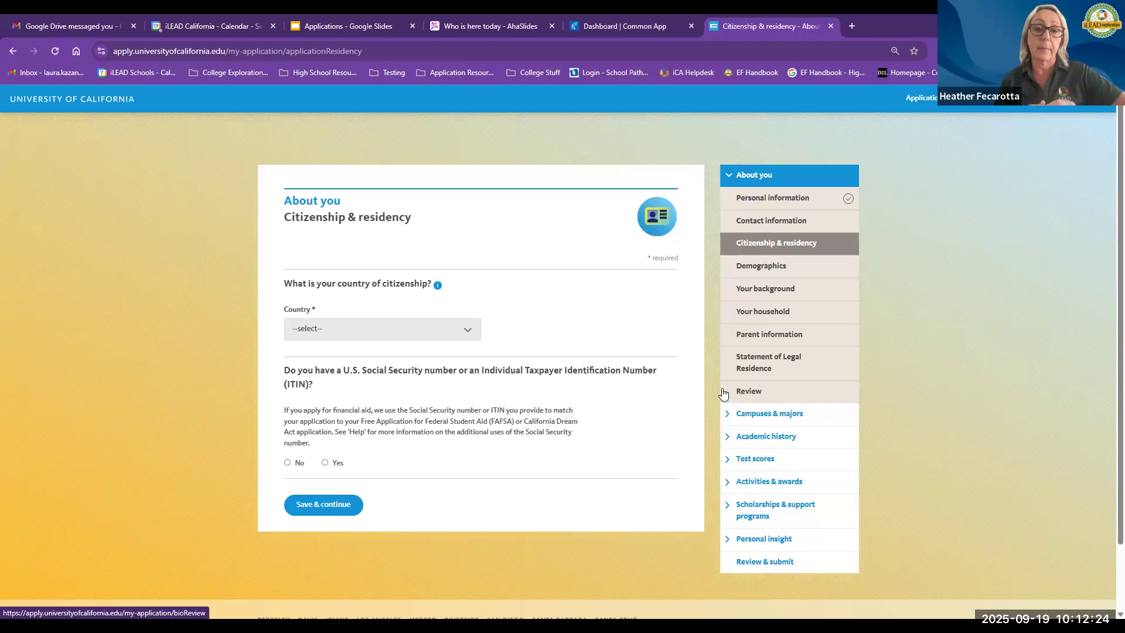
Step: Open the Academic history introduction, continue to 7th & 8th grade, then open High schools
click(732, 436)
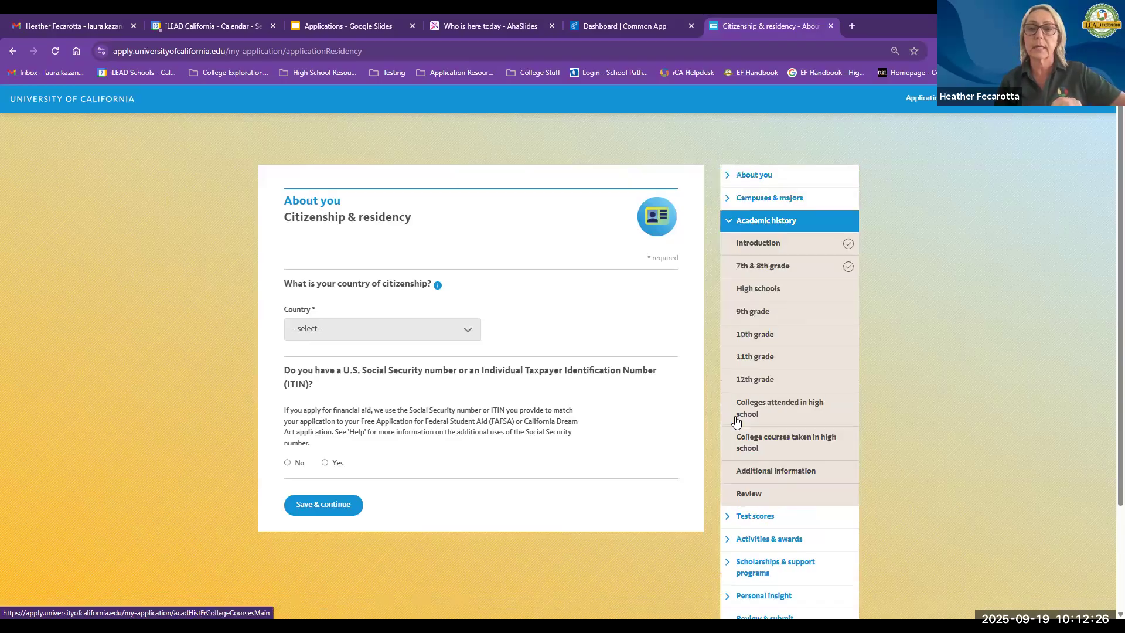
click(758, 242)
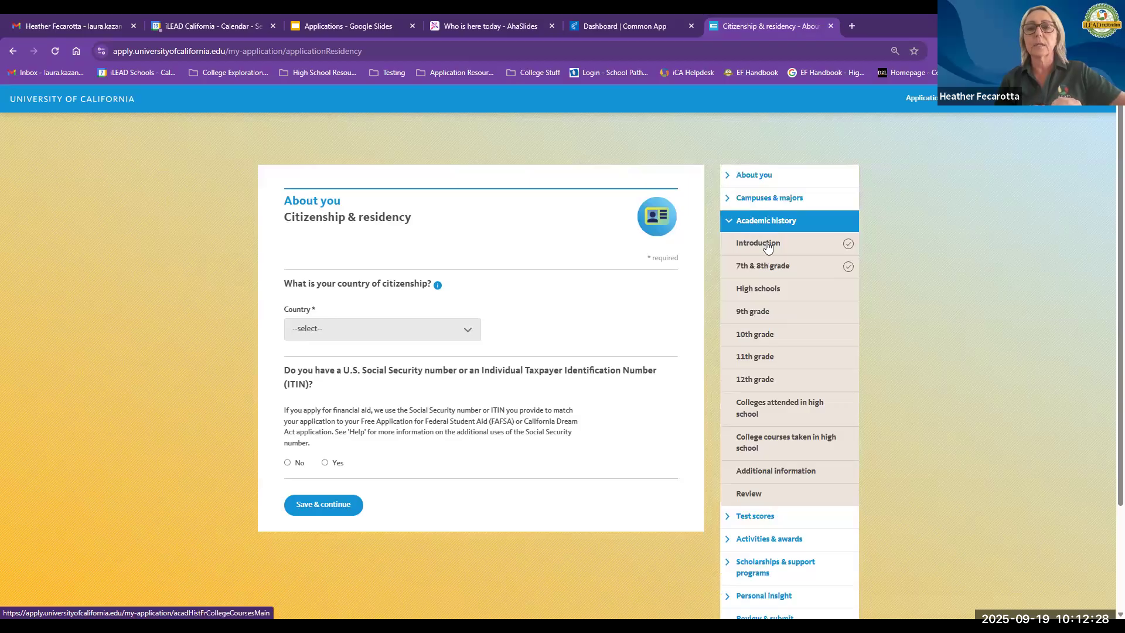
scroll(225, 360, down, 1)
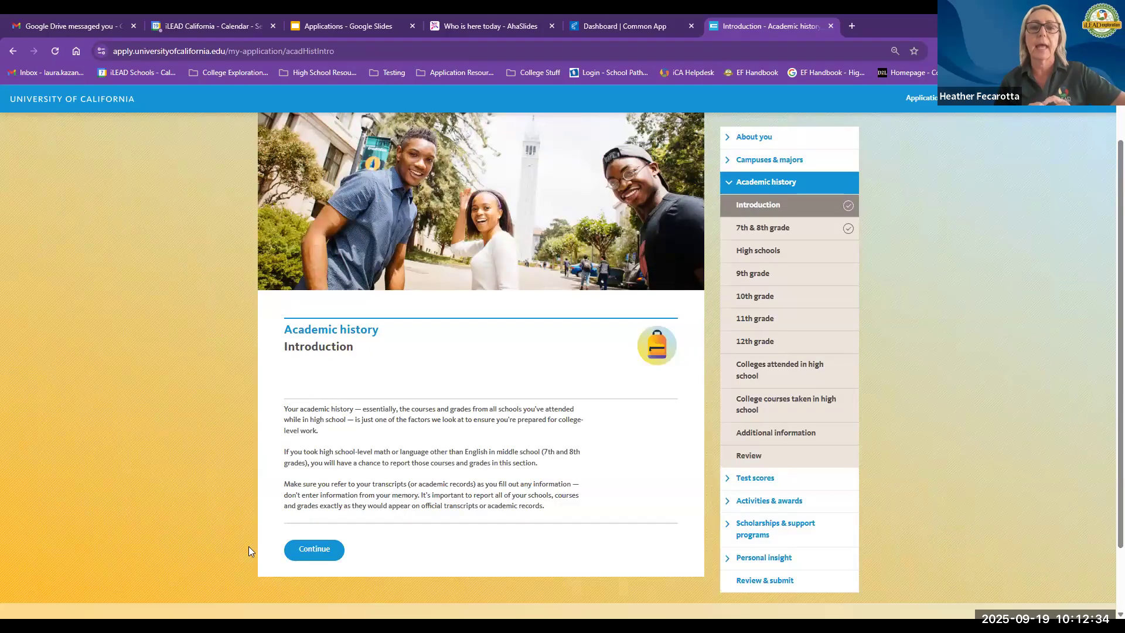
click(305, 553)
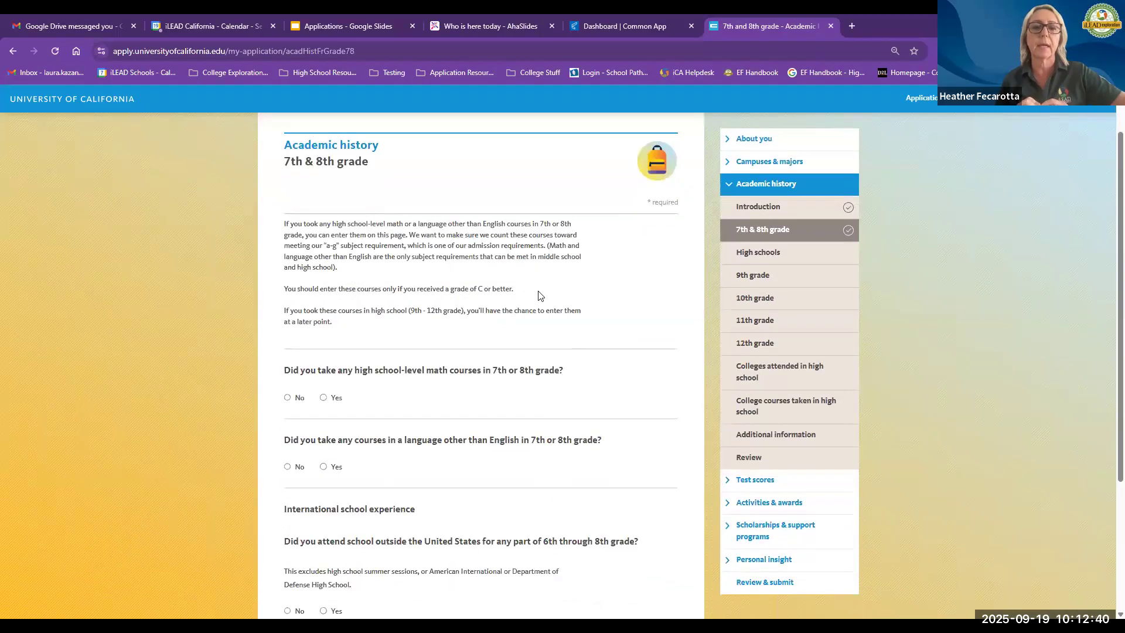
scroll(540, 296, down, 1)
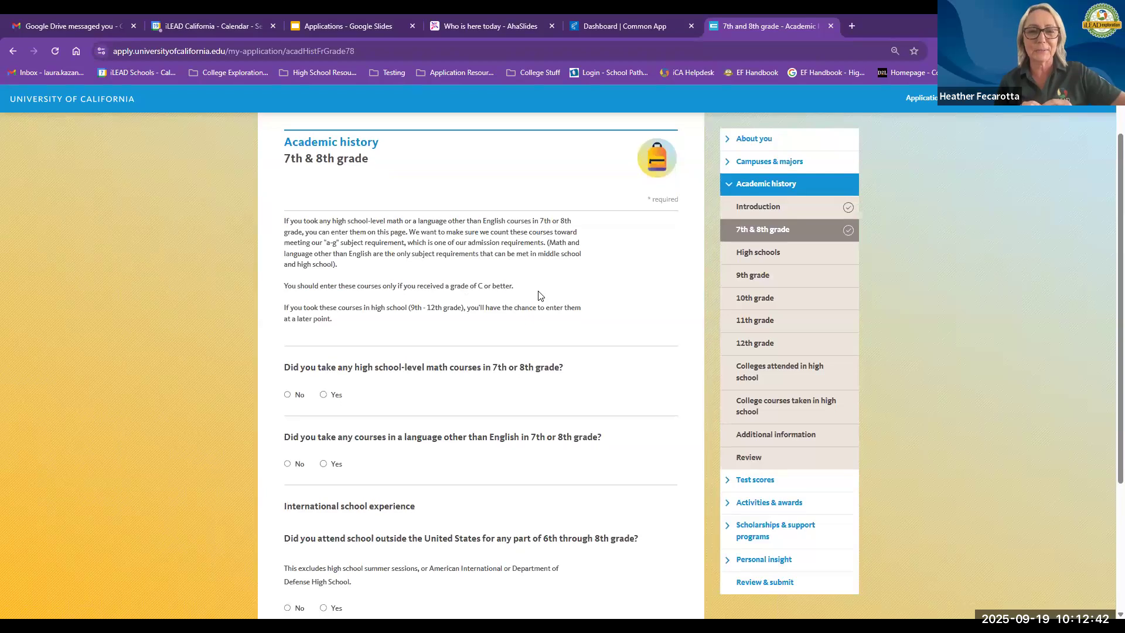
click(746, 254)
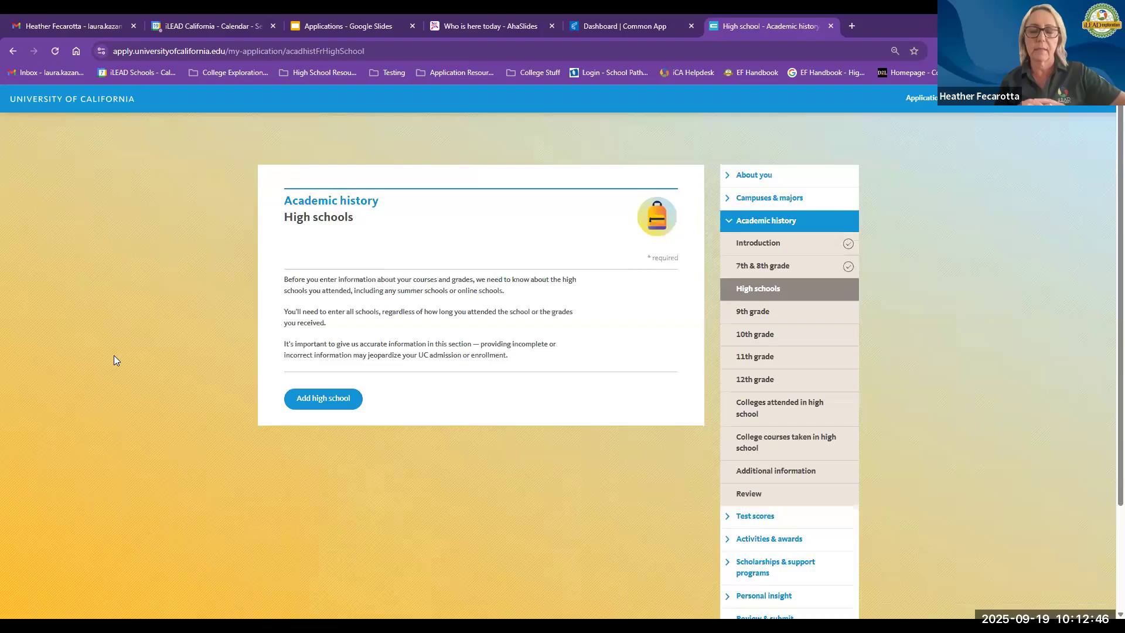
Step: Start adding a high school attended In California, leaving the specialized curriculum boxes unchecked
click(325, 400)
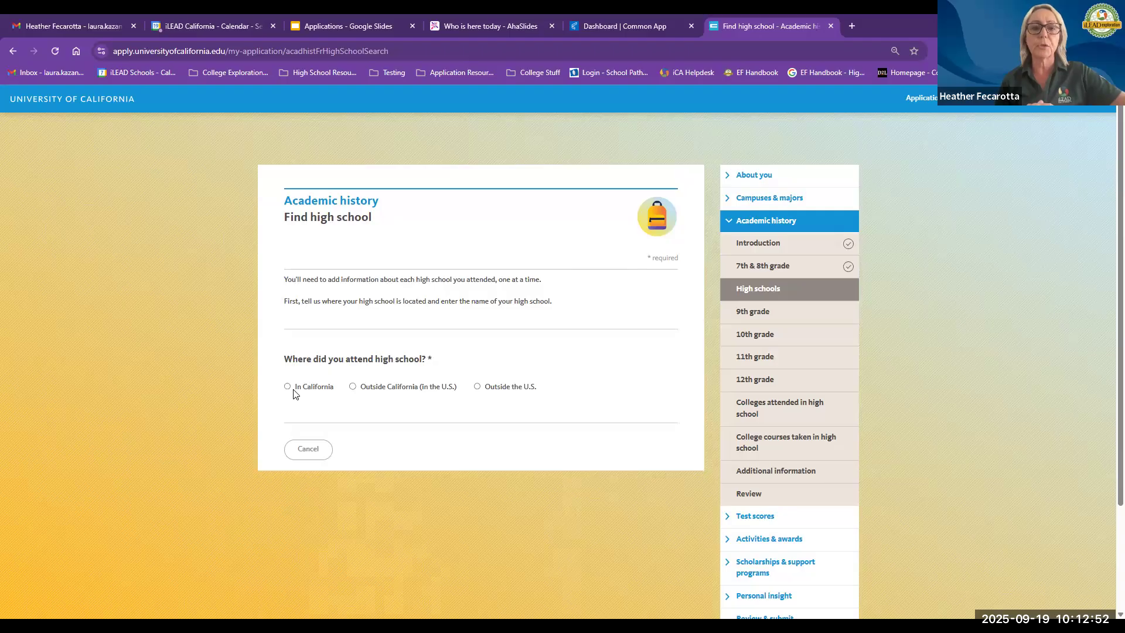
click(295, 392)
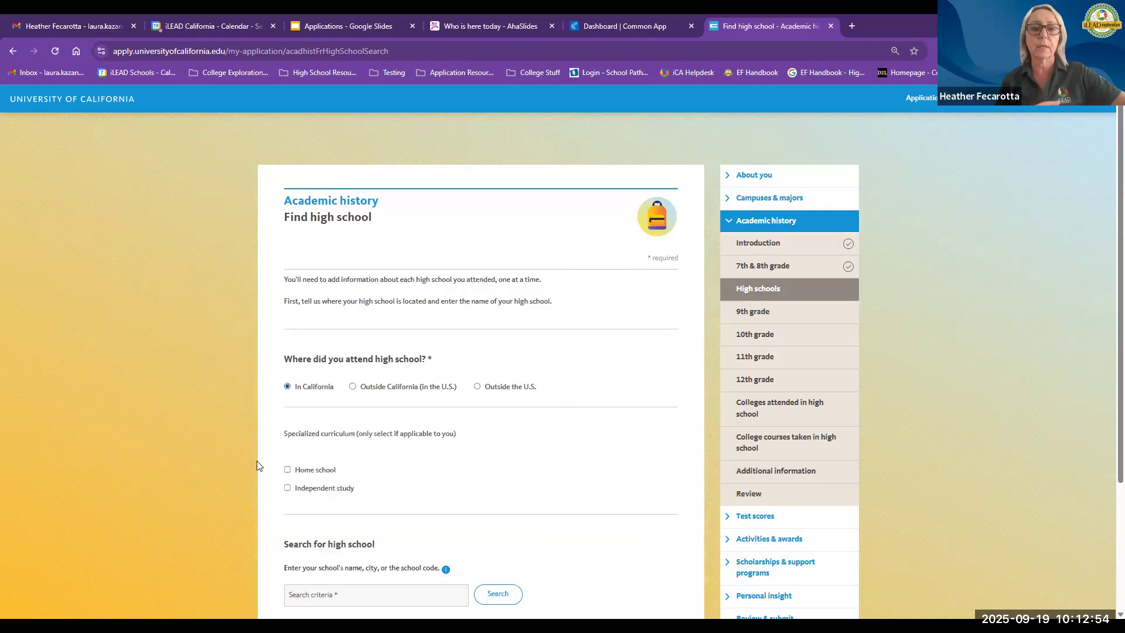
scroll(258, 460, down, 2)
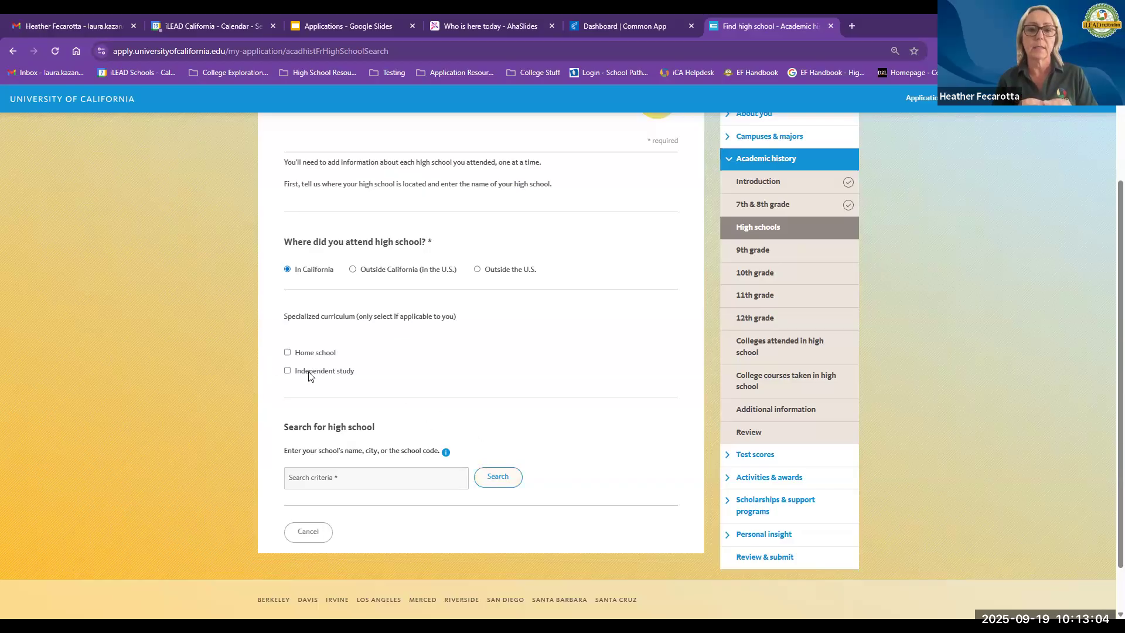
click(288, 371)
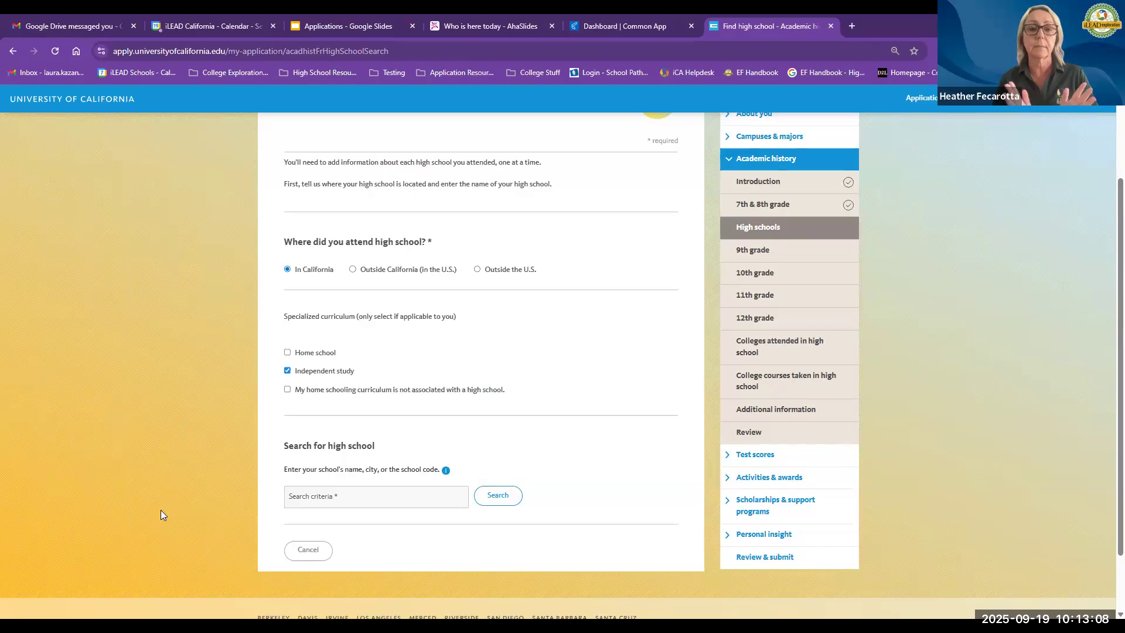
click(288, 371)
Step: Search for high schools matching ilead
click(332, 483)
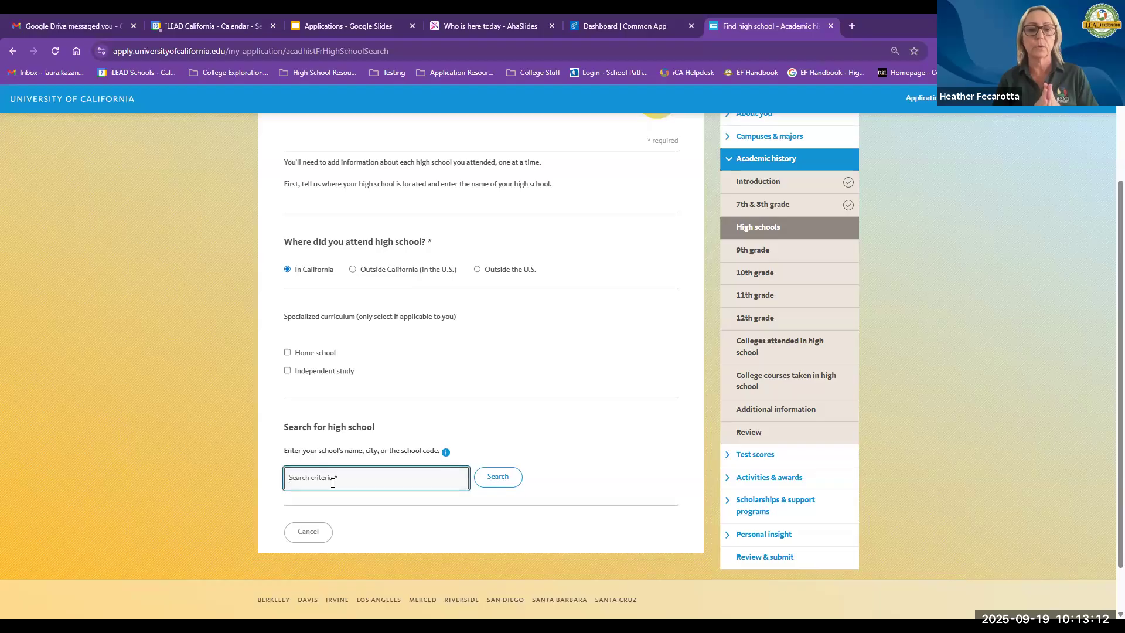
text(ilead)
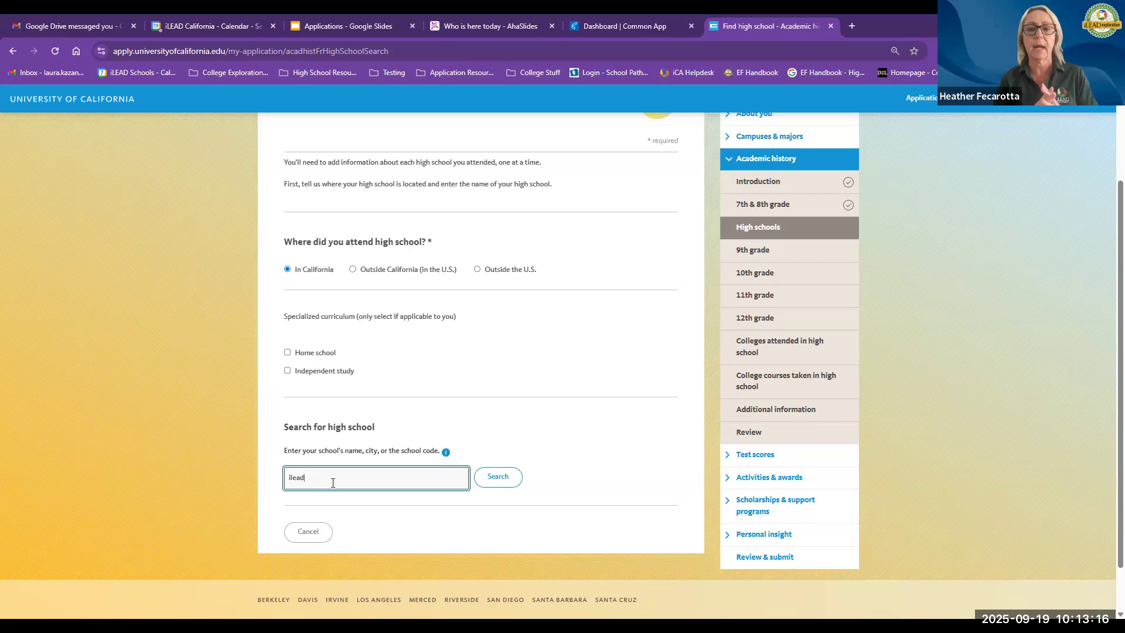
click(497, 476)
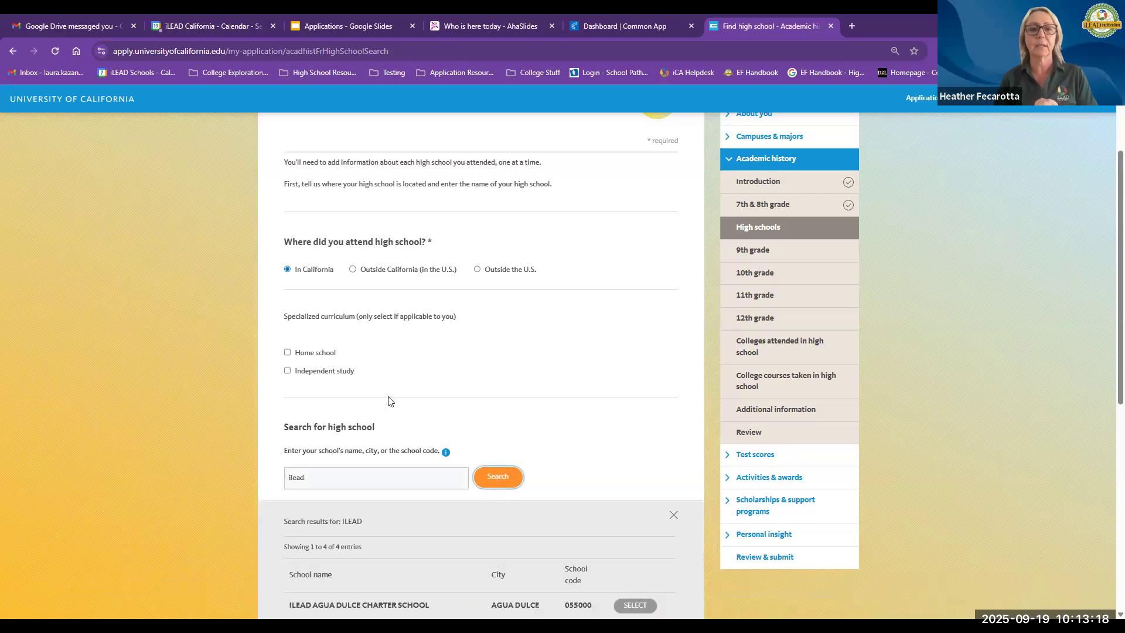
scroll(387, 401, down, 1)
scroll(237, 437, down, 4)
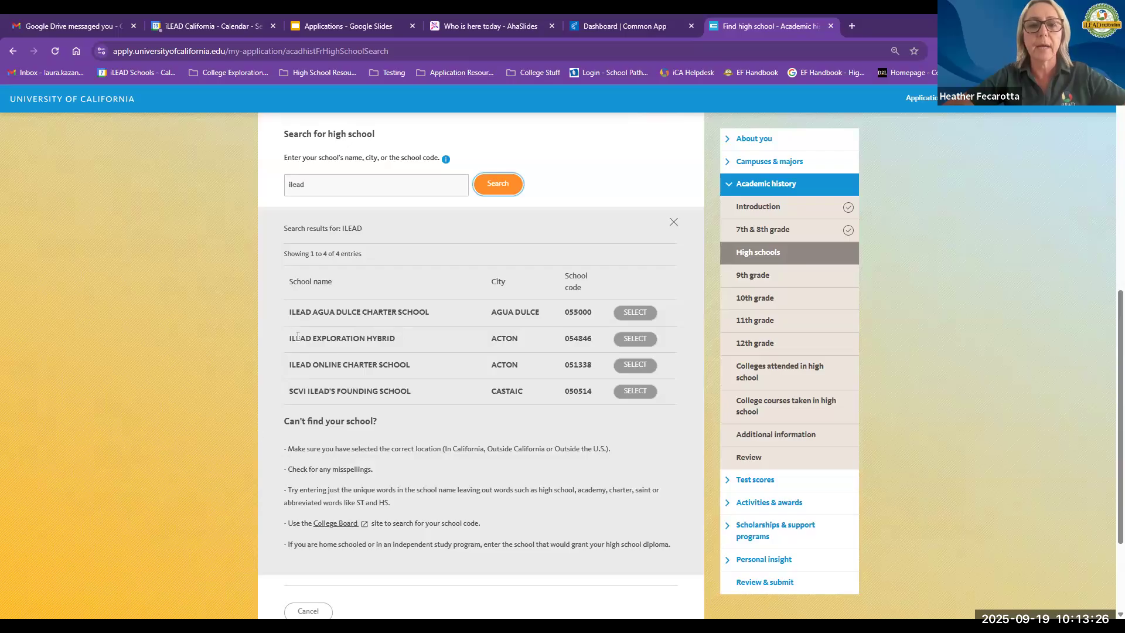
Step: Highlight the iLEAD school names in the results and select ILEAD EXPLORATION HYBRID
drag(287, 343, 402, 339)
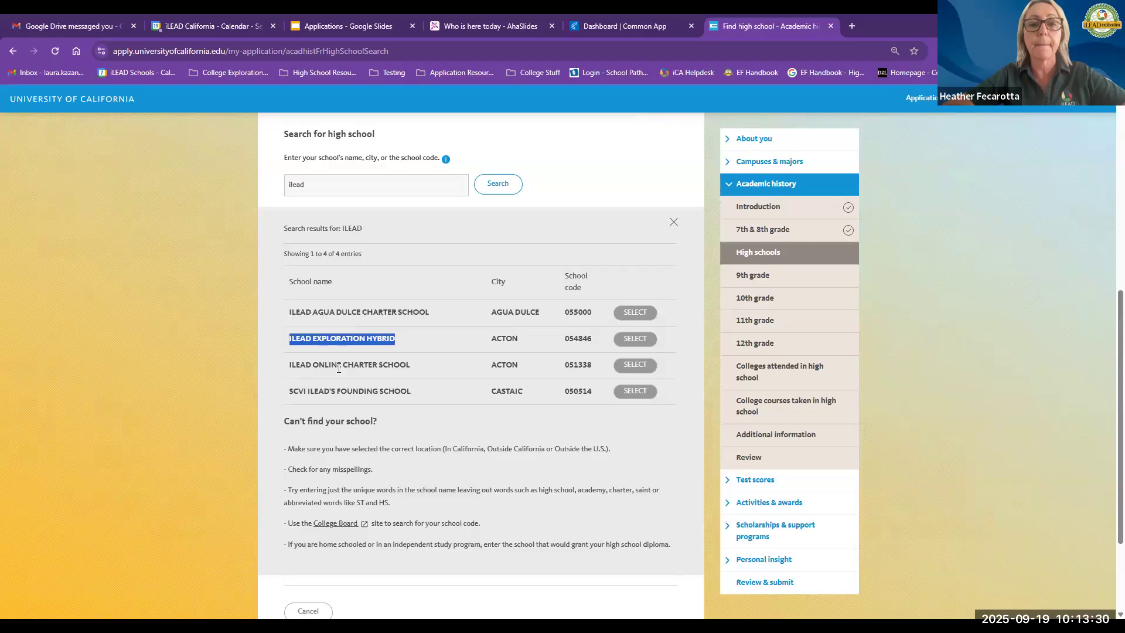
drag(295, 366, 410, 369)
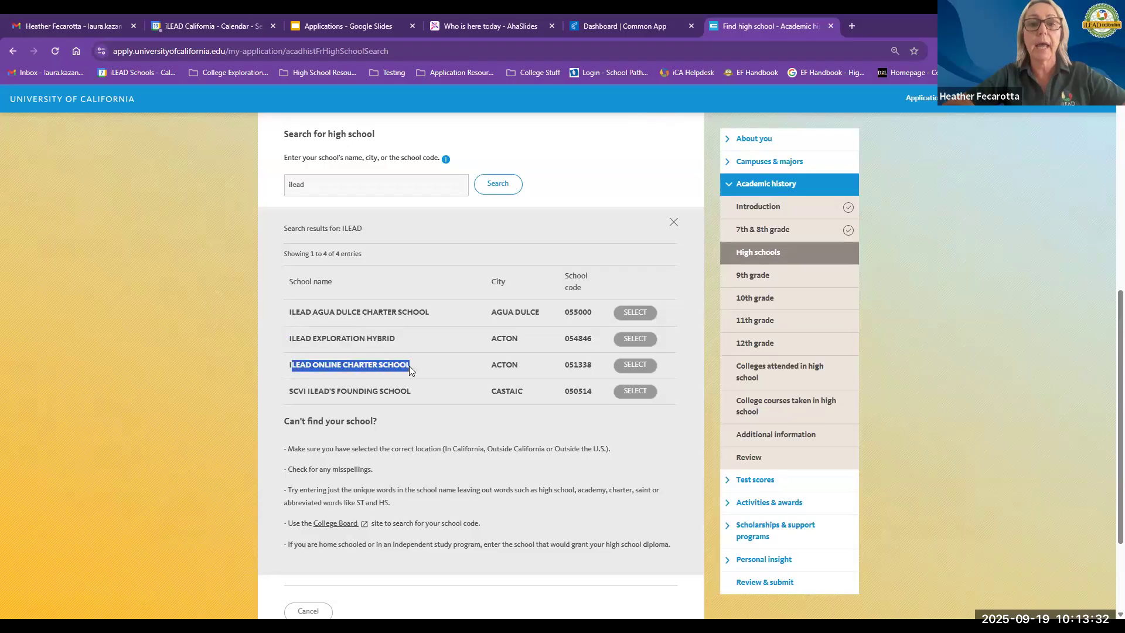
drag(289, 338, 416, 338)
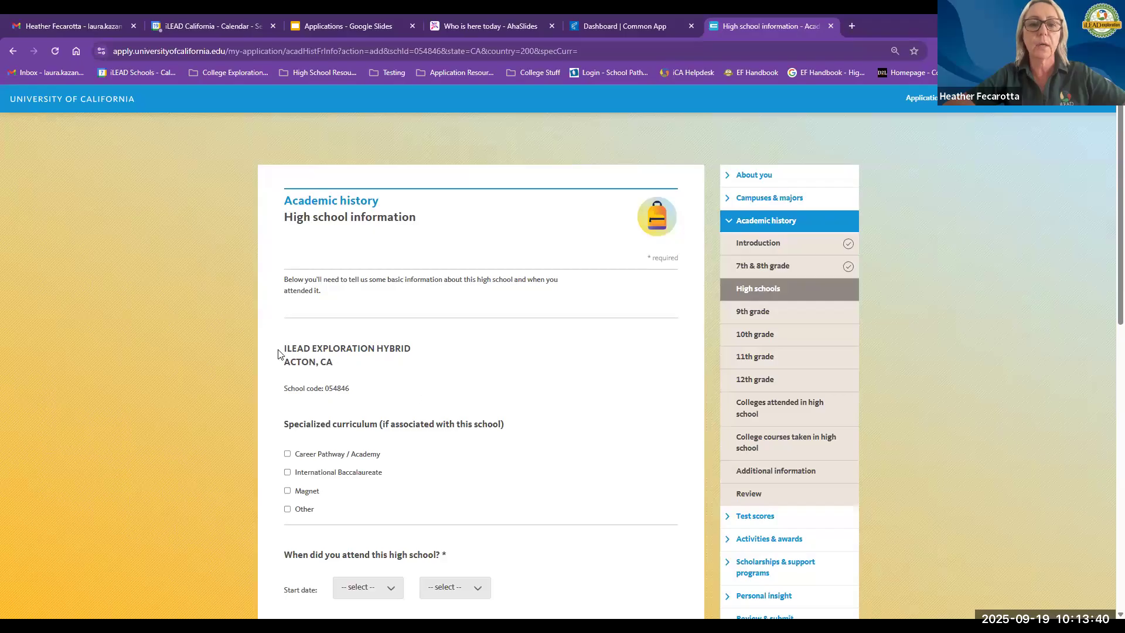
Step: Highlight the selected school's name and its school code on the High school information page
drag(339, 361, 302, 351)
click(284, 354)
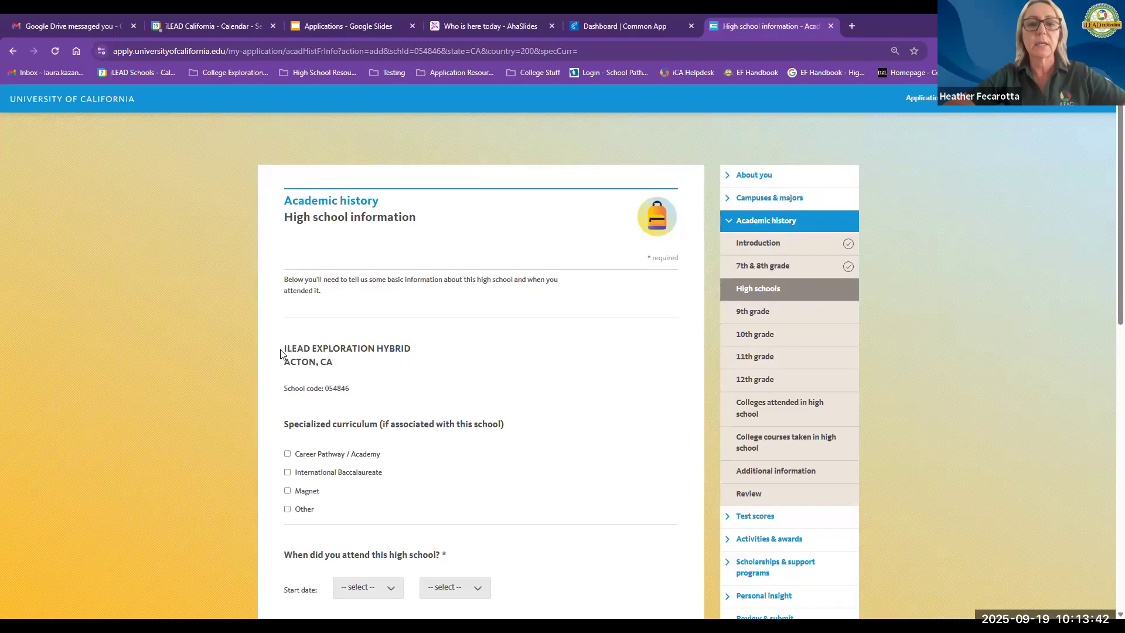
double_click(331, 387)
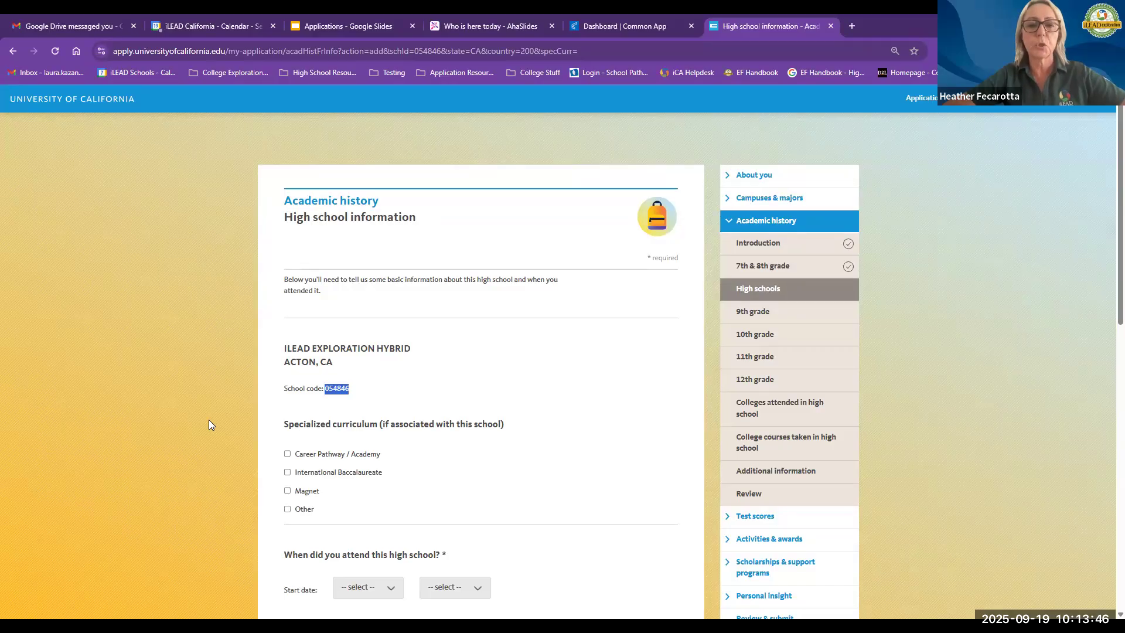
Step: Set the high school attendance dates to start August 2022 and end June 2026
scroll(209, 419, down, 2)
scroll(209, 420, down, 1)
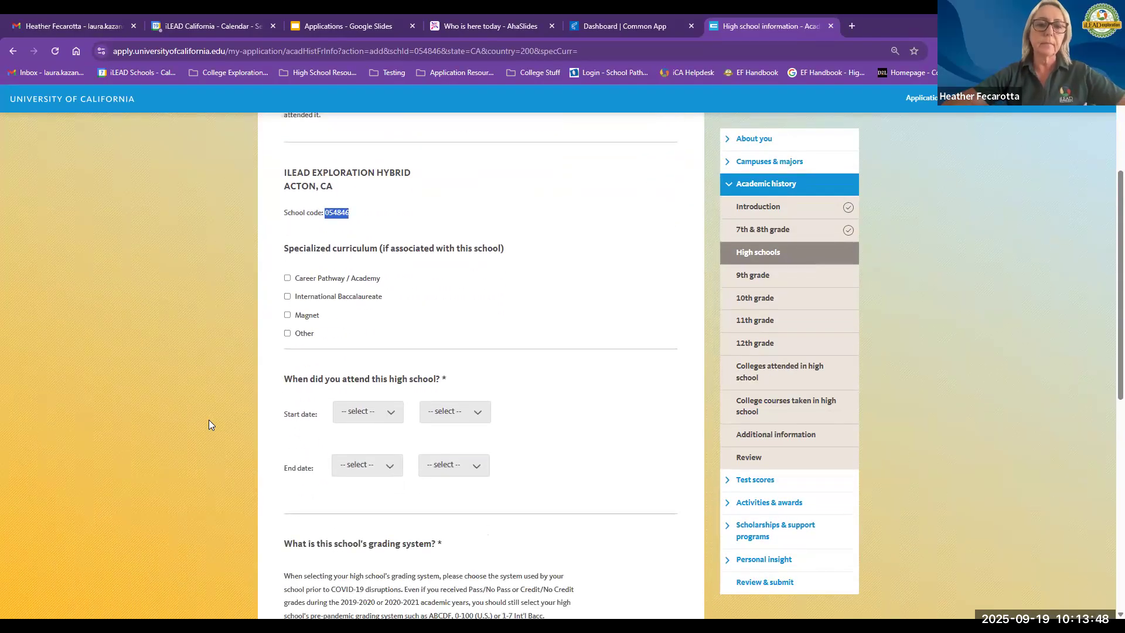
scroll(208, 420, down, 1)
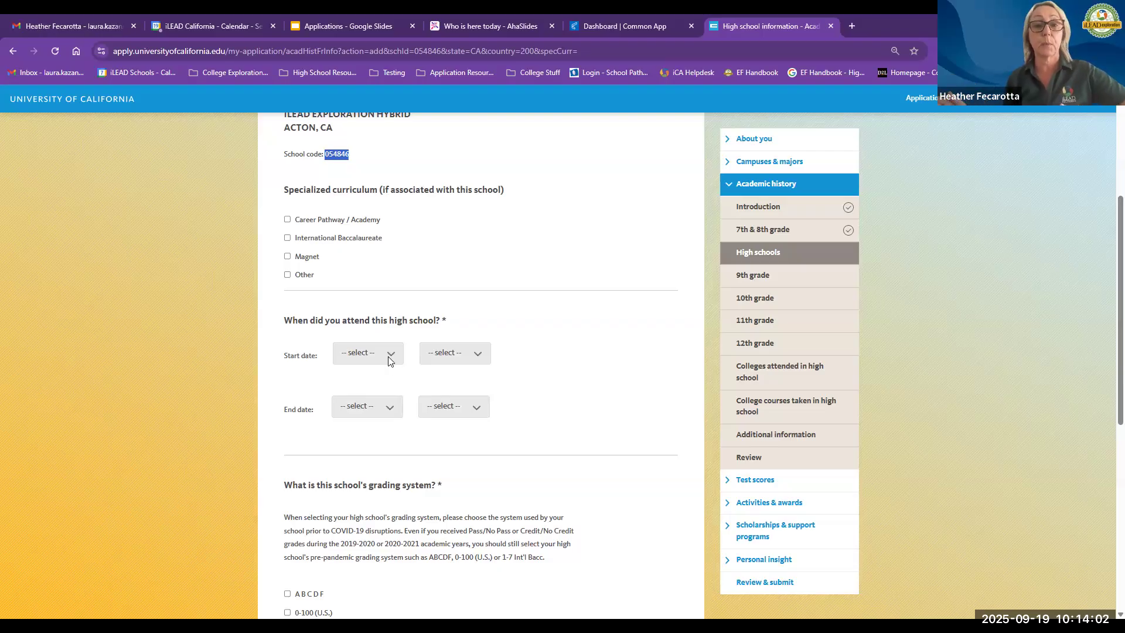
click(388, 412)
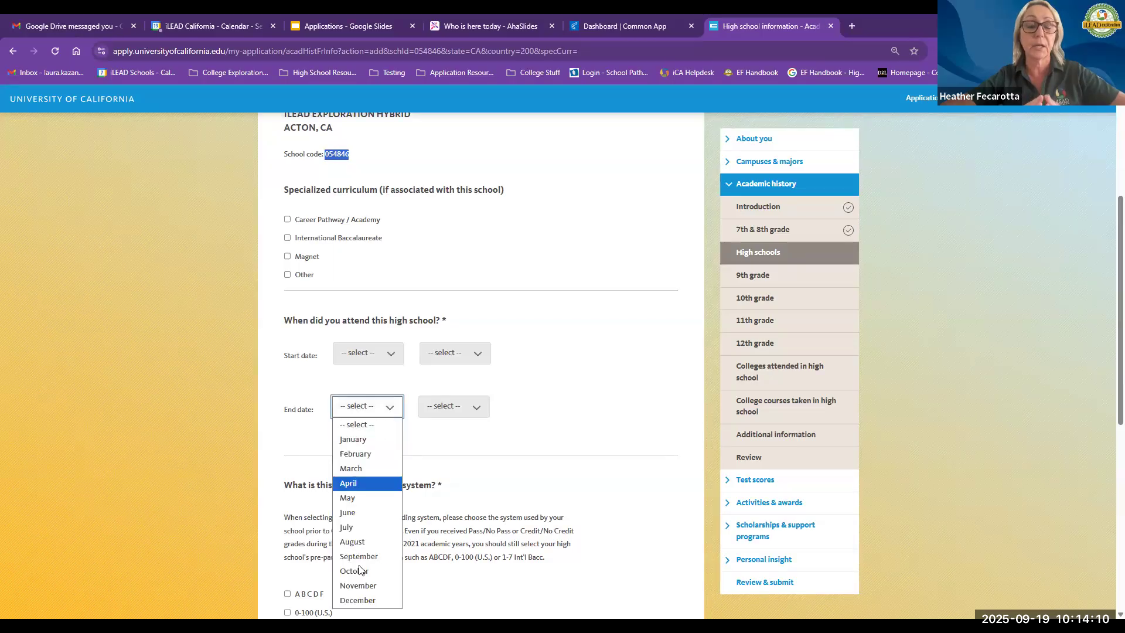
click(357, 518)
click(446, 408)
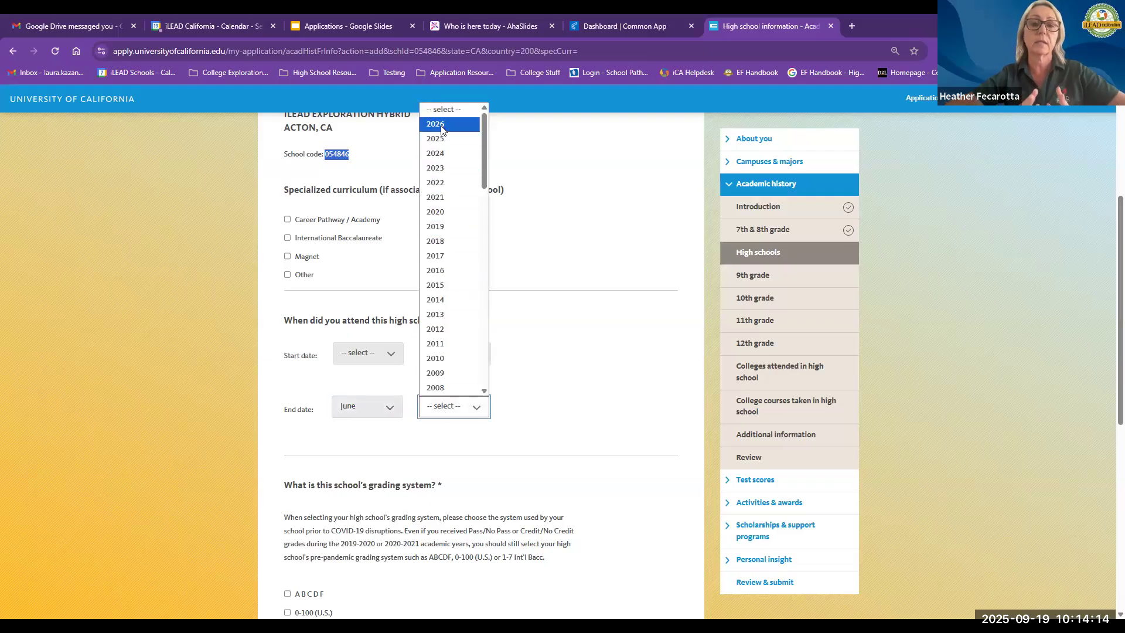
click(440, 128)
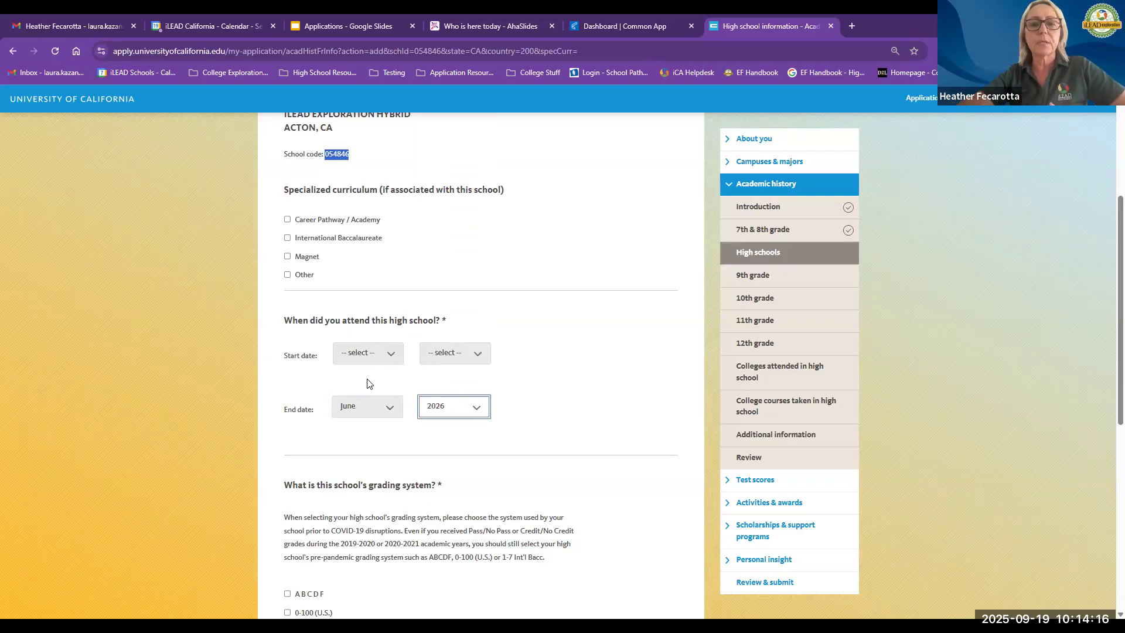
click(367, 353)
click(363, 489)
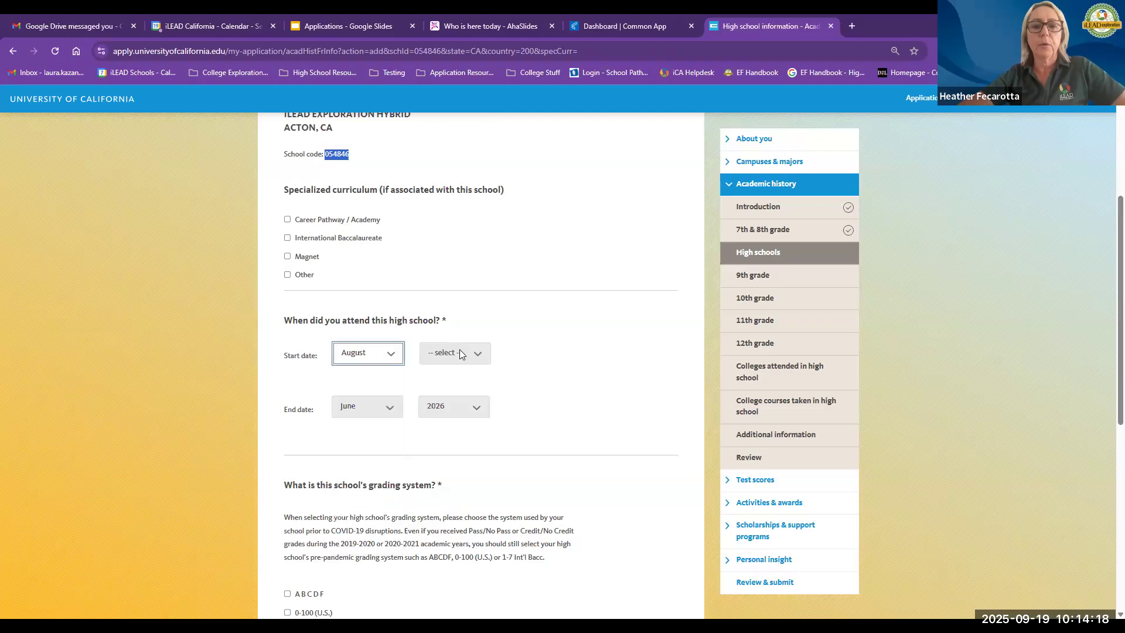
click(459, 349)
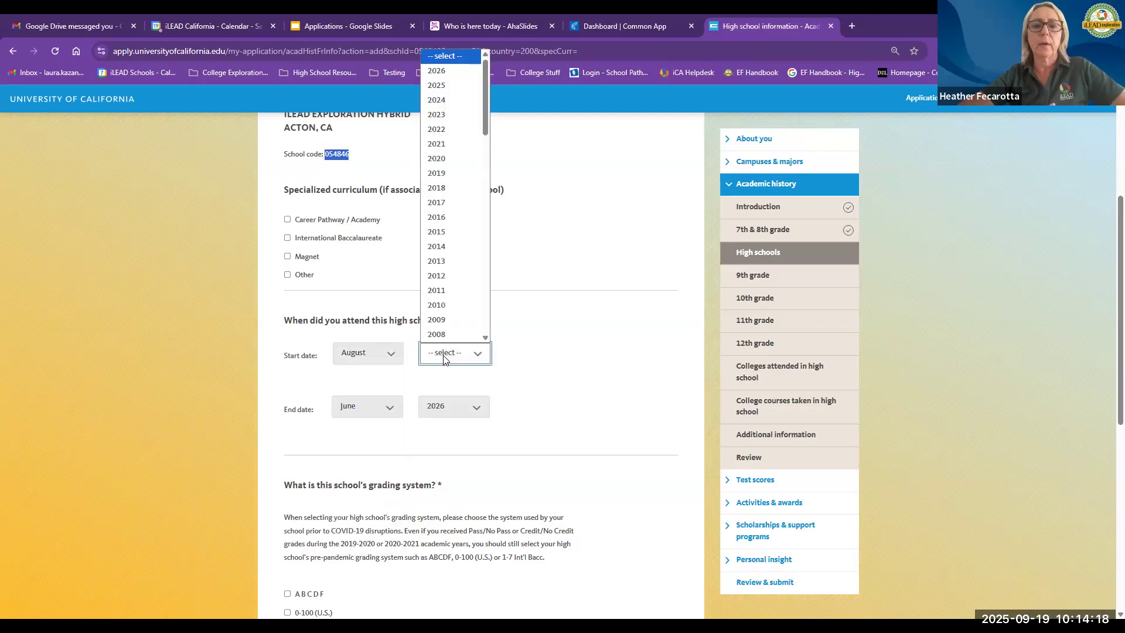
click(451, 129)
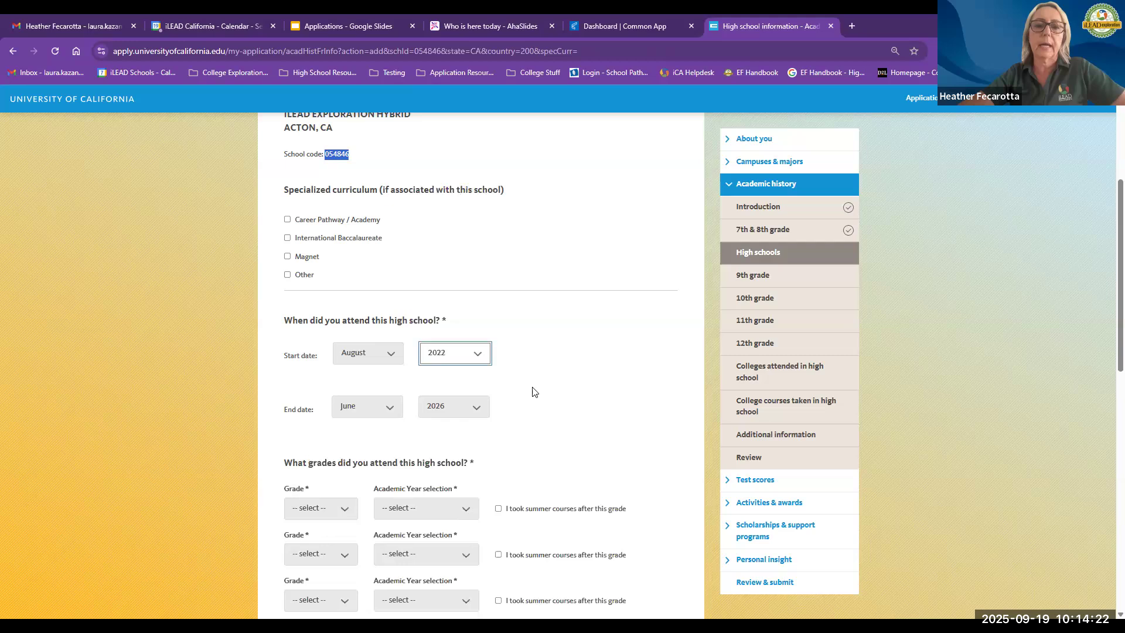
Step: Assign 9th, 10th, 11th and 12th to the four grade rows attended at this school
scroll(534, 391, down, 2)
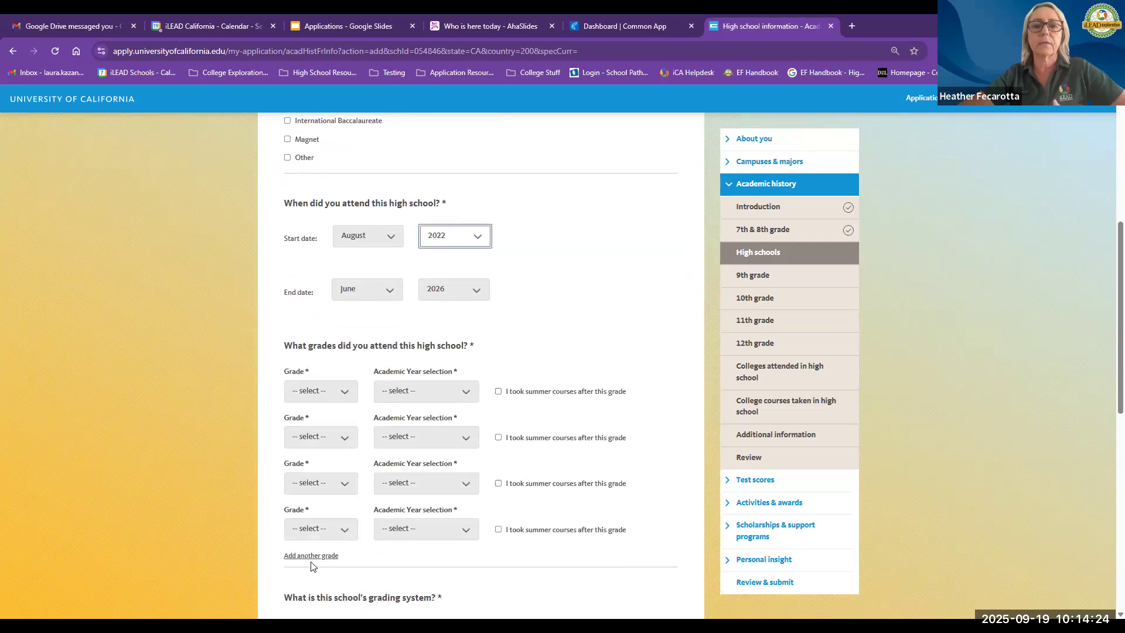
click(319, 529)
click(309, 609)
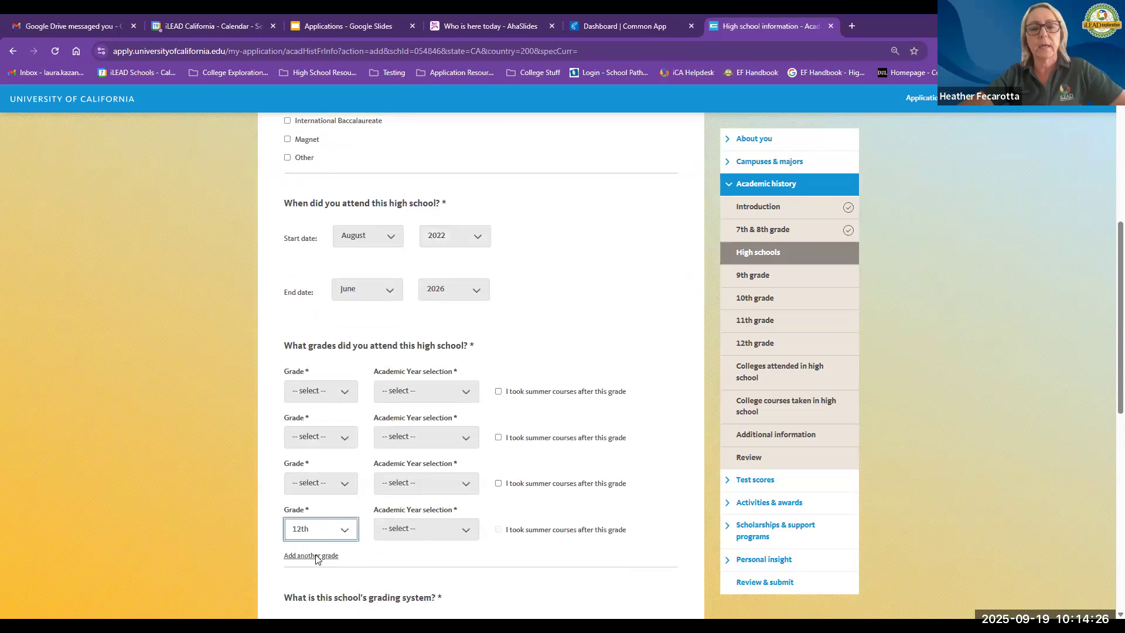
click(319, 484)
click(316, 559)
click(327, 432)
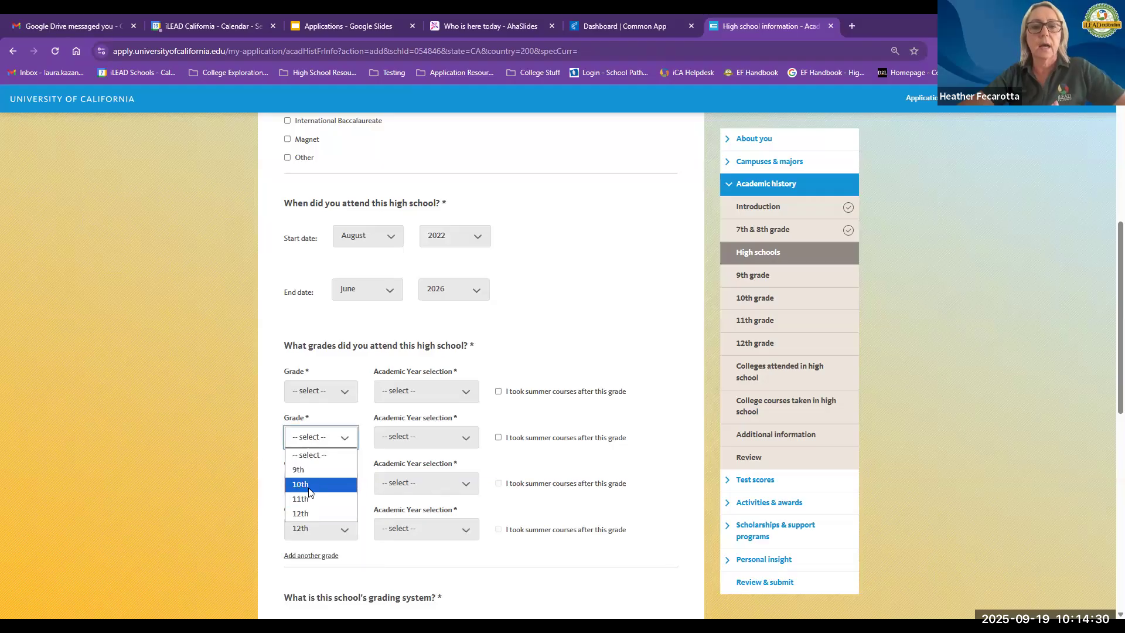
click(309, 488)
click(308, 488)
click(307, 543)
click(326, 394)
click(320, 422)
Step: Set the academic years for 12th, 11th, 10th and 9th grade to 2025 - 2026, 2024 - 2025, 2023 - 2024 and 2021 - 2022
click(416, 530)
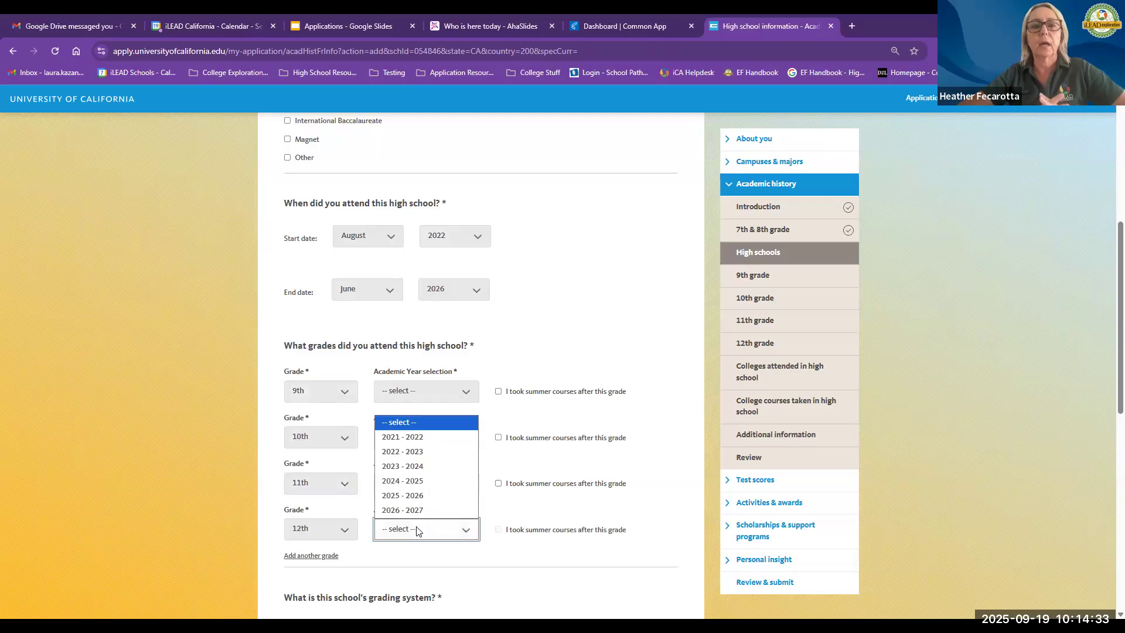
click(414, 496)
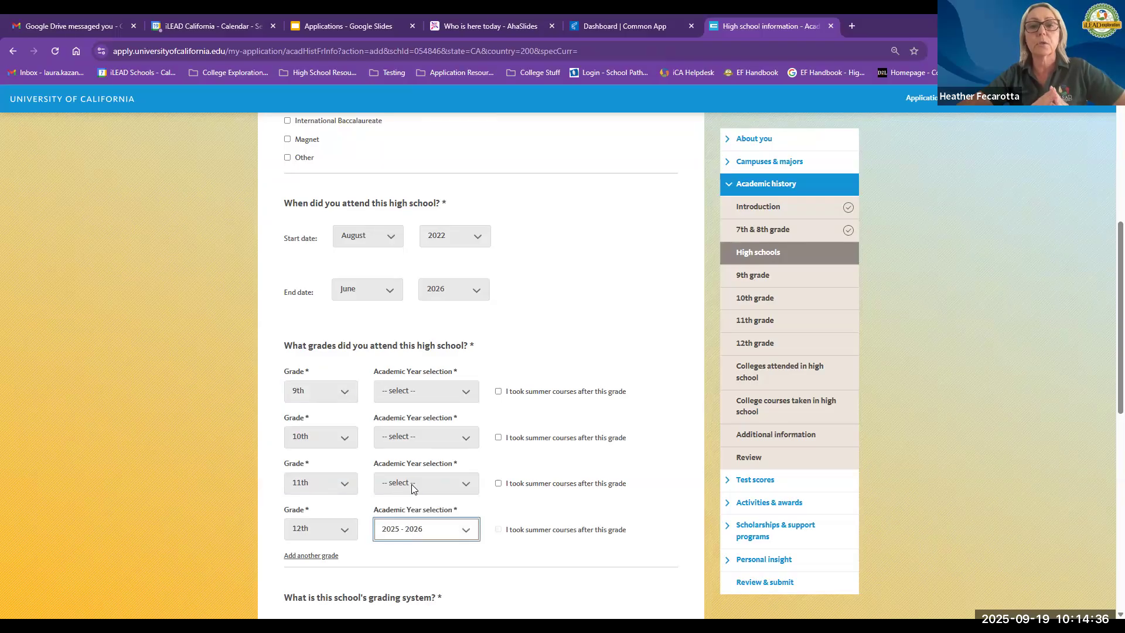
click(414, 483)
click(414, 560)
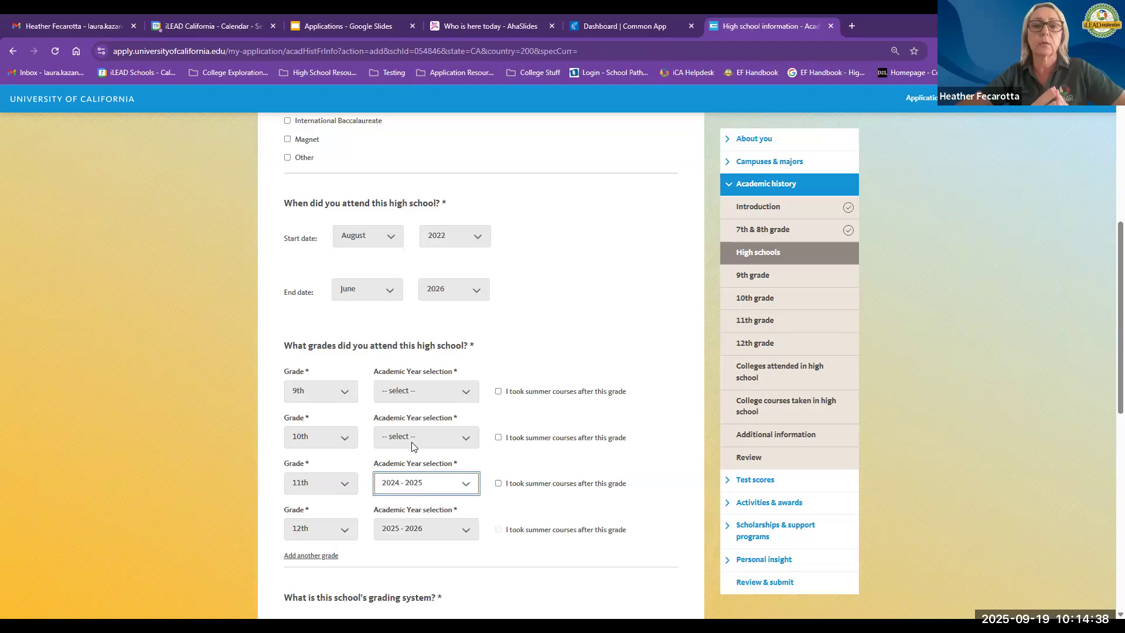
click(413, 436)
click(413, 499)
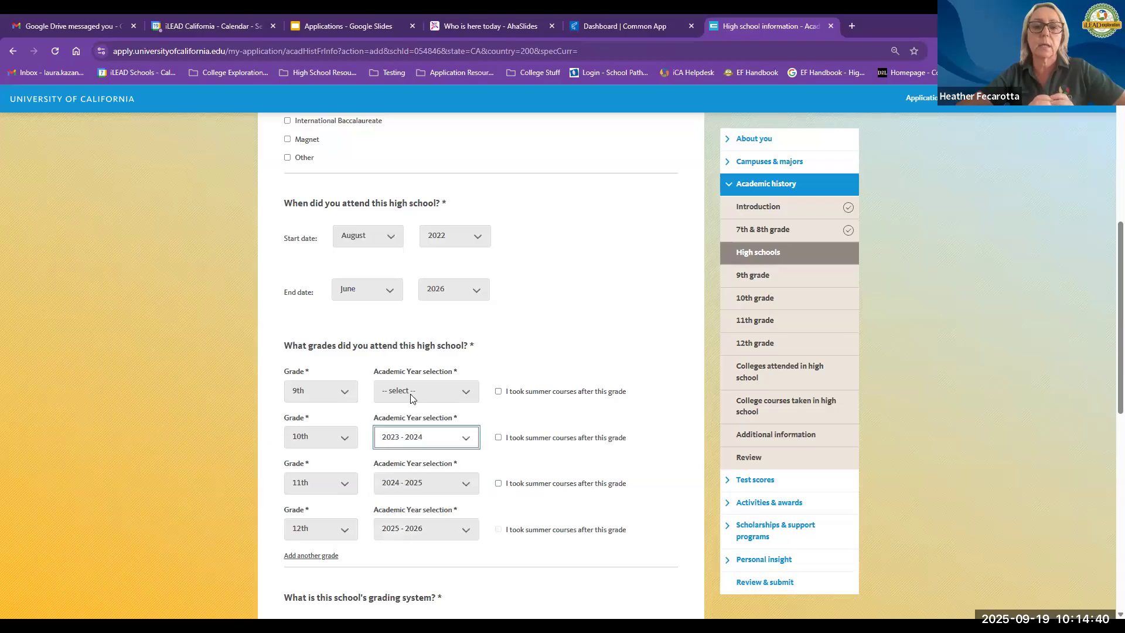
click(413, 391)
key(Return)
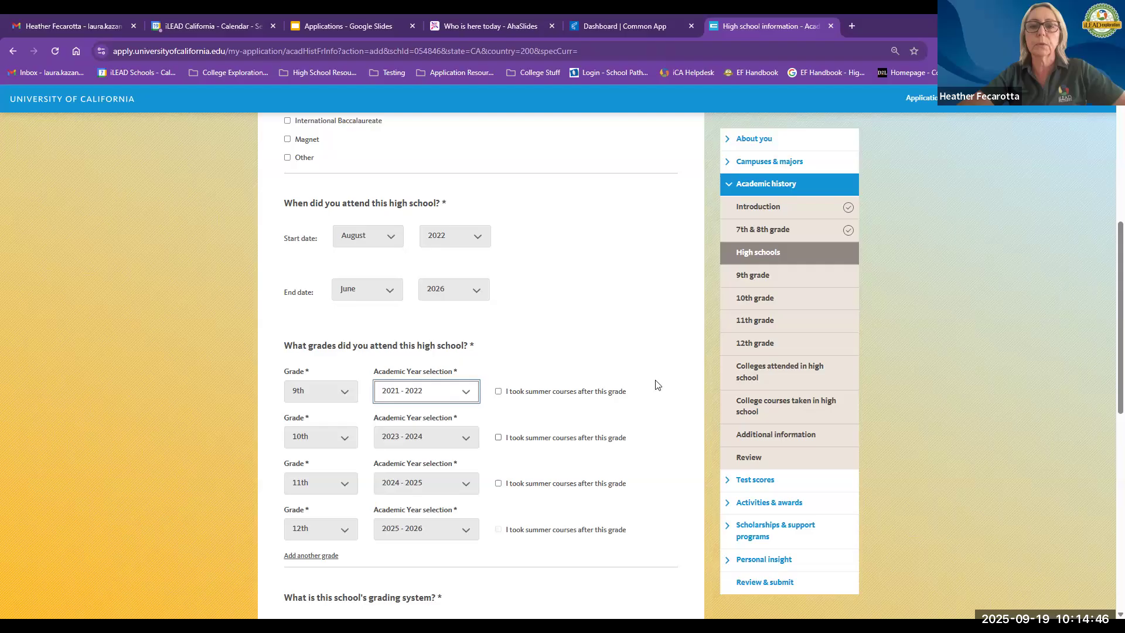
Step: Tick and then untick the 9th grade summer courses checkbox
click(497, 392)
click(498, 392)
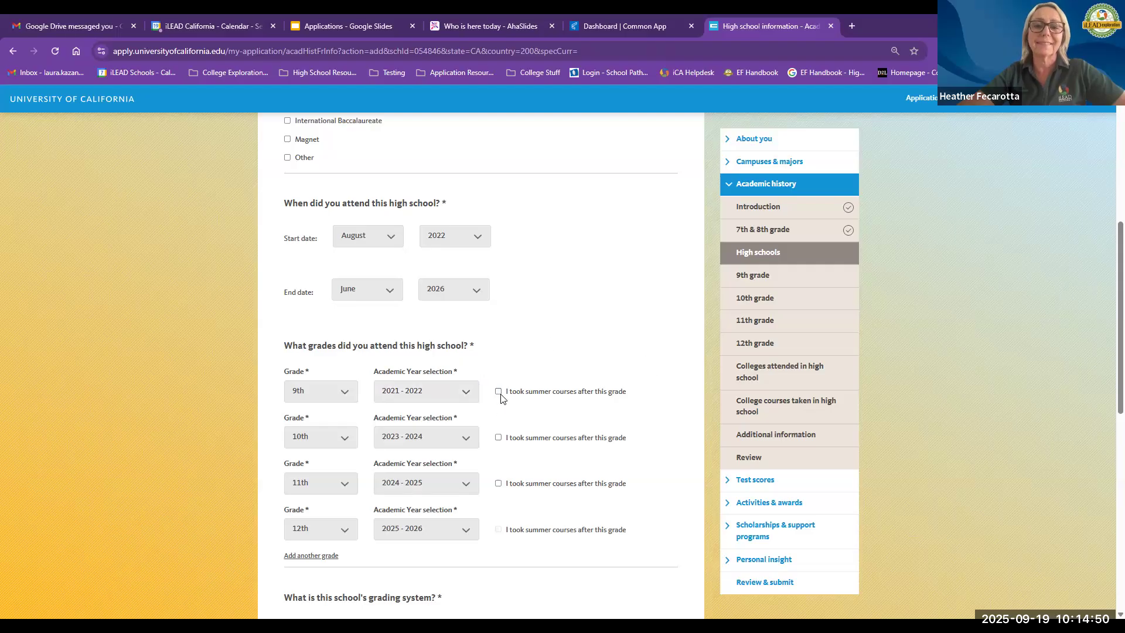
scroll(443, 455, down, 1)
scroll(443, 456, down, 2)
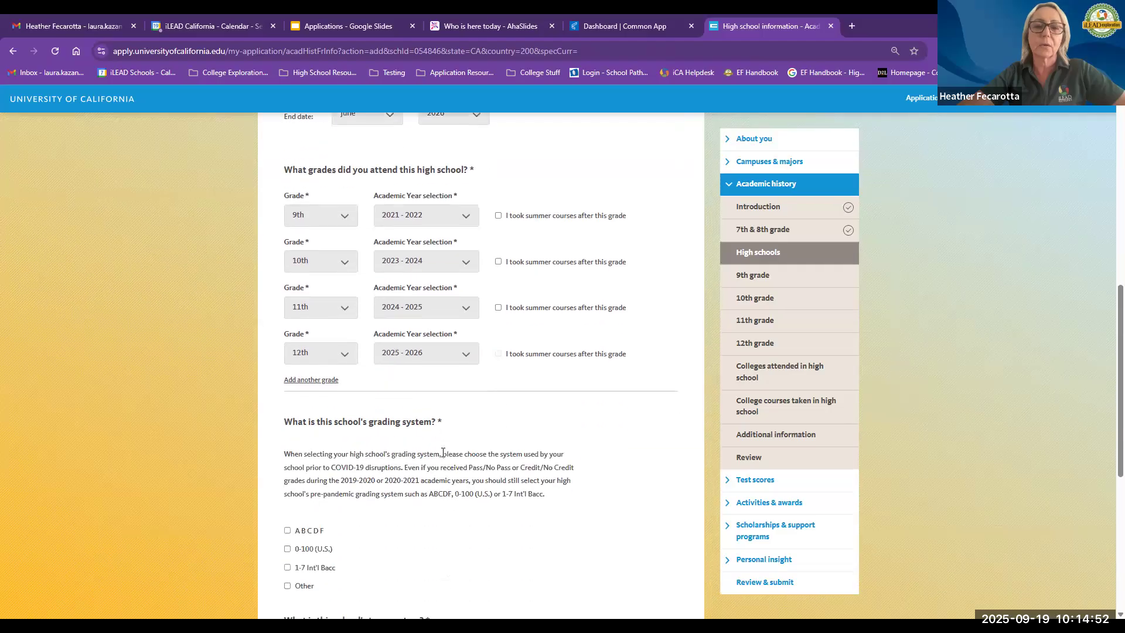
click(497, 217)
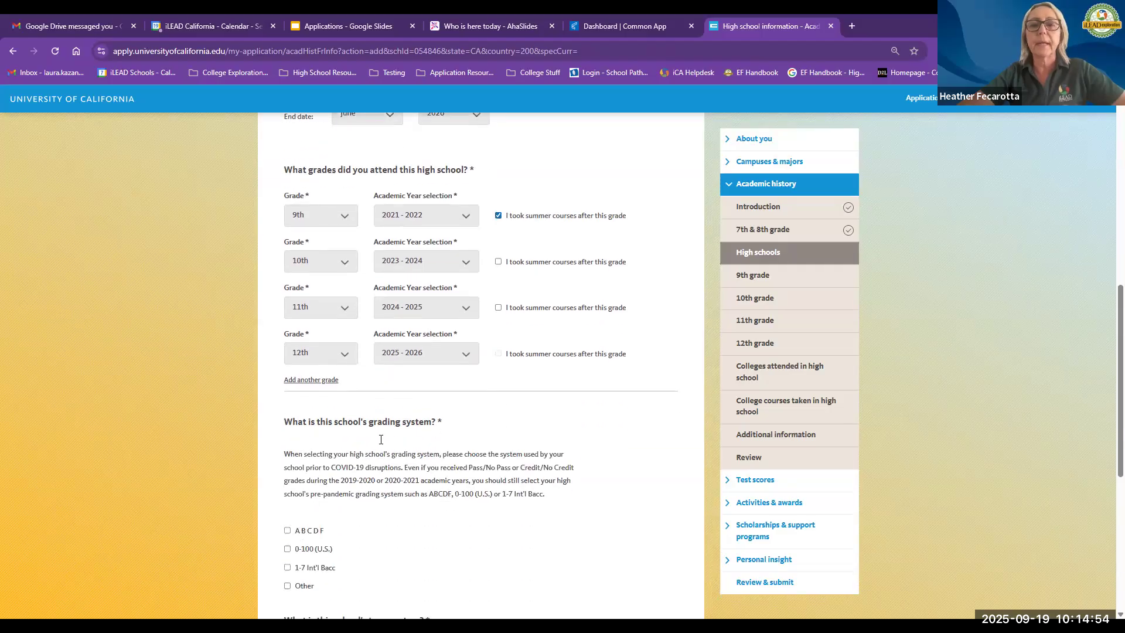
scroll(381, 439, down, 3)
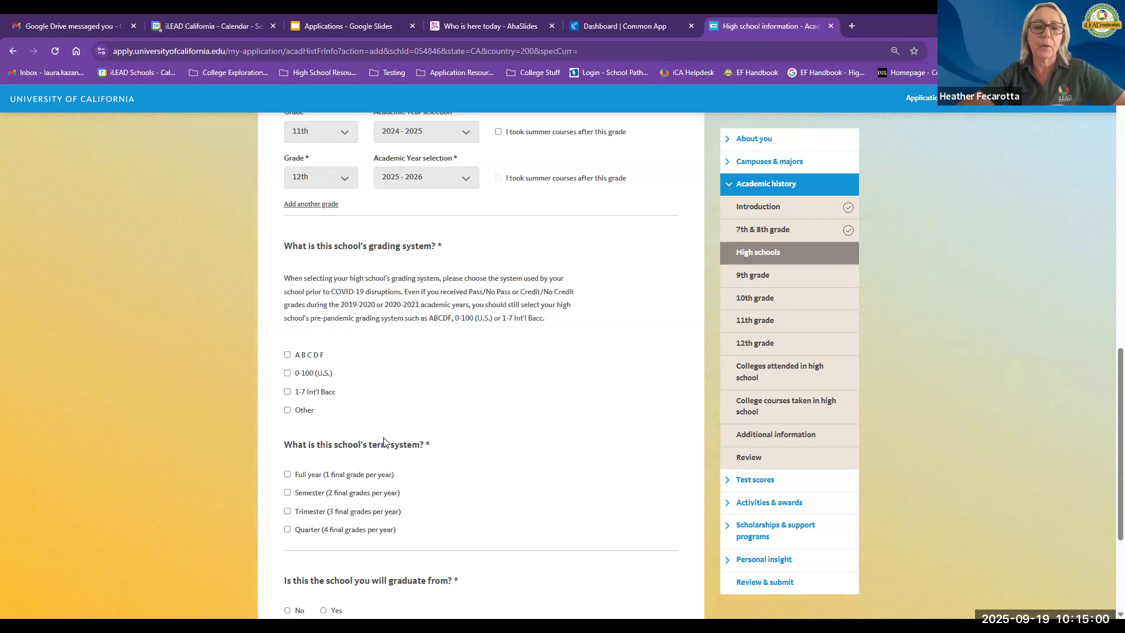
scroll(383, 442, up, 2)
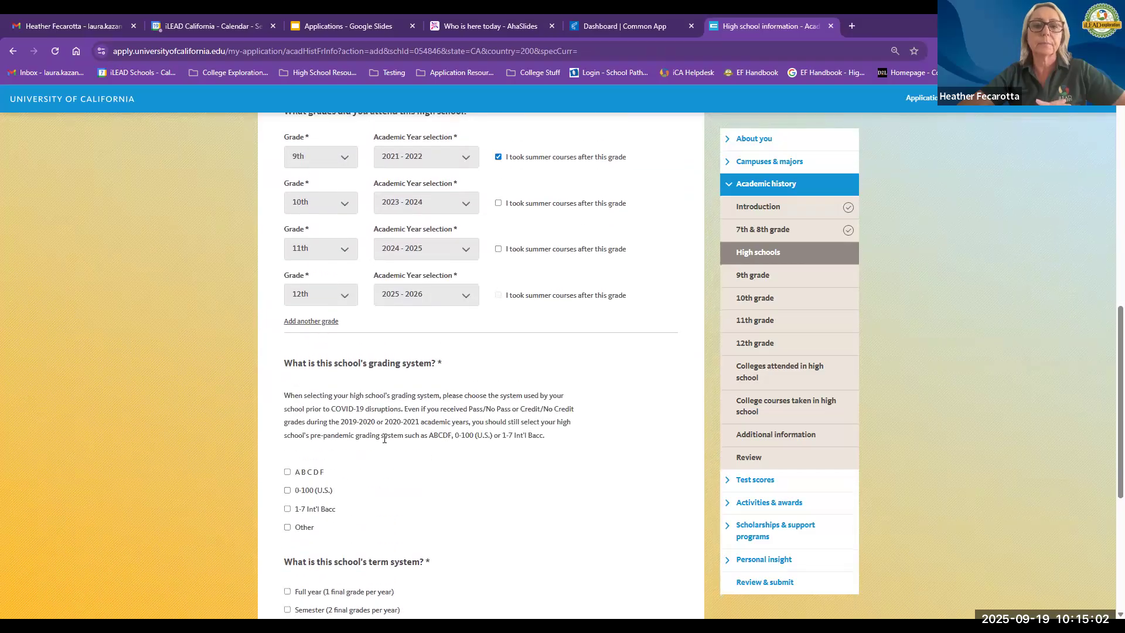
click(498, 157)
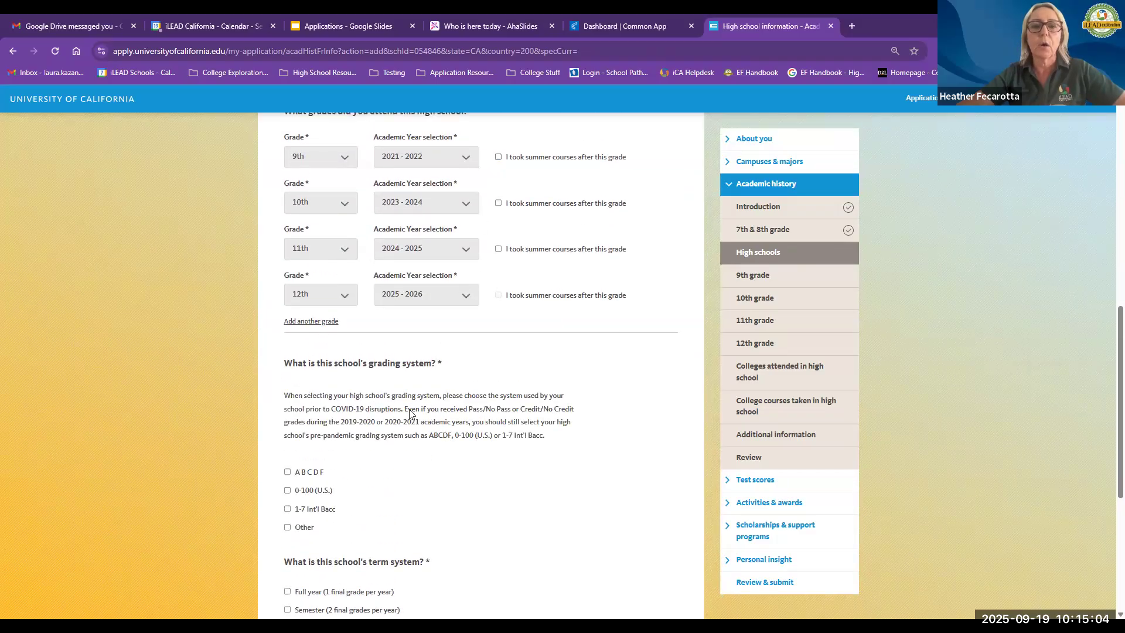
Step: Set the school's grading system to A B C D F and its term system to Semester
scroll(412, 408, down, 2)
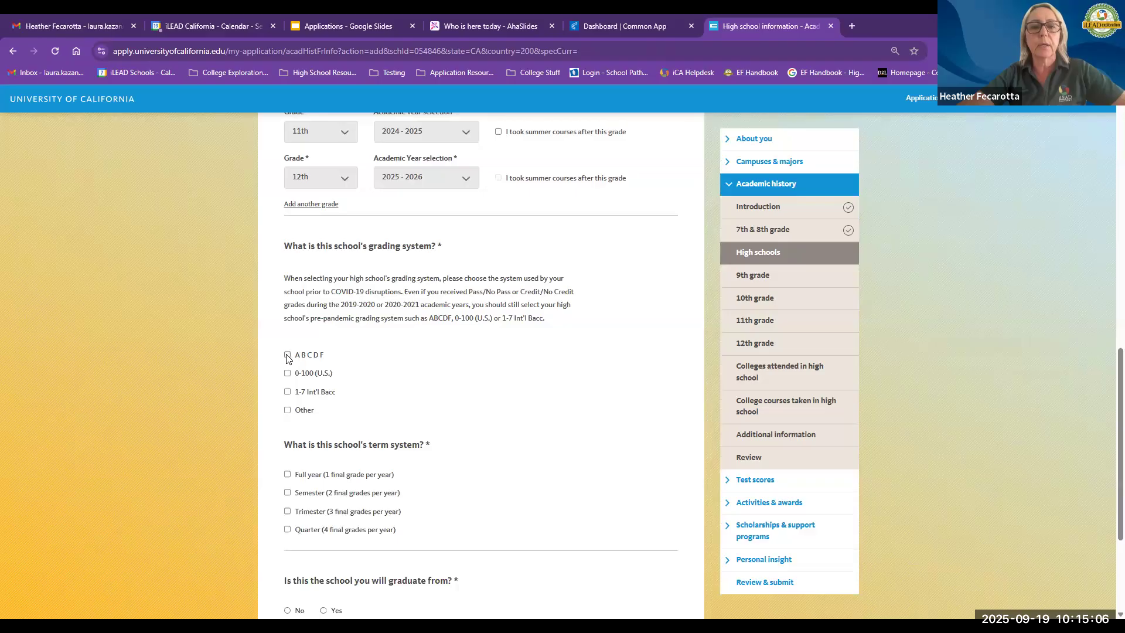
click(287, 355)
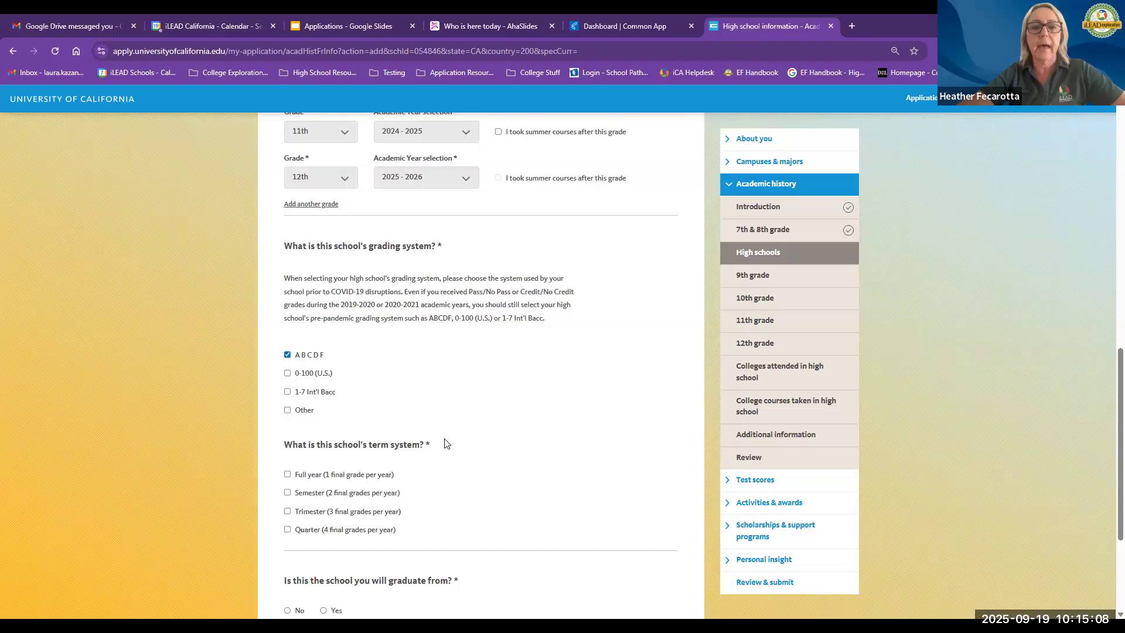
scroll(444, 443, down, 1)
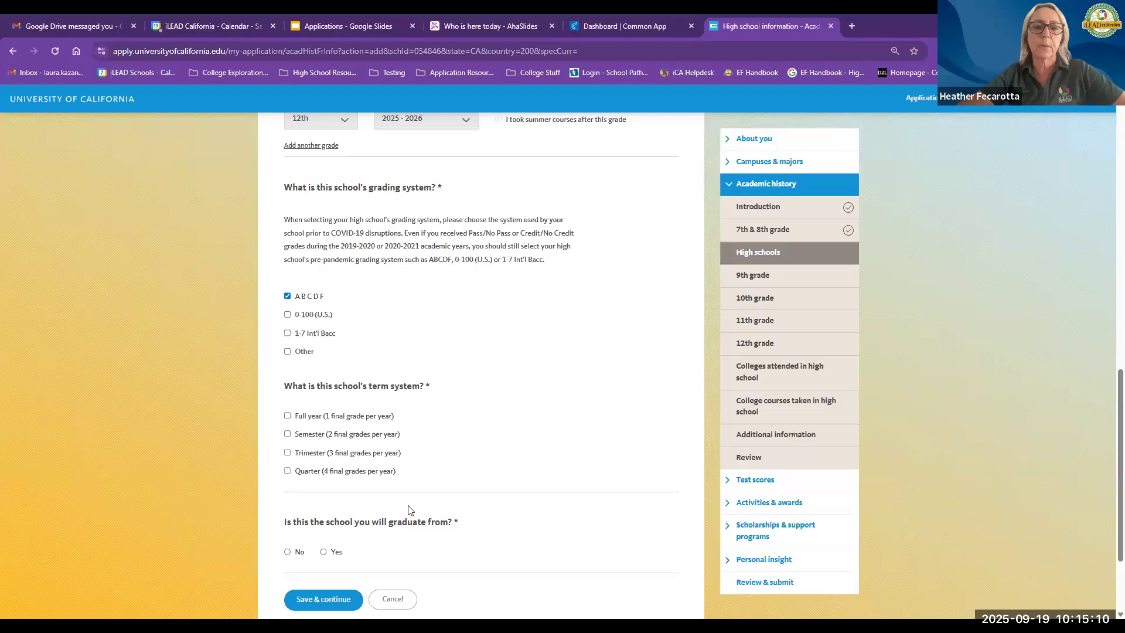
click(287, 434)
Step: Mark this as the school you will graduate from, with a High/Secondary School Diploma
scroll(527, 474, down, 2)
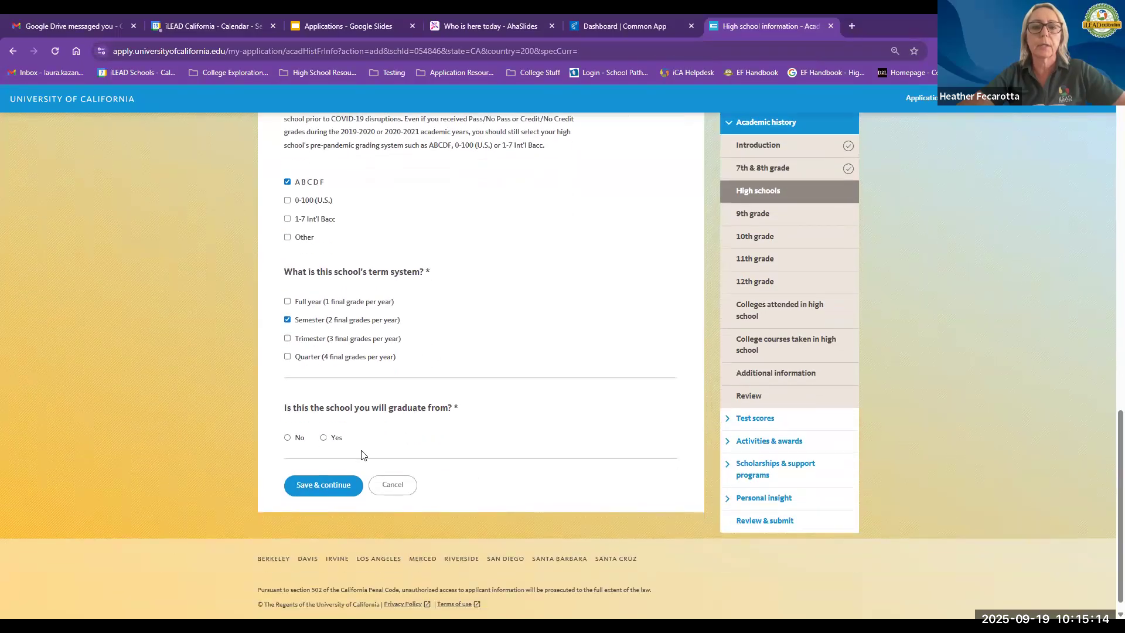
click(323, 434)
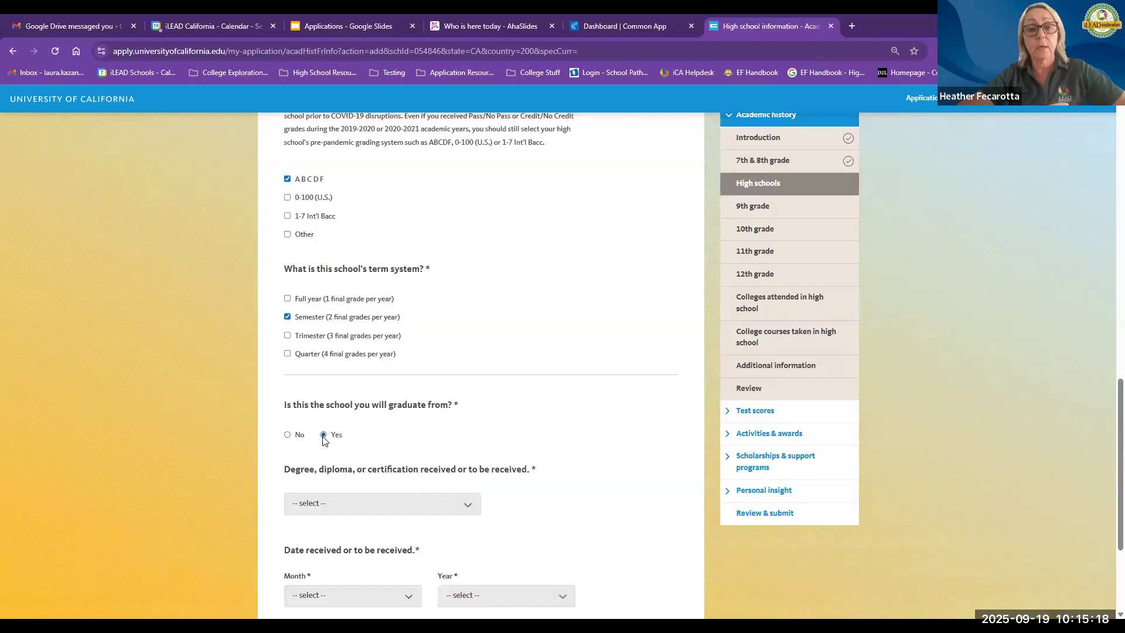
scroll(388, 464, down, 1)
scroll(386, 464, down, 1)
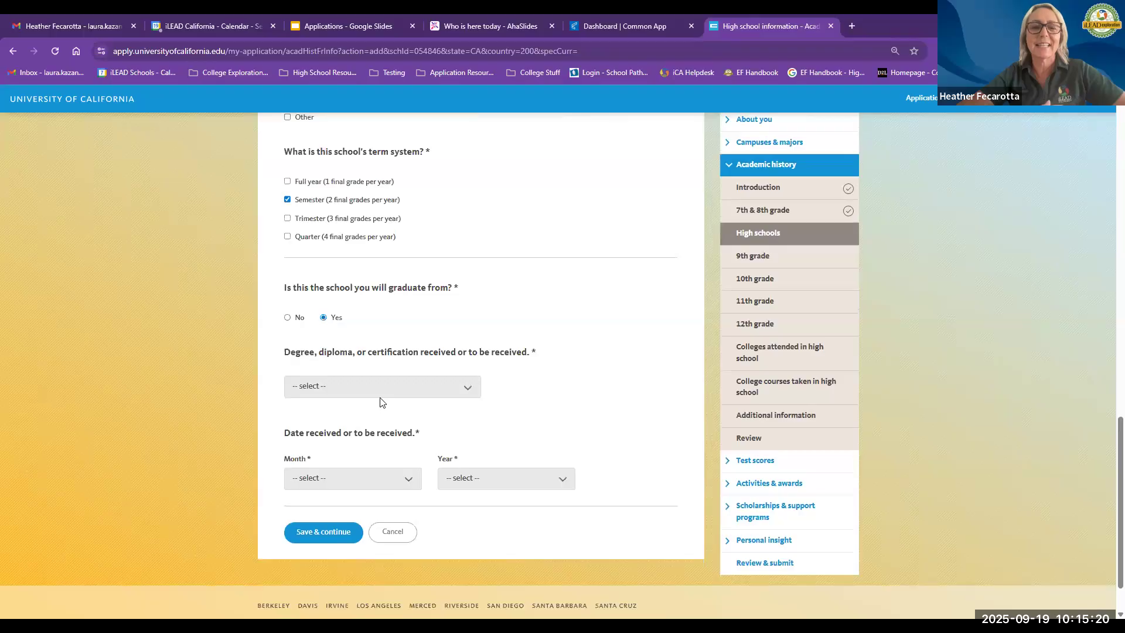
click(379, 394)
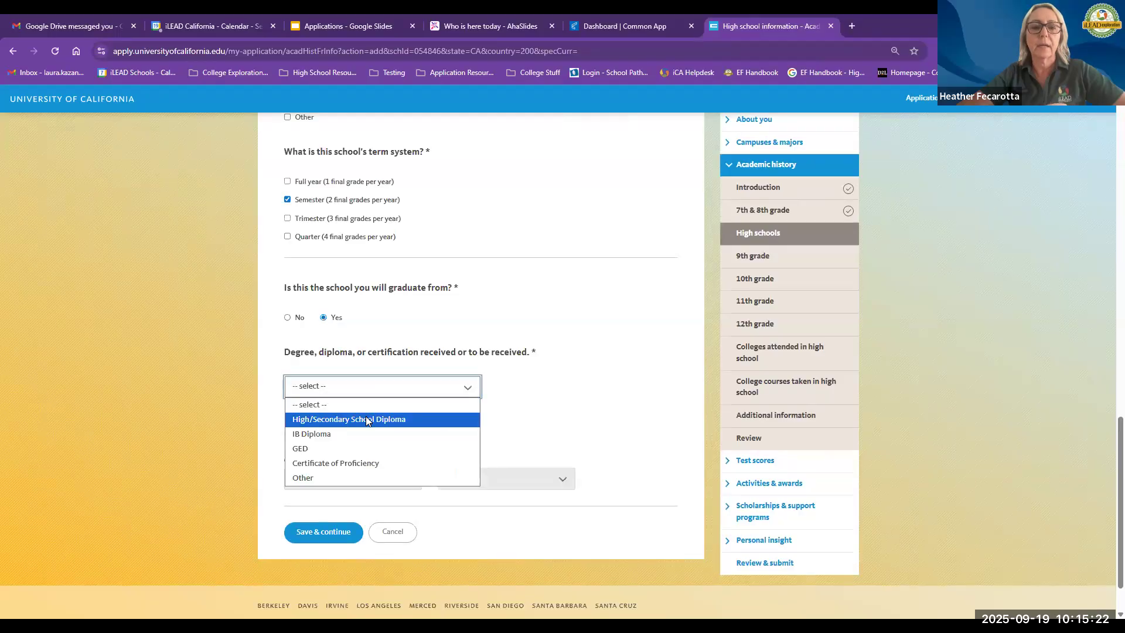
click(366, 419)
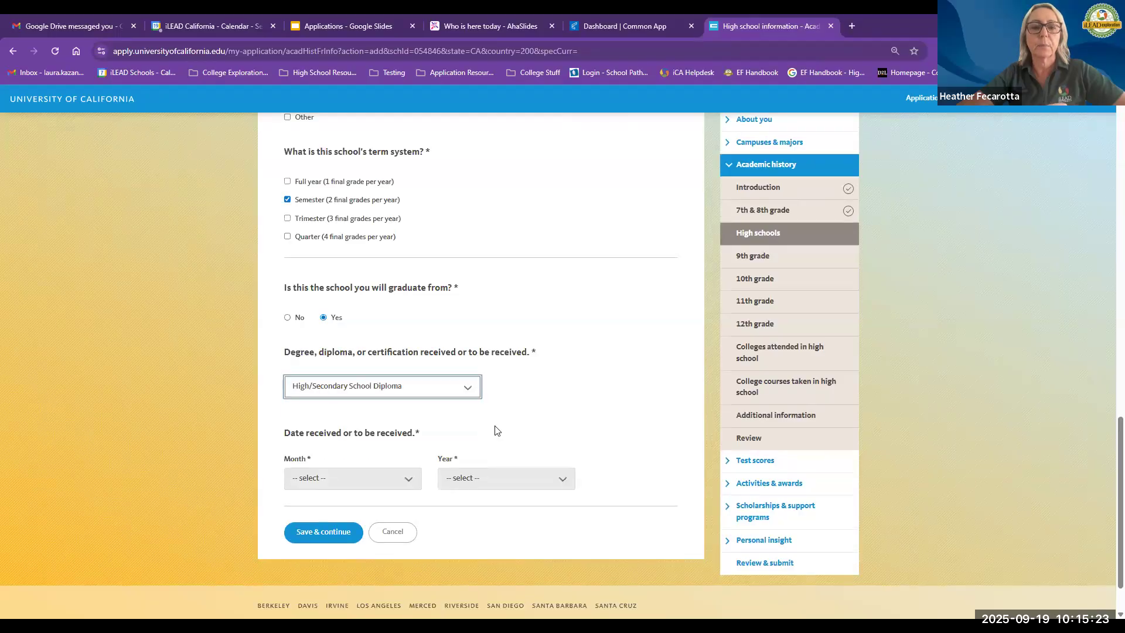
Step: Set the diploma date to June 2026 and save the high school entry
click(408, 478)
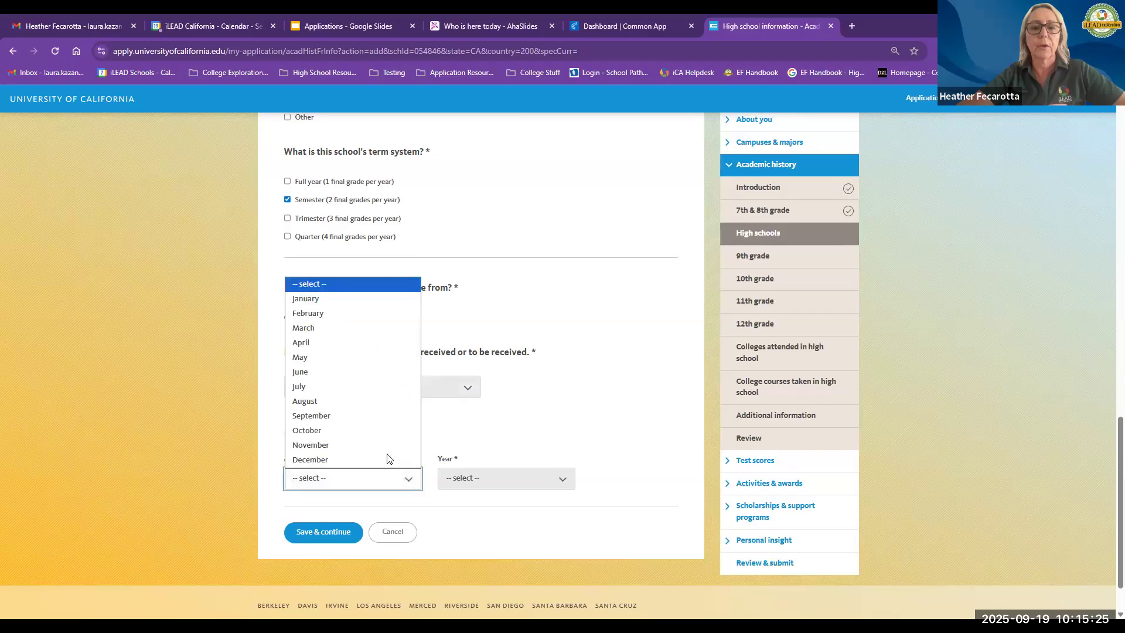
click(372, 378)
click(475, 473)
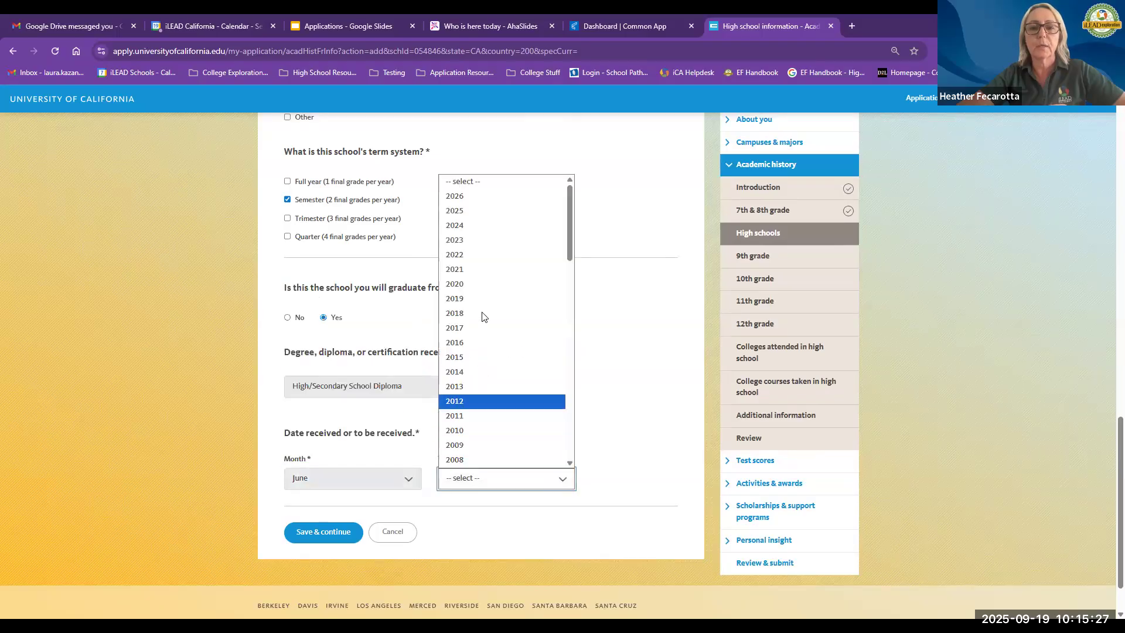
click(486, 197)
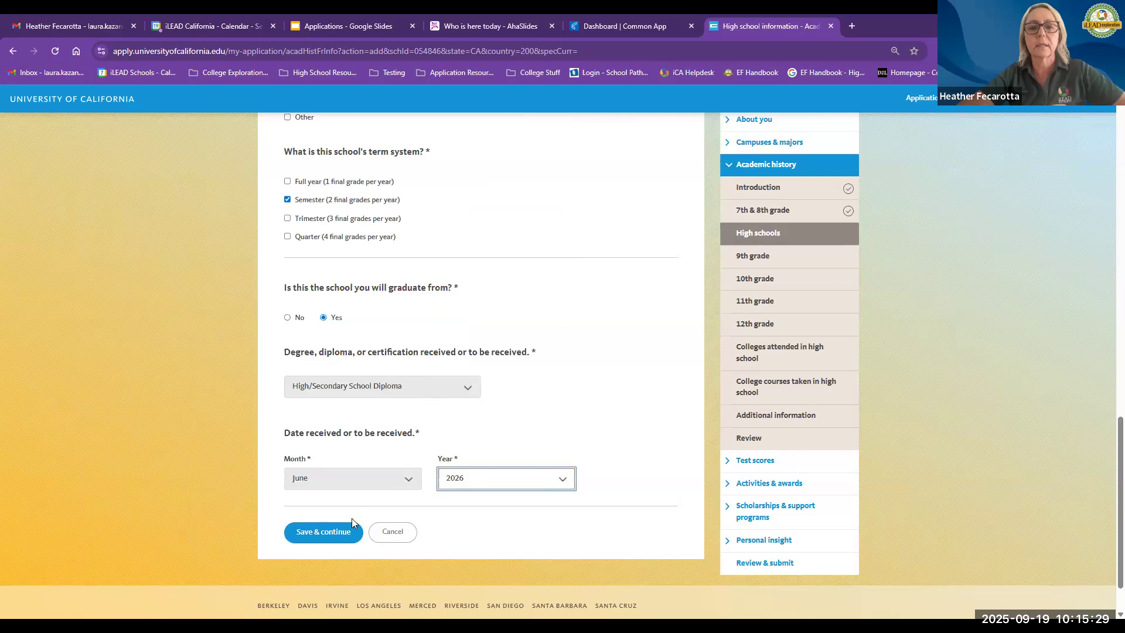
click(327, 536)
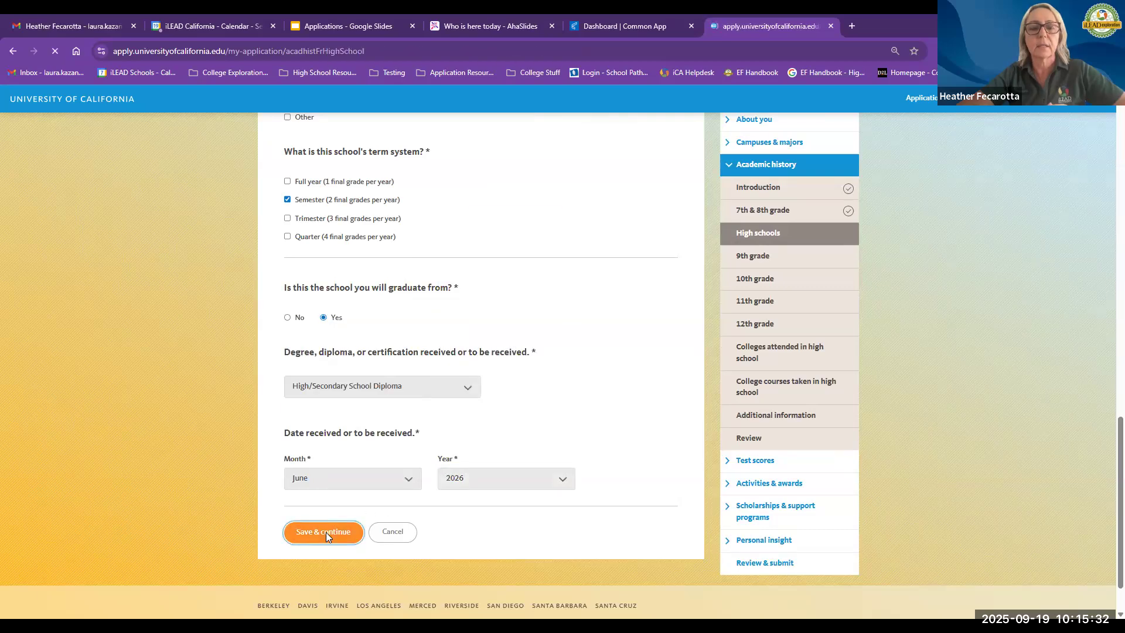
scroll(328, 443, down, 3)
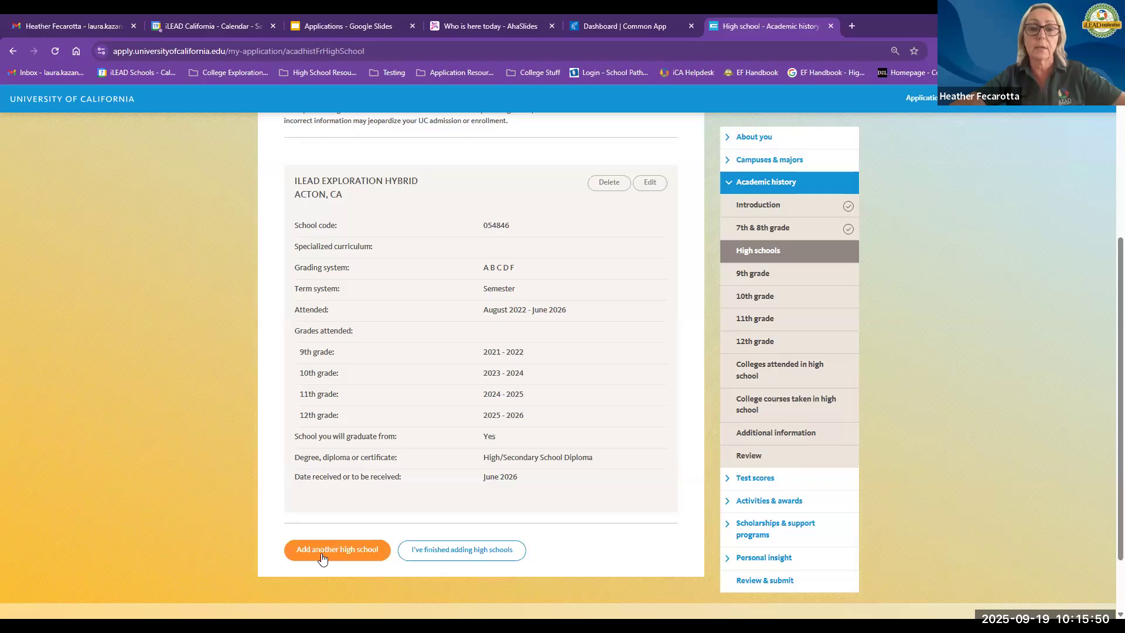
Step: Finish adding high schools and open the 9th grade courses and grades entry page
click(457, 551)
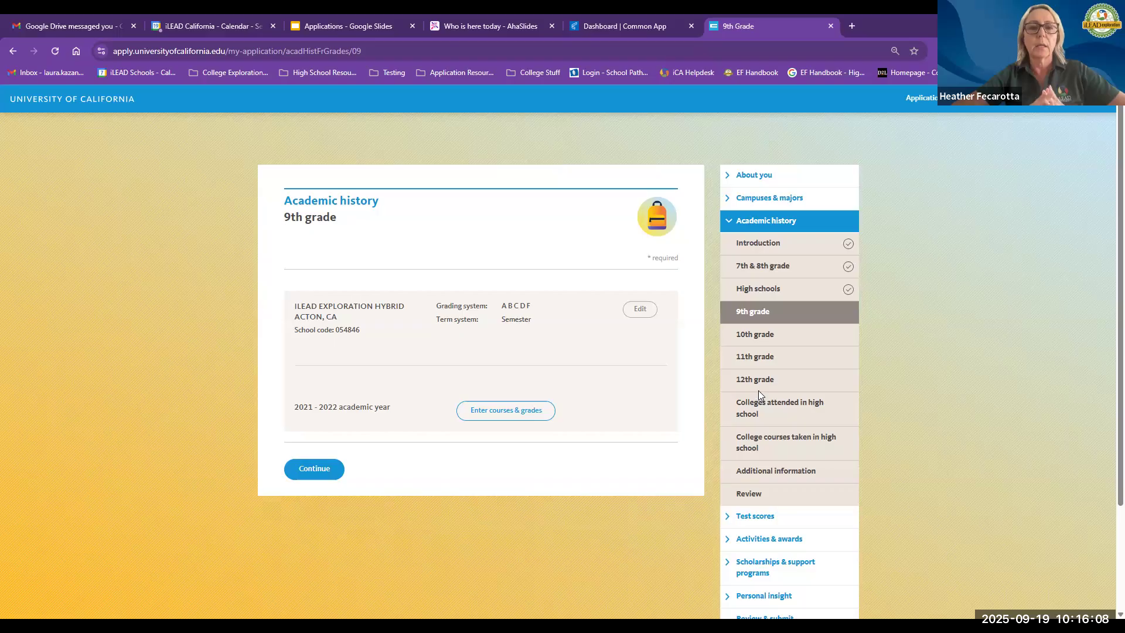
click(490, 417)
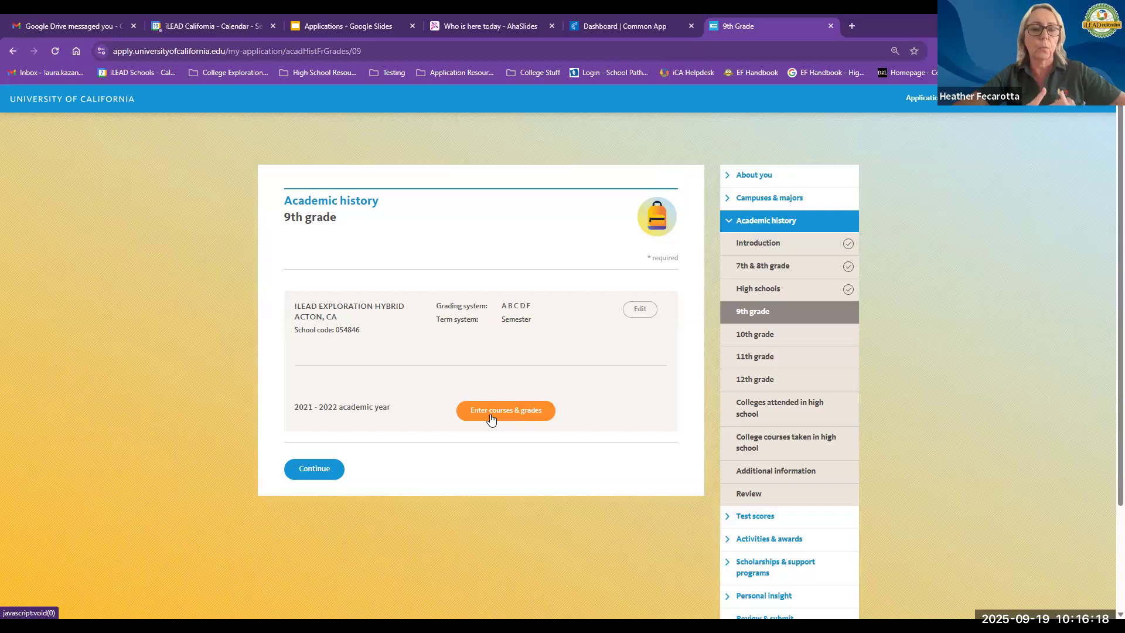
click(490, 413)
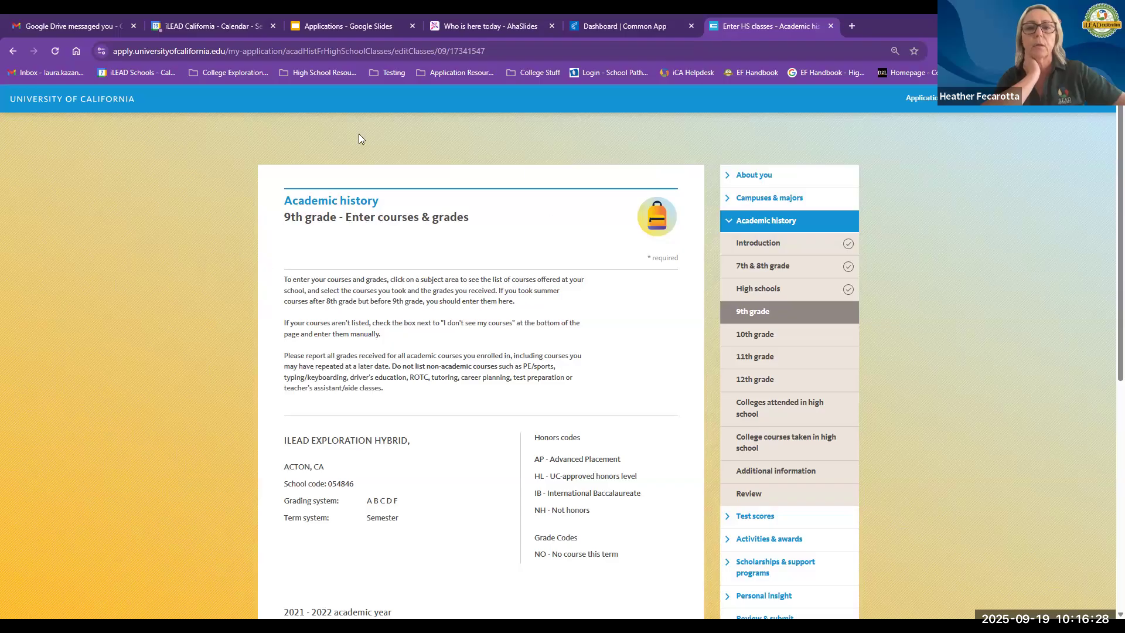
Step: Expand the 9th English course list and select the English 9 course
scroll(381, 390, down, 5)
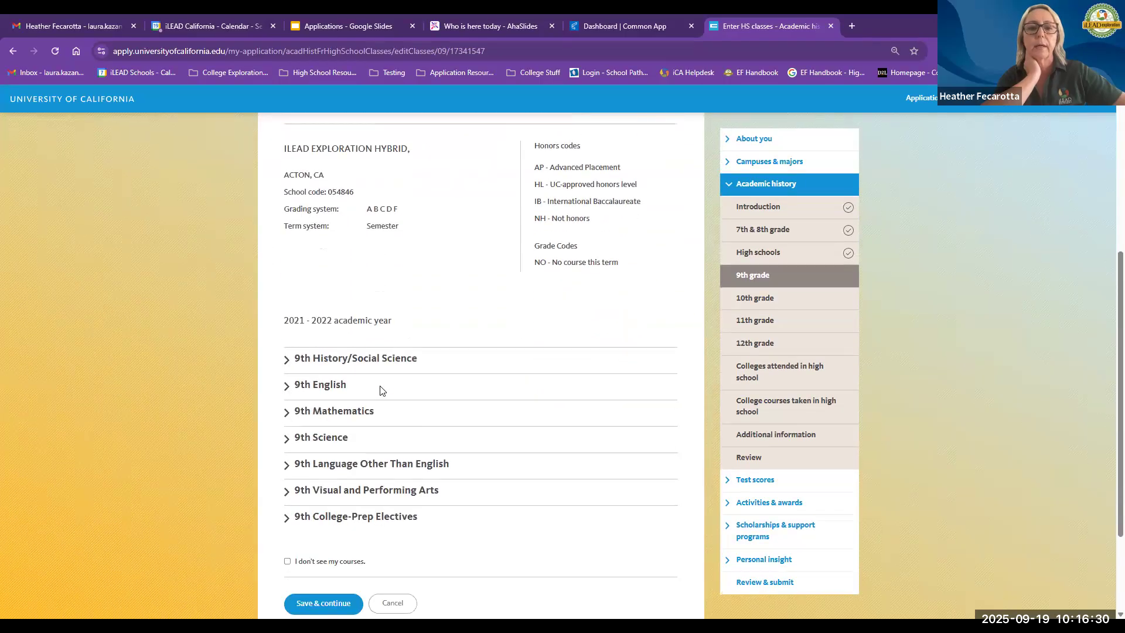
scroll(381, 390, down, 1)
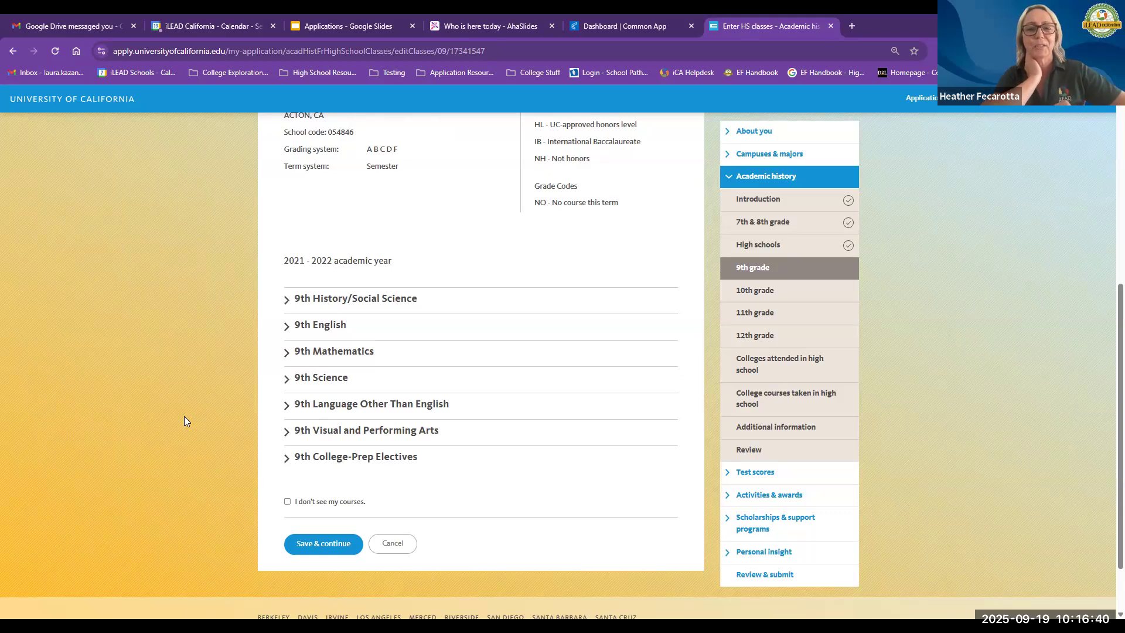
click(310, 332)
scroll(249, 359, down, 1)
scroll(250, 358, down, 3)
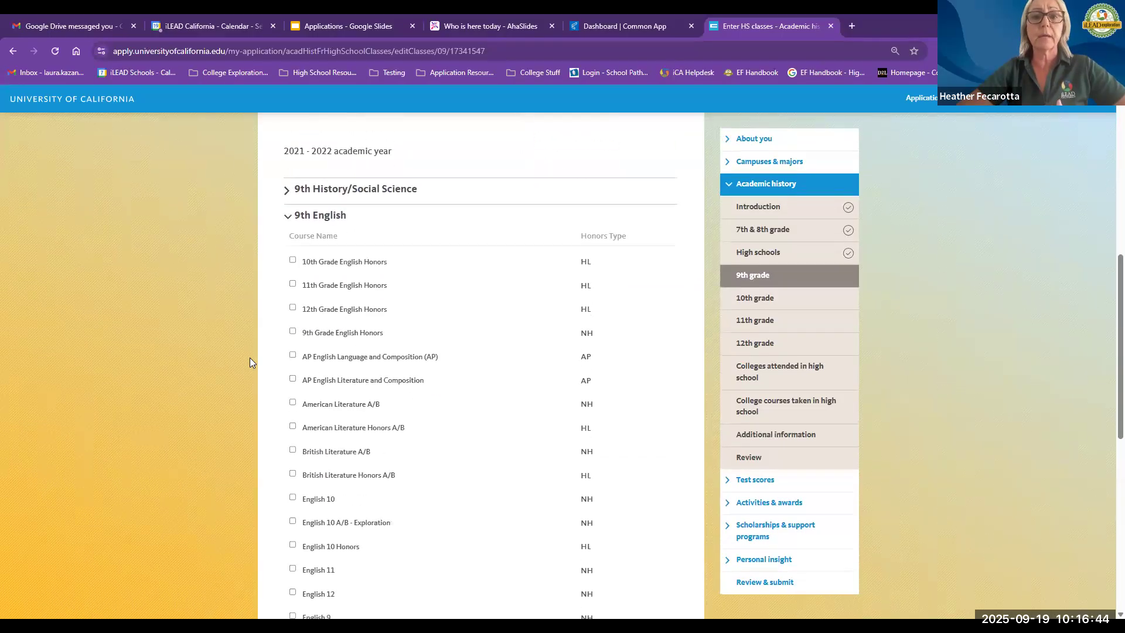
scroll(250, 362, down, 1)
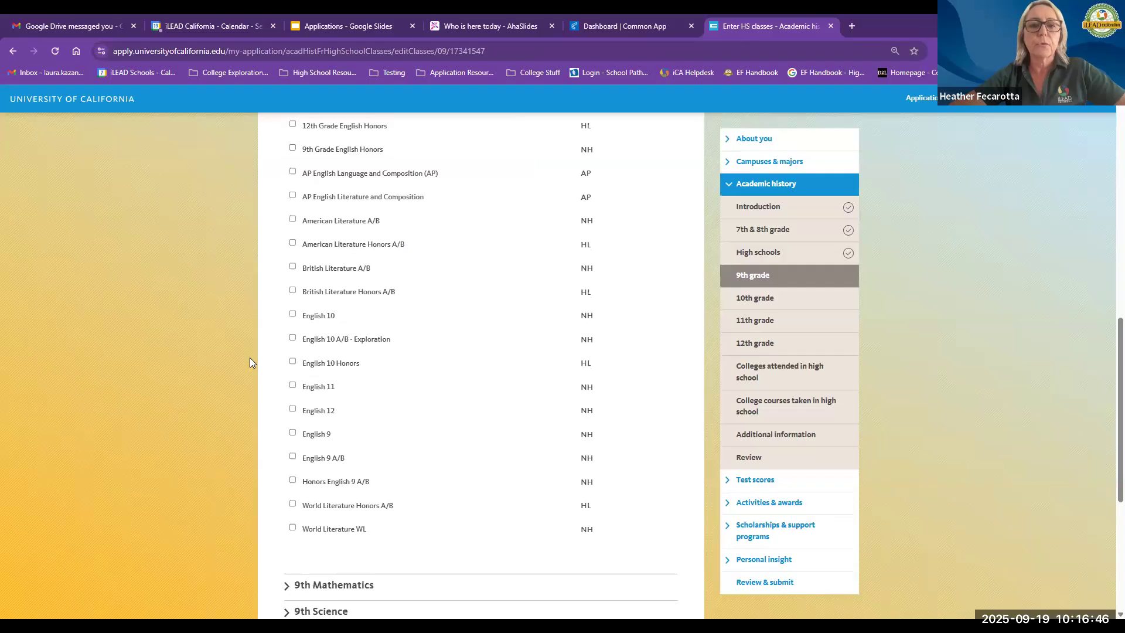
scroll(250, 361, up, 2)
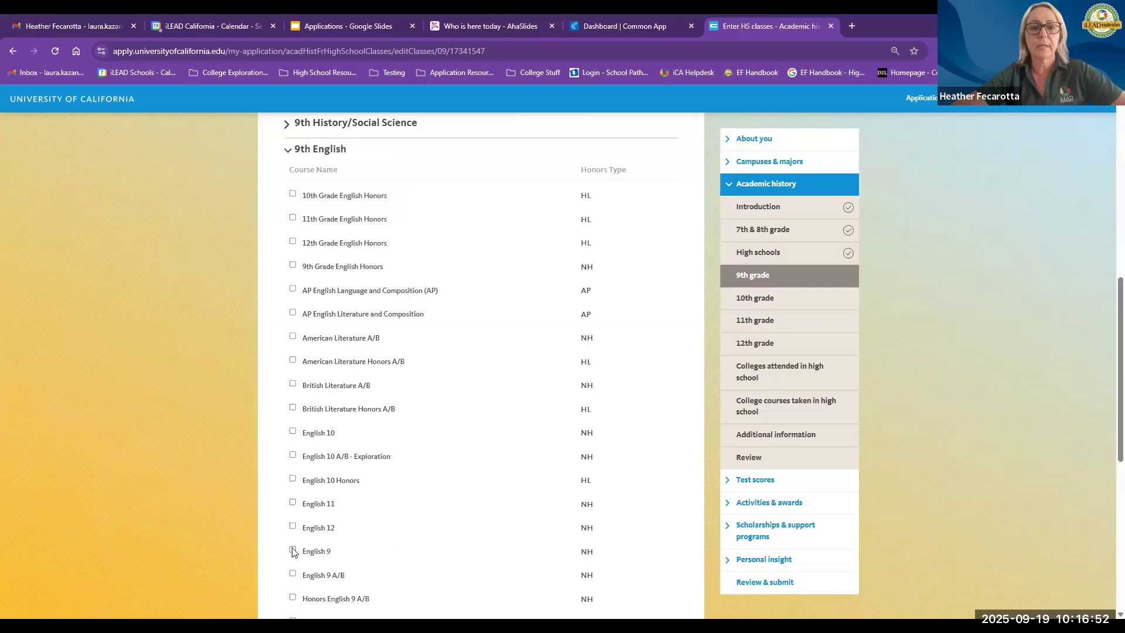
scroll(293, 552, down, 1)
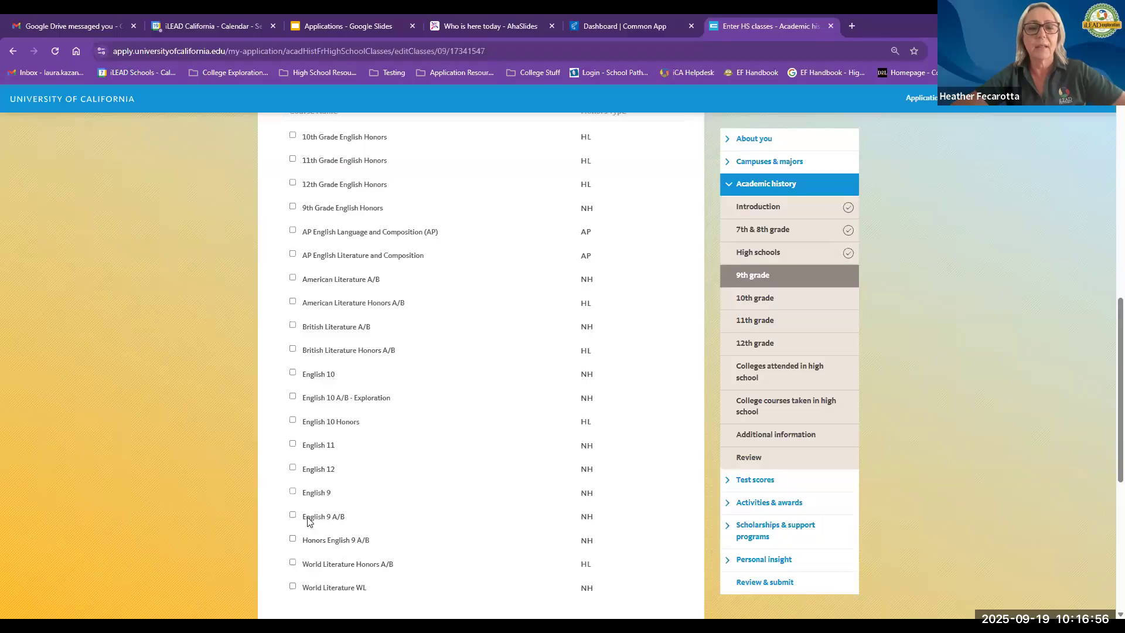
click(316, 493)
Step: Set the English 9 grades to B for Grade 1 and A for Grade 2
scroll(386, 475, down, 2)
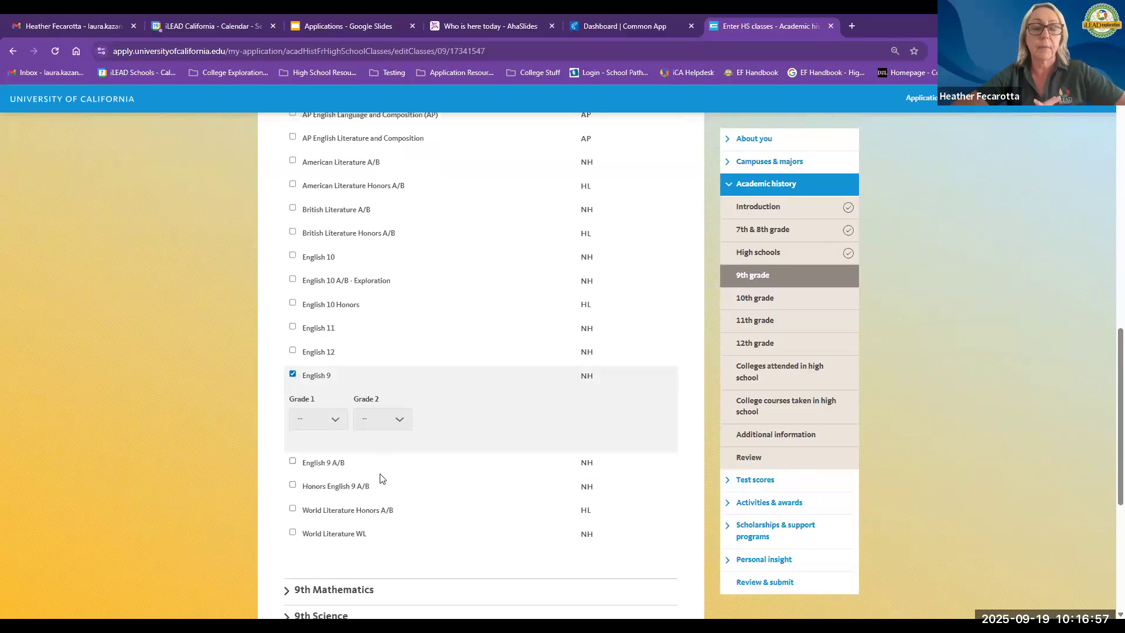
click(330, 418)
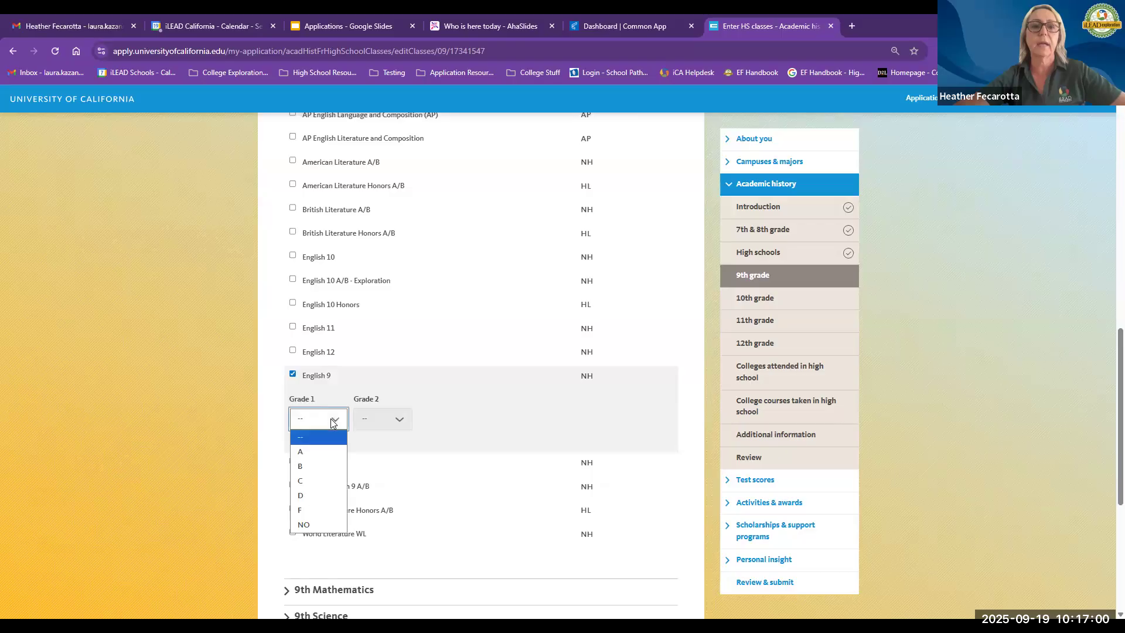
click(403, 418)
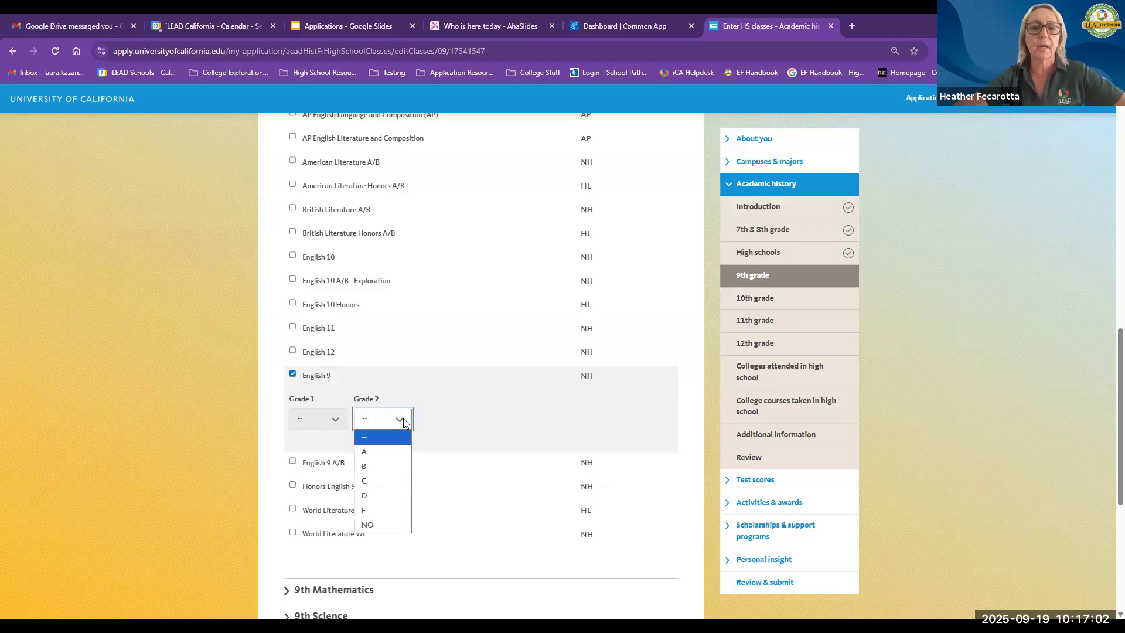
click(338, 417)
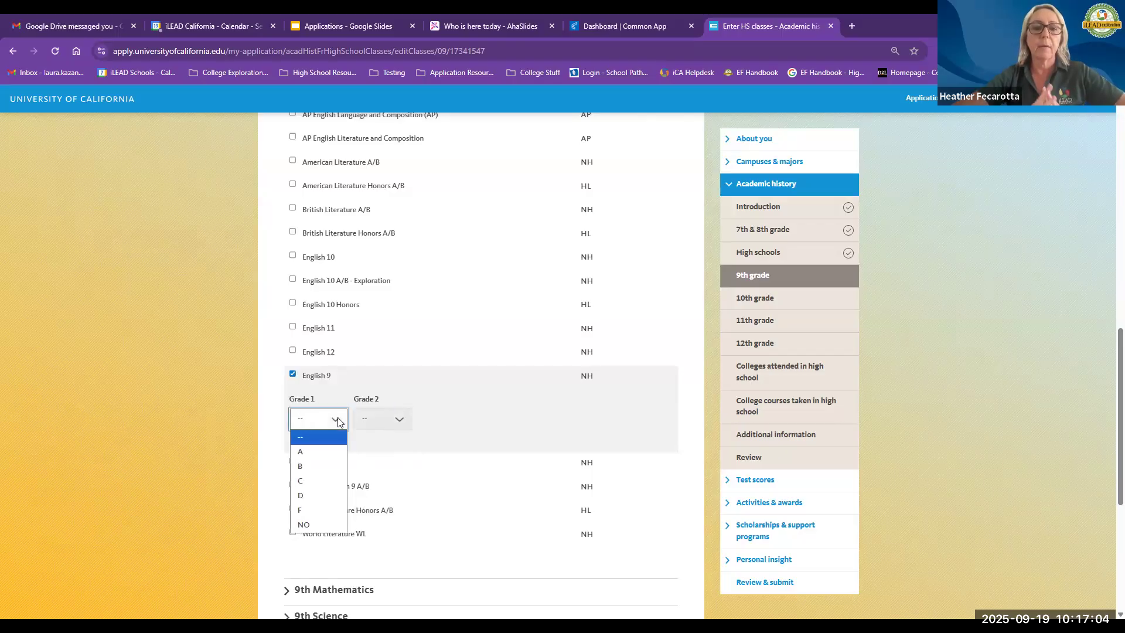
click(316, 475)
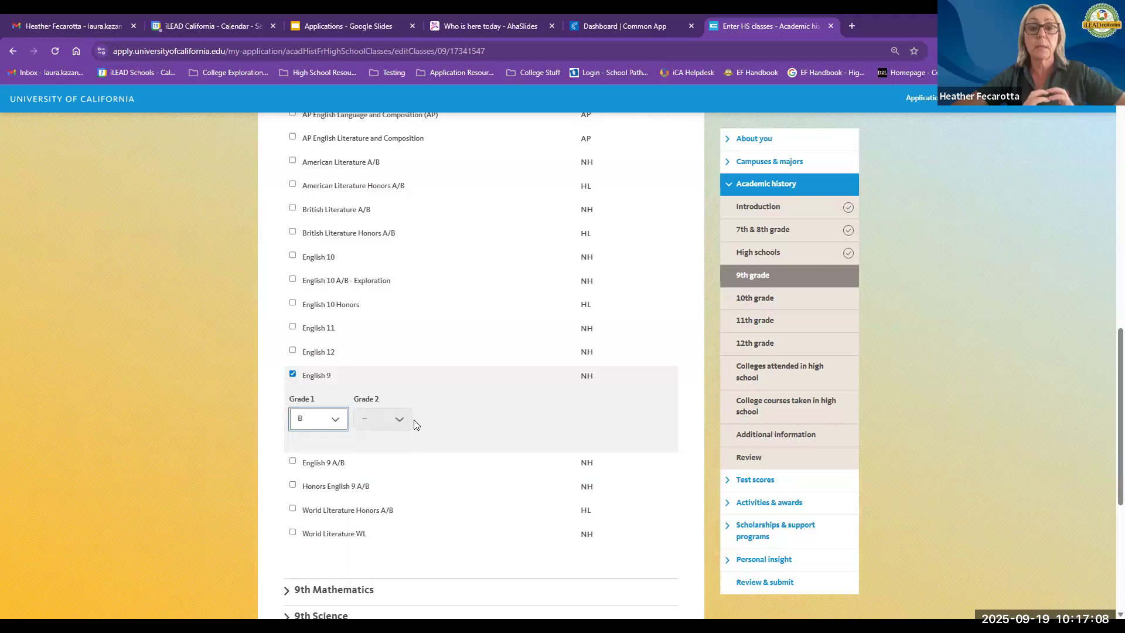
click(381, 429)
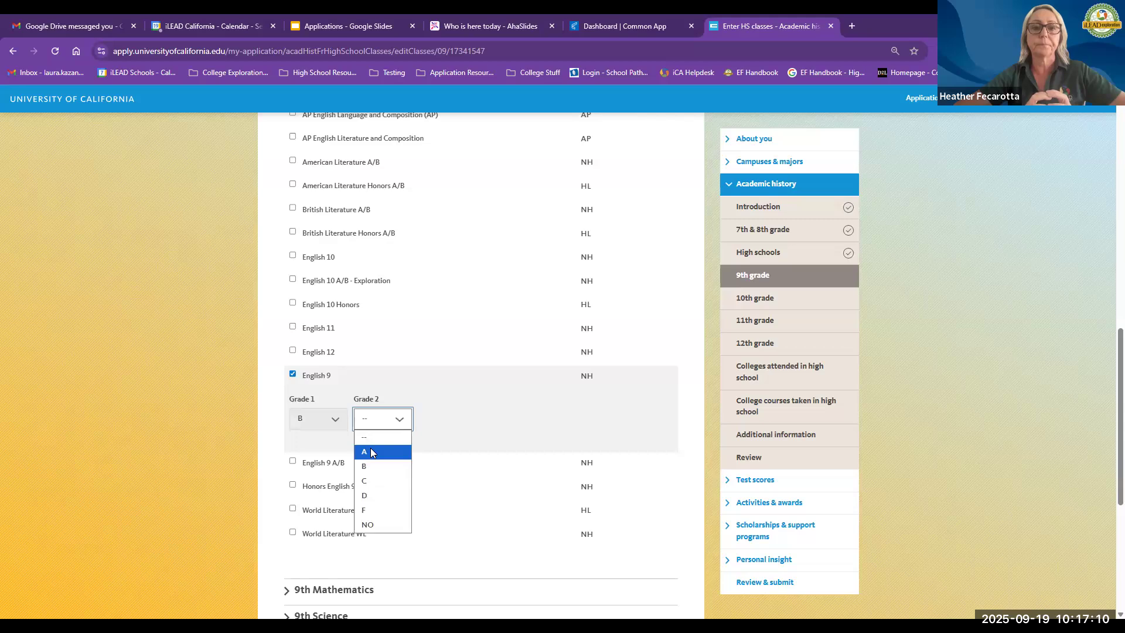
click(371, 452)
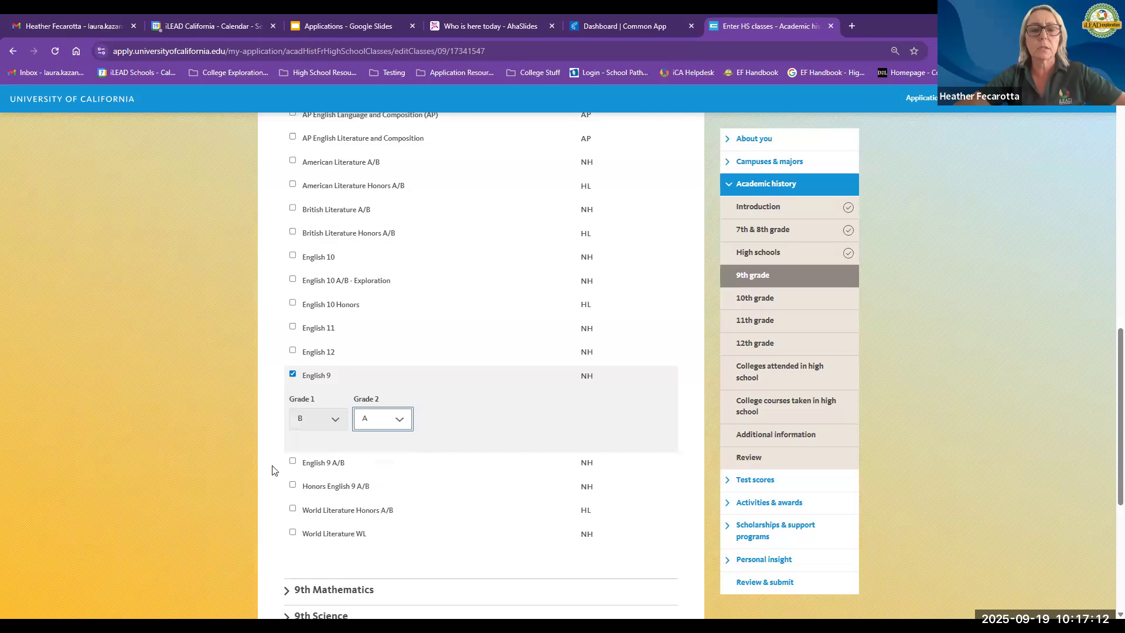
Step: Expand and browse the 9th Science and 9th Language Other Than English course lists
scroll(272, 471, down, 1)
scroll(272, 470, down, 2)
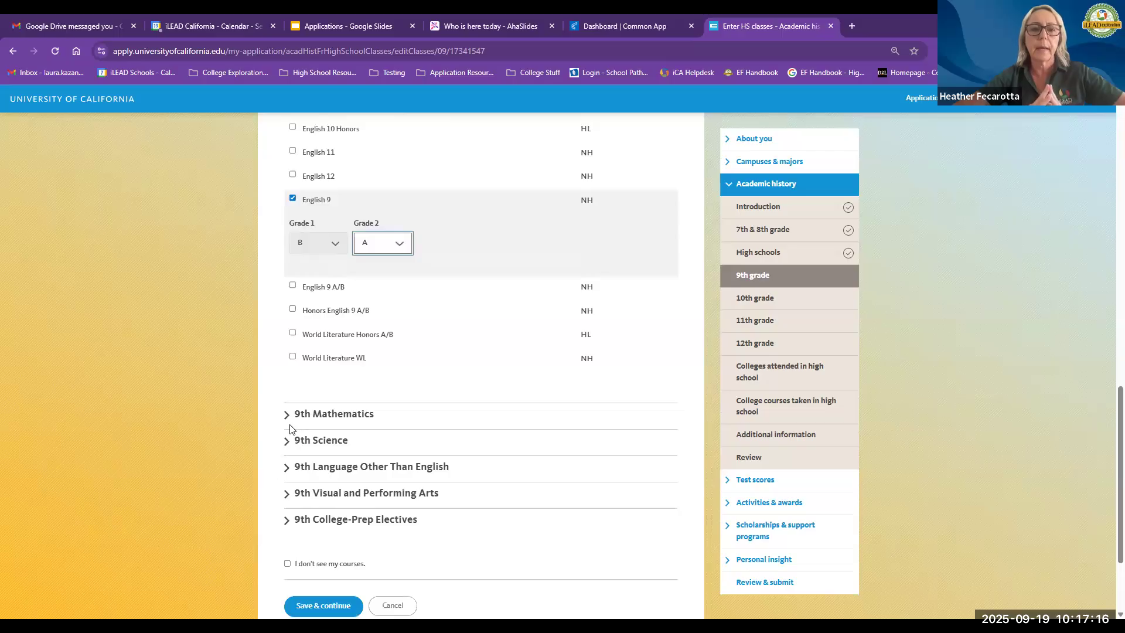
click(285, 441)
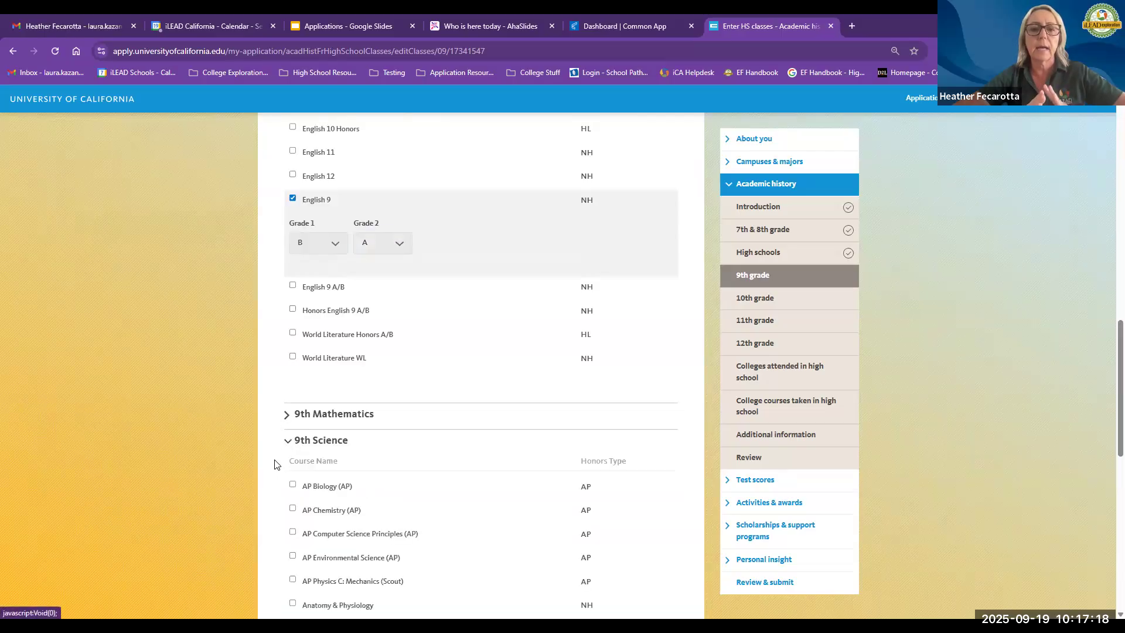
scroll(343, 477, down, 3)
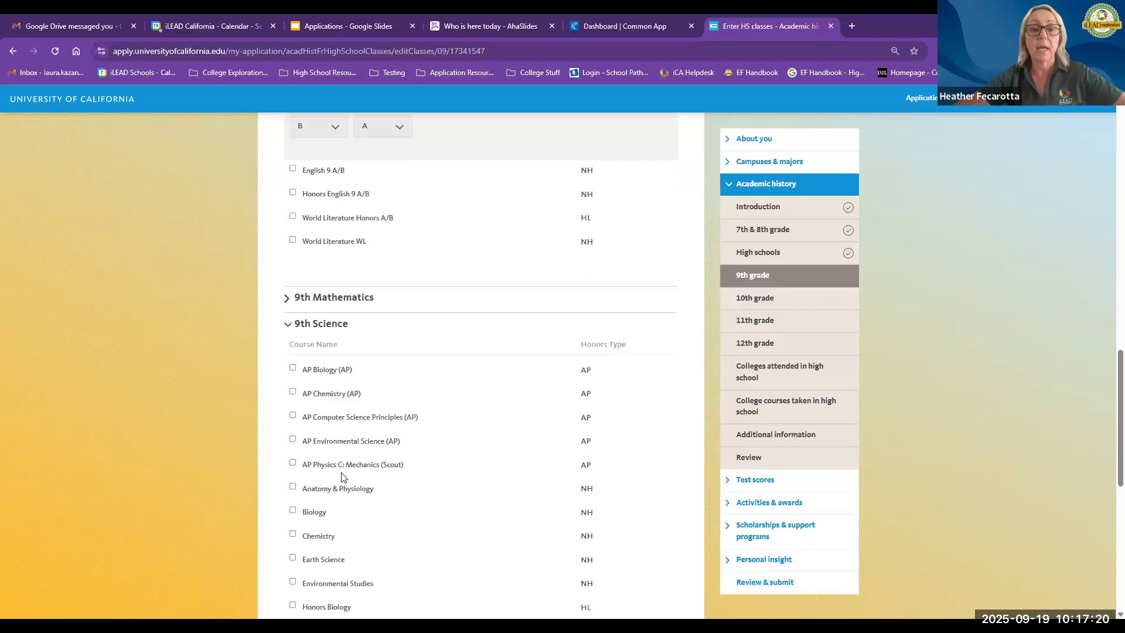
scroll(343, 477, down, 6)
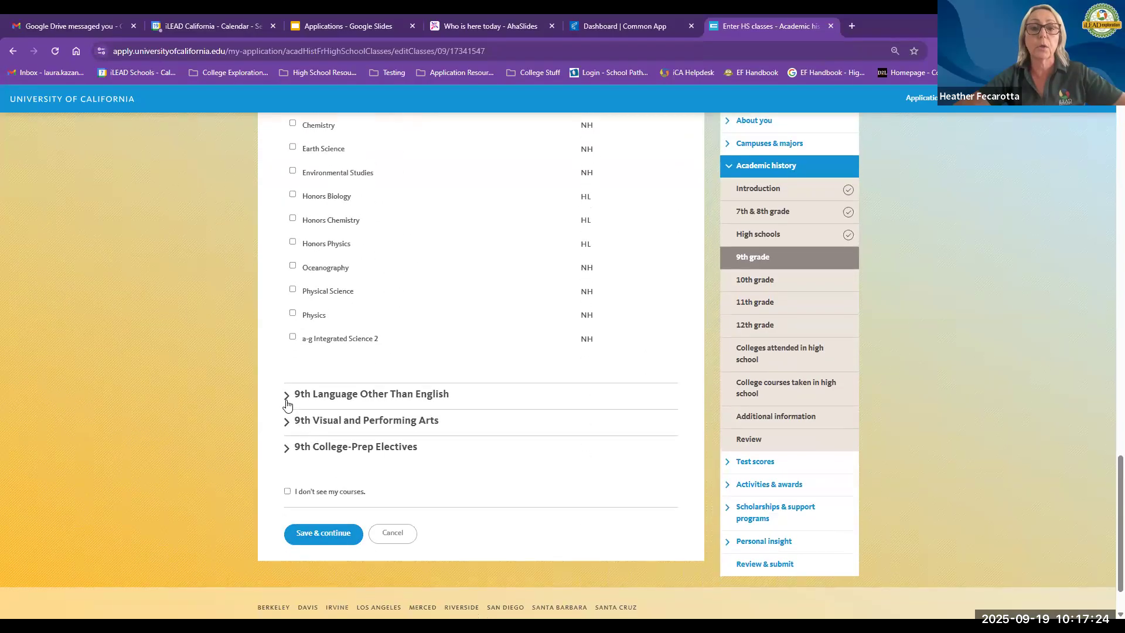
click(287, 404)
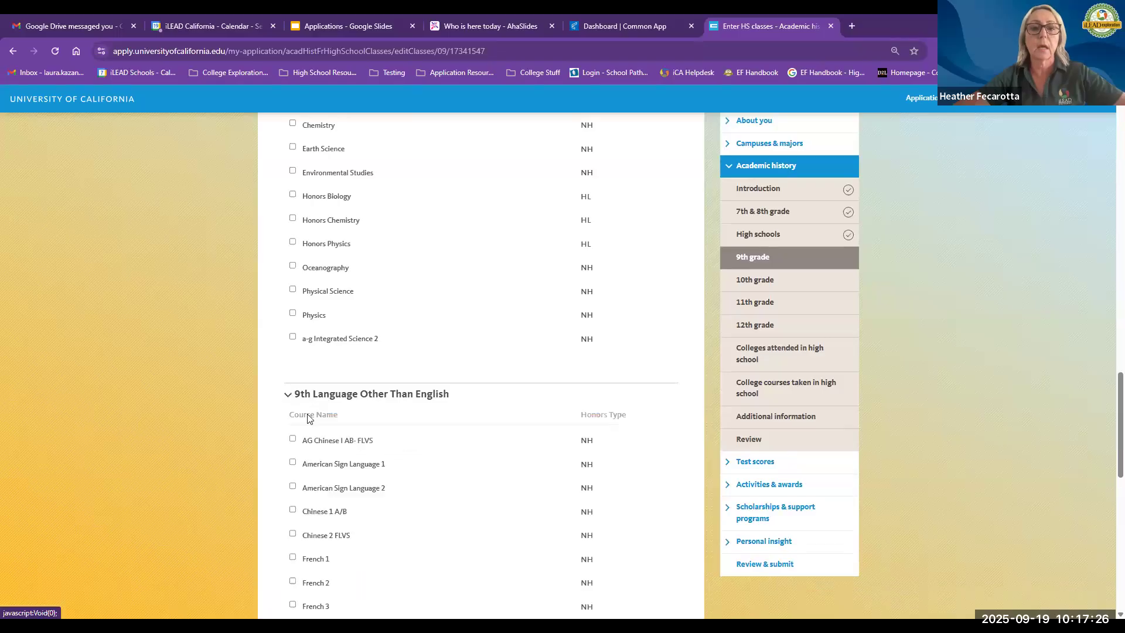
scroll(344, 431, down, 4)
scroll(343, 431, down, 5)
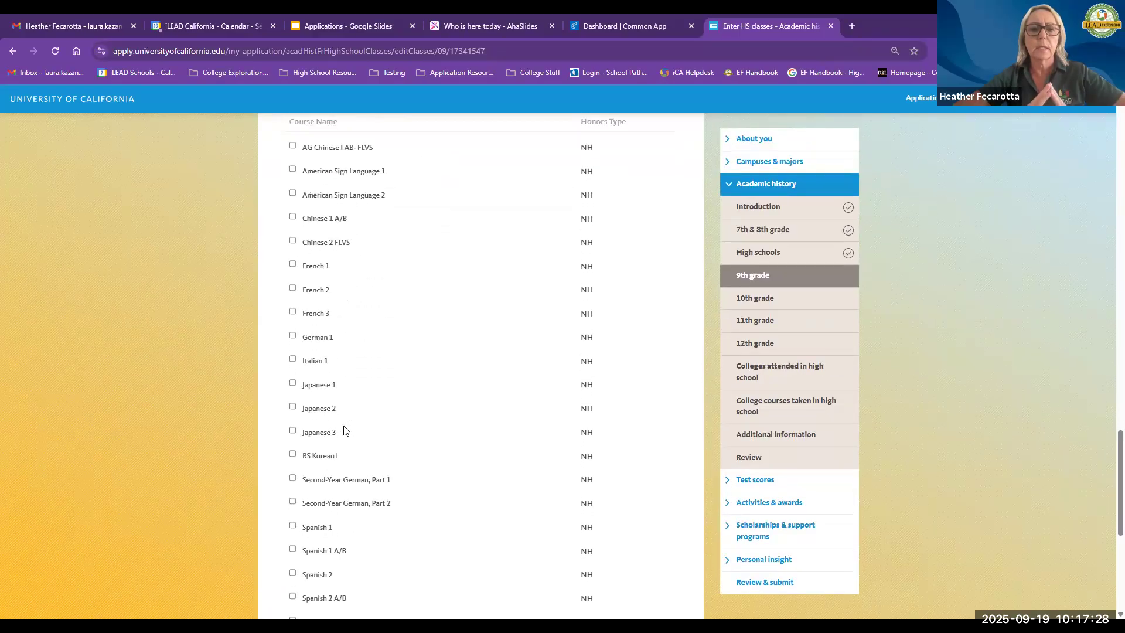
scroll(344, 430, down, 1)
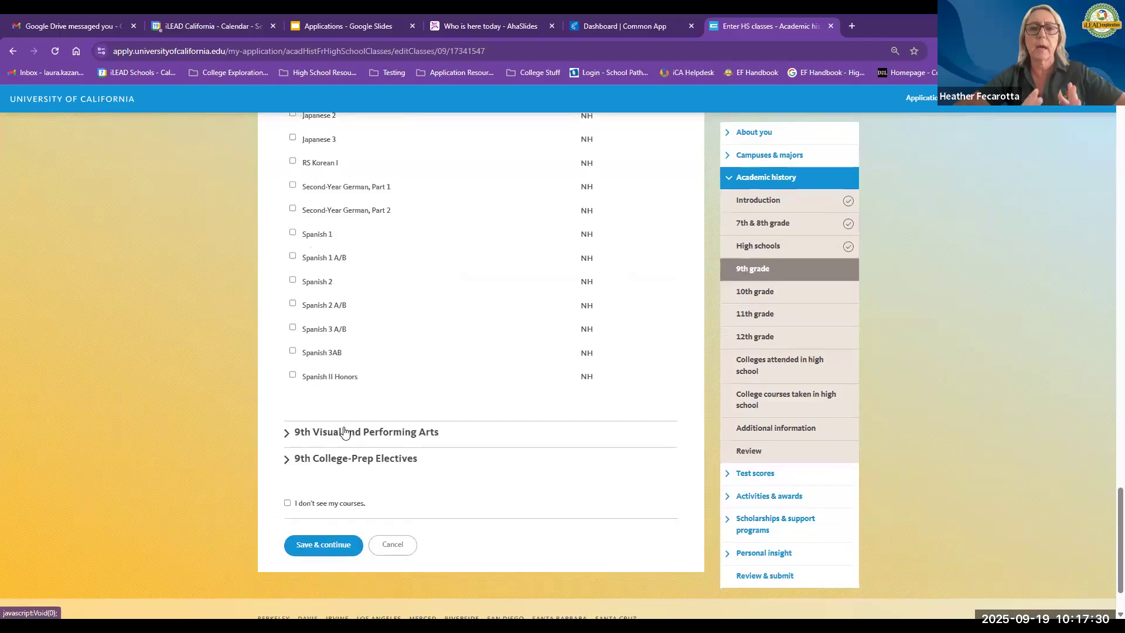
Step: Expand and browse the 9th College-Prep Electives and 9th Visual and Performing Arts course lists, then collapse the electives
click(296, 460)
scroll(332, 439, down, 5)
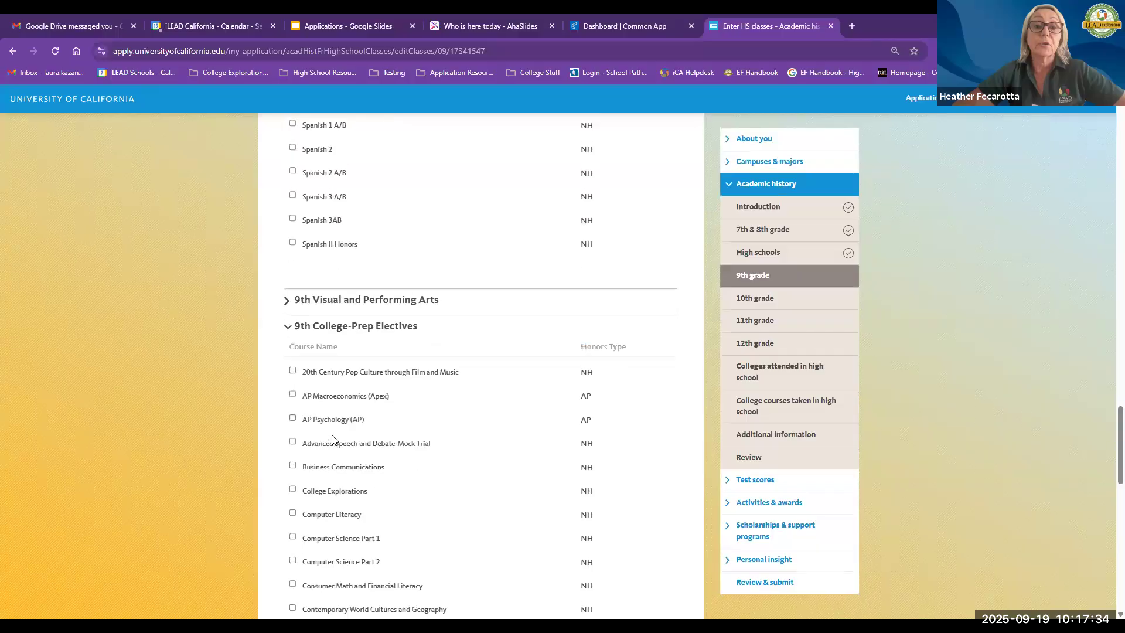
scroll(332, 439, down, 6)
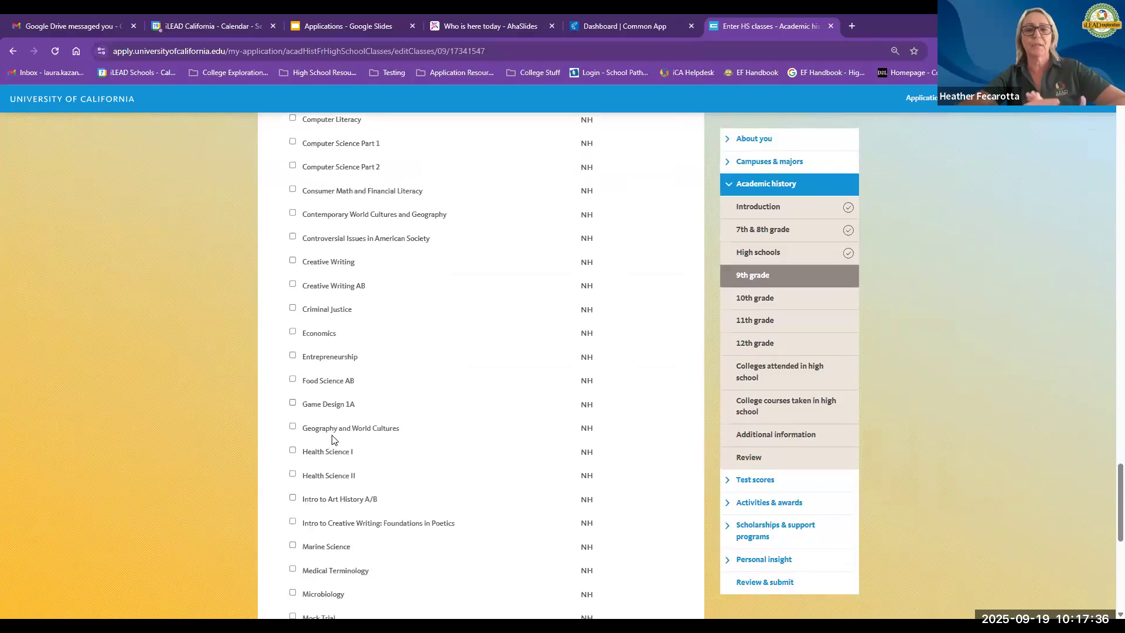
scroll(332, 439, down, 4)
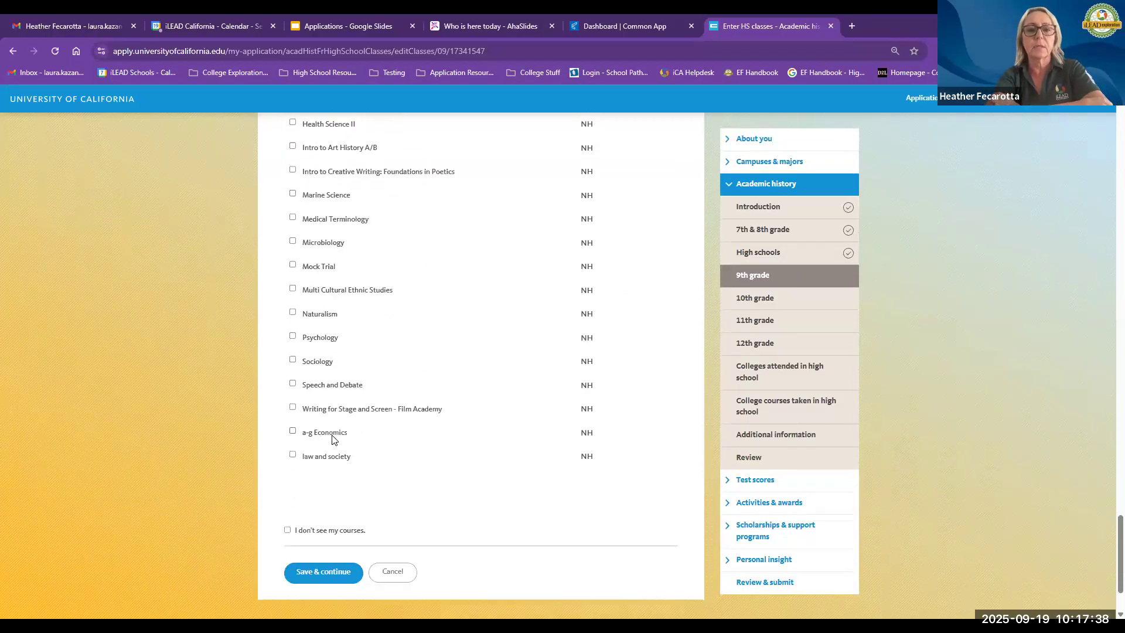
scroll(332, 440, down, 1)
scroll(332, 440, up, 6)
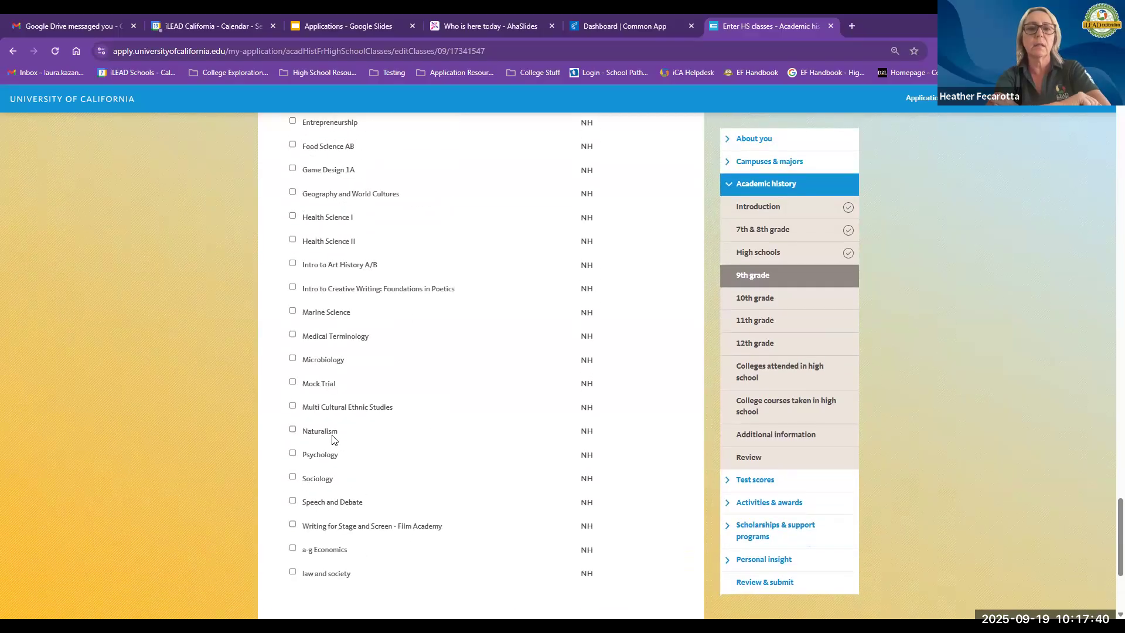
scroll(332, 439, up, 6)
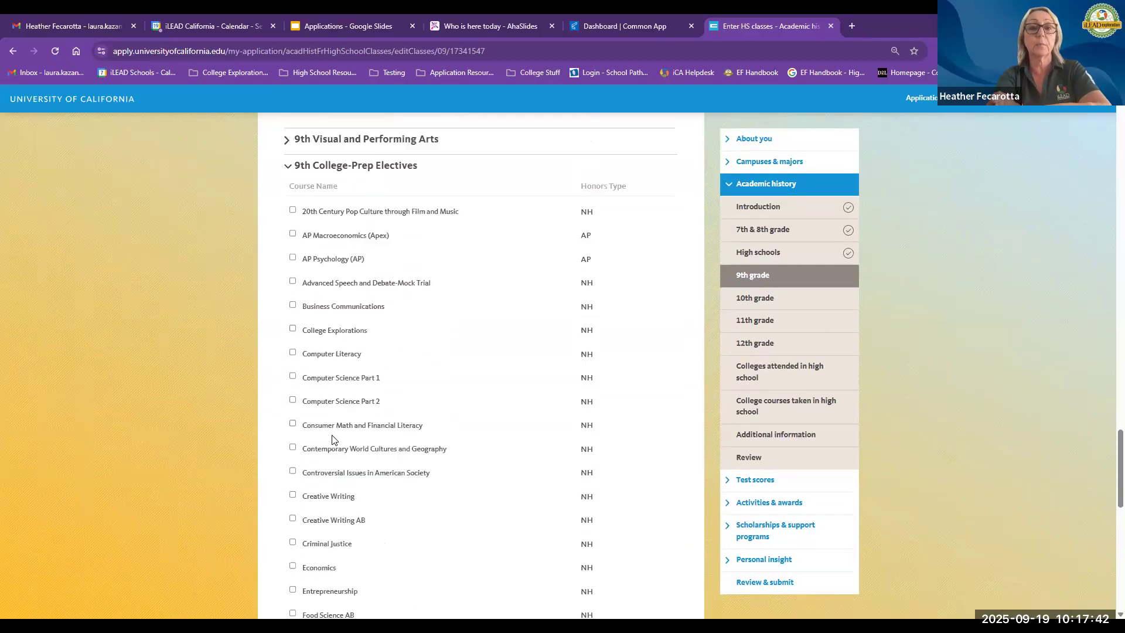
scroll(332, 440, up, 2)
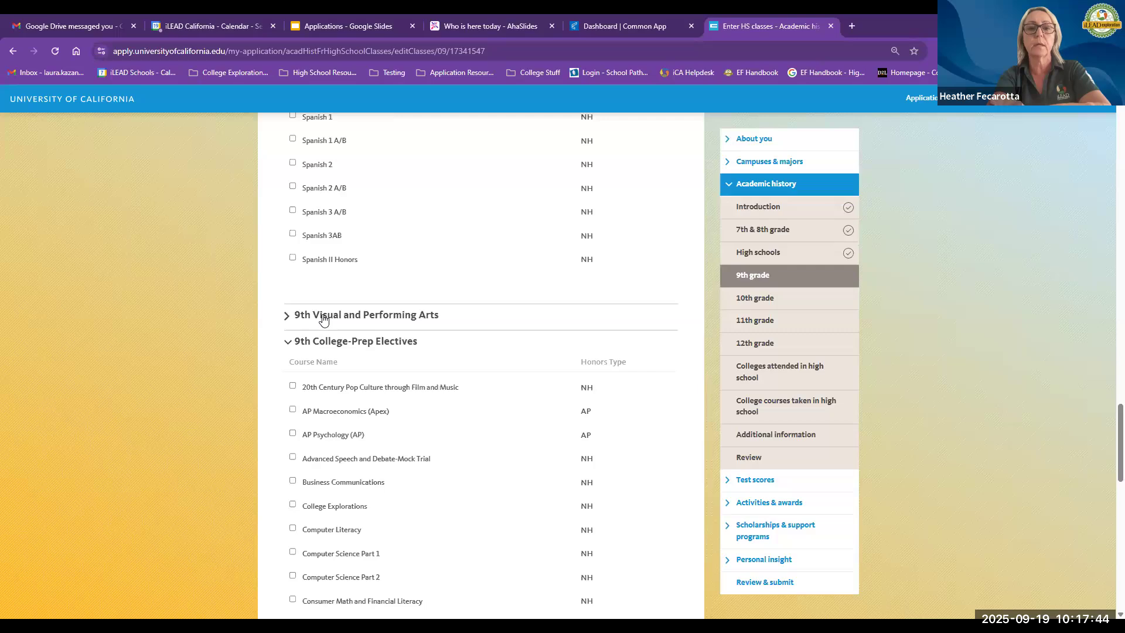
click(325, 316)
scroll(343, 438, up, 1)
scroll(344, 439, down, 4)
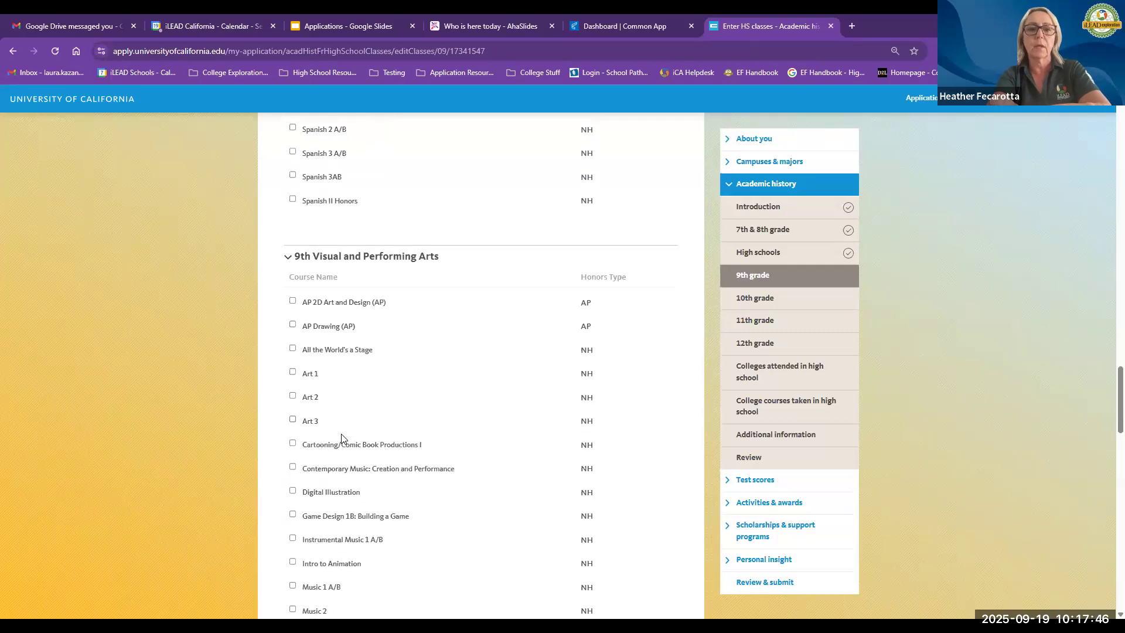
scroll(343, 438, down, 5)
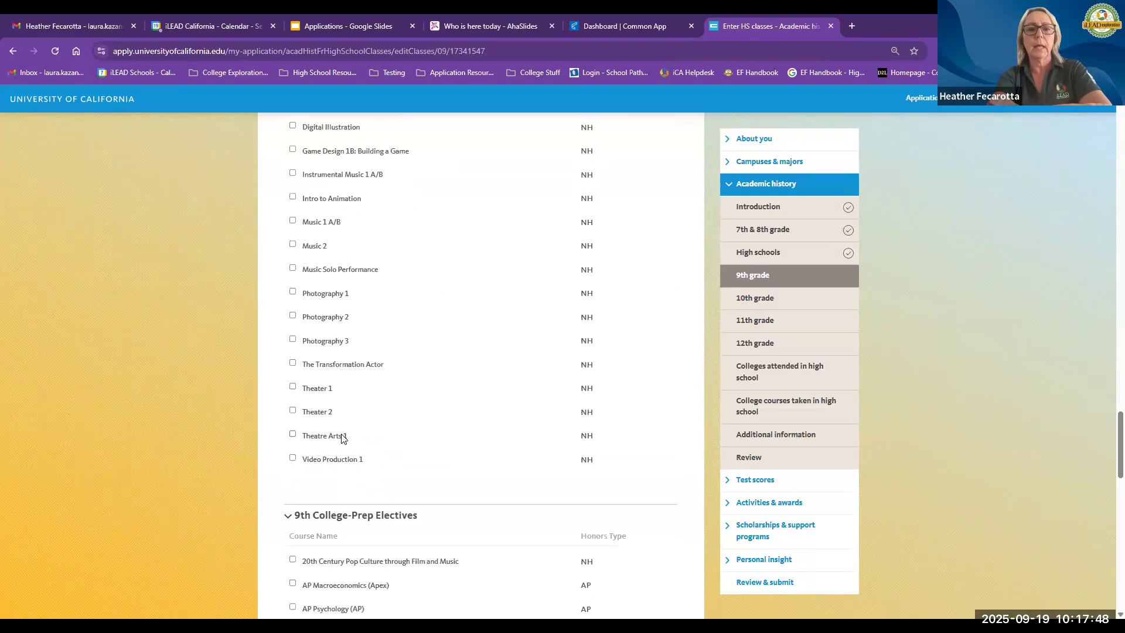
scroll(334, 439, down, 5)
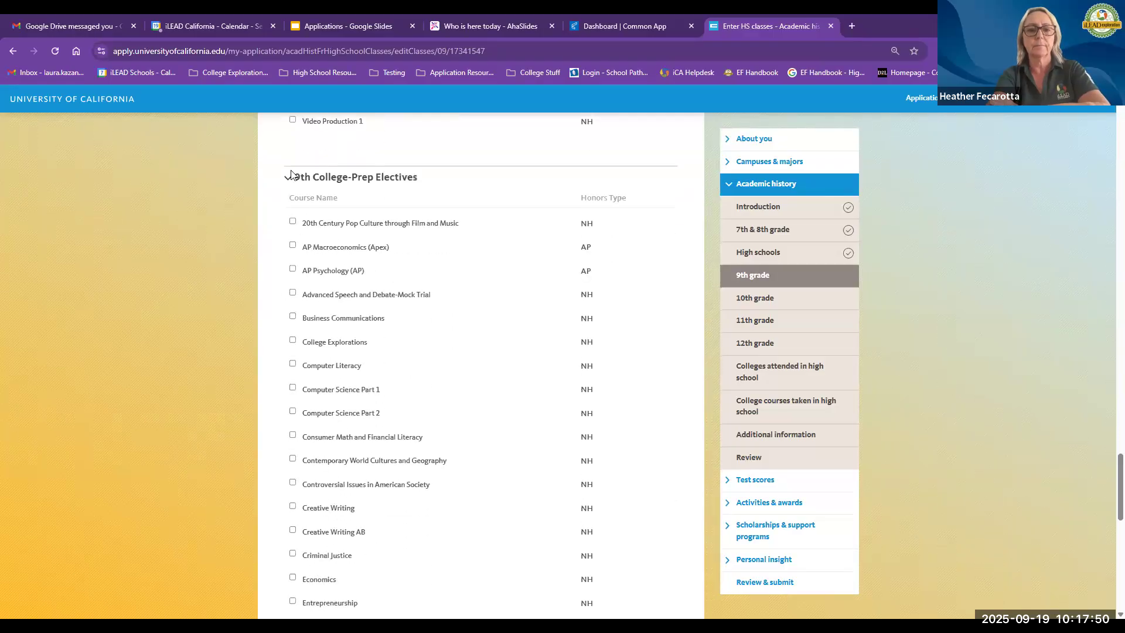
click(288, 181)
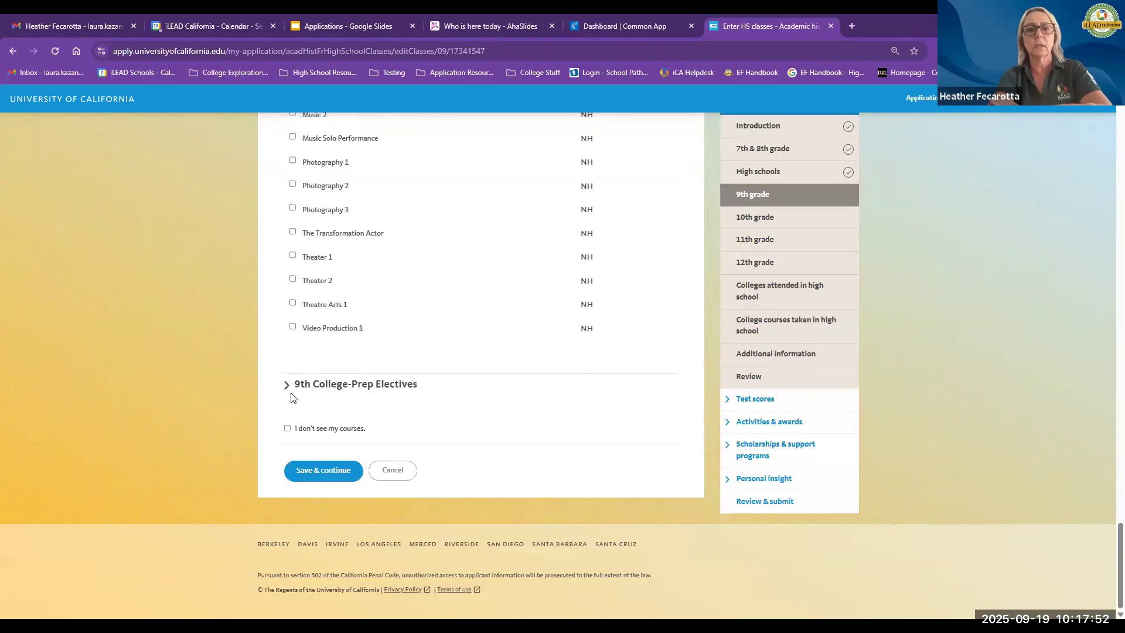
Step: Add an unlisted course named "Interesting course name!" under the Elective -Science-Biology/Life Sciences category
click(287, 428)
scroll(230, 410, down, 2)
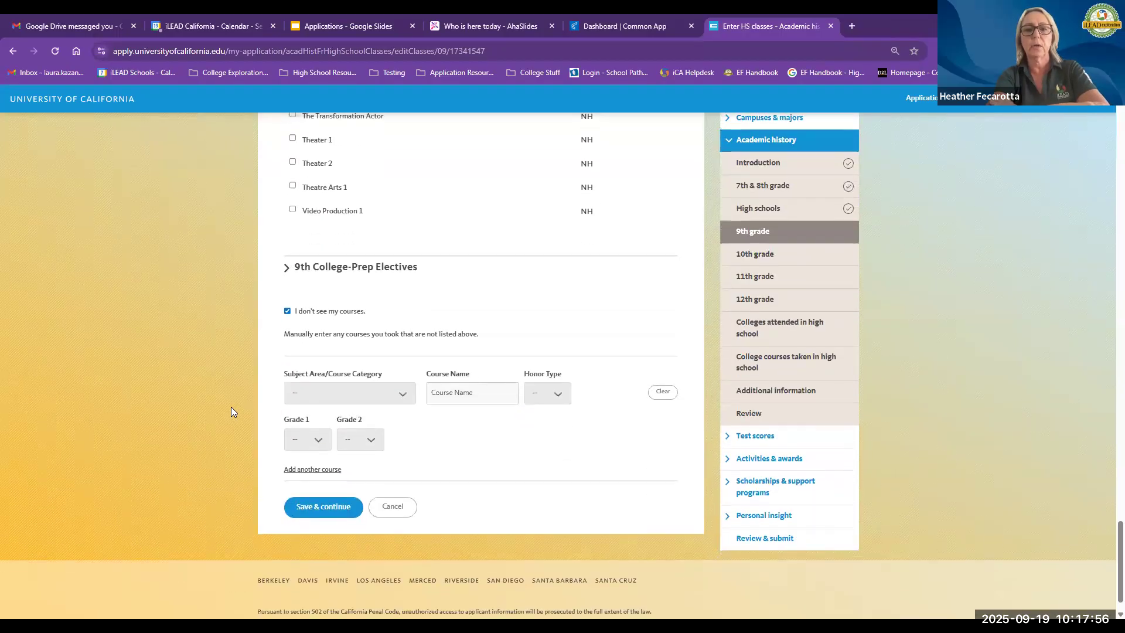
click(379, 396)
scroll(340, 319, down, 10)
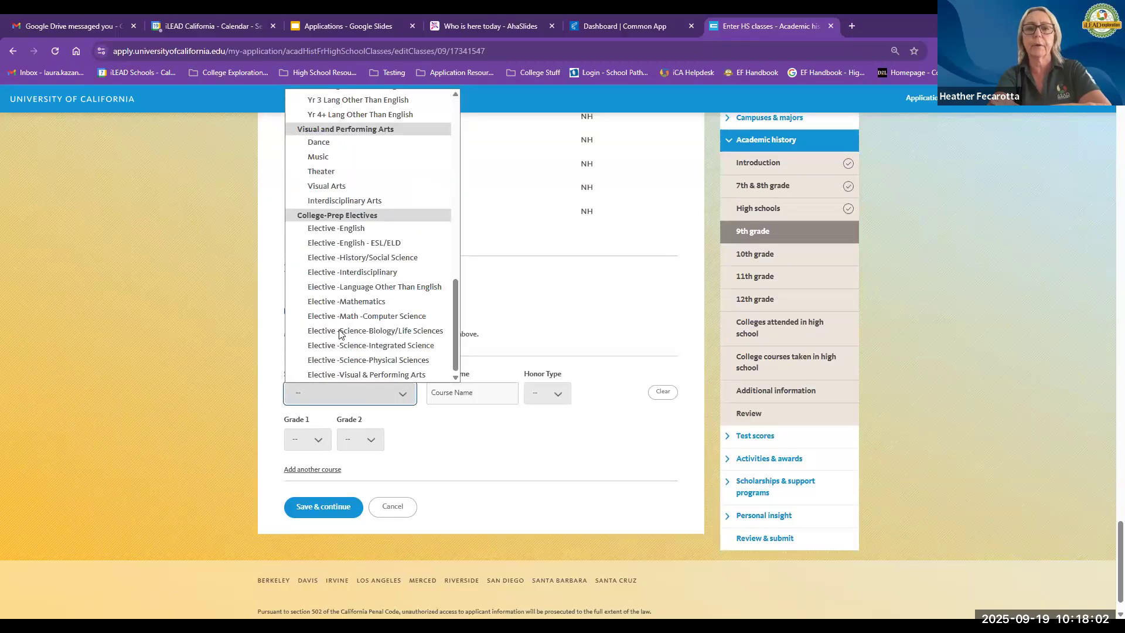
click(340, 331)
scroll(444, 396, down, 1)
text(Intere)
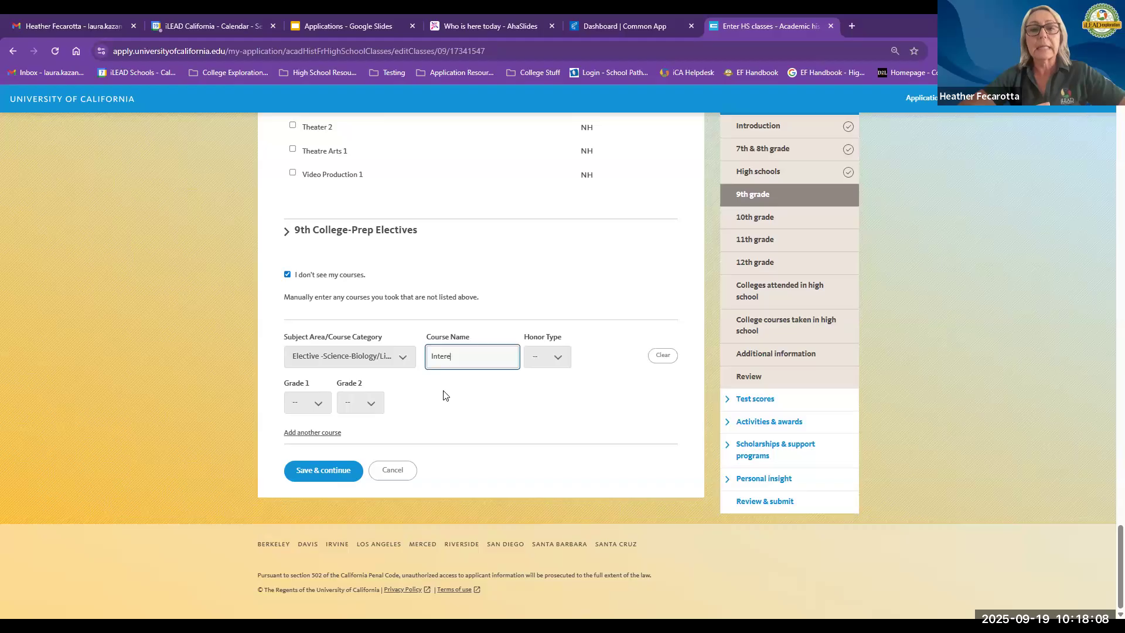
text(ingting course name!)
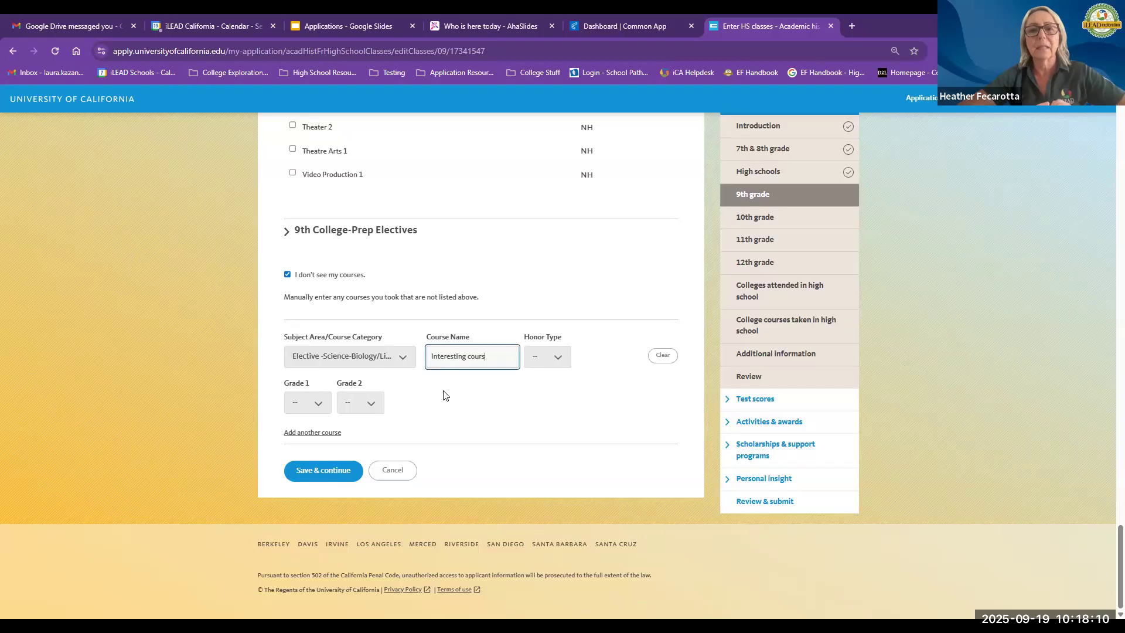
Step: Set the manual course's honor type to NH, Grade 1 to B and Grade 2 to NO
click(545, 357)
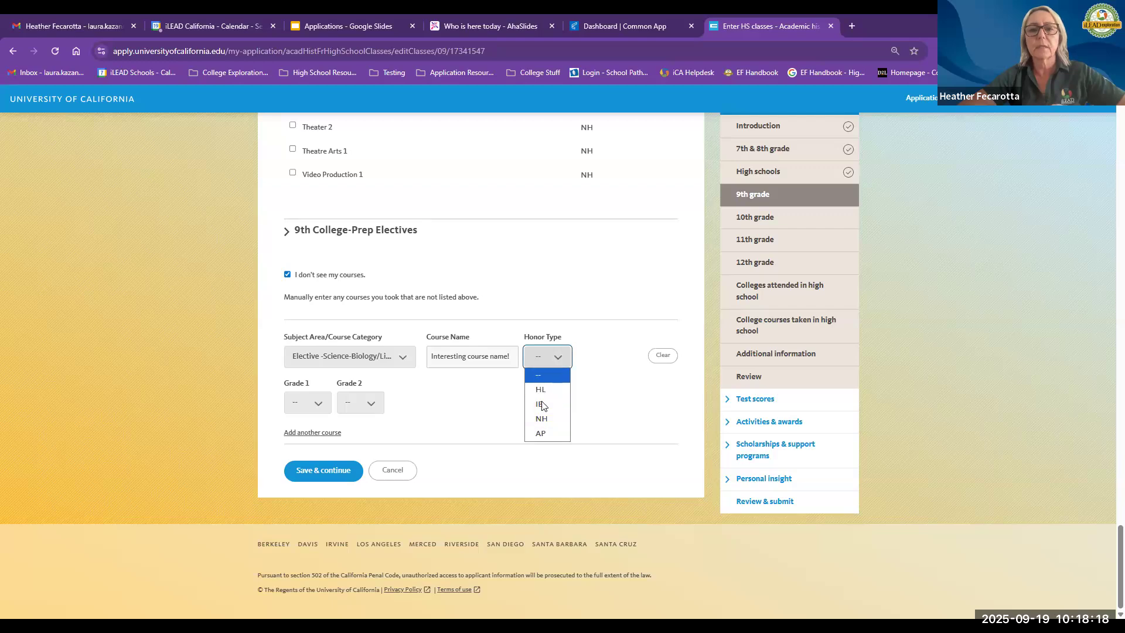
click(542, 420)
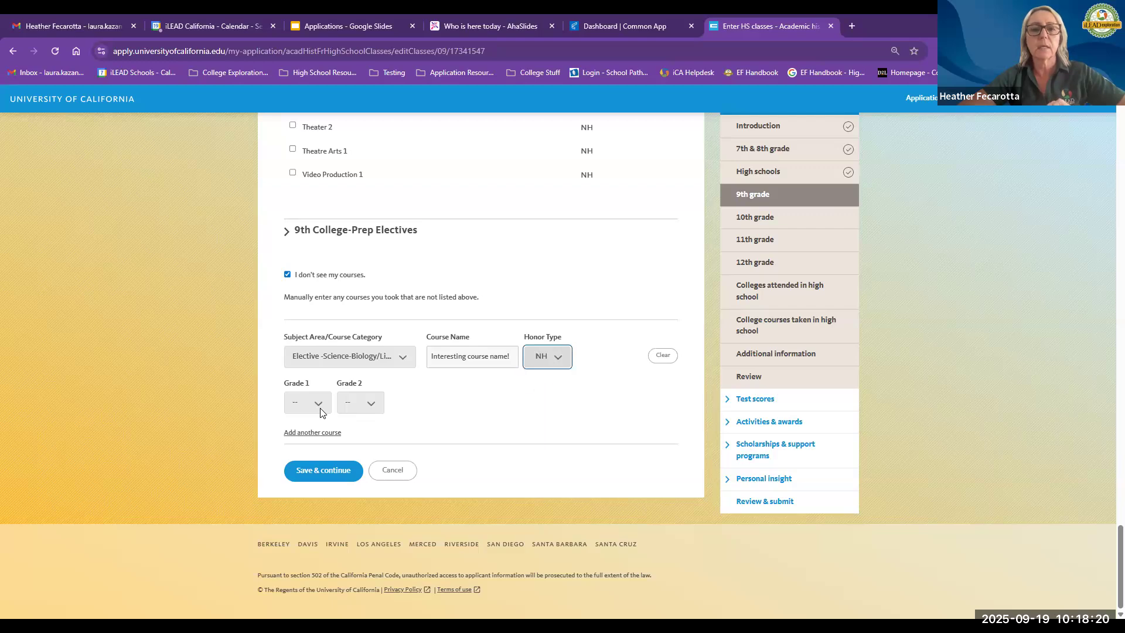
click(323, 412)
click(296, 455)
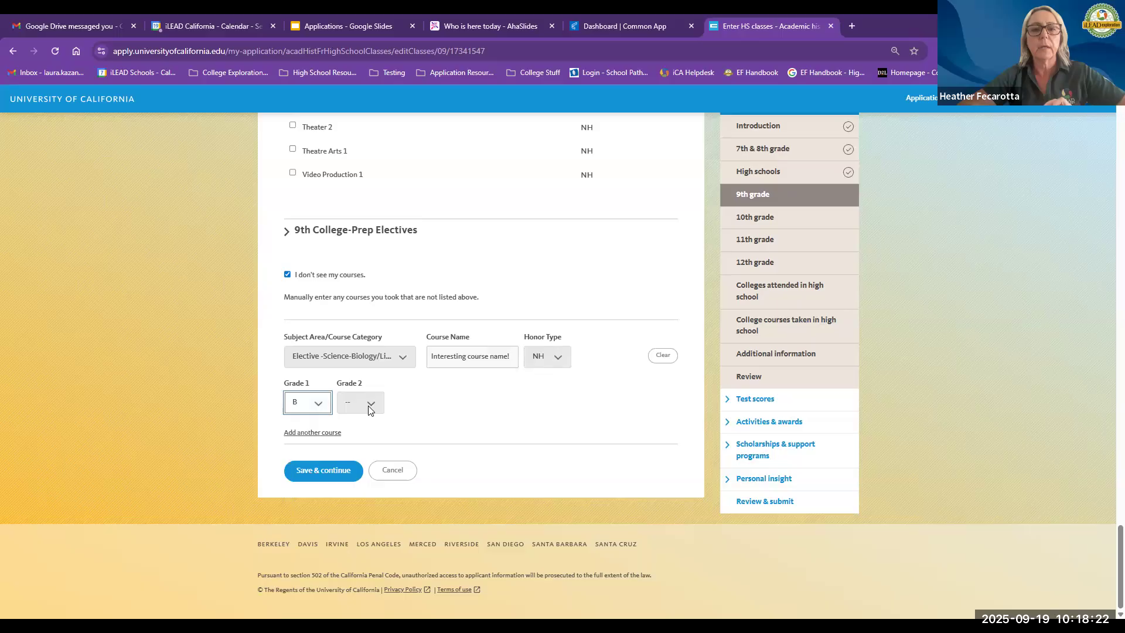
click(369, 409)
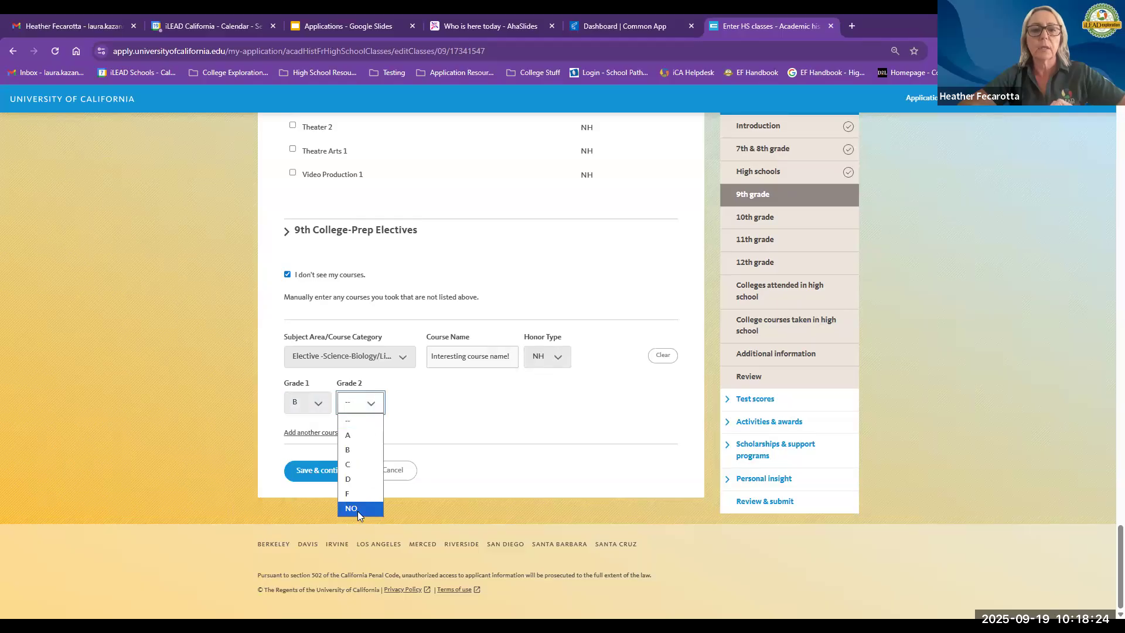
click(351, 509)
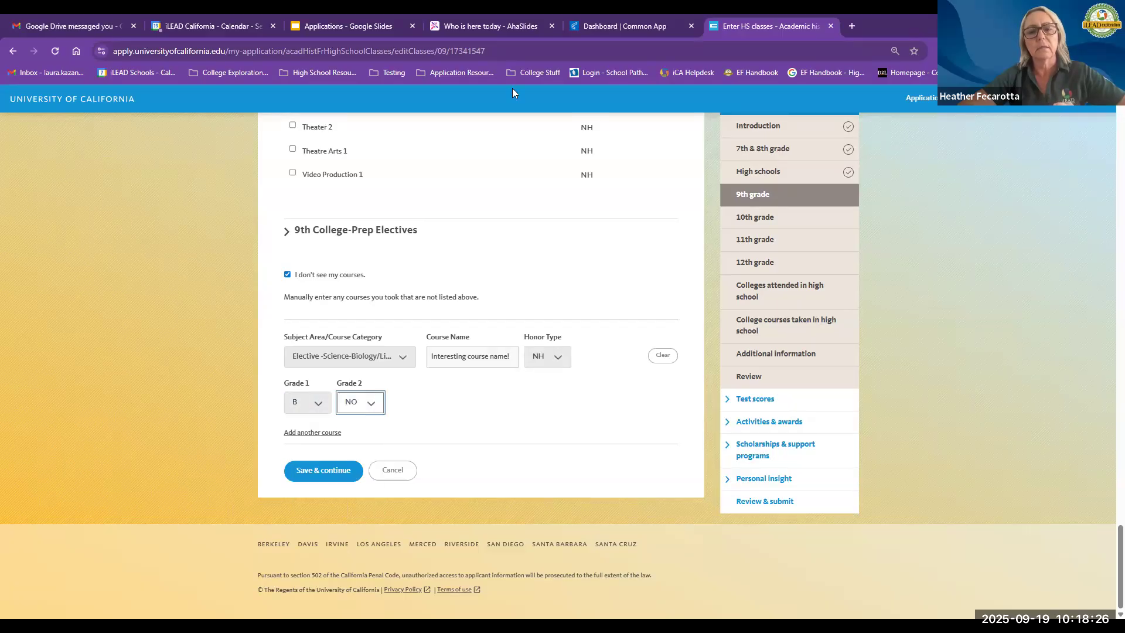
Step: Save the 9th grade course entries and continue
click(512, 90)
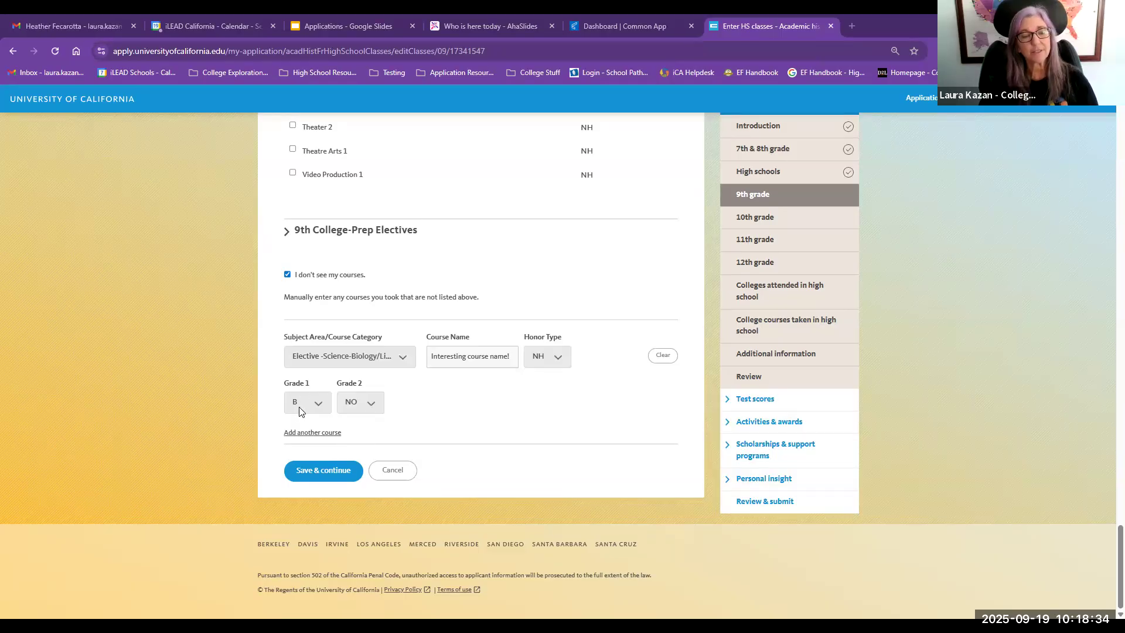
click(370, 404)
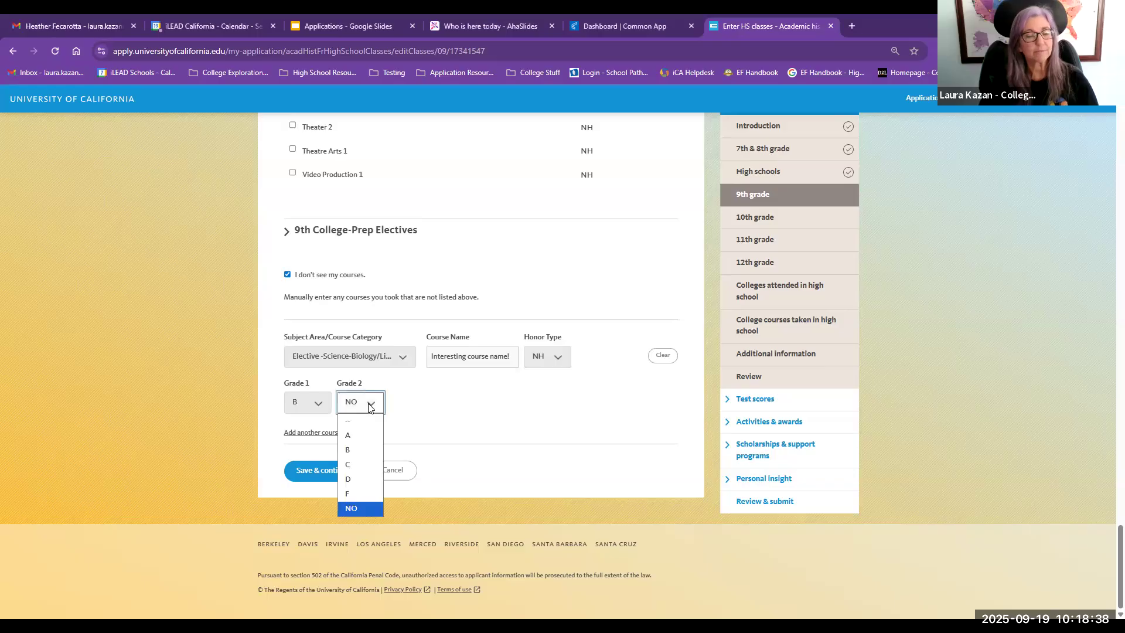
click(369, 404)
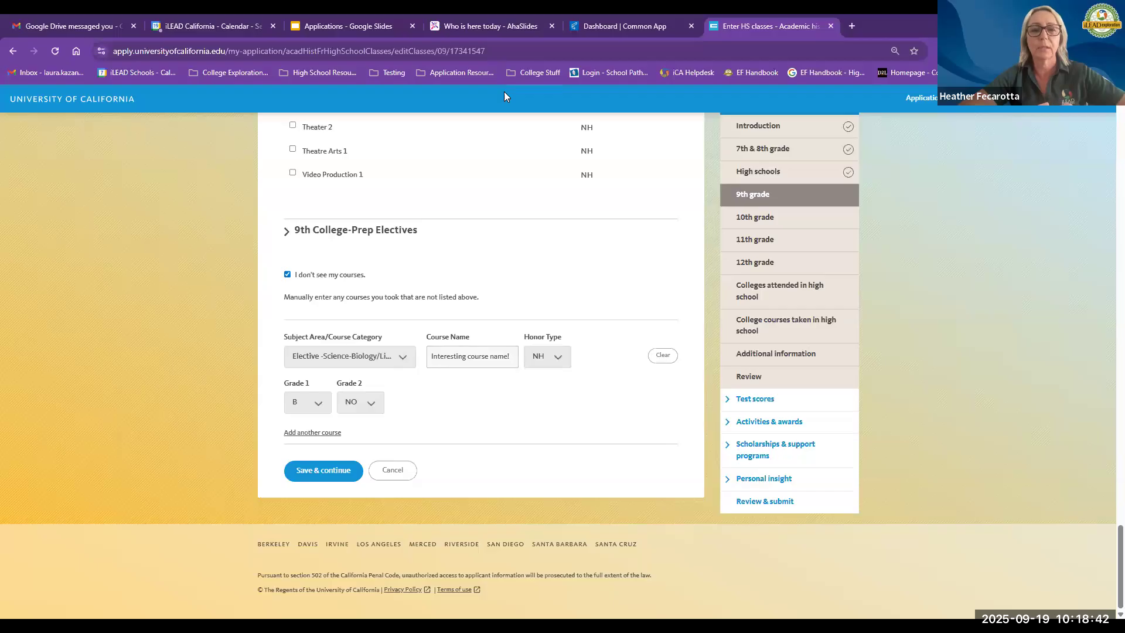
click(312, 475)
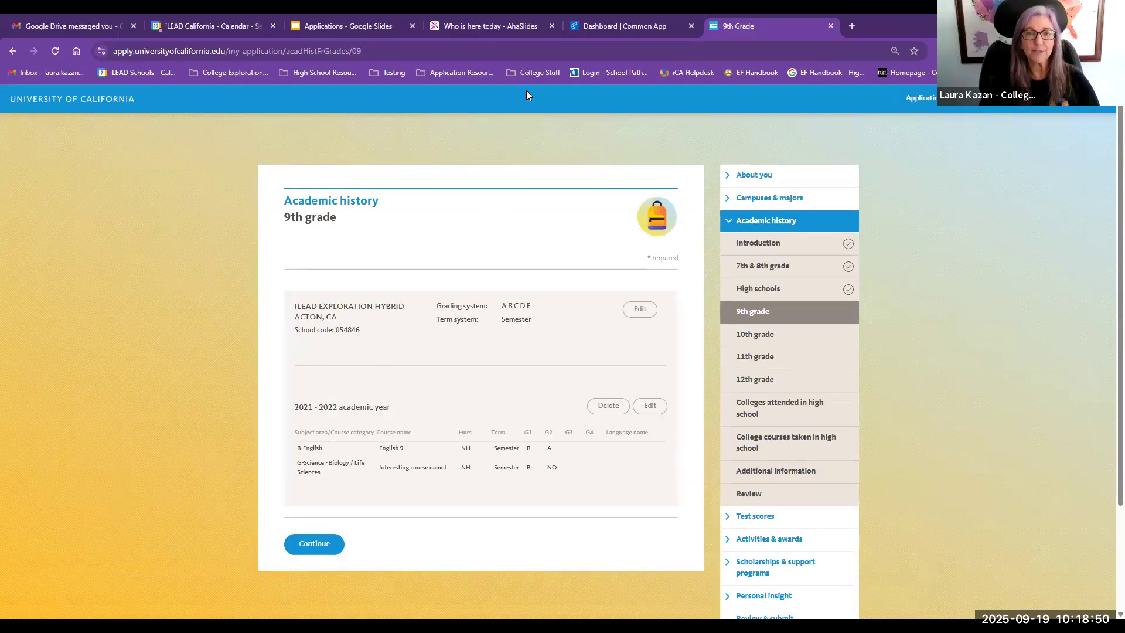
Step: Open course entry for 12th grade and expand the 12th History/Social Science course list
click(743, 380)
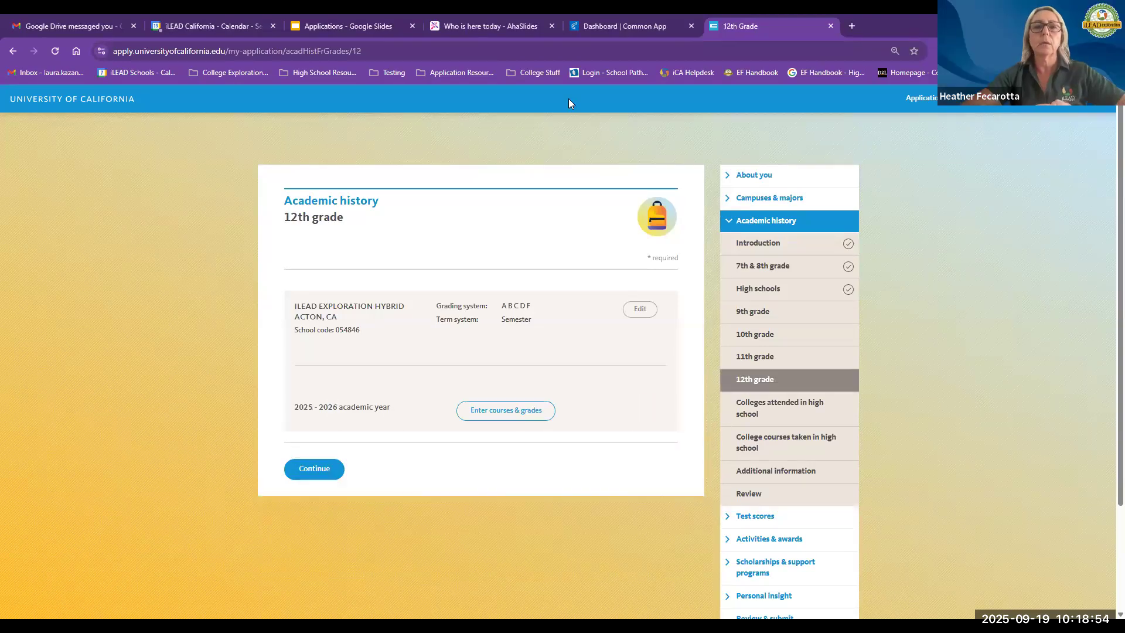
click(507, 413)
scroll(419, 385, down, 5)
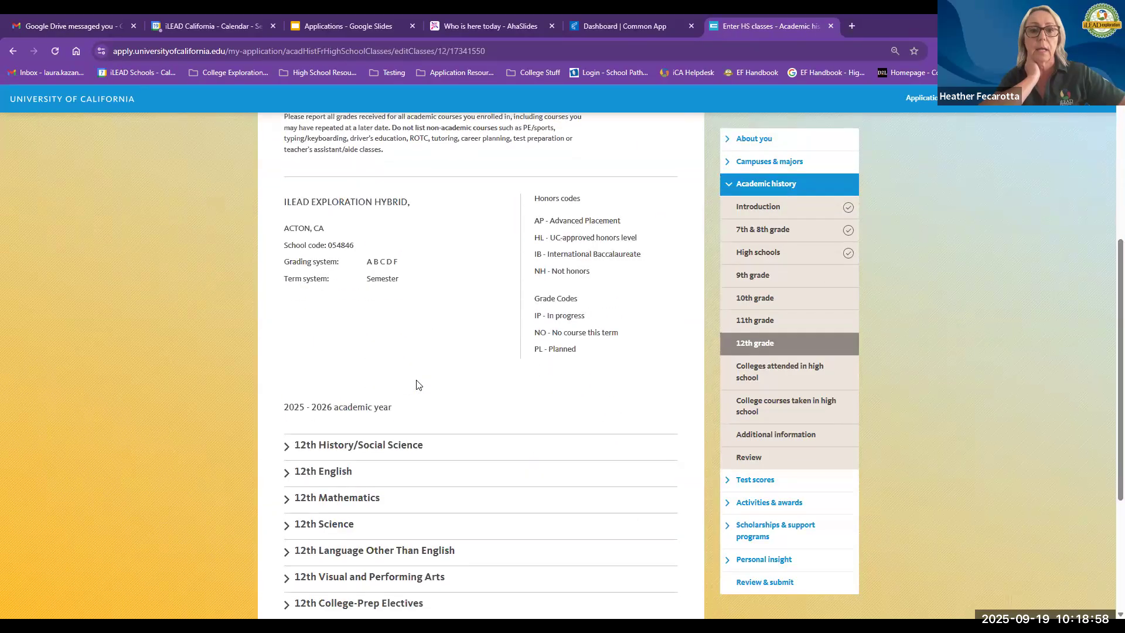
scroll(418, 385, down, 3)
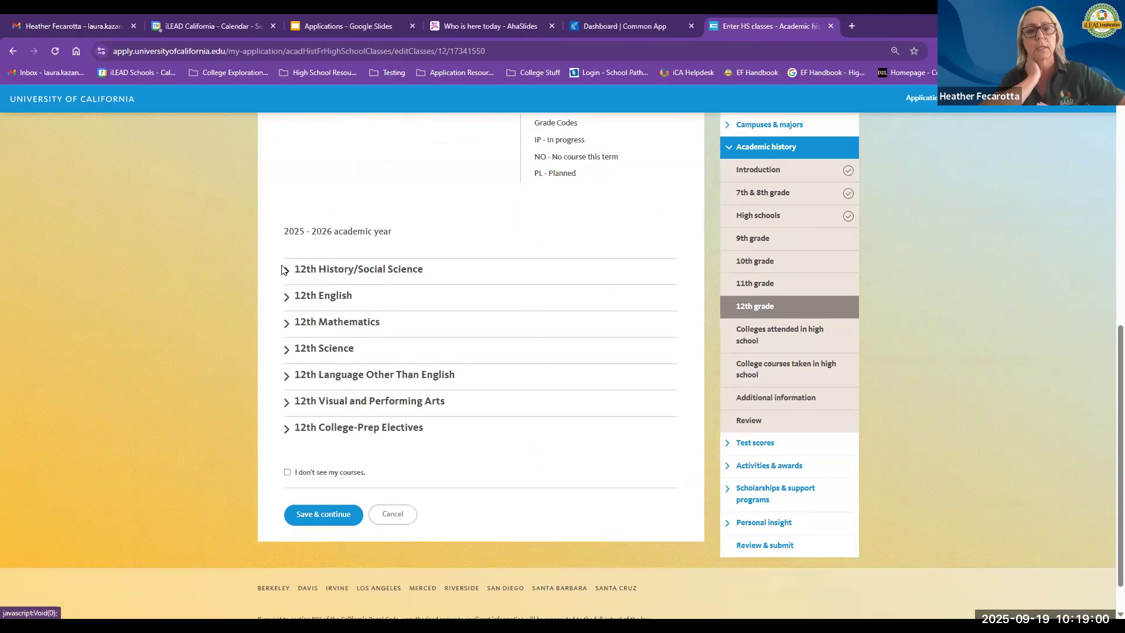
click(285, 270)
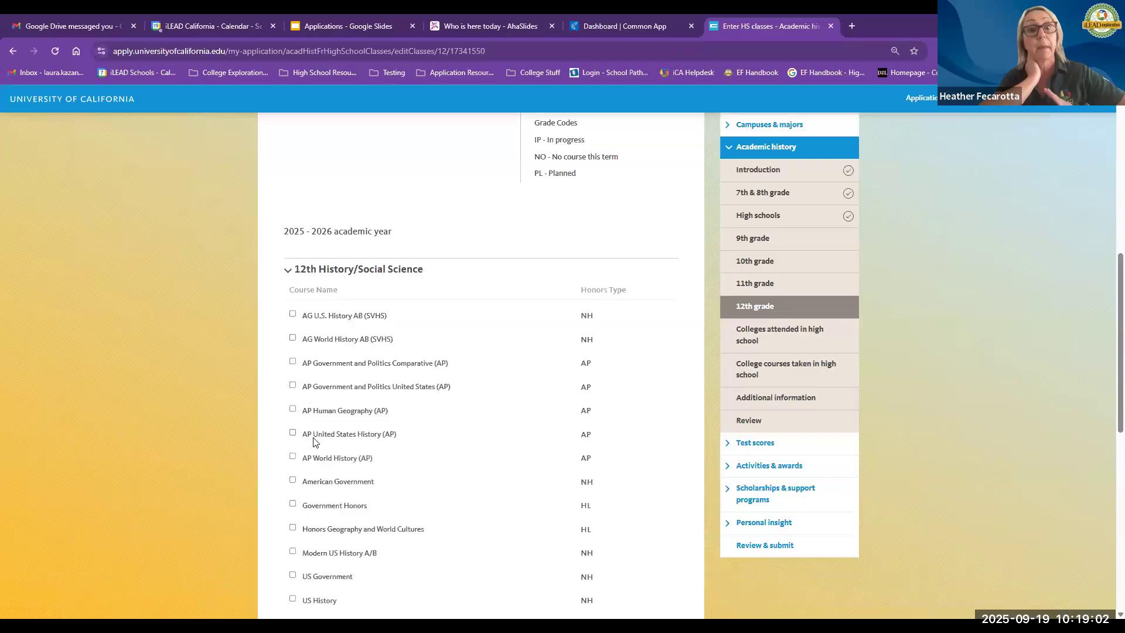
Step: Select AP World History (AP) in the 12th History/Social Science list instead of American Government
scroll(313, 440, down, 1)
click(293, 422)
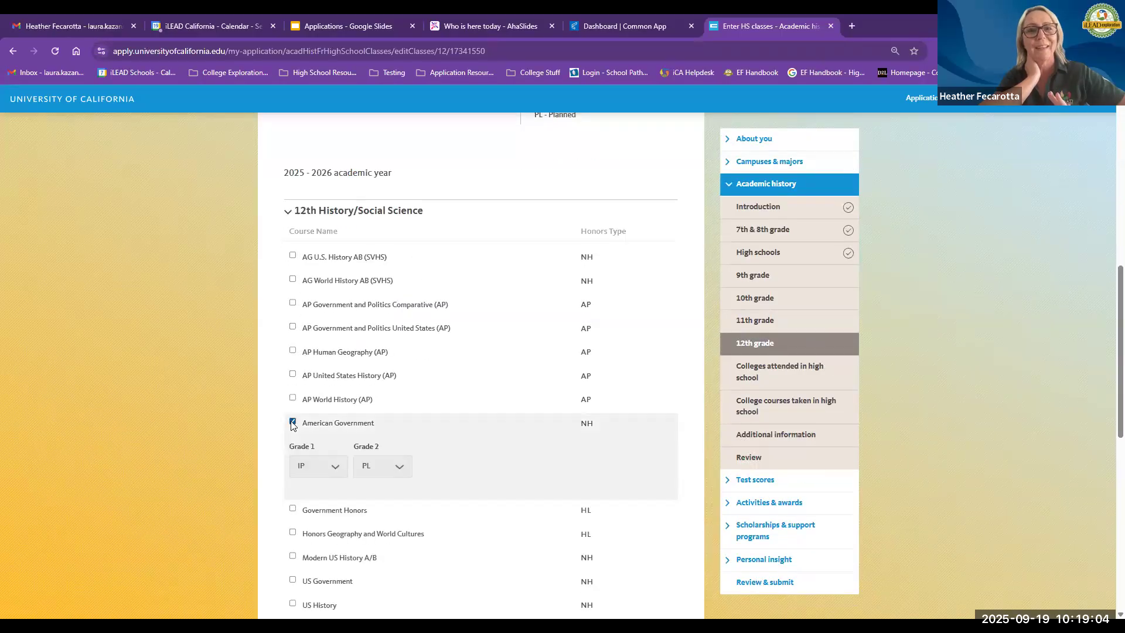
scroll(292, 423, down, 2)
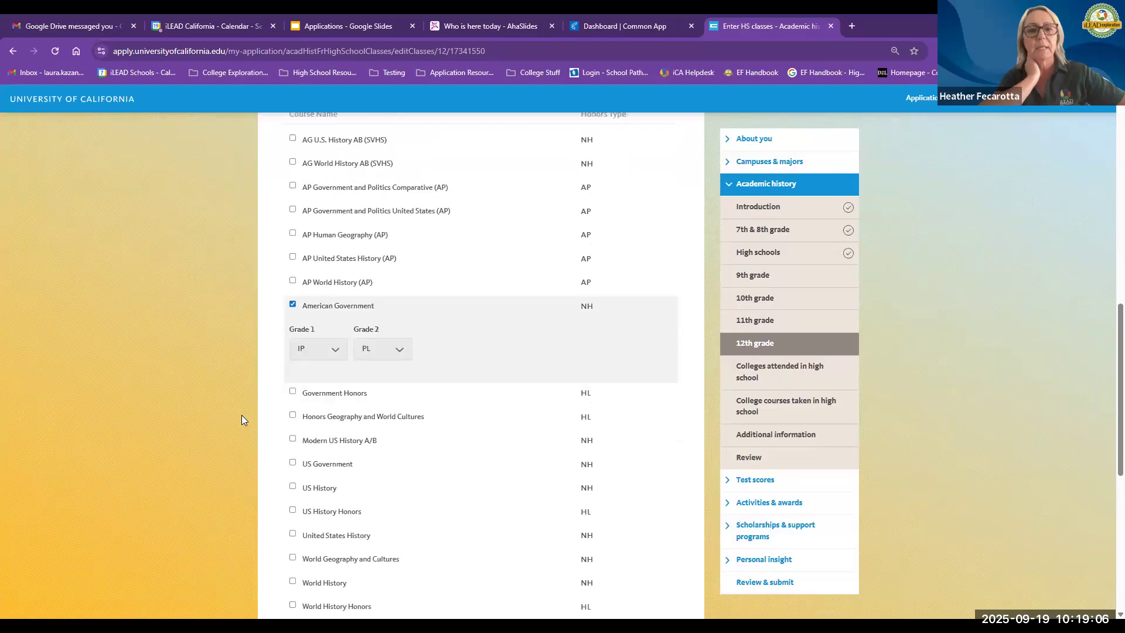
click(292, 304)
click(292, 282)
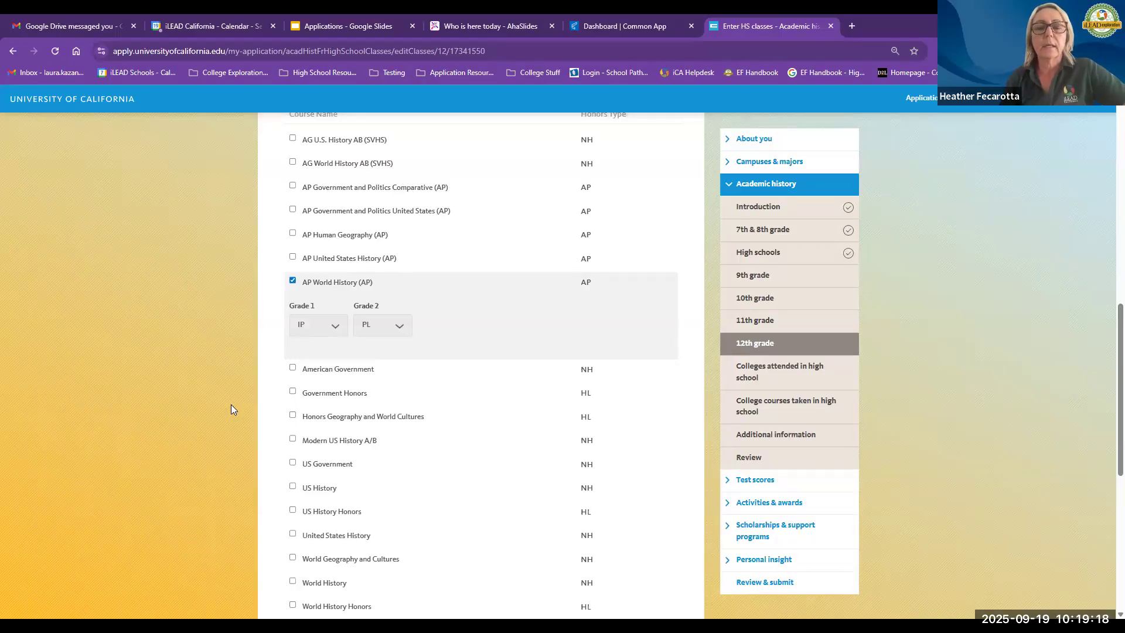
Step: Set AP World History's grades to IP for Grade 1 and PL for Grade 2
click(317, 326)
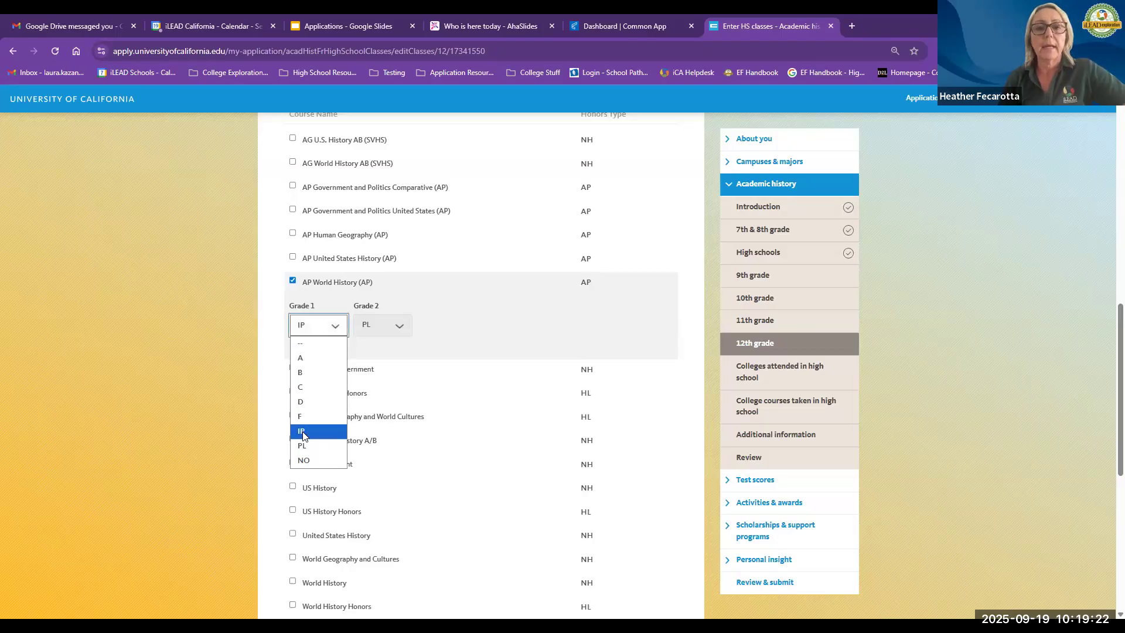
click(264, 463)
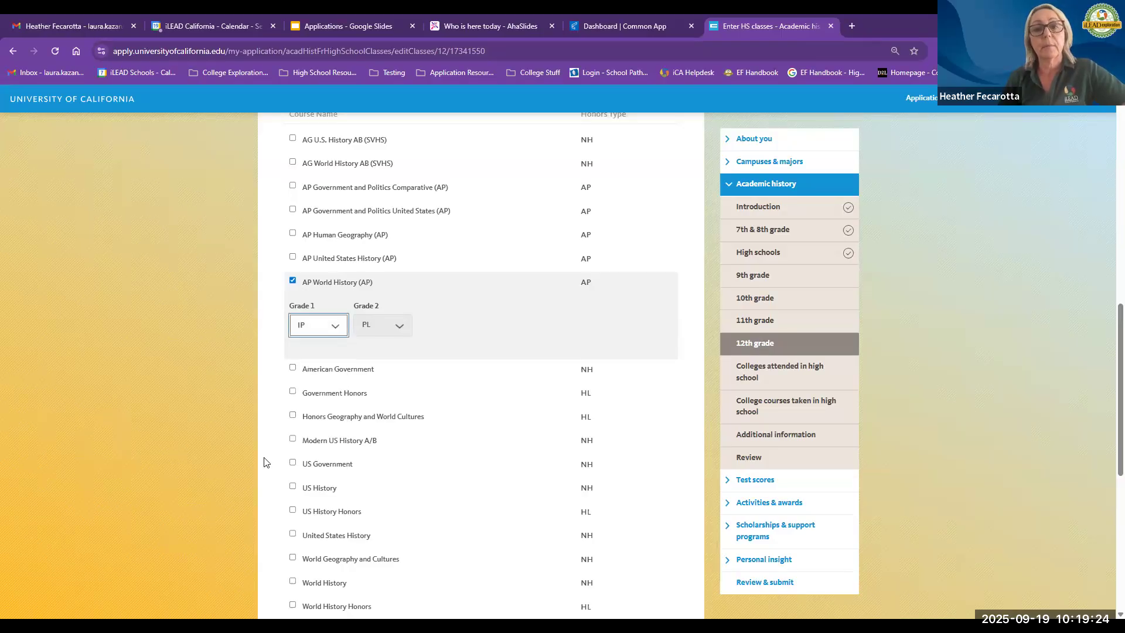
click(394, 326)
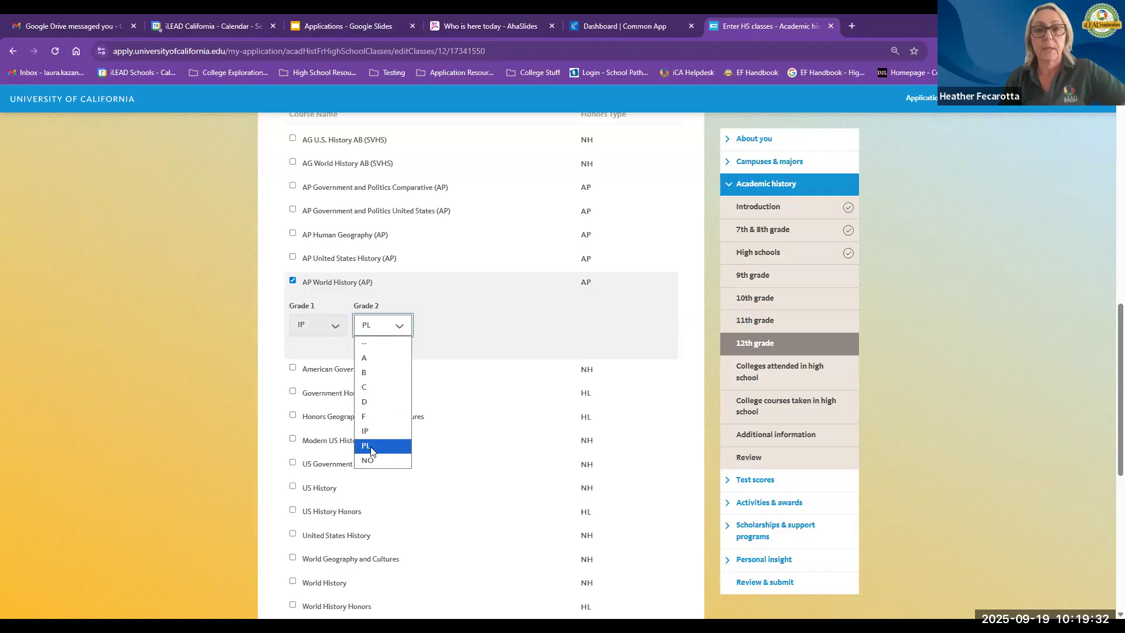
click(370, 446)
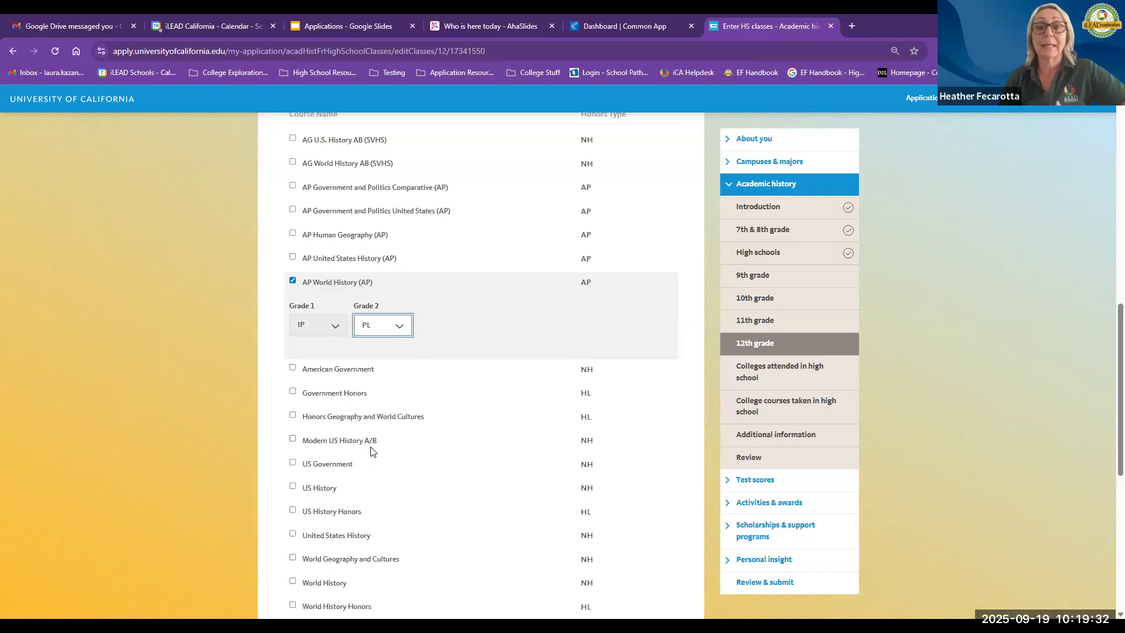
Step: Select American Government as well and set its Grade 2 to NO
click(292, 369)
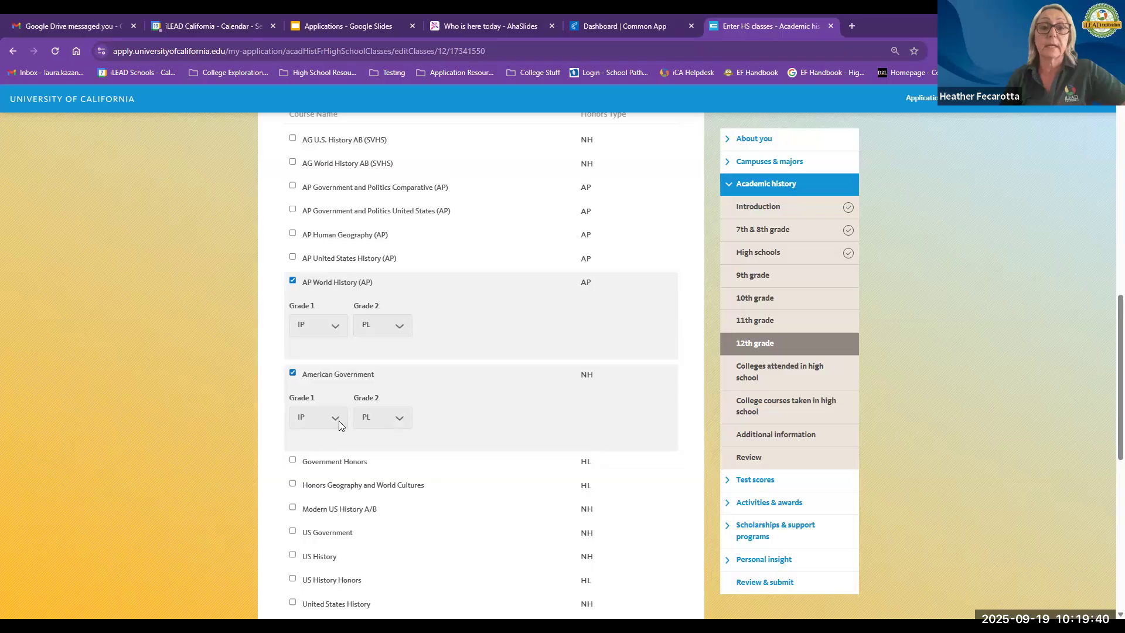
click(369, 417)
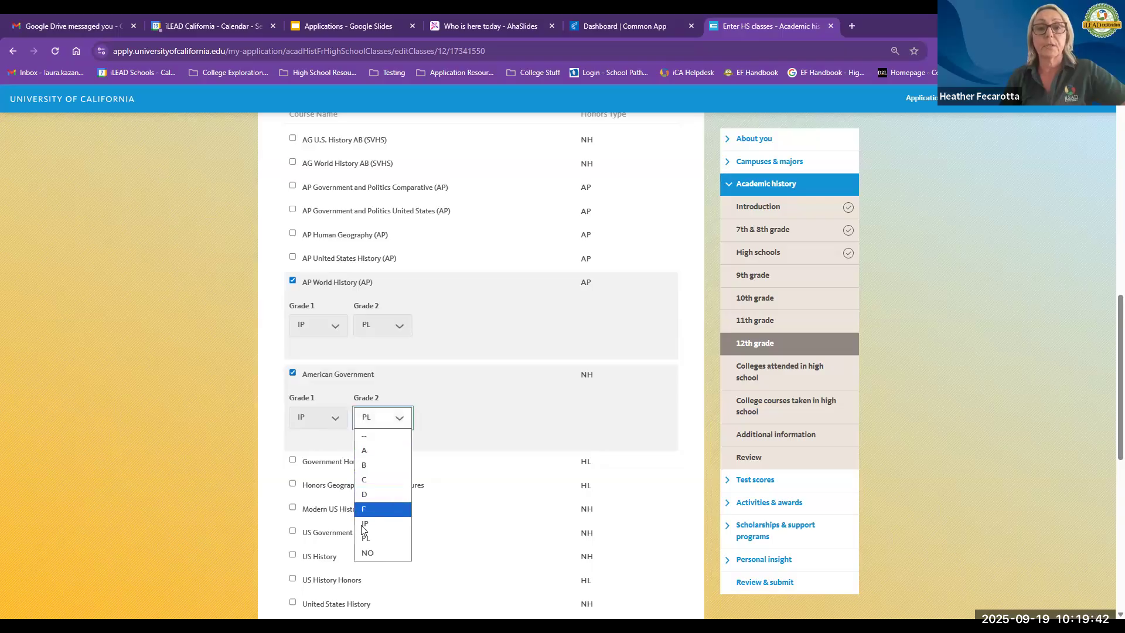
click(366, 554)
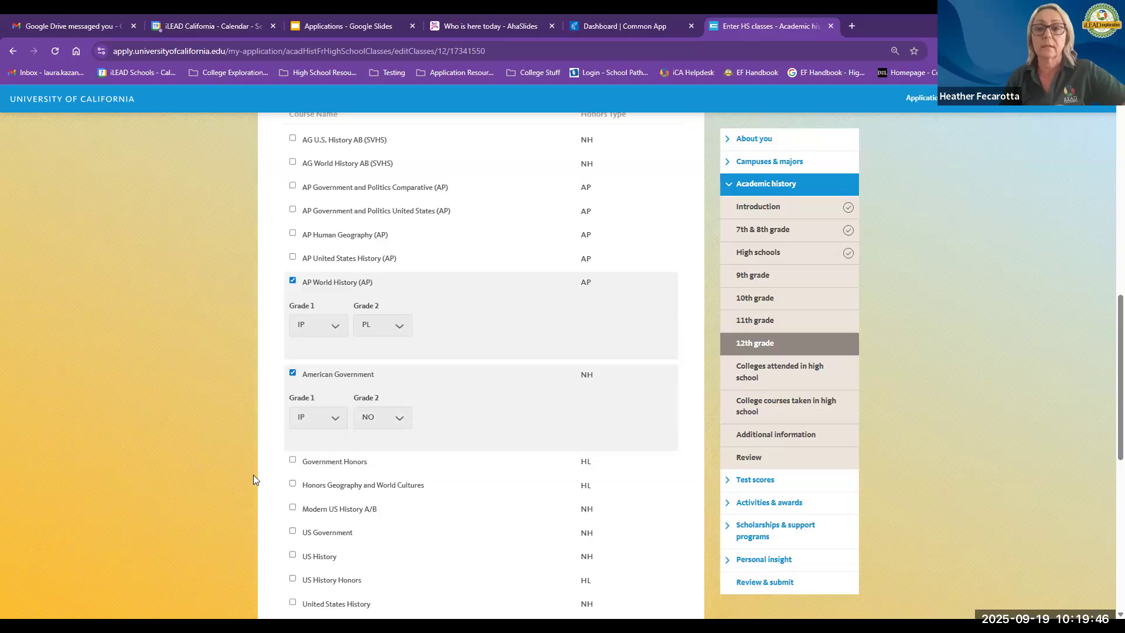
Step: Save the 12th grade course entries and continue
scroll(277, 476, down, 3)
scroll(279, 475, down, 3)
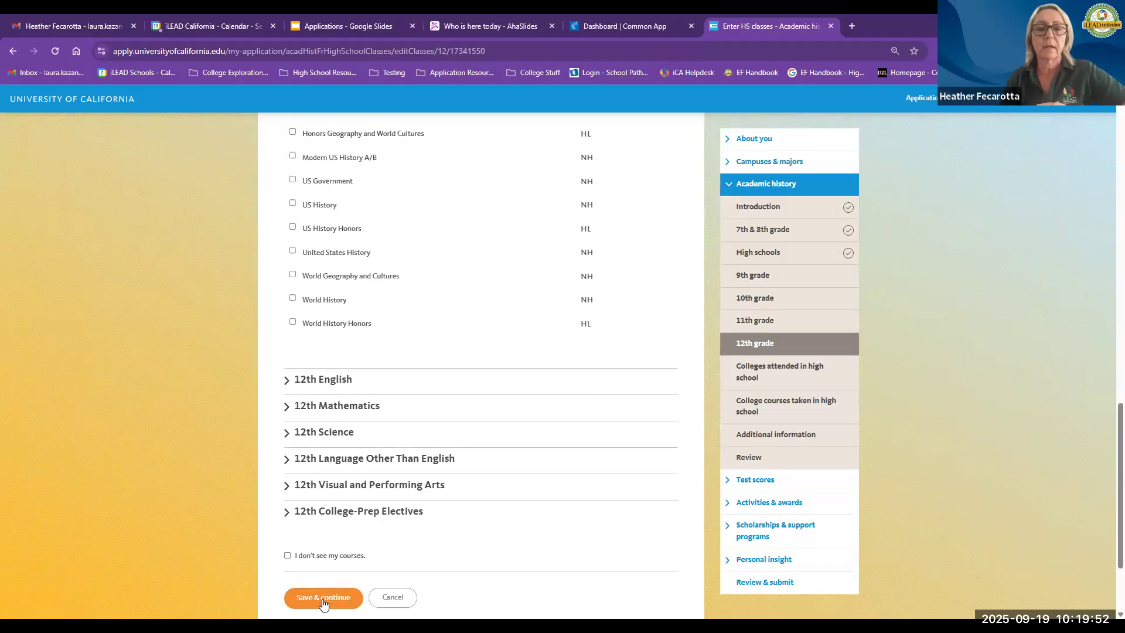
click(322, 597)
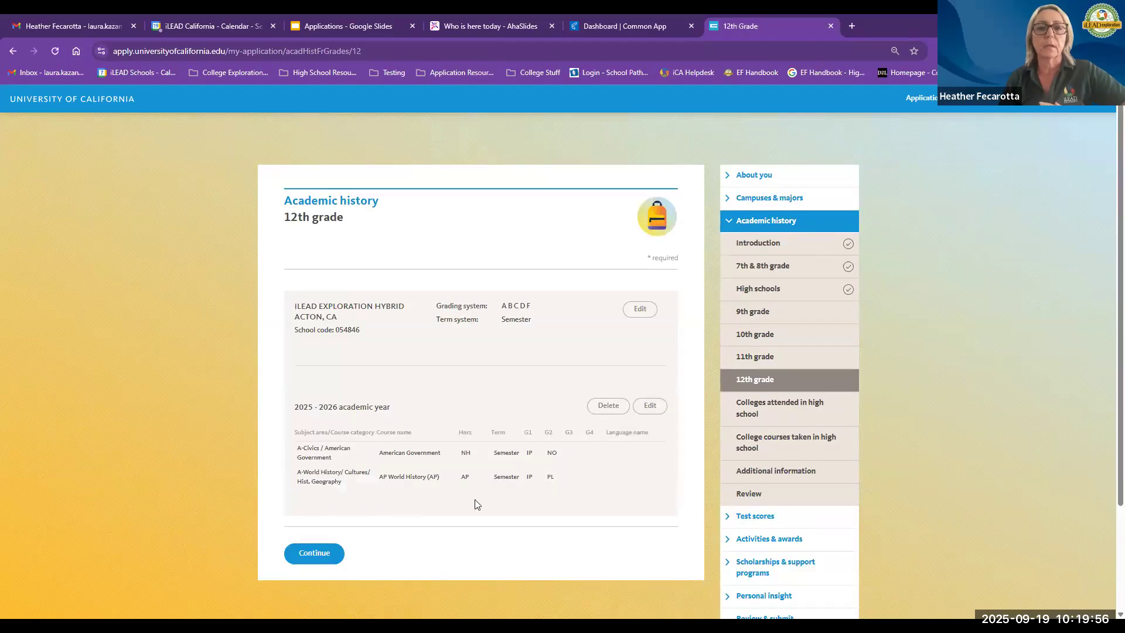
Step: Open the Colleges attended in high school section and start adding a college located In California
scroll(478, 505, down, 2)
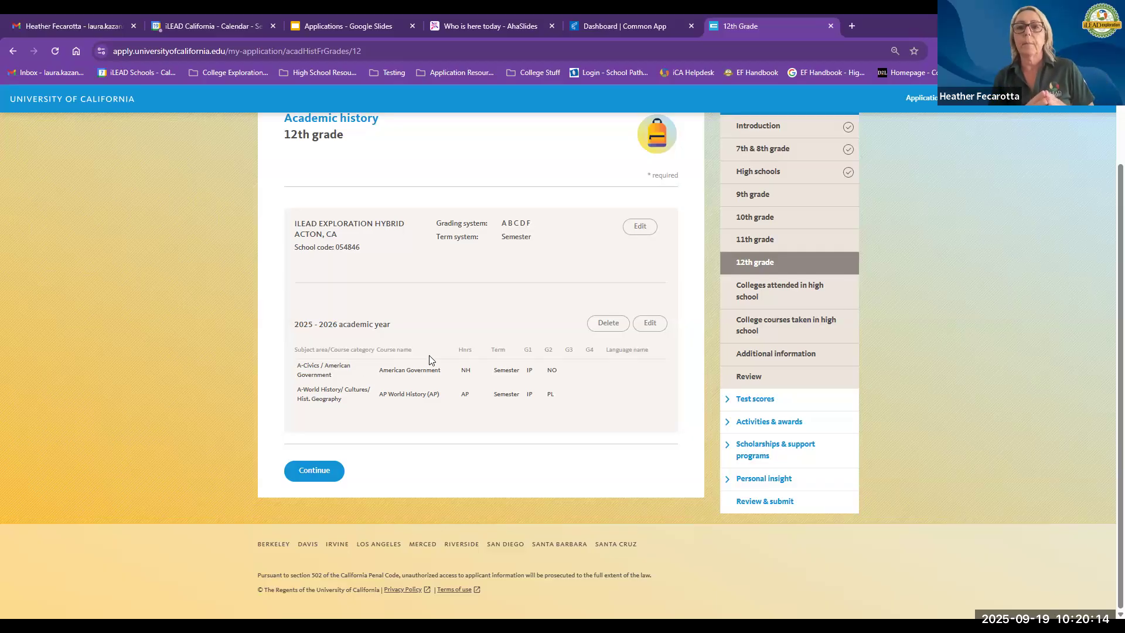
click(766, 291)
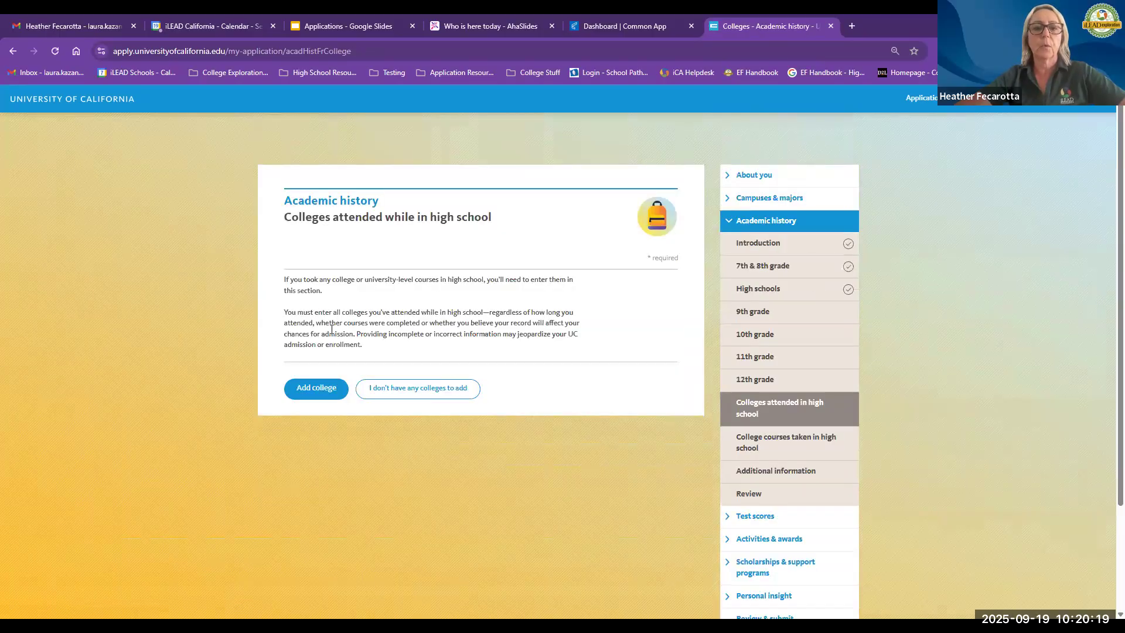
click(310, 393)
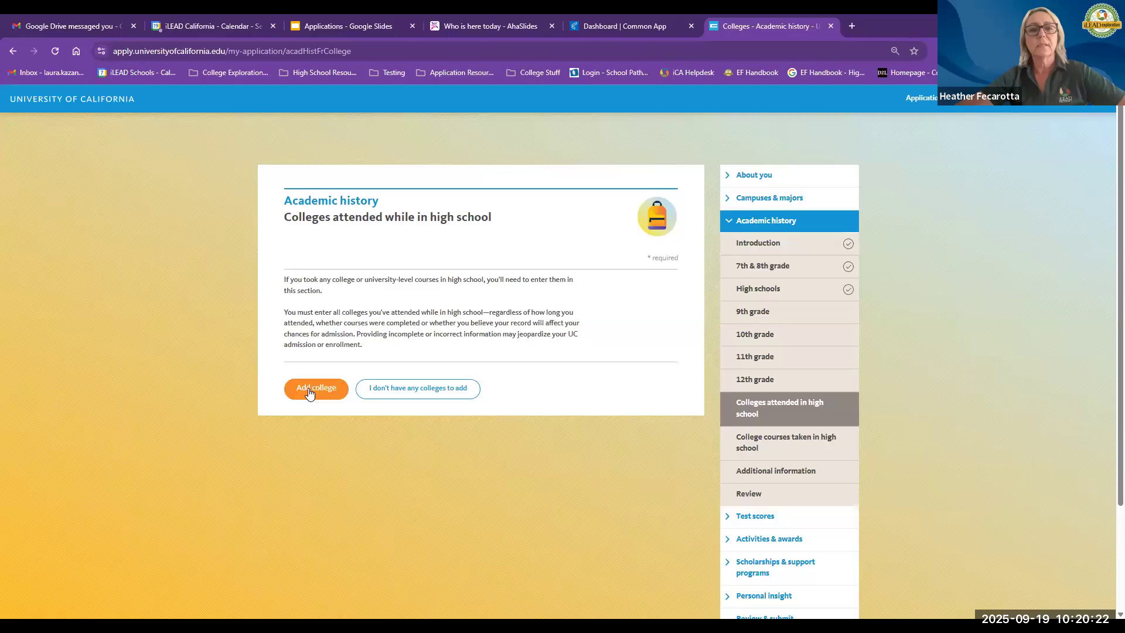
click(322, 388)
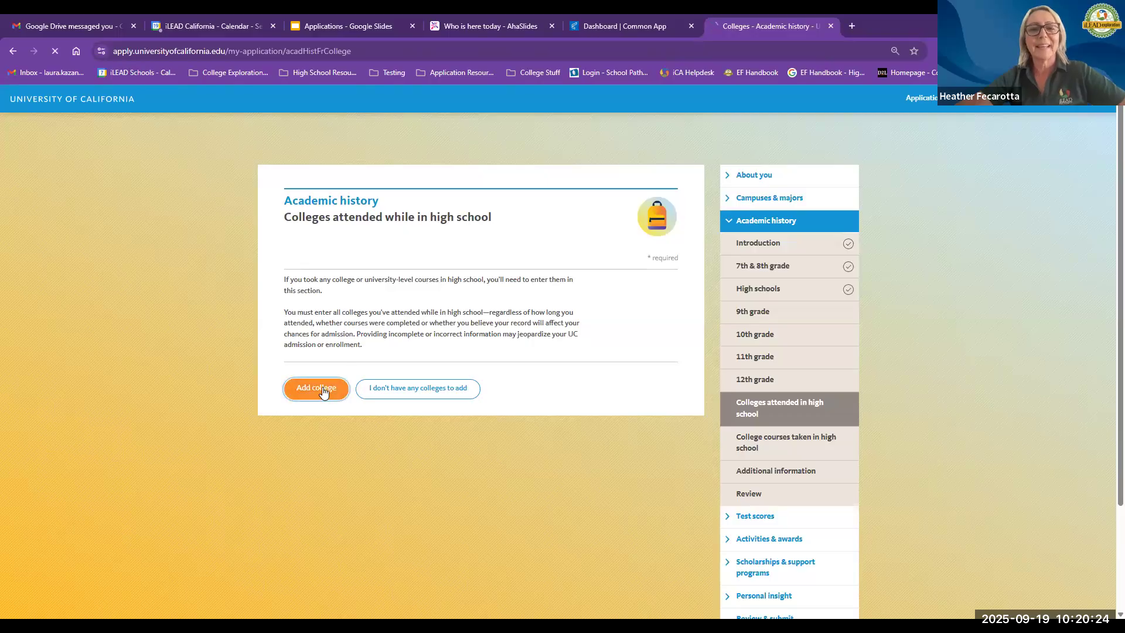
click(286, 378)
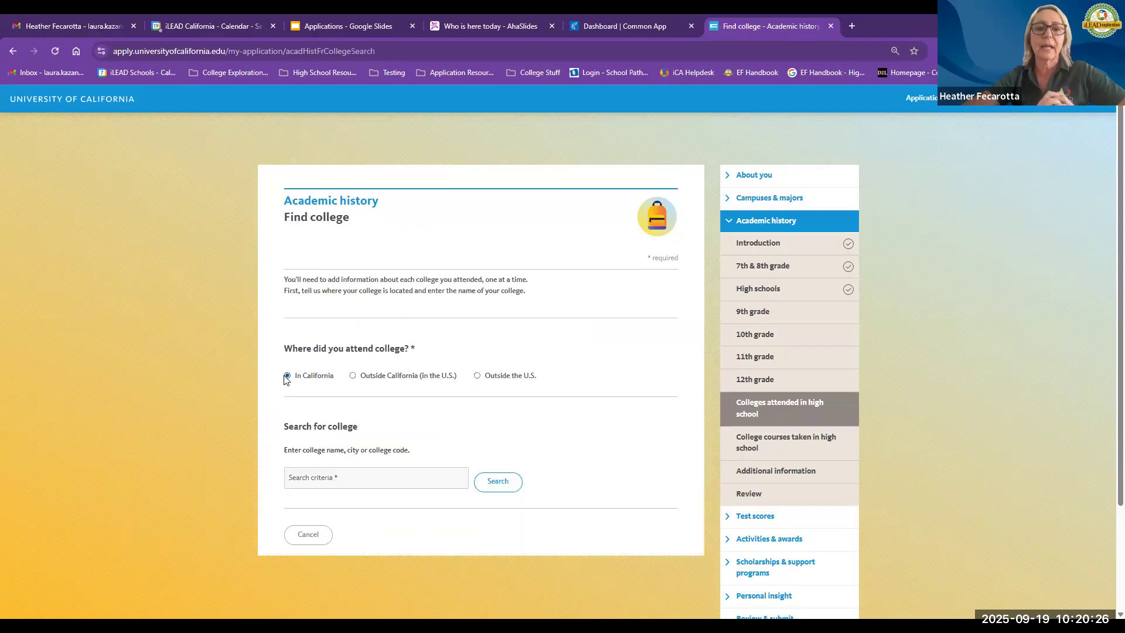
Step: Search for the college Long Beach City
click(364, 488)
text(Long Beach City)
click(492, 488)
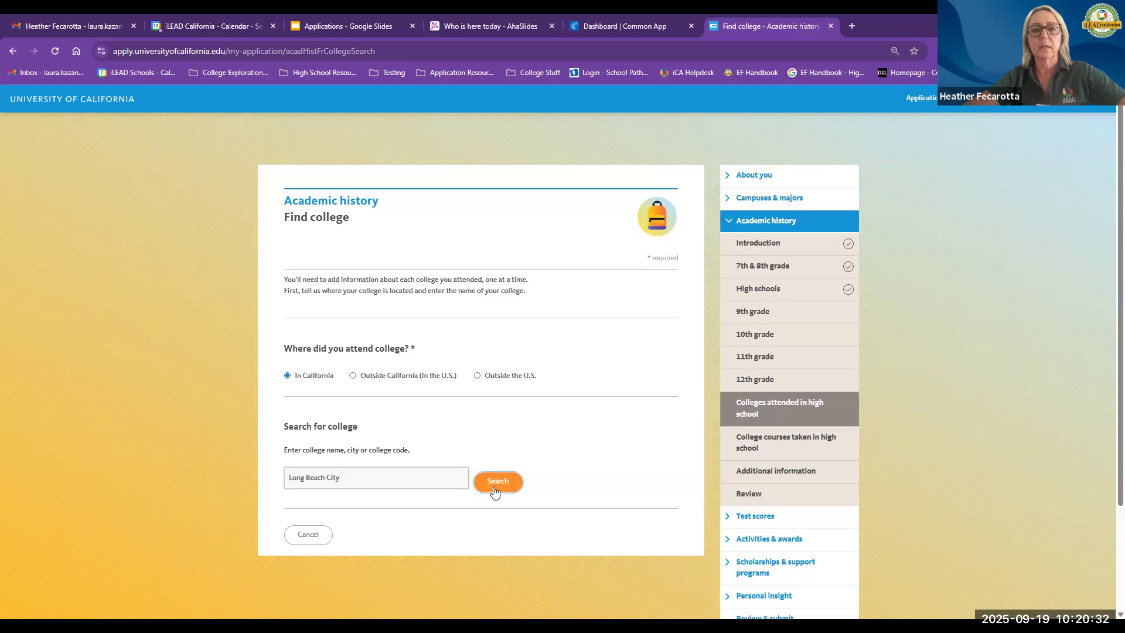
Step: Select Long Beach City College and set its attendance dates from September 2024 to June 2026
scroll(322, 399, down, 3)
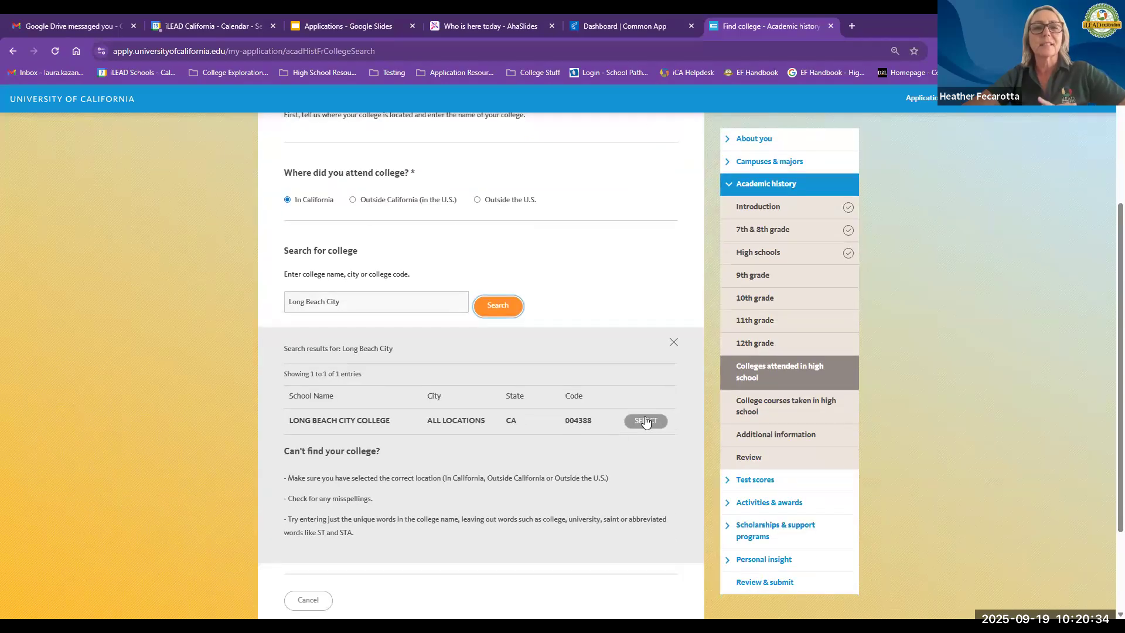
click(644, 421)
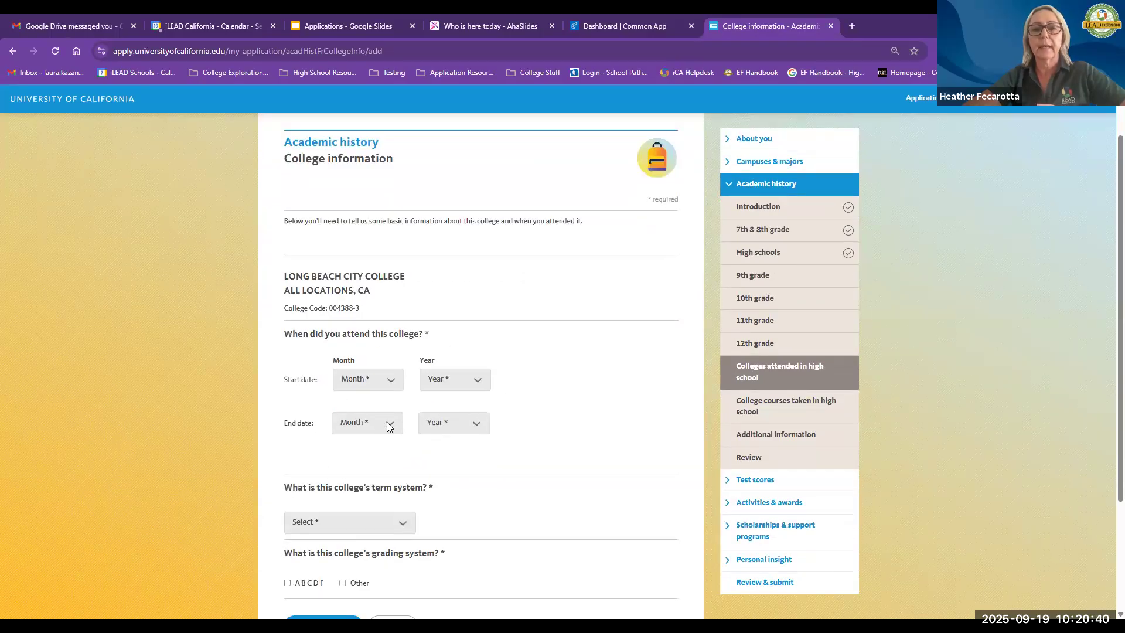
click(367, 422)
click(359, 321)
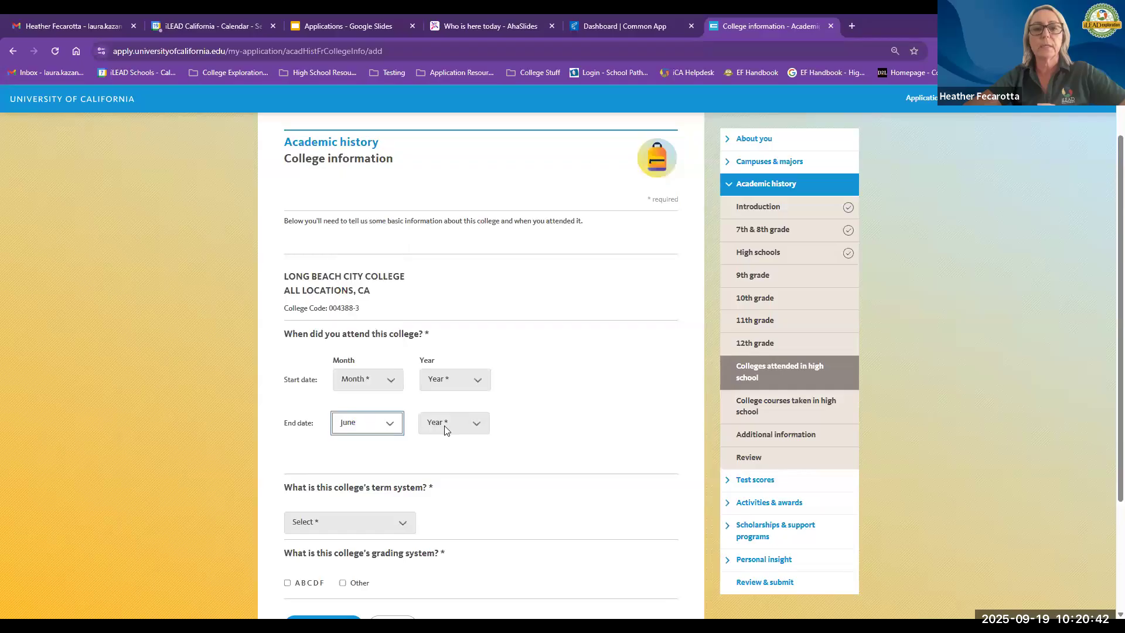
click(451, 422)
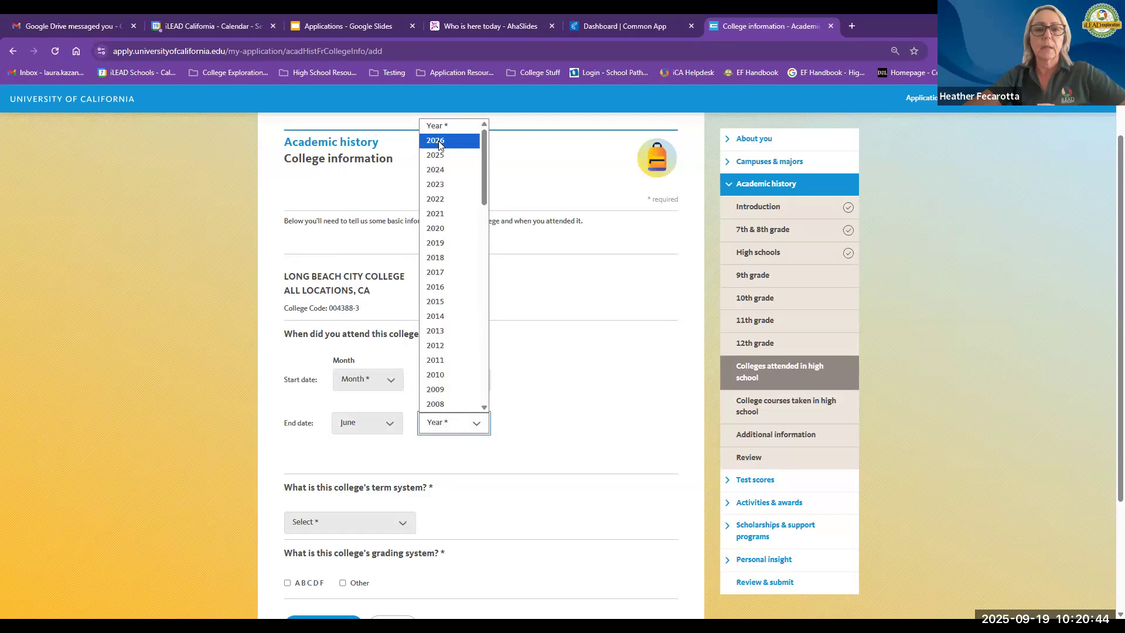
click(440, 142)
click(360, 380)
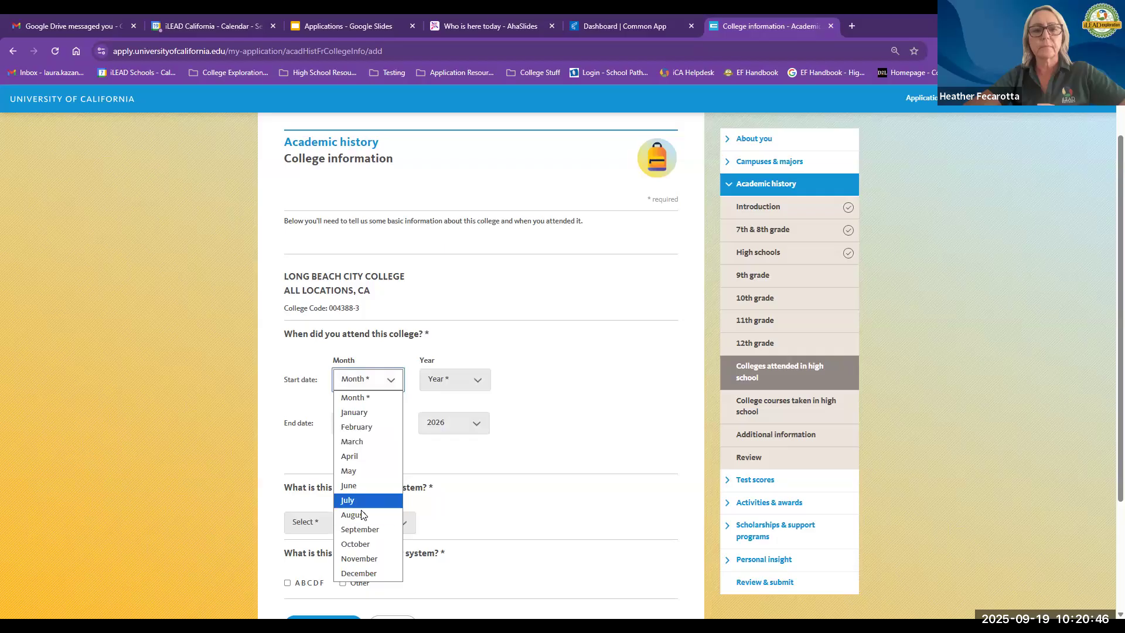
click(452, 386)
click(453, 386)
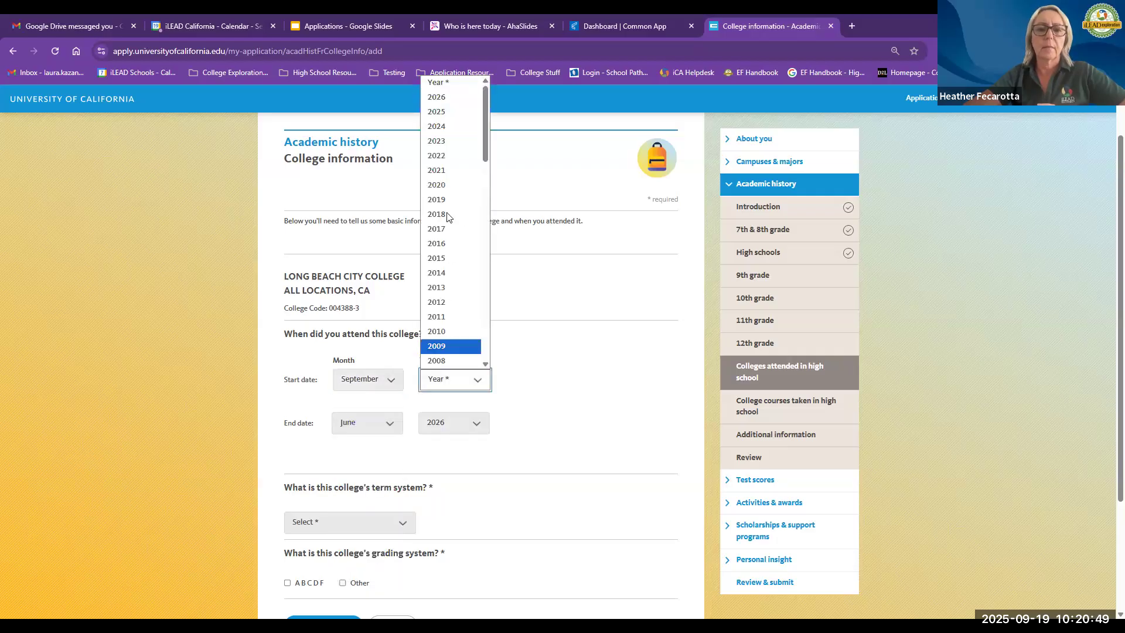
click(448, 127)
Step: Set the college's term system to Semester
scroll(560, 418, down, 2)
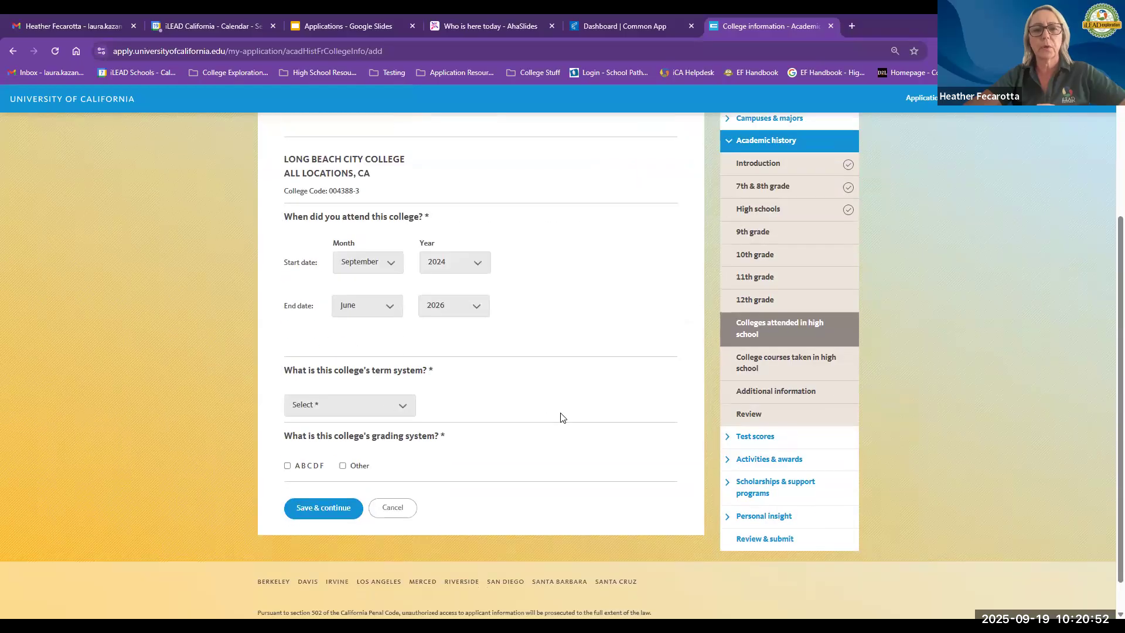
click(407, 417)
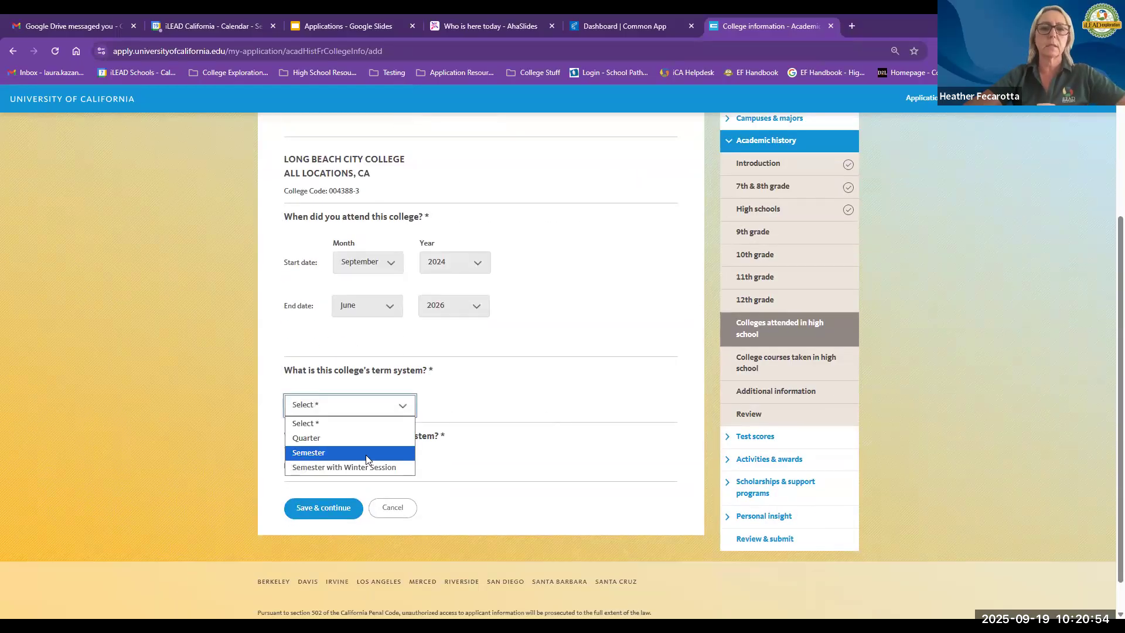
click(365, 454)
scroll(555, 392, down, 2)
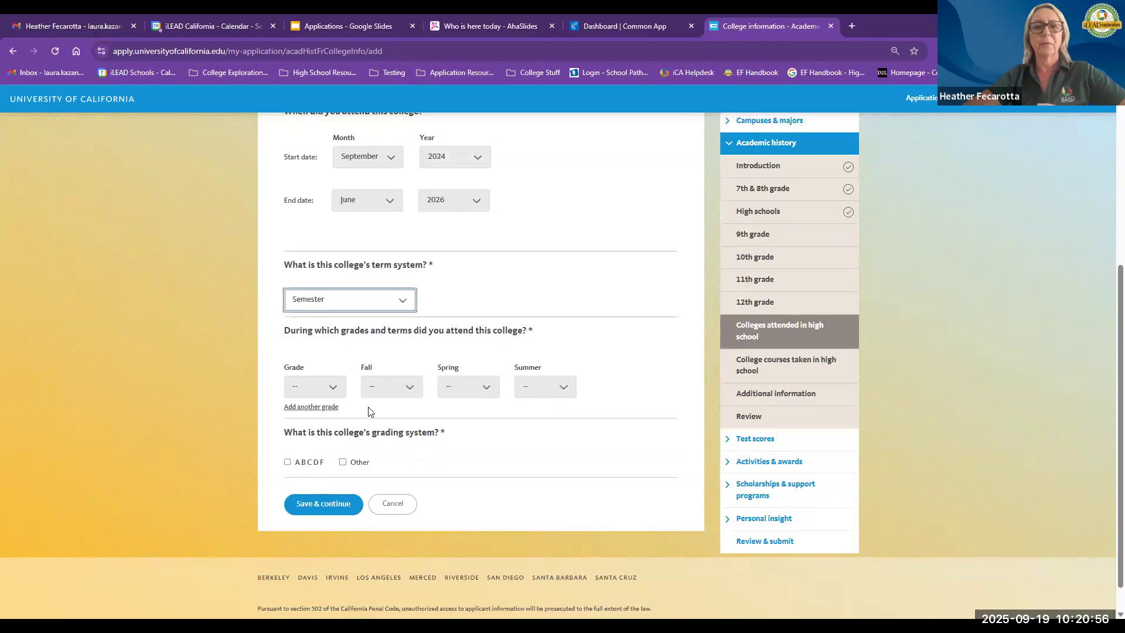
Step: Record 11th grade attendance in Fall 2024, Spring 2025 and Summer 2025
click(332, 384)
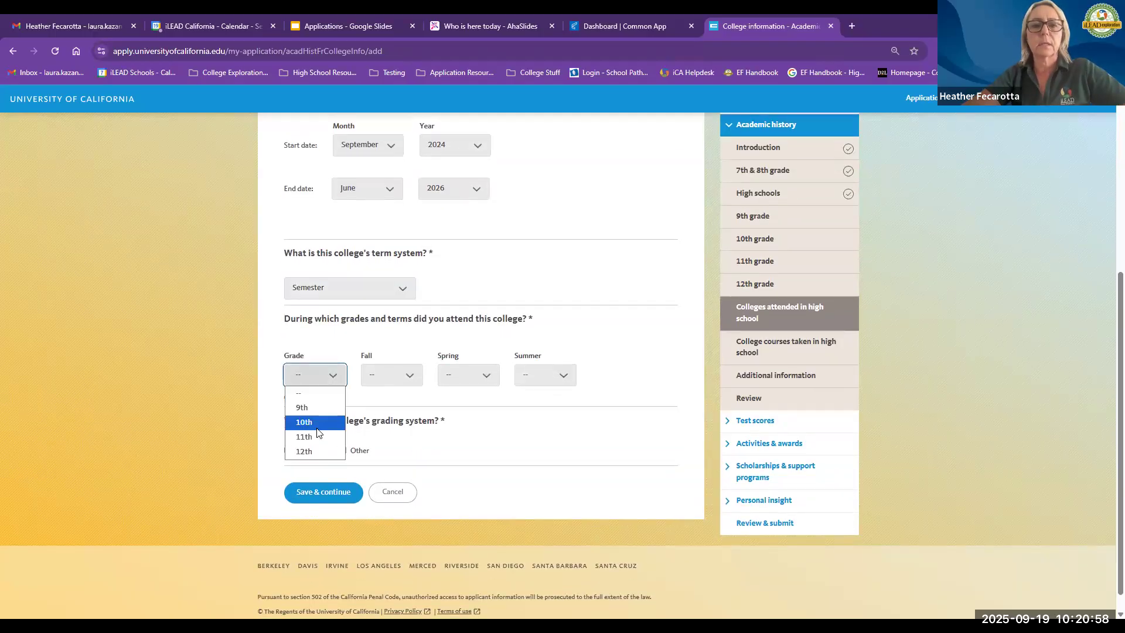
click(316, 435)
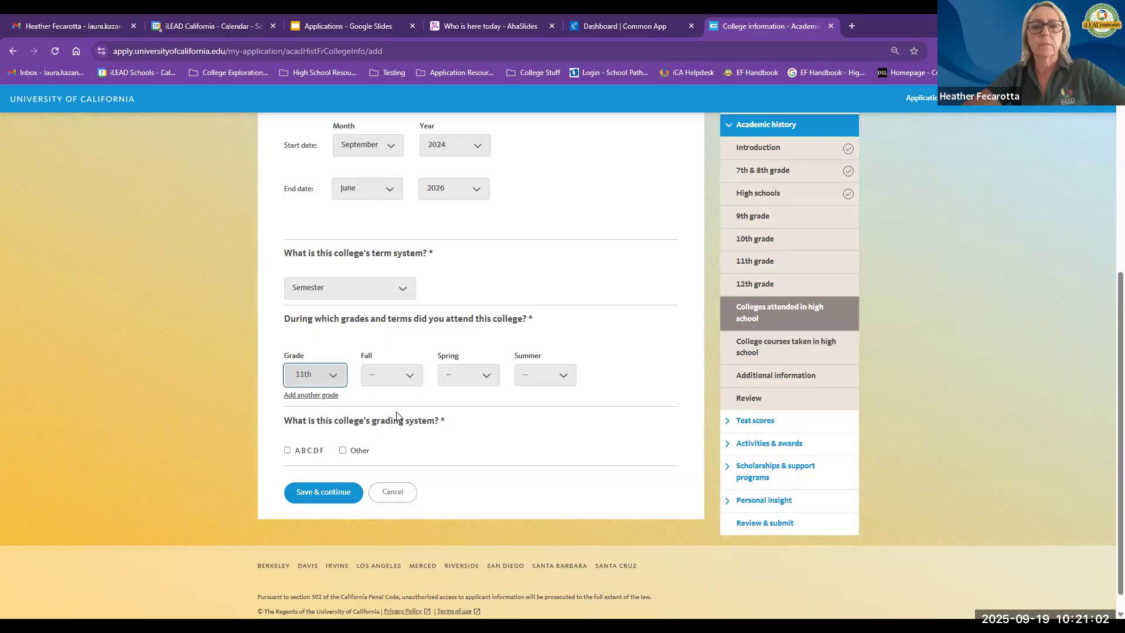
click(391, 375)
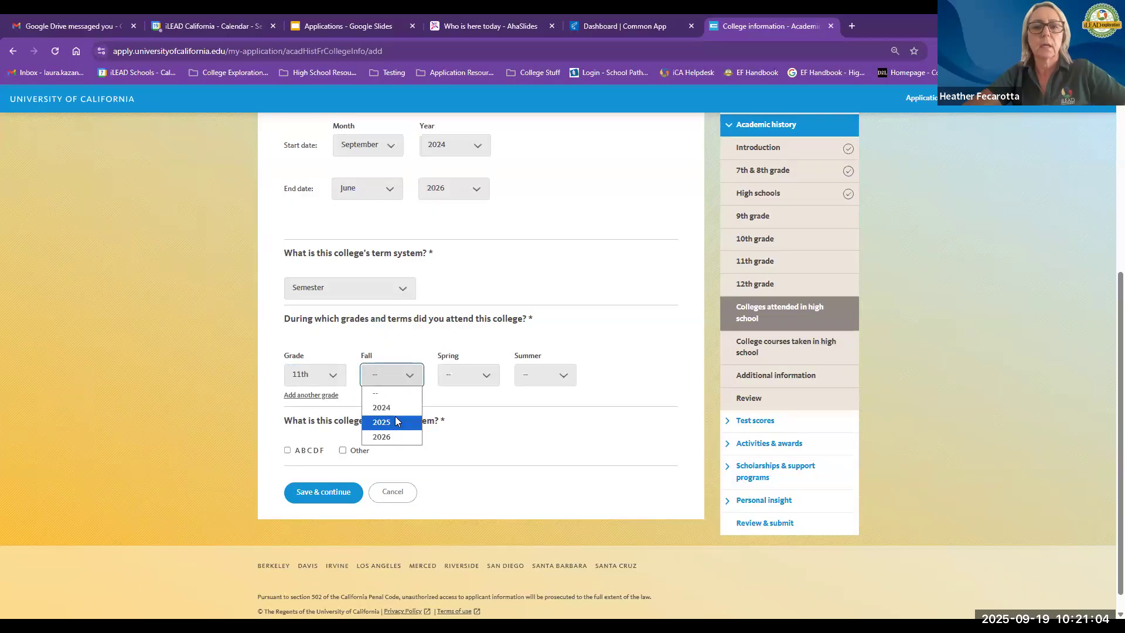
click(395, 408)
click(461, 377)
click(454, 422)
click(534, 376)
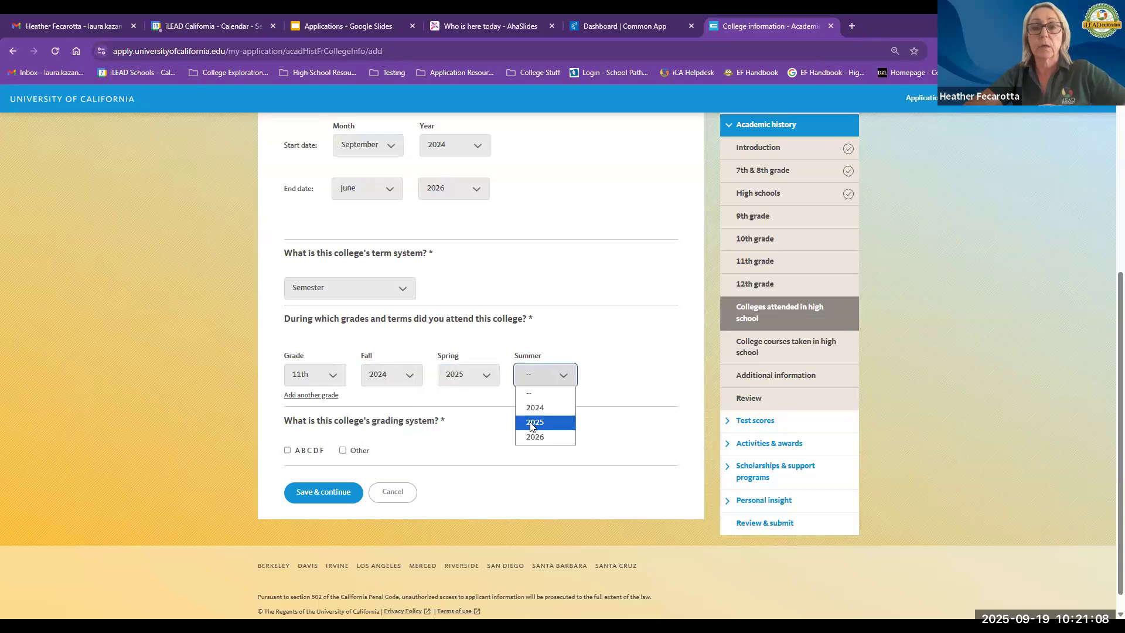
click(533, 423)
Step: Add another grade row for 12th grade attended in Fall 2025 and Spring 2026
click(316, 396)
click(326, 428)
click(309, 503)
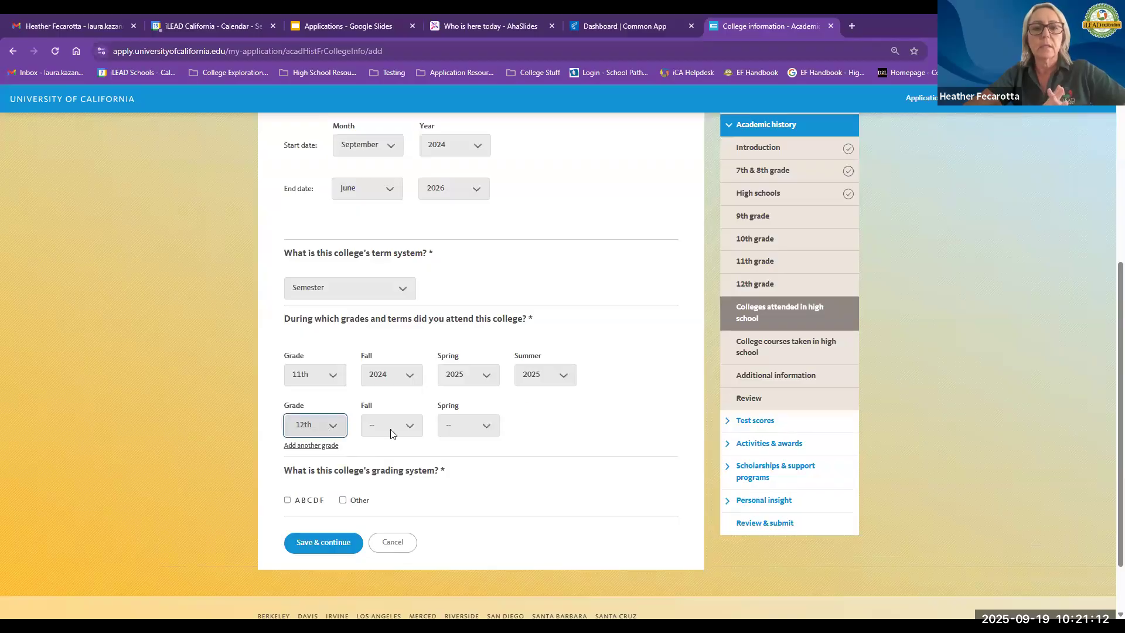
click(391, 431)
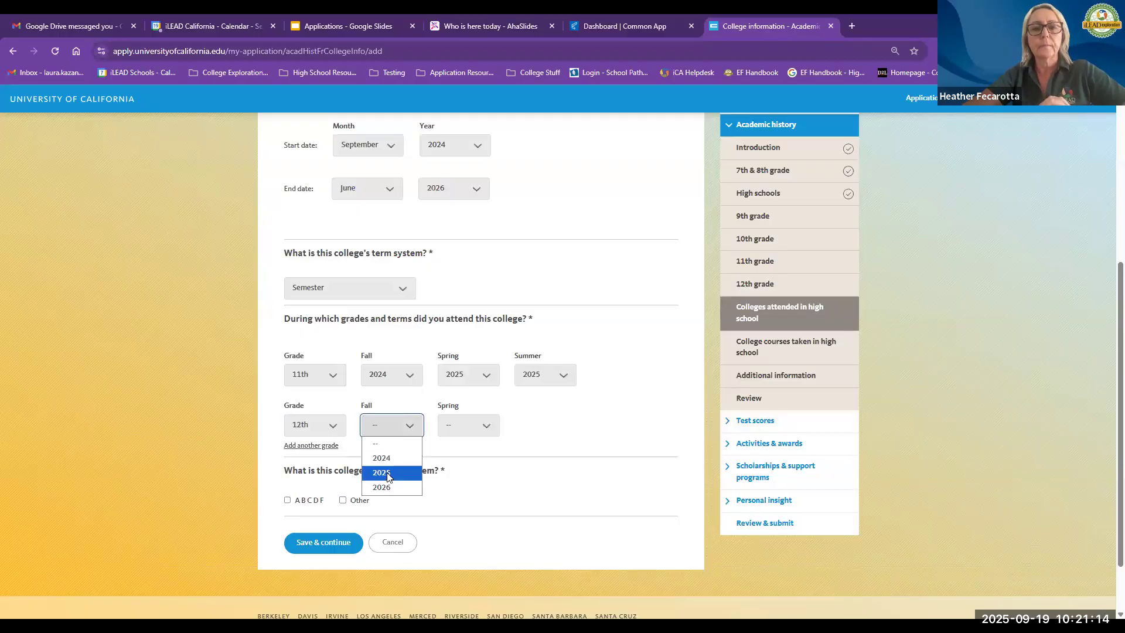
click(387, 473)
click(477, 418)
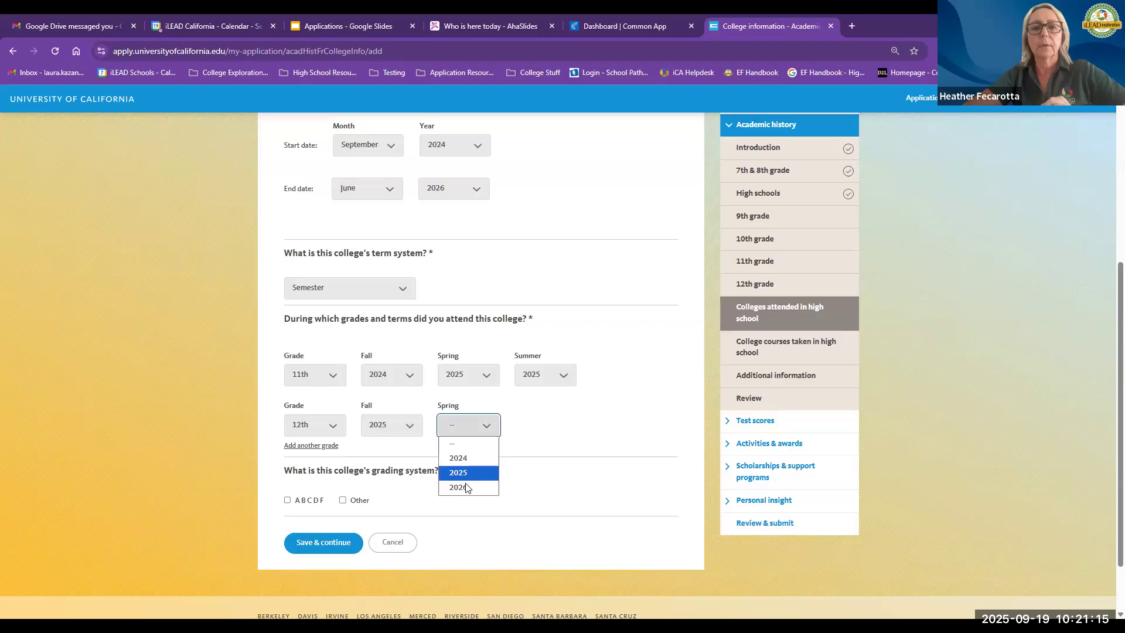
Step: Choose the A B C D F grading system and save the college information
click(284, 502)
click(286, 500)
click(316, 542)
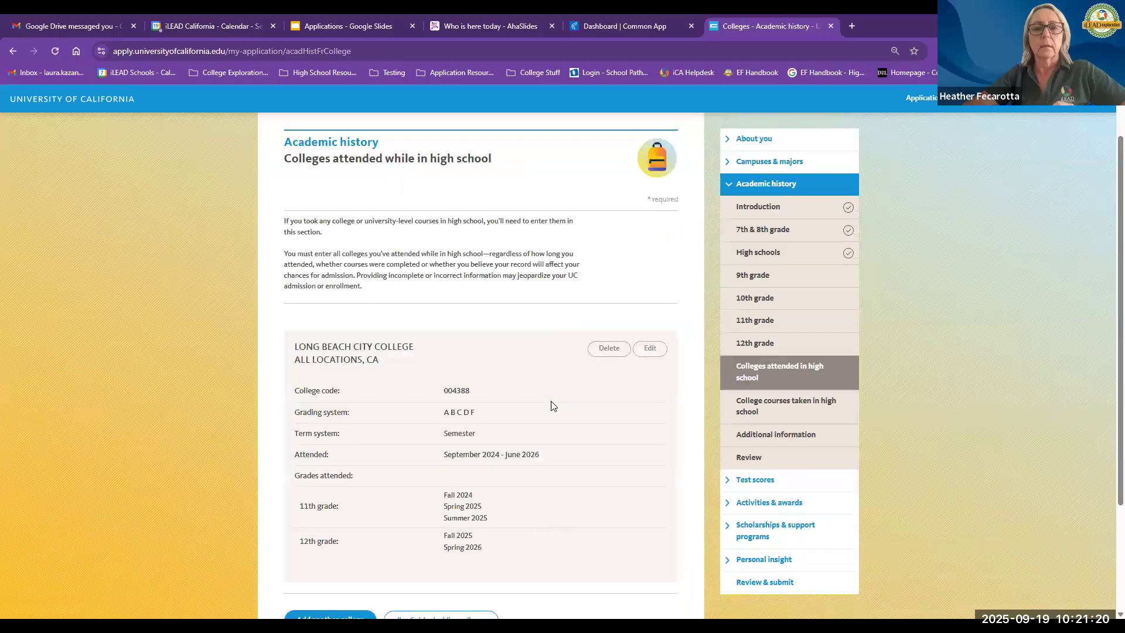
Step: Confirm that all colleges have been added and move on
scroll(551, 405, down, 2)
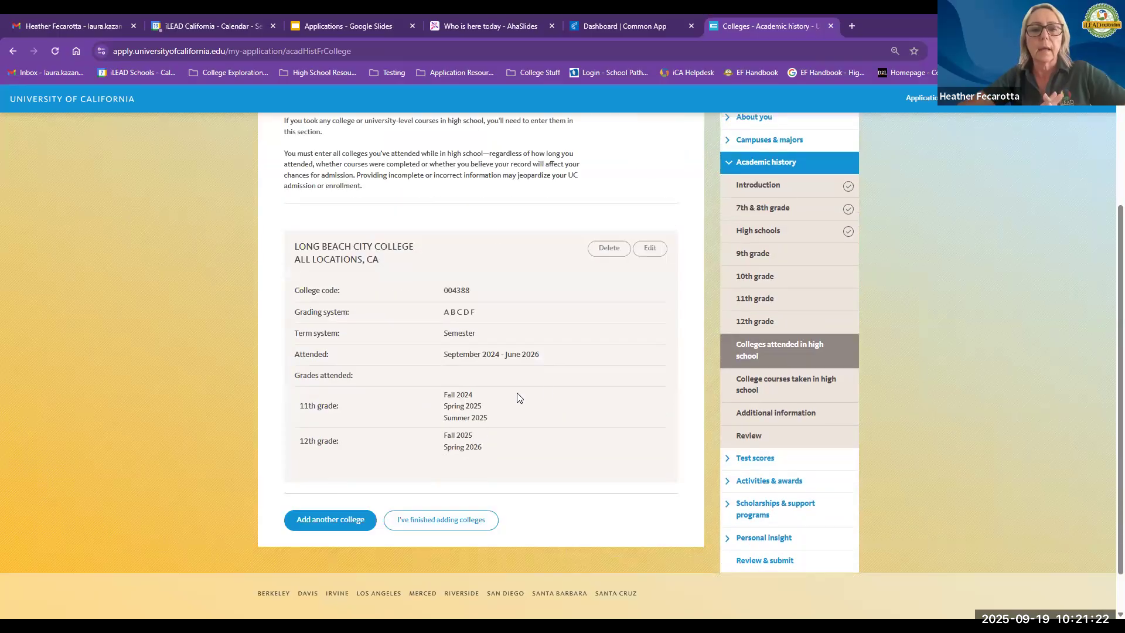
scroll(336, 507, down, 1)
click(425, 504)
click(424, 504)
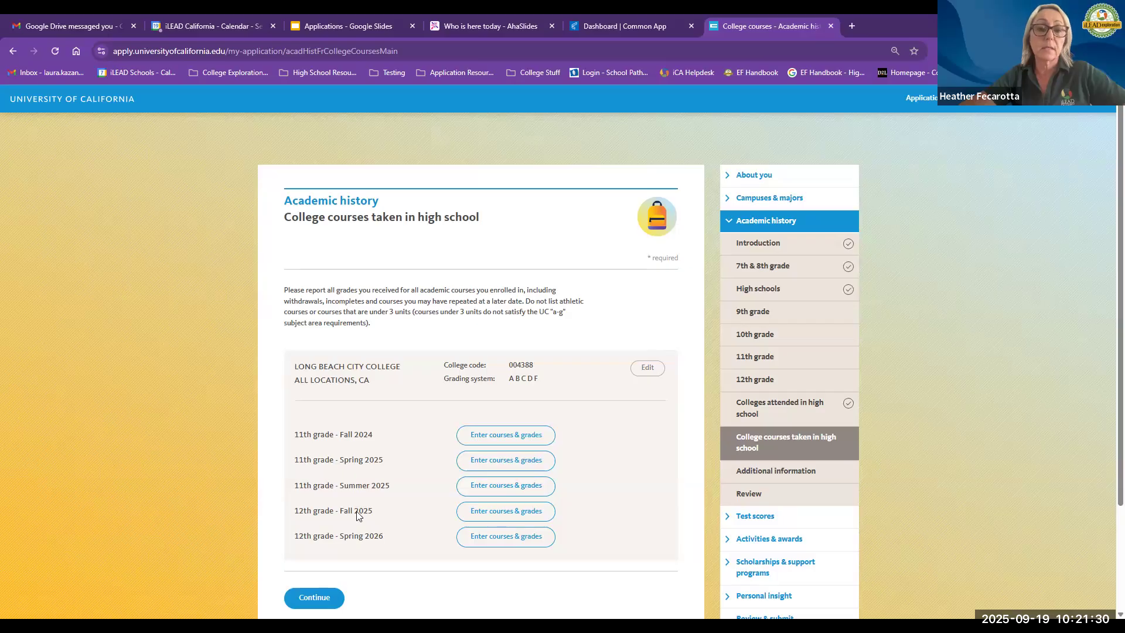
Step: Open course entry for 11th grade Fall 2024 and expand the Statistics department
click(505, 434)
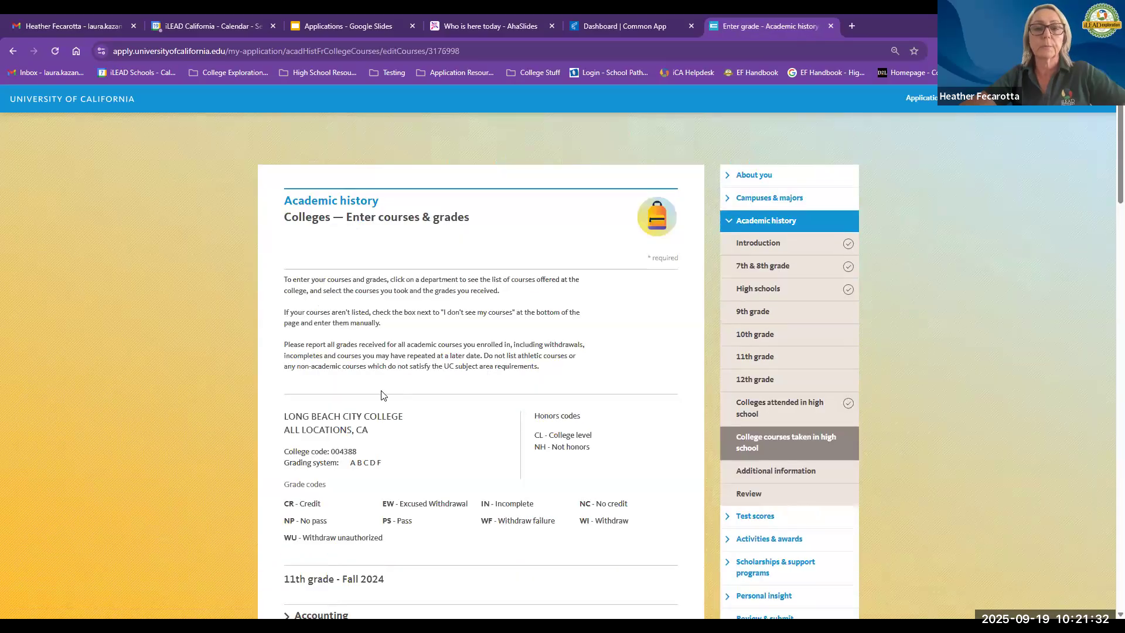
scroll(381, 397, down, 10)
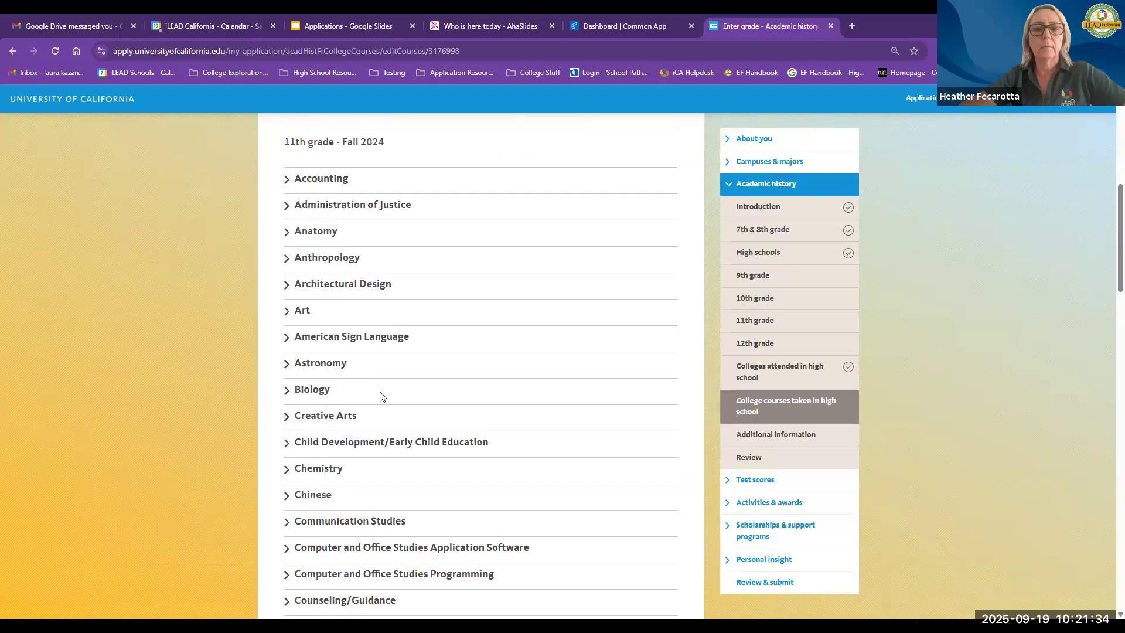
scroll(381, 396, down, 9)
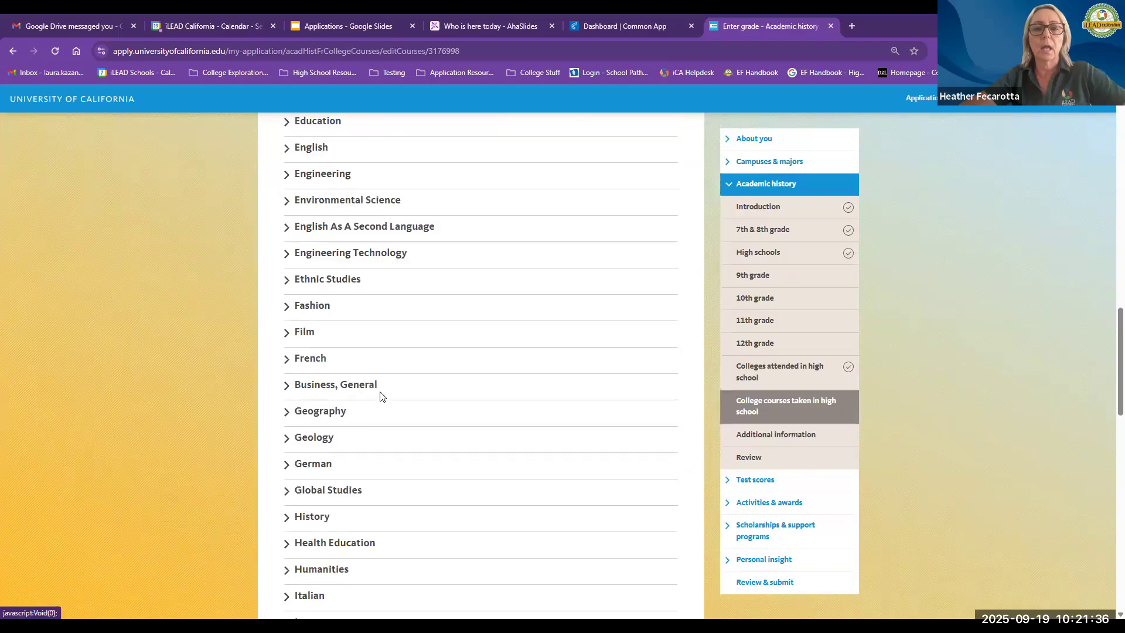
scroll(380, 396, down, 12)
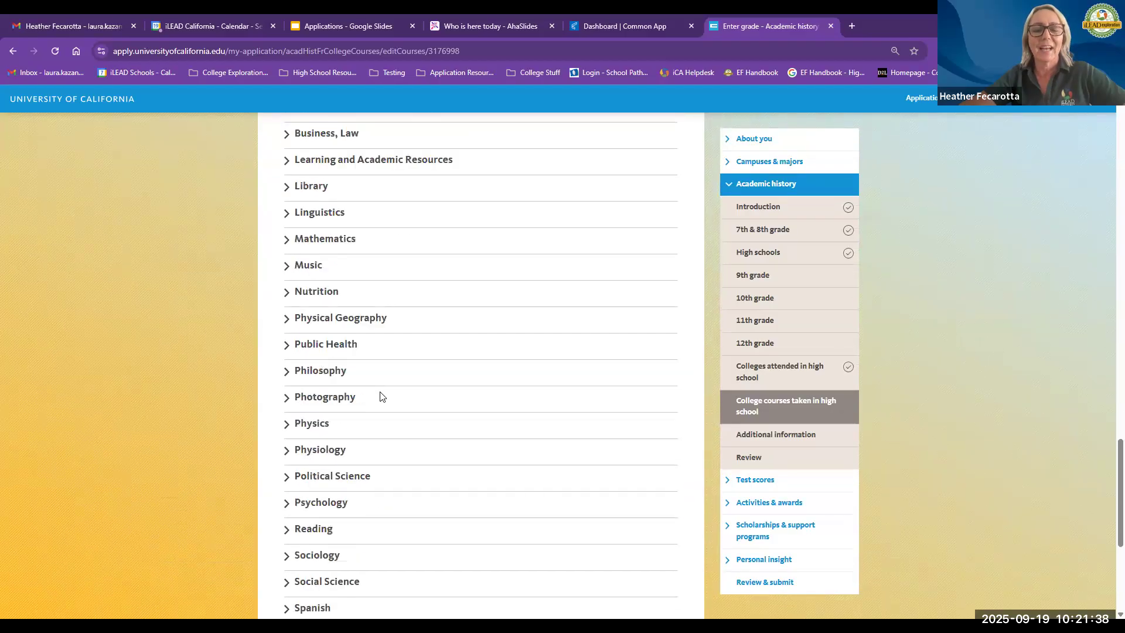
scroll(381, 397, down, 3)
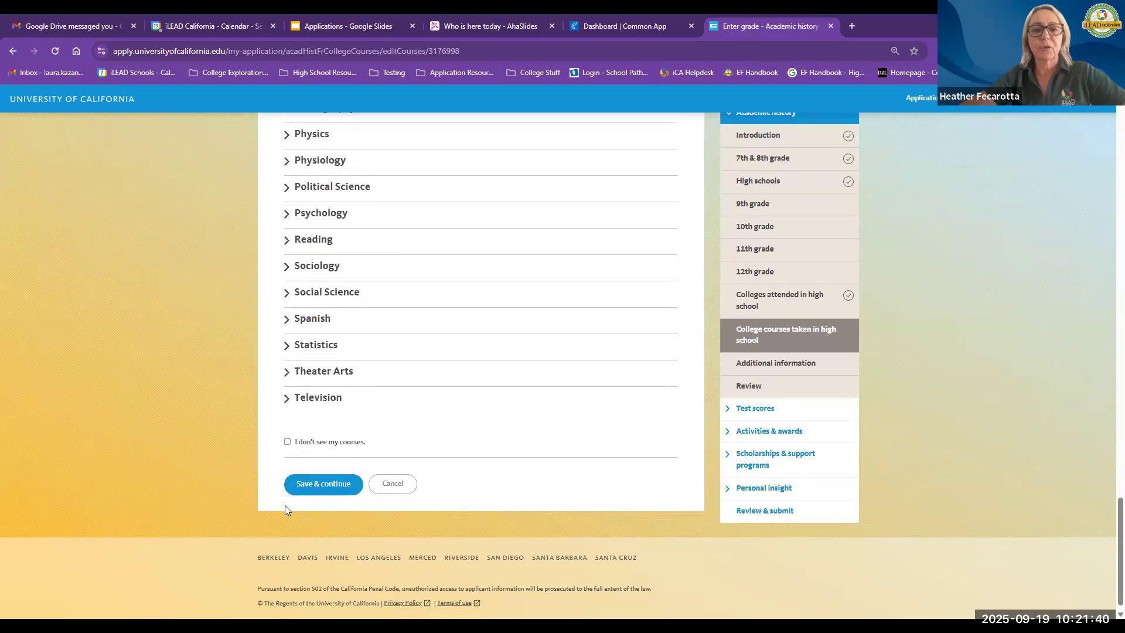
scroll(285, 509, up, 3)
click(286, 514)
scroll(289, 515, down, 2)
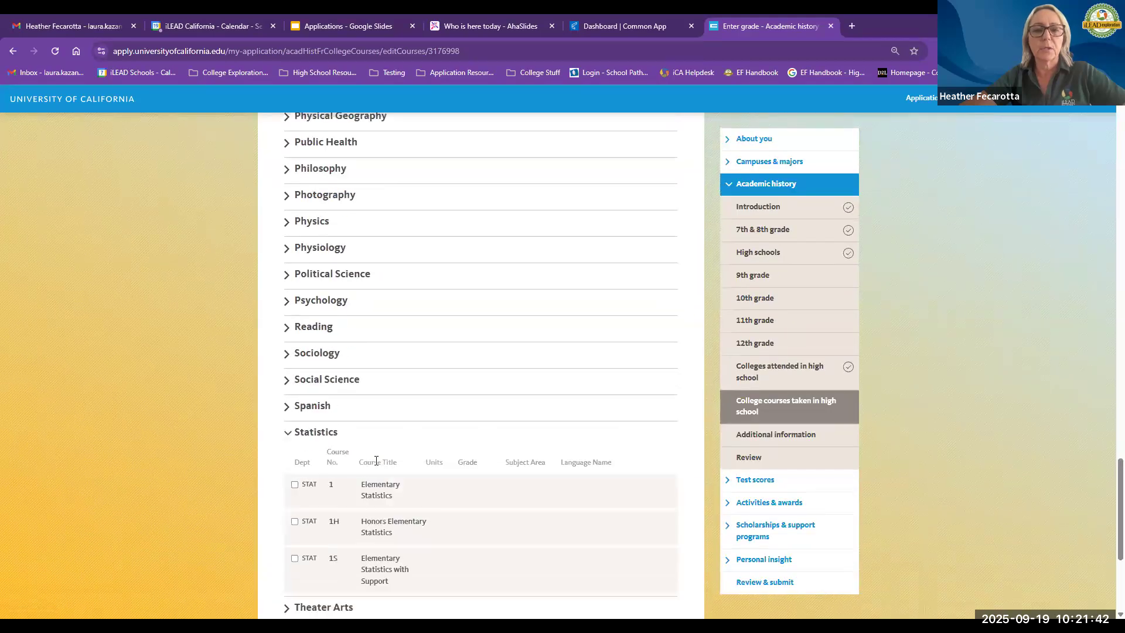
Step: Add STAT 1 Elementary Statistics with grade C and subject area Statistics, then save
click(295, 448)
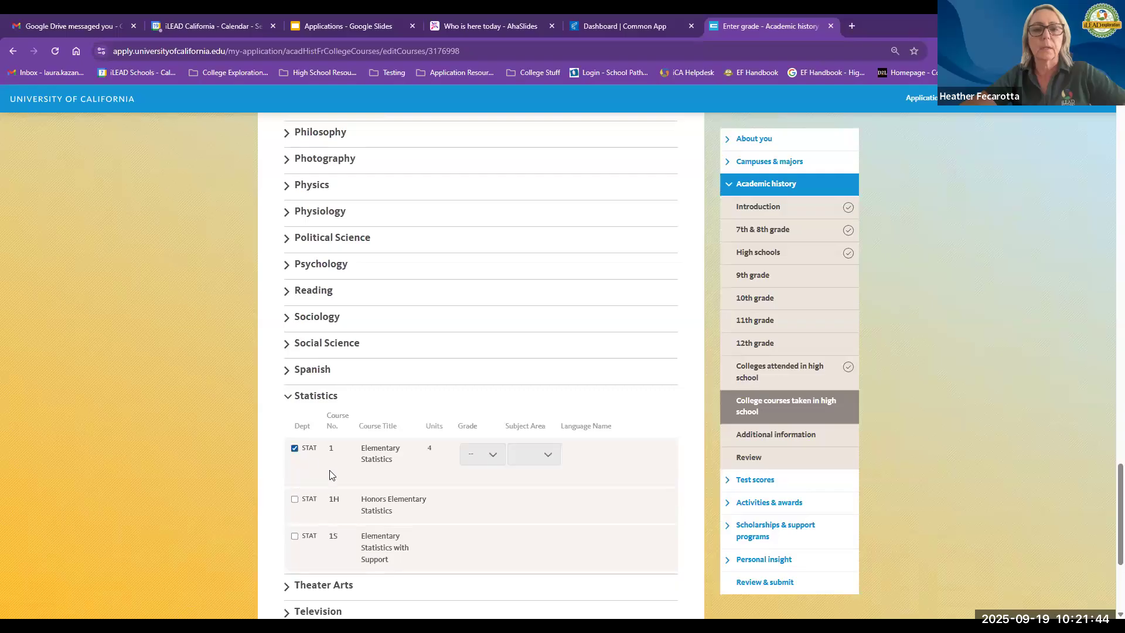
click(472, 458)
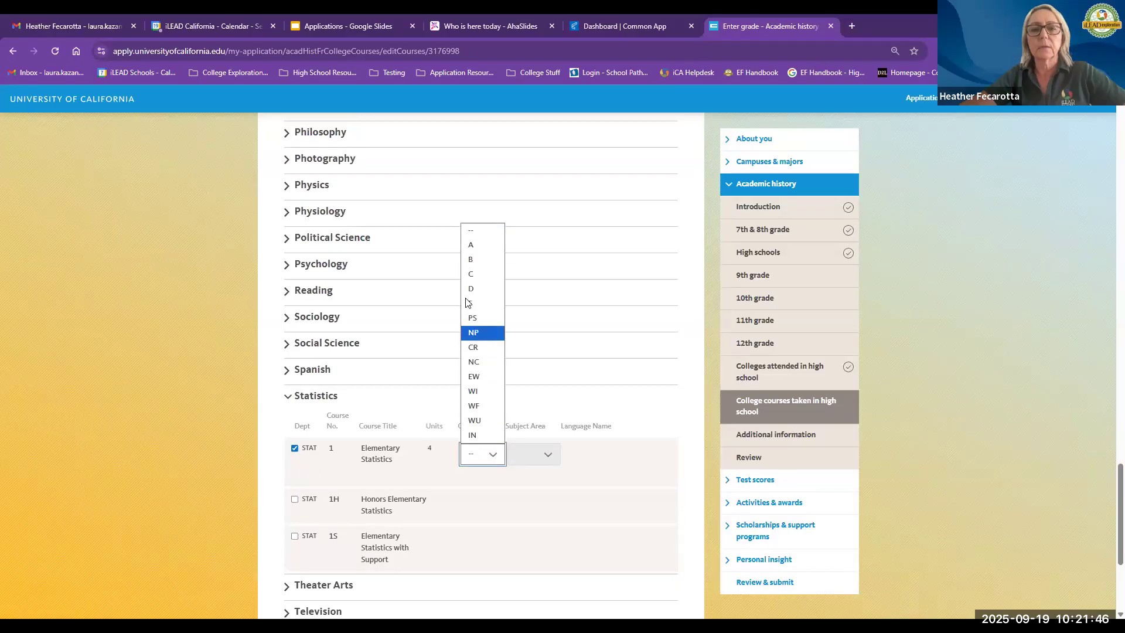
click(470, 274)
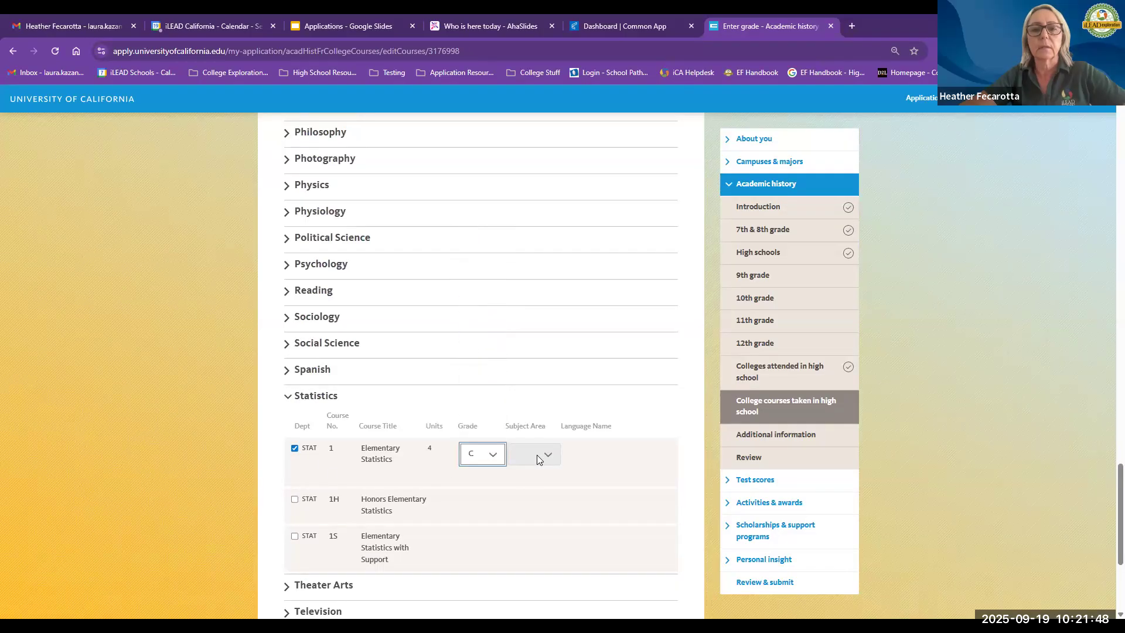
click(536, 455)
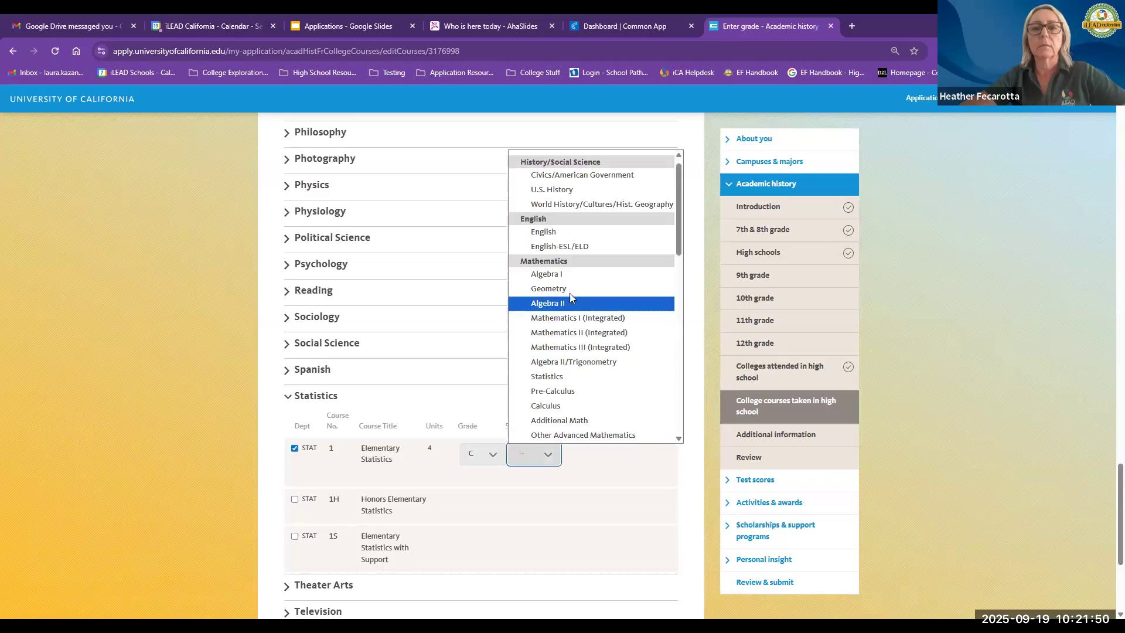
click(565, 376)
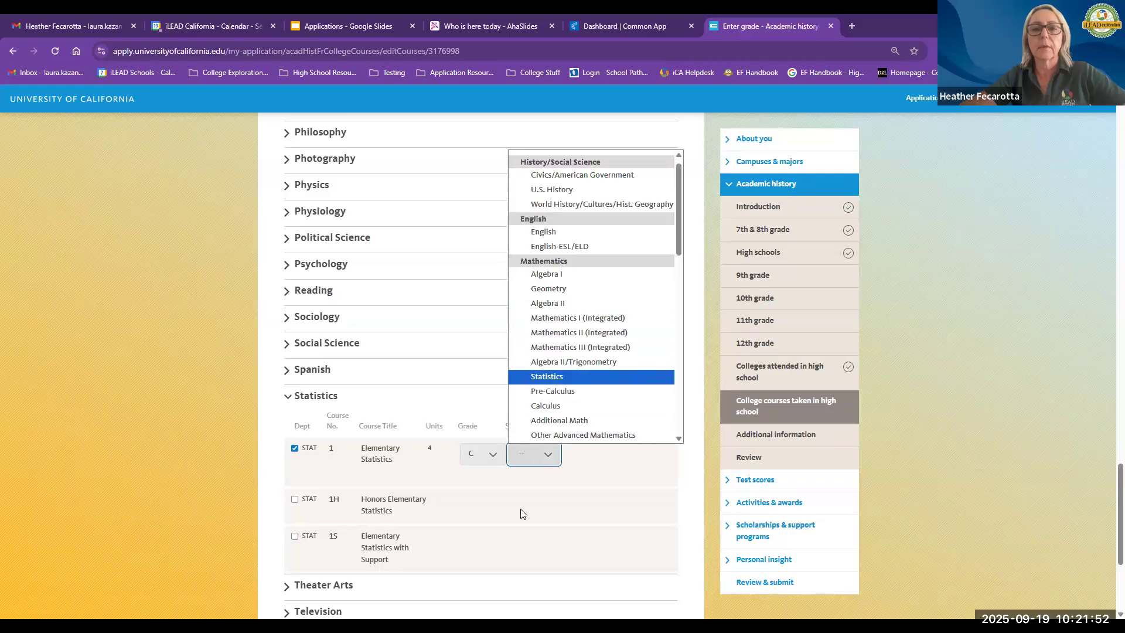
scroll(521, 514, down, 3)
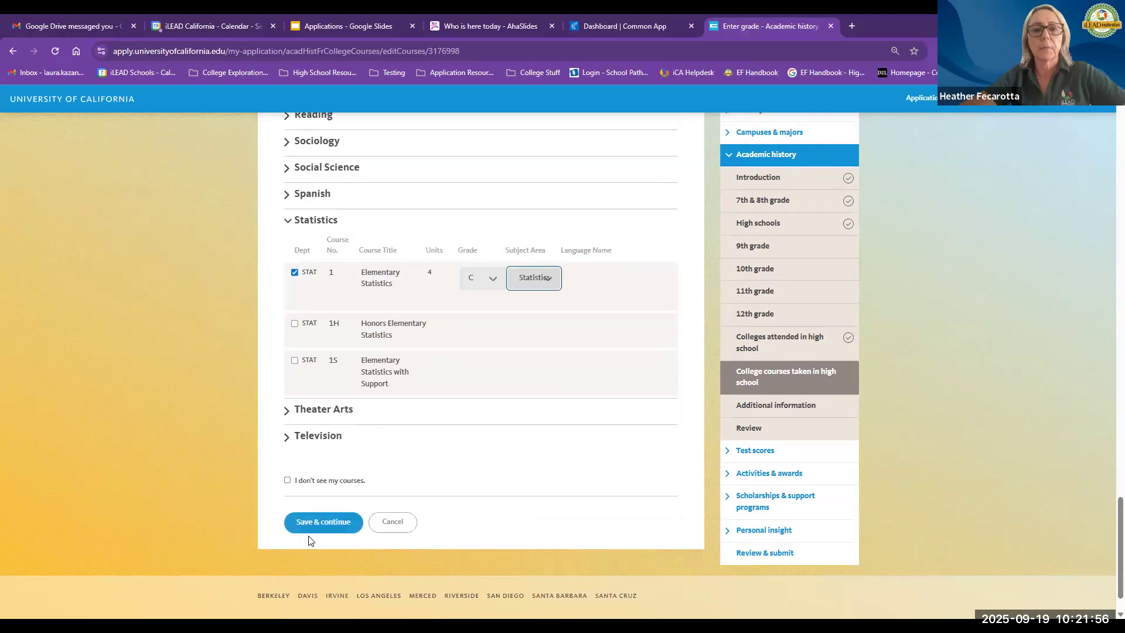
click(338, 522)
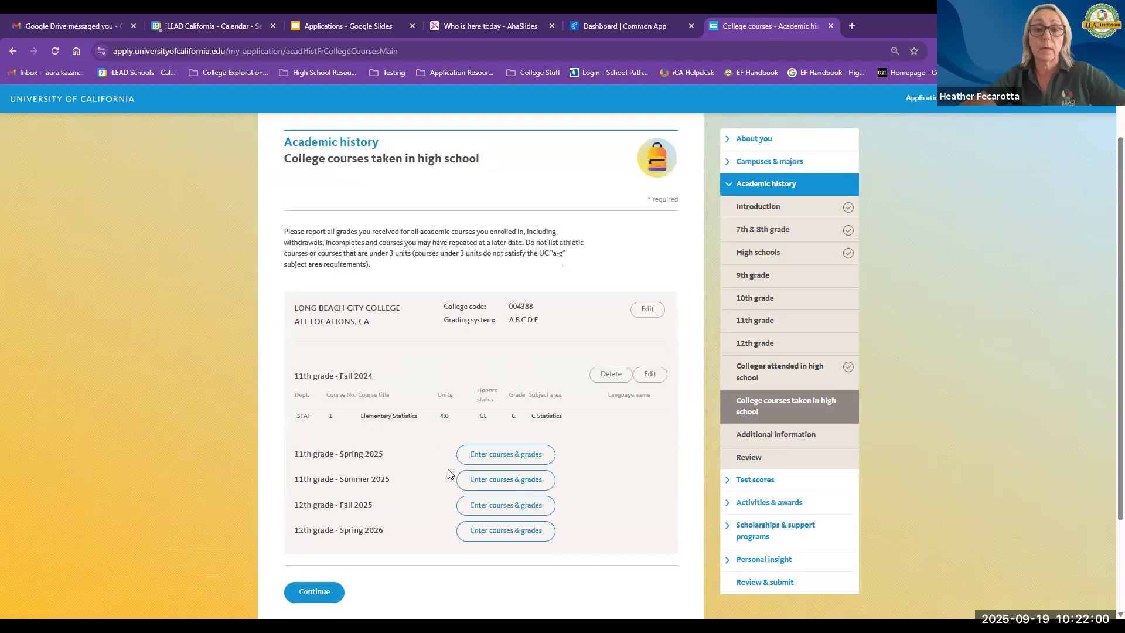
Step: Open Additional information, enter the comment "I need to explain something academic!" and try to save it
click(776, 434)
scroll(280, 452, down, 1)
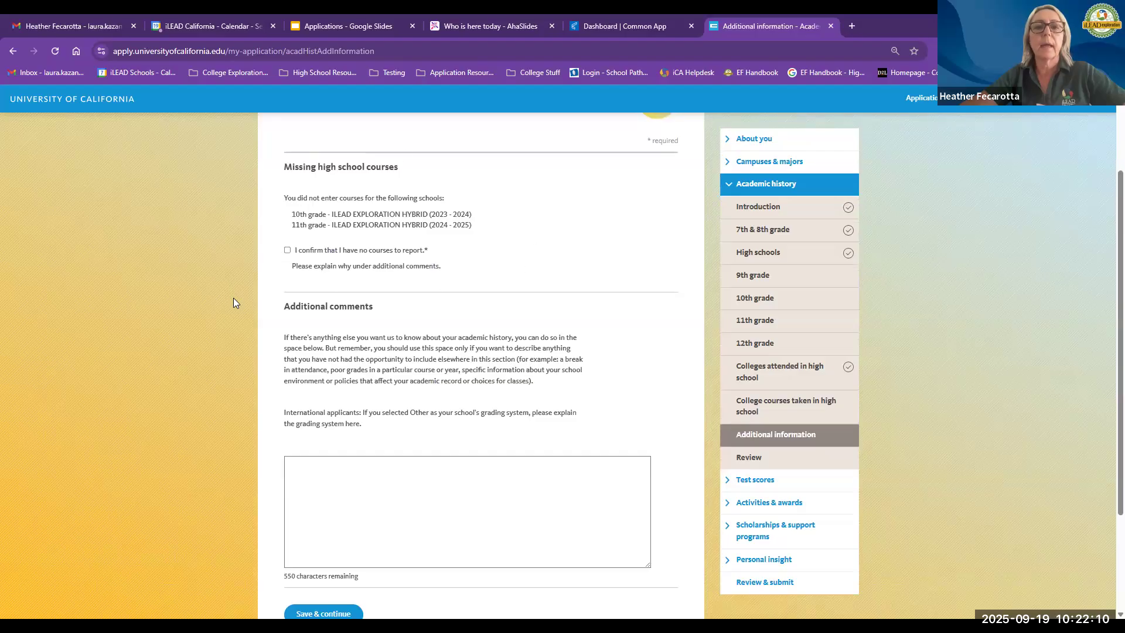
click(345, 485)
click(346, 485)
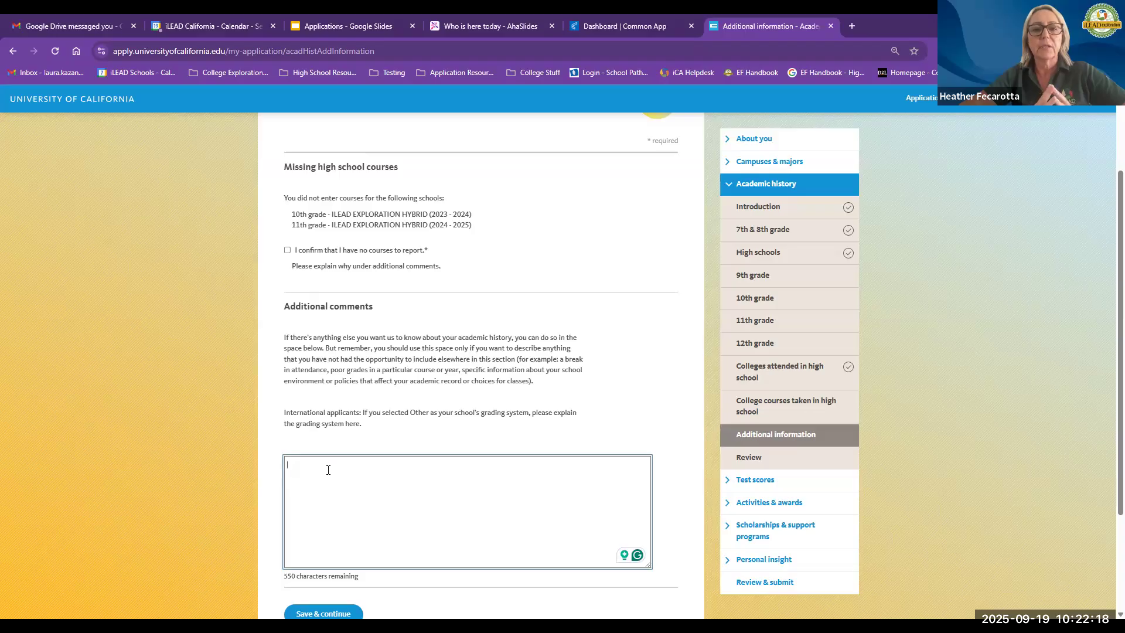
text(I need )
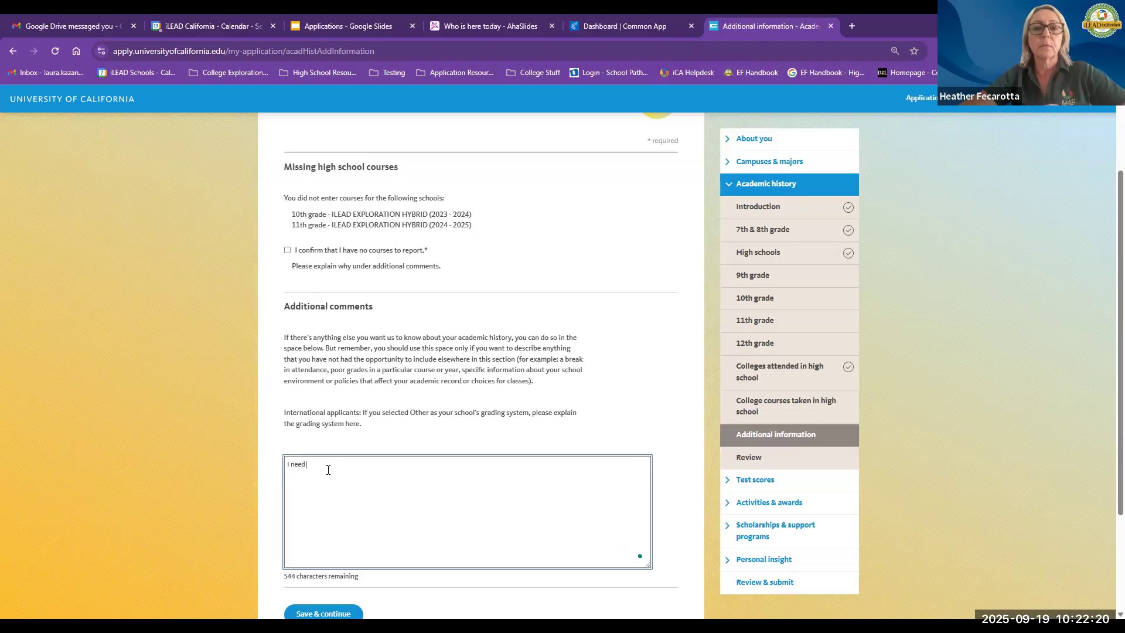
text(to explain some)
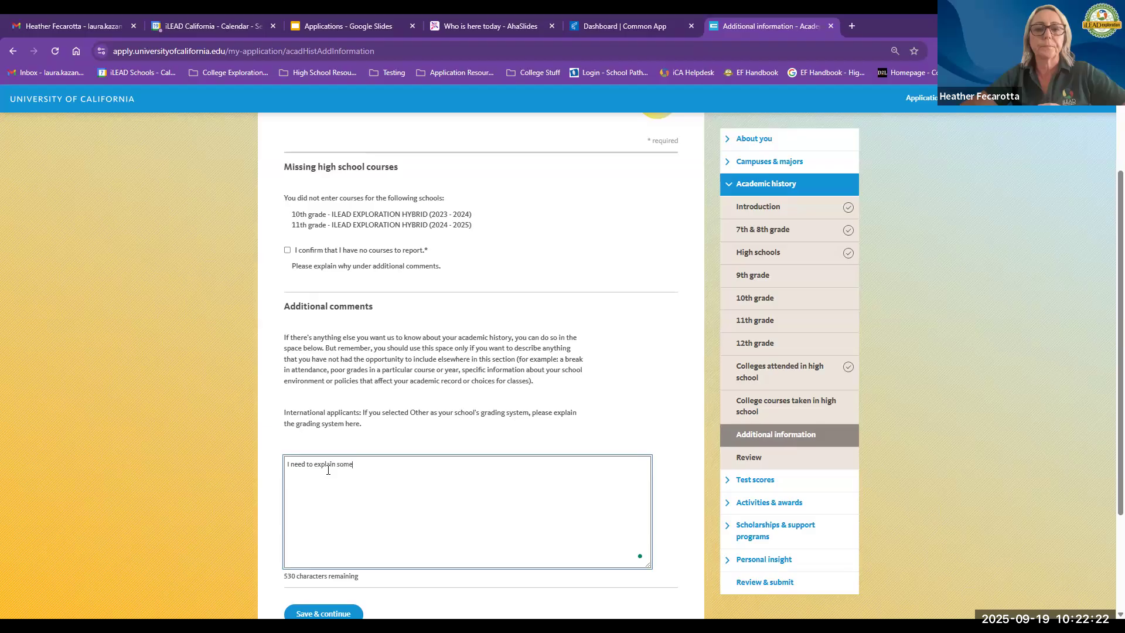
text(thing academic)
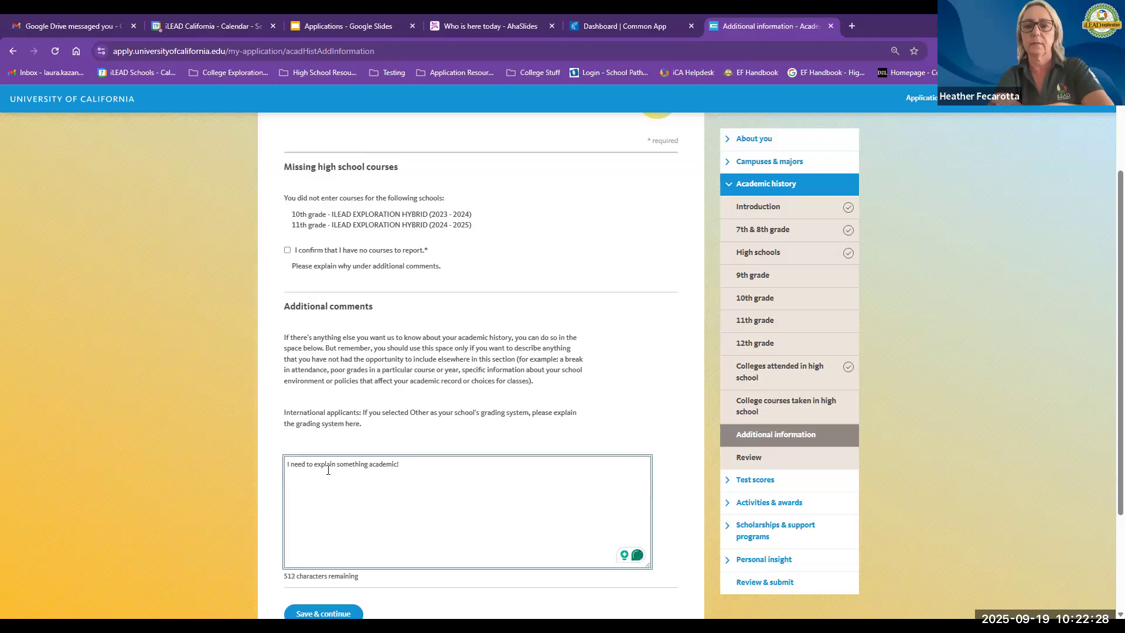
scroll(328, 470, down, 1)
click(317, 564)
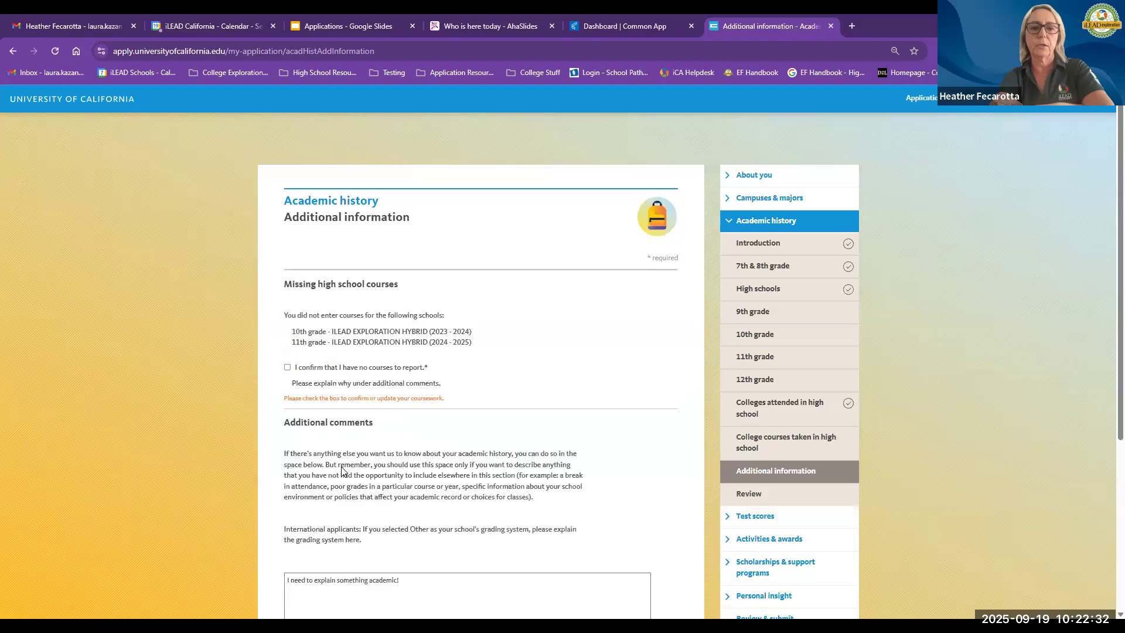
Step: Open the Academic history review and go to edit the 7th & 8th grade section
scroll(747, 448, down, 2)
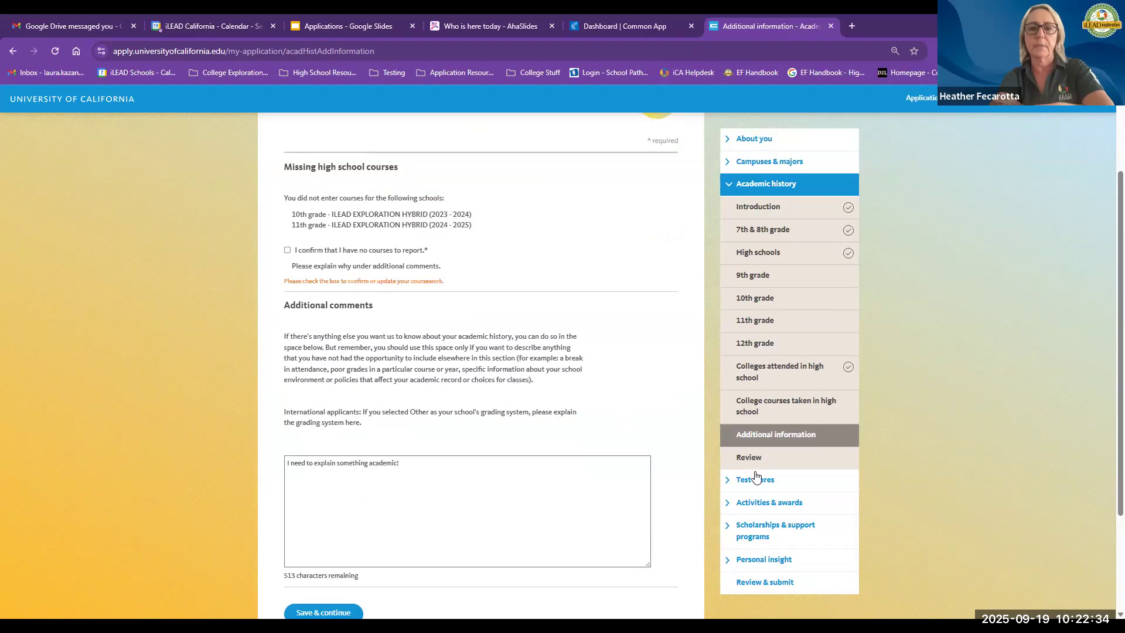
click(750, 457)
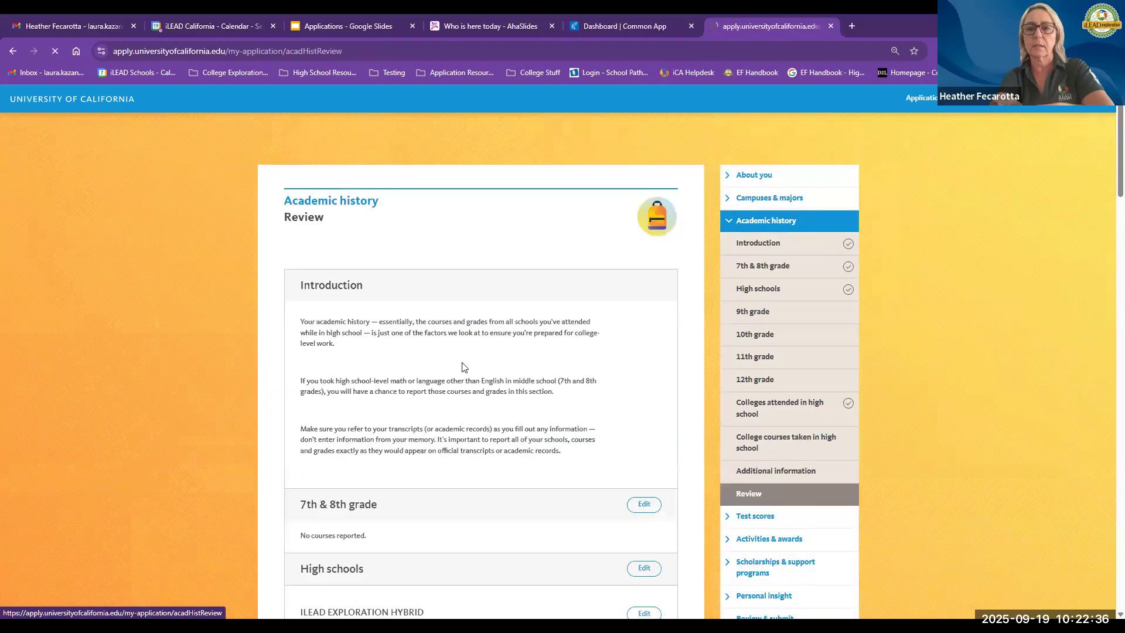
scroll(410, 464, down, 3)
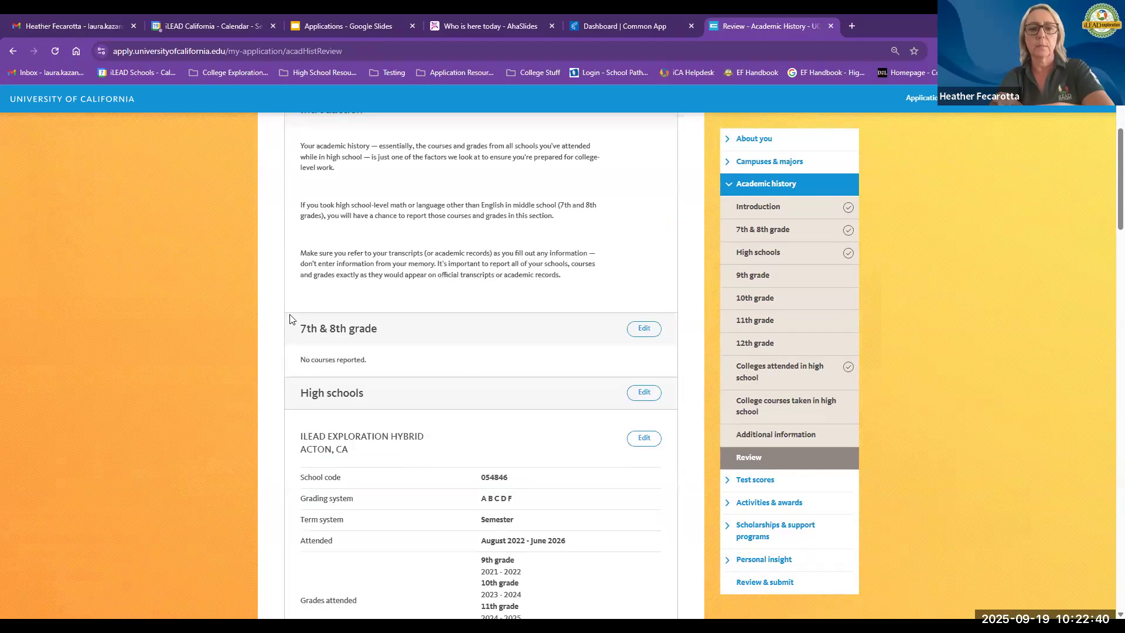
drag(301, 328, 413, 330)
drag(287, 326, 672, 331)
click(644, 328)
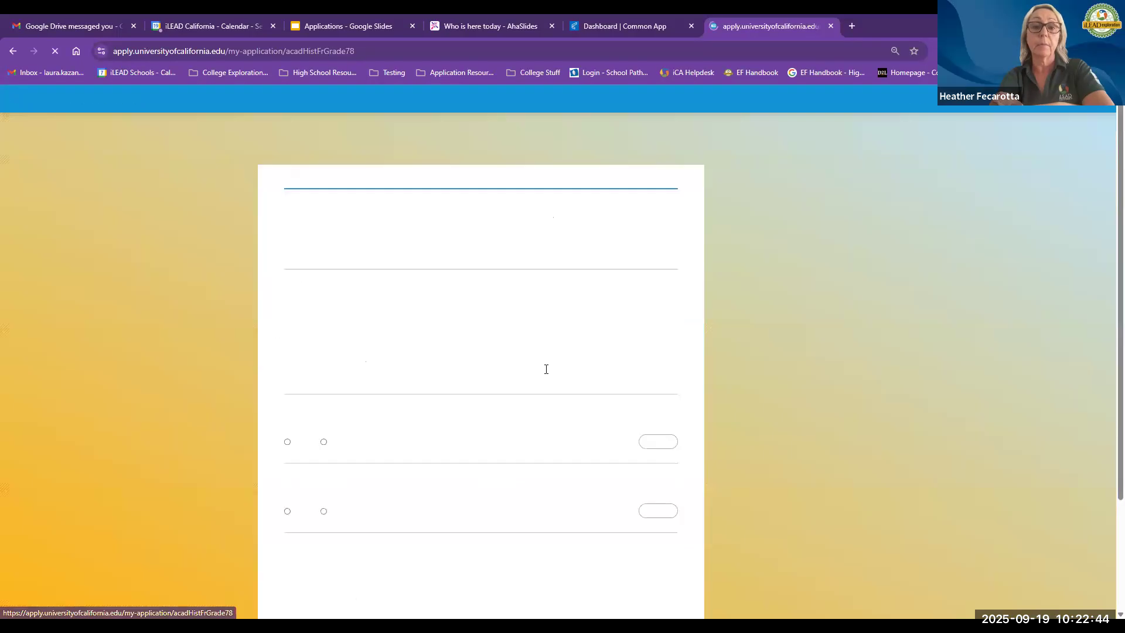
scroll(527, 371, down, 3)
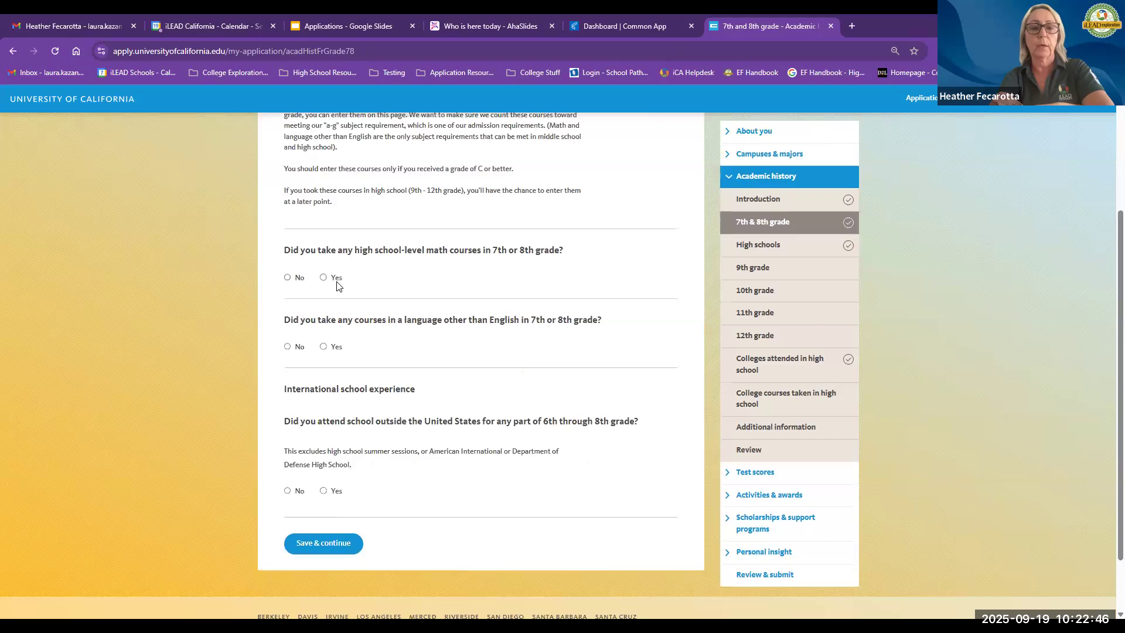
Step: Report a high school-level math course taken in 7th or 8th grade: Mathematics II, Full year
click(324, 277)
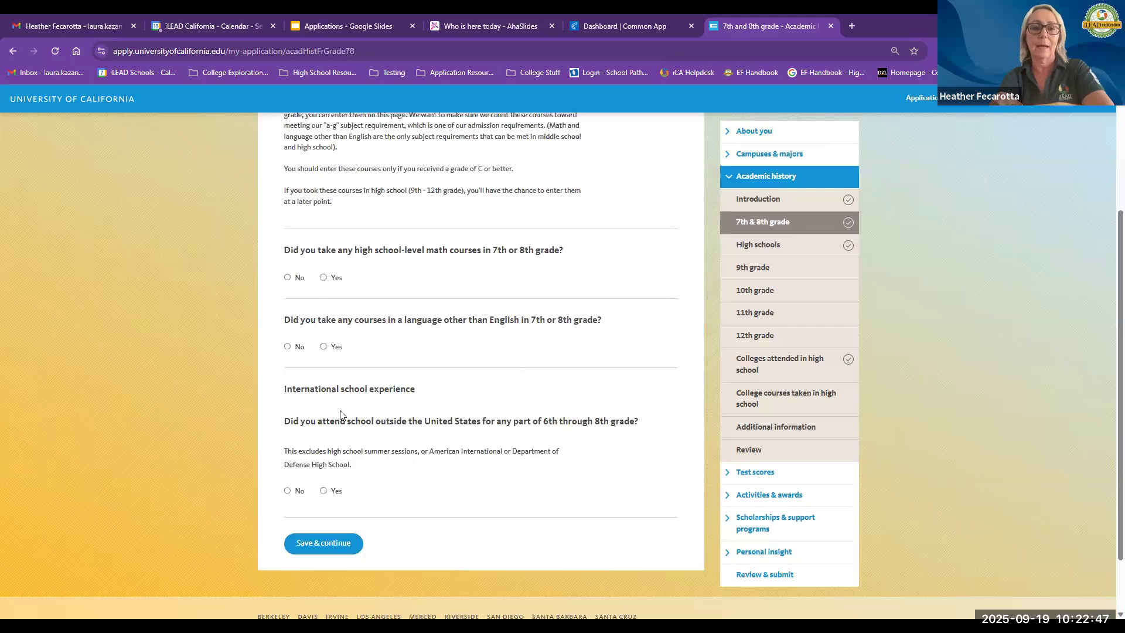
click(357, 384)
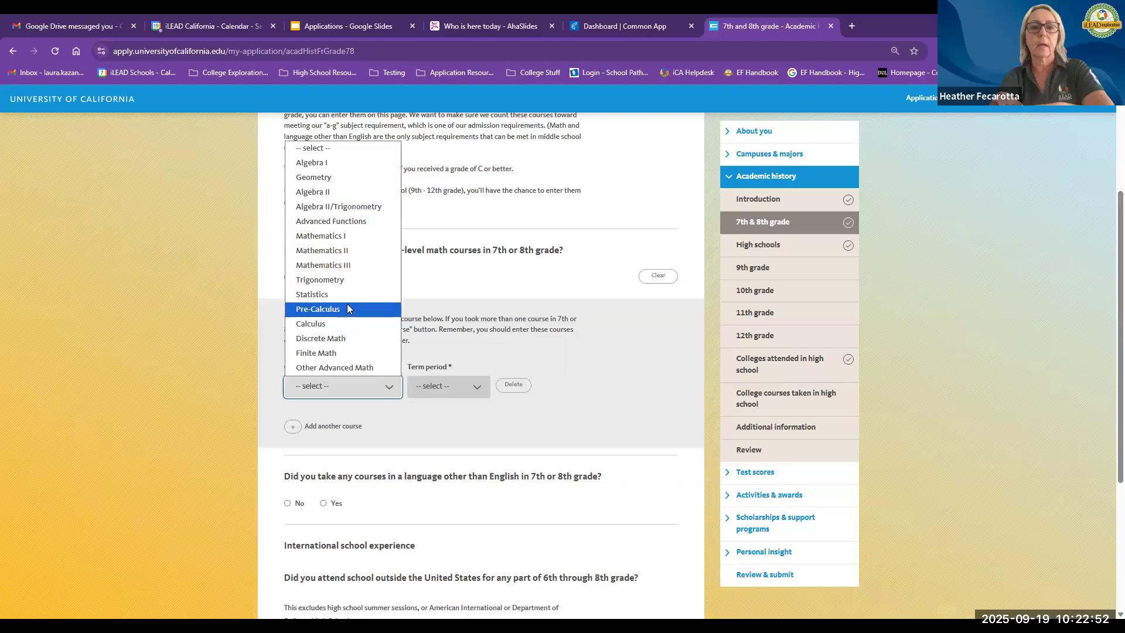
click(354, 249)
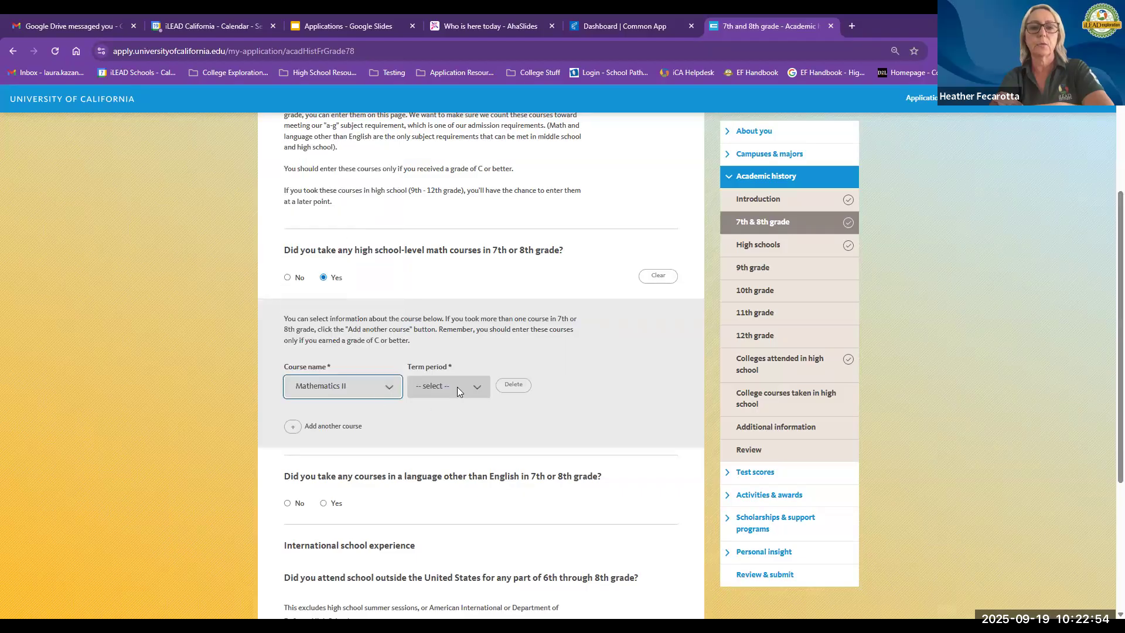
click(456, 387)
click(455, 425)
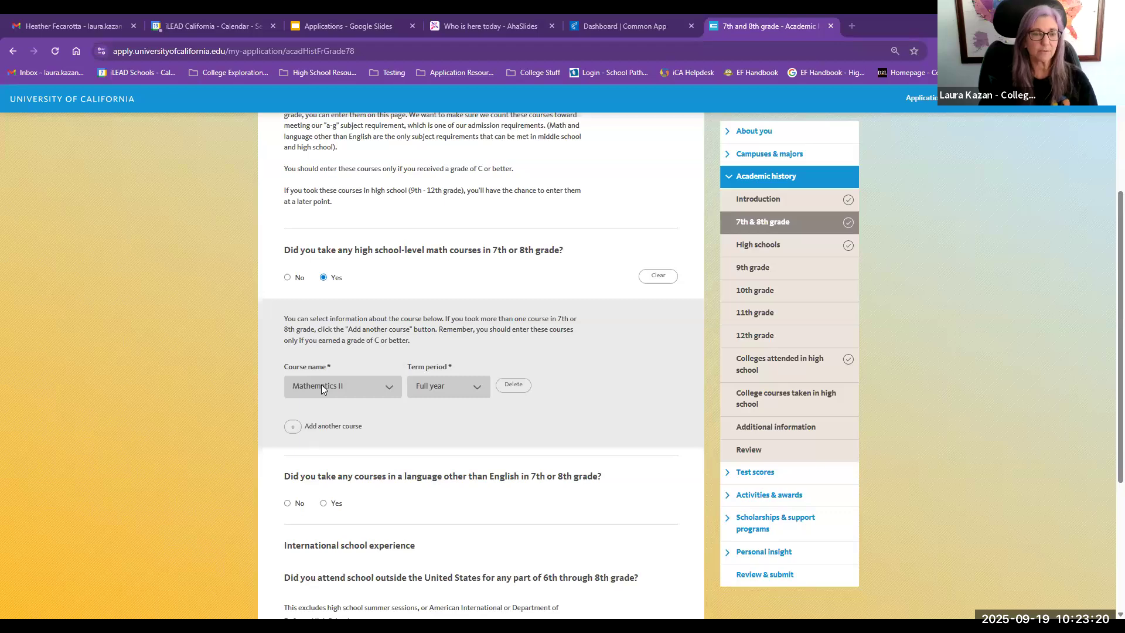
Step: Answer Yes to language courses in 7th or 8th grade and No to school outside the United States, then save
click(323, 503)
scroll(362, 491, down, 2)
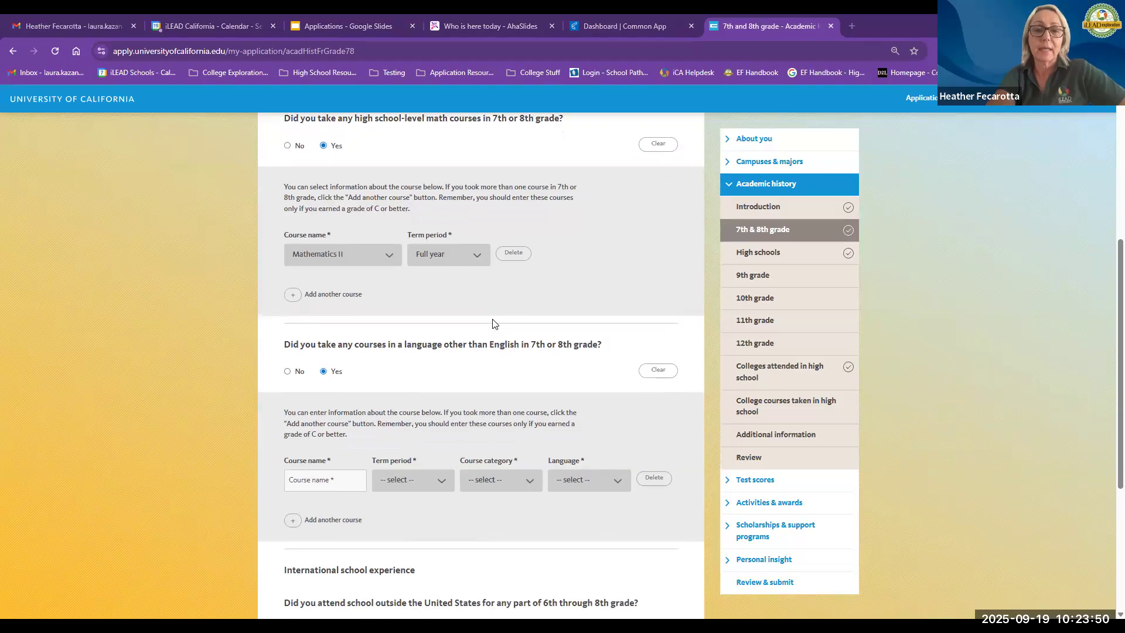
scroll(492, 322, down, 4)
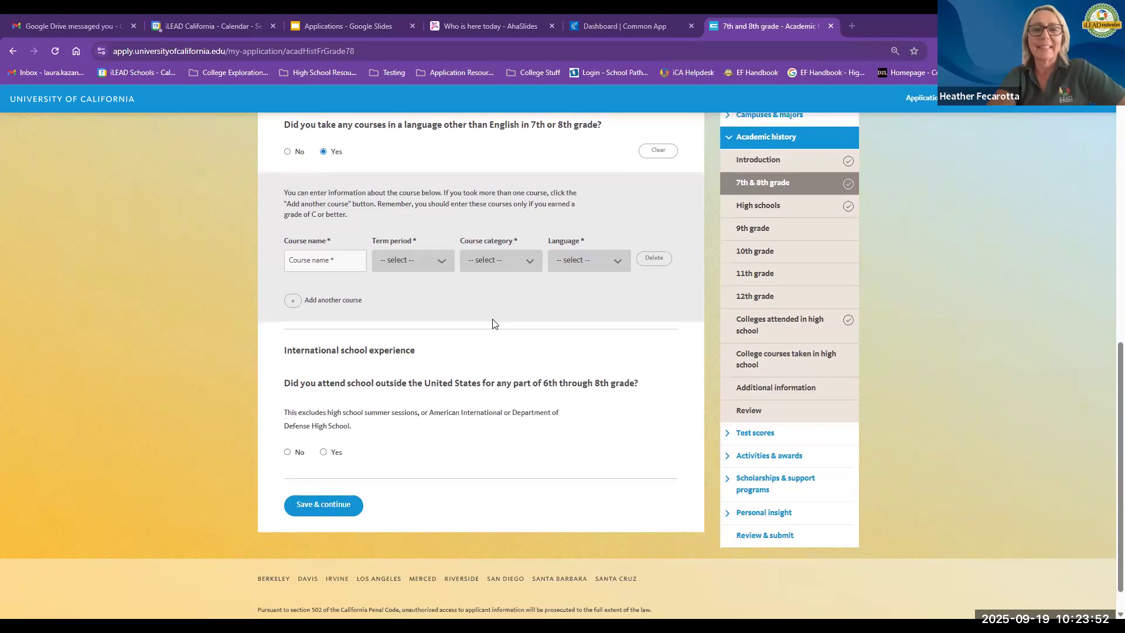
click(287, 453)
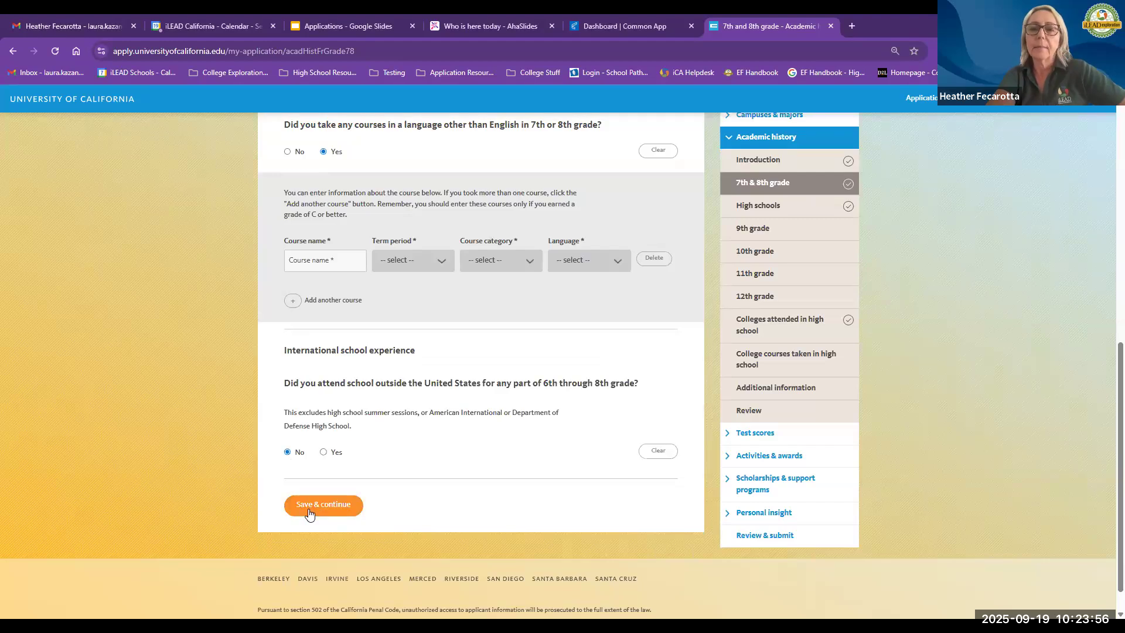
click(310, 509)
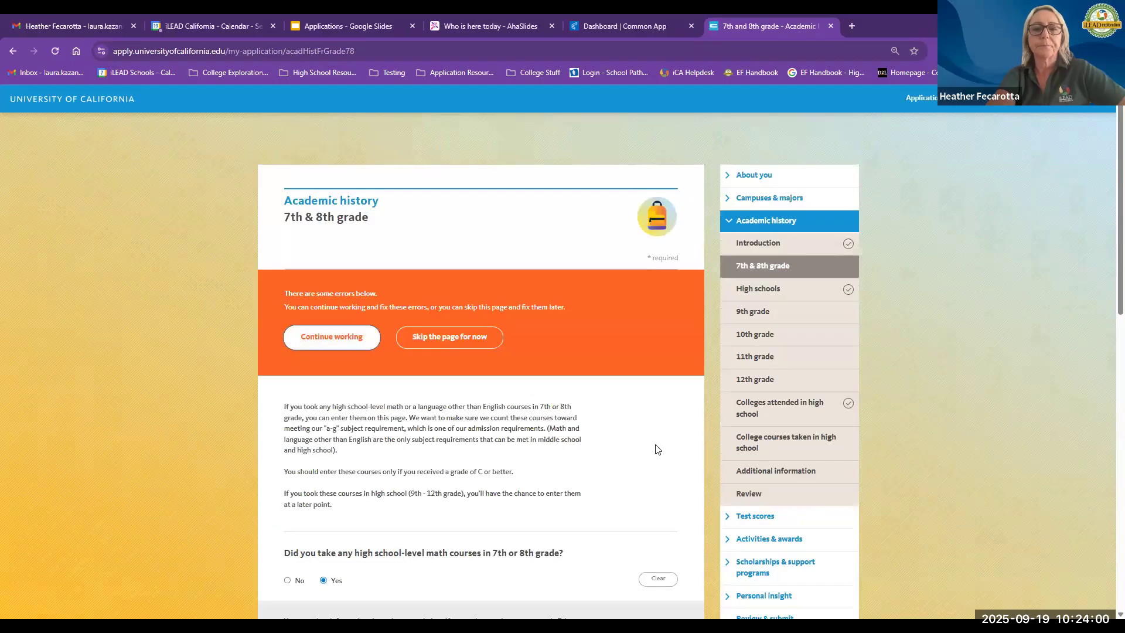
Step: Skip the 7th & 8th grade page for now and open the AP exams page under Test scores
scroll(655, 449, down, 2)
click(467, 219)
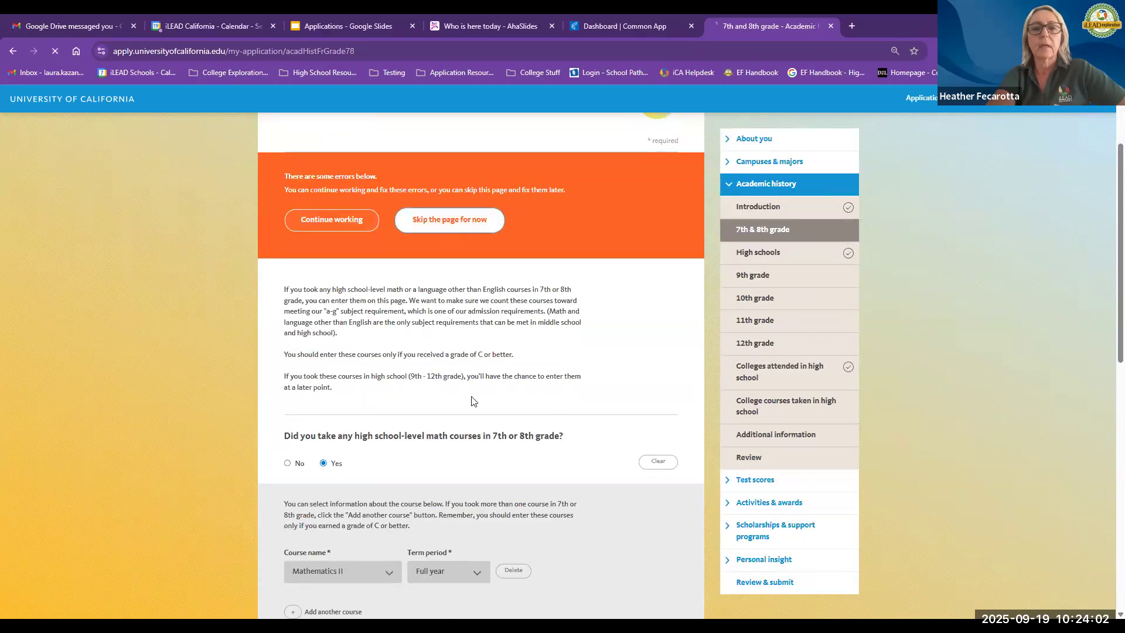
click(730, 503)
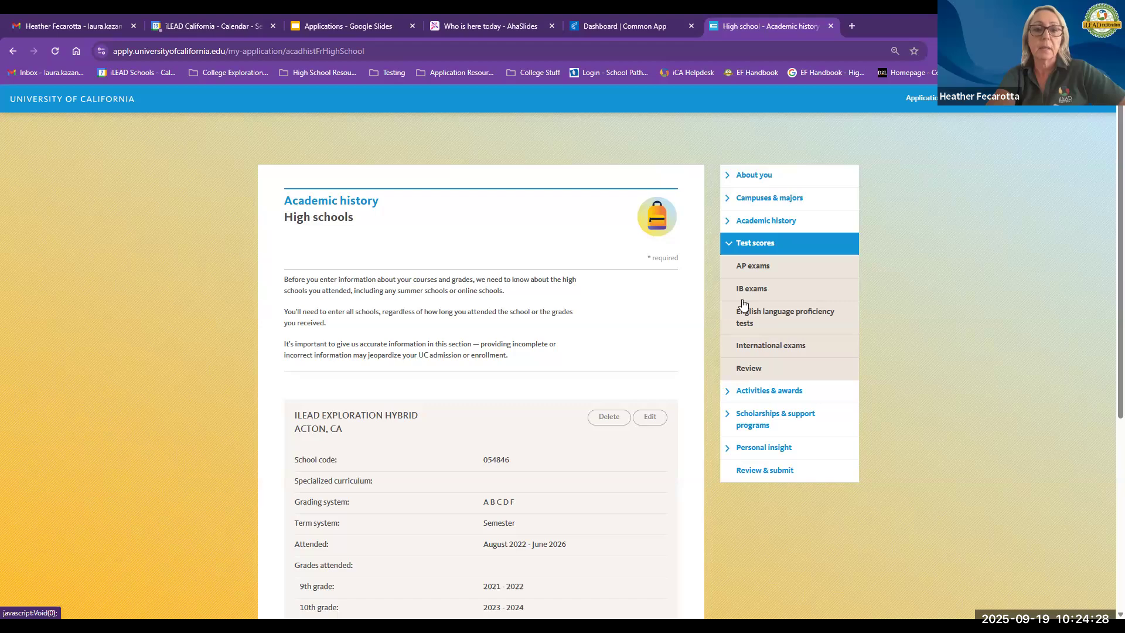
click(761, 264)
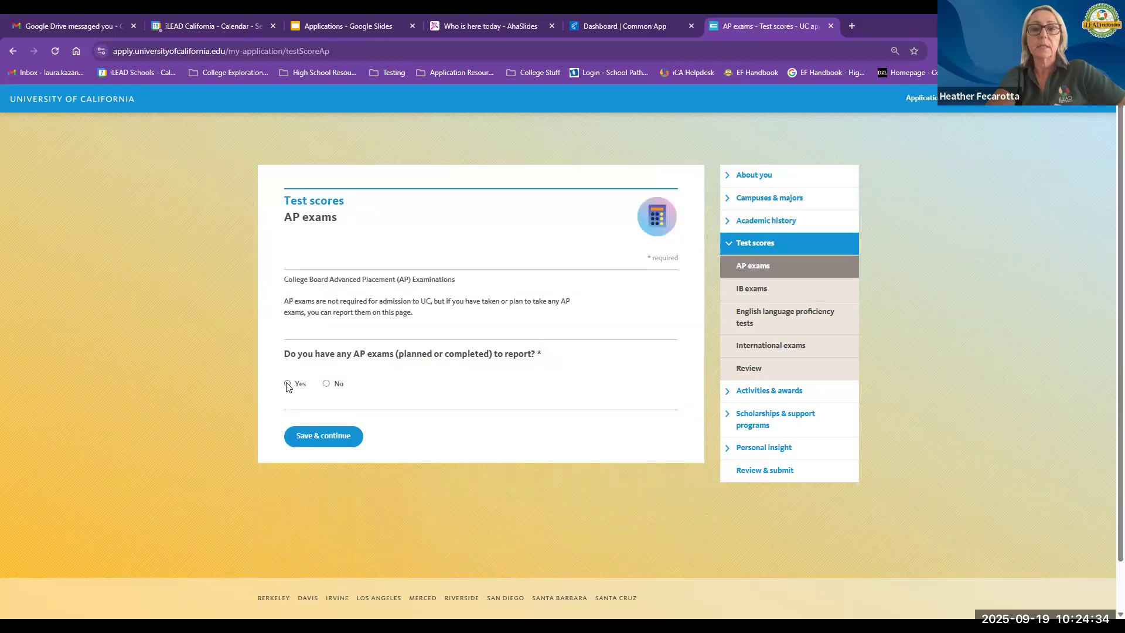
Step: Indicate there are AP exams to report and start adding an AP exam
click(287, 385)
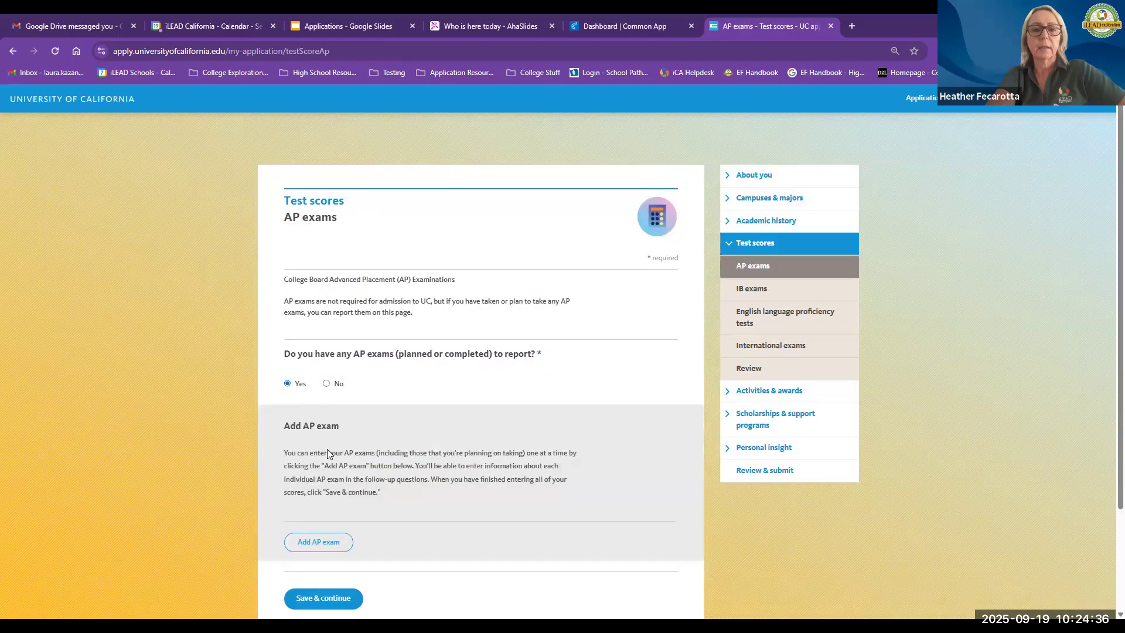
scroll(327, 449, down, 3)
click(328, 426)
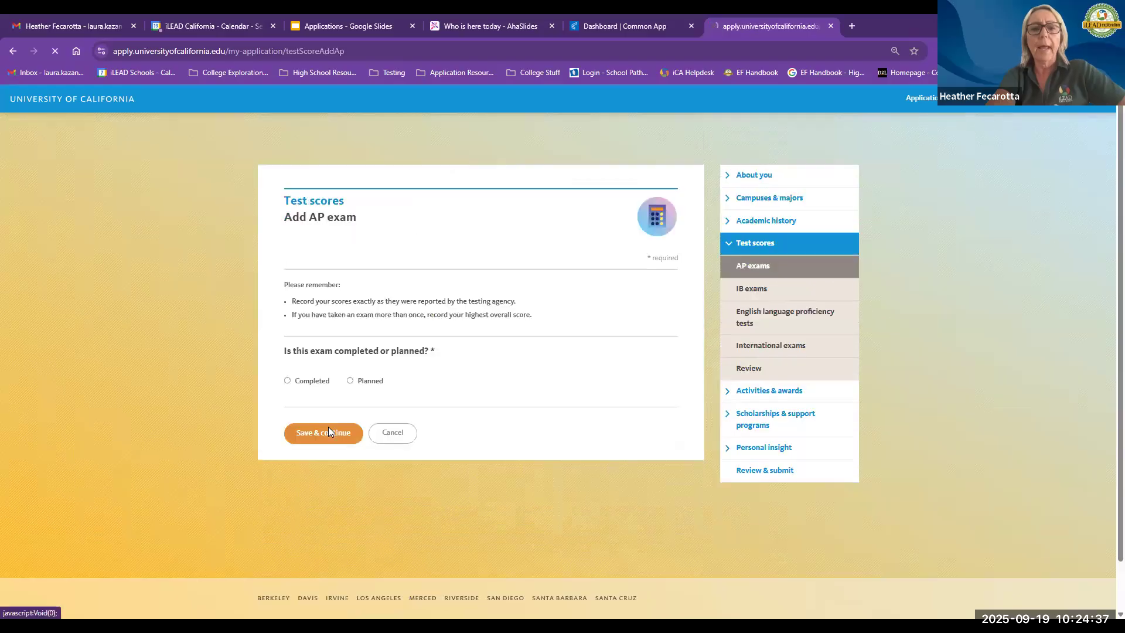
Step: Mark the AP exam as completed and taken in May 2025
click(303, 384)
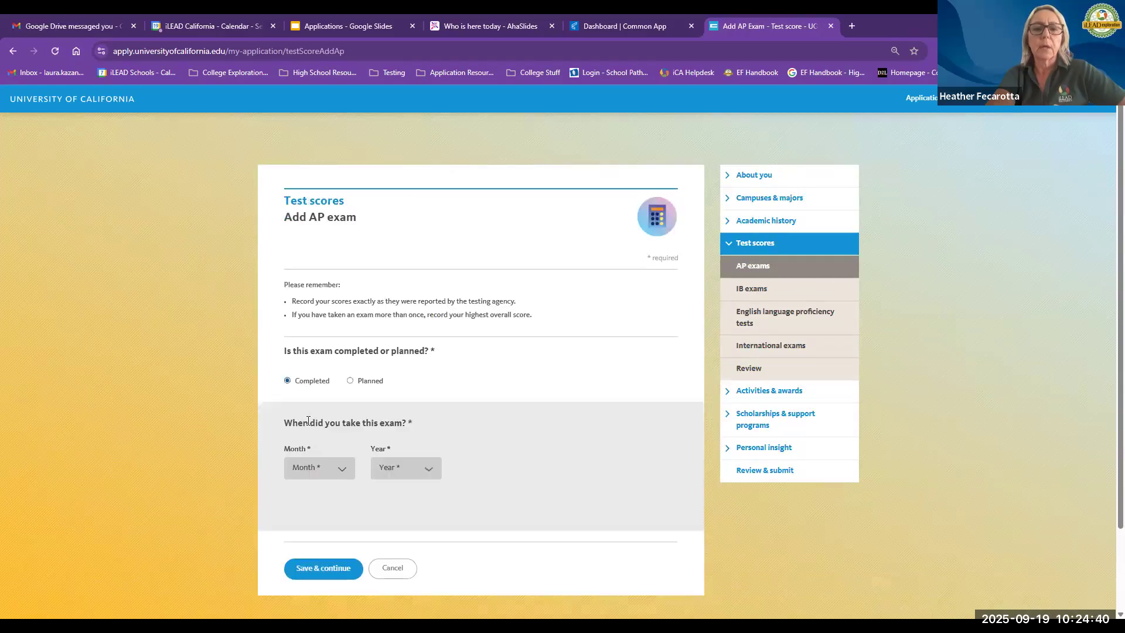
click(315, 466)
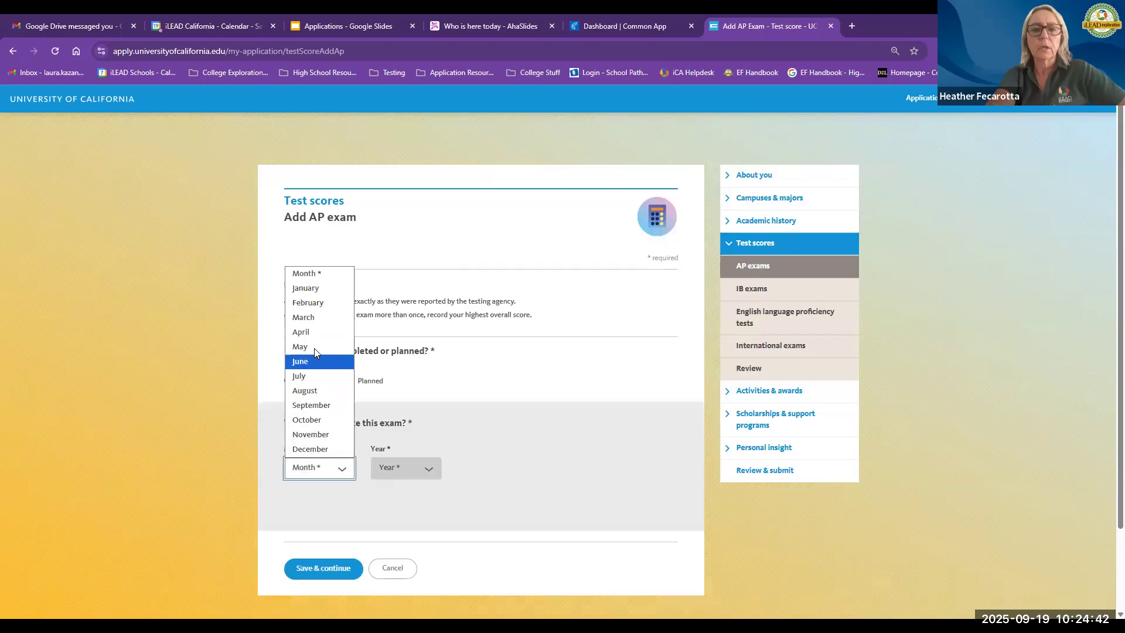
click(314, 347)
click(393, 469)
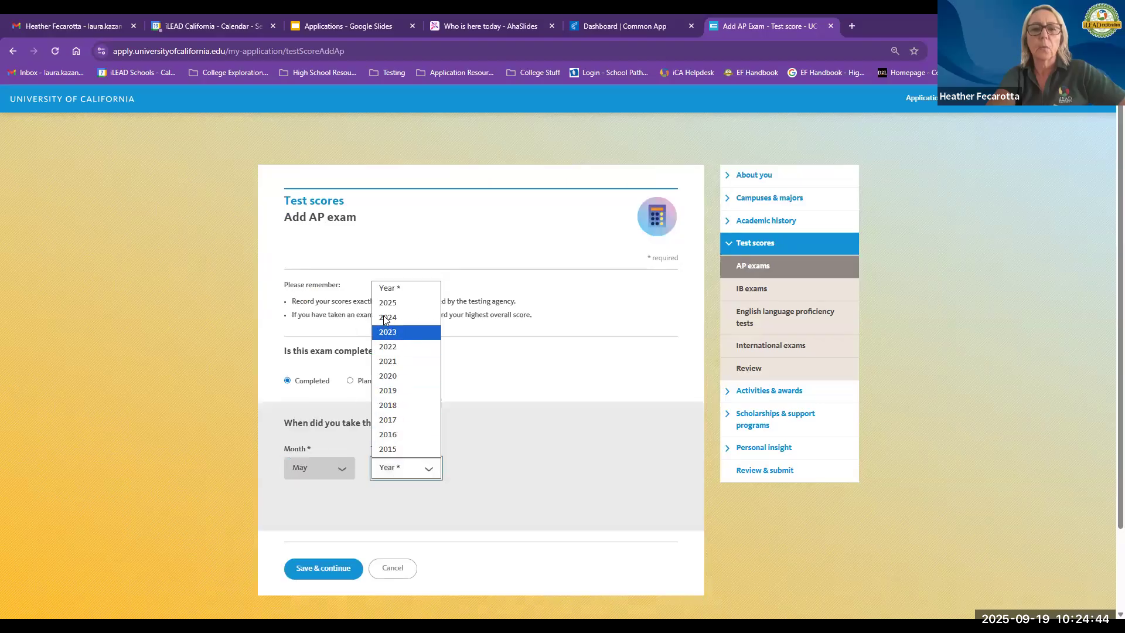
key(Return)
Step: Select Chemistry as the AP exam and indicate the score has been received
scroll(354, 480, down, 3)
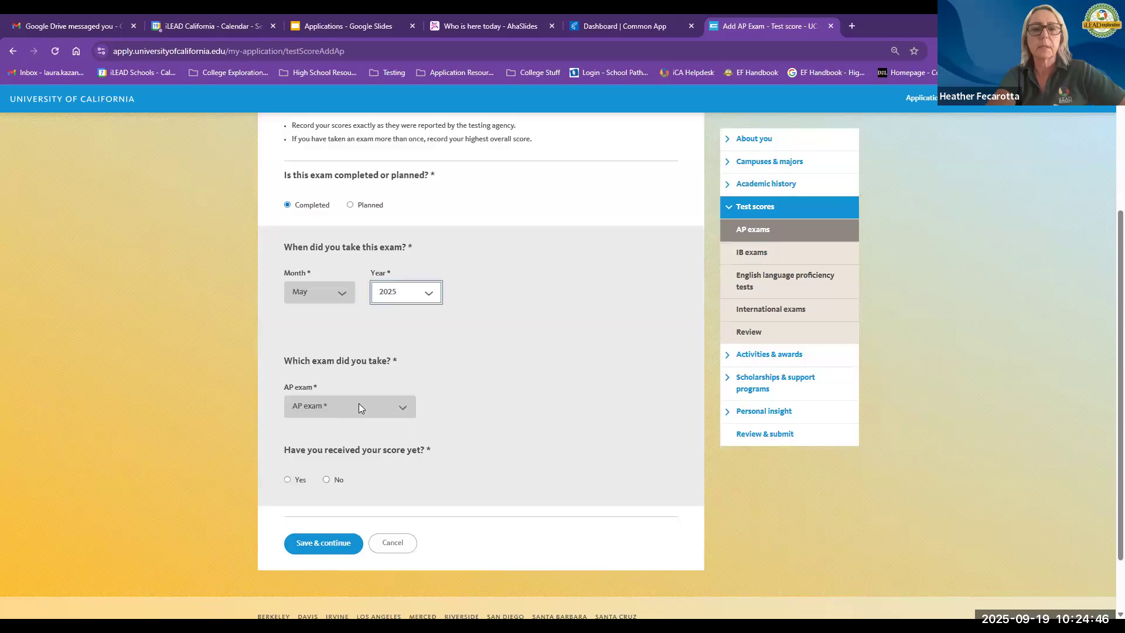
click(359, 403)
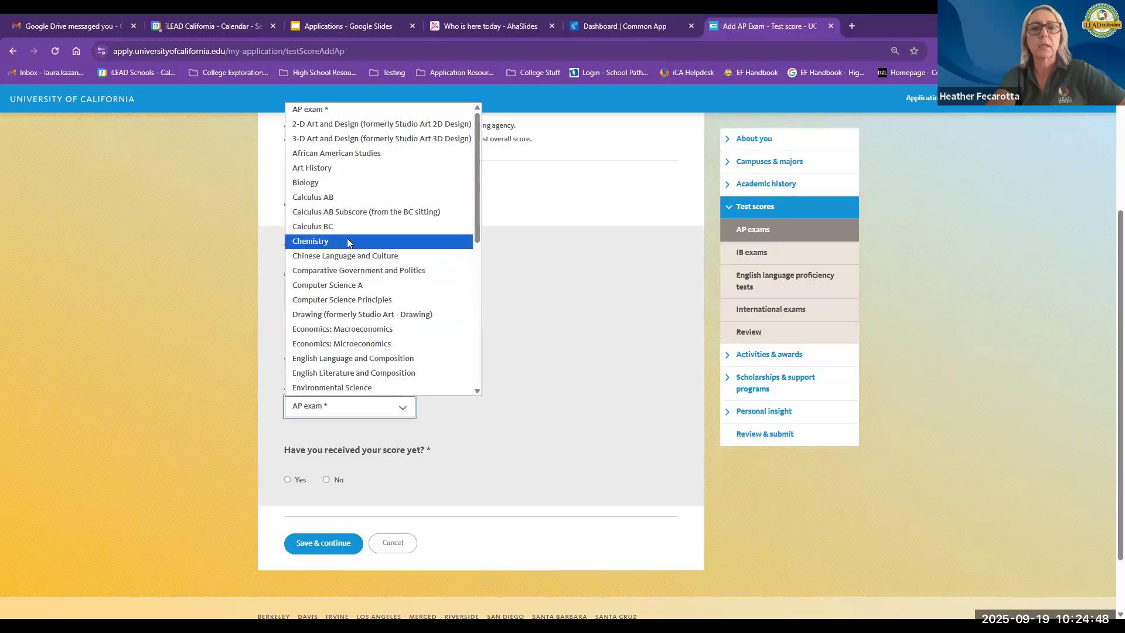
key(Return)
click(287, 479)
scroll(336, 469, down, 2)
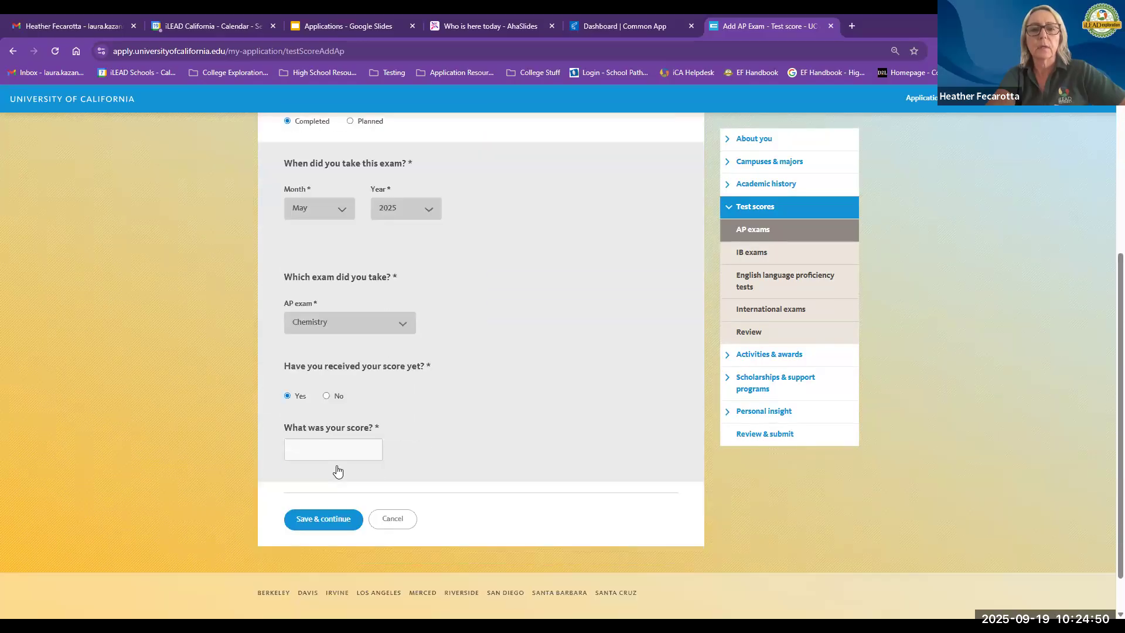
Step: Enter an AP score of 5 and save the exam
click(342, 400)
text(5)
click(435, 408)
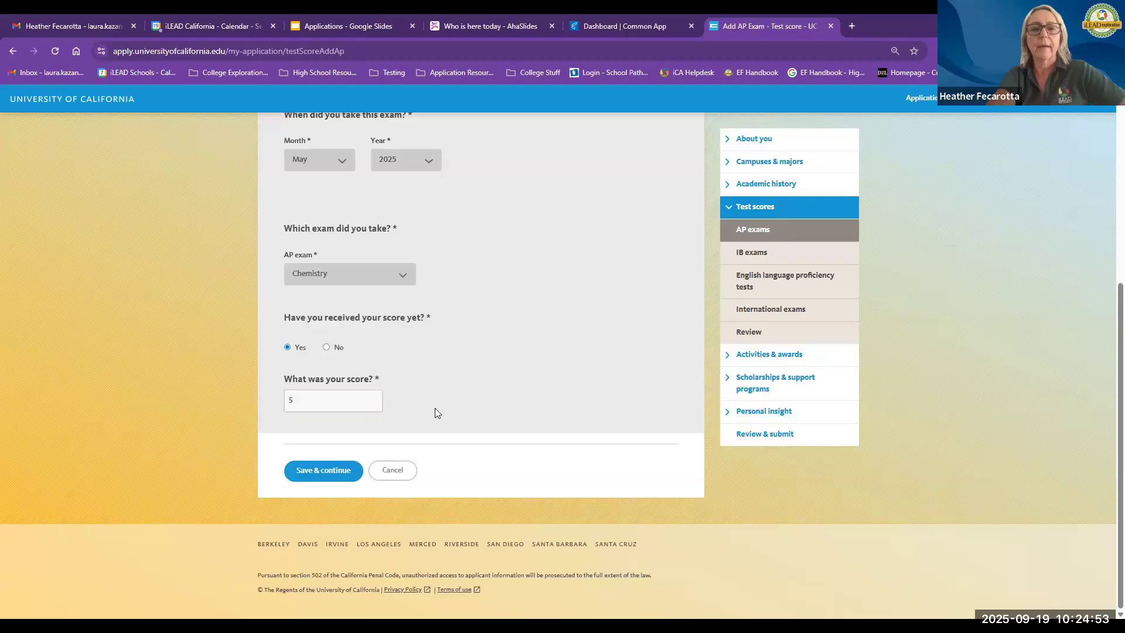
click(323, 469)
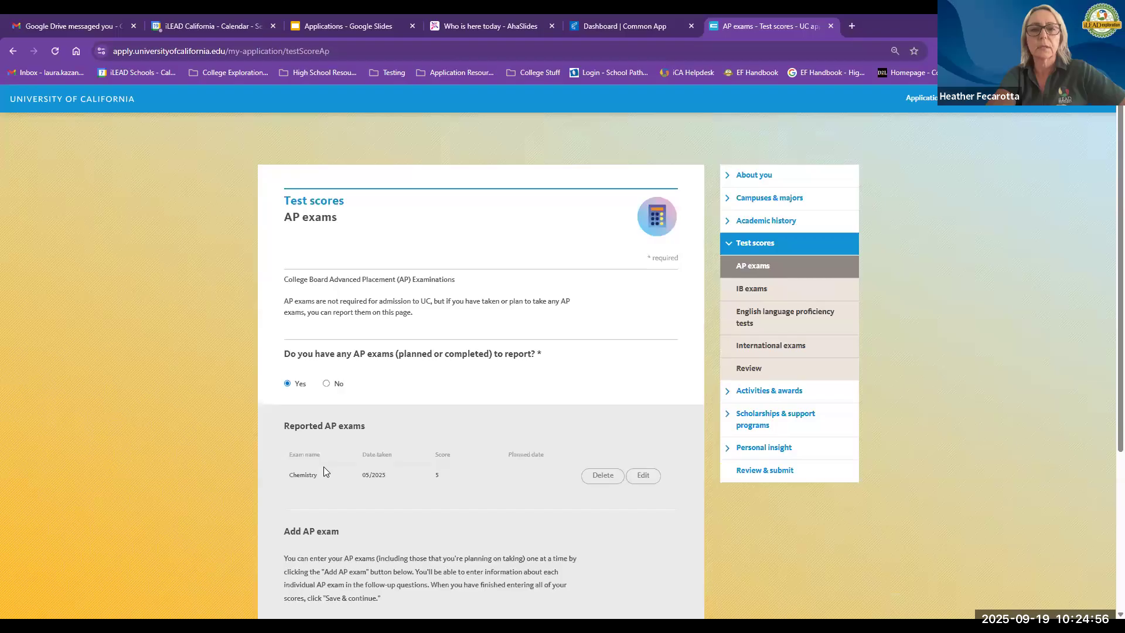
Step: Save the AP exams page and expand the Activities & awards section
scroll(323, 467, down, 2)
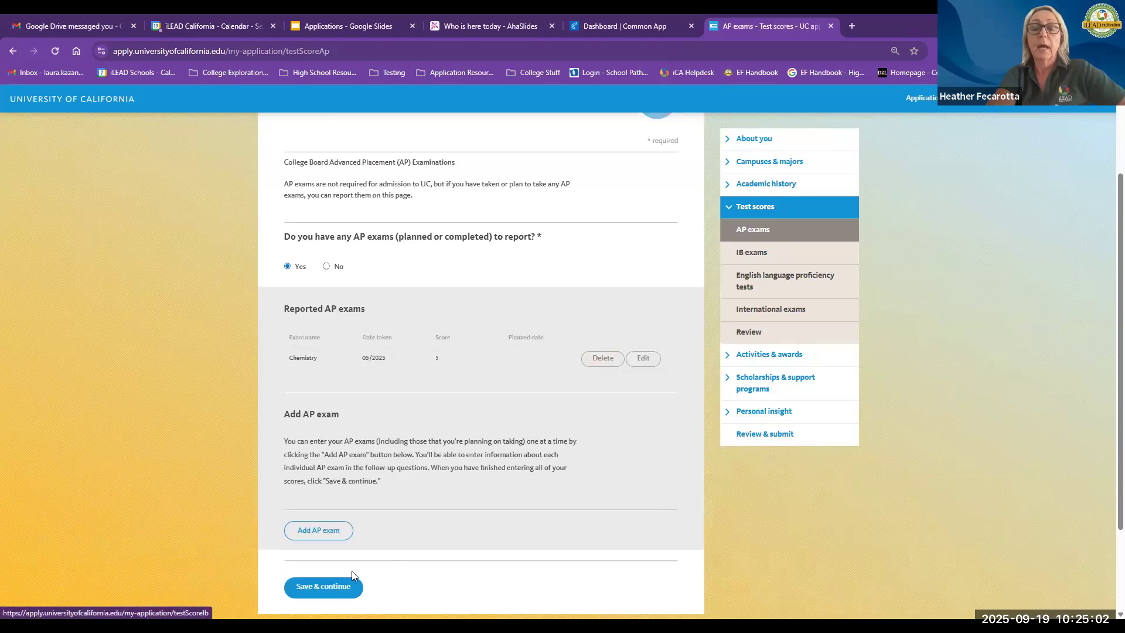
click(331, 585)
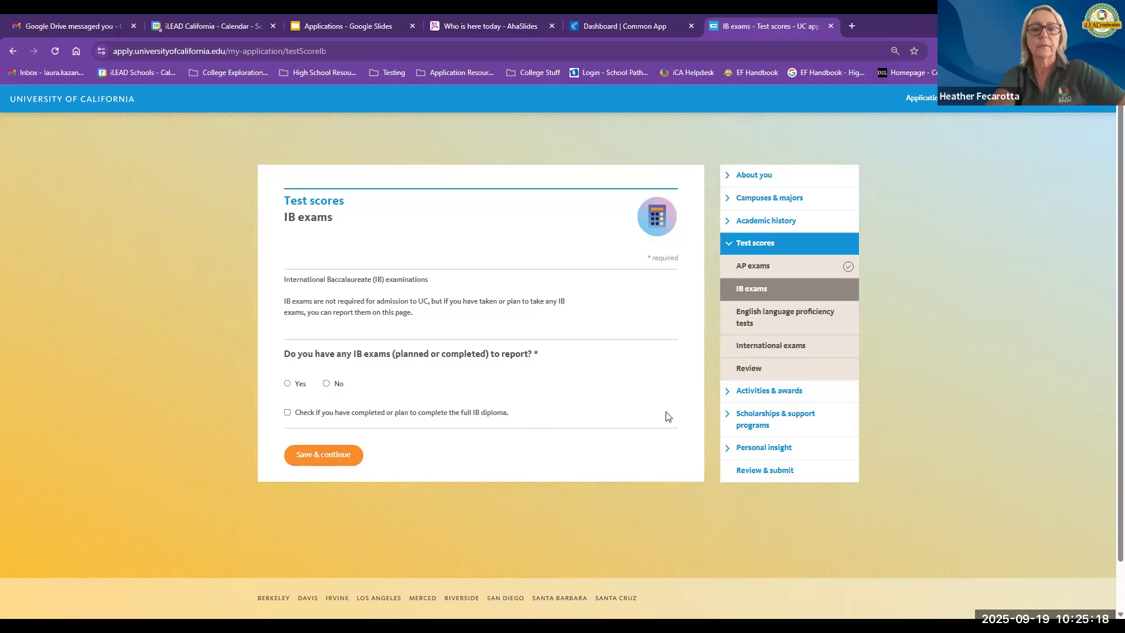
click(748, 391)
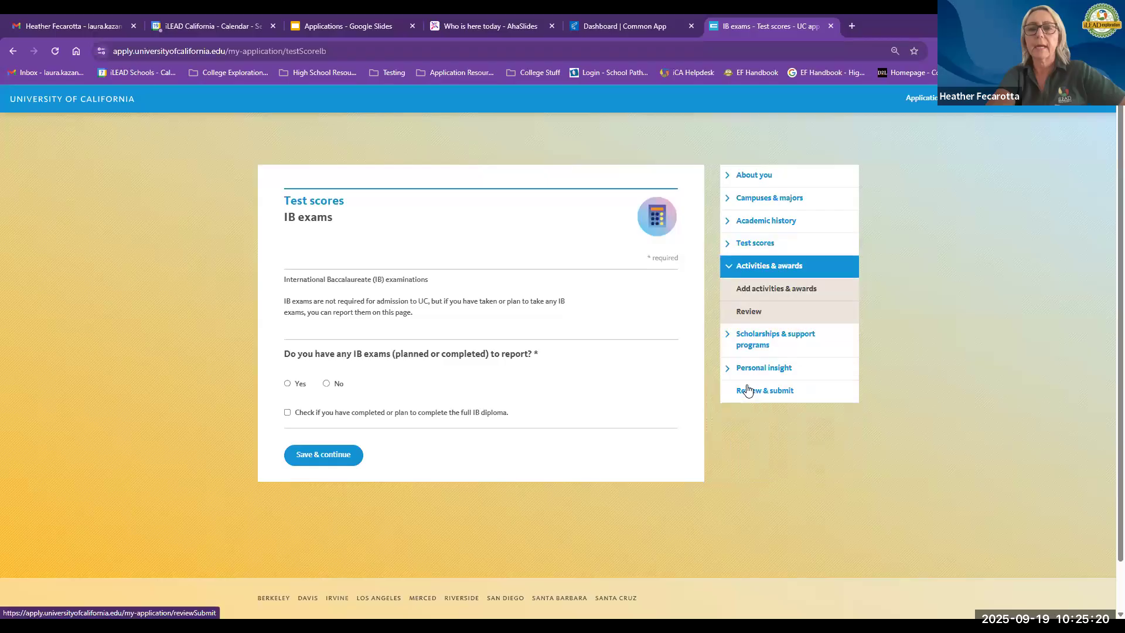
Step: Start adding a new activity or award and set its category to Award or honor
click(762, 288)
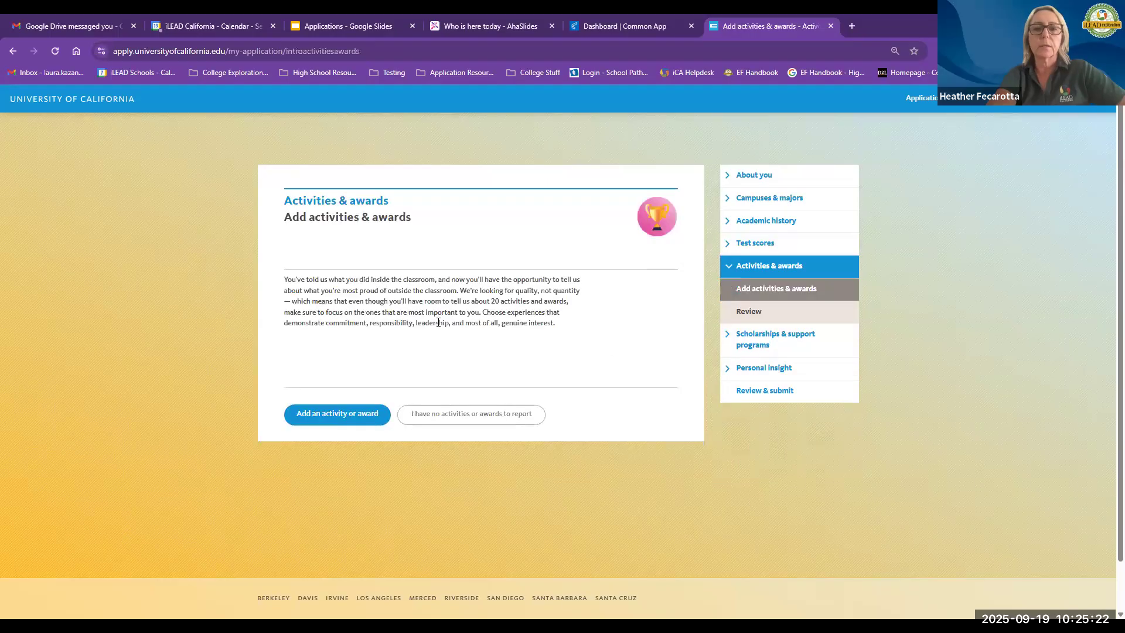
click(320, 416)
scroll(245, 367, down, 1)
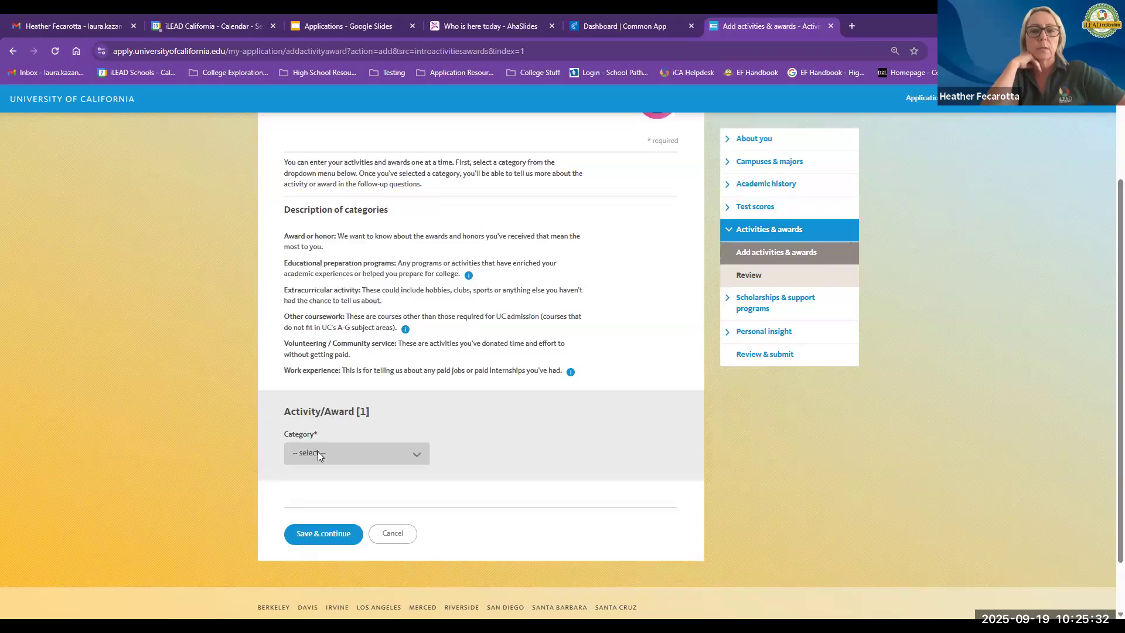
scroll(317, 454, down, 1)
click(334, 396)
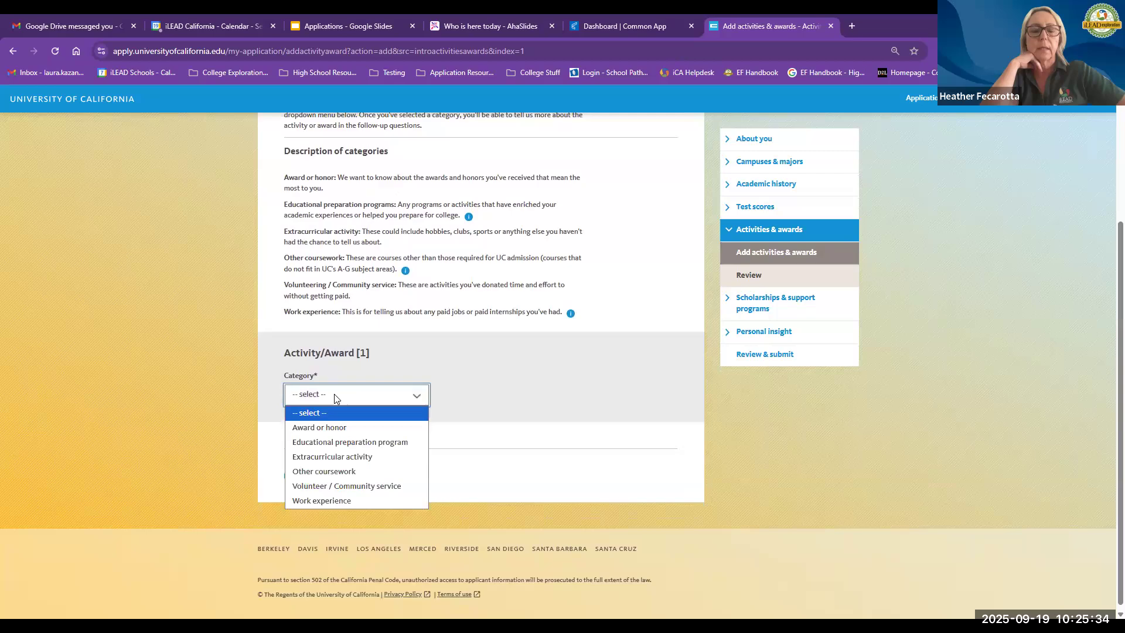
click(332, 428)
Step: Set the award's level of recognition to International and name it "Best human in the universe"
scroll(253, 468, down, 5)
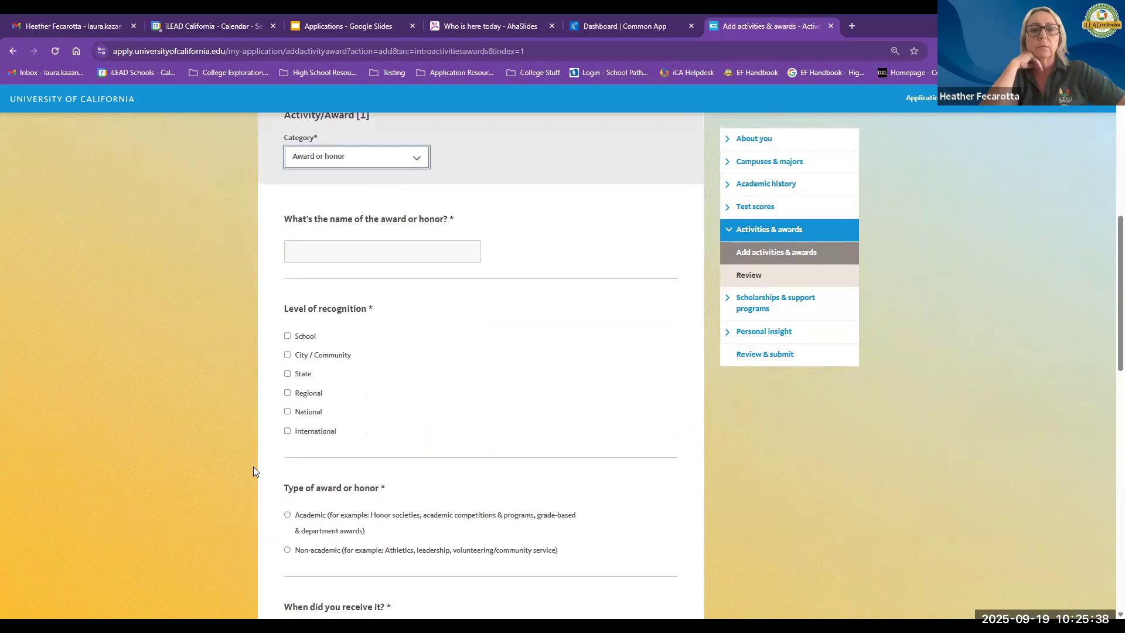
scroll(253, 466, down, 6)
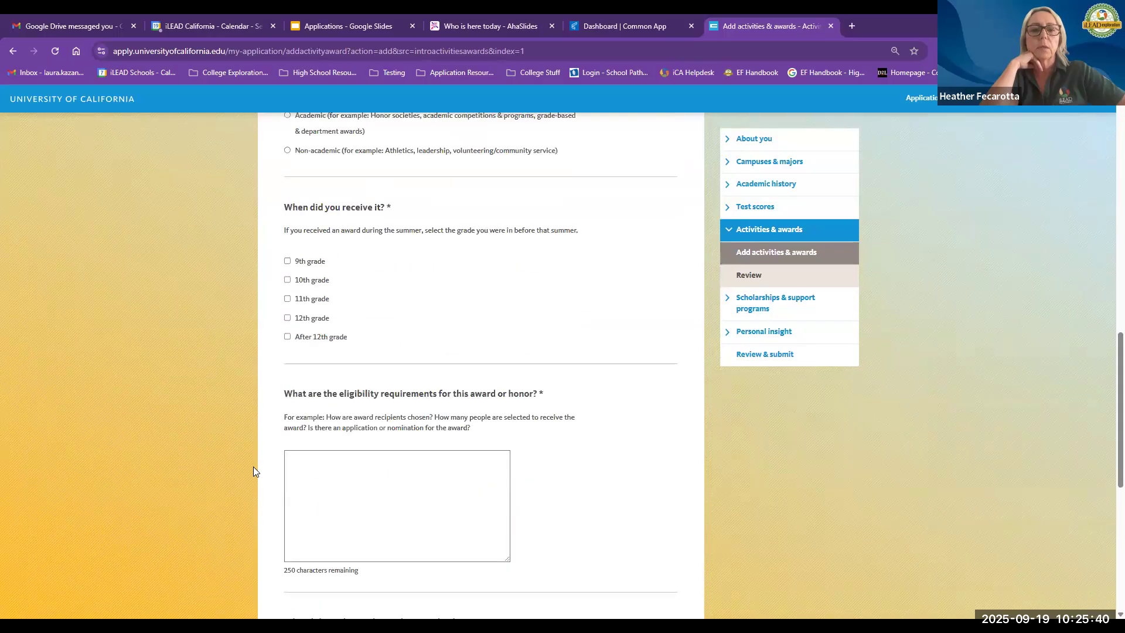
scroll(253, 466, down, 4)
scroll(254, 461, up, 5)
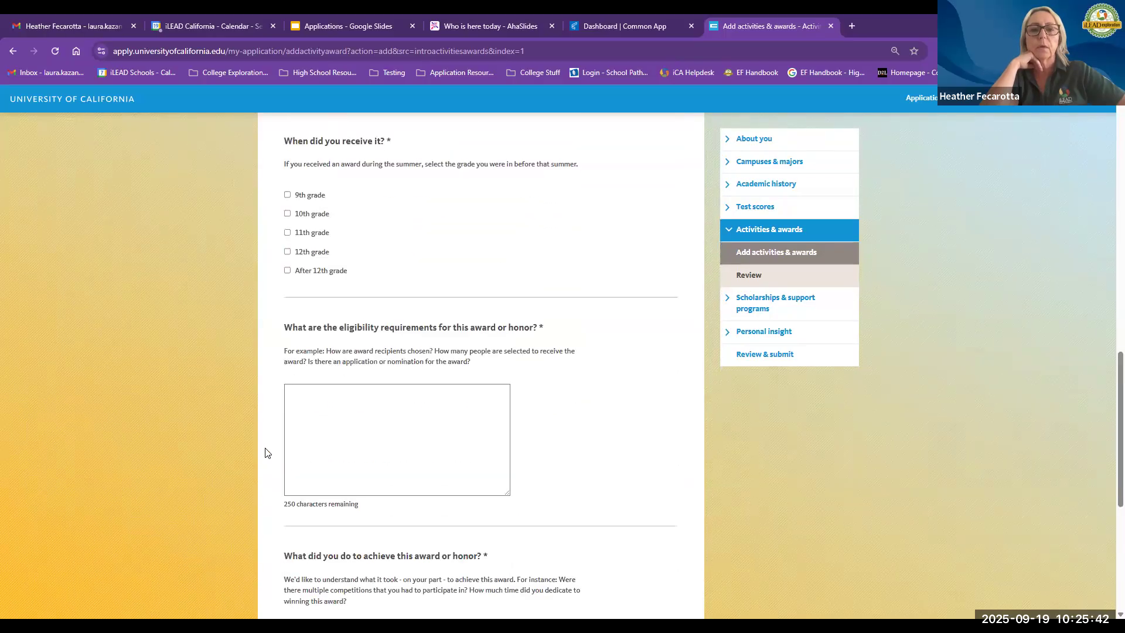
scroll(370, 299, up, 4)
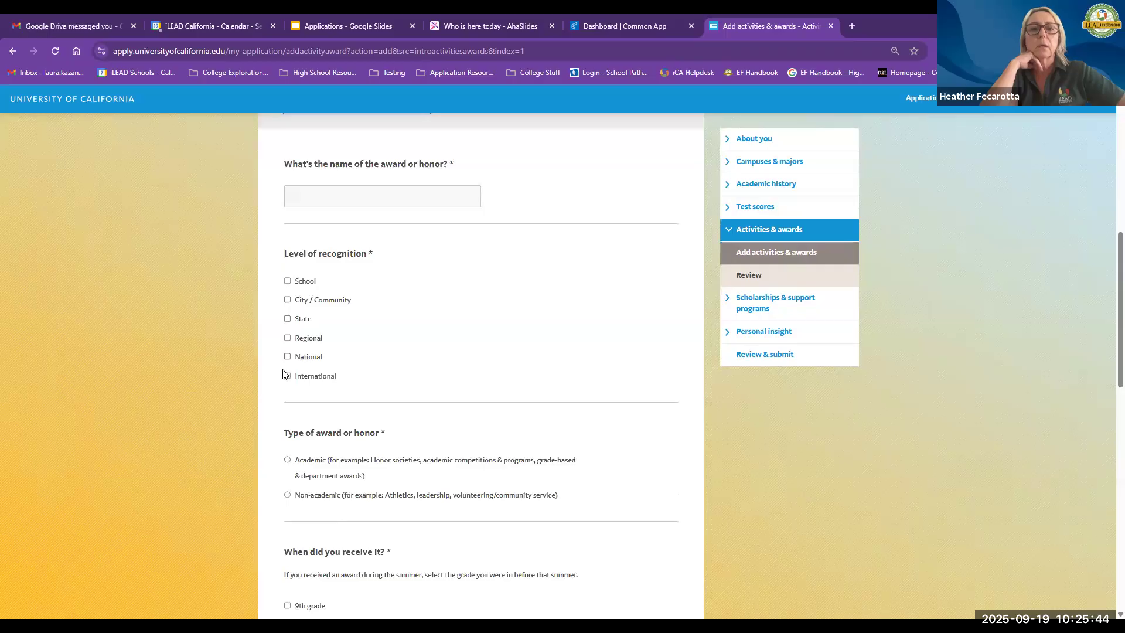
click(287, 376)
click(359, 195)
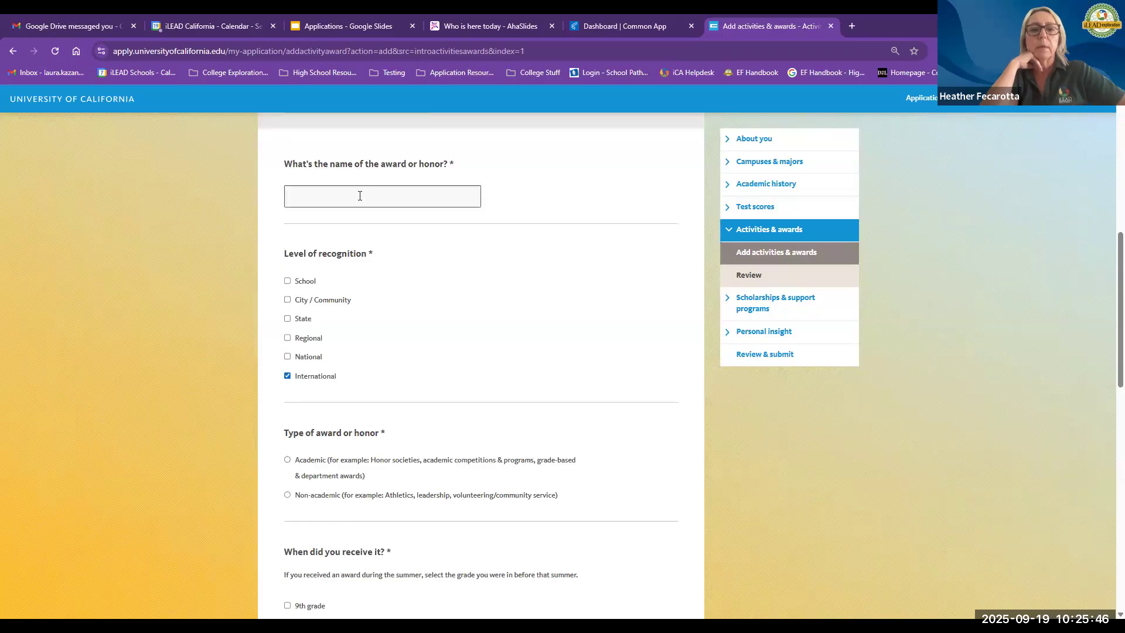
text(Best )
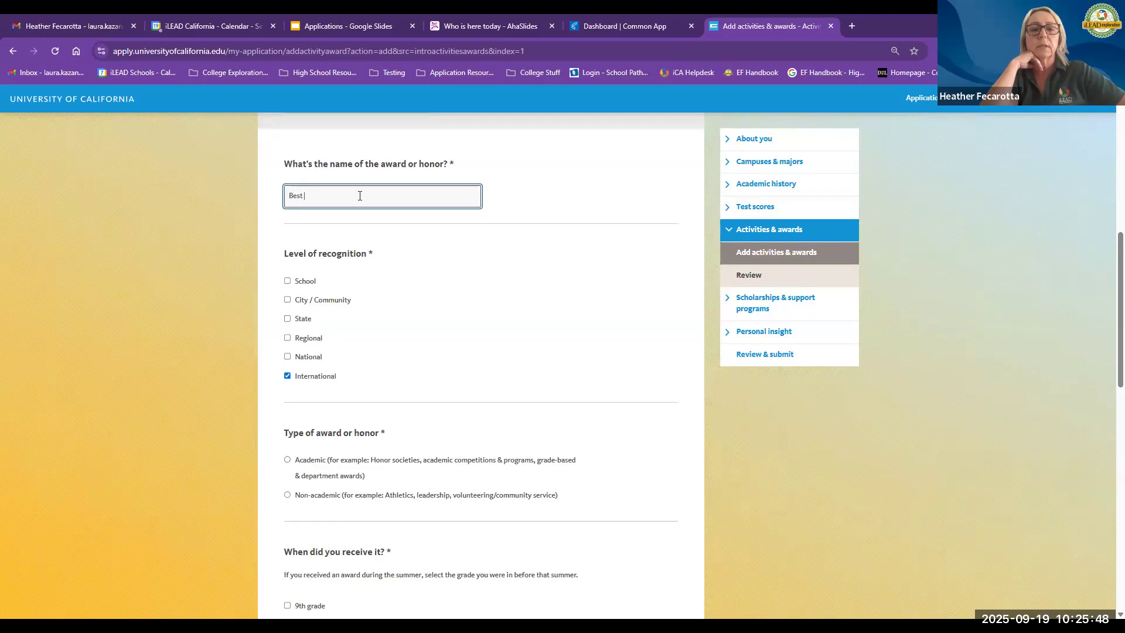
text(human in the universe)
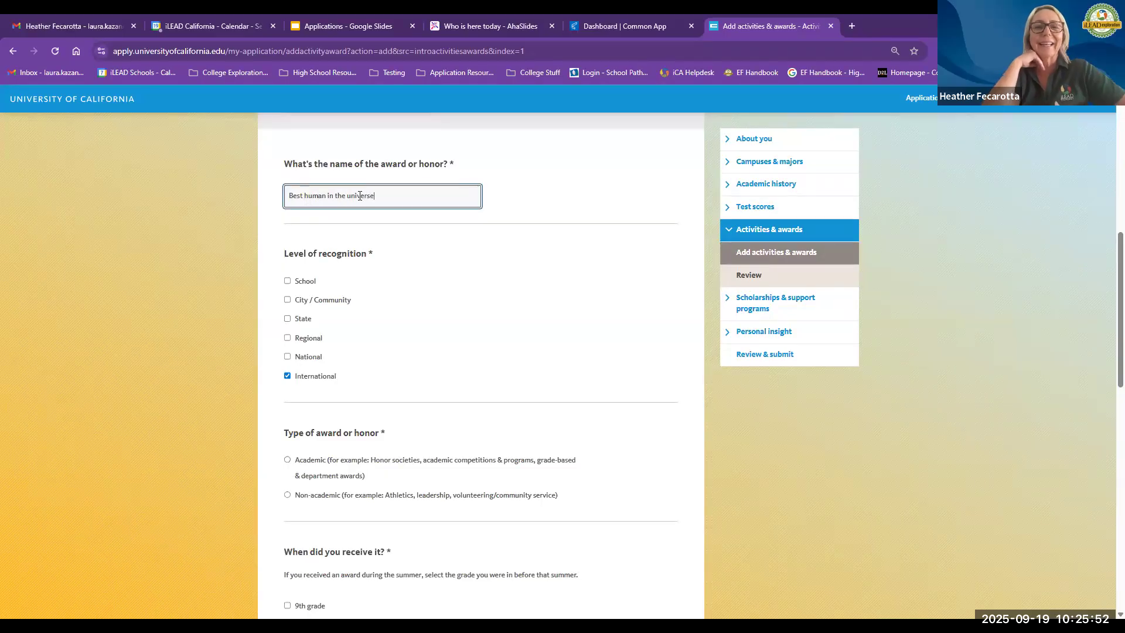
click(361, 222)
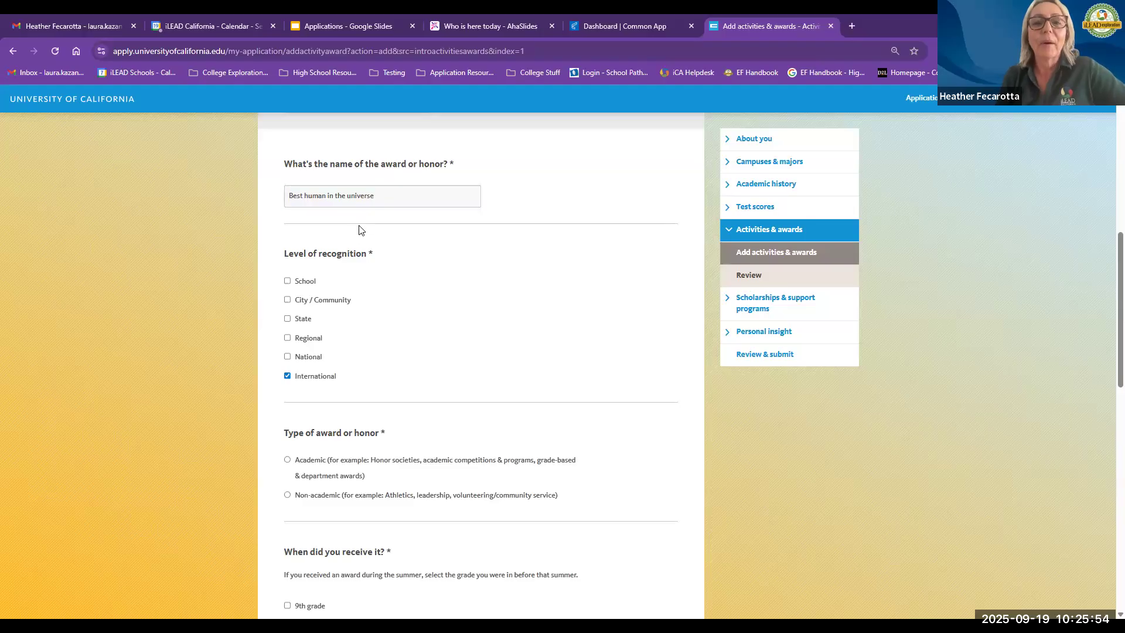
Step: Mark the award as non-academic and received in 11th grade
scroll(359, 389, down, 2)
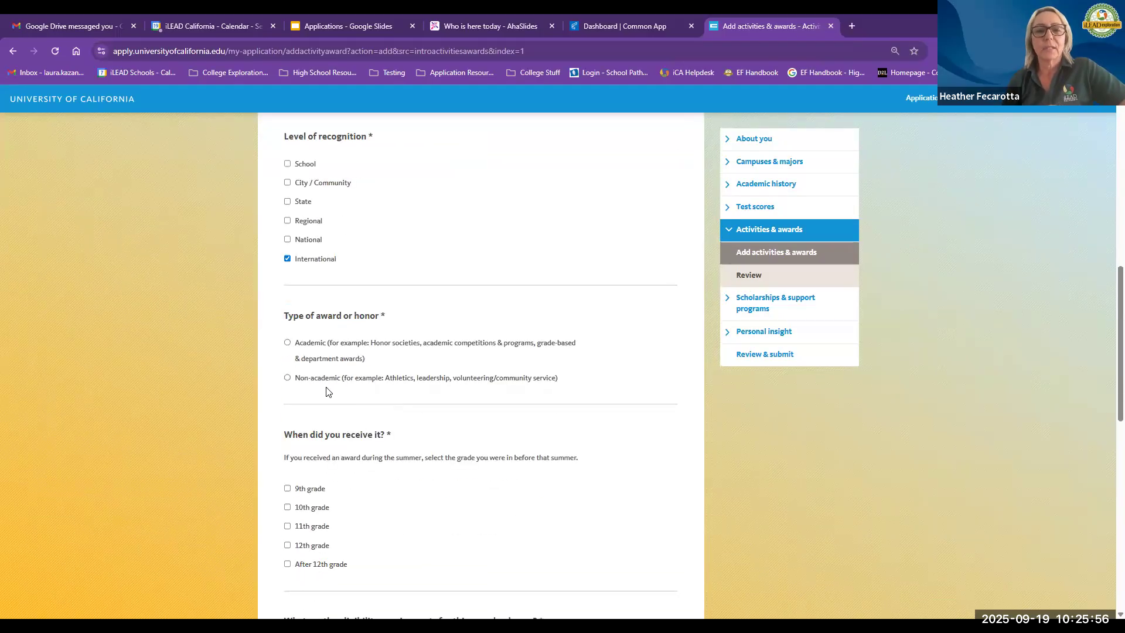
click(287, 378)
scroll(397, 413, down, 1)
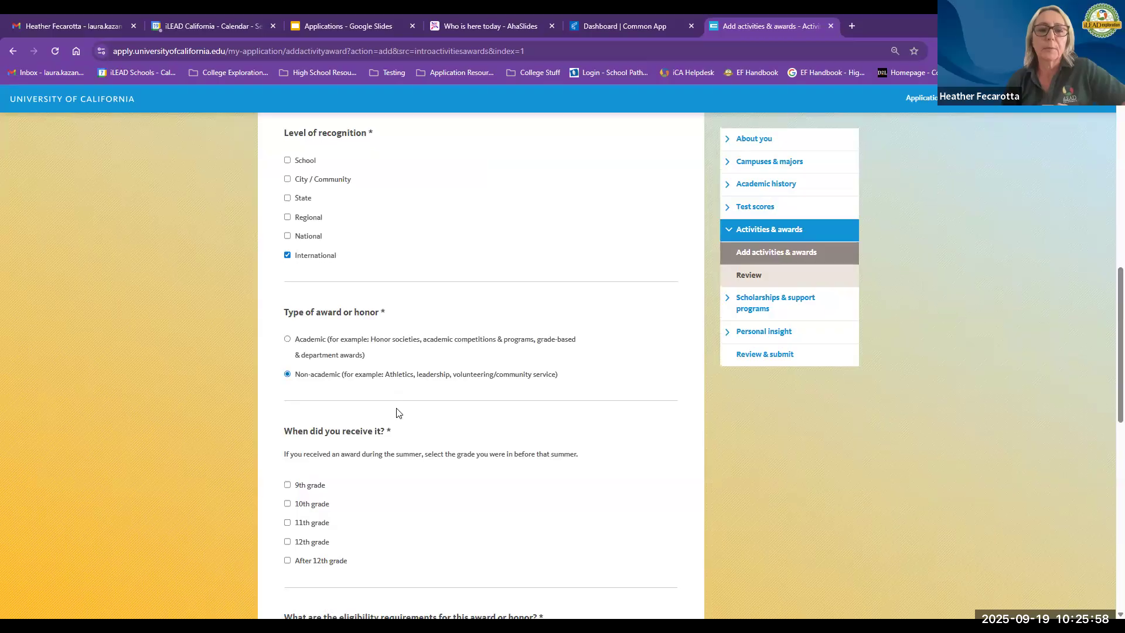
scroll(396, 413, down, 1)
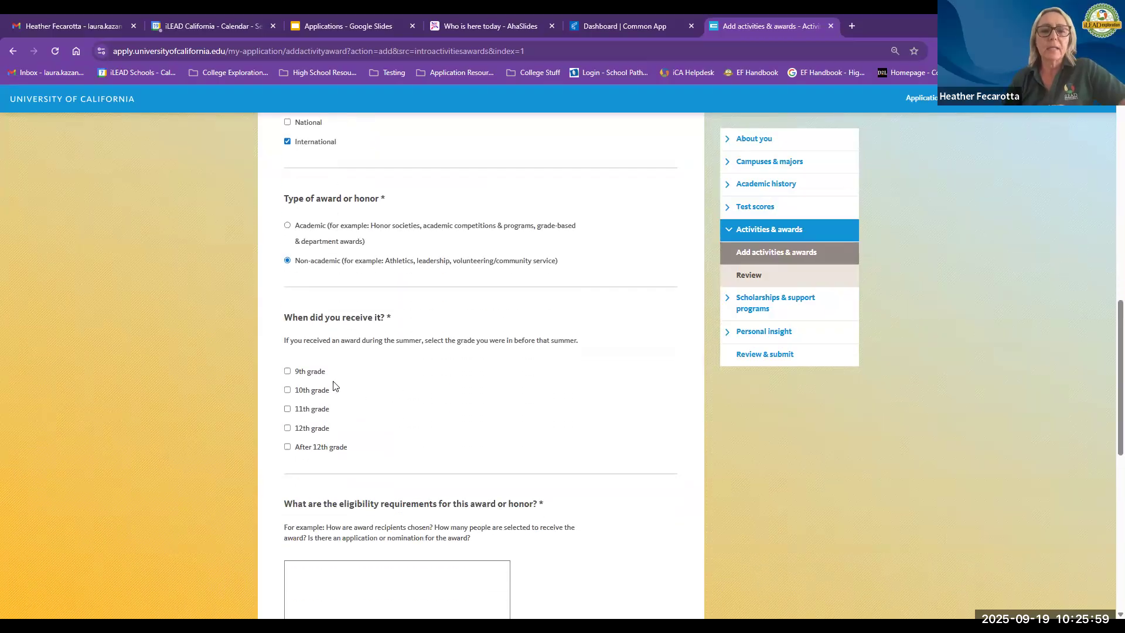
click(287, 408)
Step: Enter the eligibility requirements as "Being a totally awesome human in the universe of course!"
scroll(403, 431, down, 2)
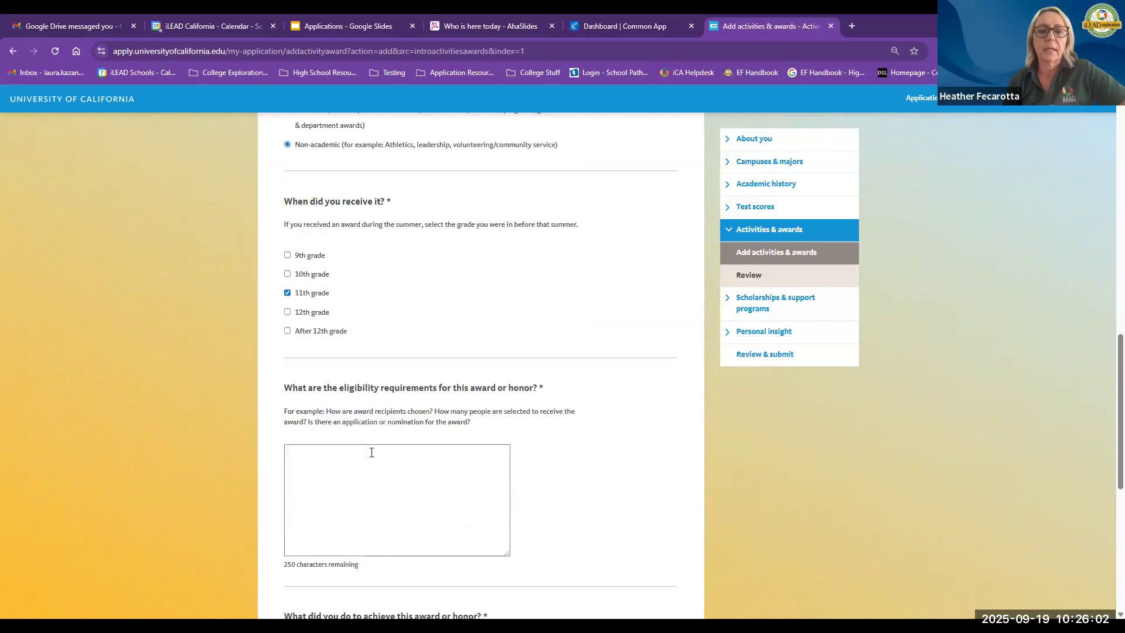
click(369, 453)
text(Being a)
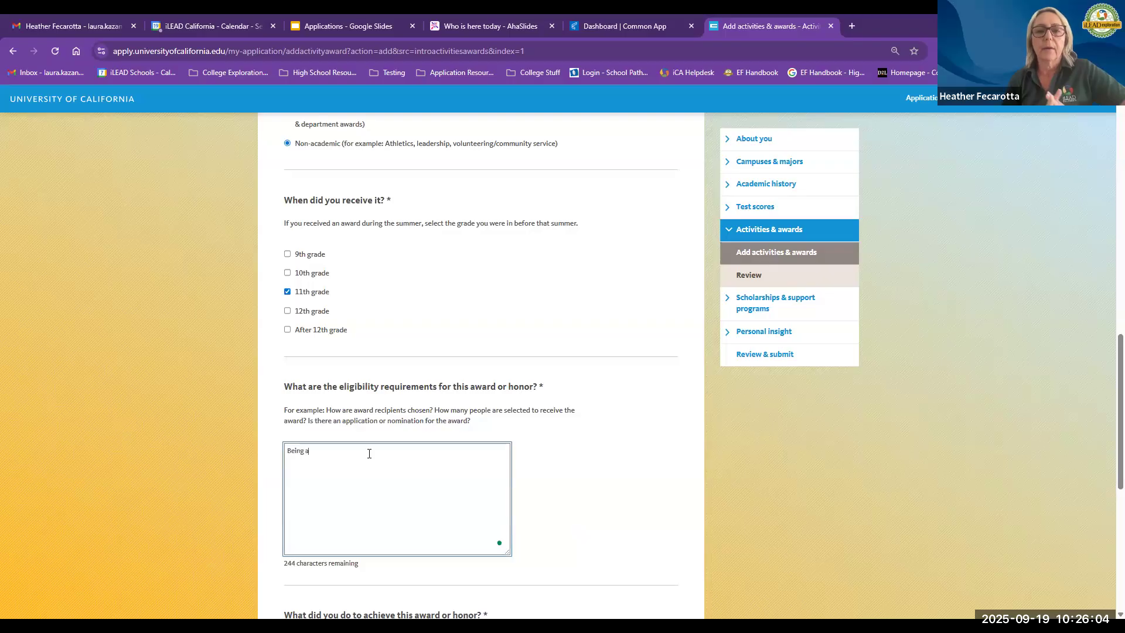
text( totally awe)
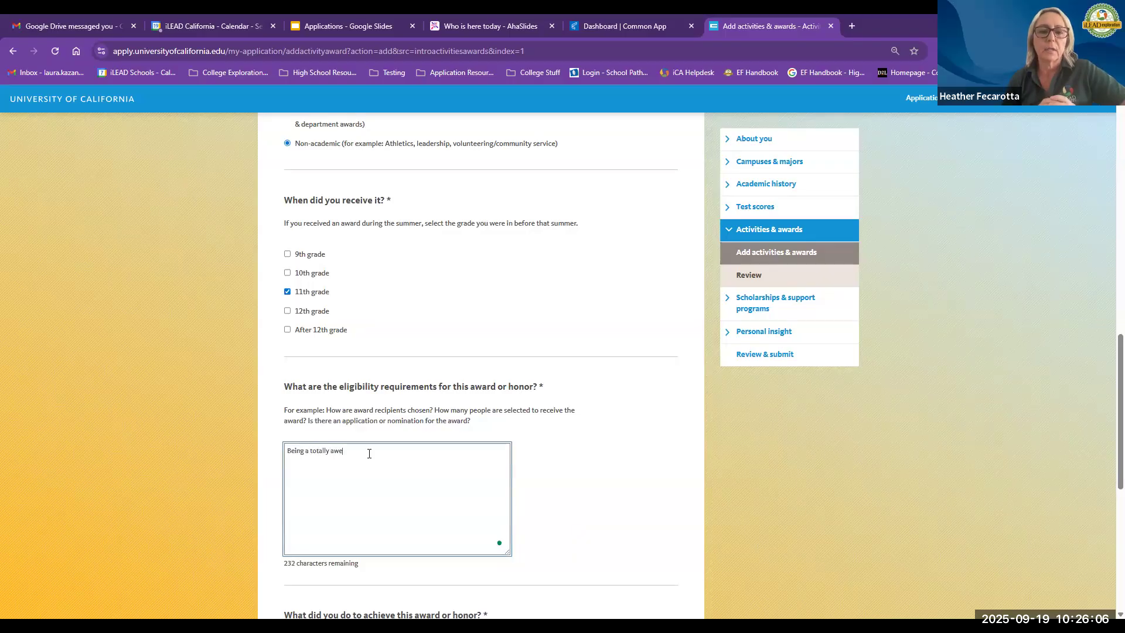
text(some human in)
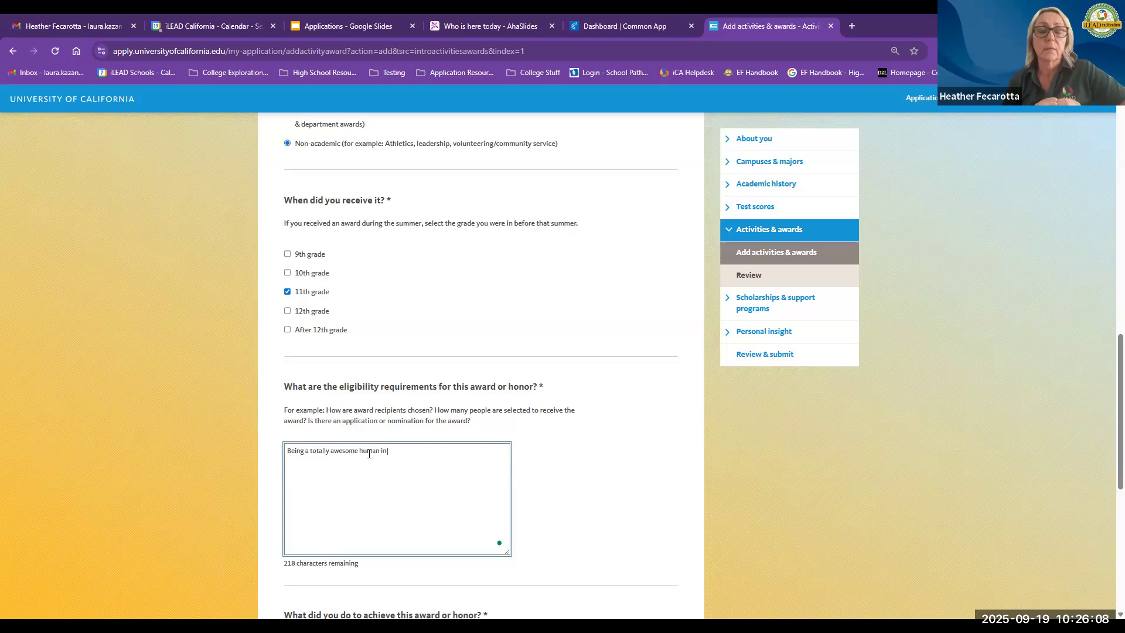
text( the universe of course!)
Step: Describe what was done to achieve the award as "Did great human things!"
scroll(369, 456, down, 4)
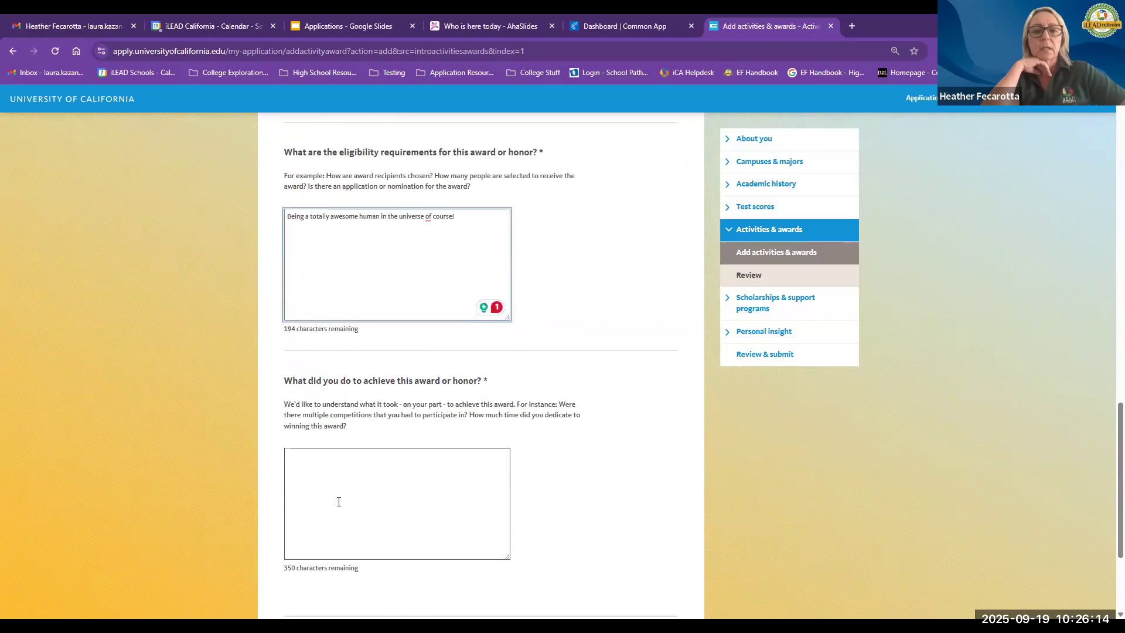
click(339, 502)
text(Did gre)
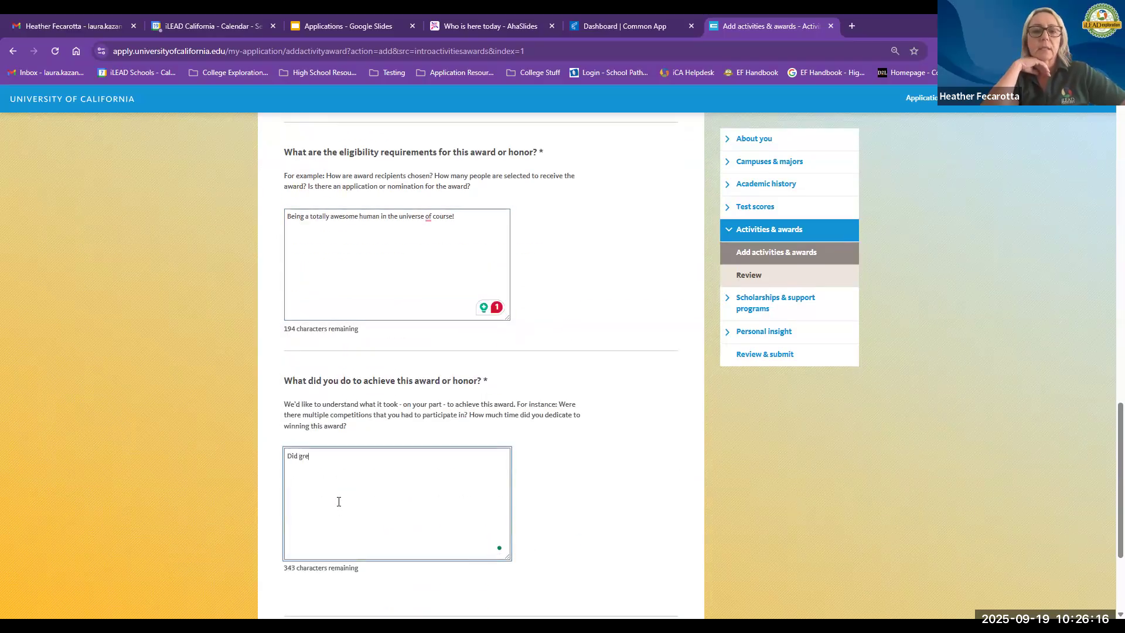
text(at hum)
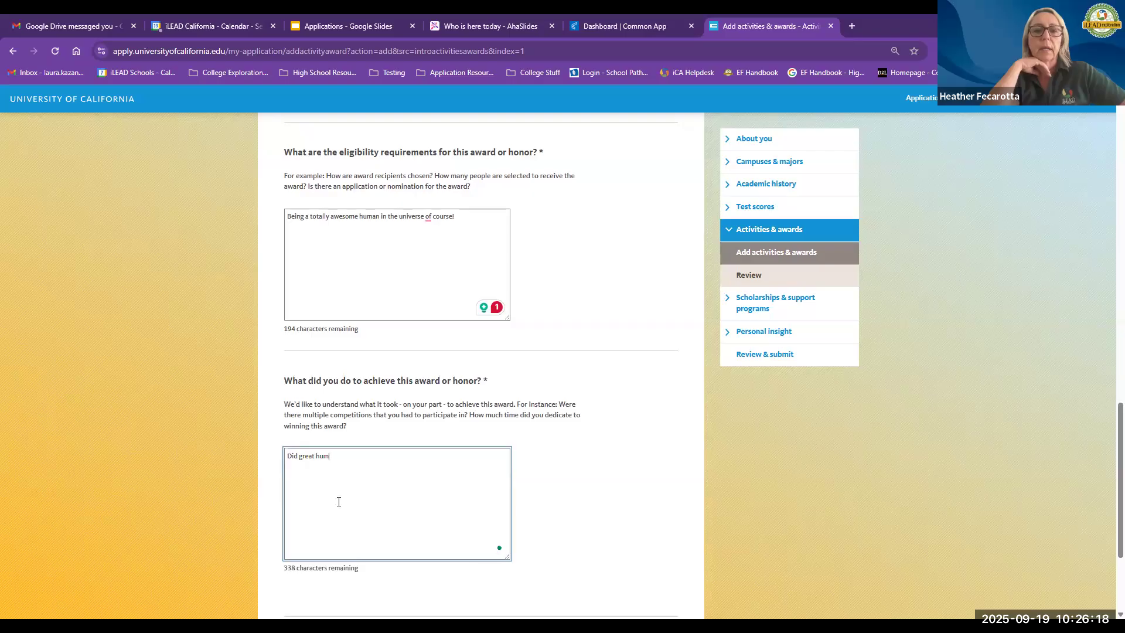
text(an things!)
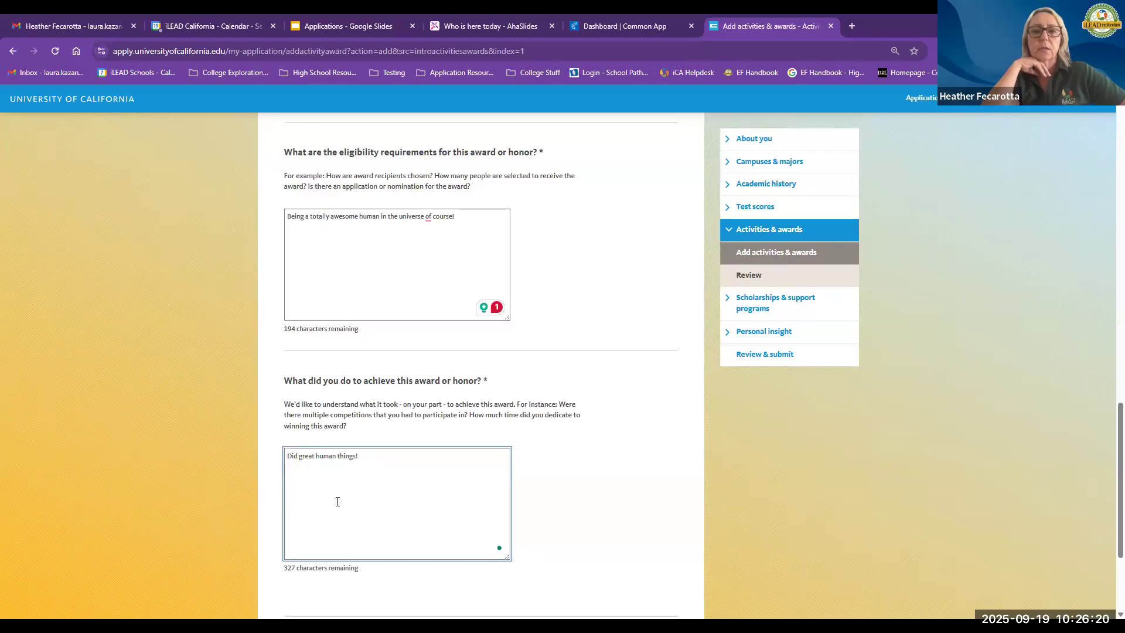
Step: Point out the remaining-character counts under both answers and also mark 10th grade as when the award was received
scroll(336, 498, down, 2)
scroll(326, 481, up, 1)
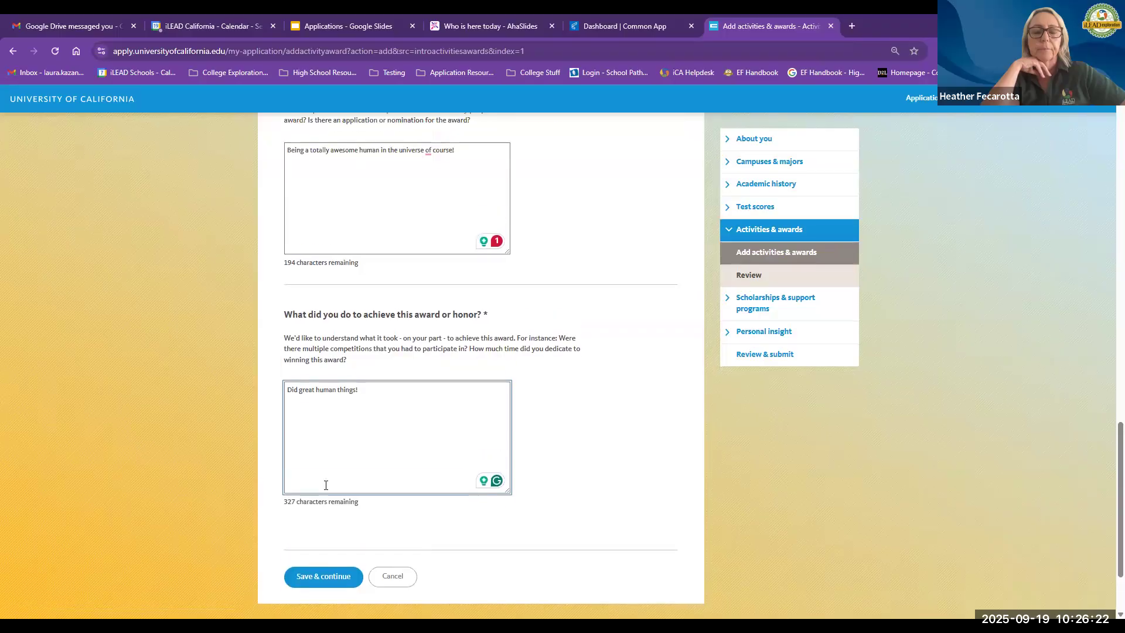
drag(365, 511, 286, 516)
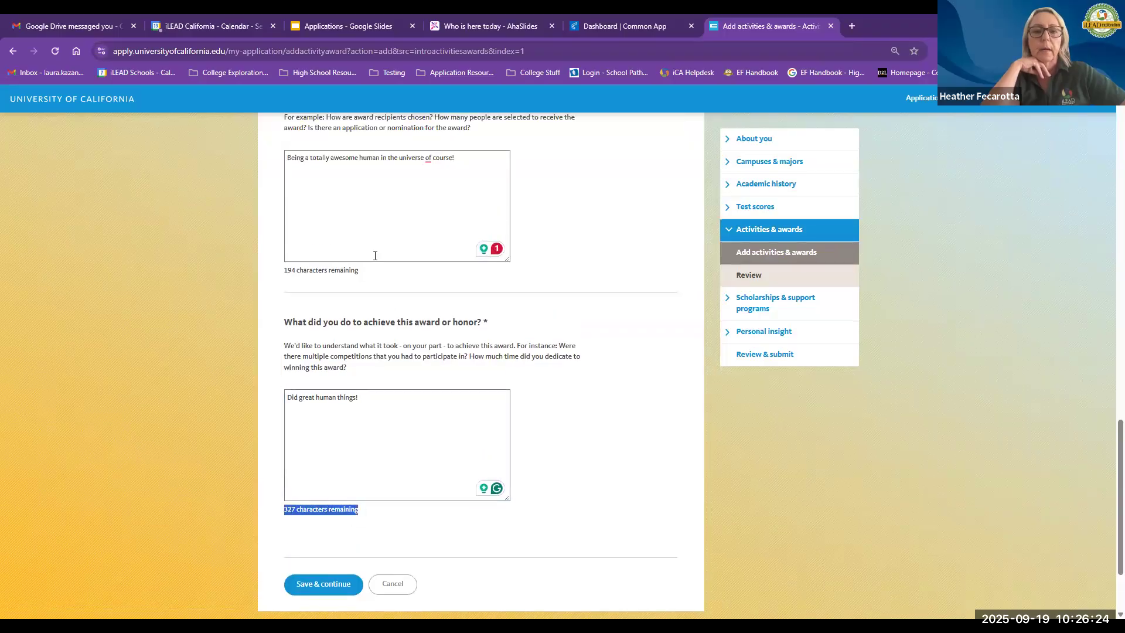
drag(358, 270, 283, 273)
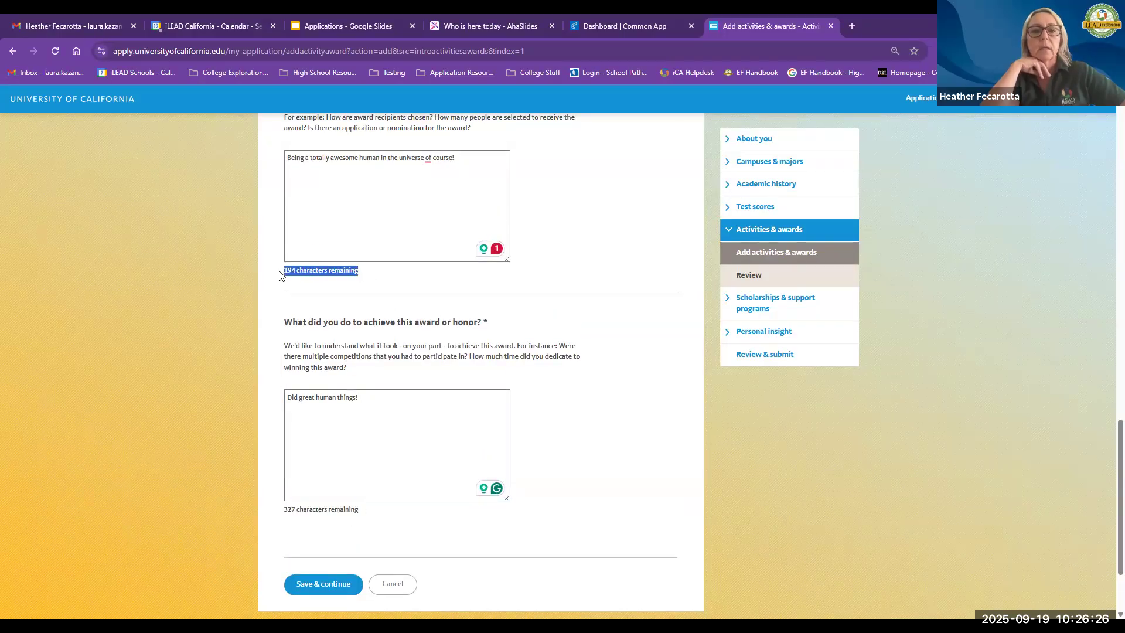
scroll(323, 350, up, 3)
scroll(323, 351, up, 1)
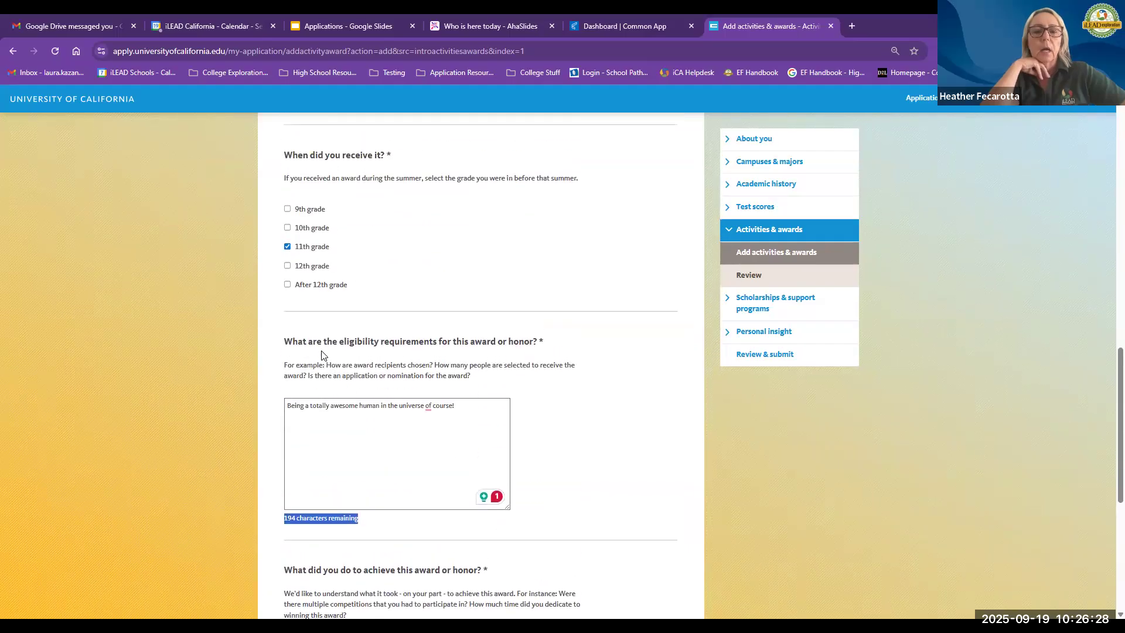
click(287, 273)
Step: Save the award entry and return to the activities list
scroll(344, 346, up, 4)
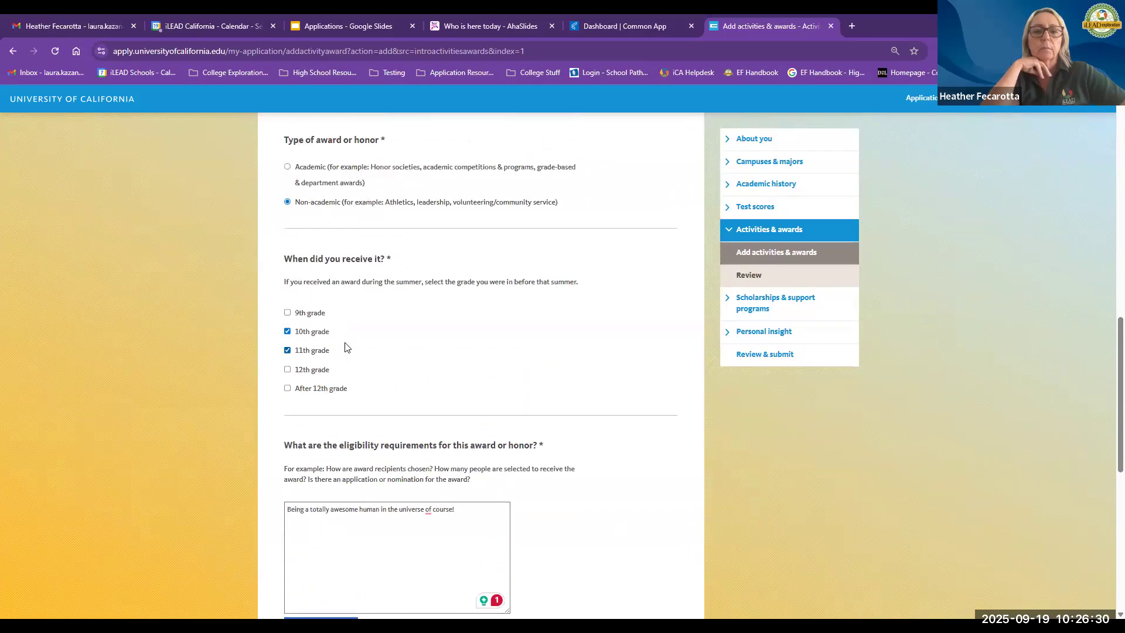
scroll(345, 346, down, 10)
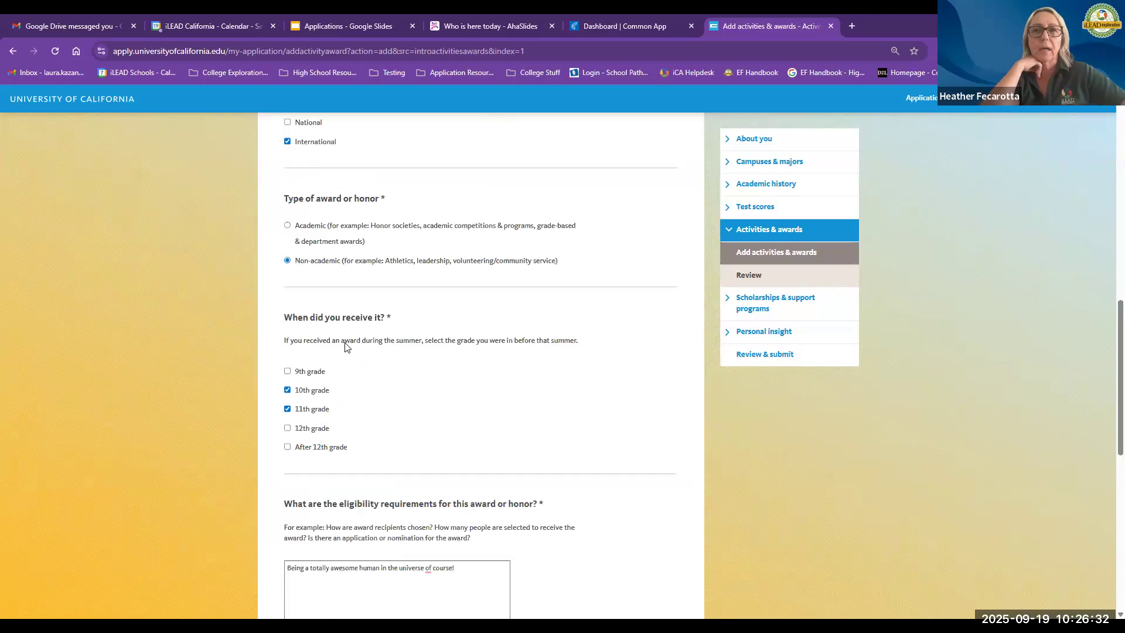
click(324, 466)
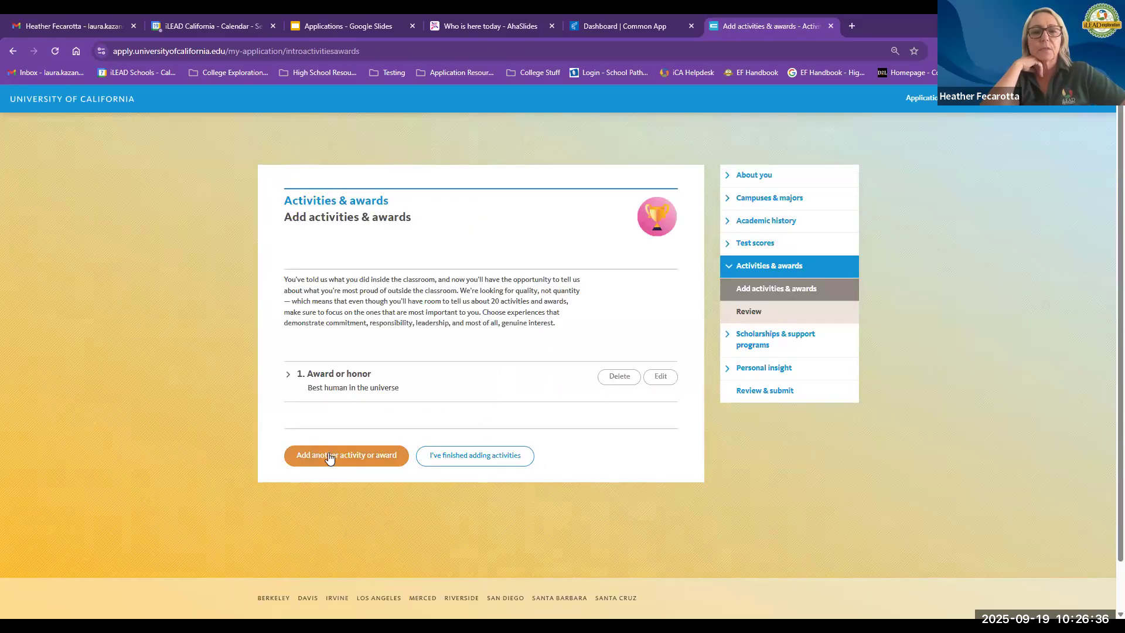
Step: Add another activity and set its category to Extracurricular activity
click(329, 457)
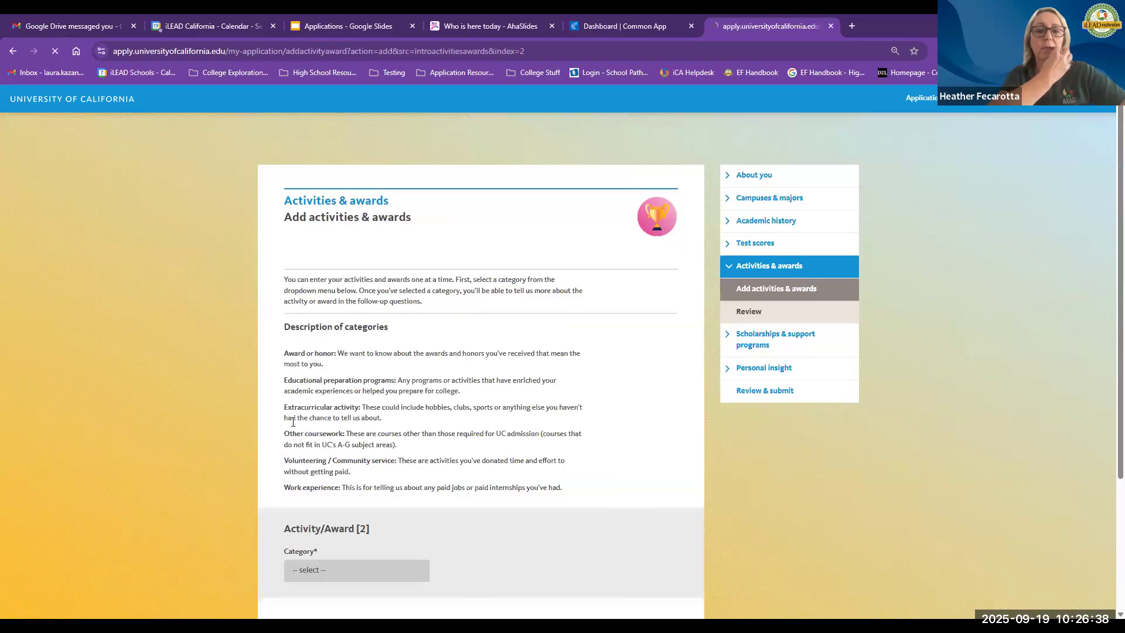
scroll(311, 402, down, 1)
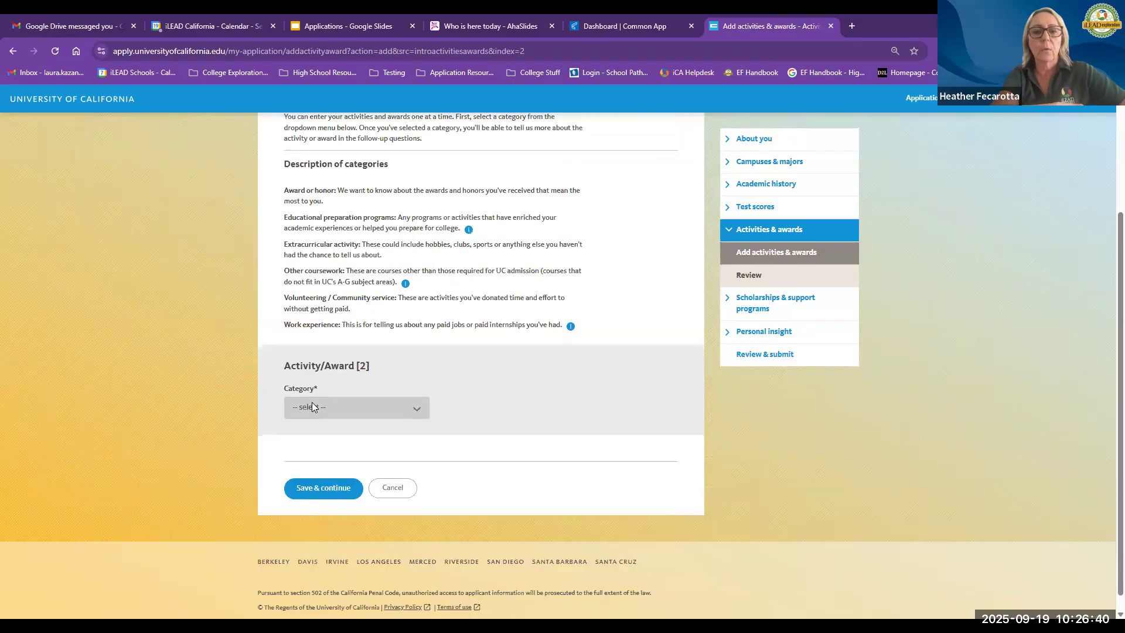
click(311, 402)
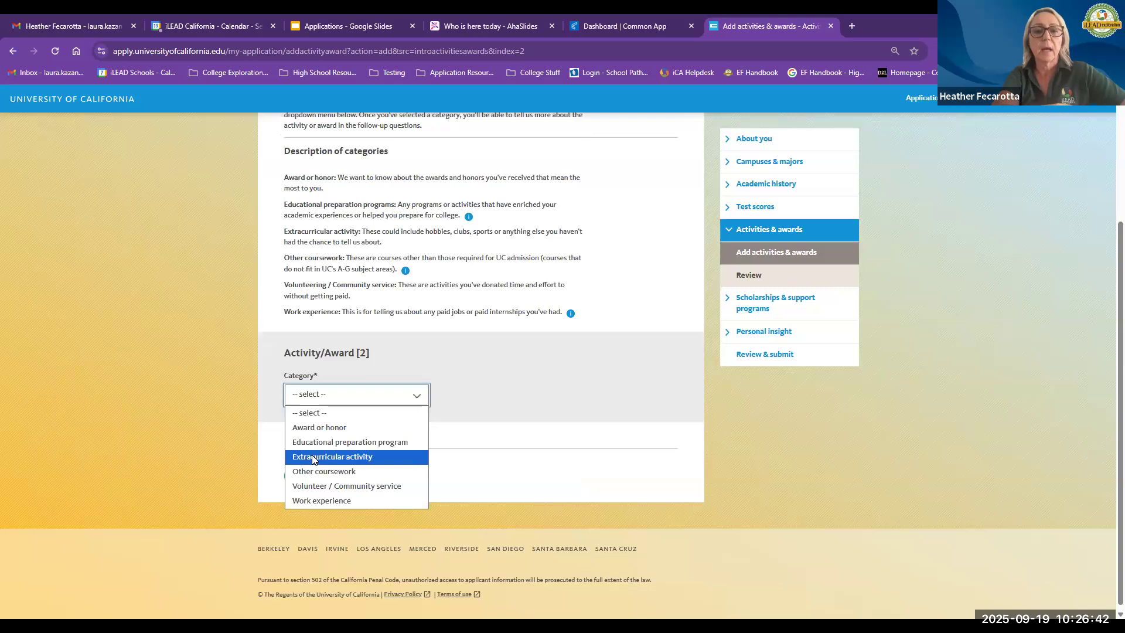
click(313, 457)
Step: Name the activity "Air gliding"
click(311, 472)
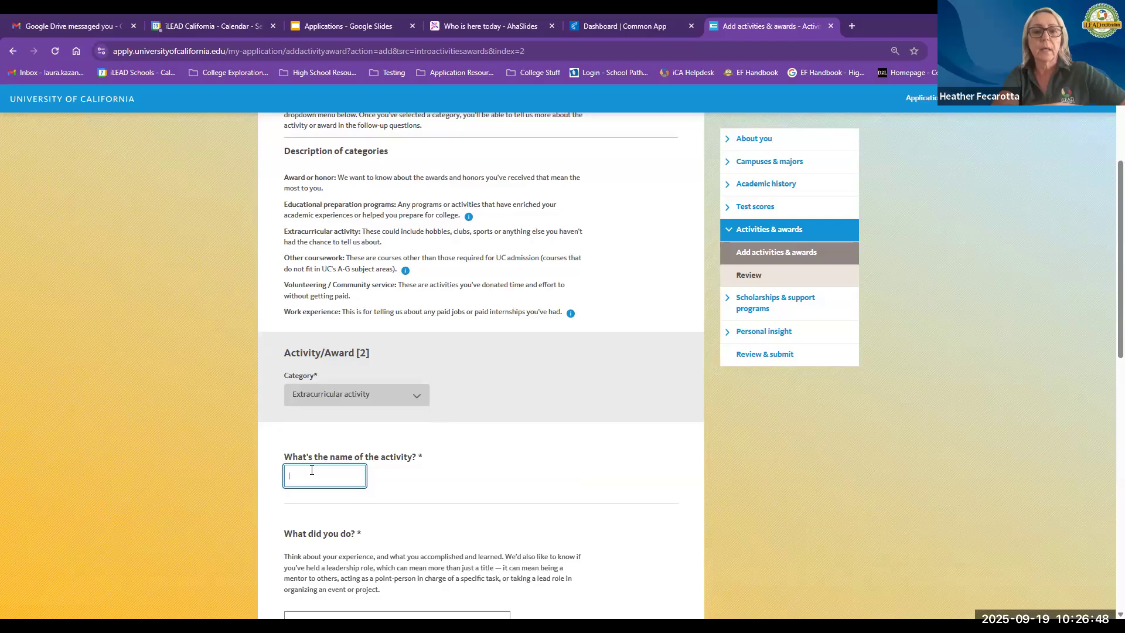
text(Air gliding)
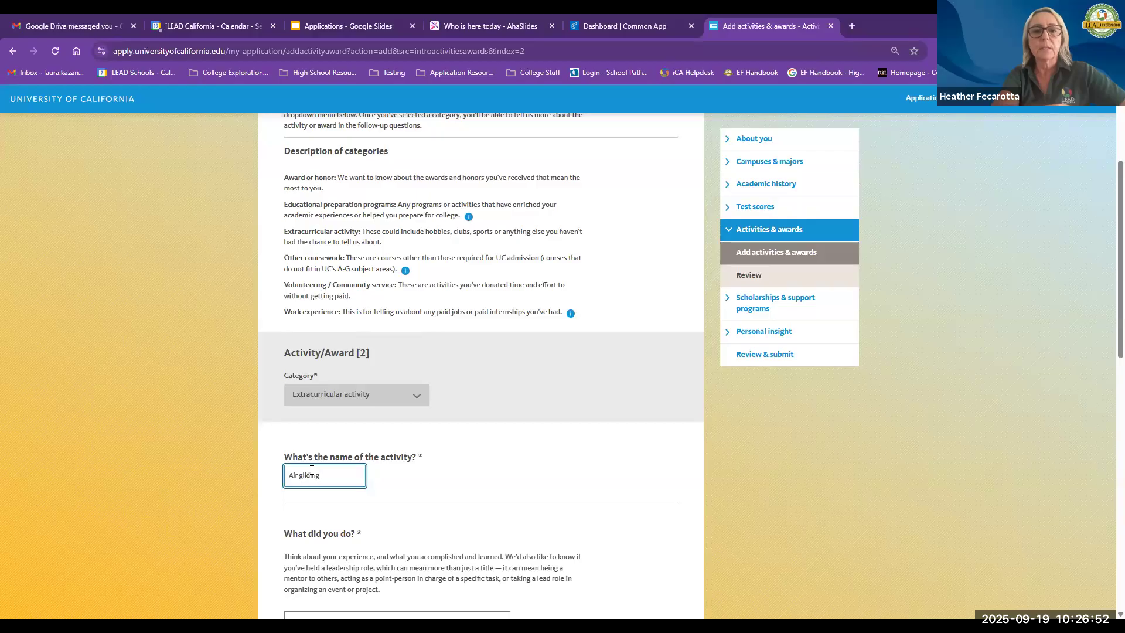
Step: Describe what was done in the activity as "Glided in the air"
scroll(325, 465, down, 3)
click(324, 465)
text(G)
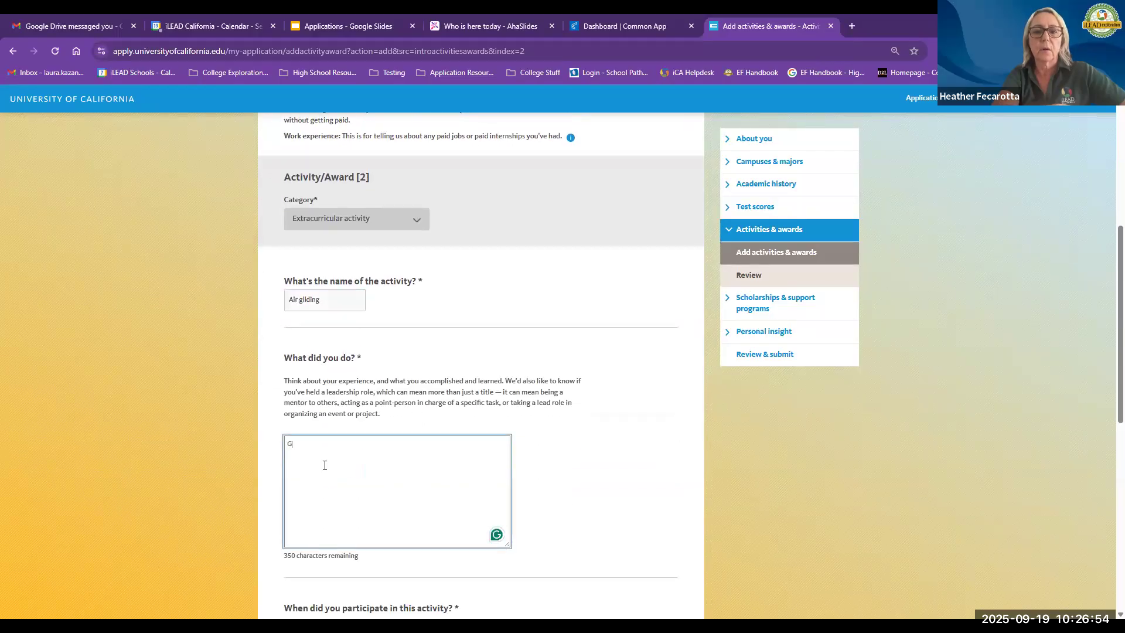
text(lided in the air)
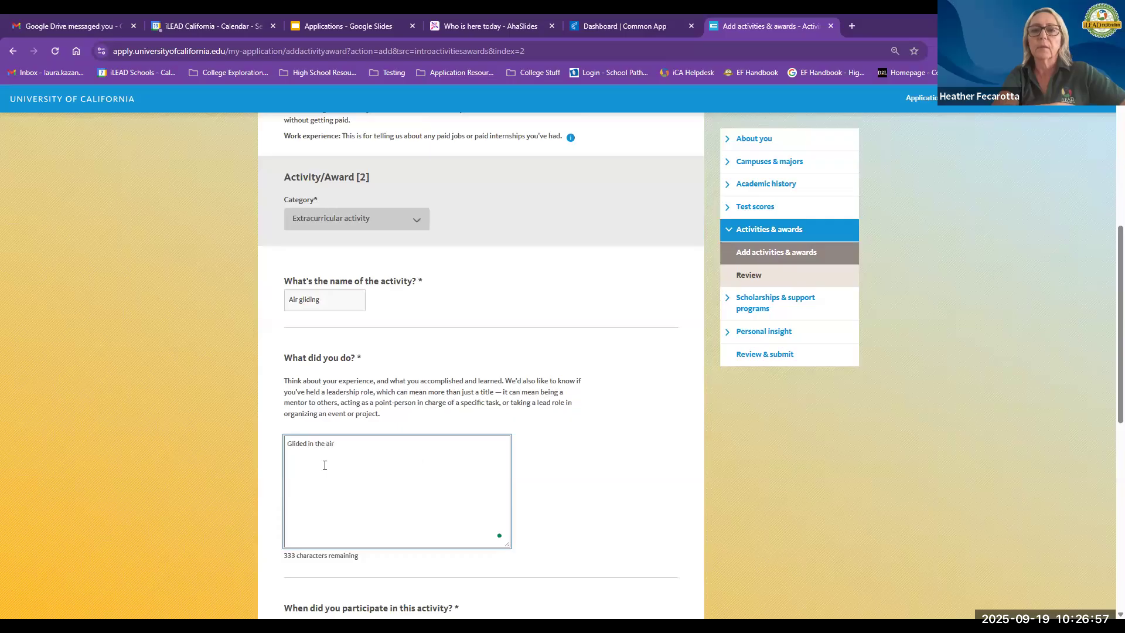
Step: Mark 9th, 10th, 11th and 12th grade as the grades of participation in the activity
scroll(324, 464, down, 4)
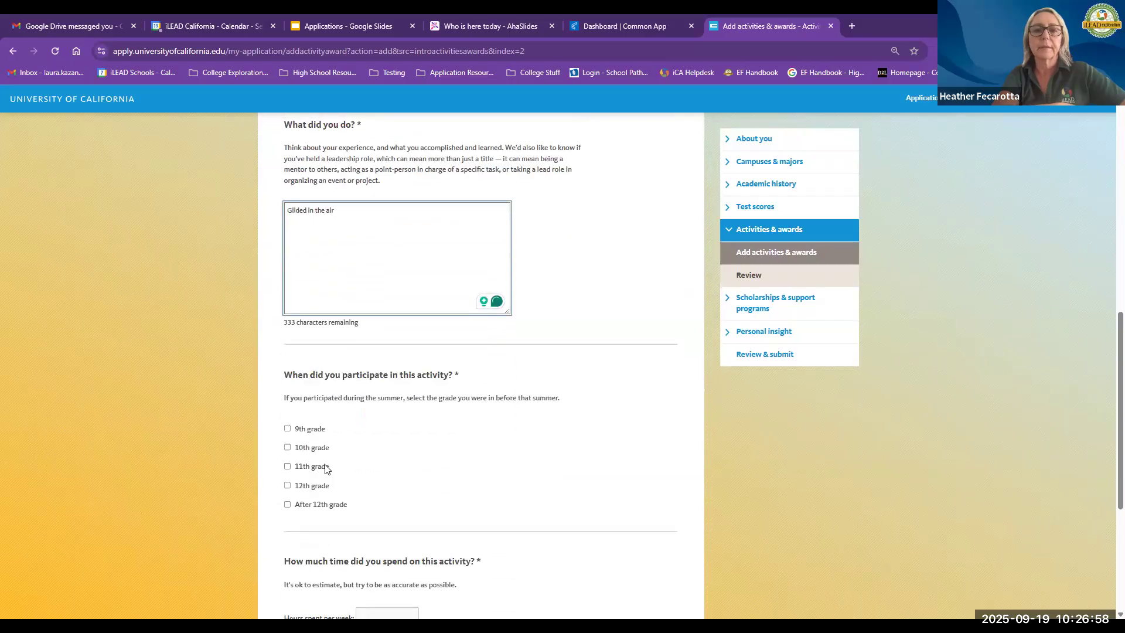
click(288, 429)
click(287, 446)
click(287, 466)
click(287, 484)
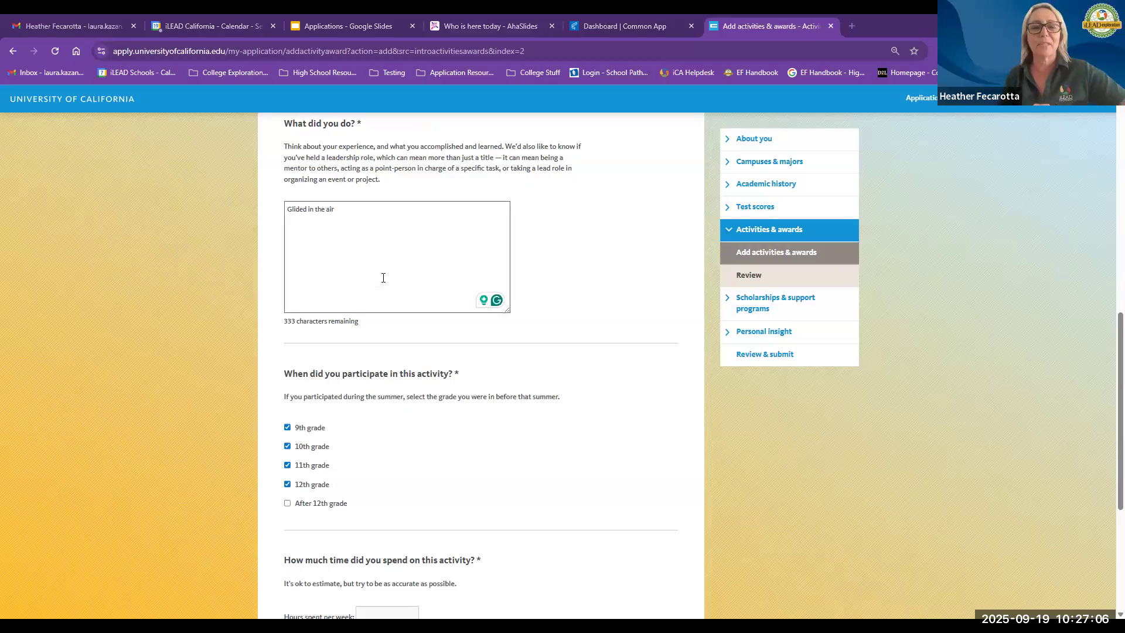
scroll(361, 214, up, 3)
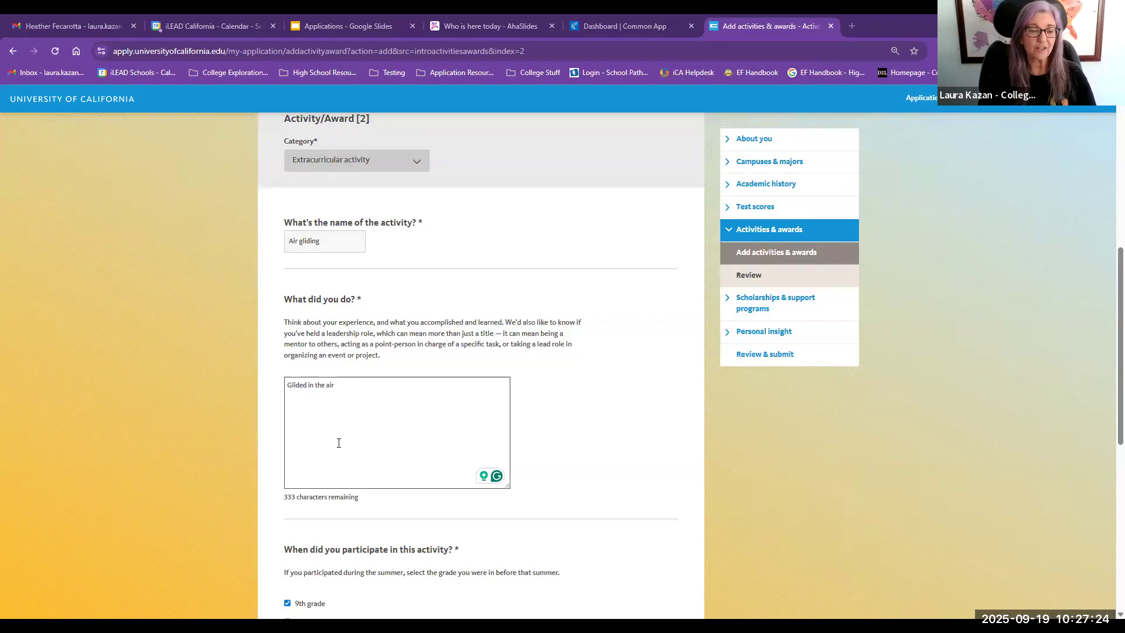
key(ctrl+a)
click(310, 507)
double_click(310, 499)
click(309, 499)
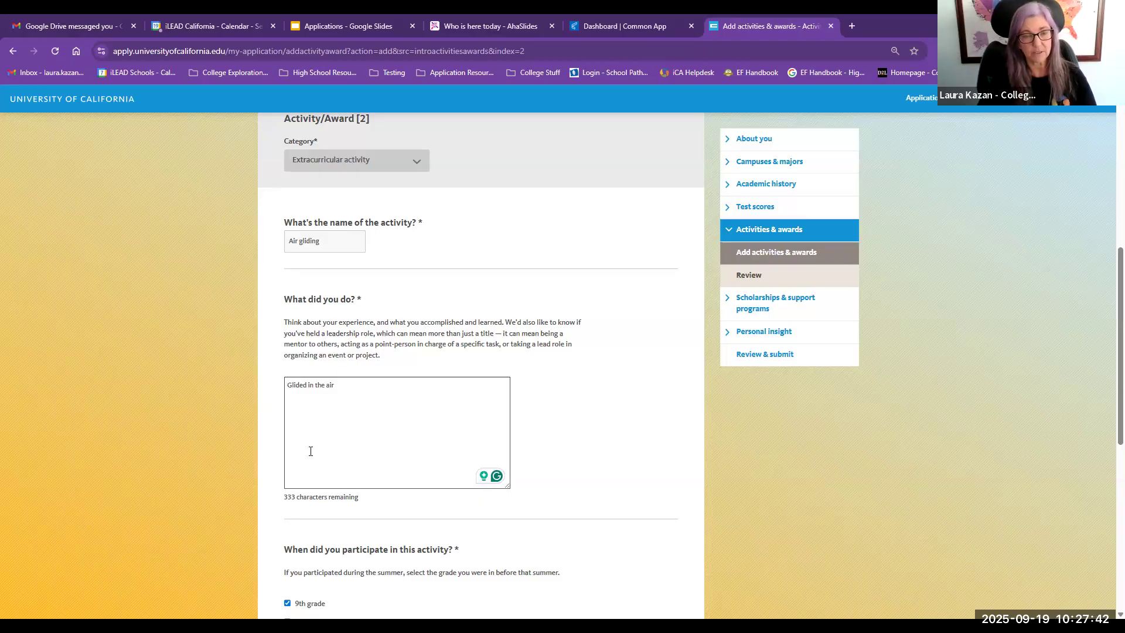
click(322, 432)
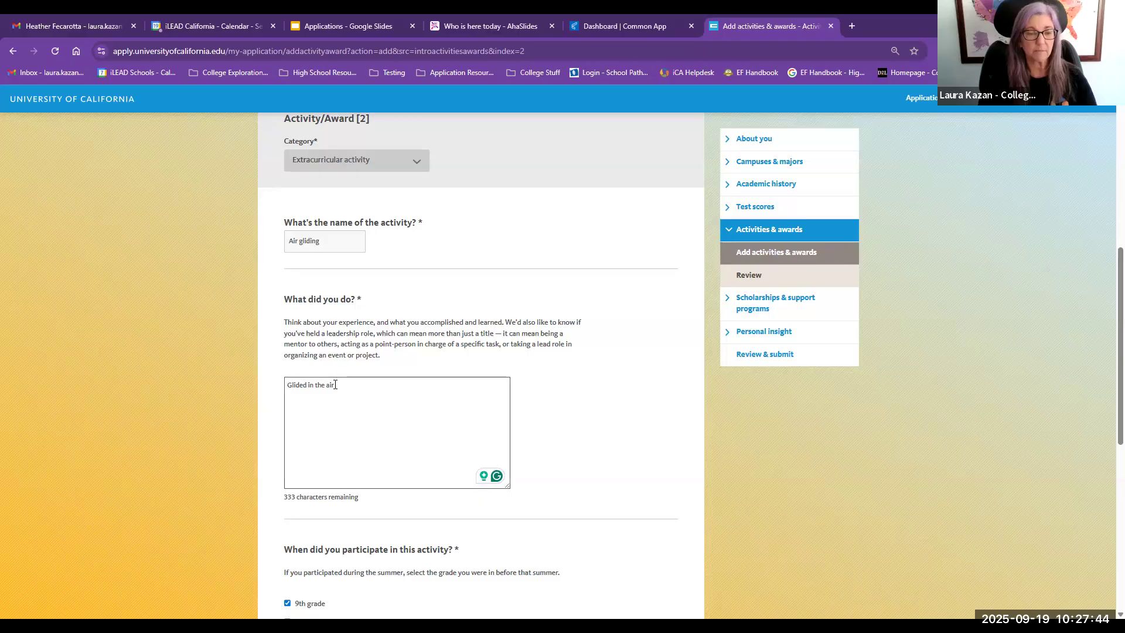
key(ctrl+a)
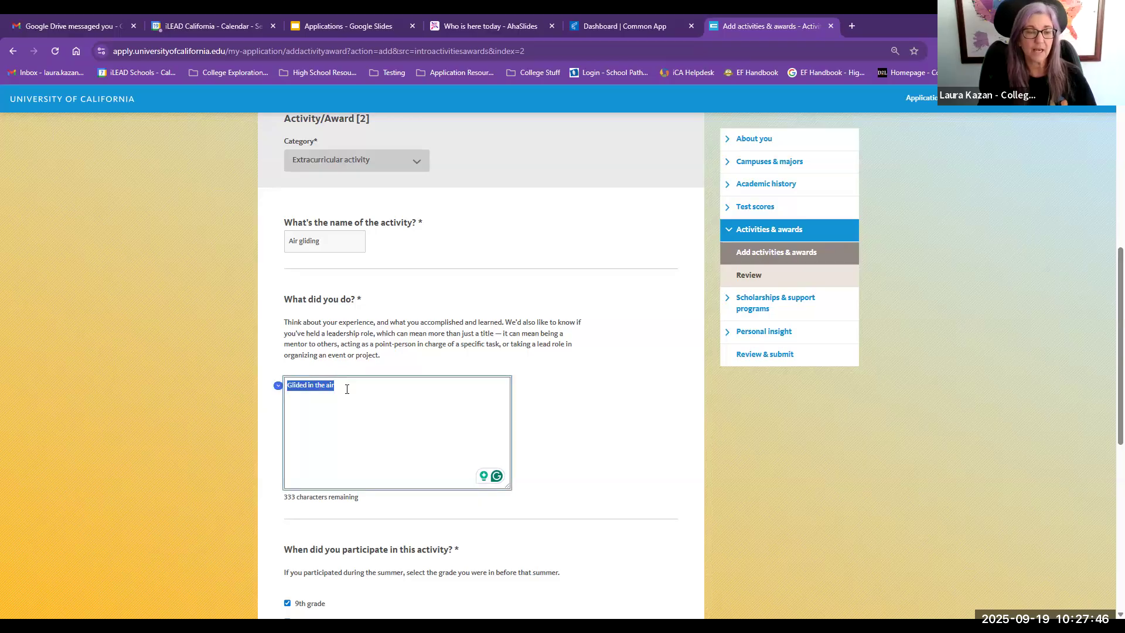
click(347, 389)
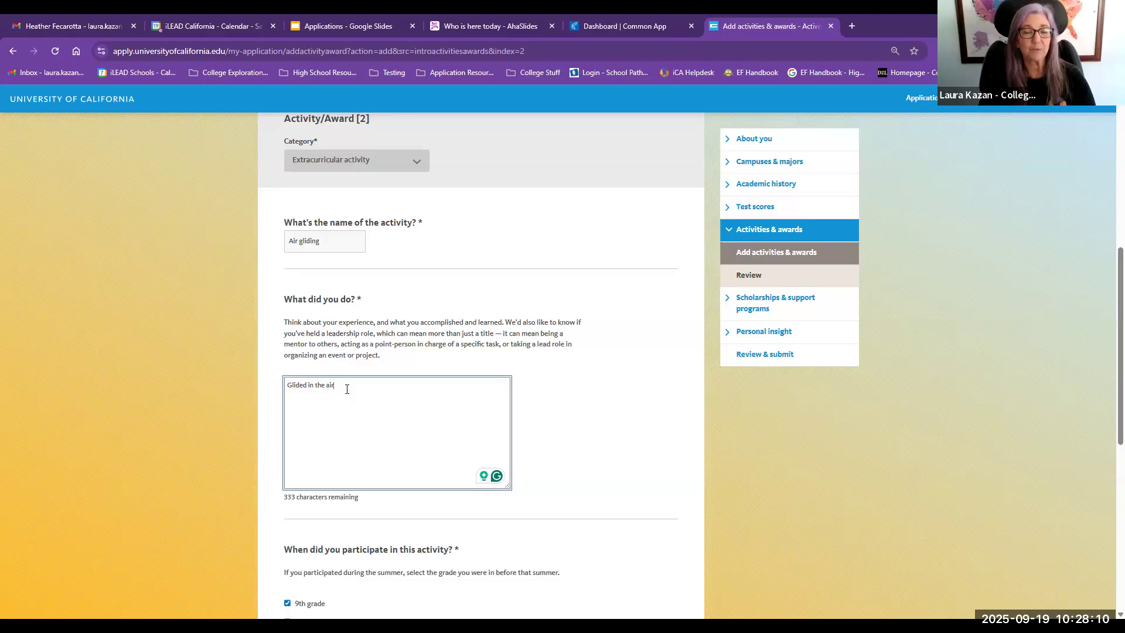
Step: Enter 8 hours per week and 52 weeks per year for the activity, then save it
scroll(346, 393, down, 1)
scroll(345, 392, down, 2)
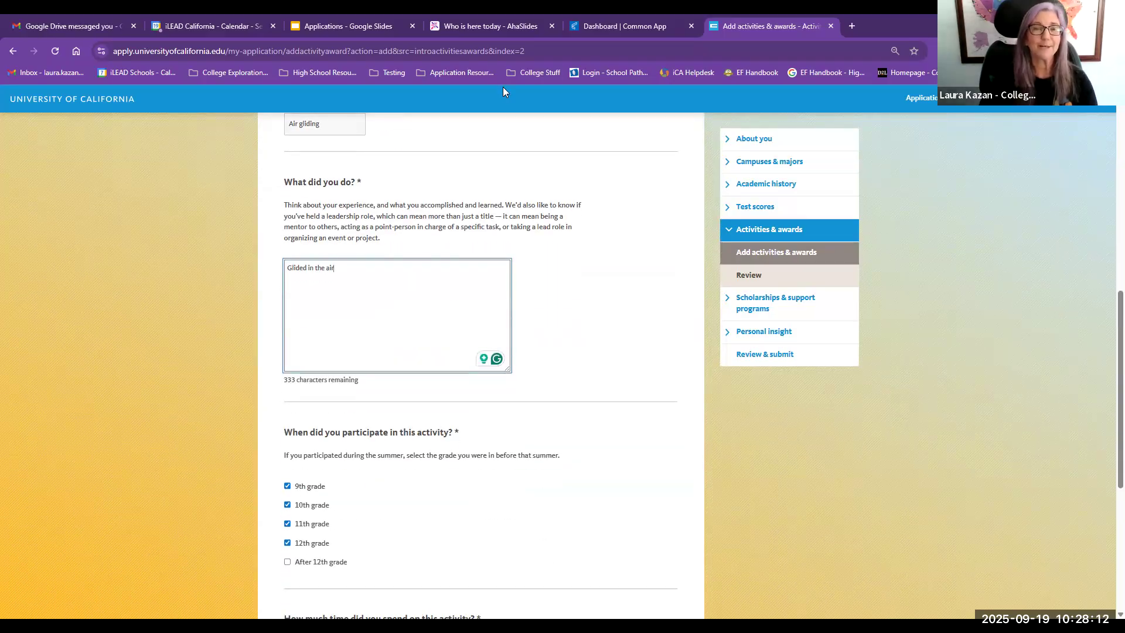
scroll(492, 275, down, 5)
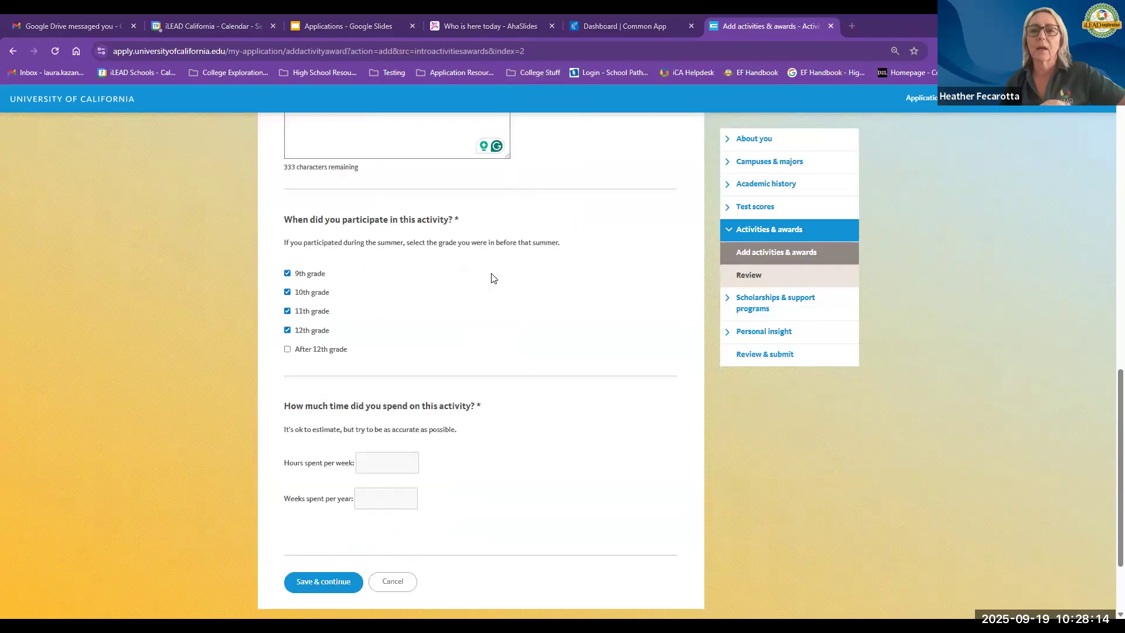
click(374, 382)
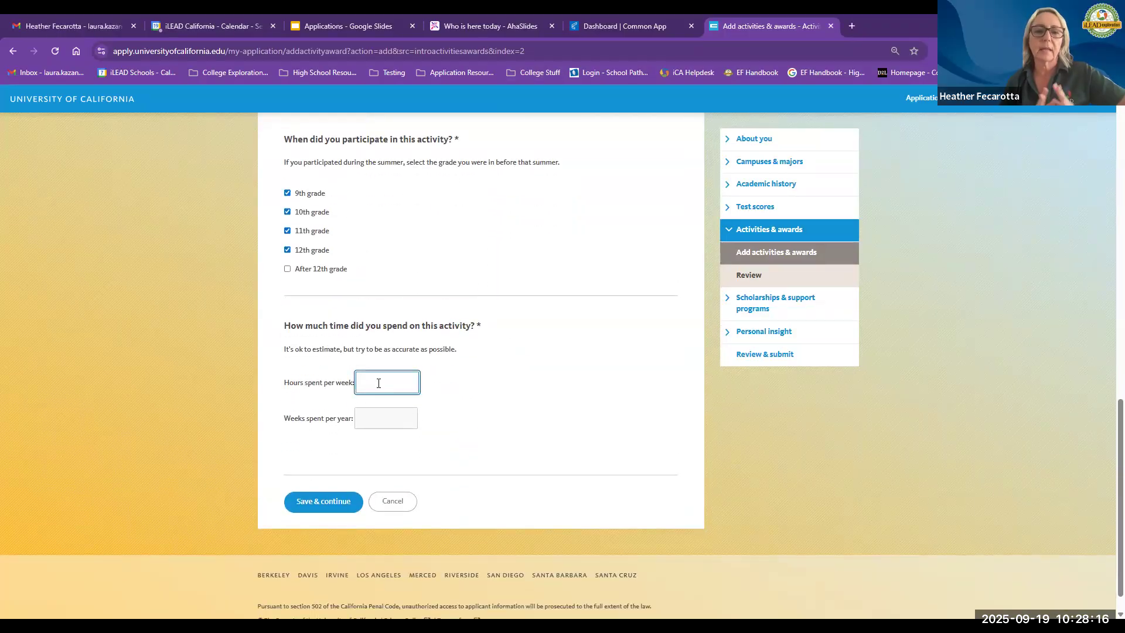
text(8)
click(379, 421)
text(52)
click(440, 448)
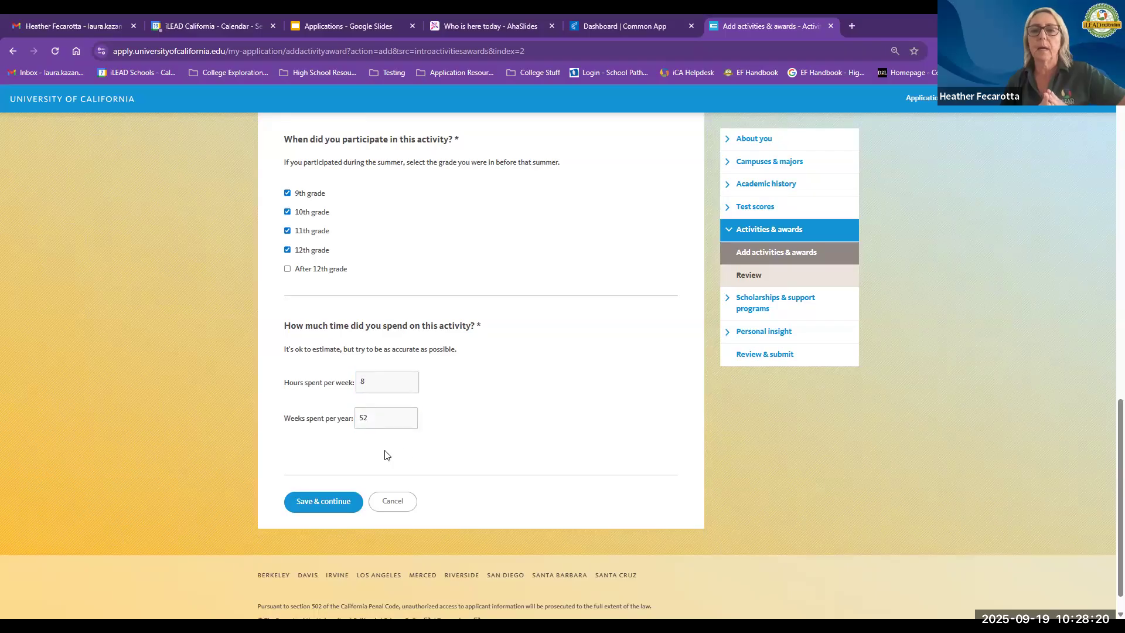
click(312, 504)
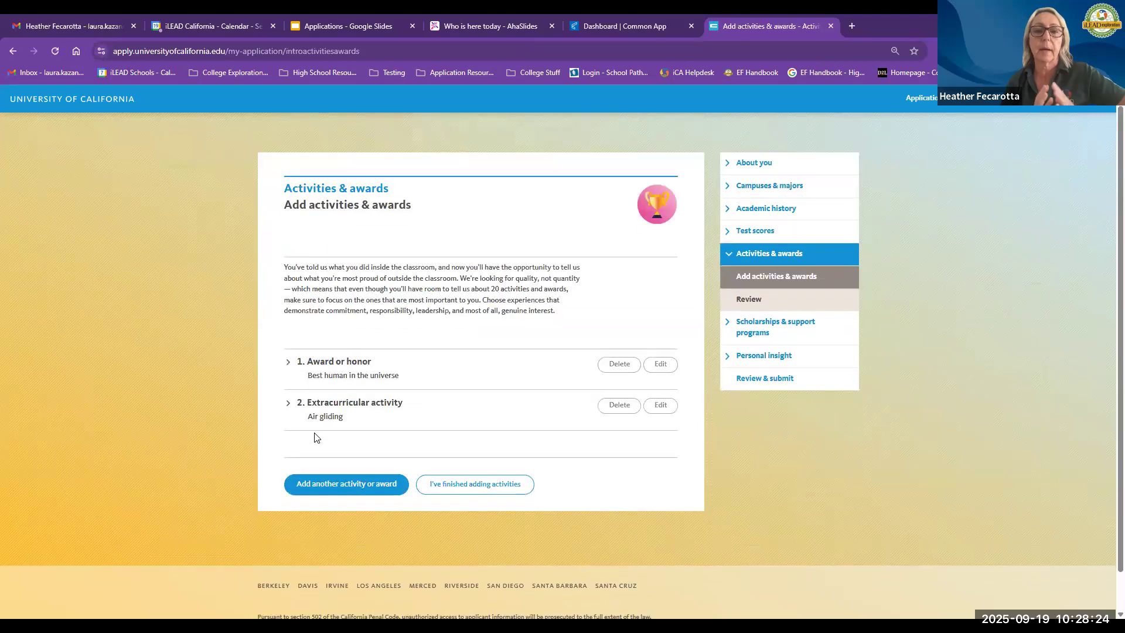
Step: Open the Activities & awards review page, then go to the Scholarships & support programs section
scroll(319, 442, down, 1)
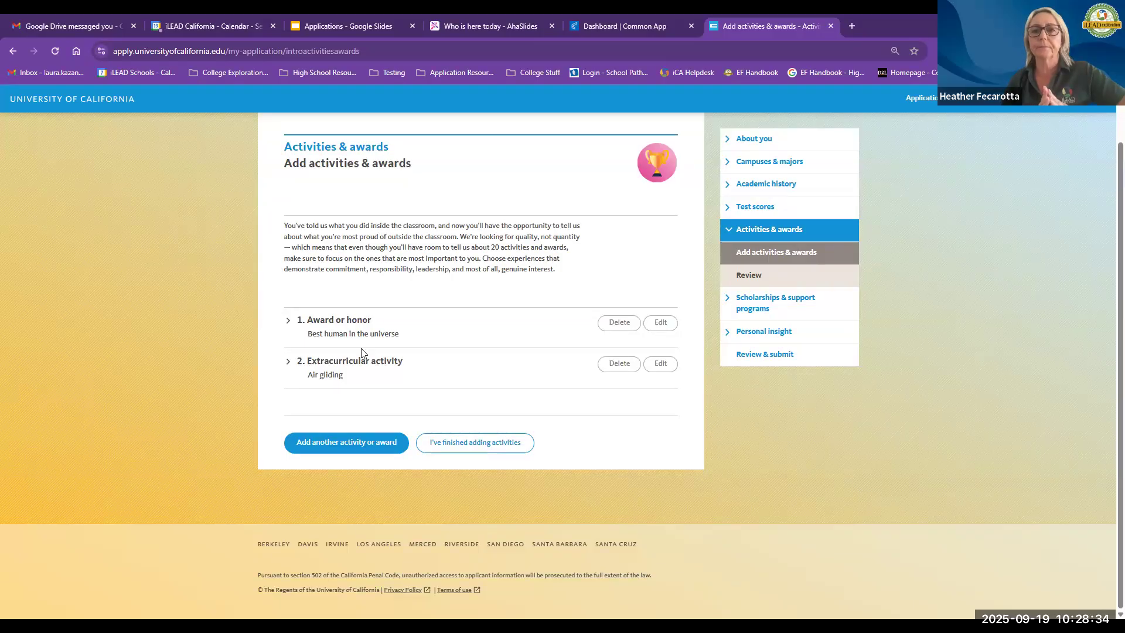
click(743, 280)
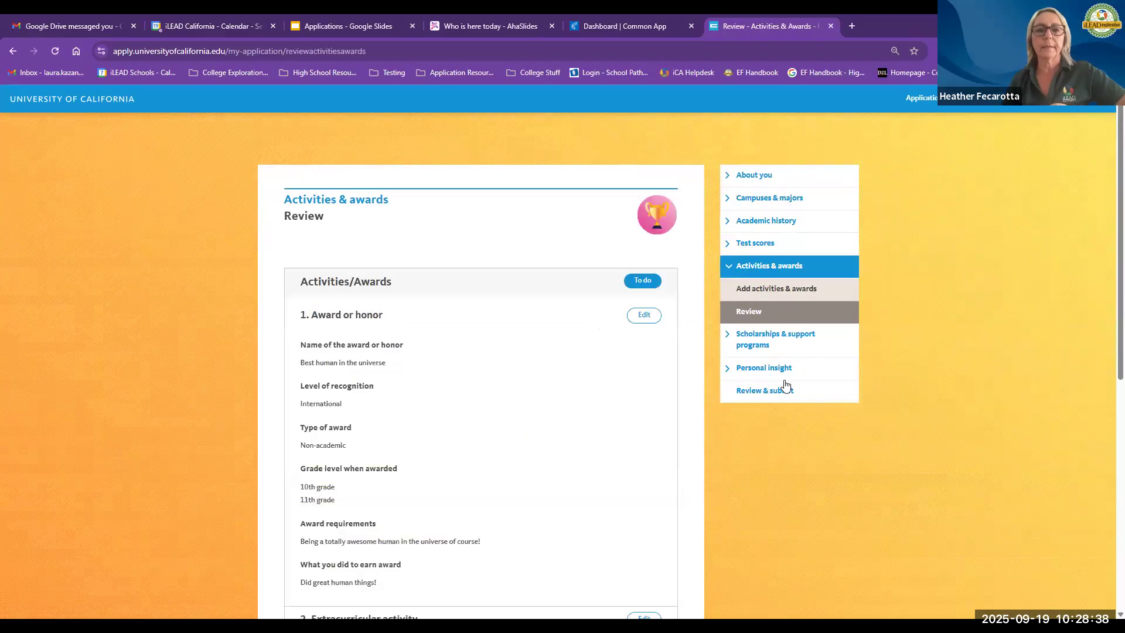
click(775, 338)
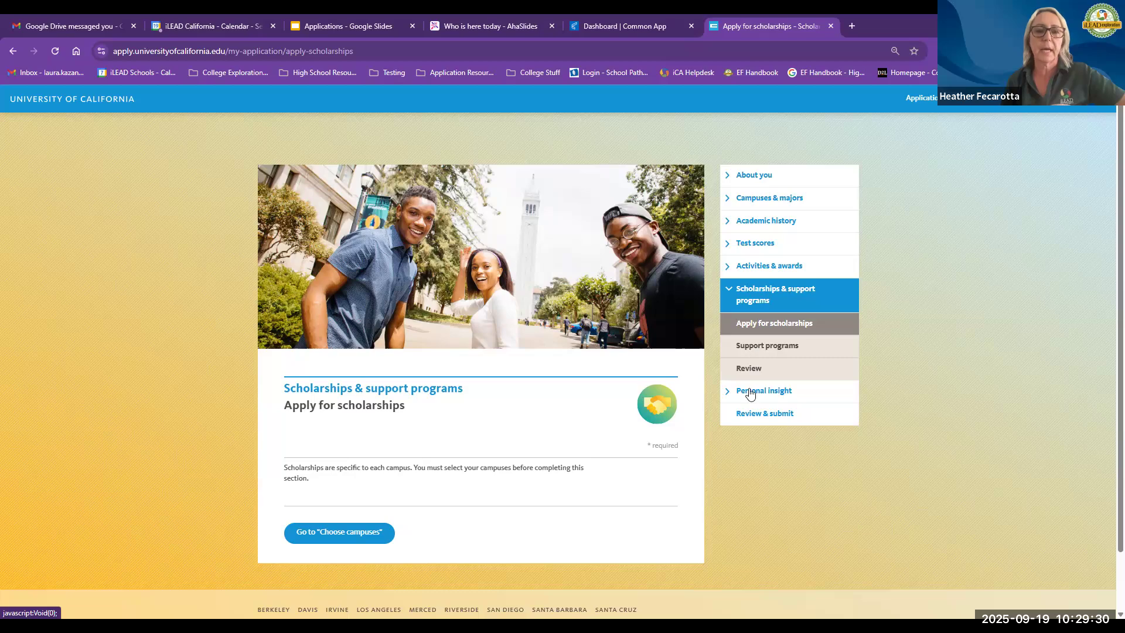
Step: Open the Personal insight introduction and continue to the personal insight questions
click(753, 391)
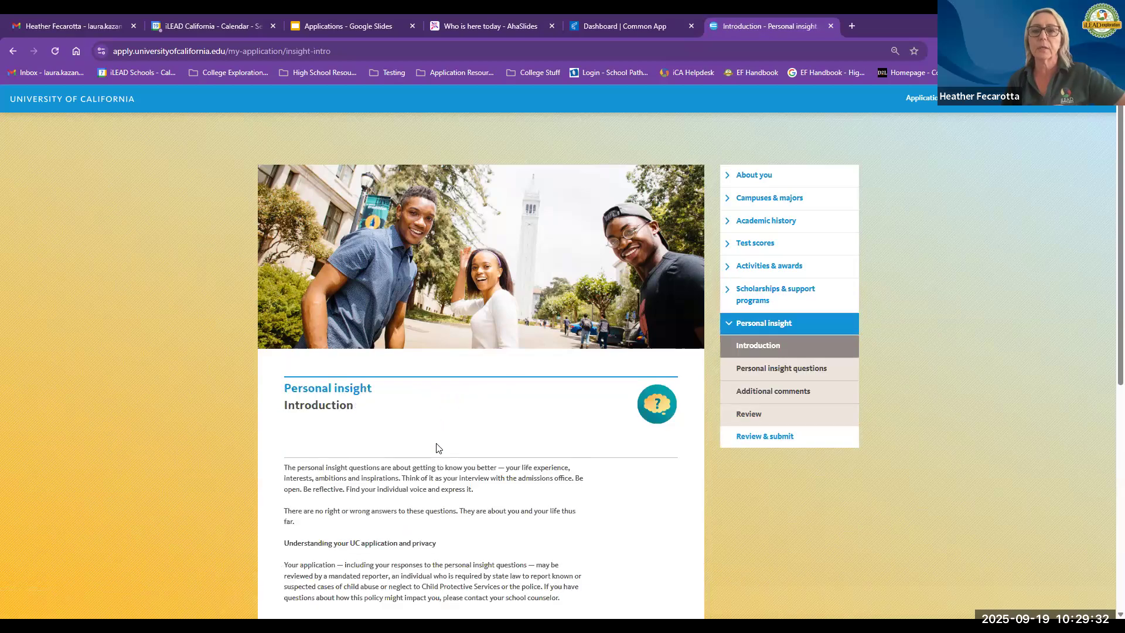
scroll(239, 444, down, 5)
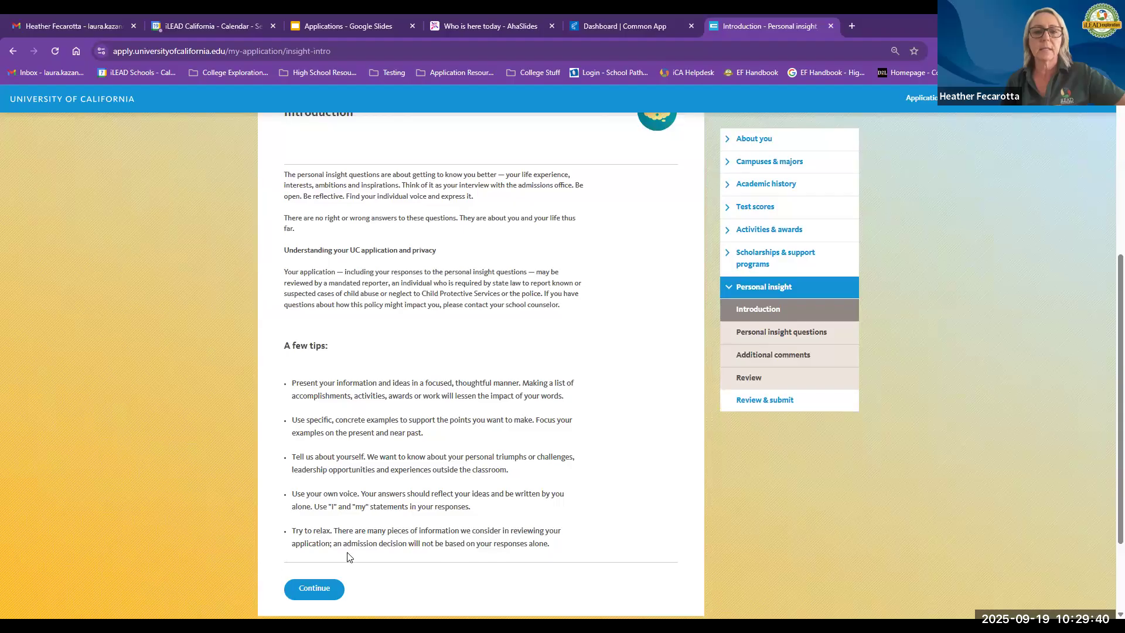
click(312, 592)
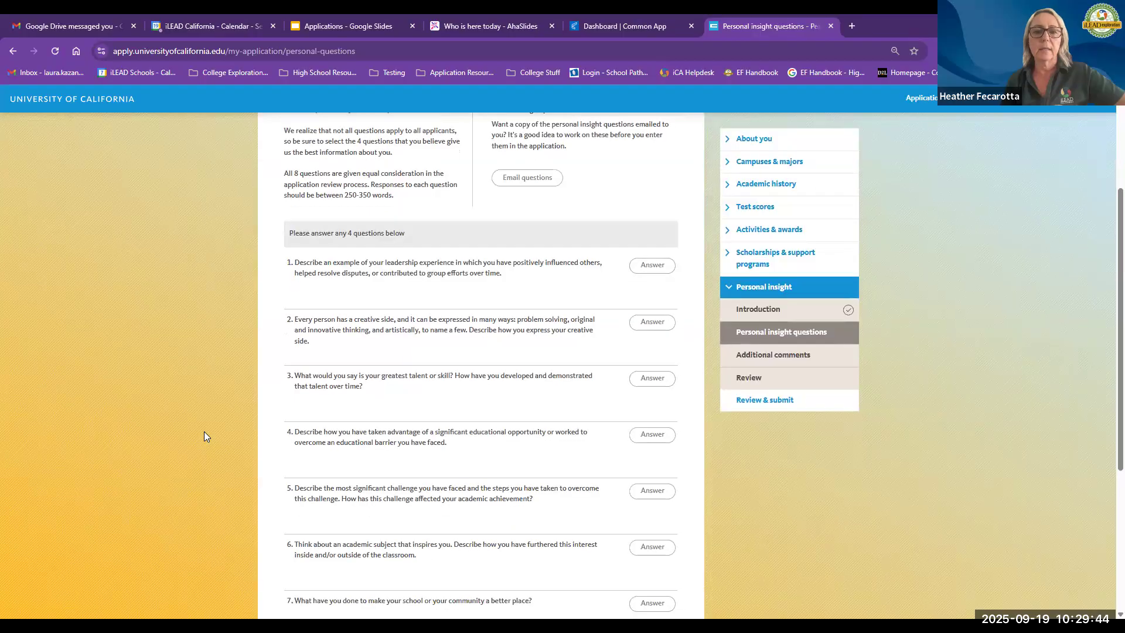
Step: Open the answer page for the creative-side question and return to the question list
scroll(203, 431, down, 1)
click(645, 264)
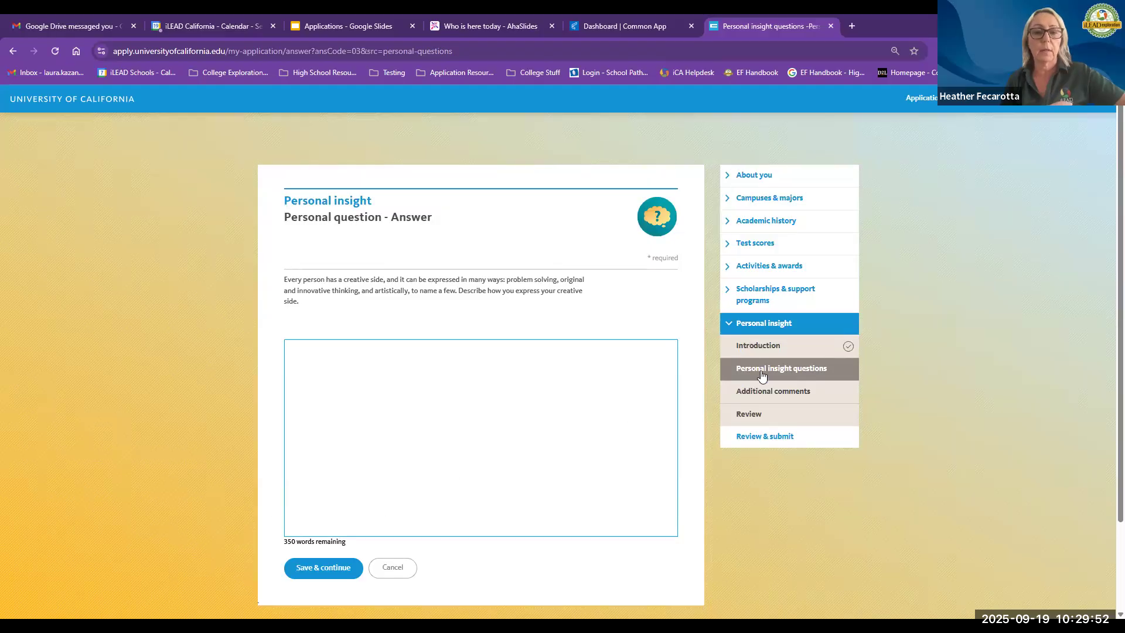
click(738, 375)
scroll(264, 444, down, 5)
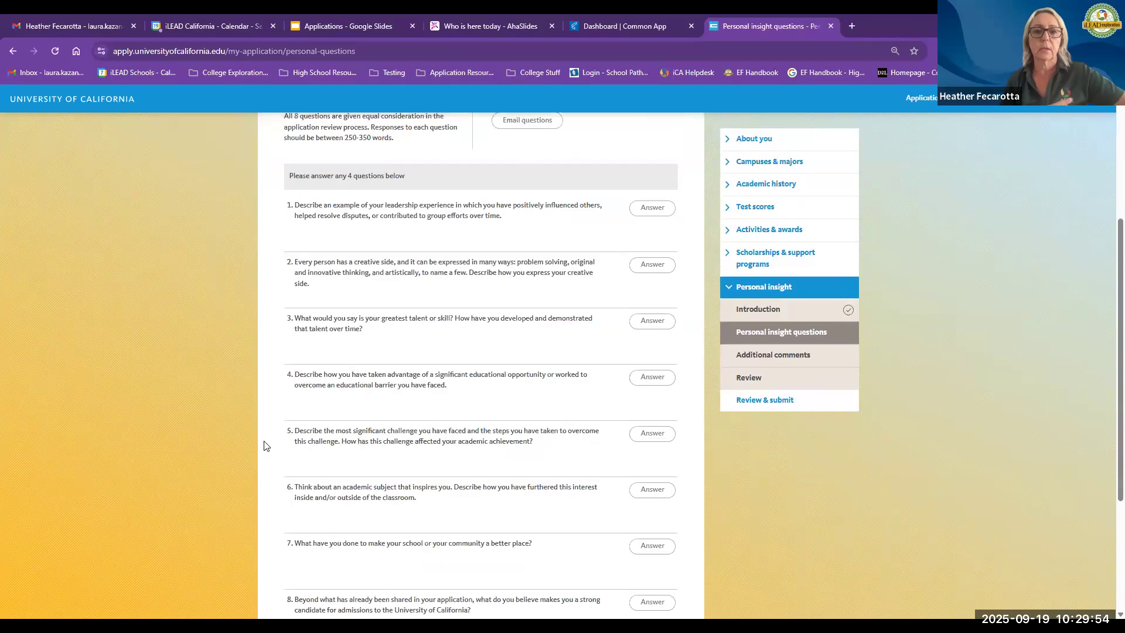
scroll(264, 445, up, 1)
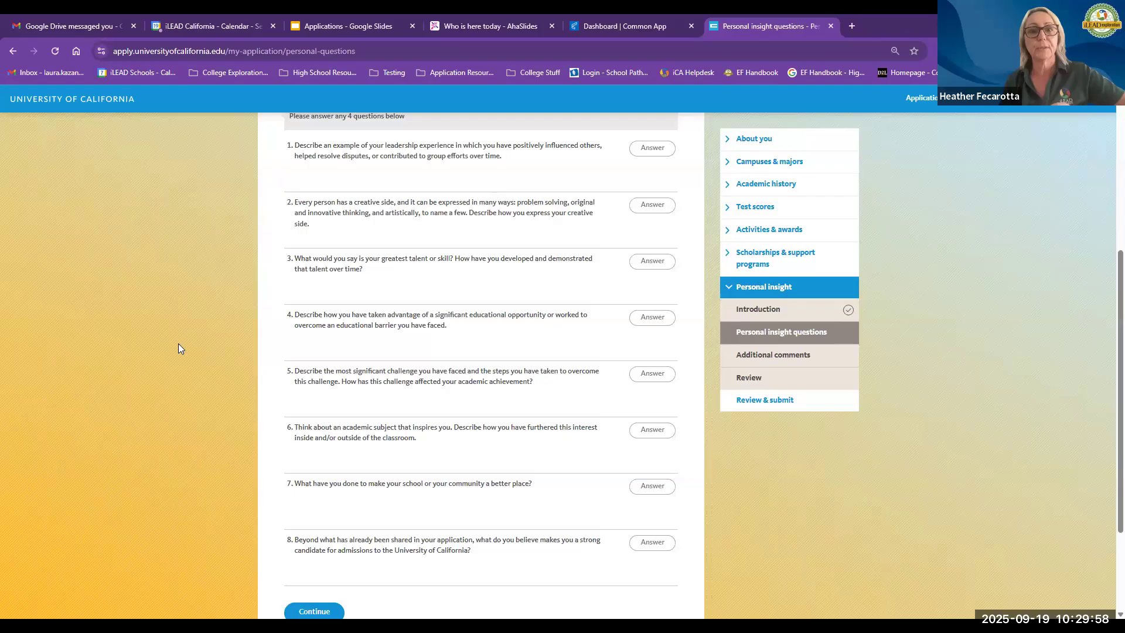
Step: Open the answer page for the question about improving your school or community, then cancel back to the list
click(652, 487)
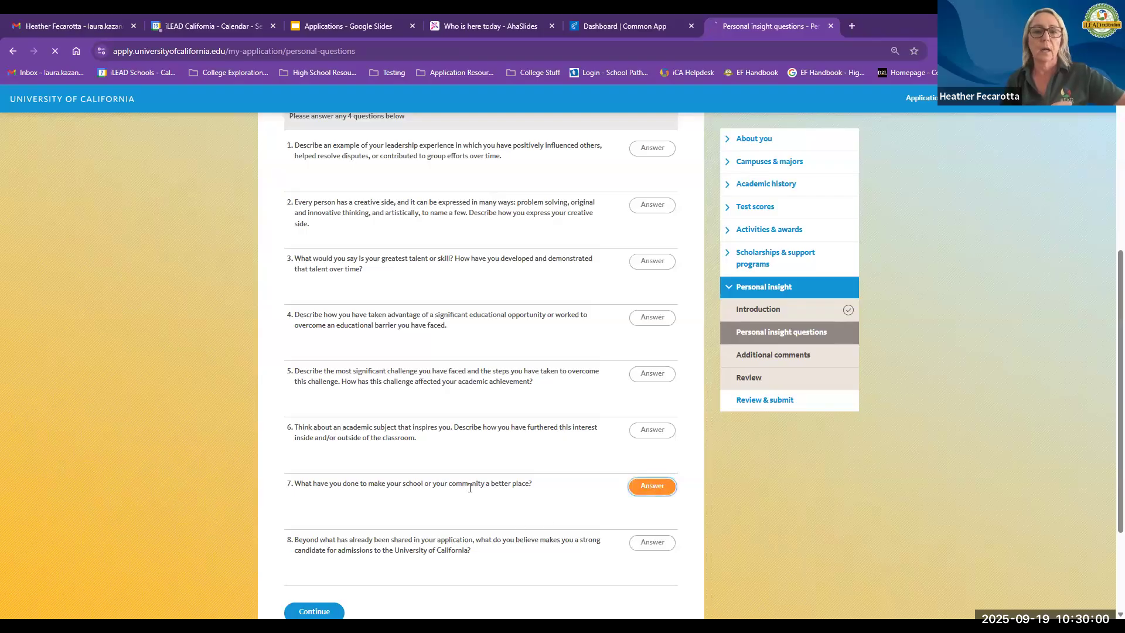
click(368, 410)
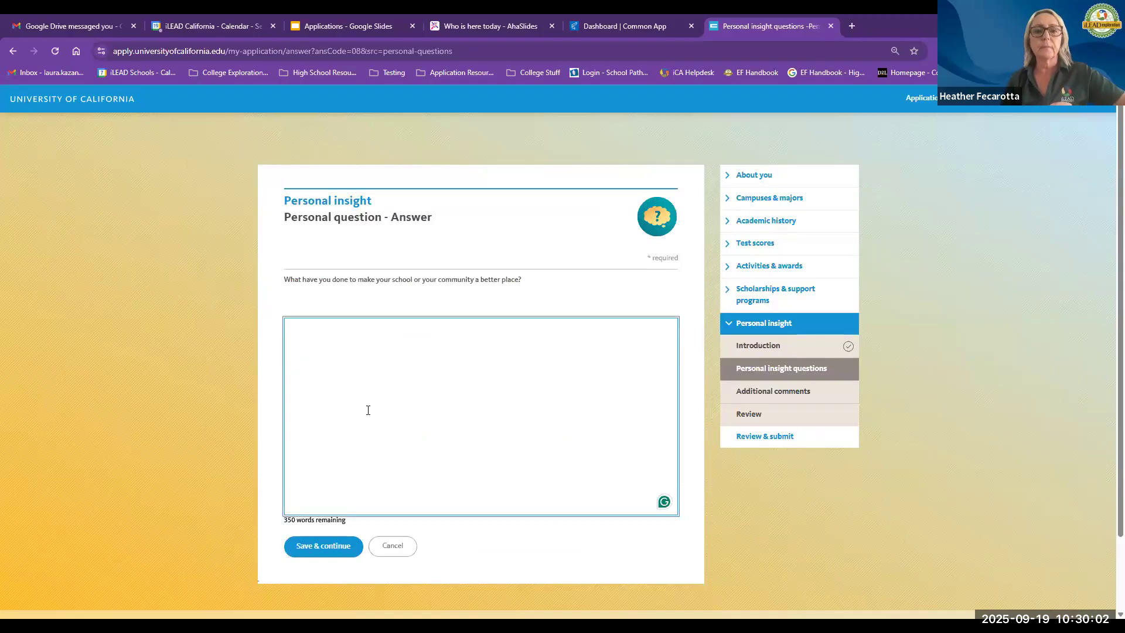
triple_click(303, 521)
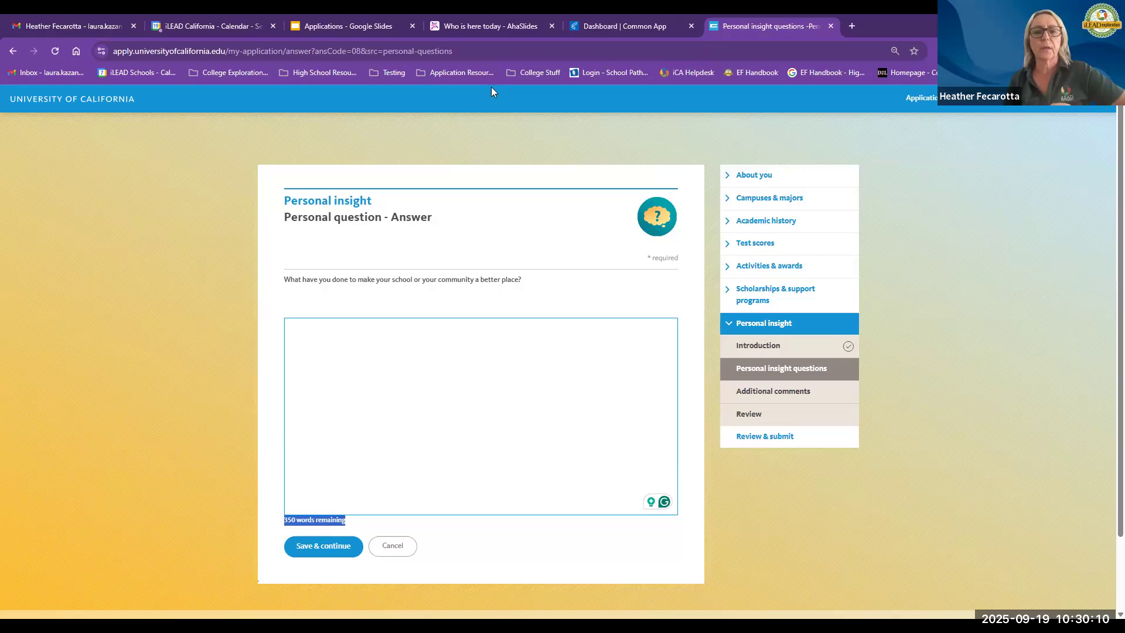
click(279, 483)
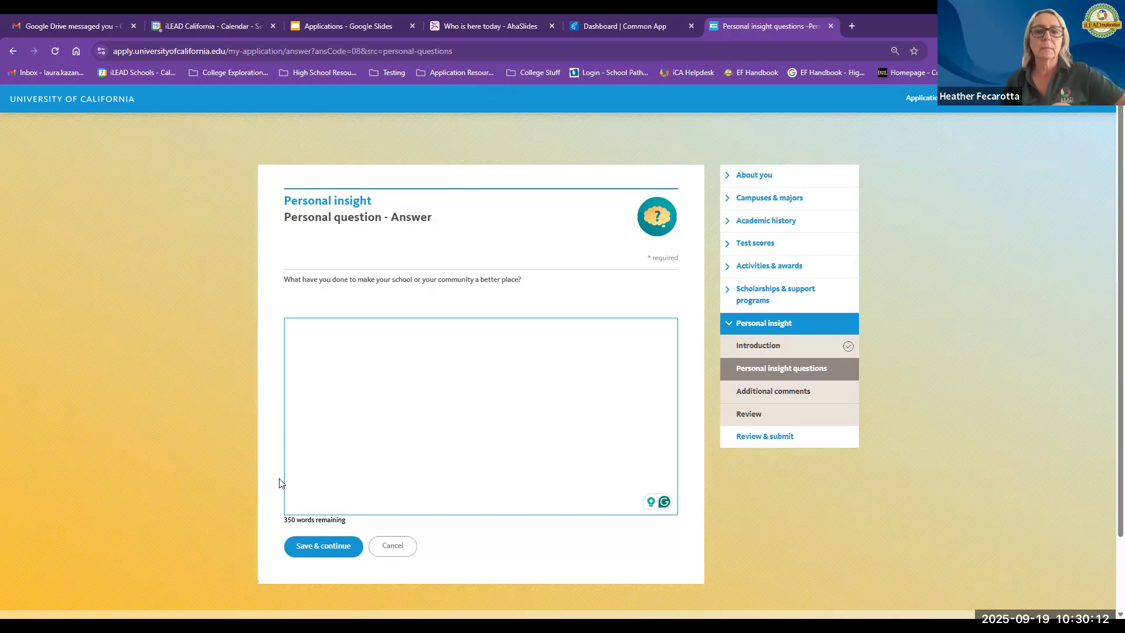
click(379, 545)
scroll(276, 460, down, 4)
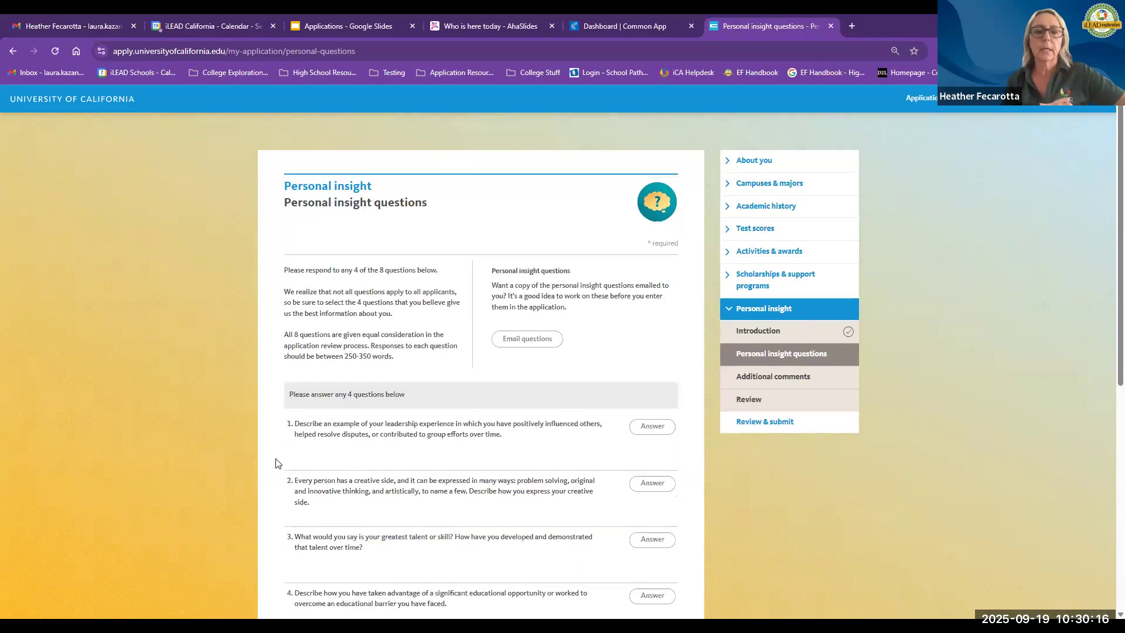
scroll(279, 463, down, 2)
scroll(278, 462, up, 2)
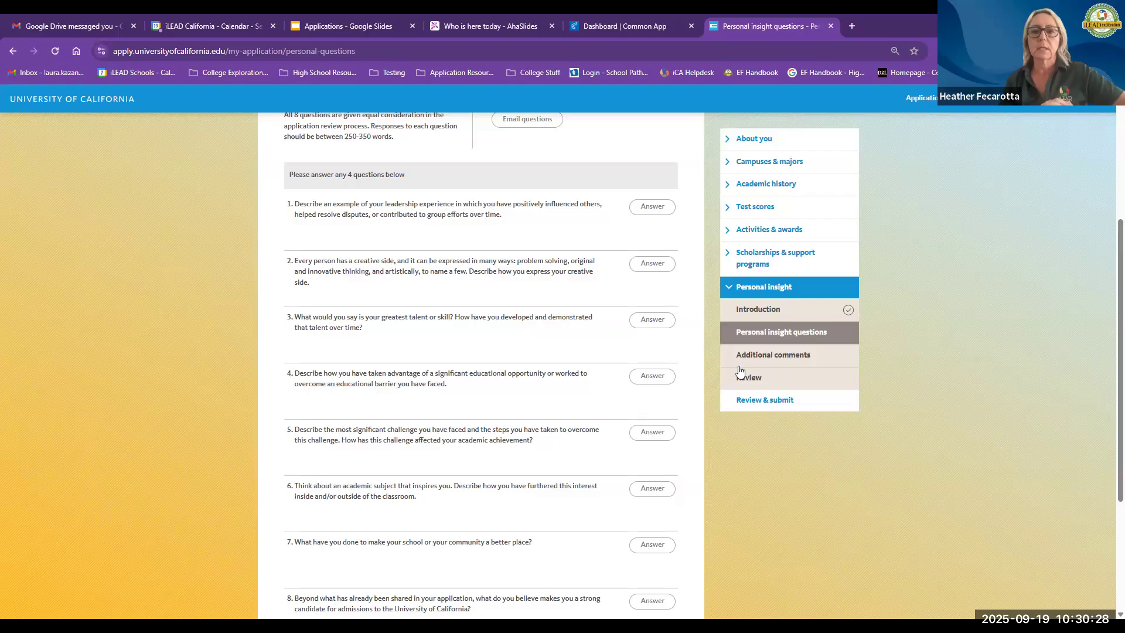
Step: Open Additional comments, enter "I didn't have a place to put this!" and save it
click(760, 356)
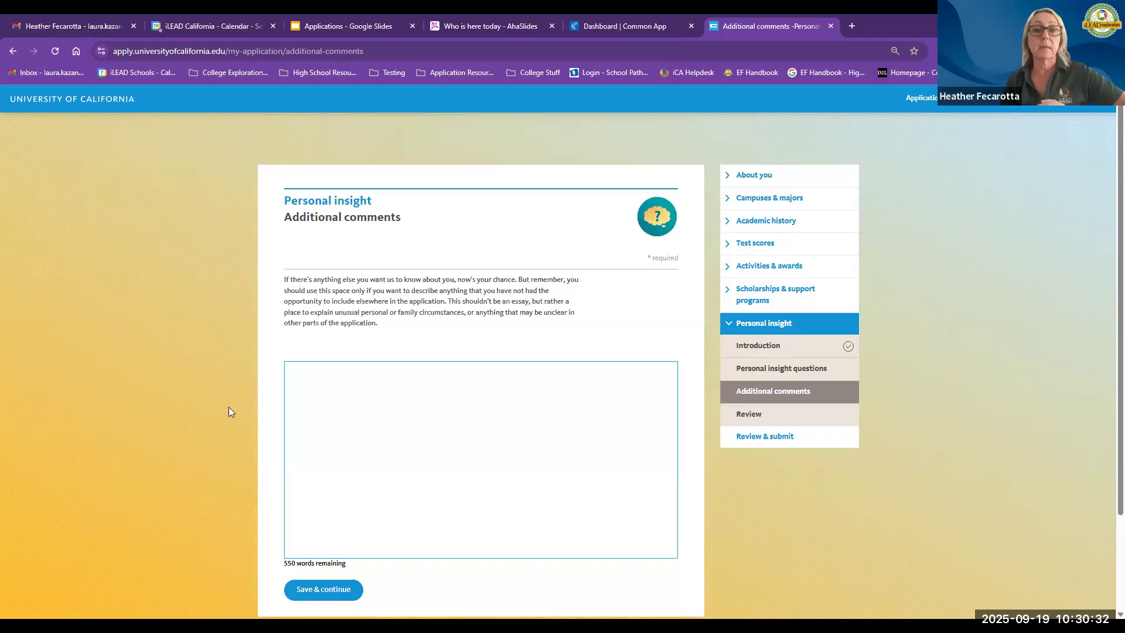
click(358, 422)
text(I didn't ha)
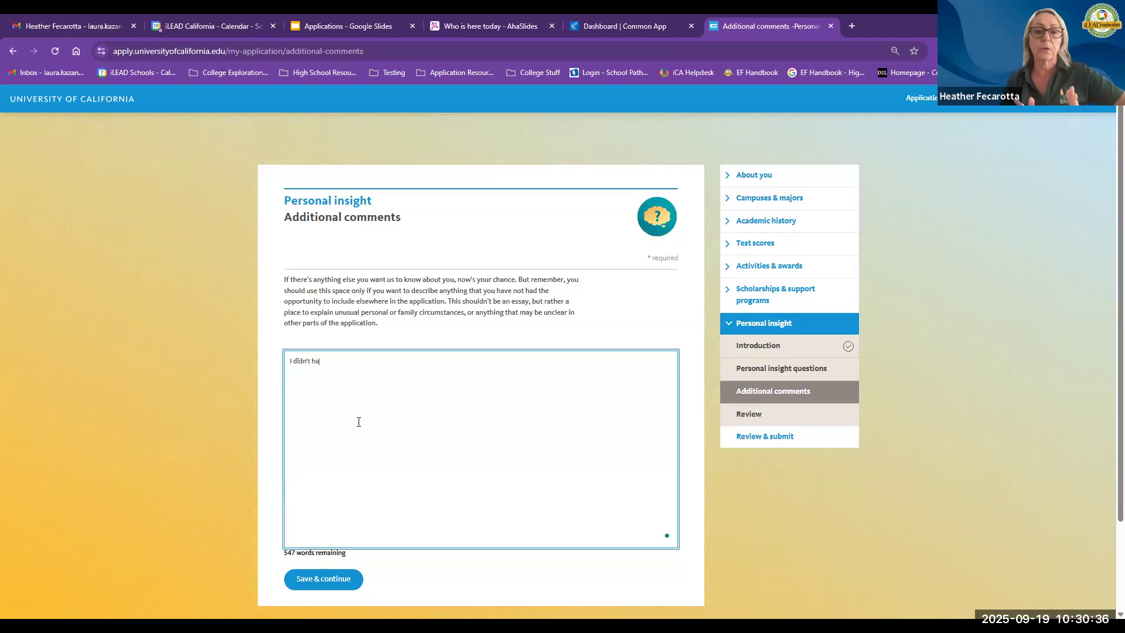
text(ve a pice)
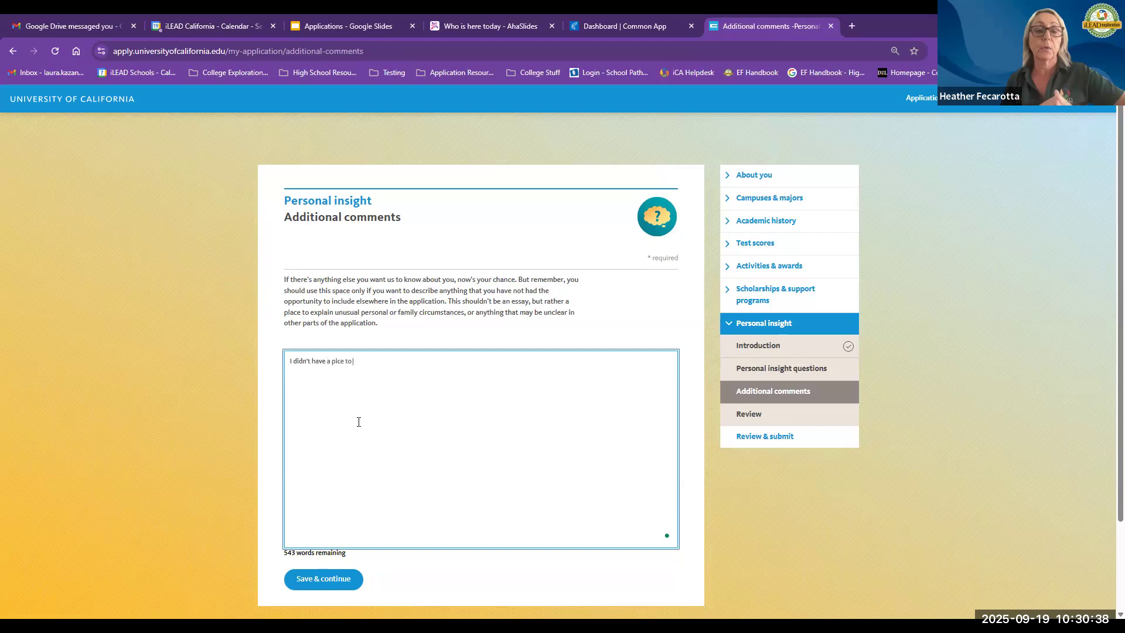
text(ace )
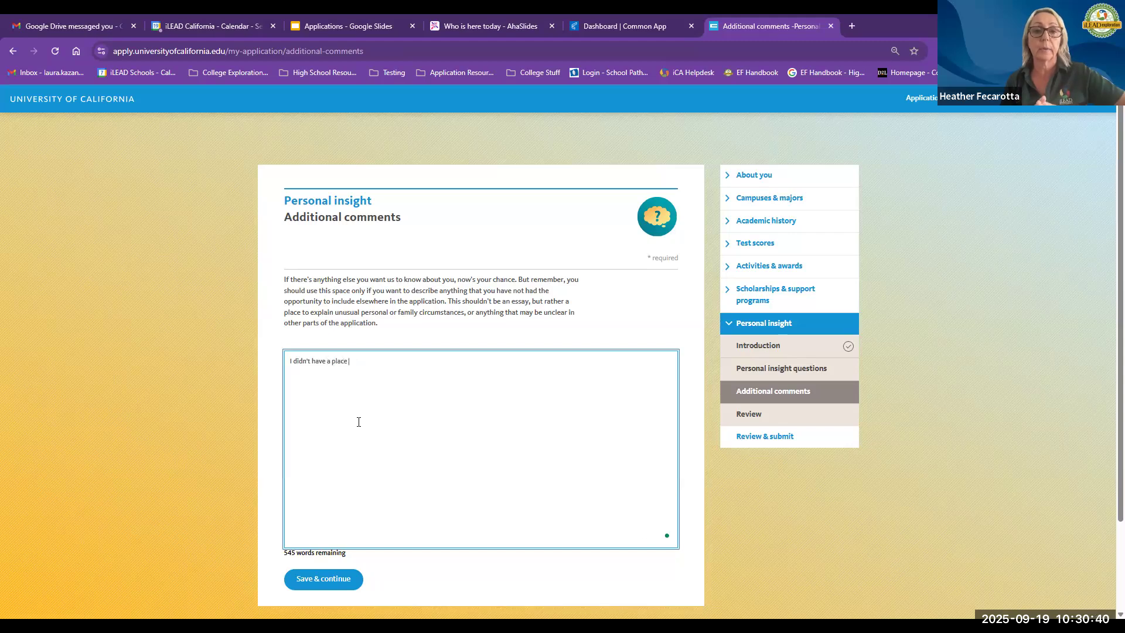
text(to put this!)
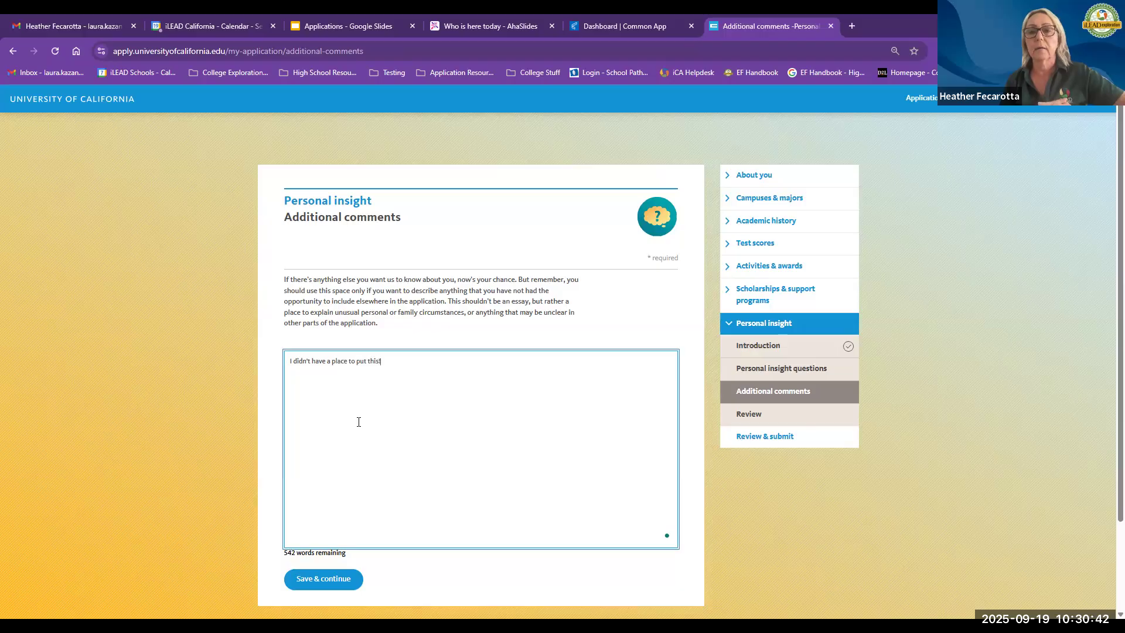
click(323, 579)
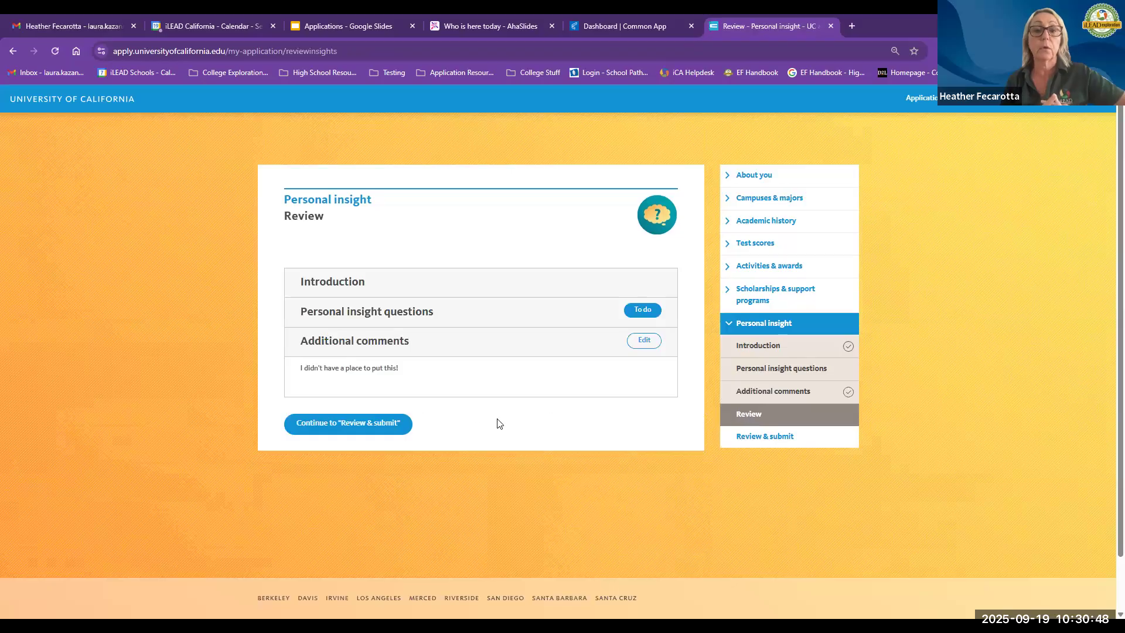
Step: Open the Review & submit page and look over its application sections
click(777, 438)
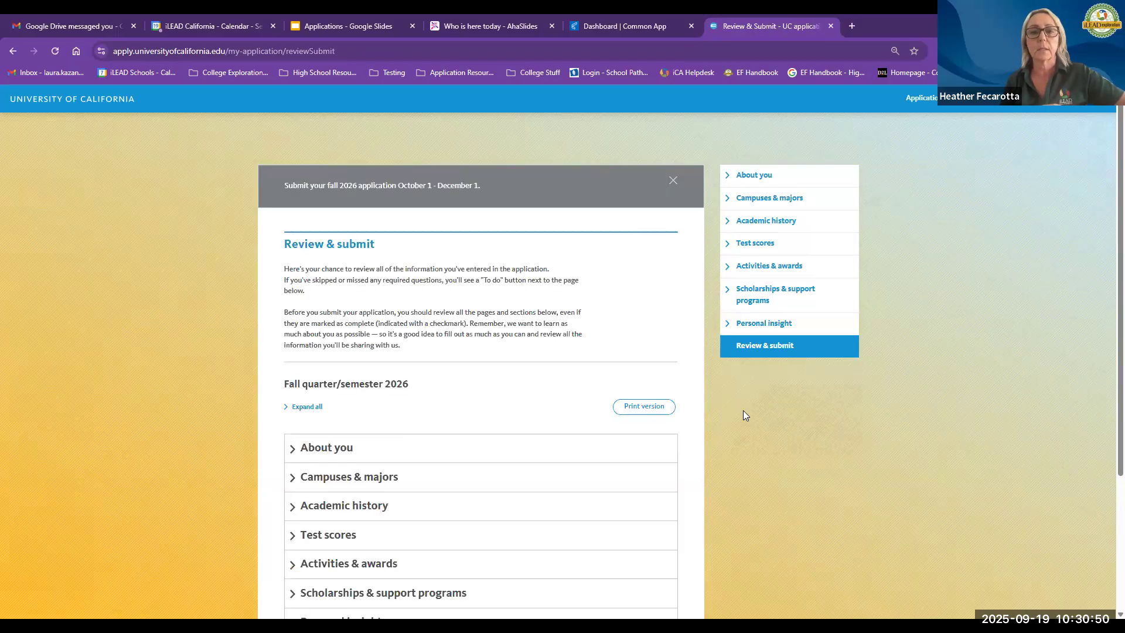
scroll(181, 338, down, 3)
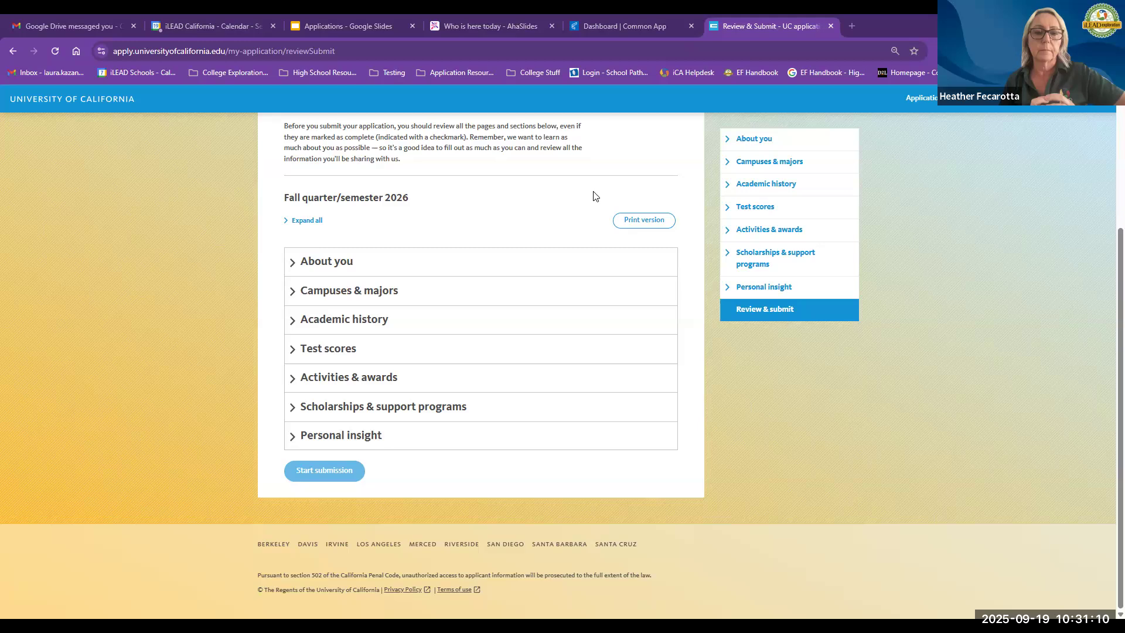
scroll(589, 211, up, 3)
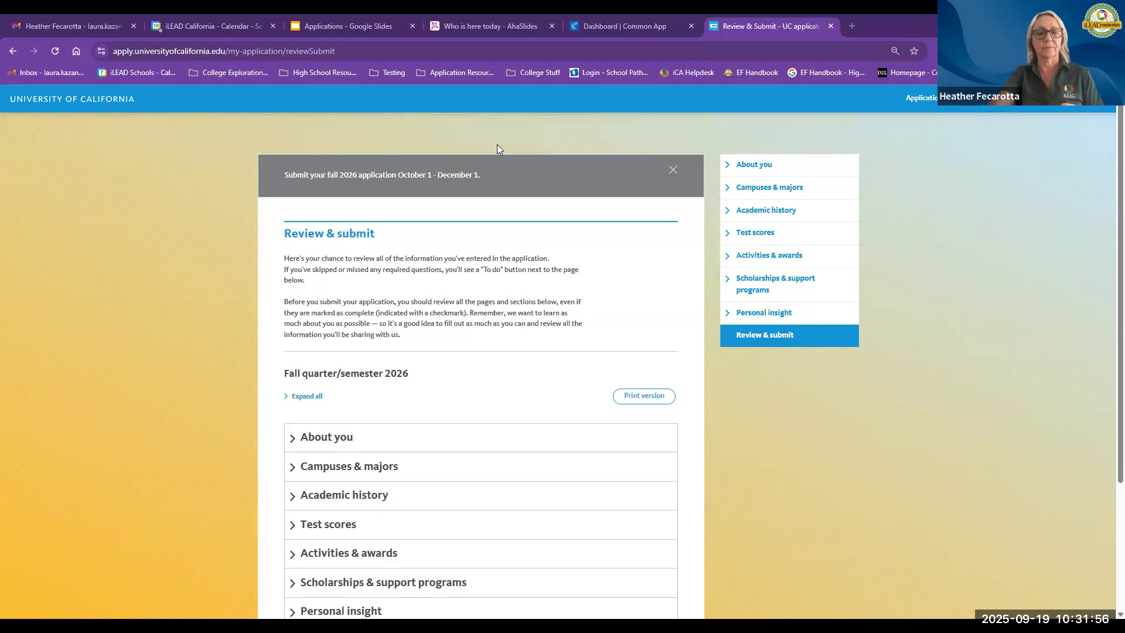
Step: Switch to the Common App dashboard tab
click(597, 25)
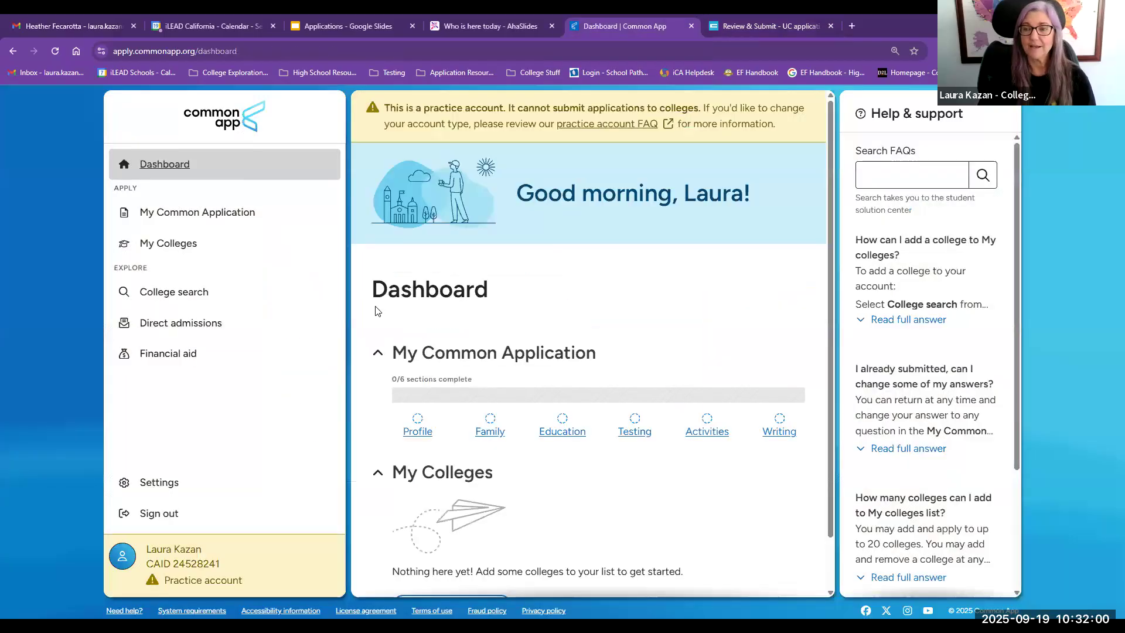
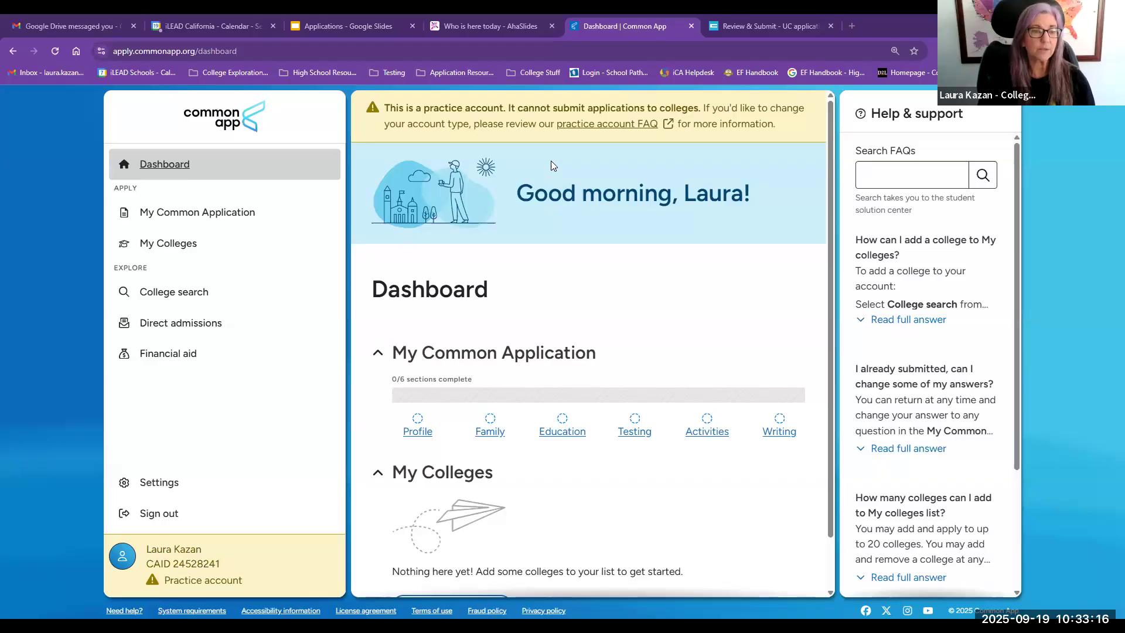
Step: Open My Common Application and go to the Education section's Current or Most Recent Secondary/High School page
click(253, 233)
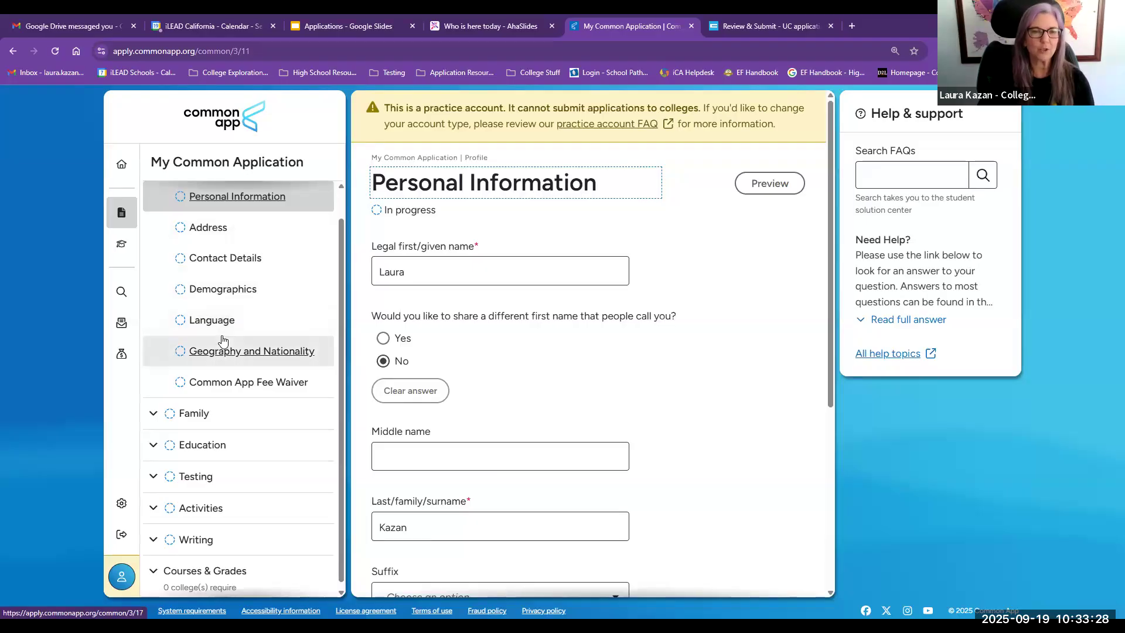
click(155, 414)
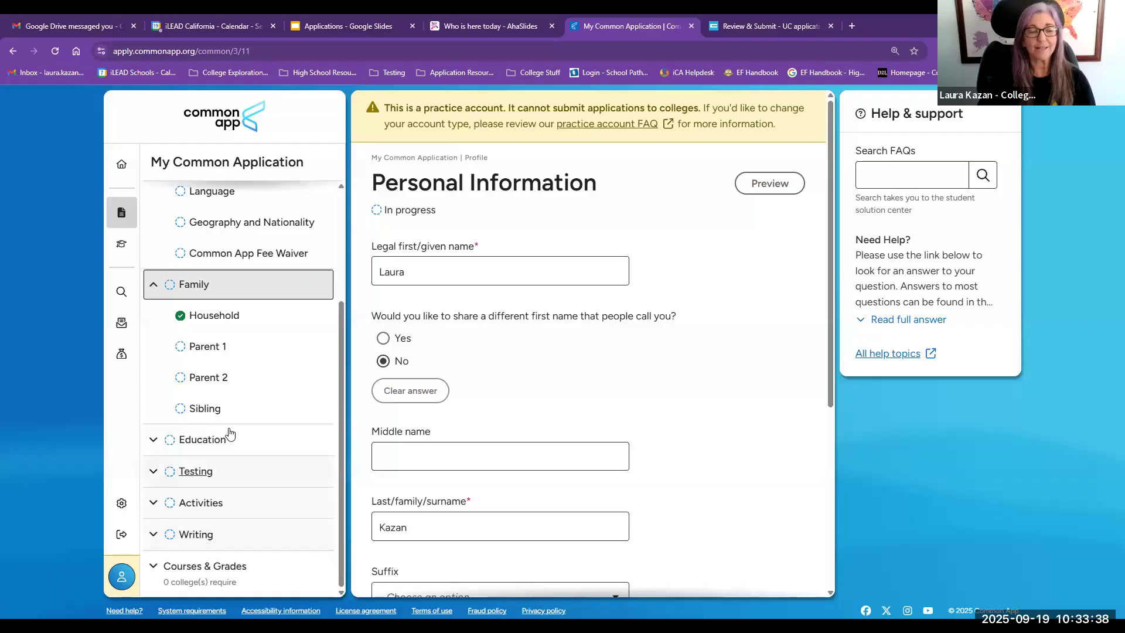
click(153, 445)
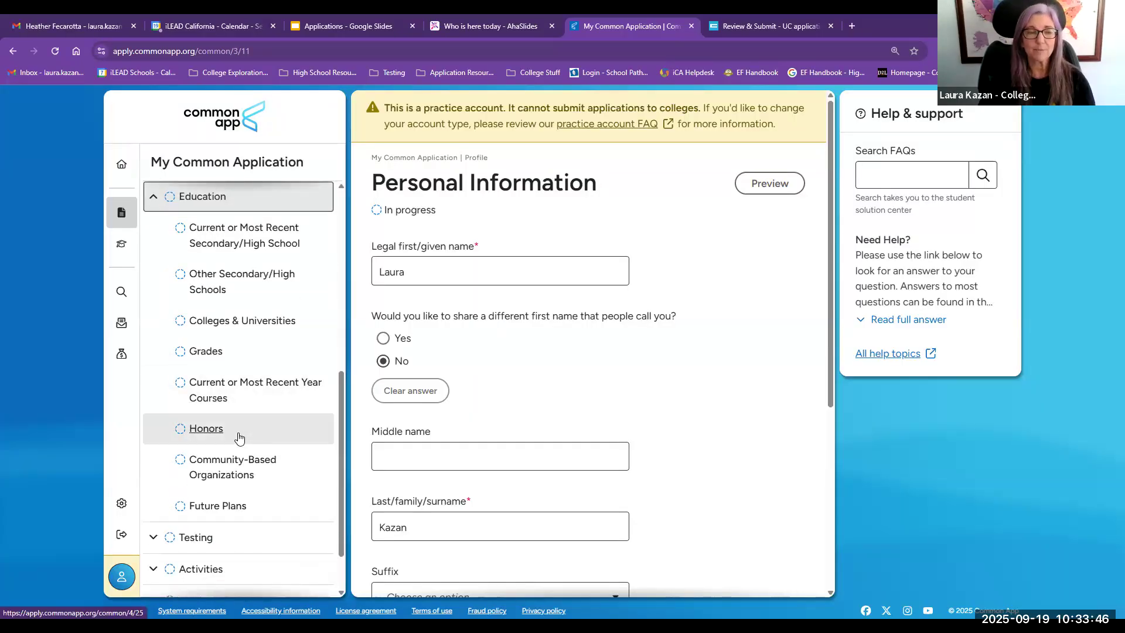
click(225, 245)
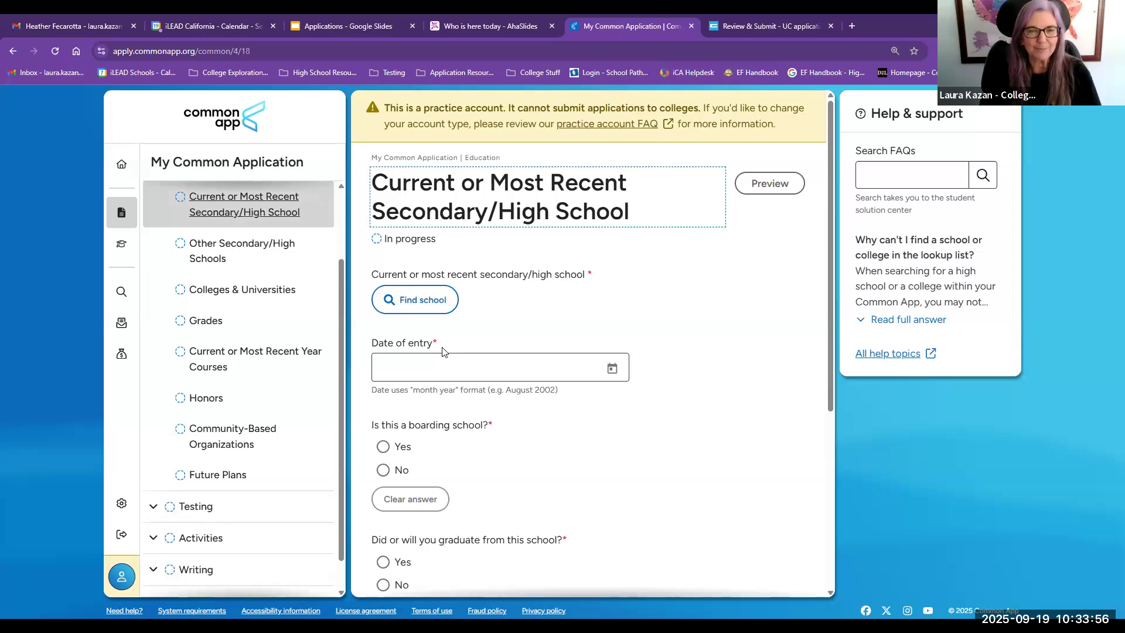
Step: Look up schools named "ilead" and select iLEAD Exploration Hybrid as the current high school
click(417, 302)
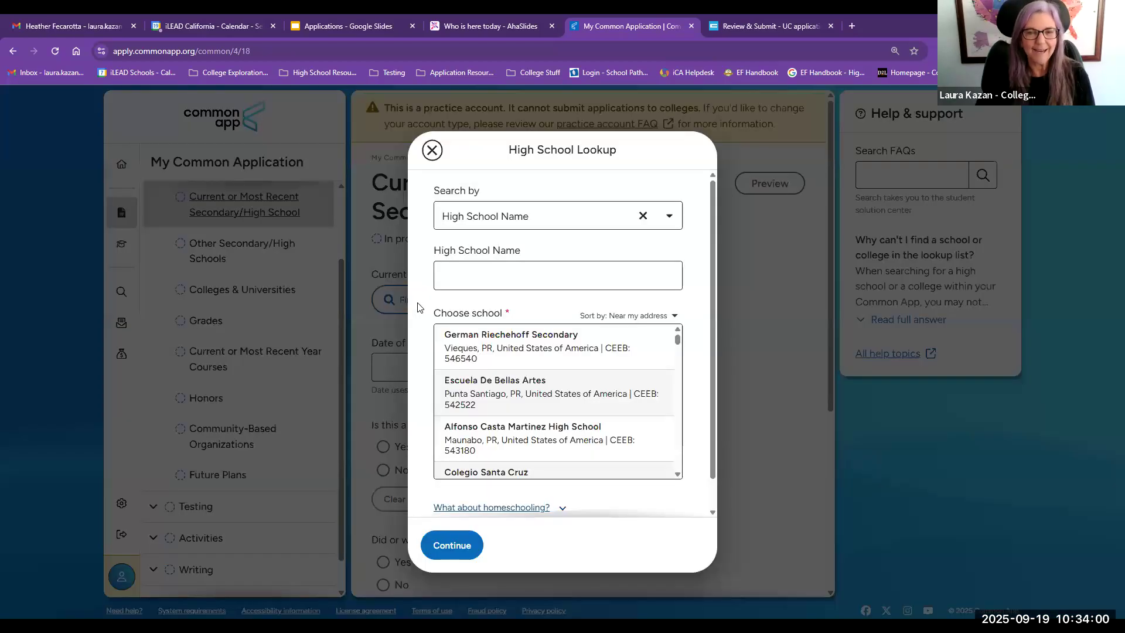
click(457, 274)
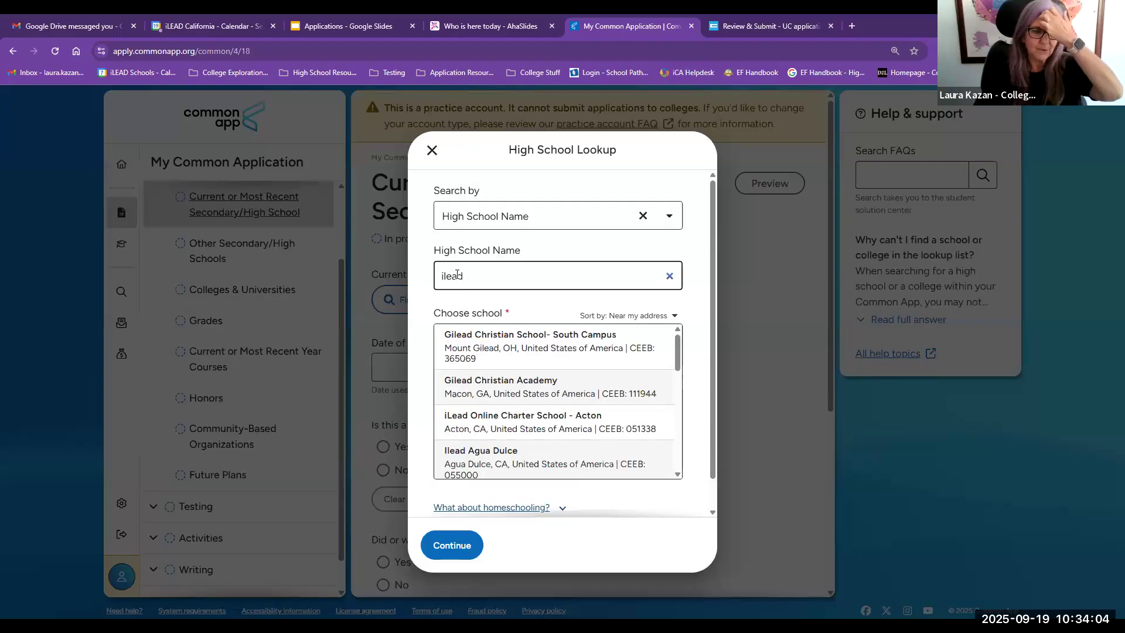
scroll(514, 399, down, 5)
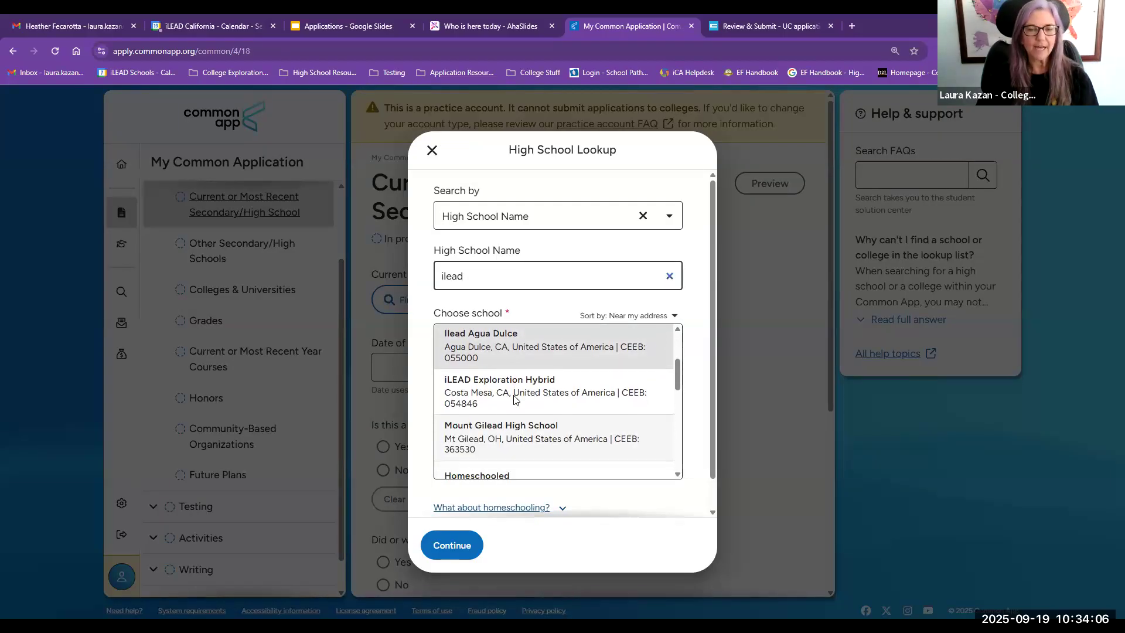
scroll(514, 403, up, 1)
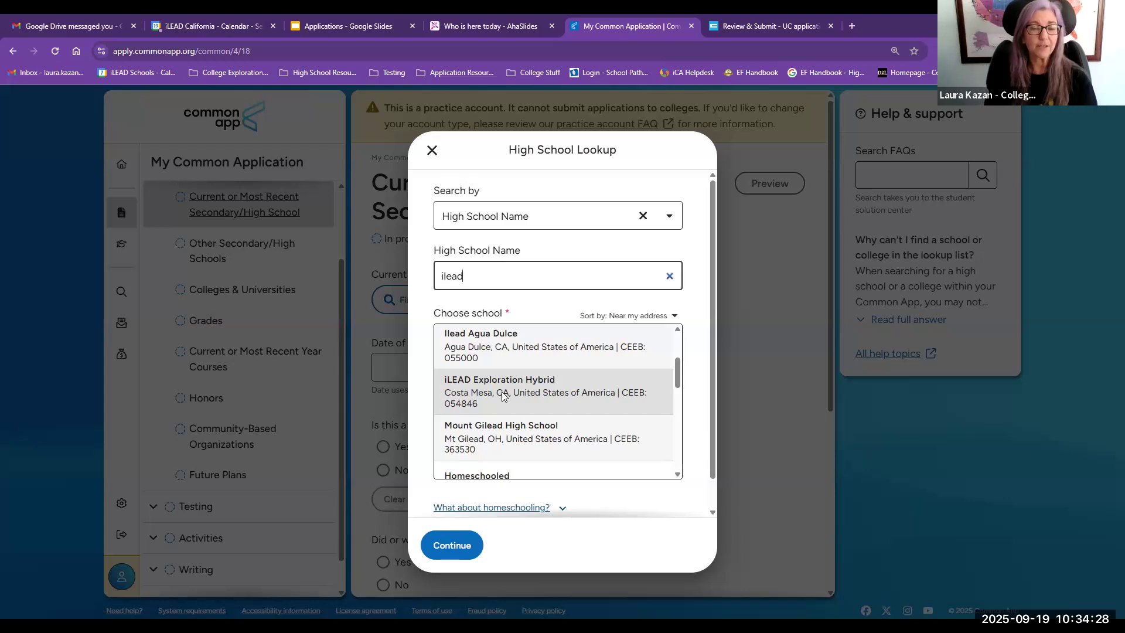
click(502, 391)
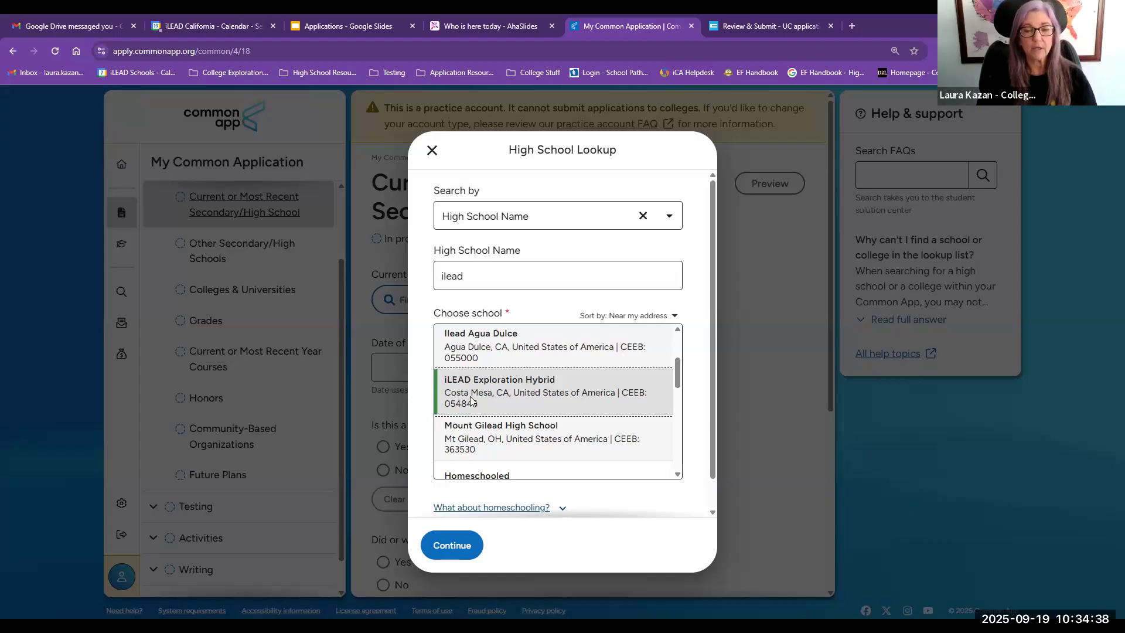
click(442, 546)
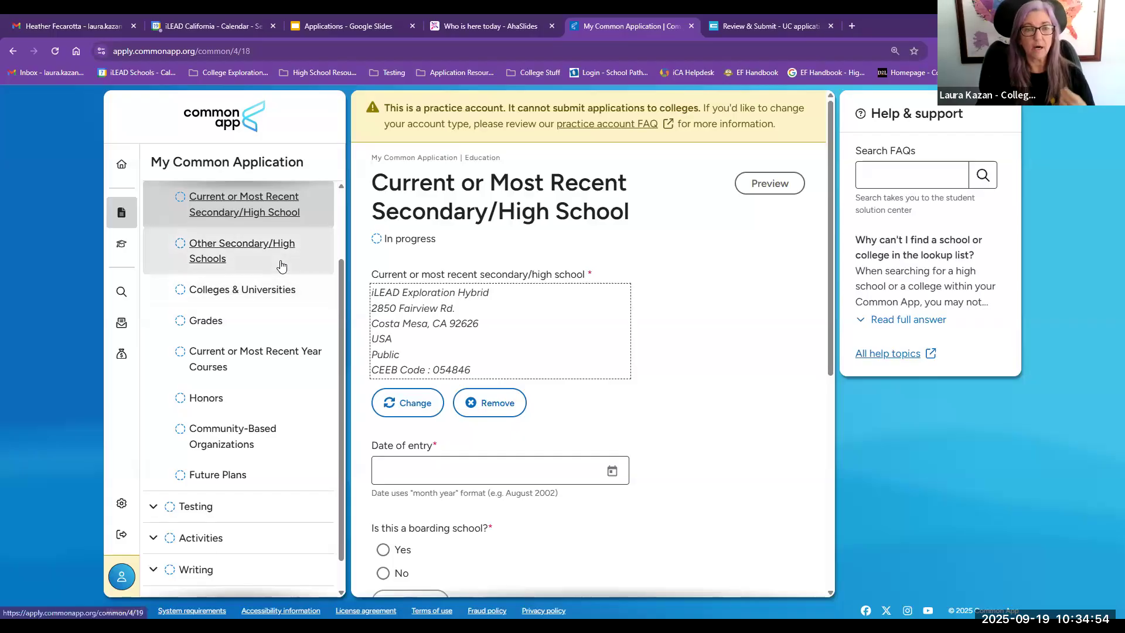
Step: Set the date of entry to August 2021
scroll(398, 283, down, 1)
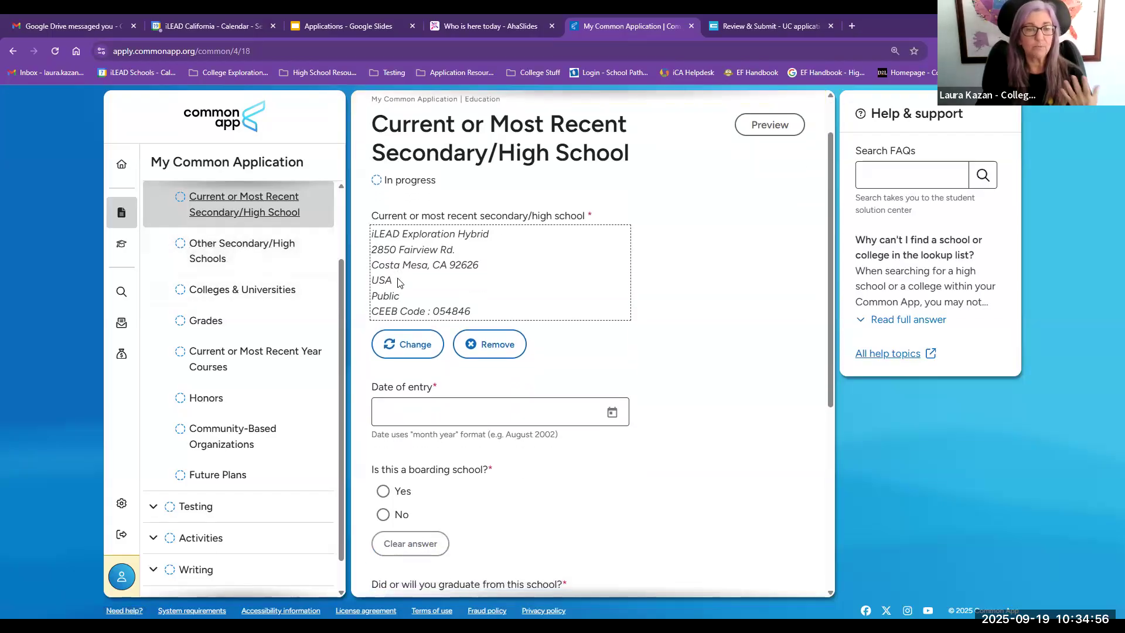
click(611, 414)
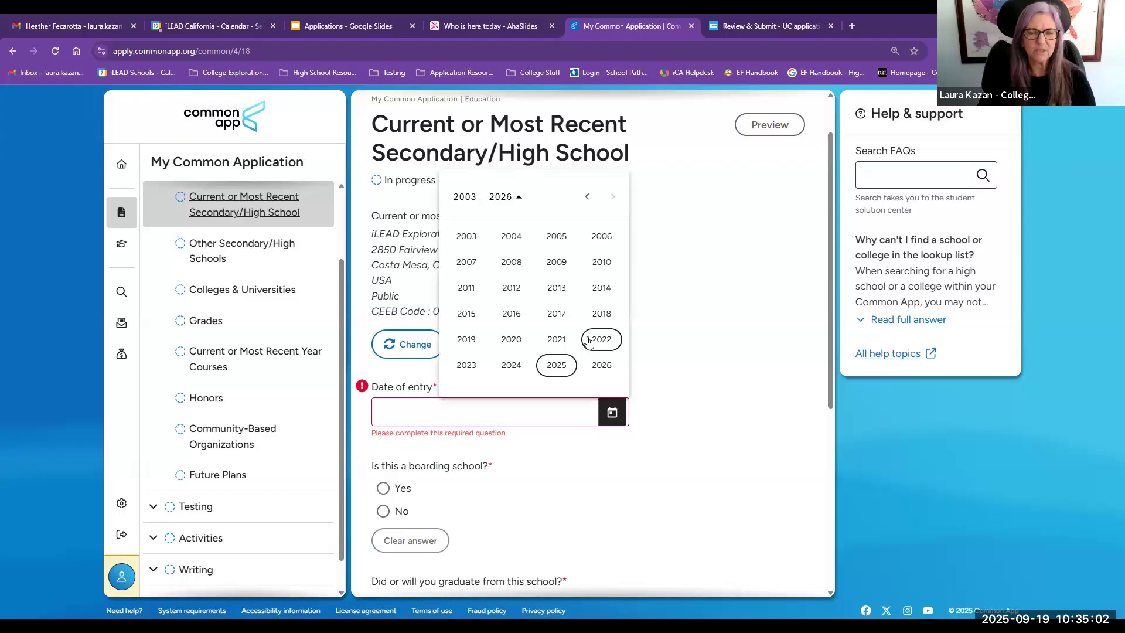
click(556, 340)
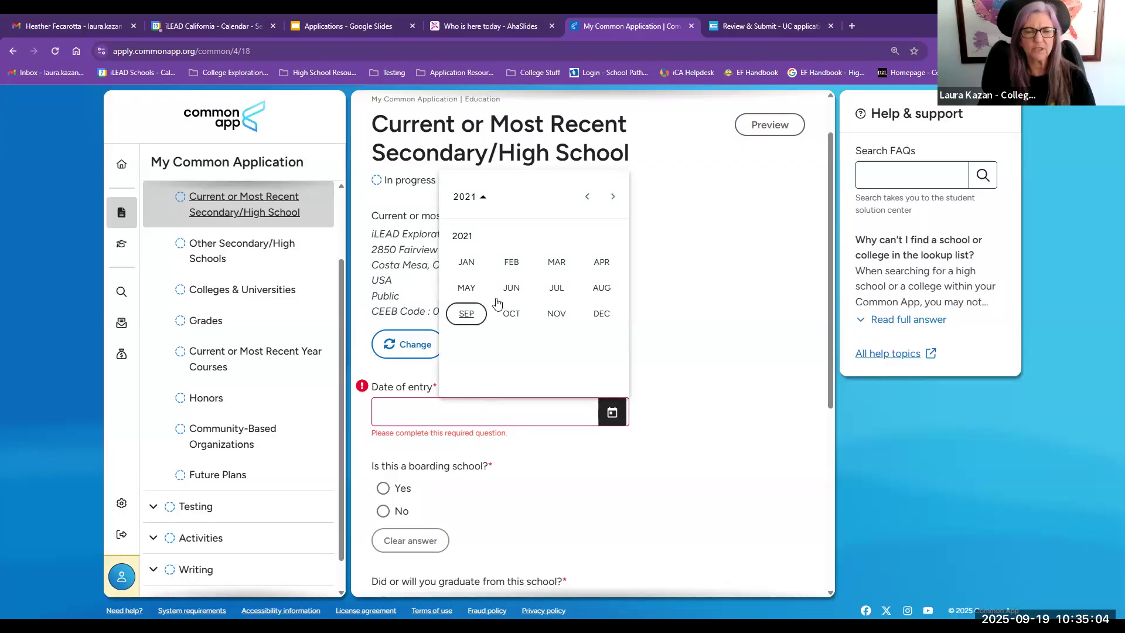
click(601, 288)
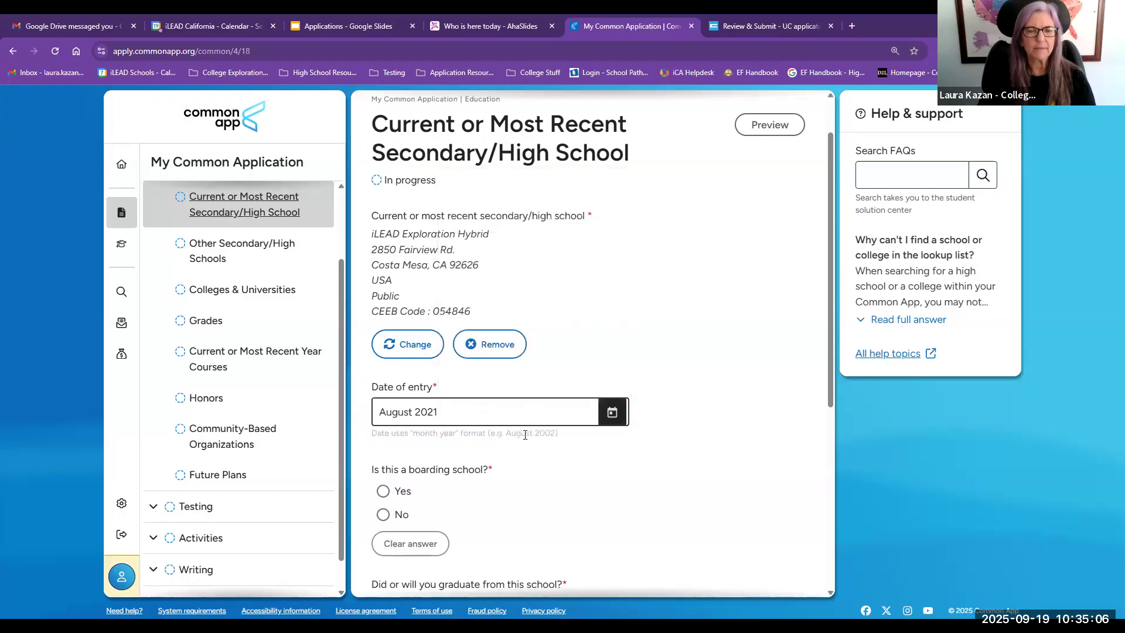
Step: Change the date of entry to August 2022
scroll(480, 404, down, 2)
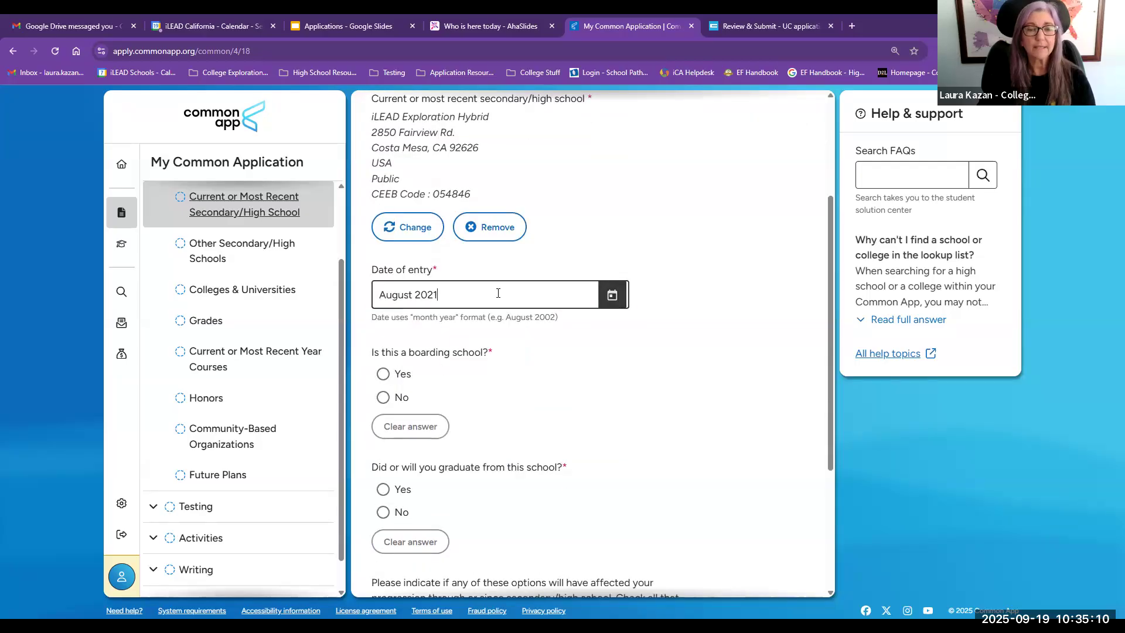
click(612, 296)
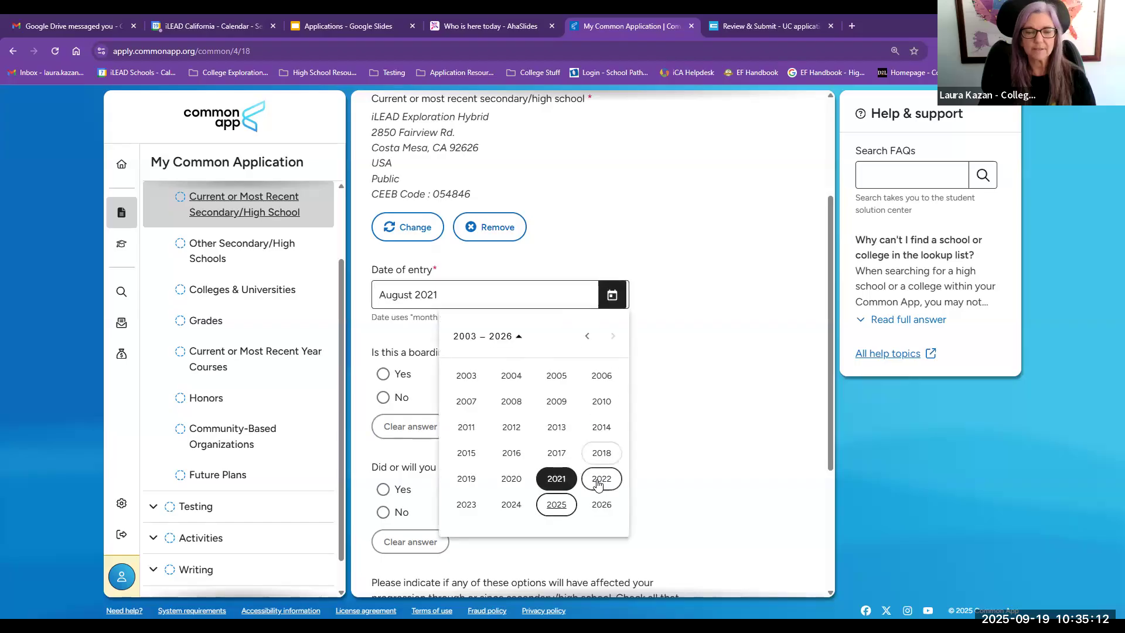
click(601, 468)
click(674, 375)
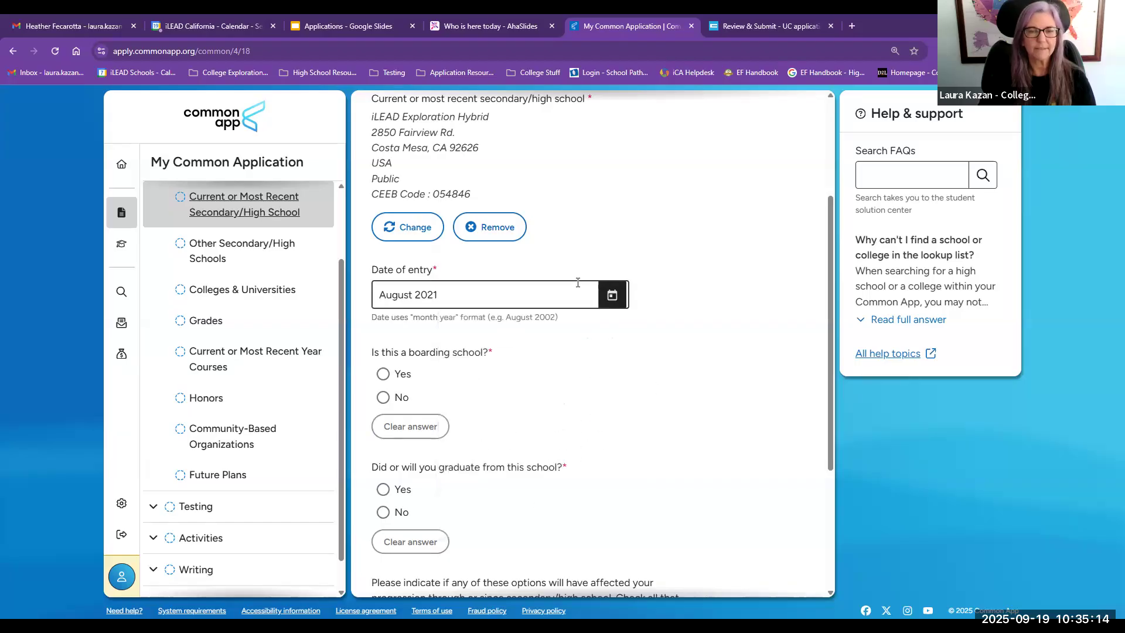
click(612, 296)
click(596, 483)
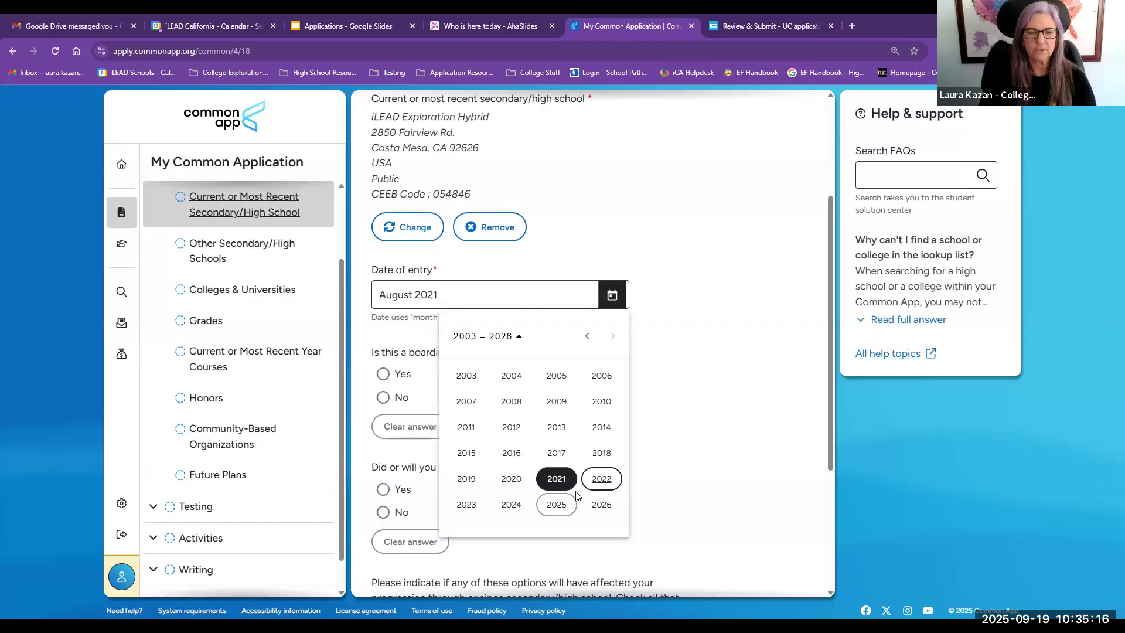
click(597, 428)
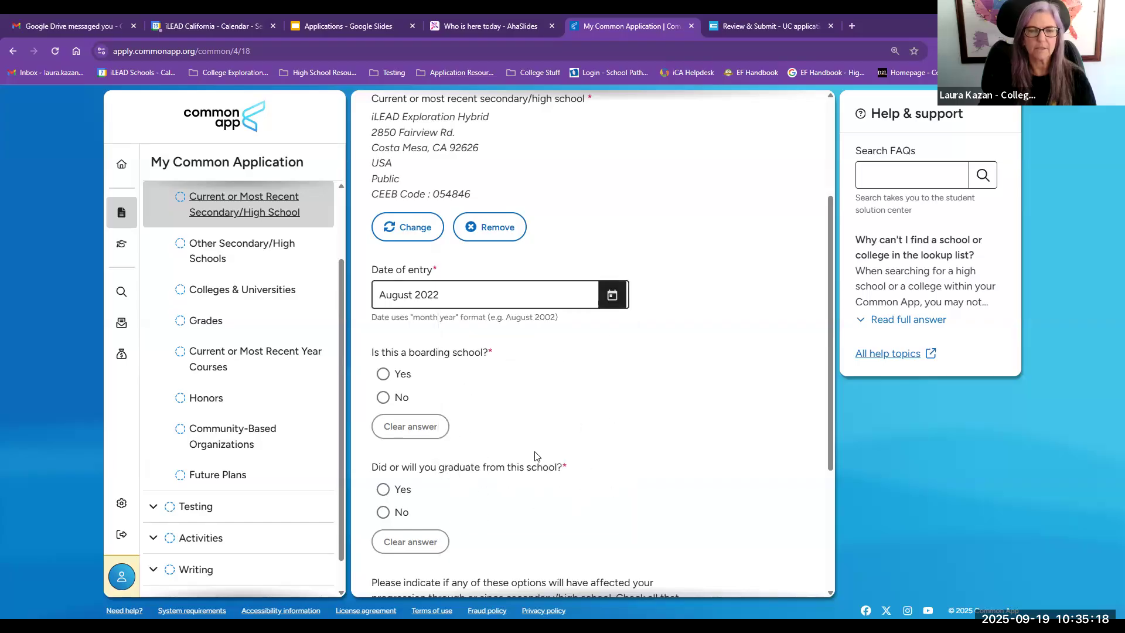
Step: Answer Yes to boarding school, No to living on campus, and Yes to graduating from this school
click(383, 374)
scroll(385, 351, down, 3)
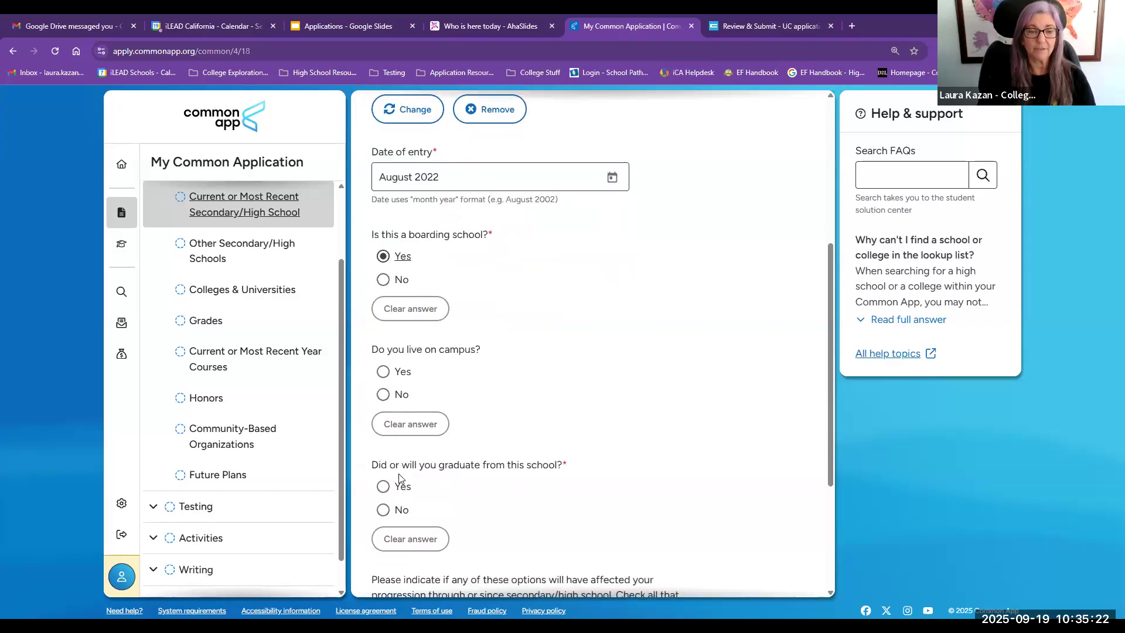
click(382, 317)
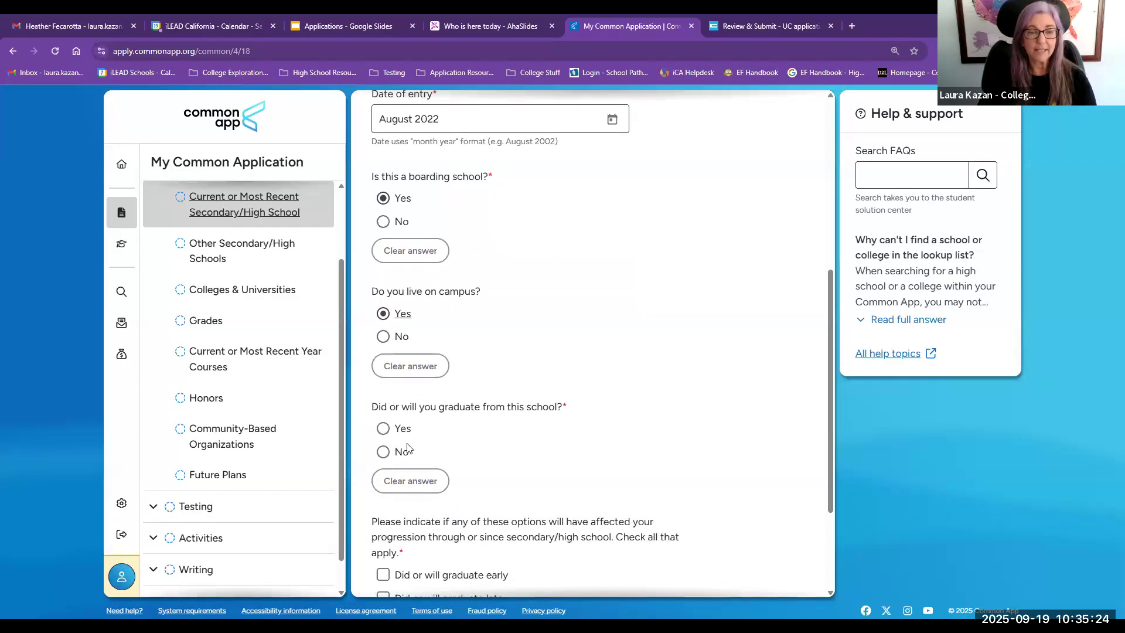
scroll(437, 433, down, 2)
click(383, 311)
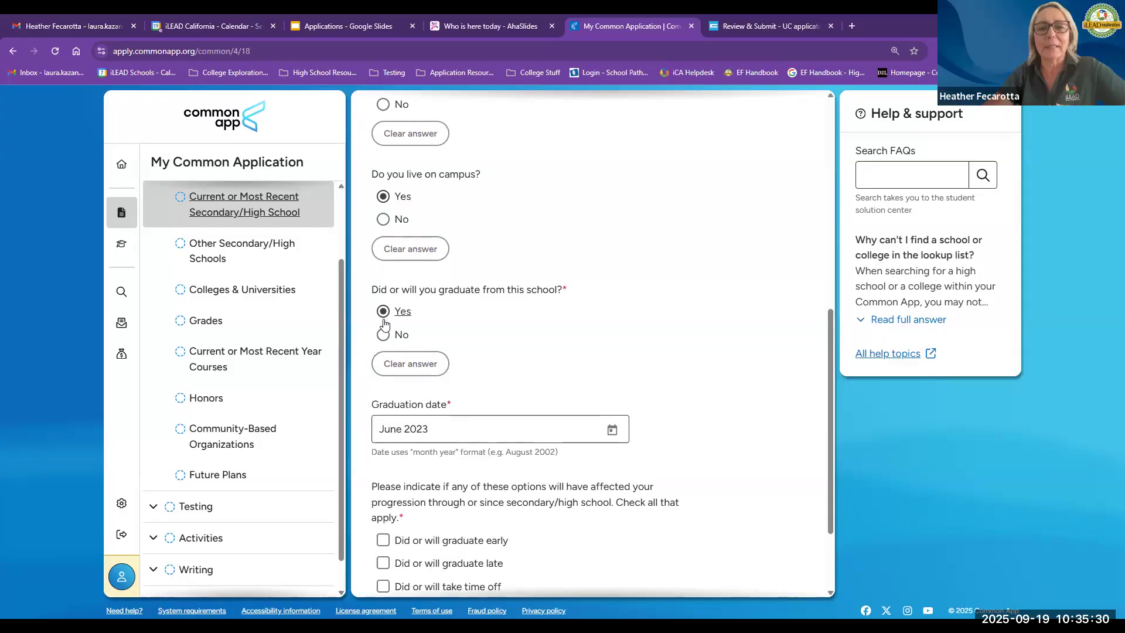
click(383, 221)
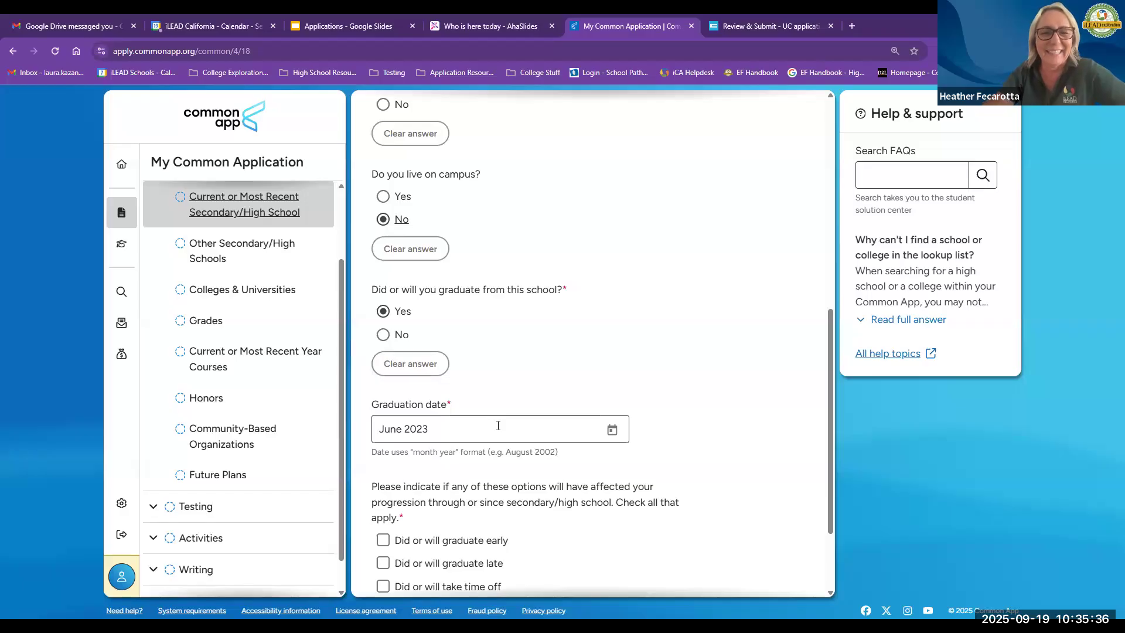
Step: Set the graduation date to June 2026
click(611, 429)
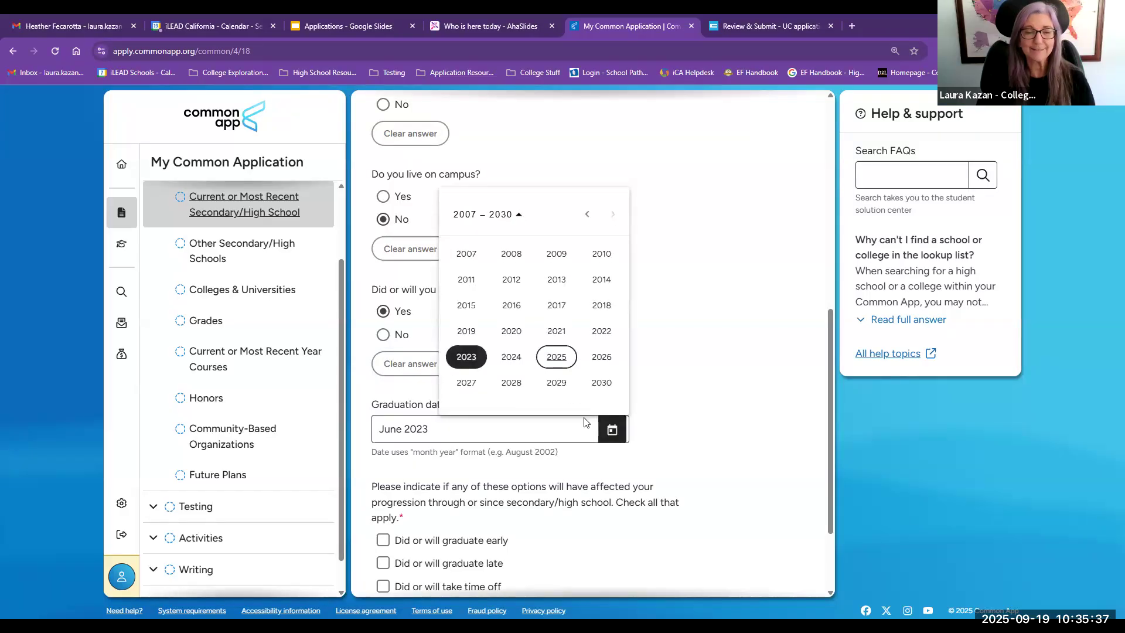
click(557, 357)
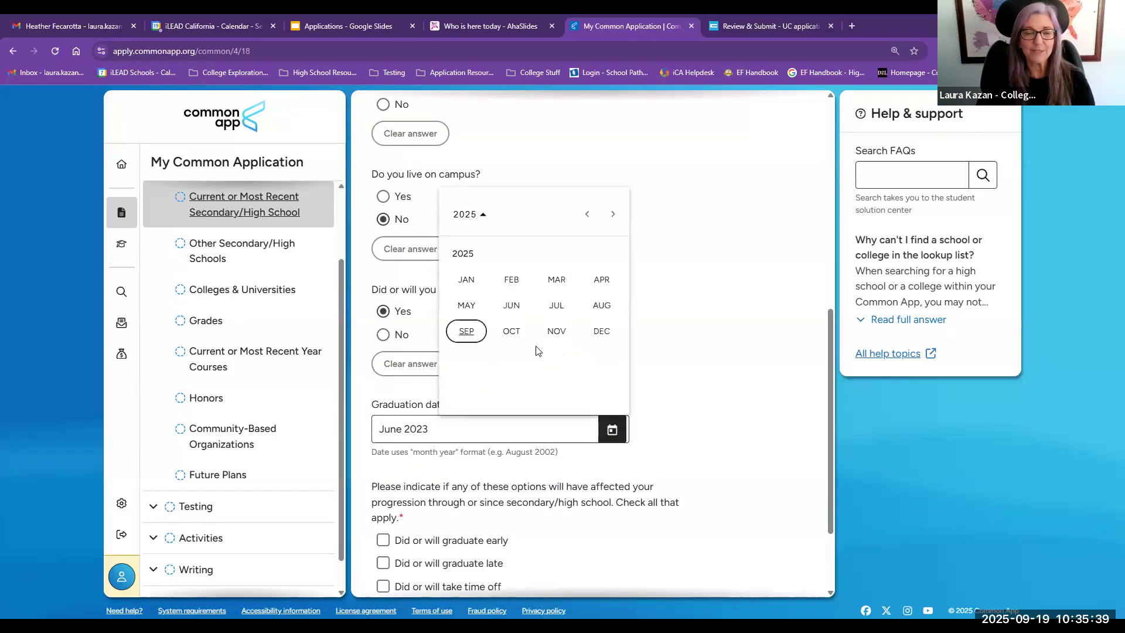
click(473, 217)
click(533, 215)
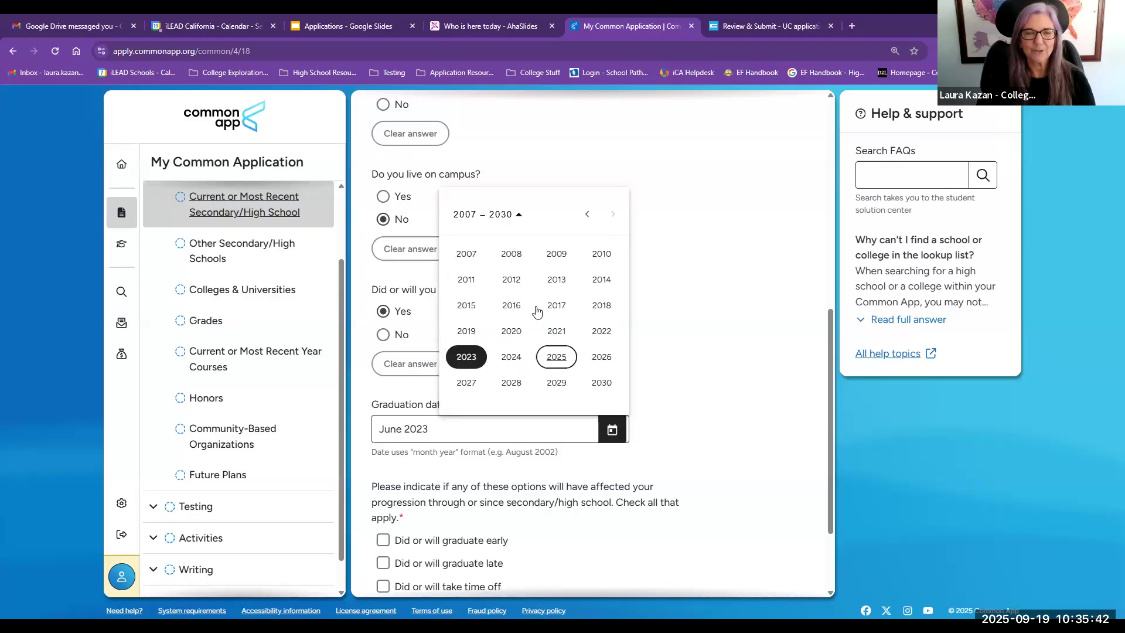
click(601, 357)
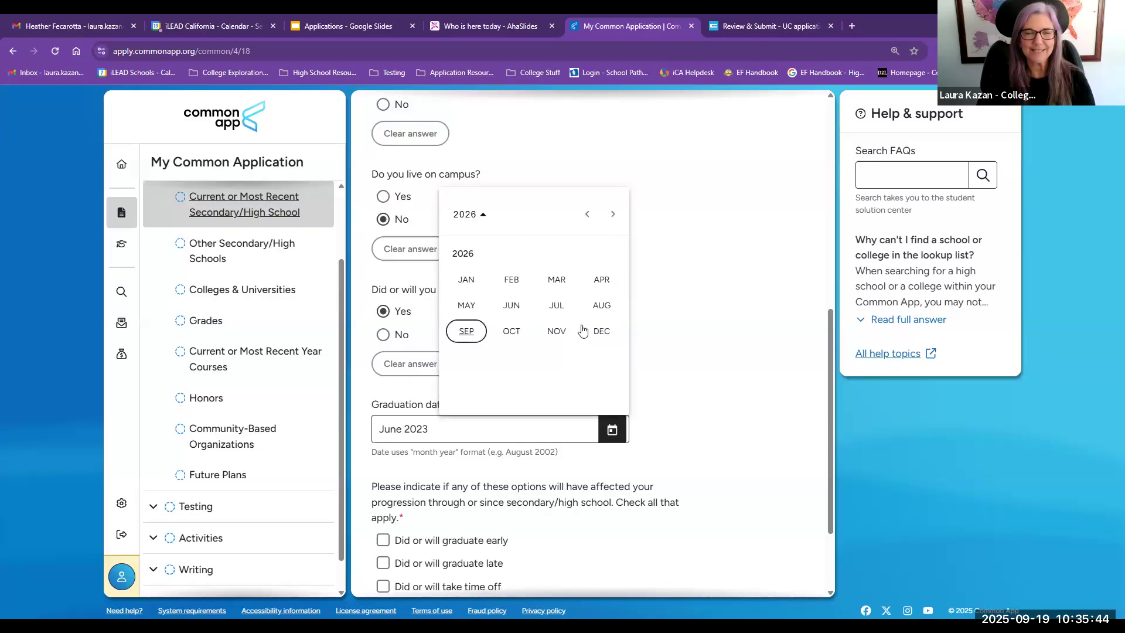
click(549, 451)
scroll(658, 437, down, 2)
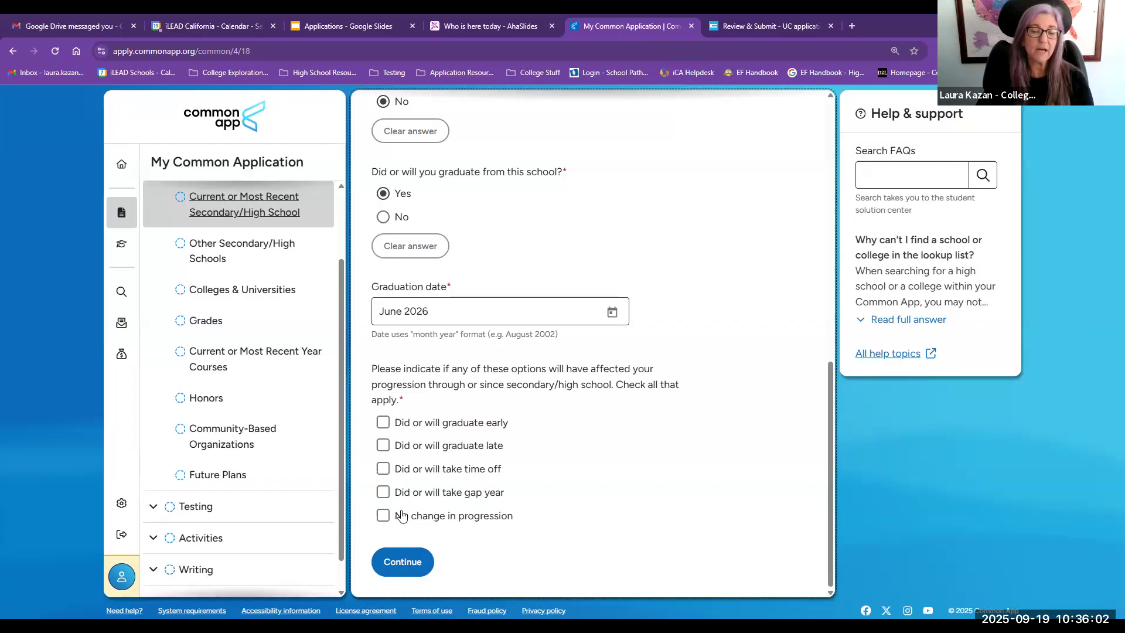
Step: Tick and then clear the 'Did or will graduate early' progression option, and continue to Other Secondary/High Schools
click(391, 424)
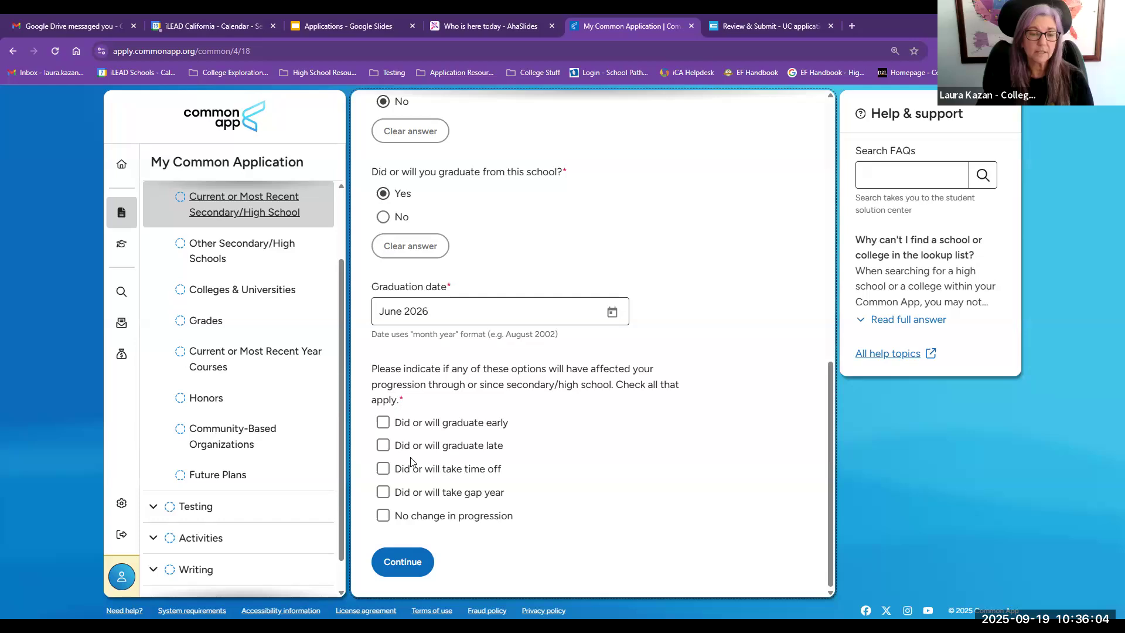
scroll(562, 472, down, 4)
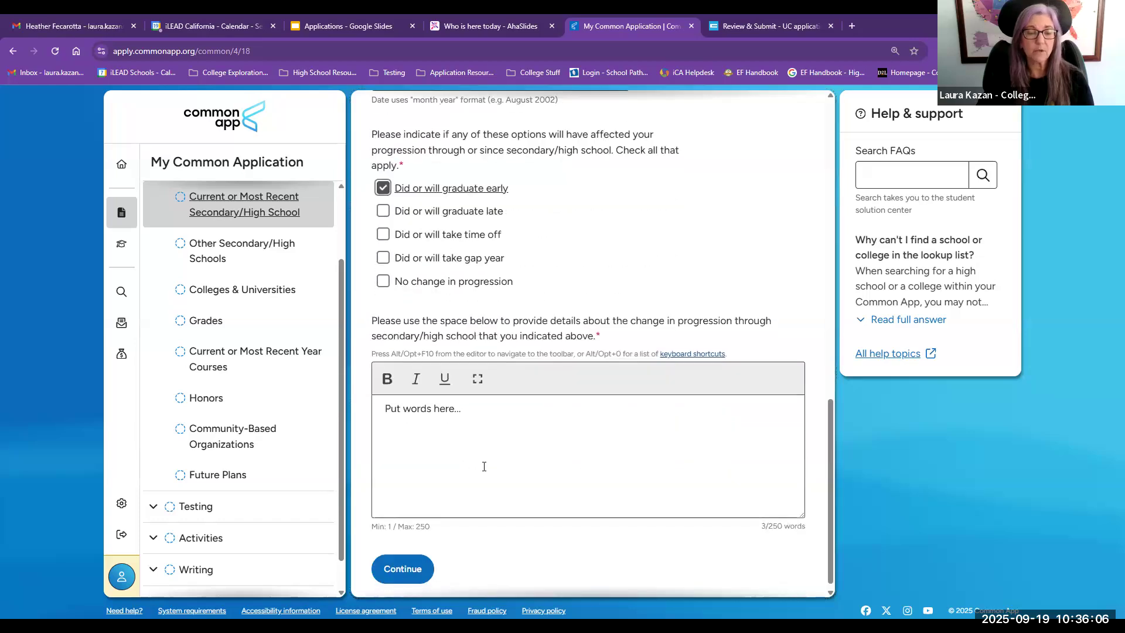
click(384, 188)
click(384, 410)
scroll(563, 394, down, 3)
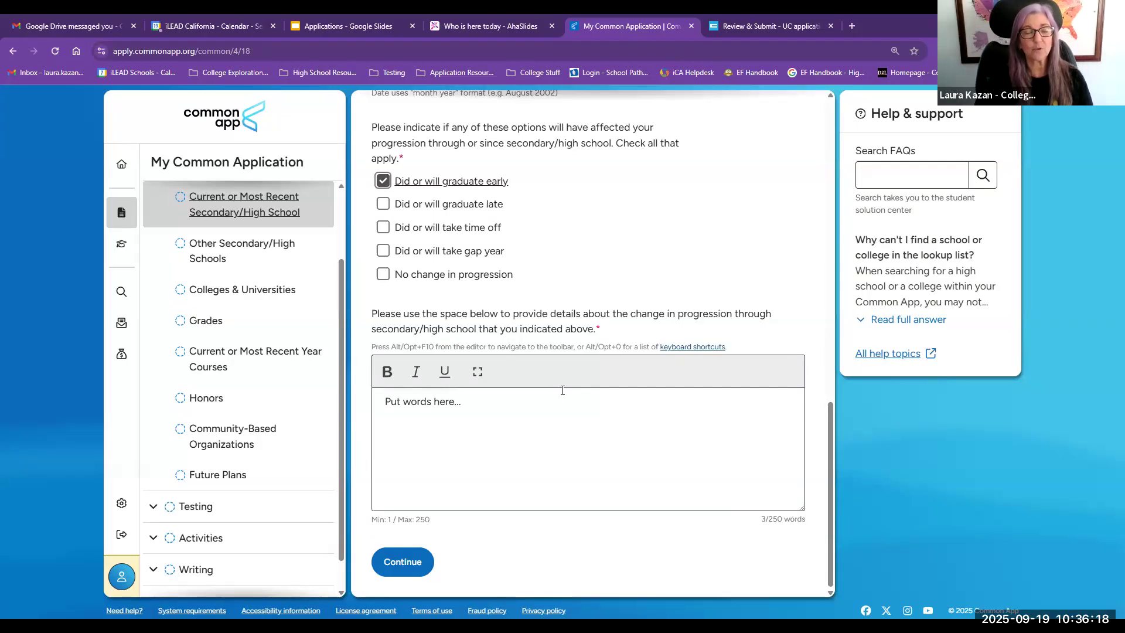
click(382, 180)
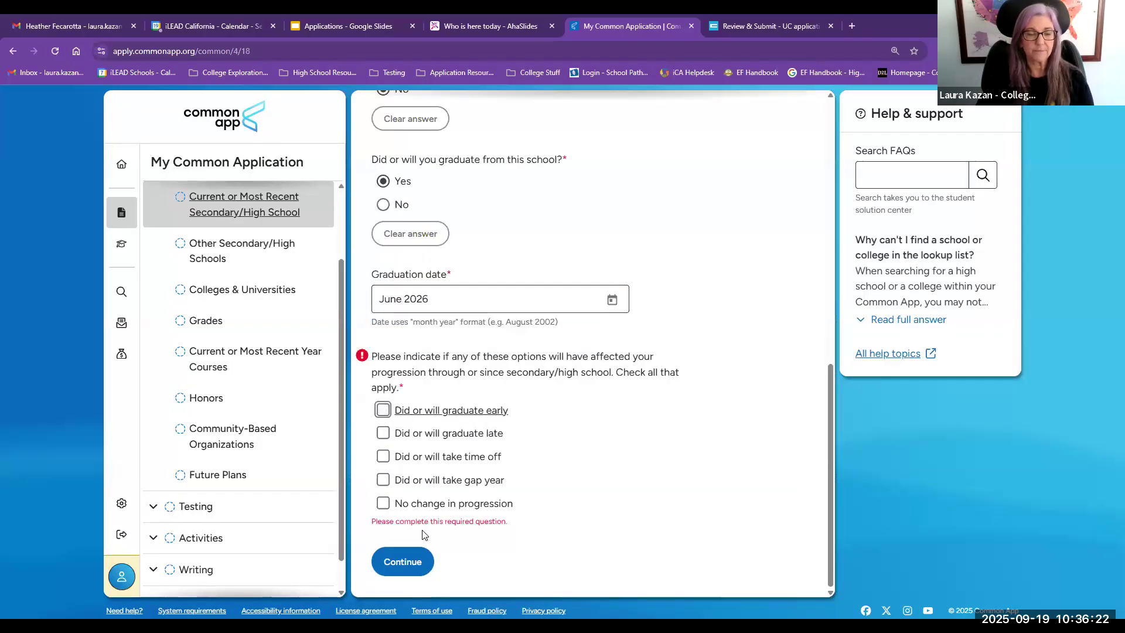
click(403, 561)
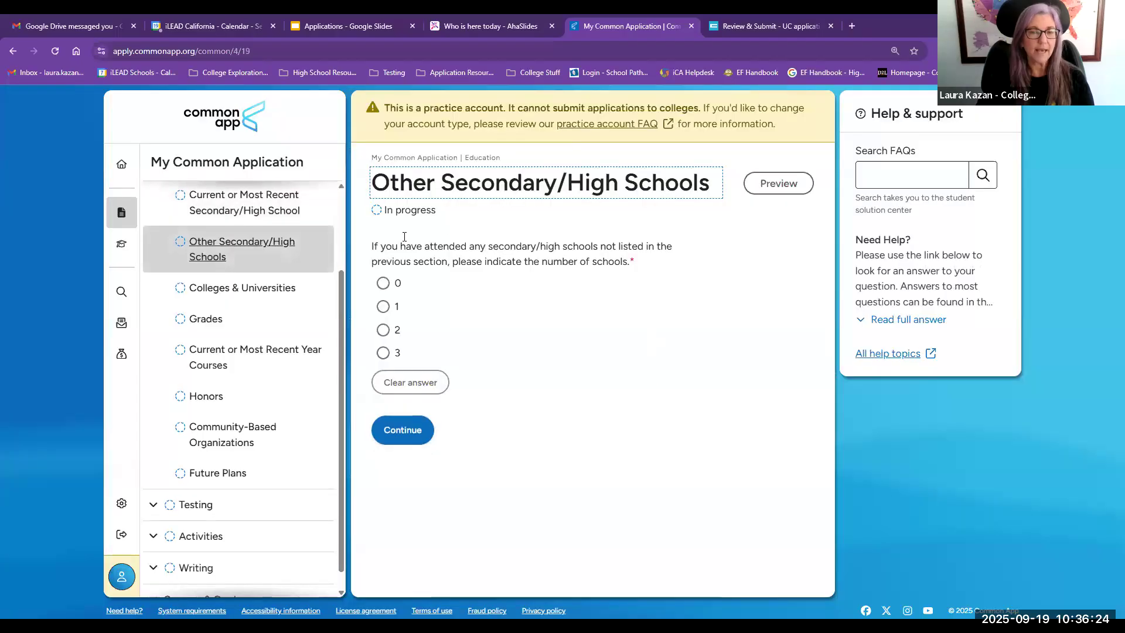
Step: Answer how many other secondary/high schools were attended and scroll through the listed school details
click(393, 314)
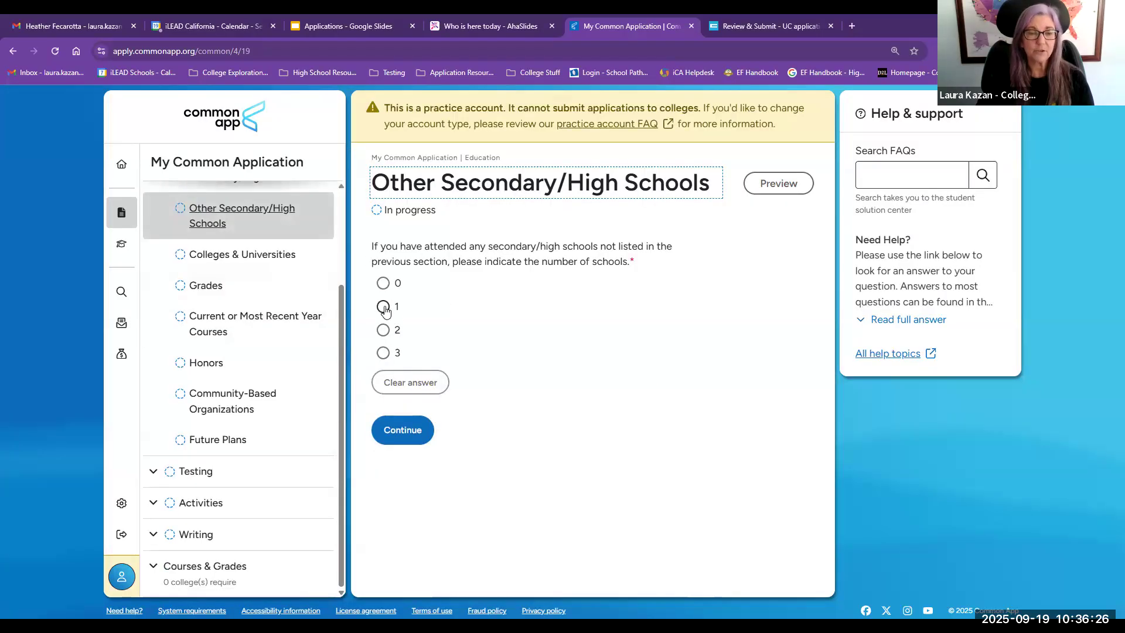
scroll(469, 319, down, 2)
scroll(477, 318, down, 2)
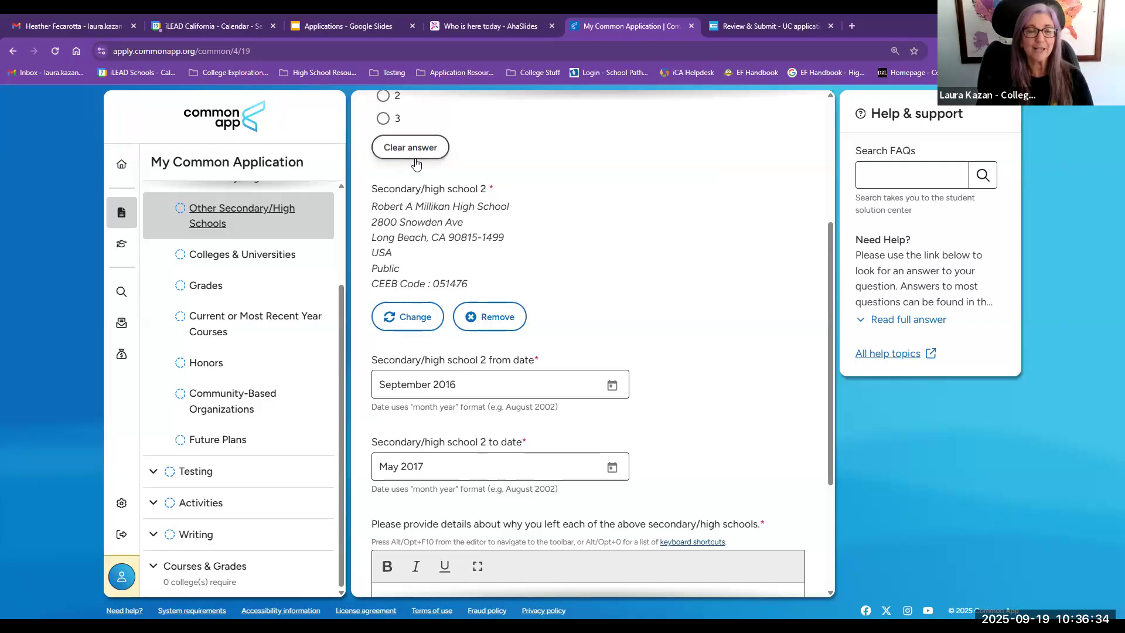
Step: Answer 0 for the number of other secondary/high schools attended and move on to Colleges & Universities
scroll(413, 154, up, 2)
click(383, 162)
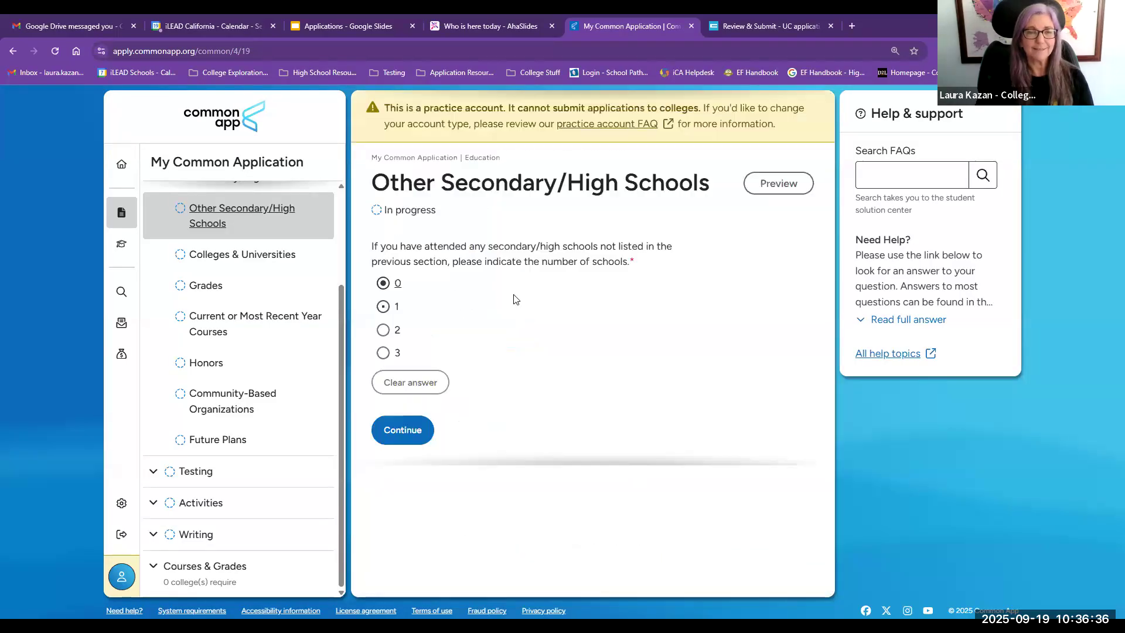
click(226, 258)
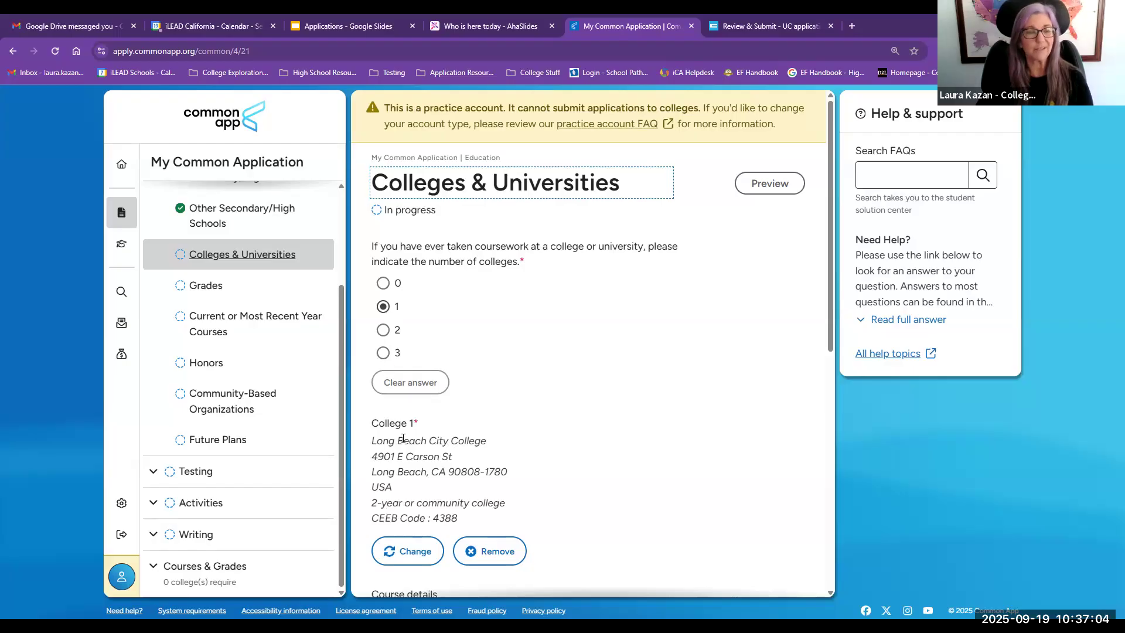
Step: Open the Grades section and enter an approximate graduating class size of 180
click(204, 286)
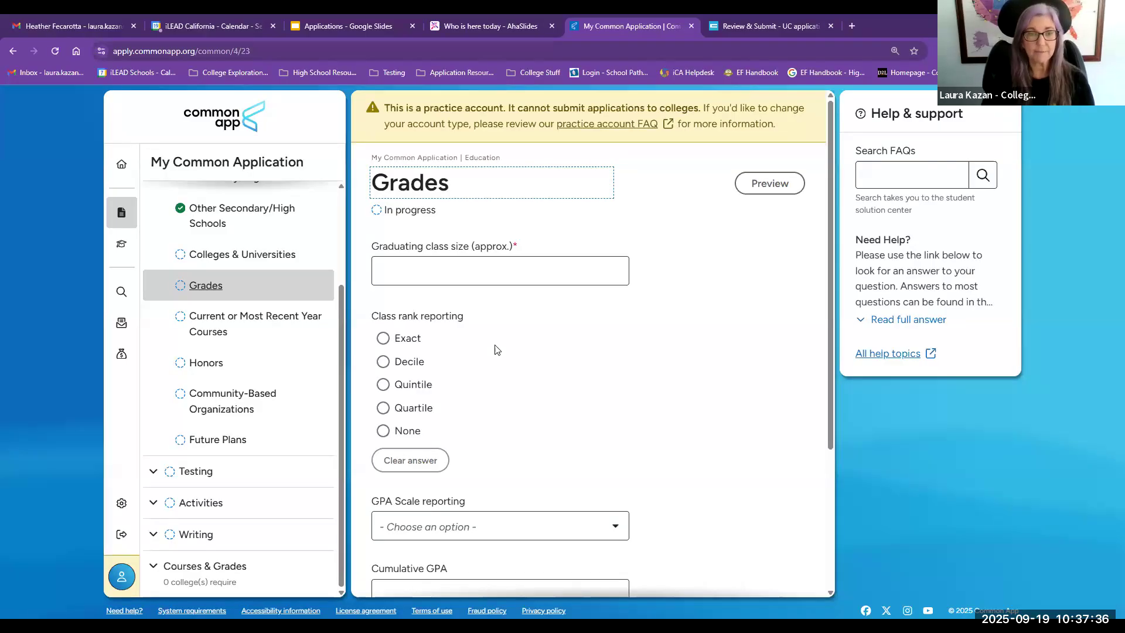
click(462, 272)
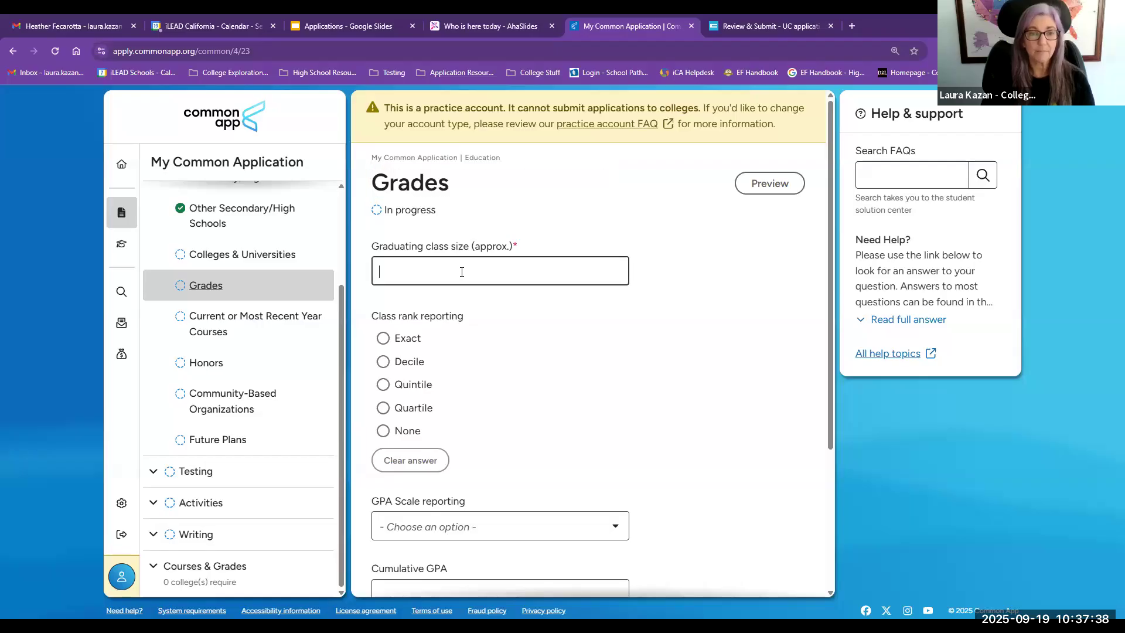
text(180)
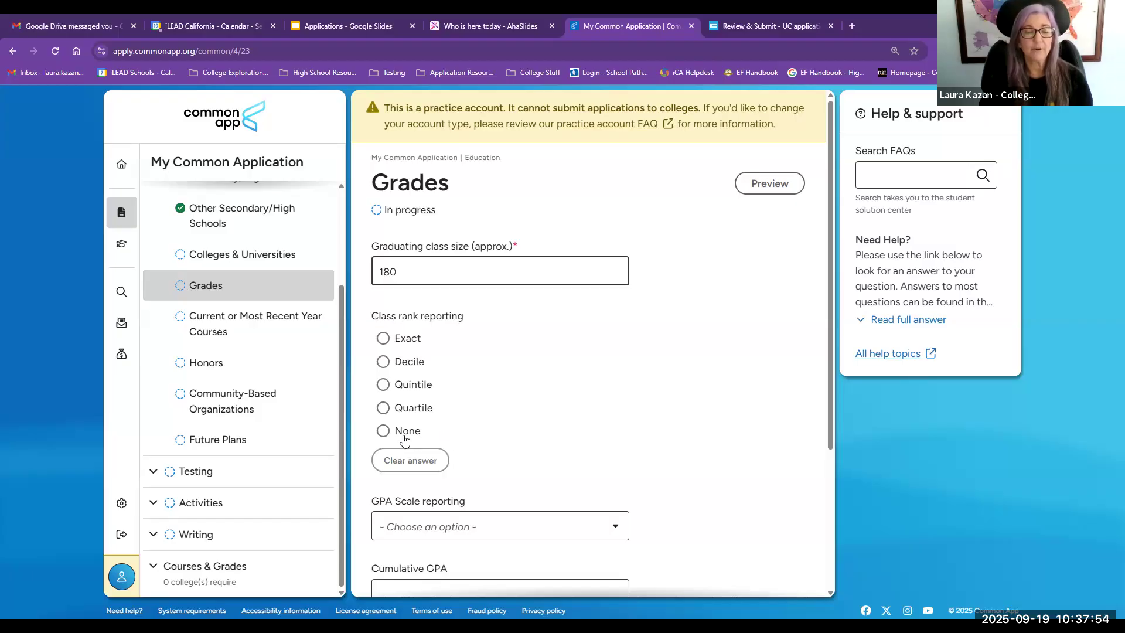
Step: Choose None for class rank reporting and set the GPA scale reporting to 4
click(382, 431)
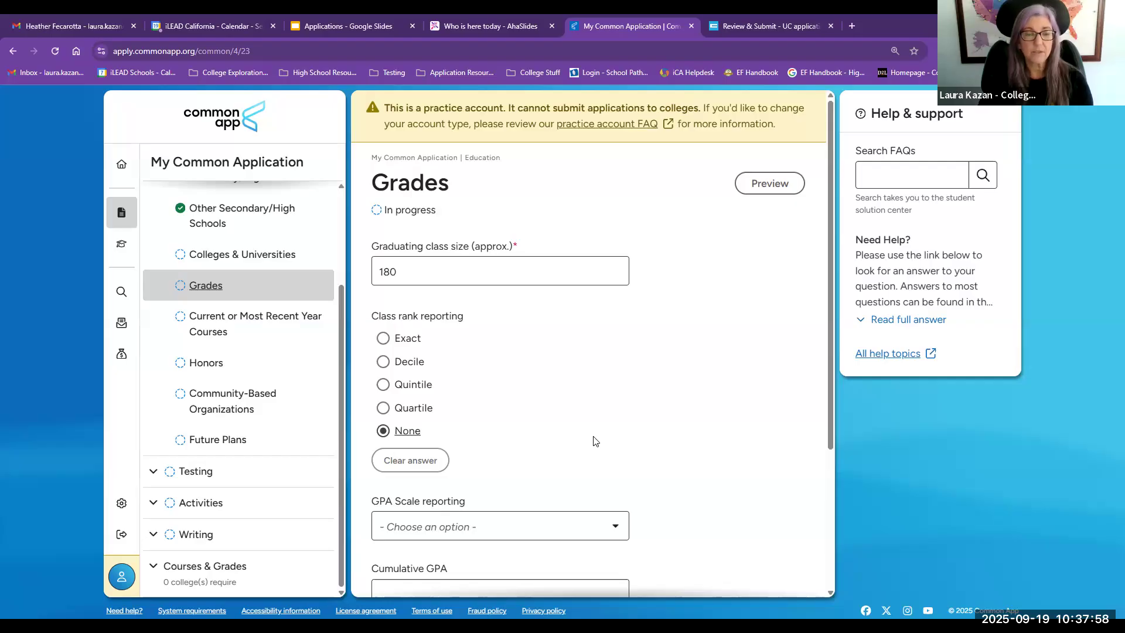
scroll(595, 441, down, 2)
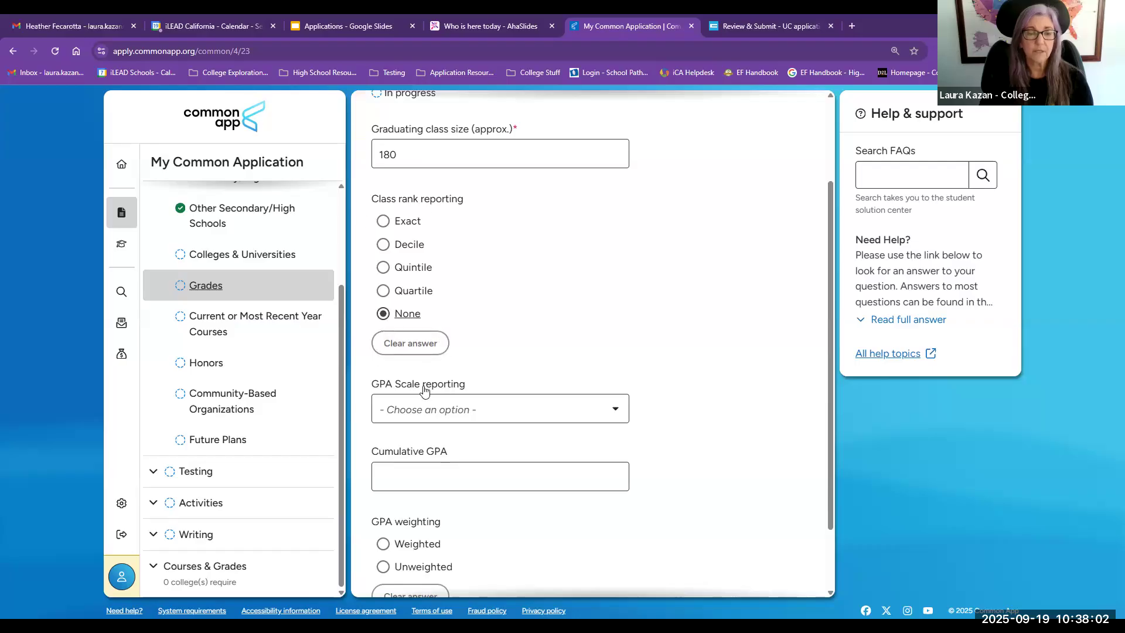
click(469, 413)
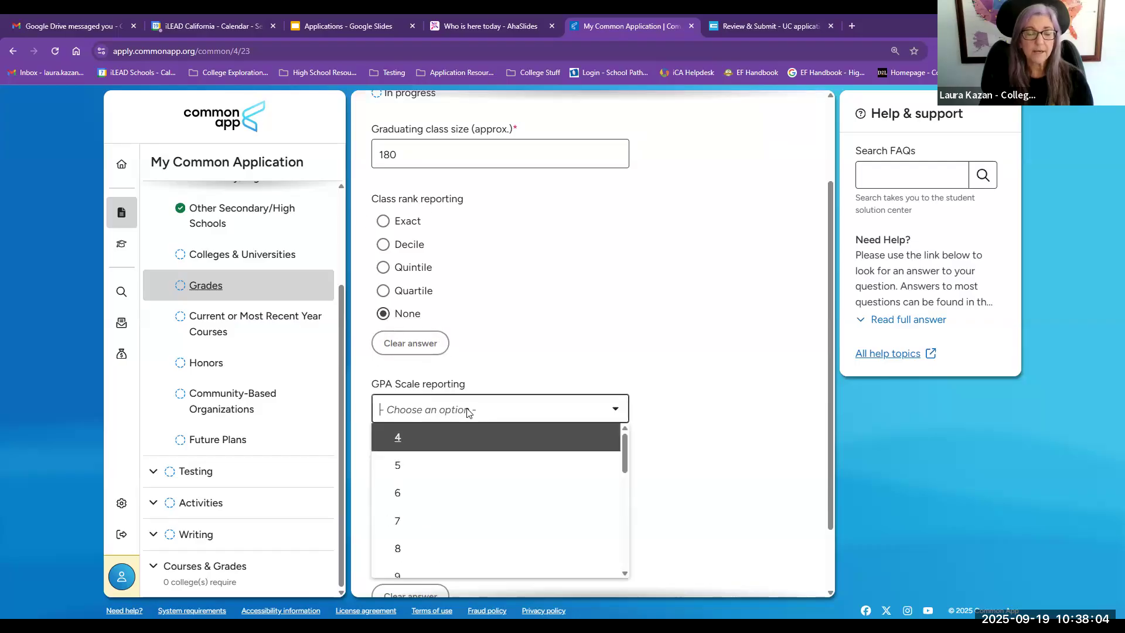
click(394, 436)
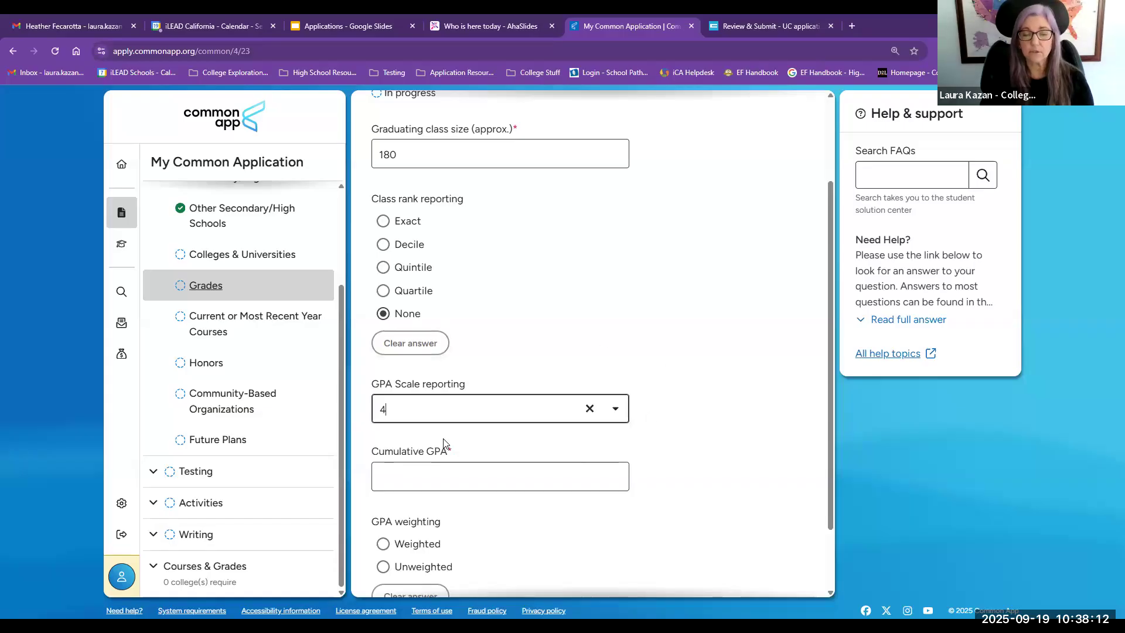
Step: Enter a cumulative GPA of 3.6 and mark the GPA weighting as Weighted
scroll(444, 439, down, 2)
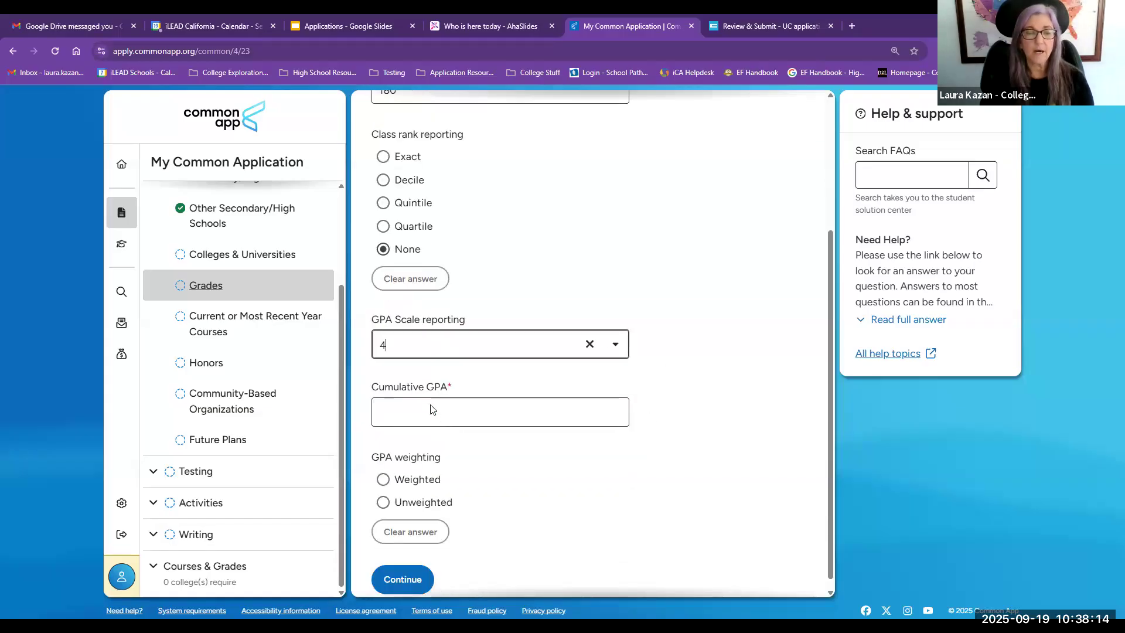
click(426, 392)
text(4.2)
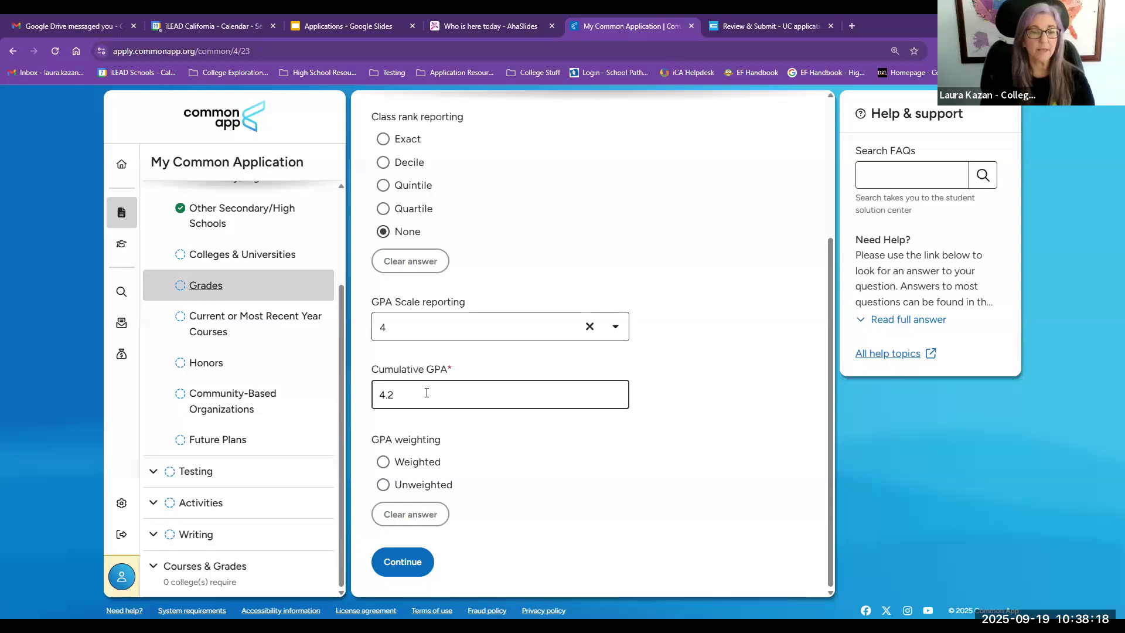
click(382, 461)
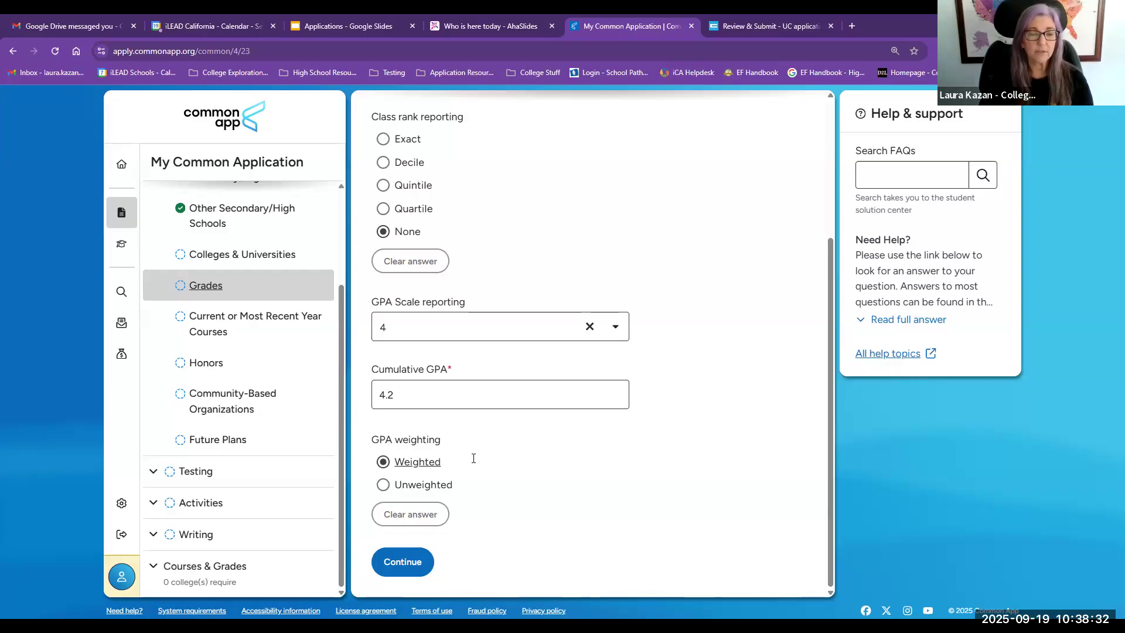
drag(396, 393, 362, 400)
text(4)
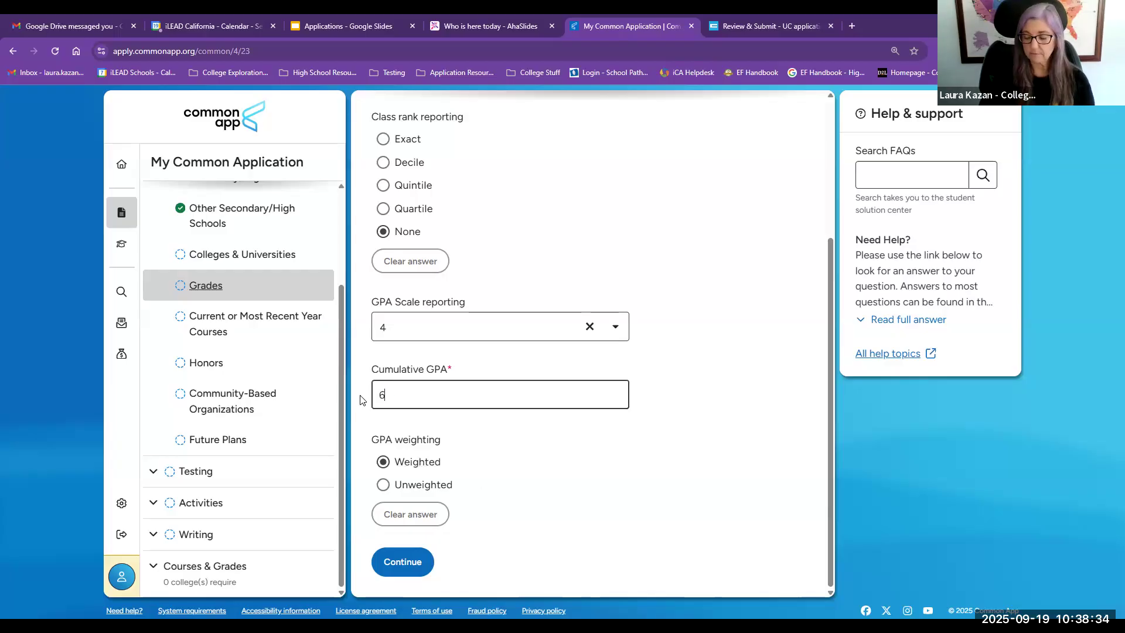
key(BackSpace)
text(3.6)
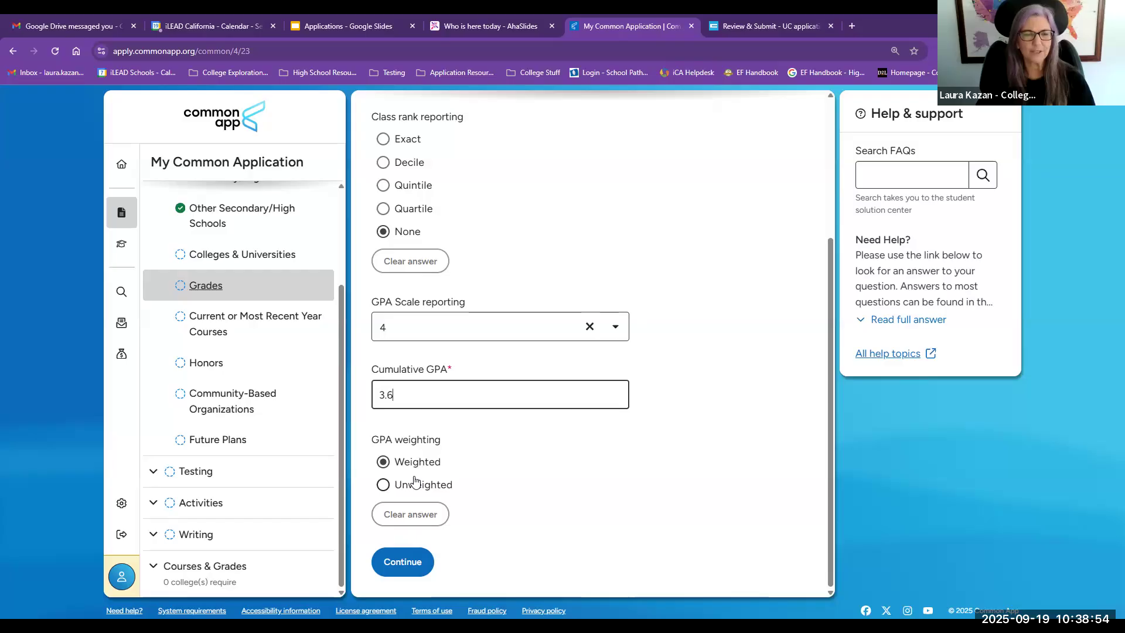
Step: Open Current or Most Recent Year Courses, report 4 courses, and choose the Semester scheduling system
click(176, 323)
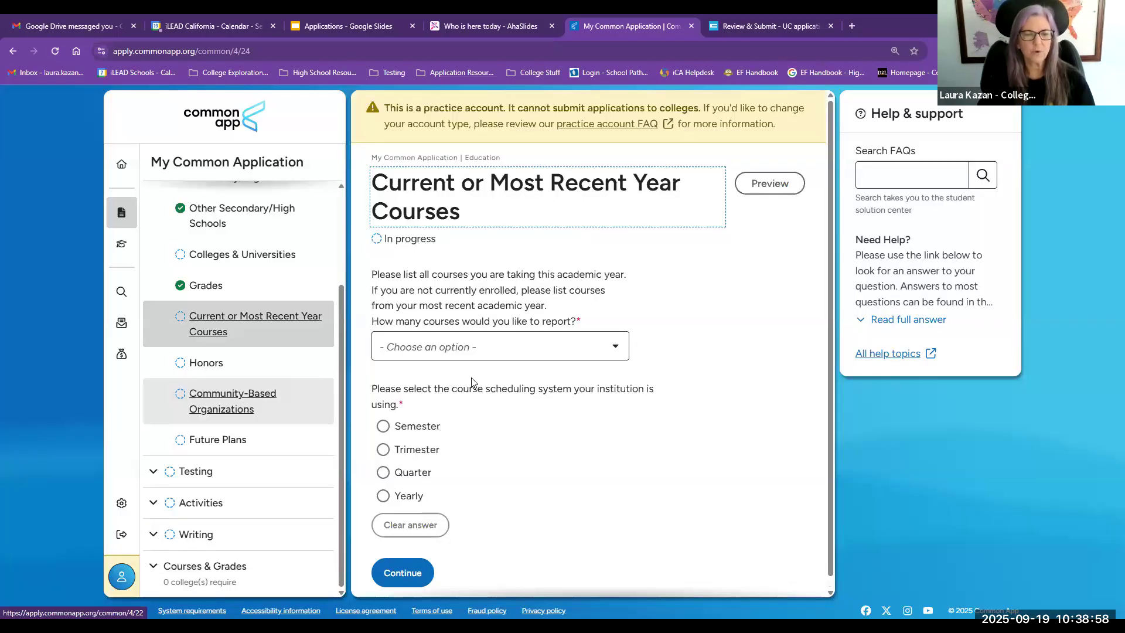
click(430, 335)
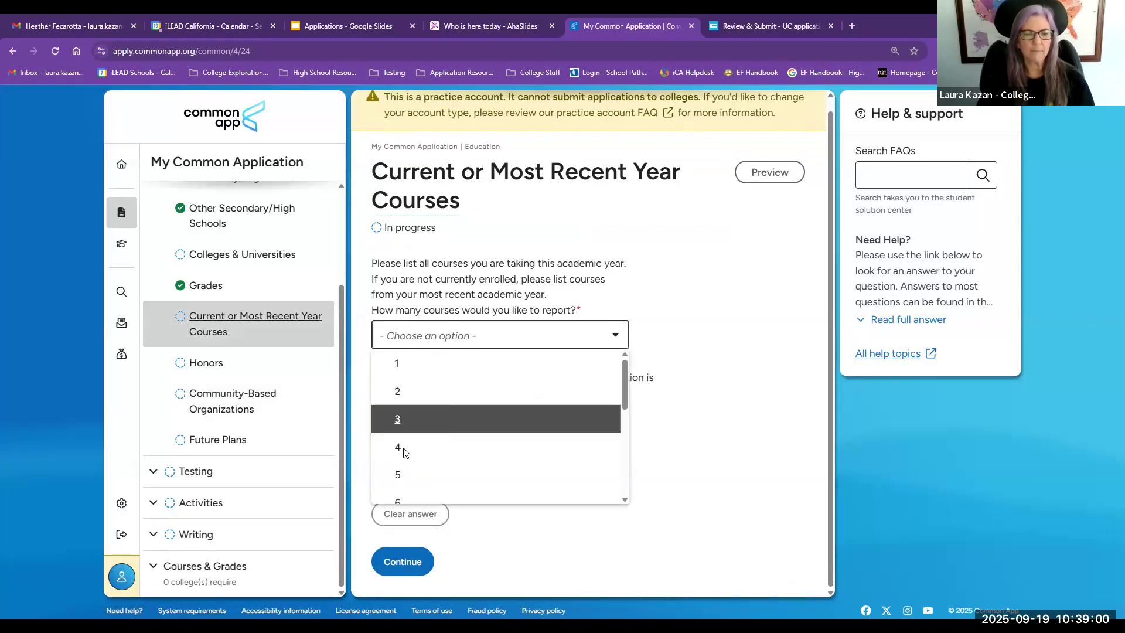
click(402, 448)
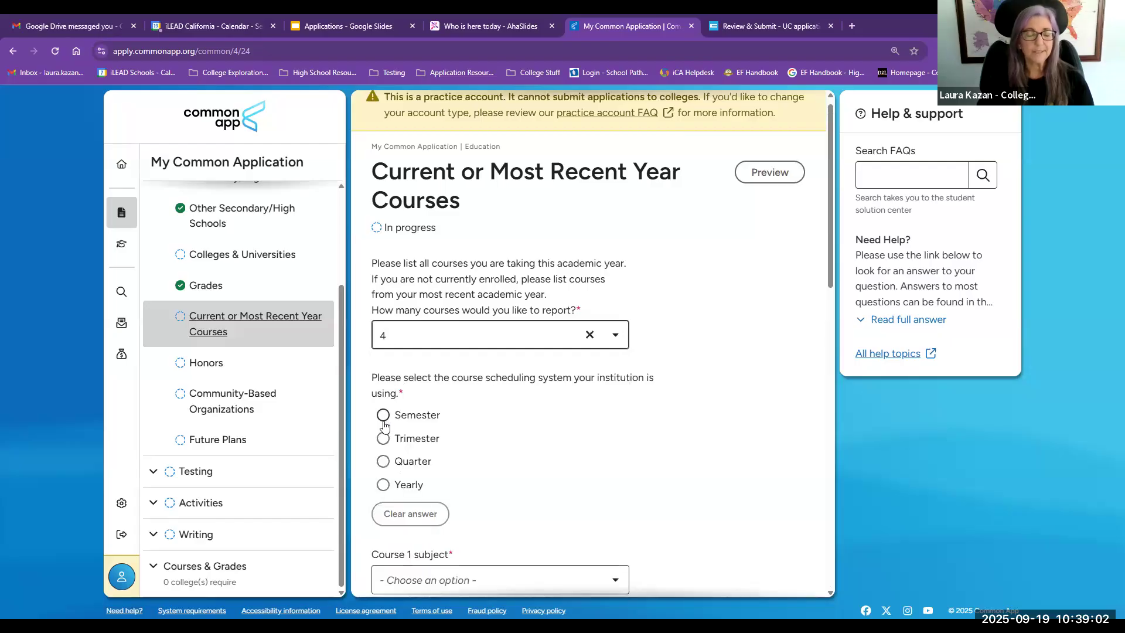
click(383, 416)
Step: Set Course 1's subject to Calculus and change its name to calc
scroll(554, 419, down, 2)
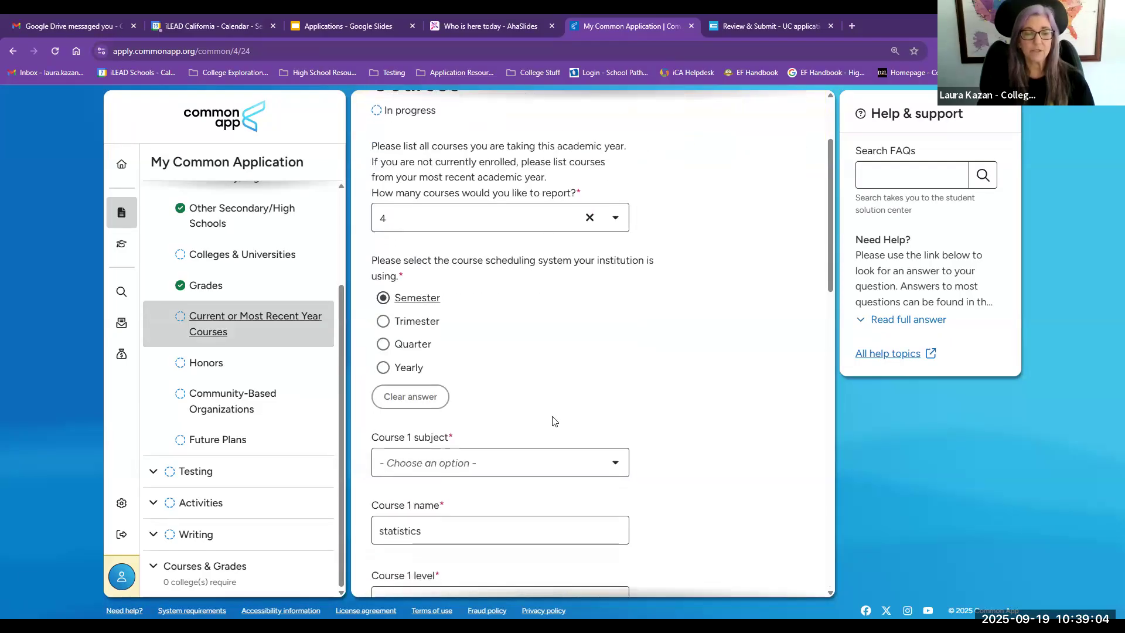
scroll(551, 410, down, 2)
scroll(545, 399, down, 1)
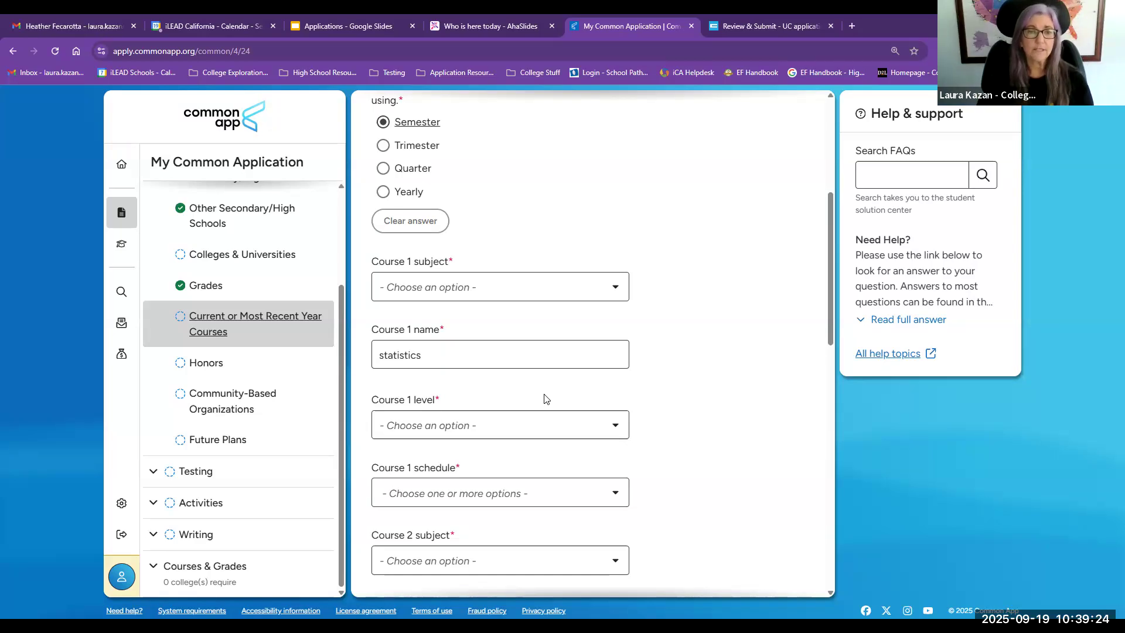
click(481, 286)
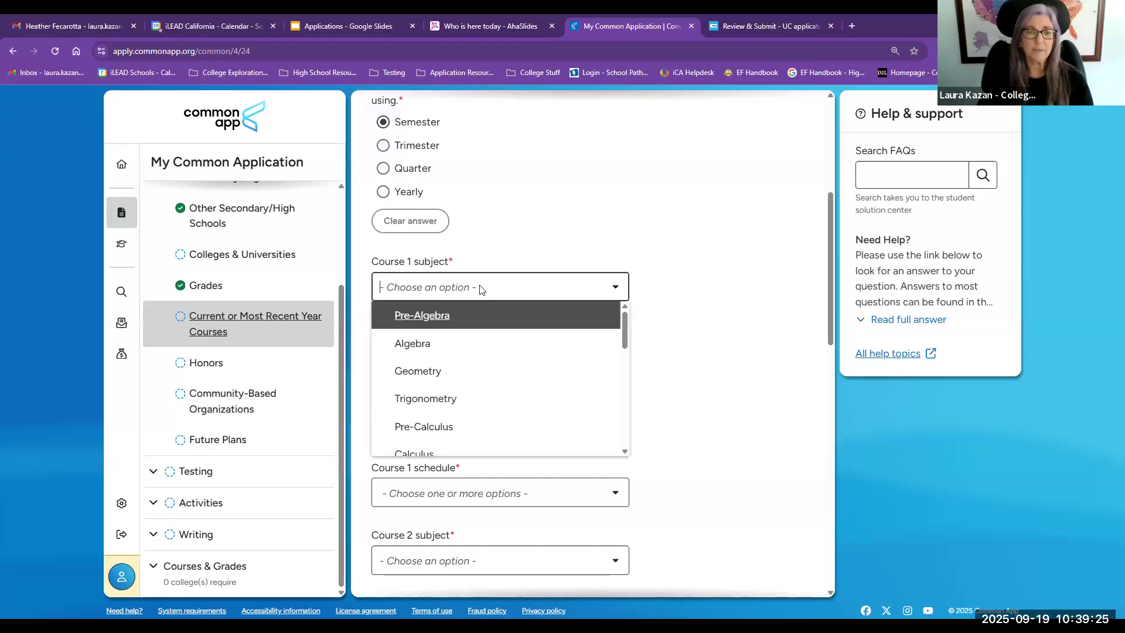
scroll(454, 416, down, 1)
click(455, 394)
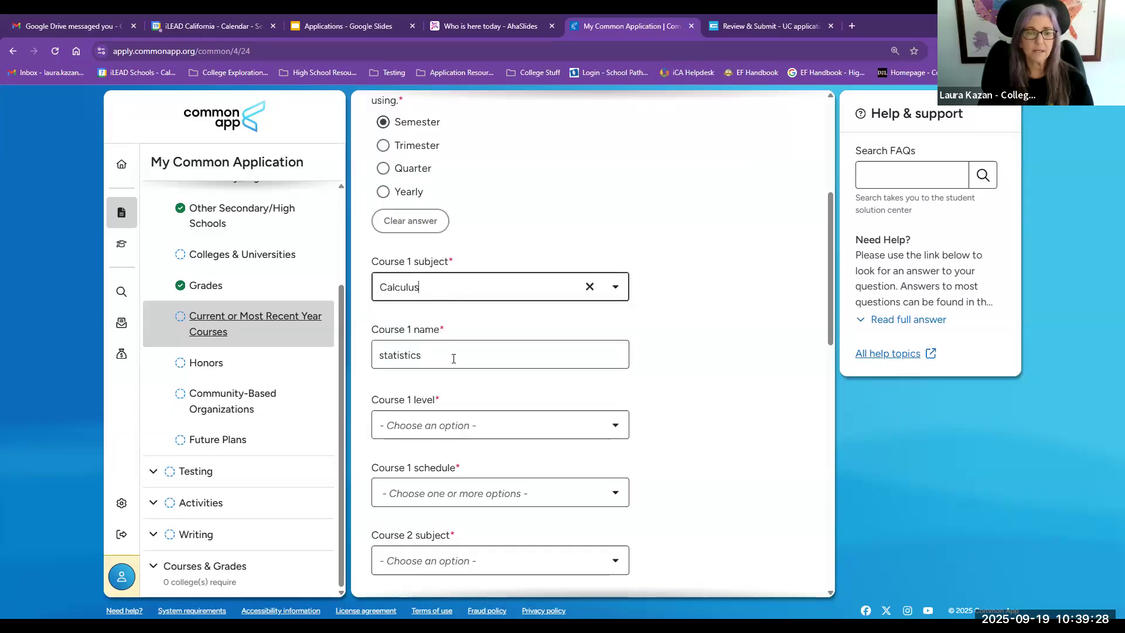
double_click(453, 358)
text(calc)
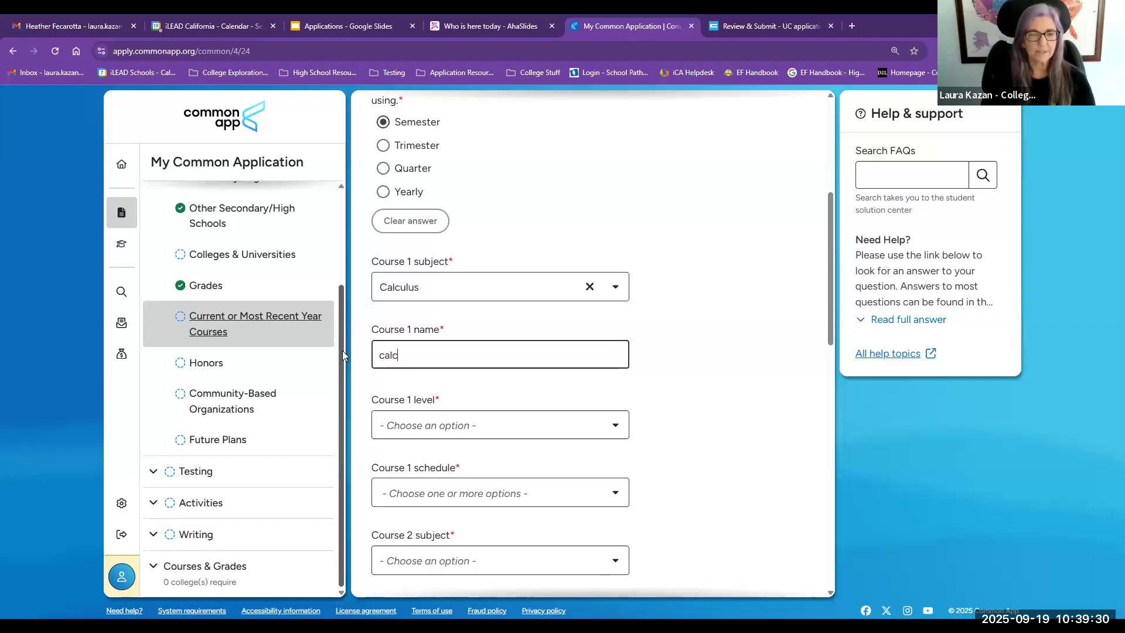
Step: Browse the available Course 1 level options without choosing one
click(414, 424)
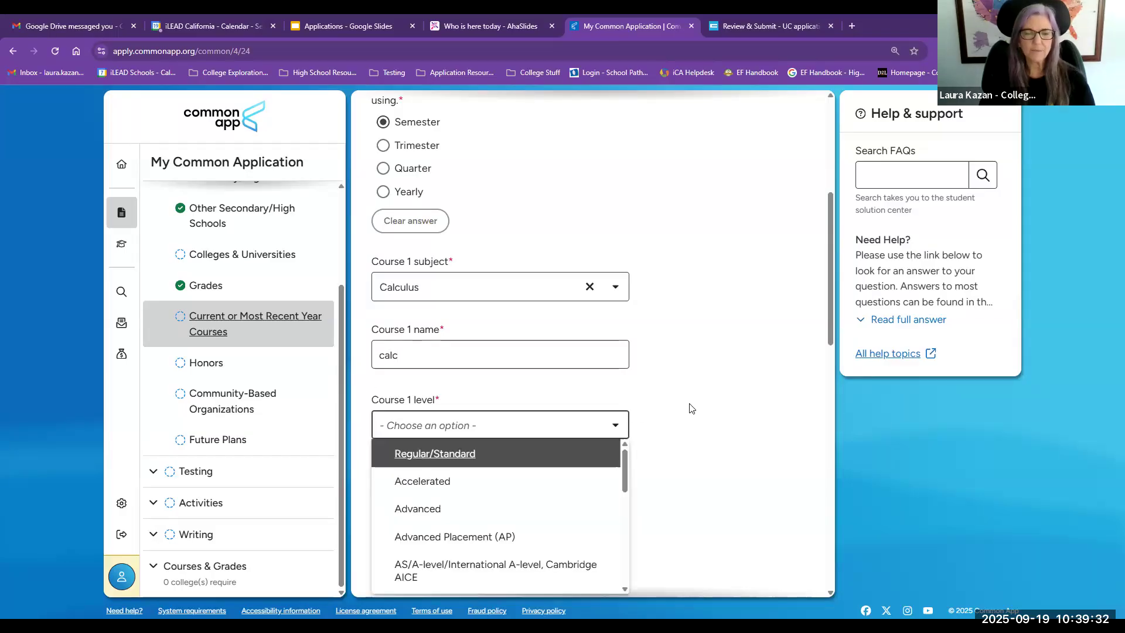
scroll(688, 408, down, 2)
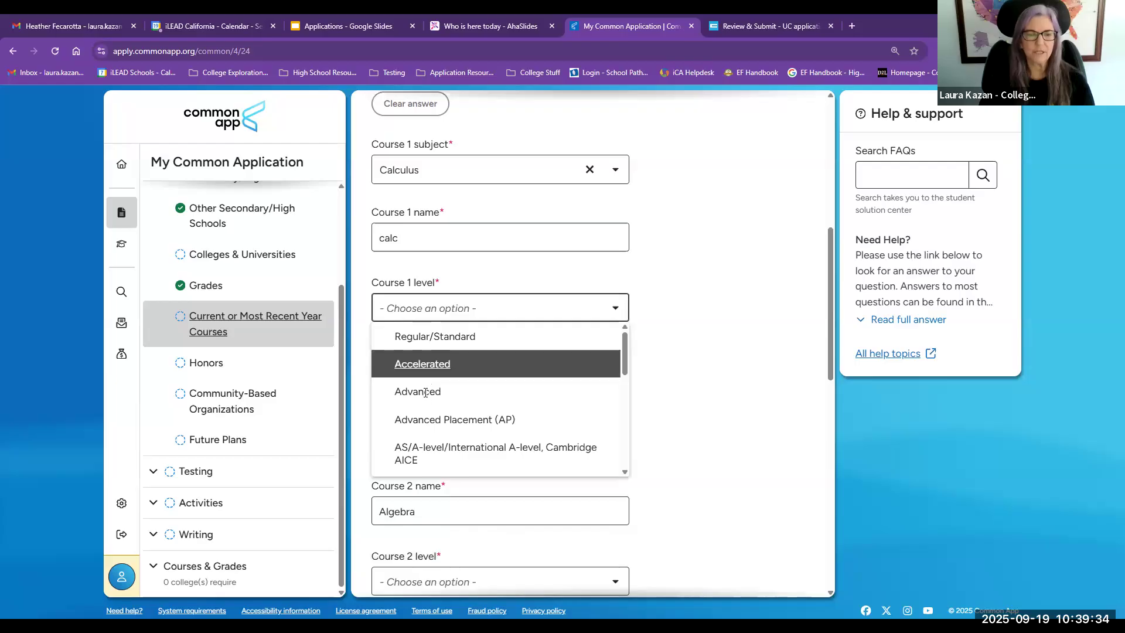
scroll(425, 391, down, 4)
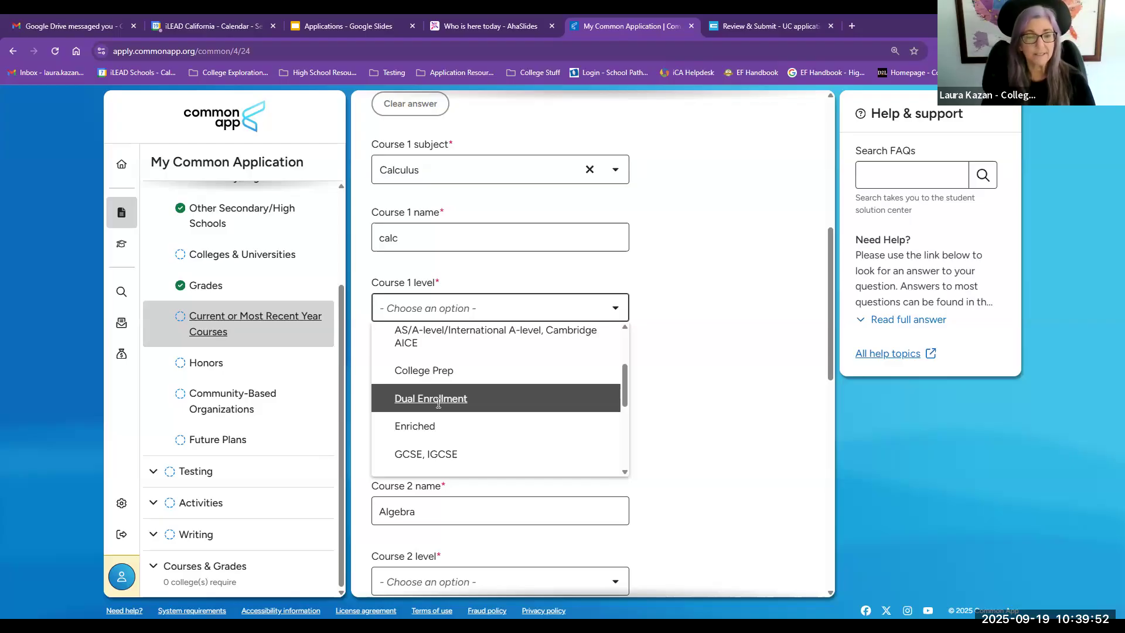
scroll(438, 403, down, 5)
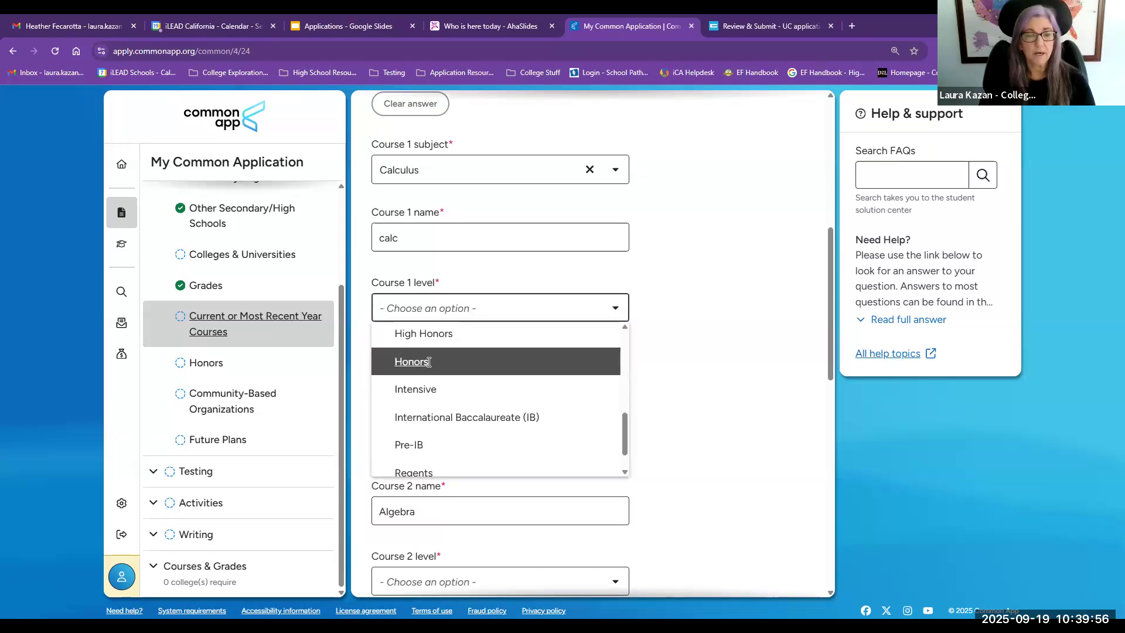
scroll(428, 363, down, 2)
scroll(422, 373, up, 1)
scroll(422, 374, up, 7)
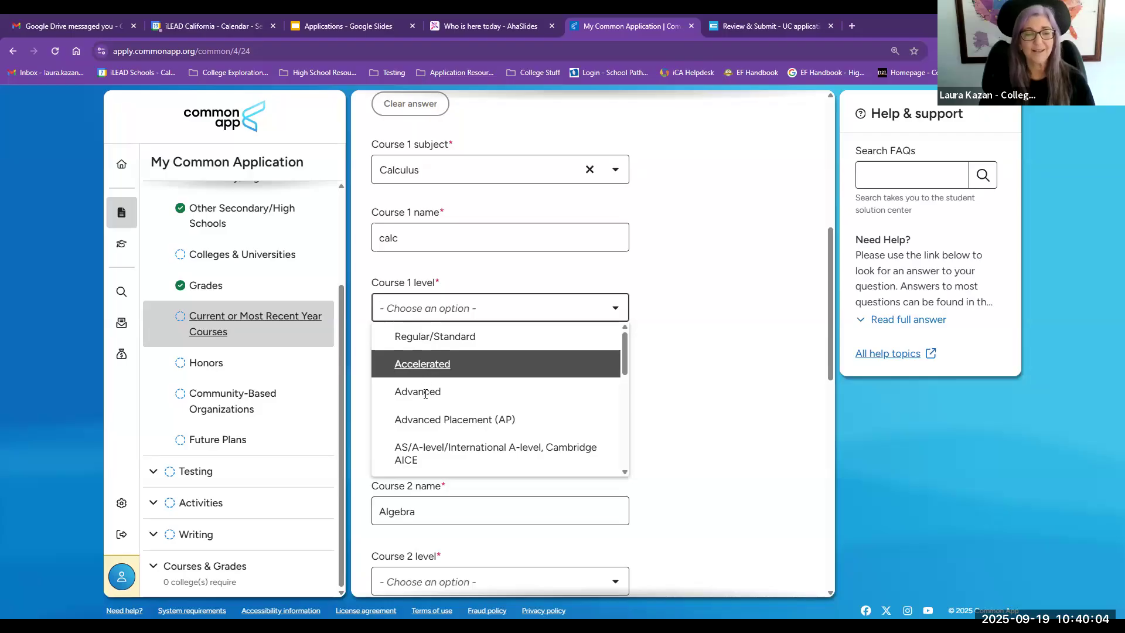
click(675, 399)
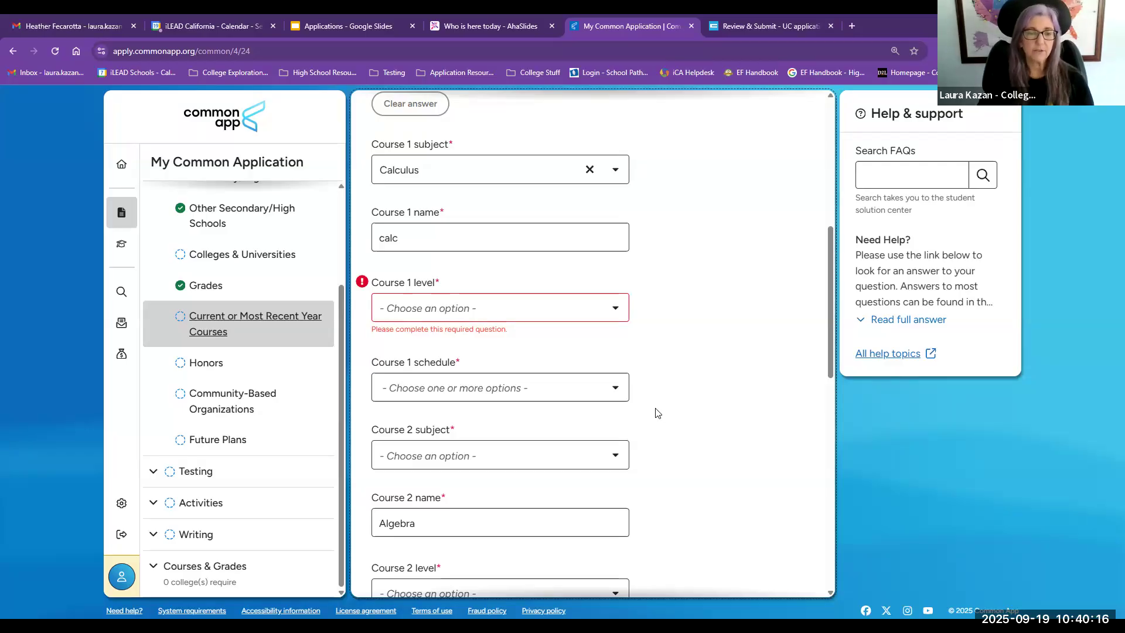
Step: Open and browse the Course 2 schedule options without choosing one
scroll(427, 432, down, 3)
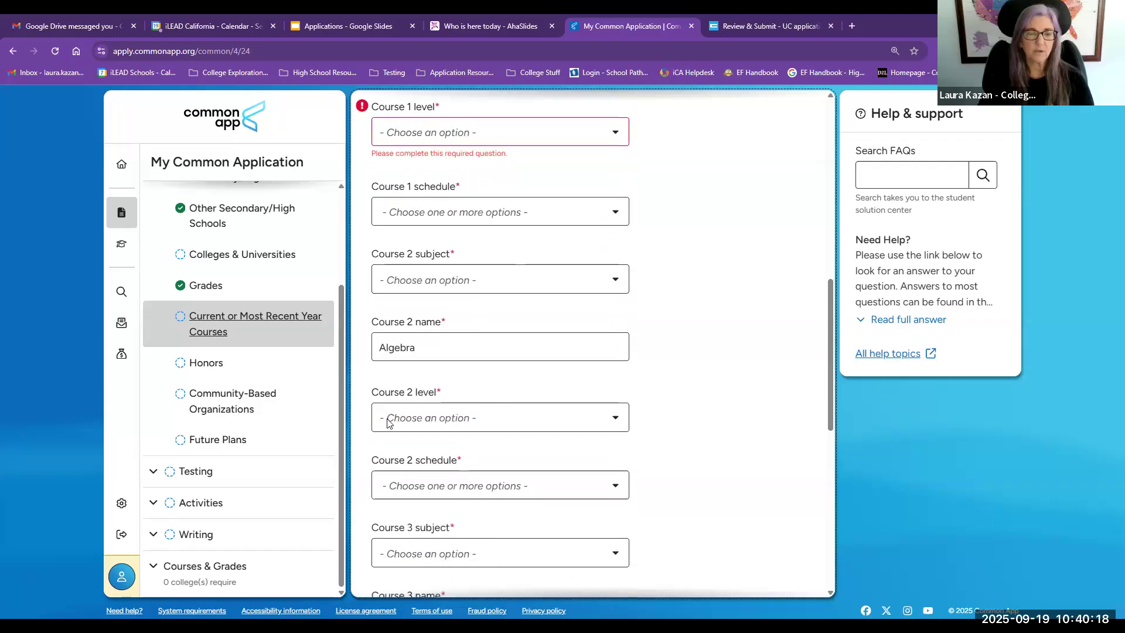
click(428, 482)
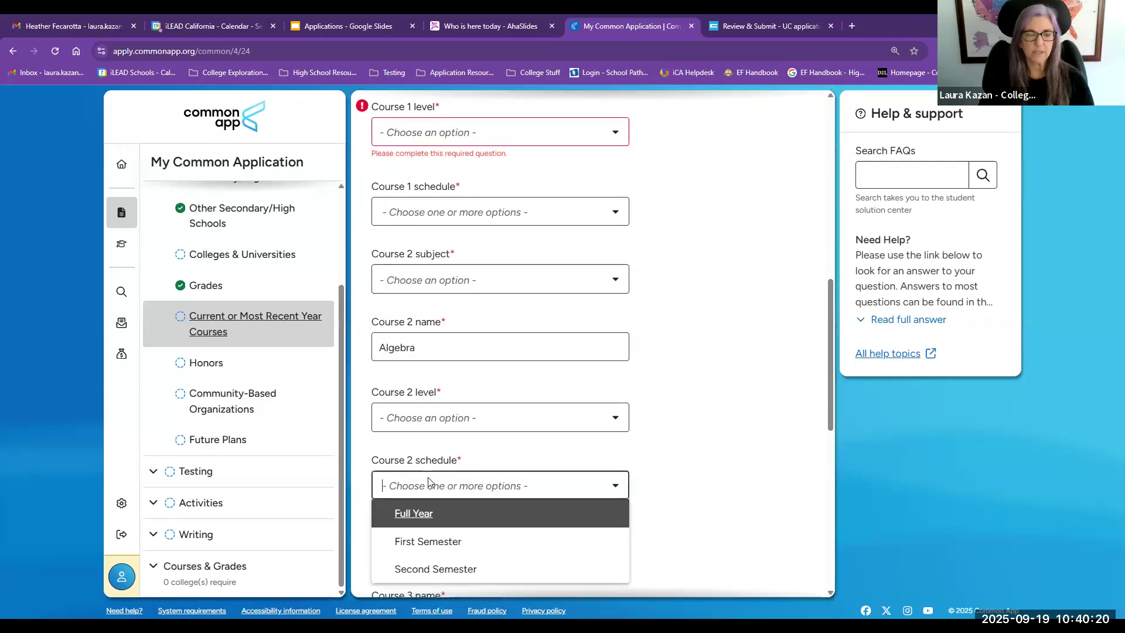
scroll(428, 482, down, 1)
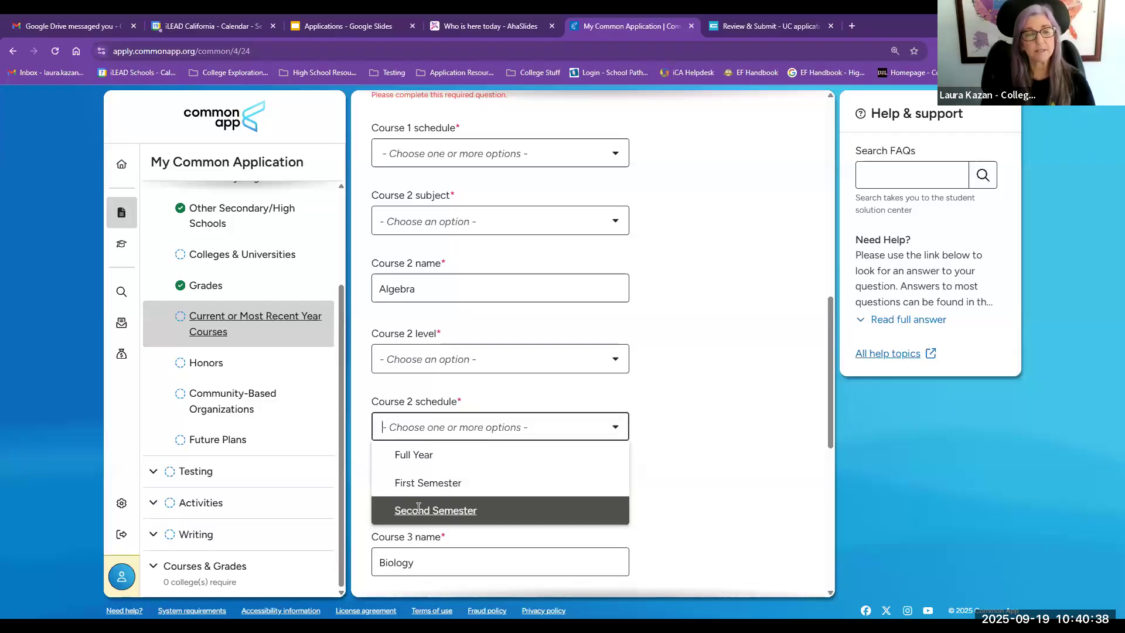
key(Down)
key(Down)
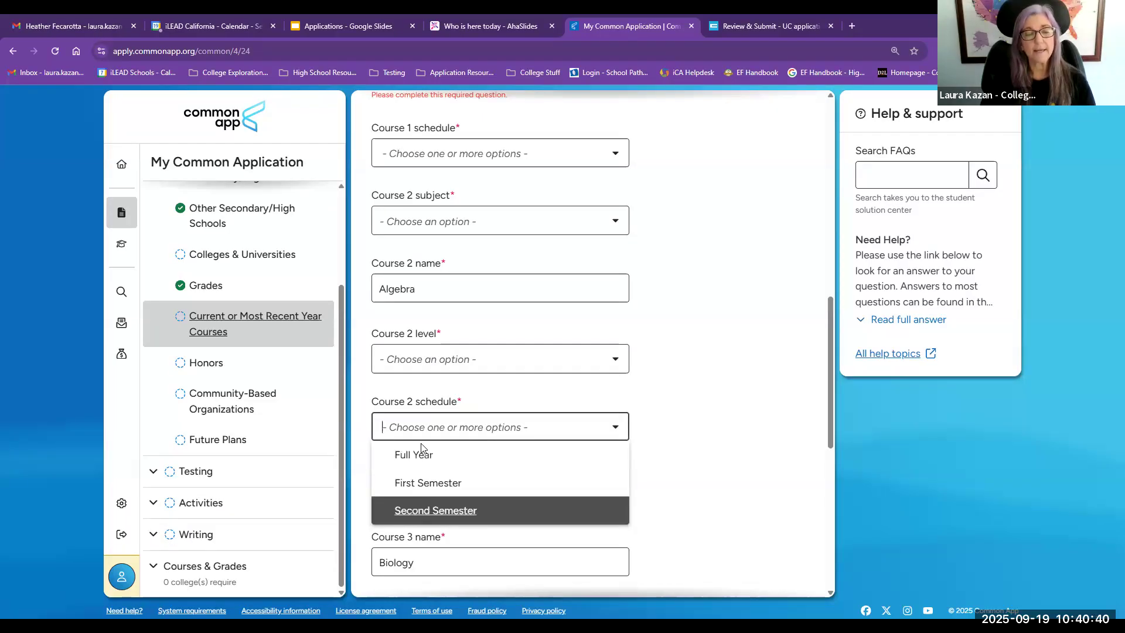
key(Down)
key(Down)
key(Down)
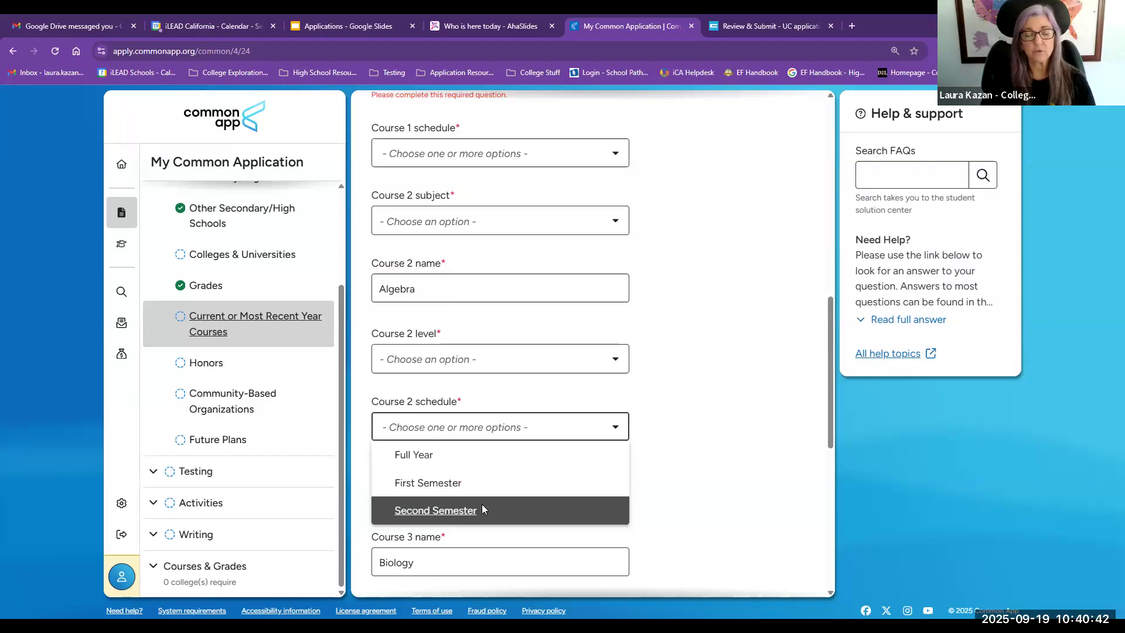
click(709, 454)
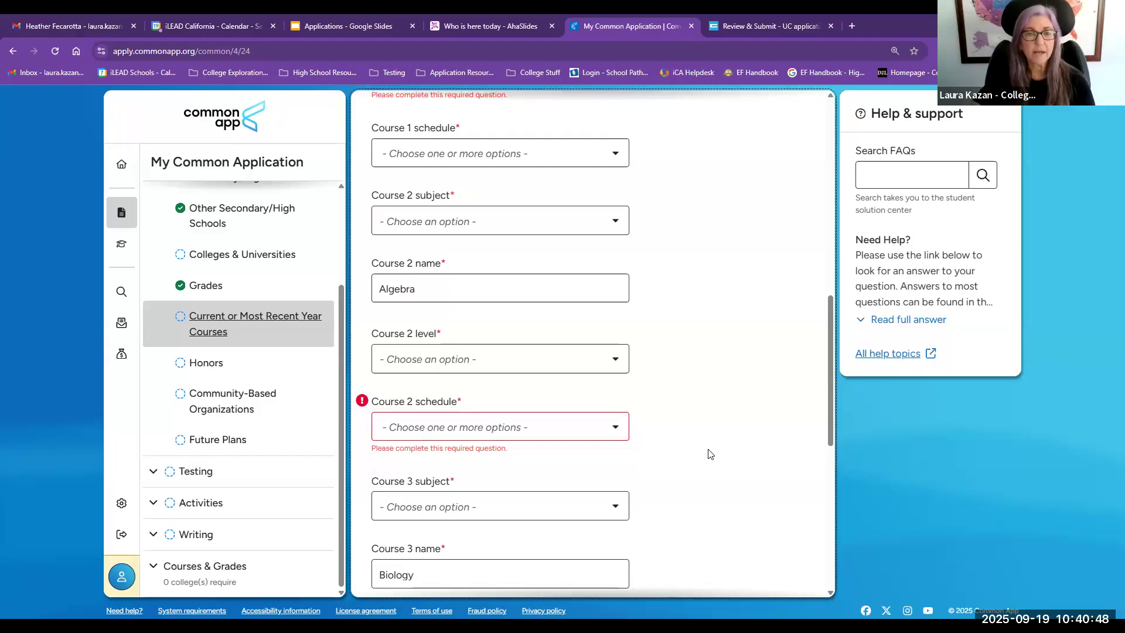
click(517, 419)
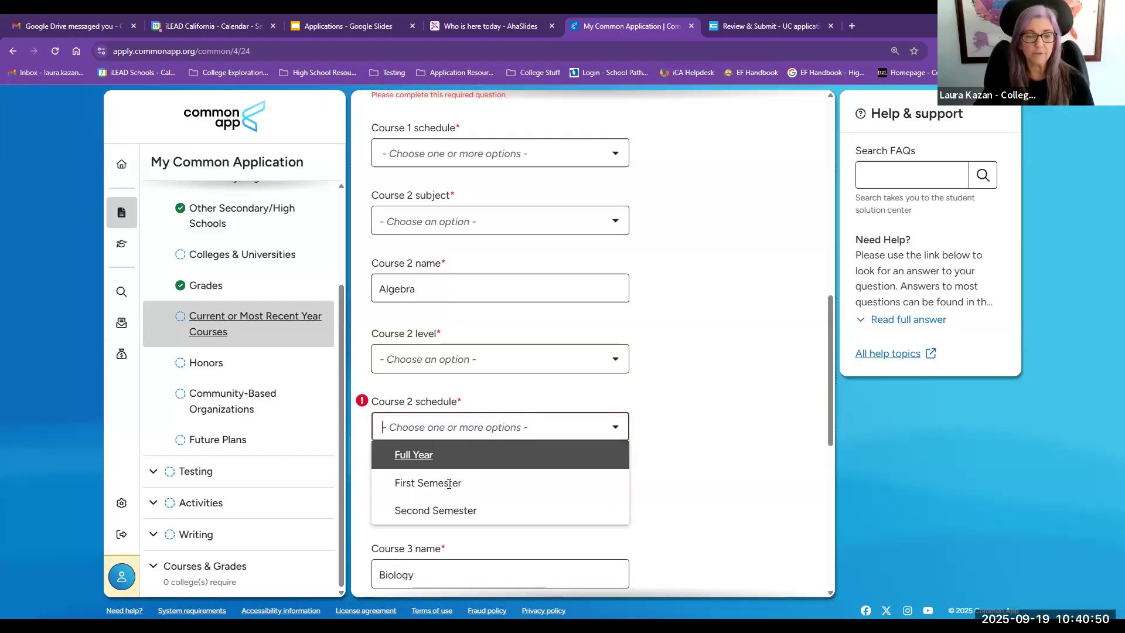
click(673, 472)
Step: Open the Honors section, answer Yes to reporting academic honors, and review the Honors 1 entry
scroll(674, 472, down, 8)
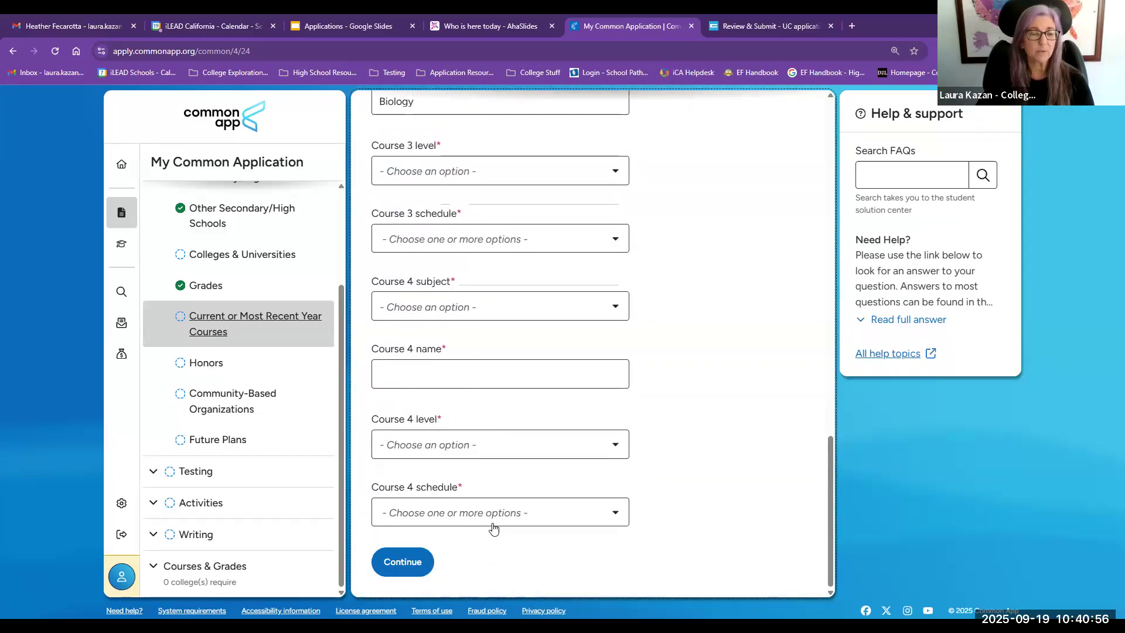
click(198, 366)
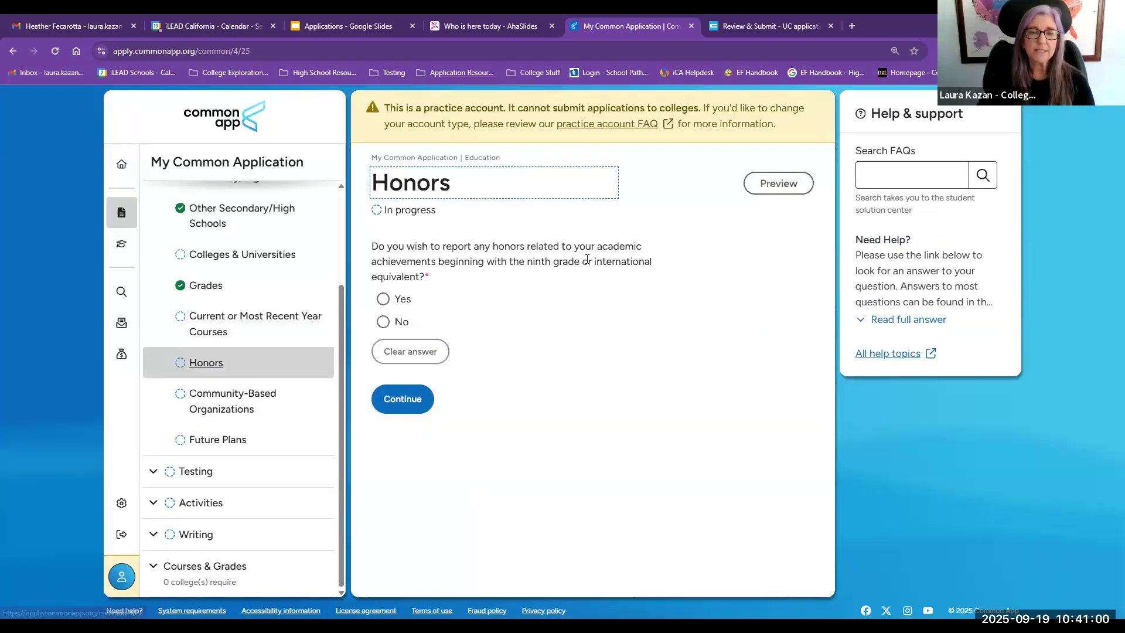
drag(595, 247, 434, 263)
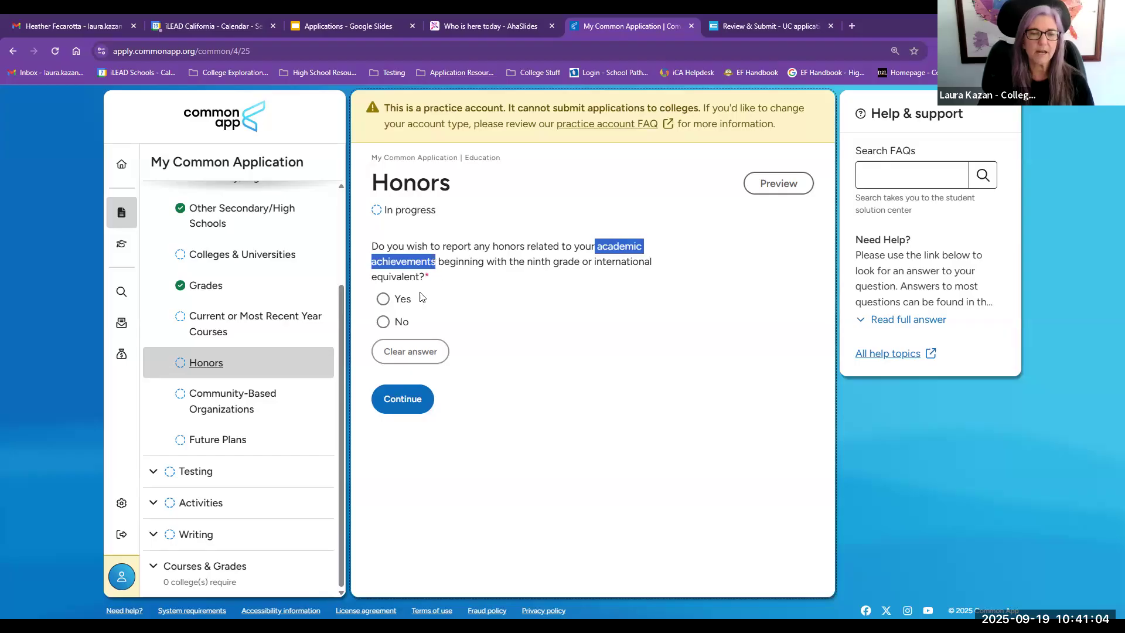
click(383, 299)
scroll(375, 352, down, 2)
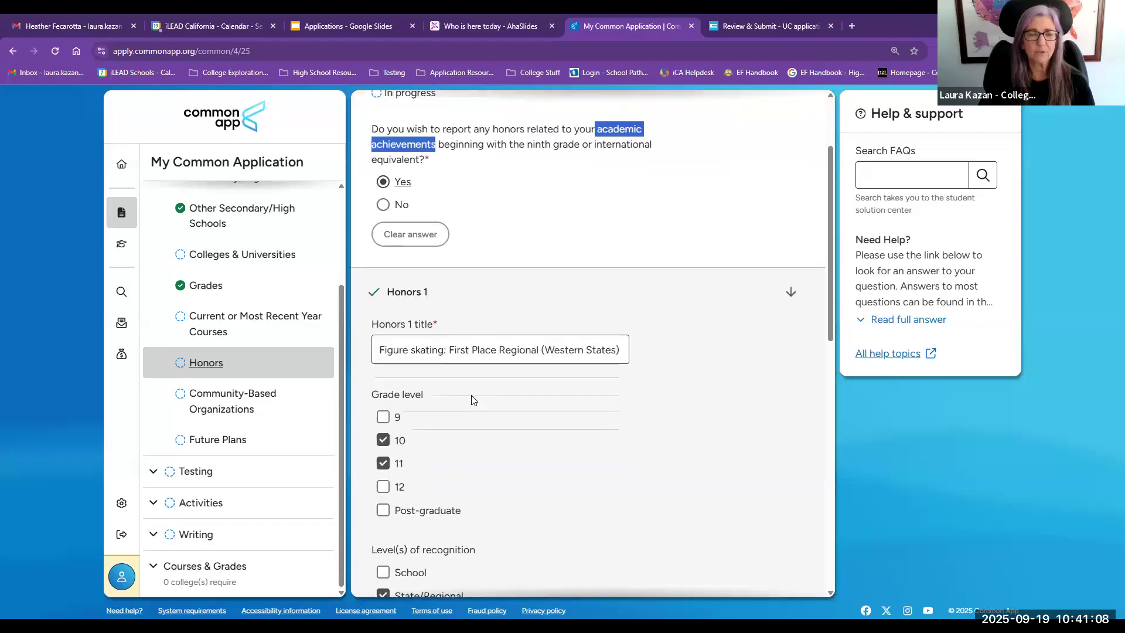
drag(376, 353, 643, 356)
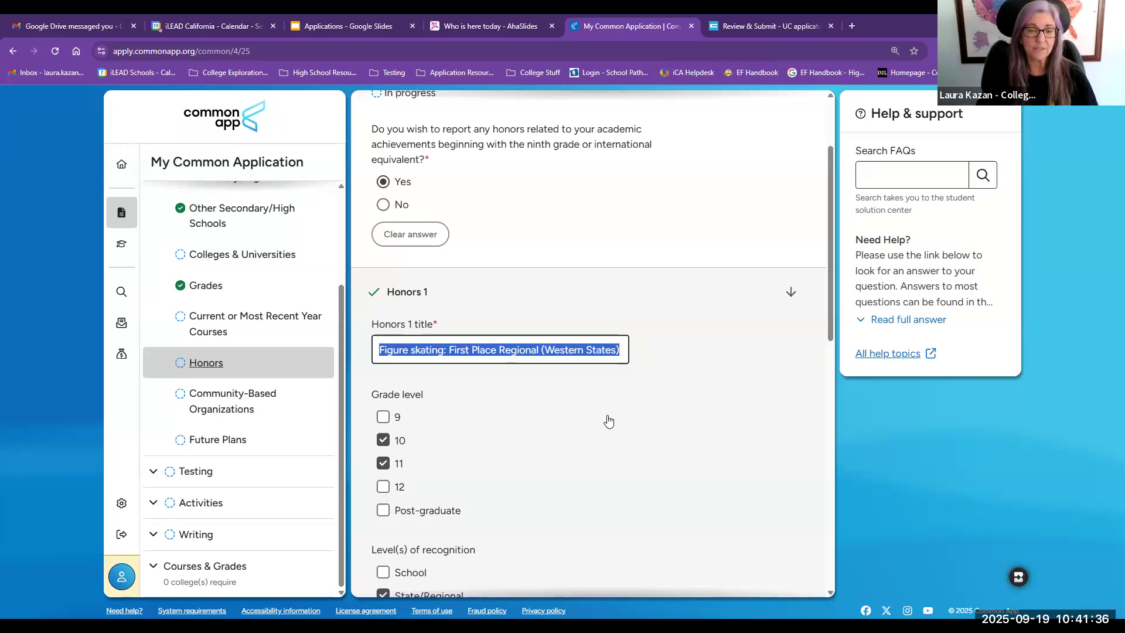
scroll(442, 301, down, 2)
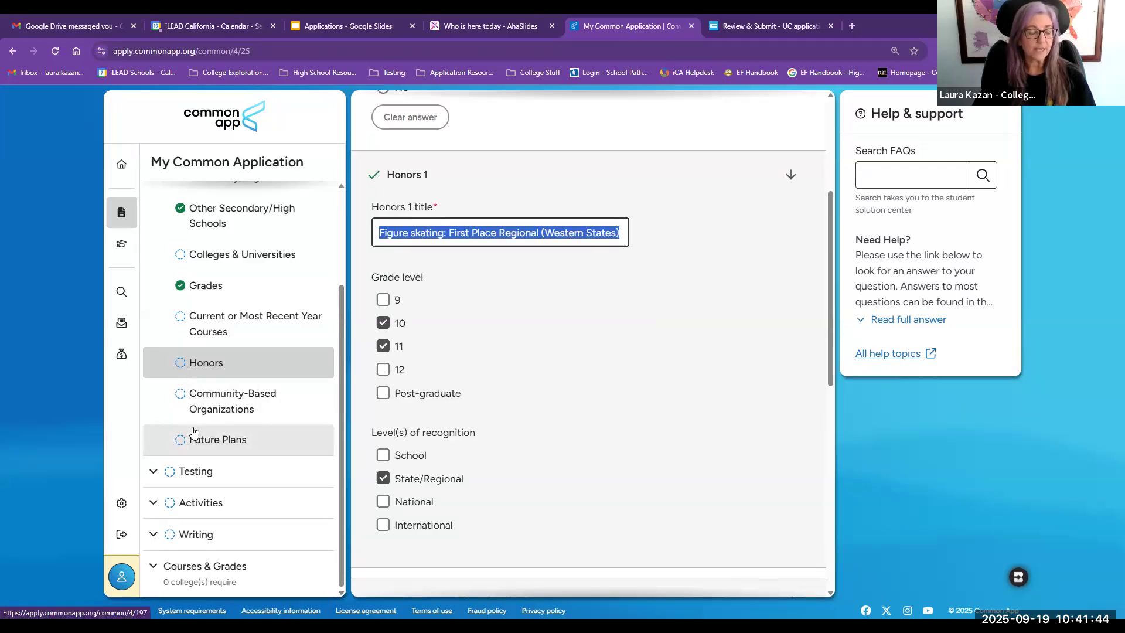
Step: Open the Testing section's Tests Taken page and answer Yes to self-reporting test scores
click(194, 472)
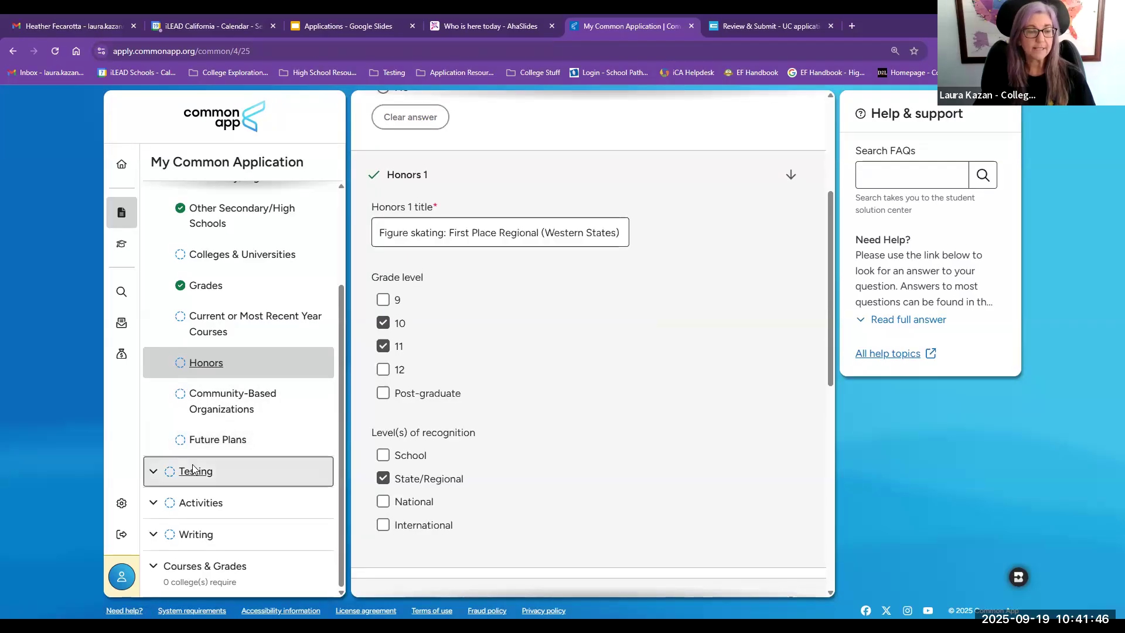
click(241, 444)
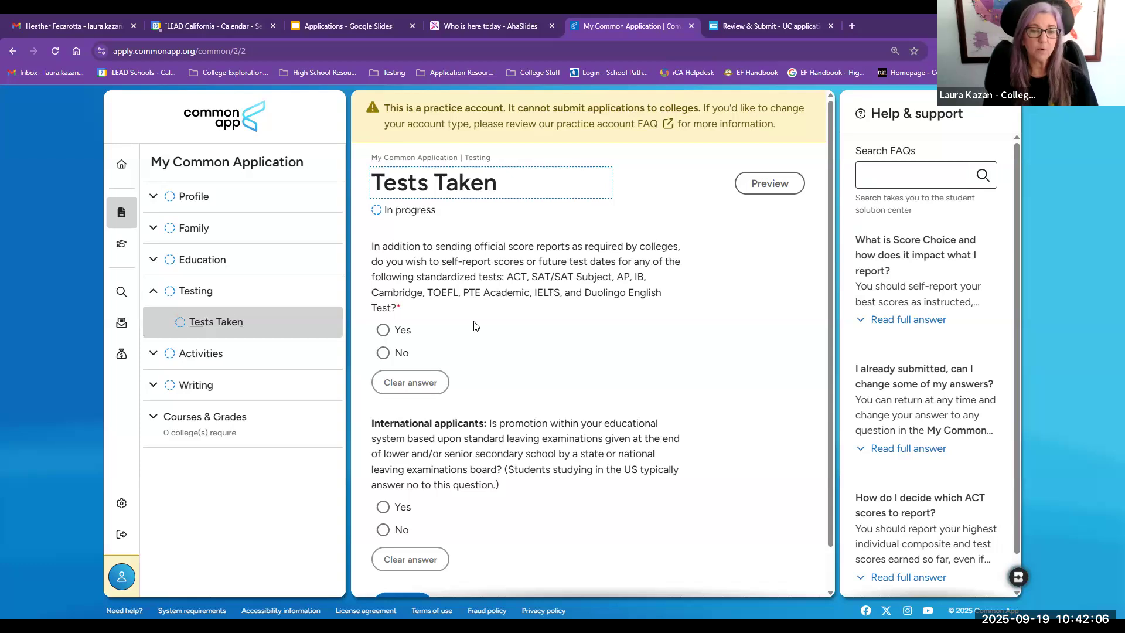
click(383, 330)
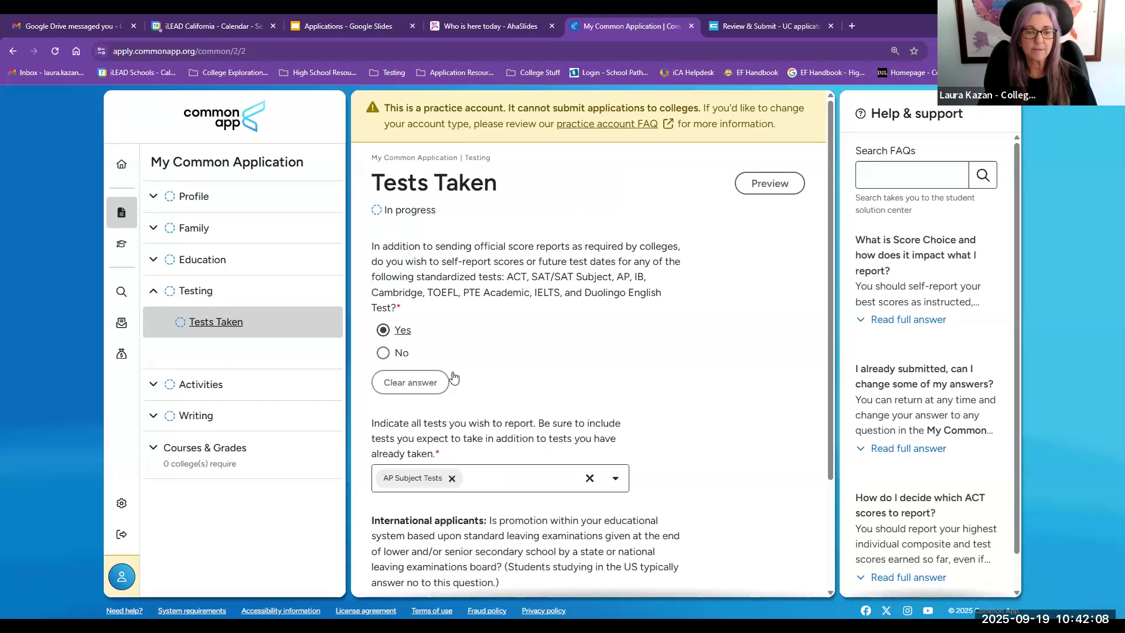
Step: Replace AP Subject Tests with SAT Tests in the list of tests to report
click(452, 478)
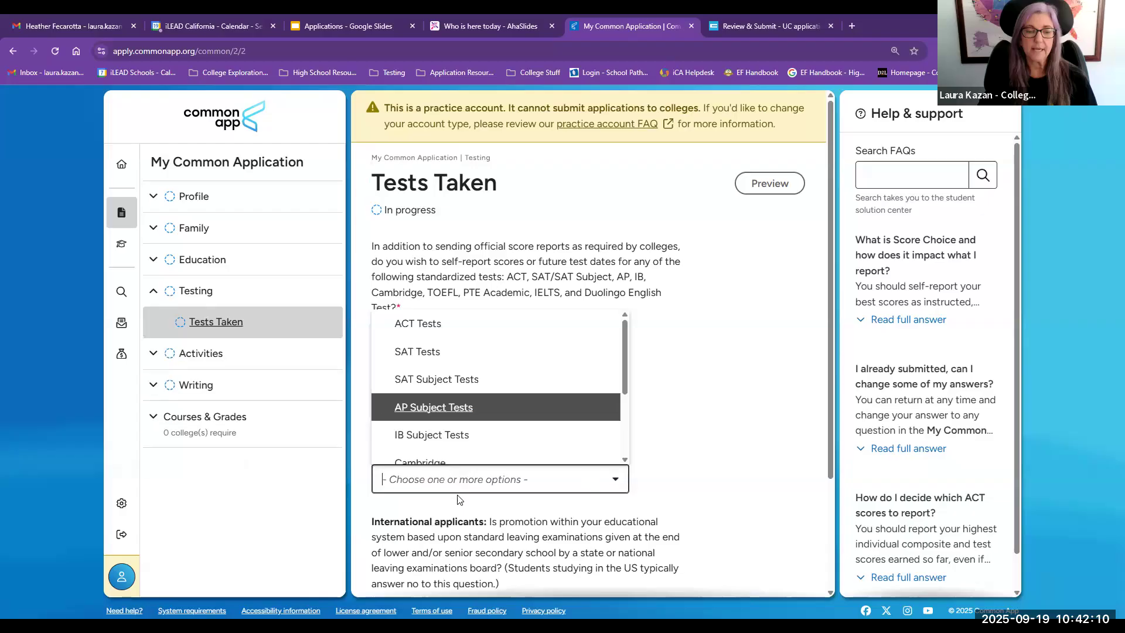
click(451, 353)
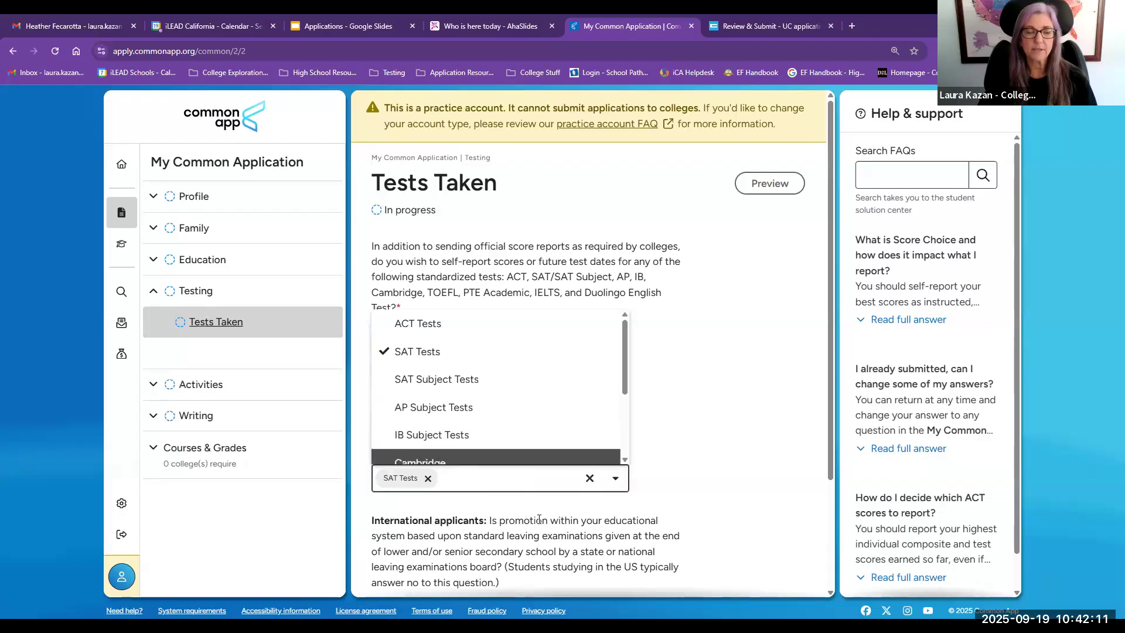
click(714, 468)
Step: Switch the self-report test scores answer to No
scroll(714, 468, down, 2)
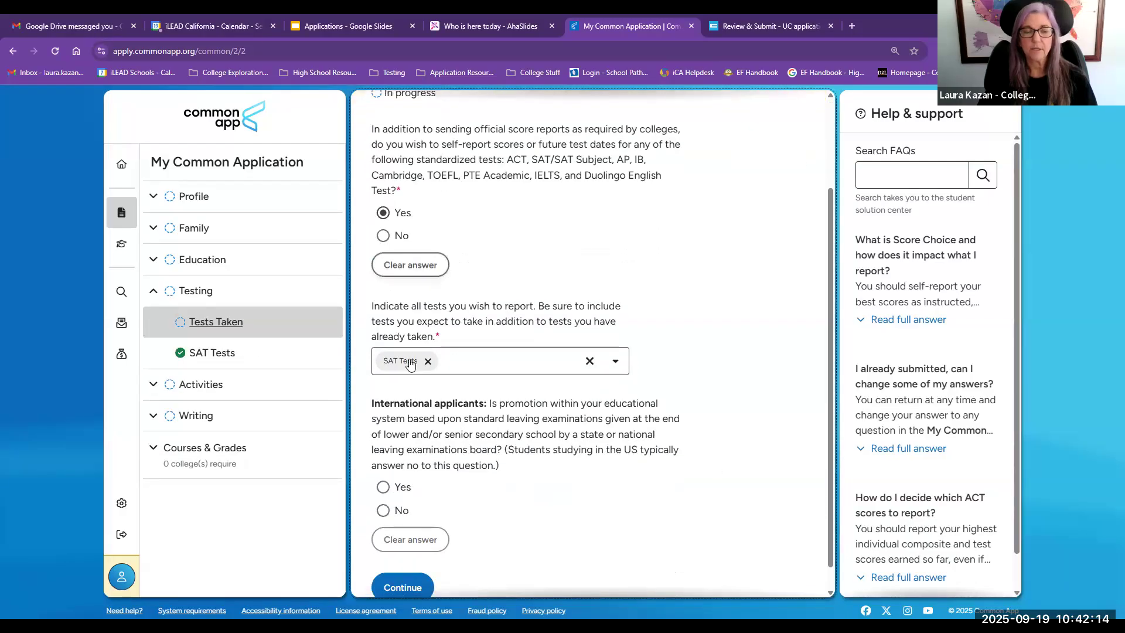
scroll(628, 415, down, 1)
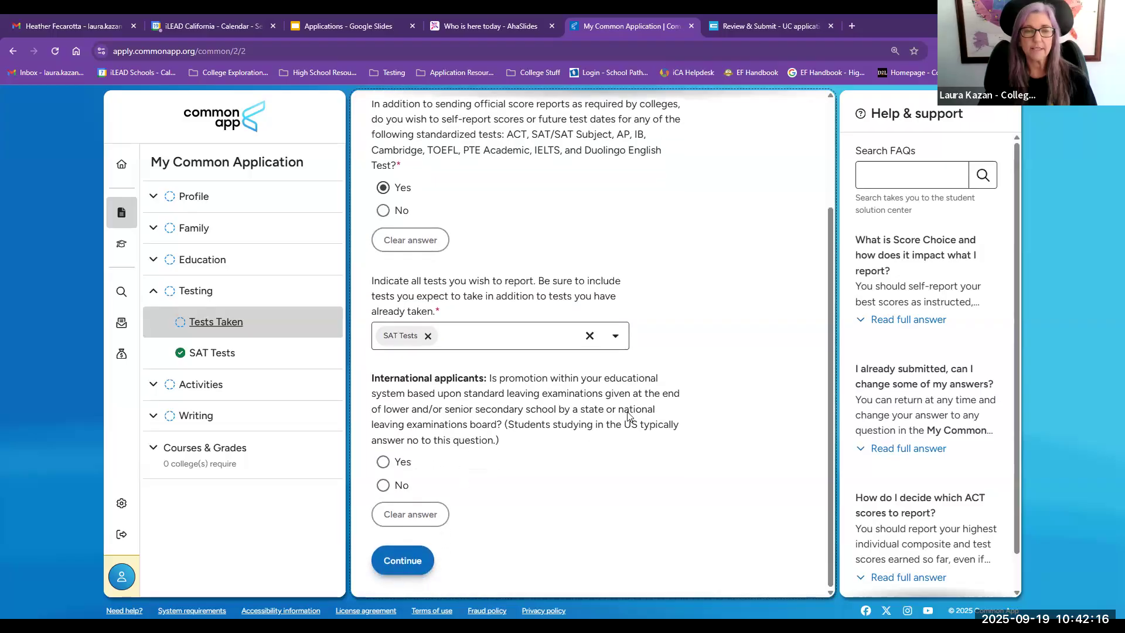
scroll(618, 363, up, 1)
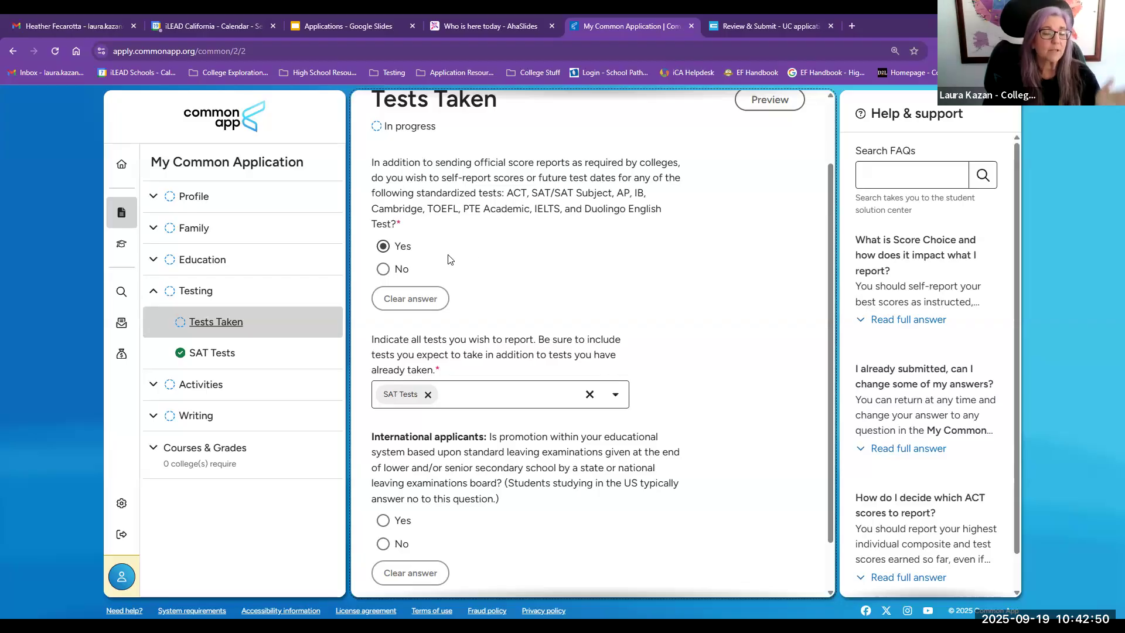
click(386, 274)
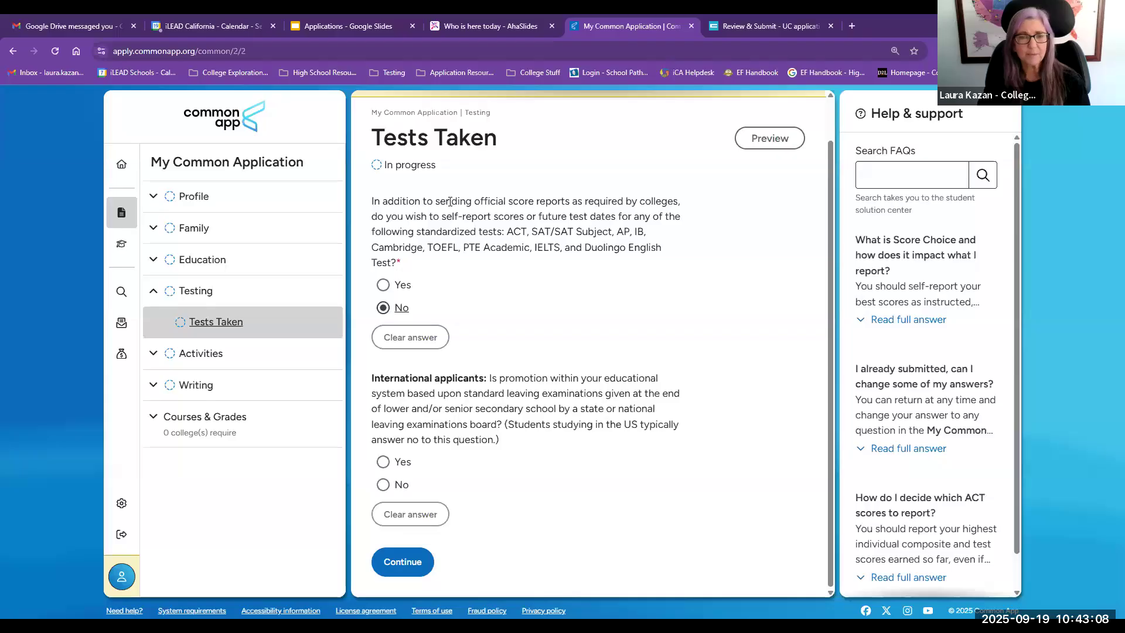
drag(531, 231, 615, 231)
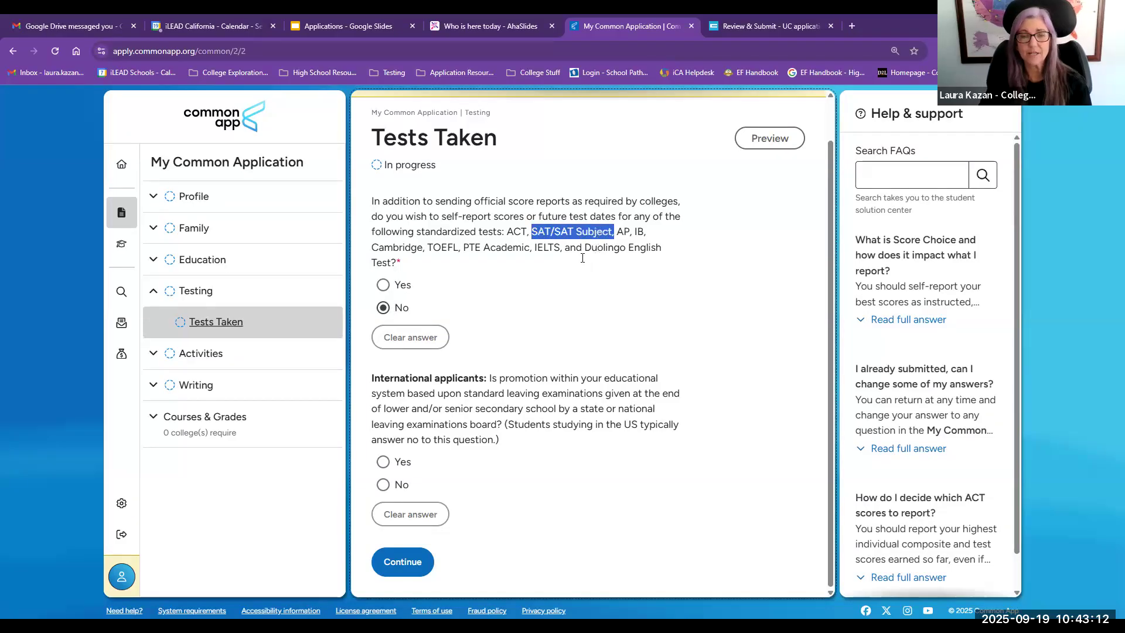
drag(505, 232, 614, 231)
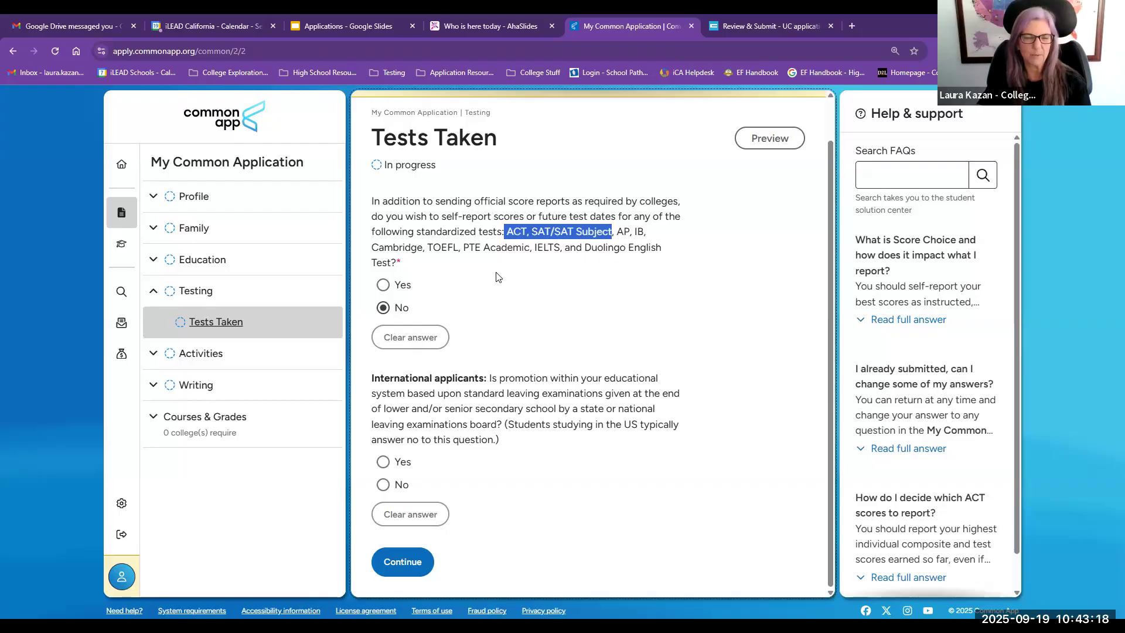
Step: Answer Yes to self-reporting test scores again and continue to the SAT Tests page
click(384, 285)
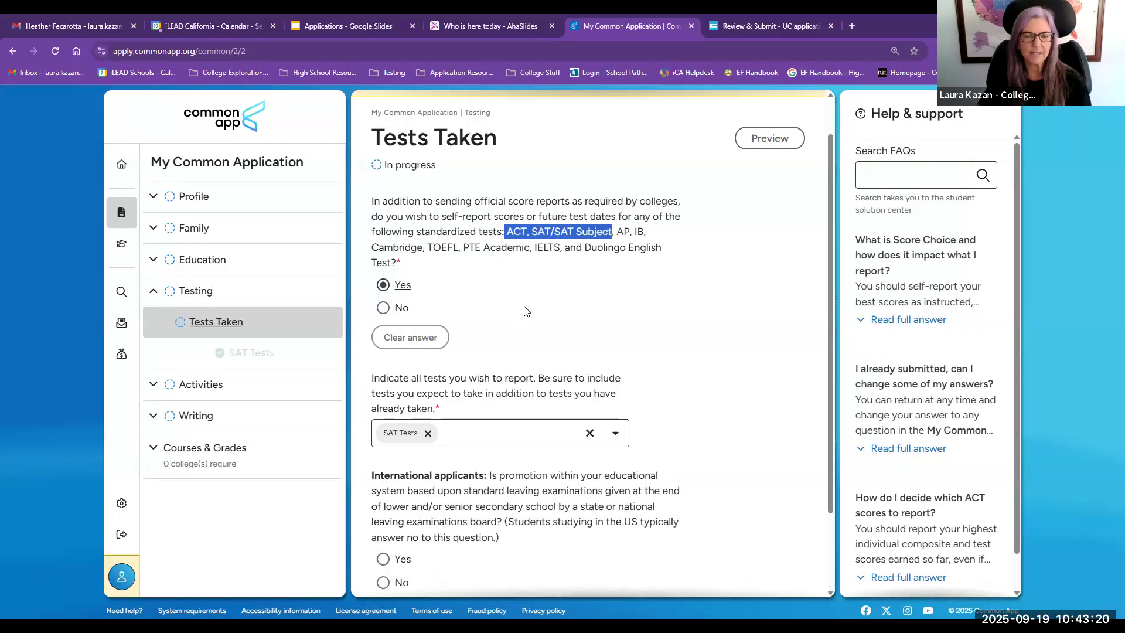
scroll(525, 311, down, 2)
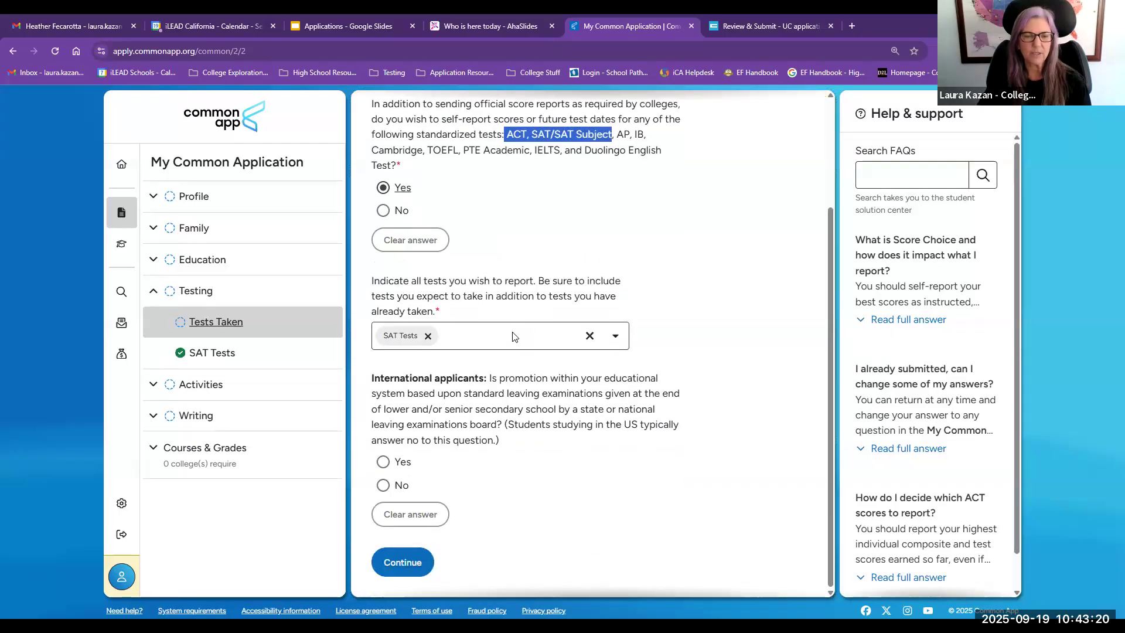
click(397, 561)
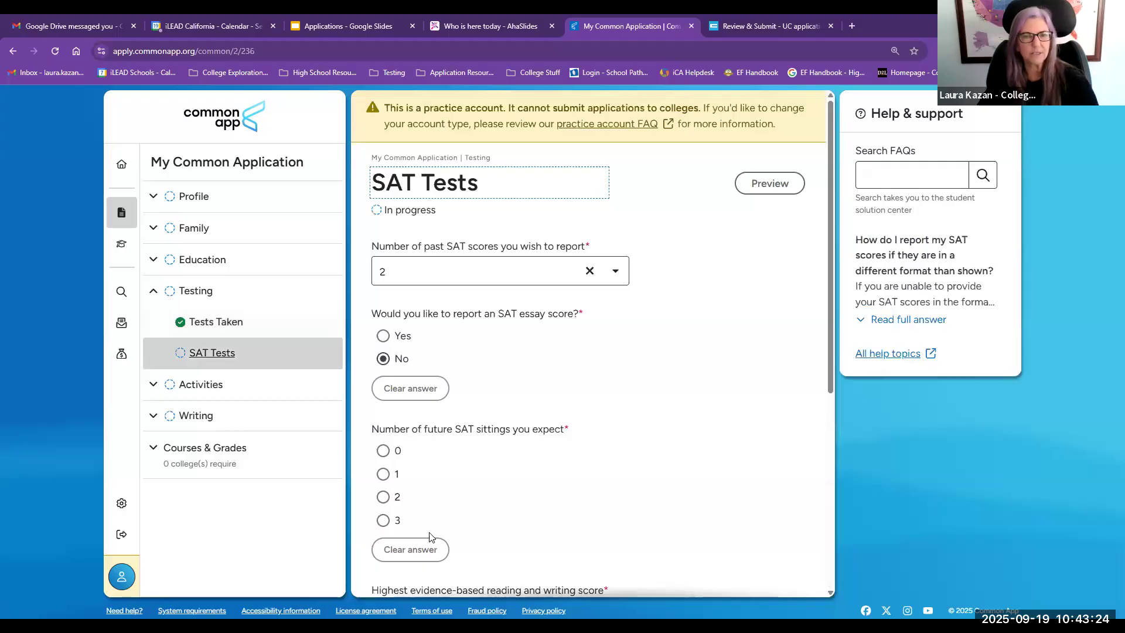
Step: Review the SAT Tests fields for highest reading and writing score, math score, and their dates
scroll(431, 437, down, 3)
scroll(430, 448, down, 3)
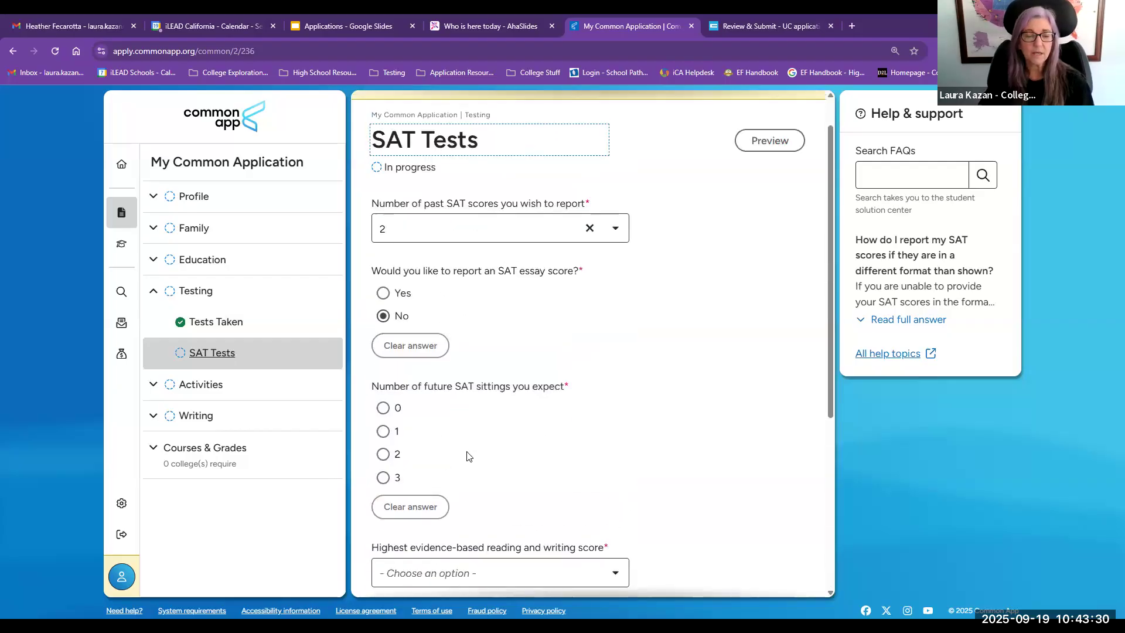
scroll(468, 456, down, 2)
drag(387, 432, 526, 433)
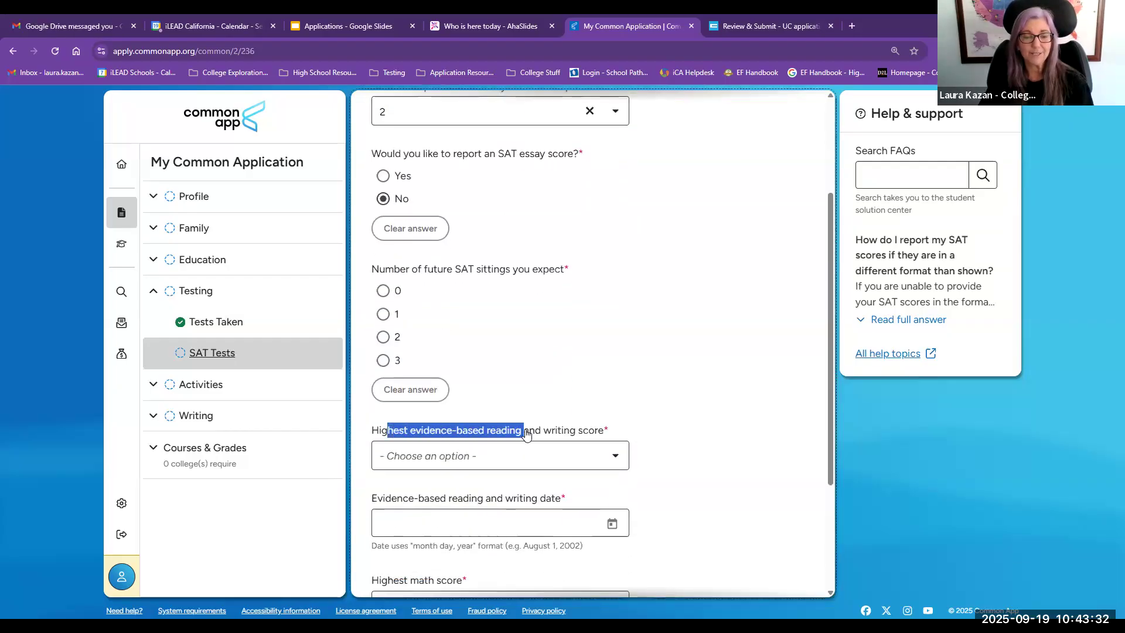
drag(403, 499, 505, 499)
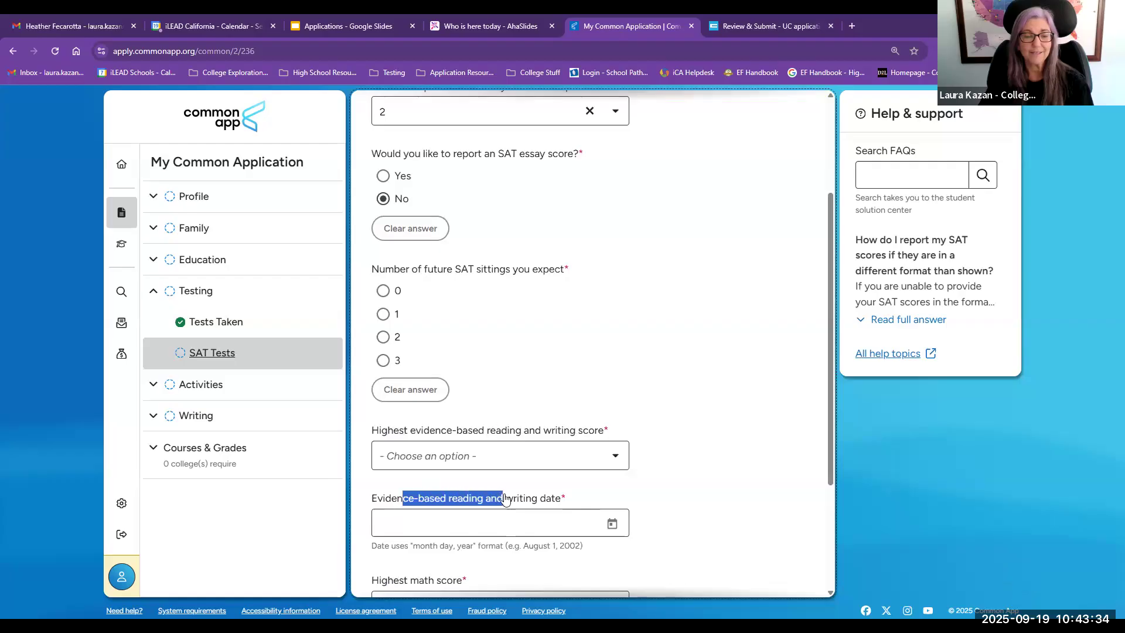
scroll(505, 499, down, 3)
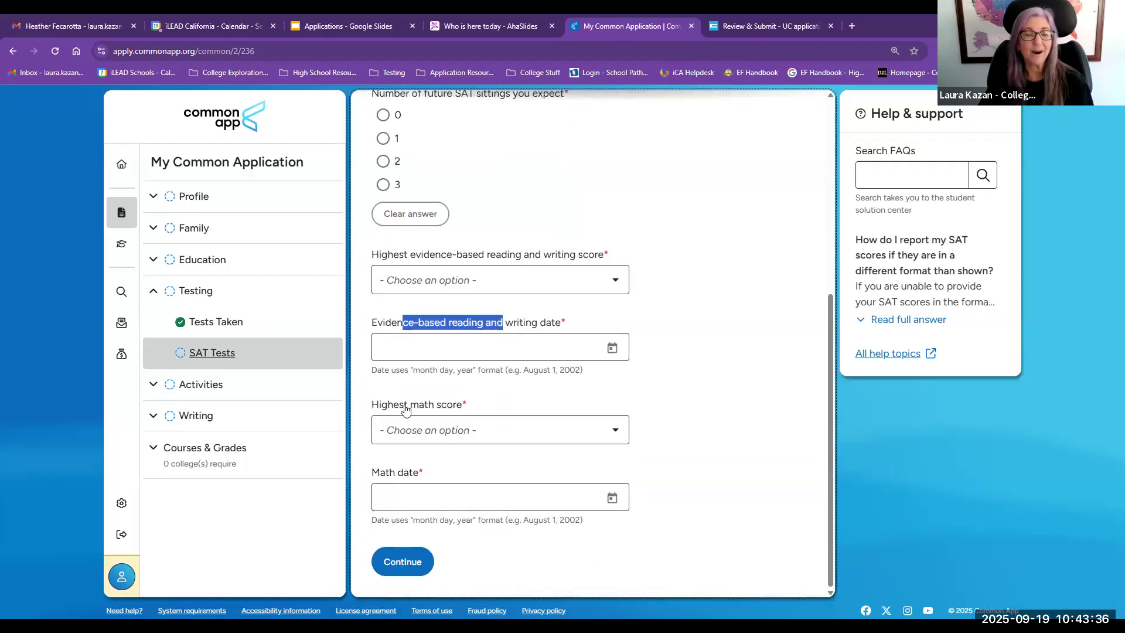
drag(379, 406, 463, 406)
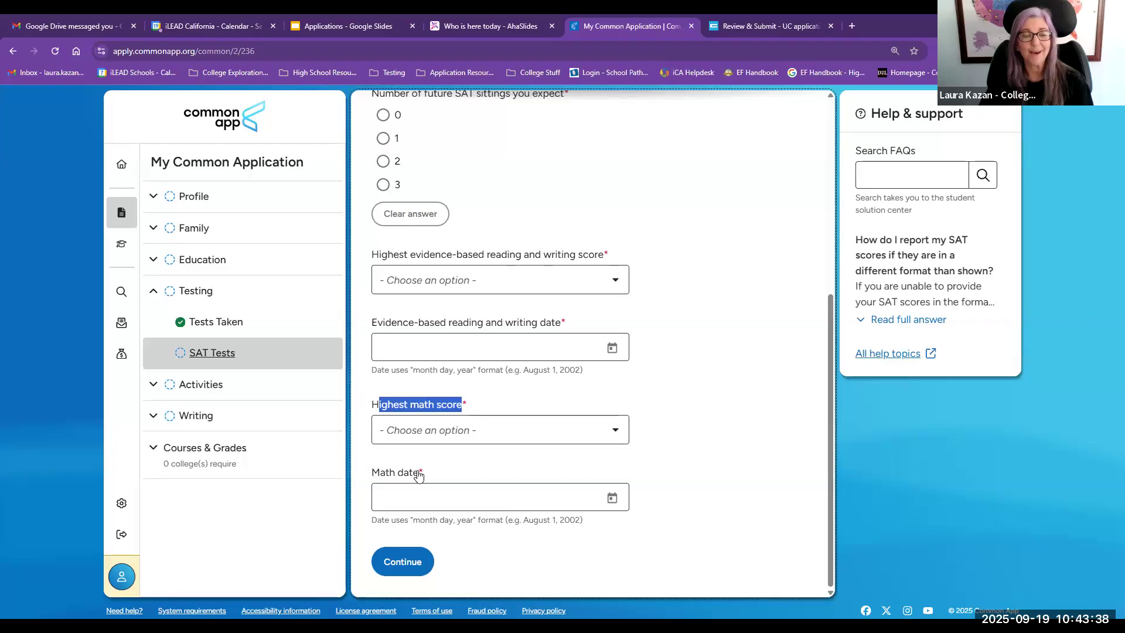
triple_click(456, 463)
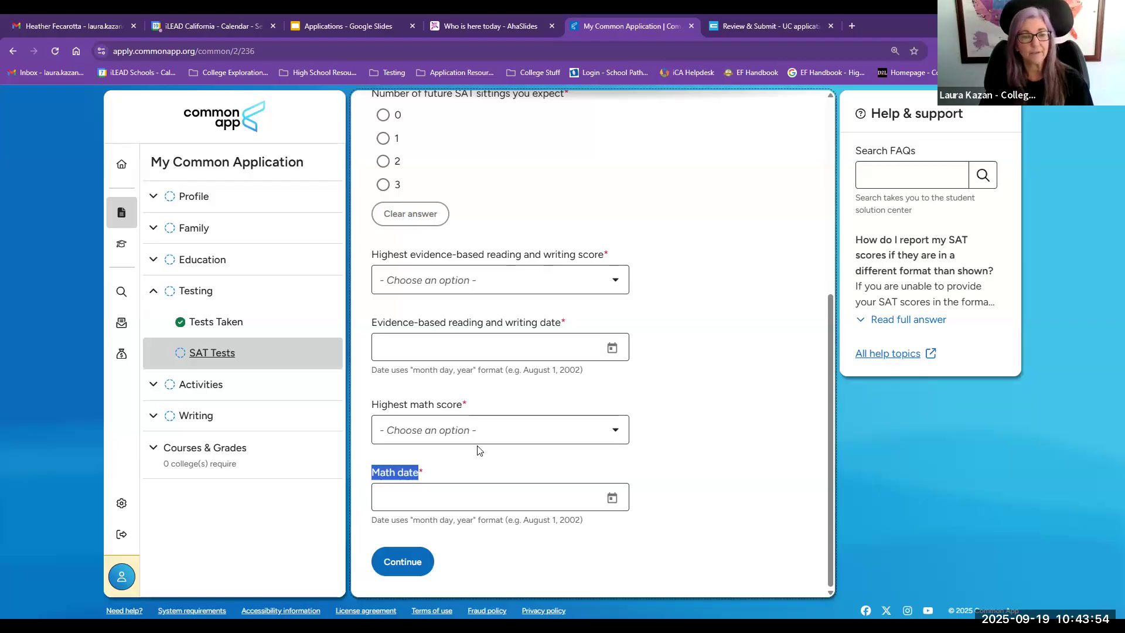
Step: Expand the Activities section and open its Activities page
click(183, 386)
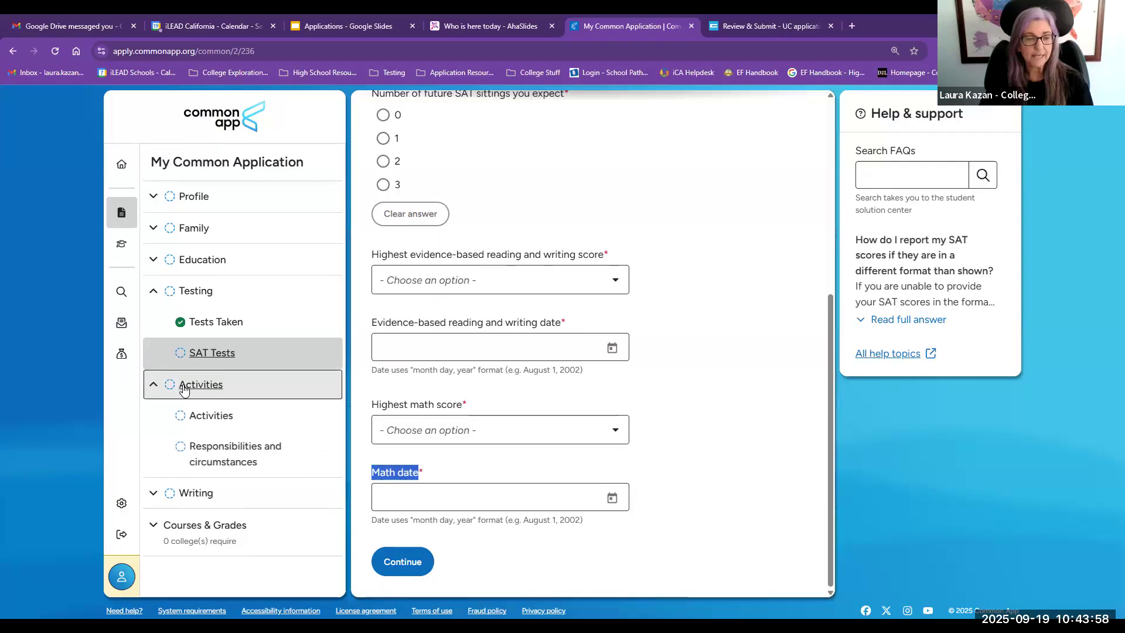
click(194, 416)
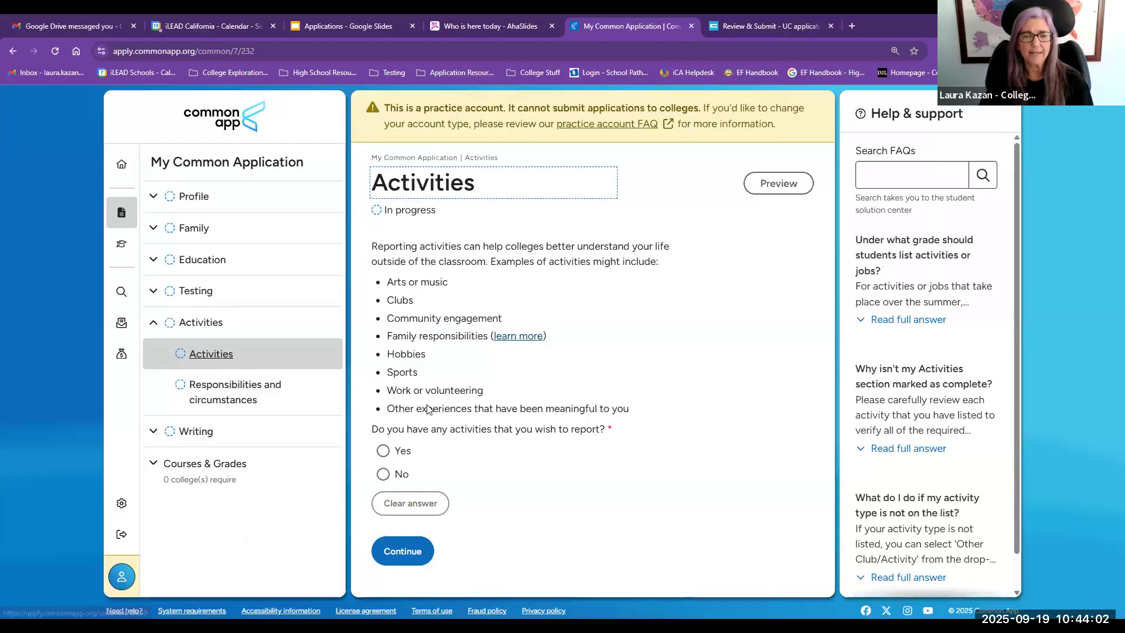
Step: Answer Yes to having activities to report
click(384, 451)
scroll(422, 451, down, 5)
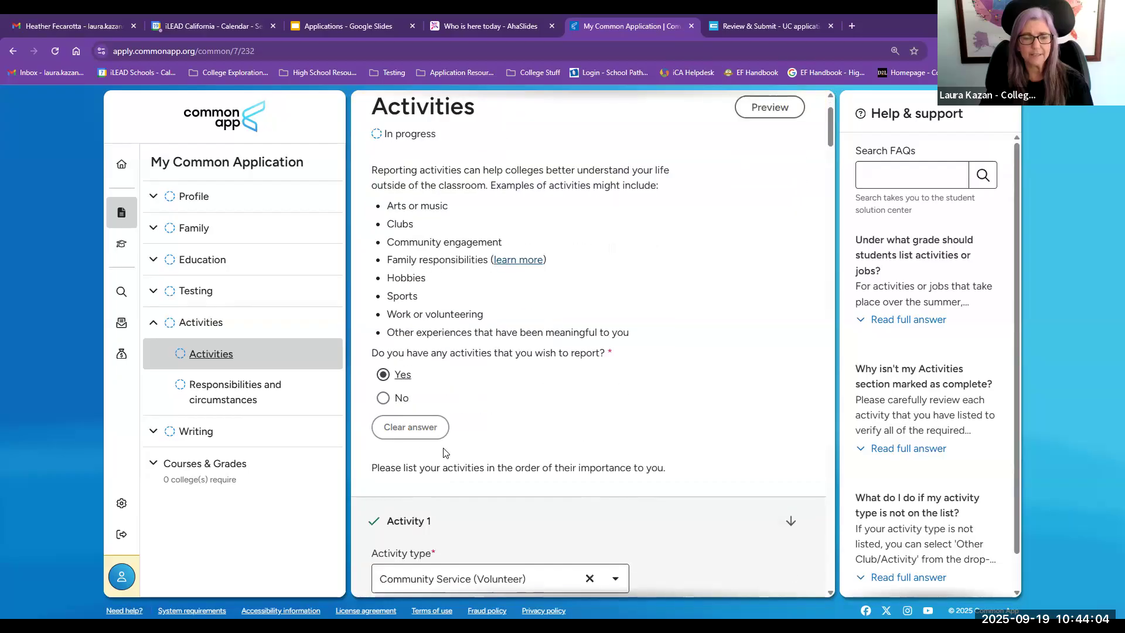
scroll(444, 450, down, 2)
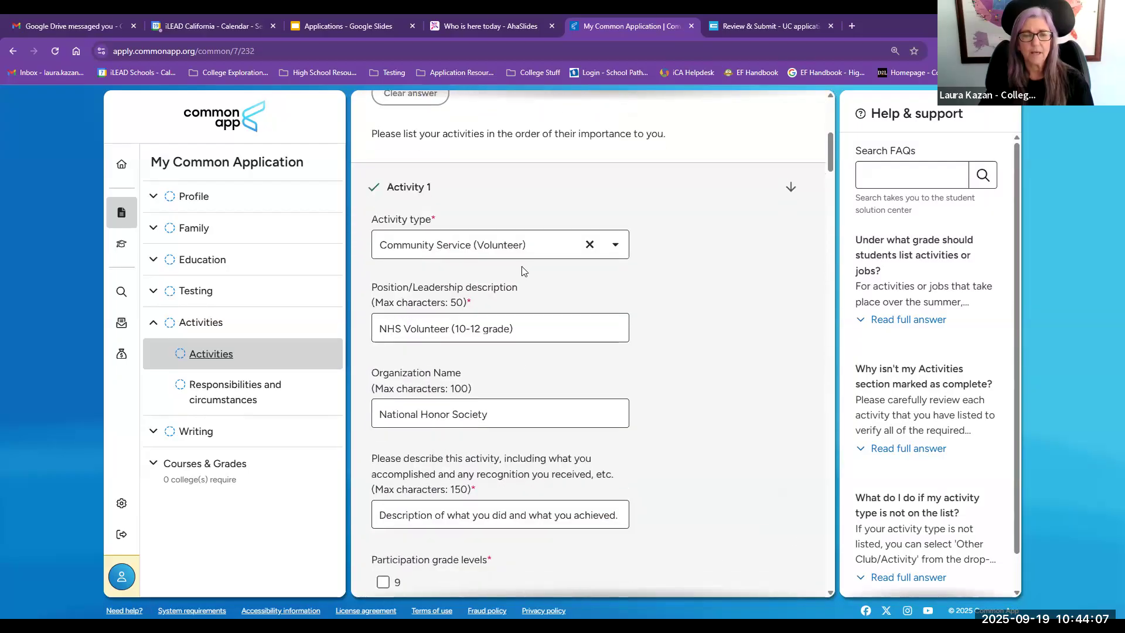
Step: Browse the activity type options for Activity 1 without changing it
click(446, 251)
scroll(490, 302, down, 6)
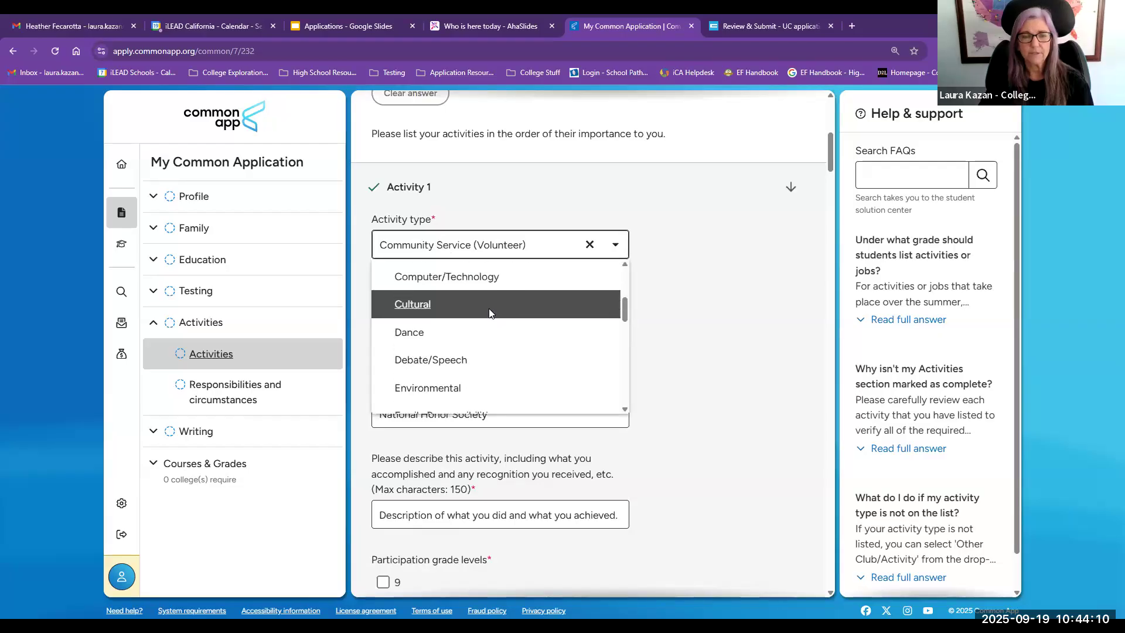
click(772, 347)
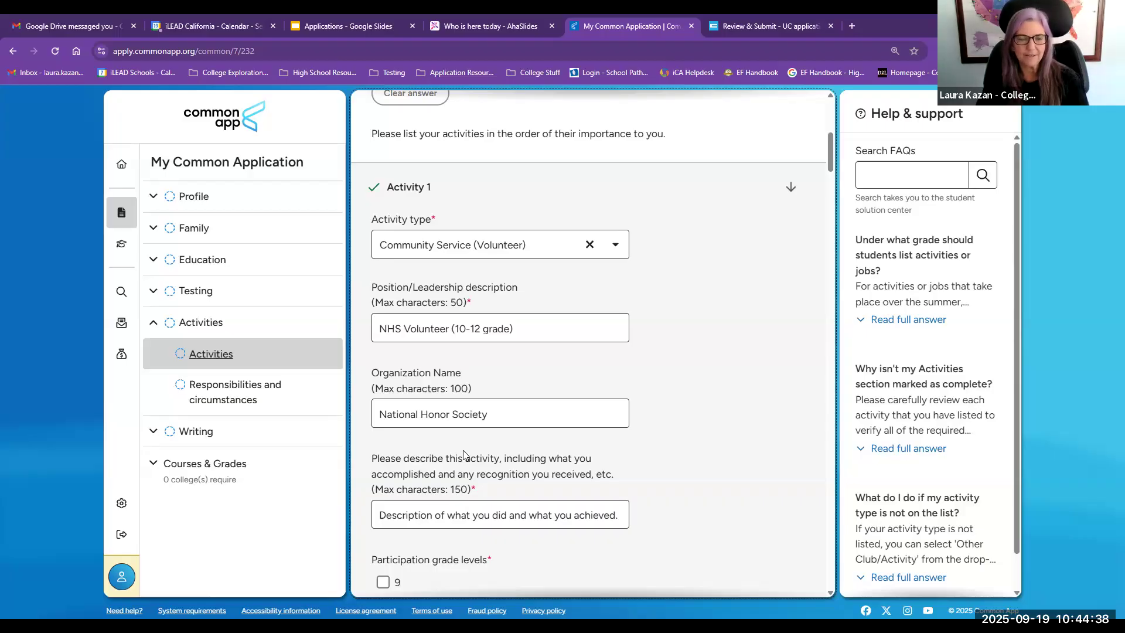
Step: Review the filled-in details of Activity 1 and Activity 2
scroll(465, 454, down, 2)
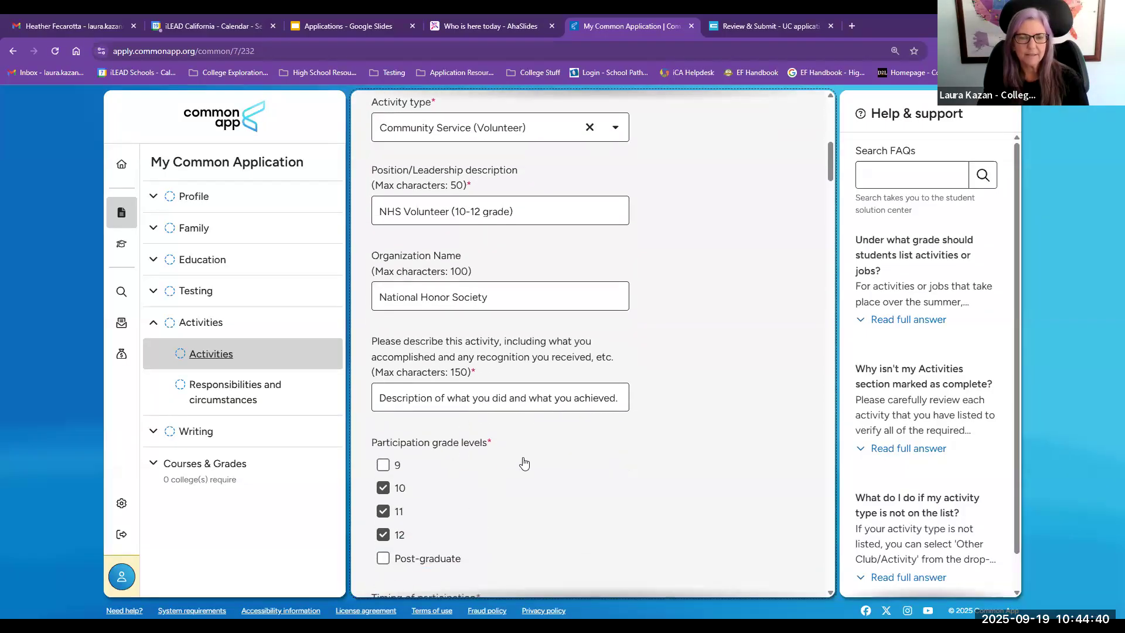
scroll(520, 463, down, 5)
scroll(519, 461, down, 5)
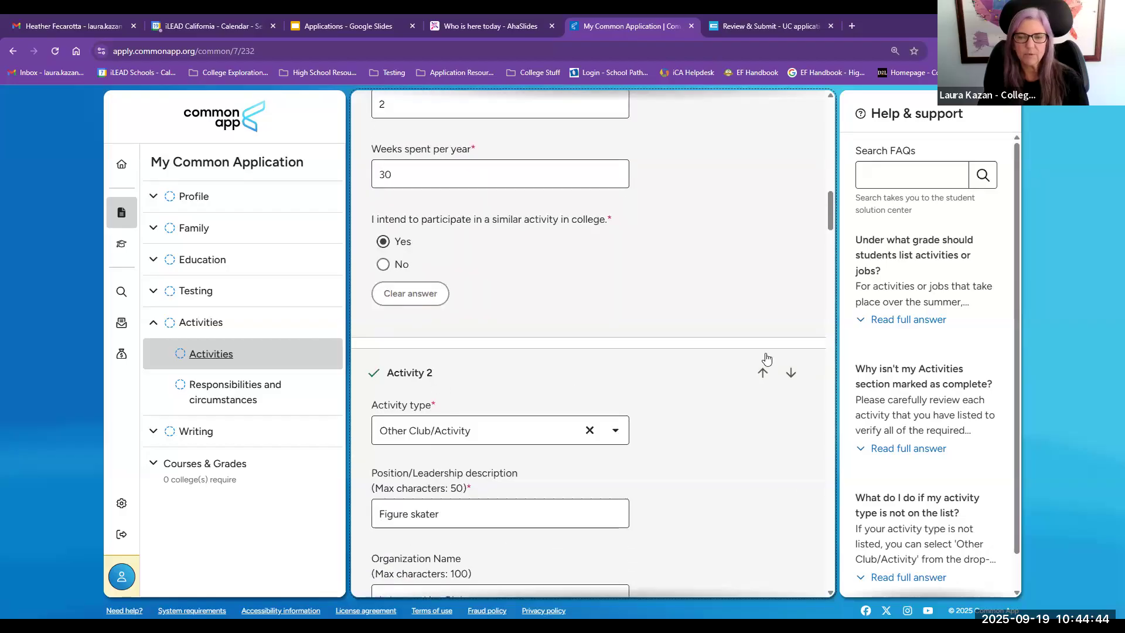
scroll(773, 359, down, 1)
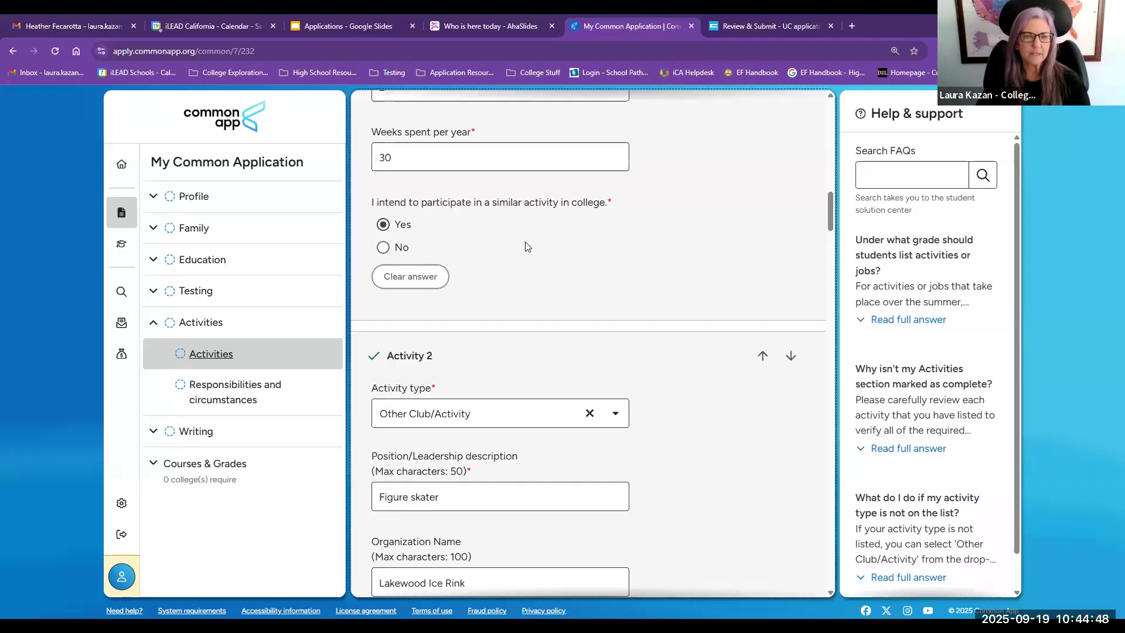
scroll(512, 345, down, 4)
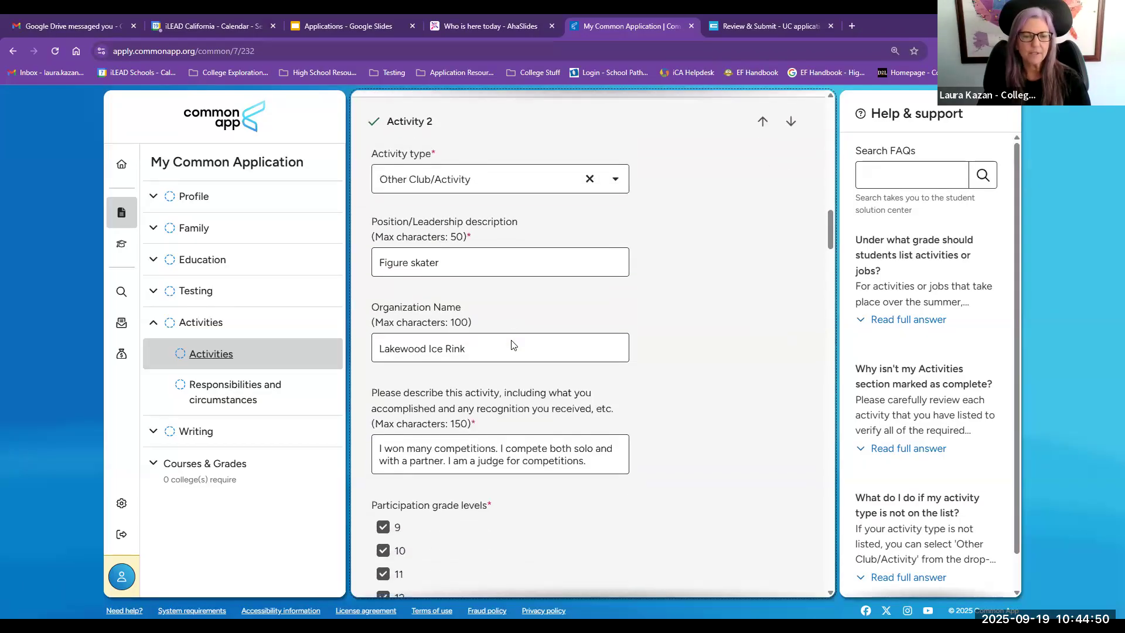
scroll(512, 344, down, 2)
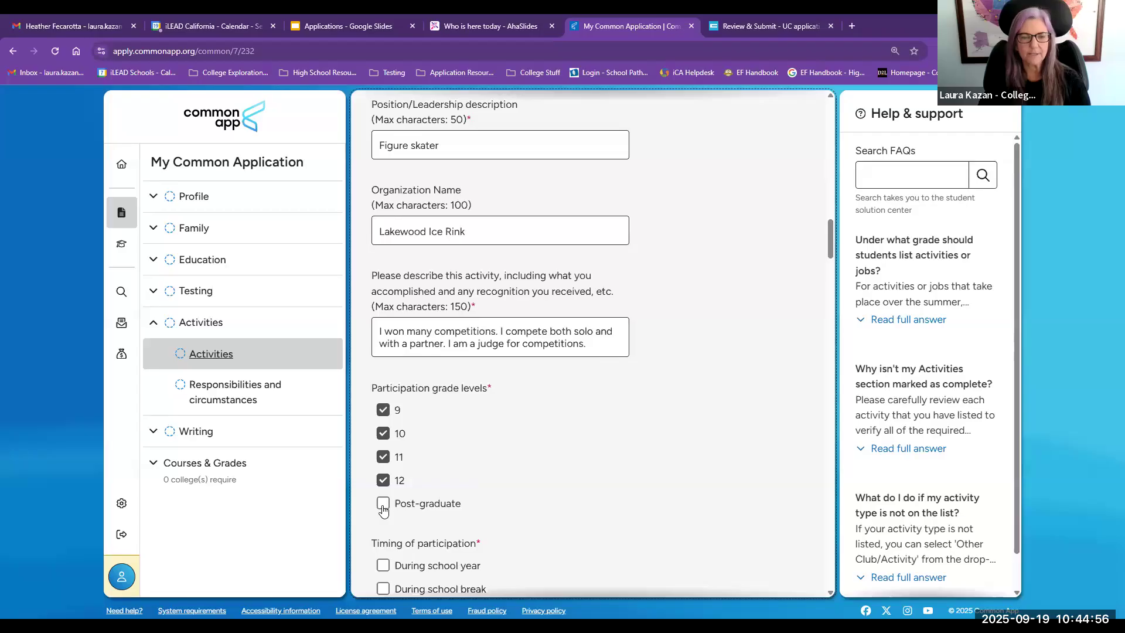
scroll(383, 510, down, 2)
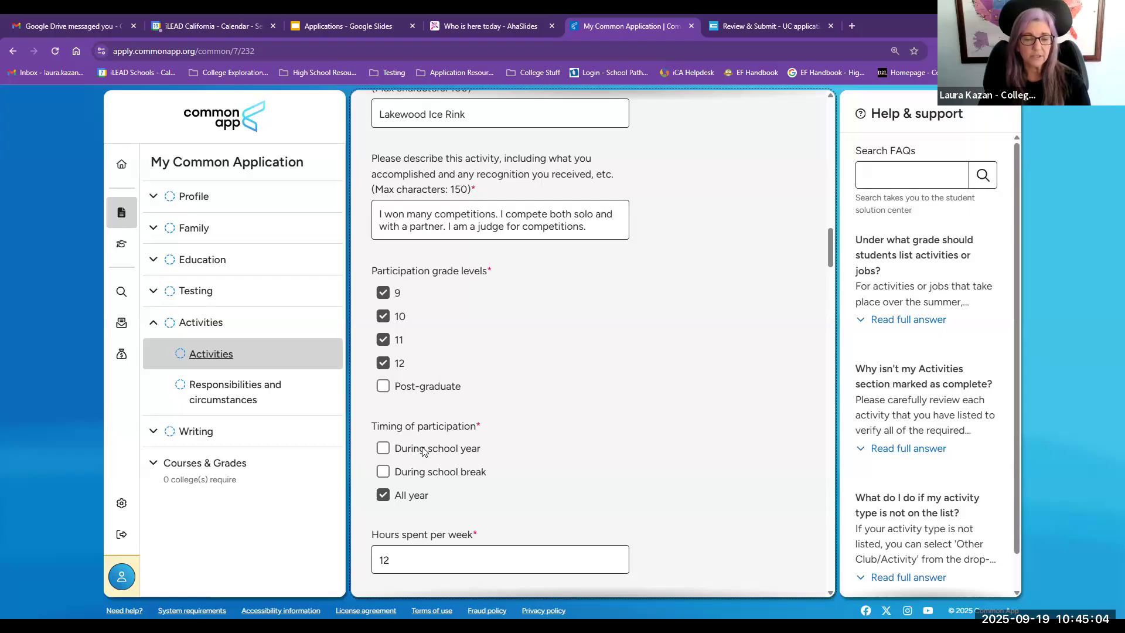
scroll(411, 485, down, 2)
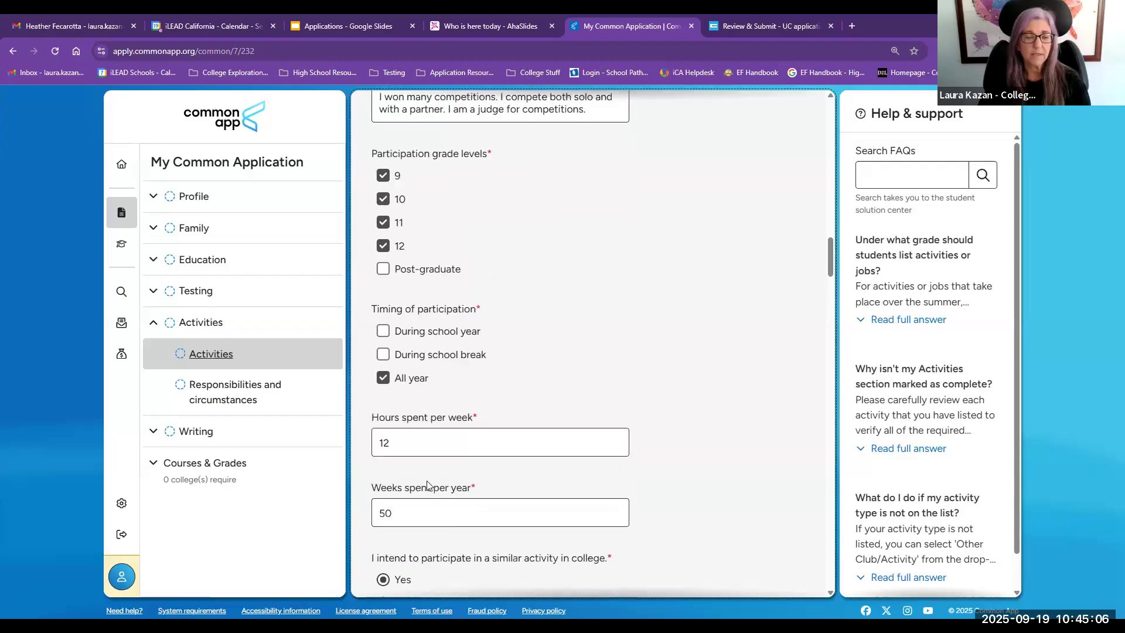
Step: Set Activity 2's weeks spent per year to 2 and hours spent per week to 30
double_click(376, 514)
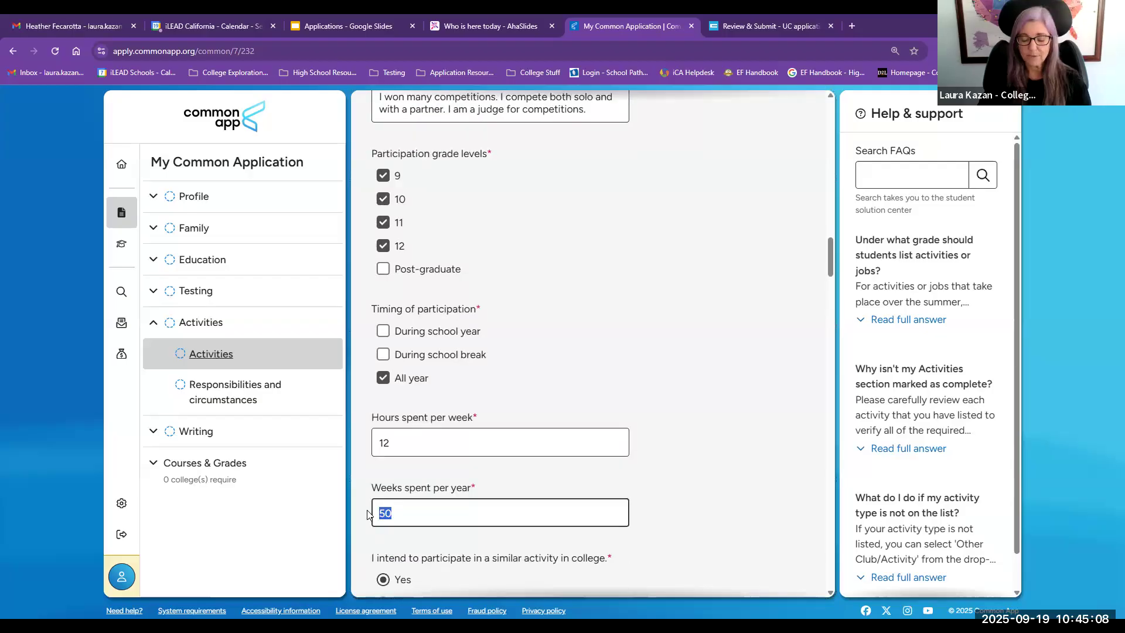
text(2)
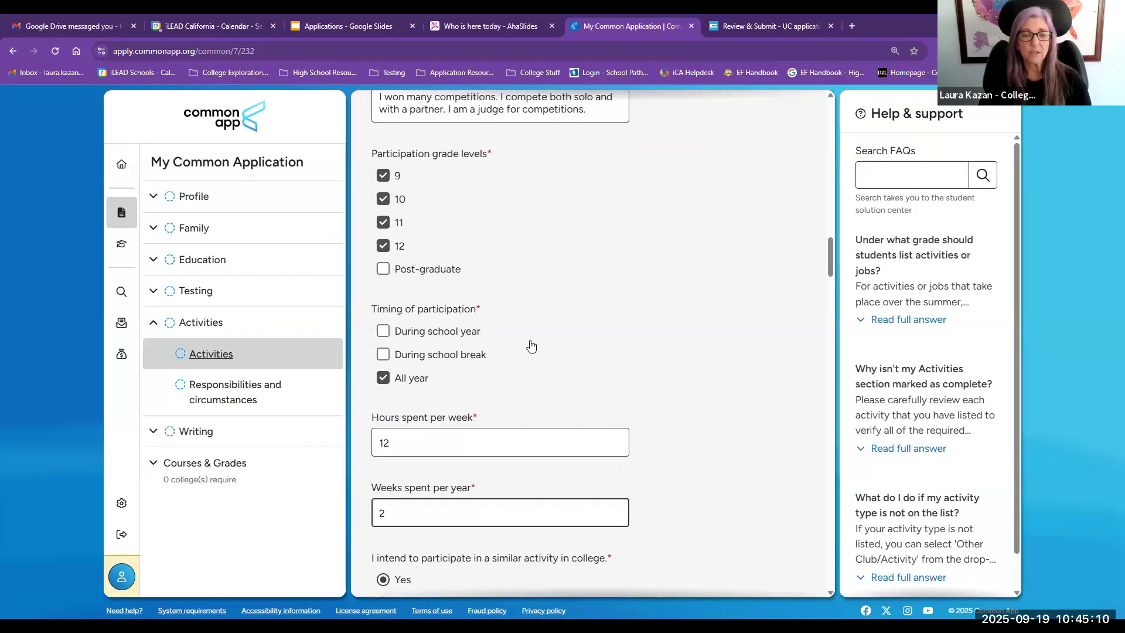
click(717, 402)
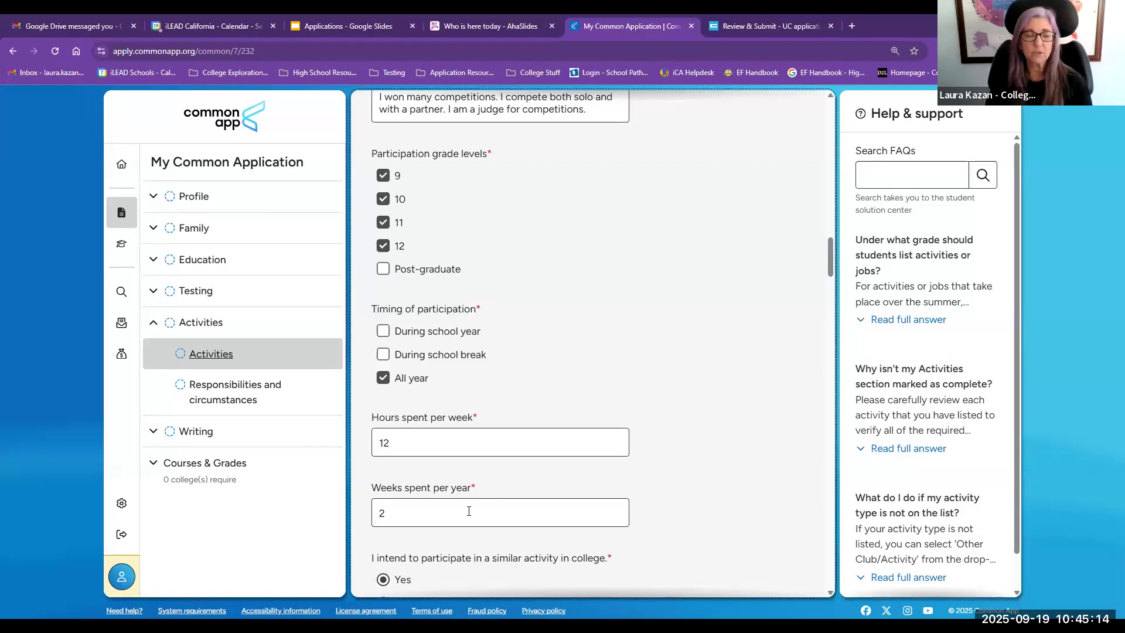
drag(396, 450, 365, 447)
text(30)
click(733, 462)
Step: Review the details entered for Activity 3, including its description
scroll(733, 462, down, 1)
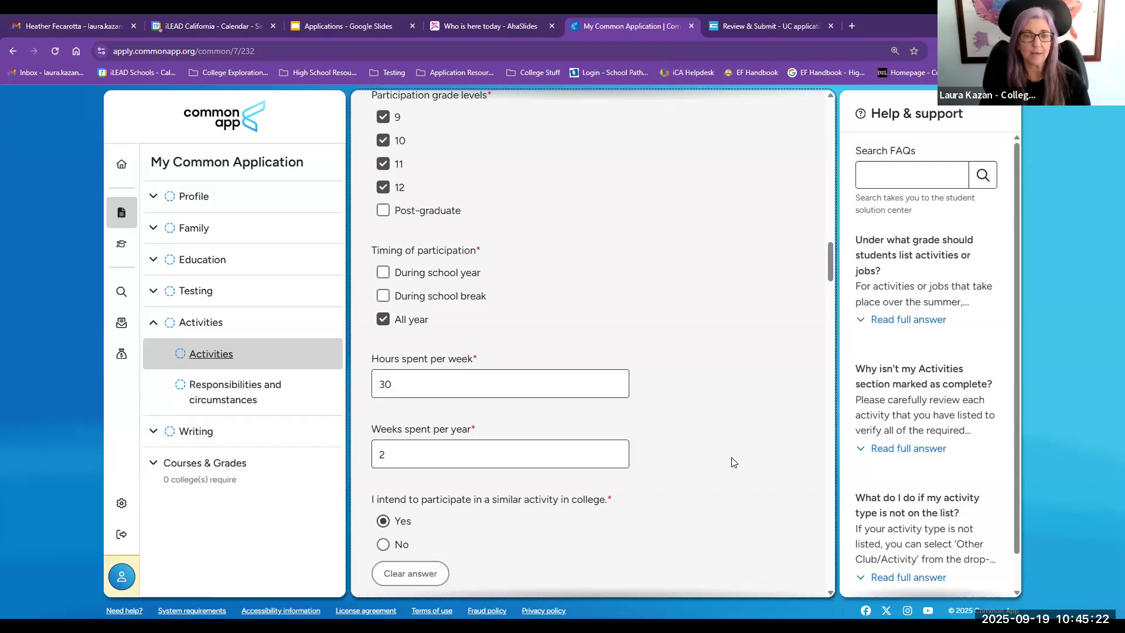
scroll(734, 462, down, 2)
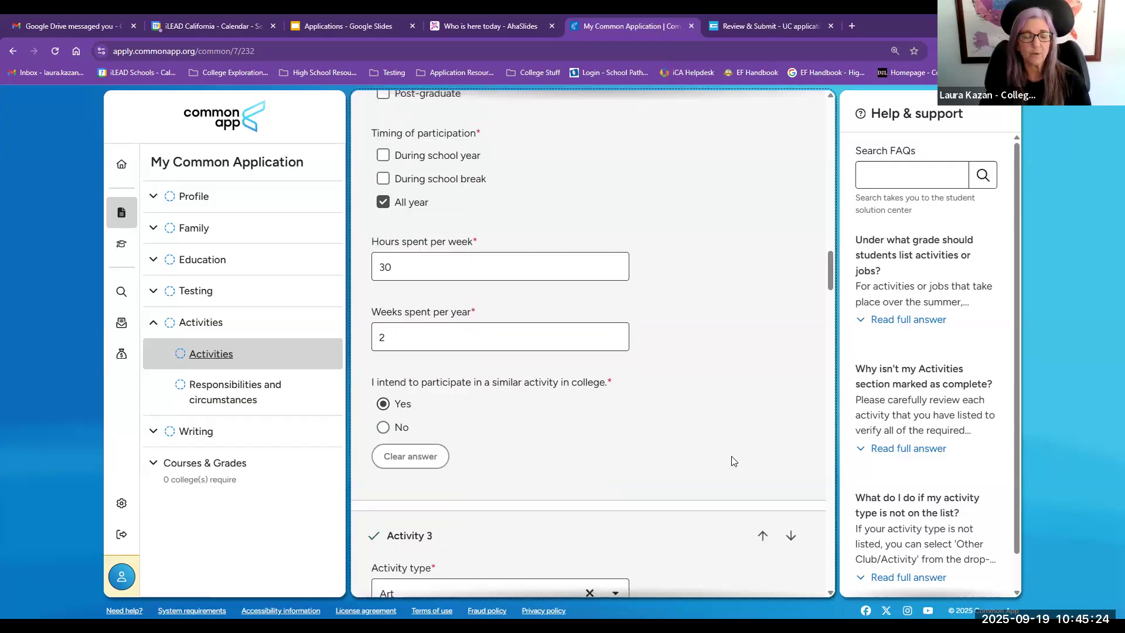
scroll(734, 461, down, 3)
scroll(733, 462, down, 6)
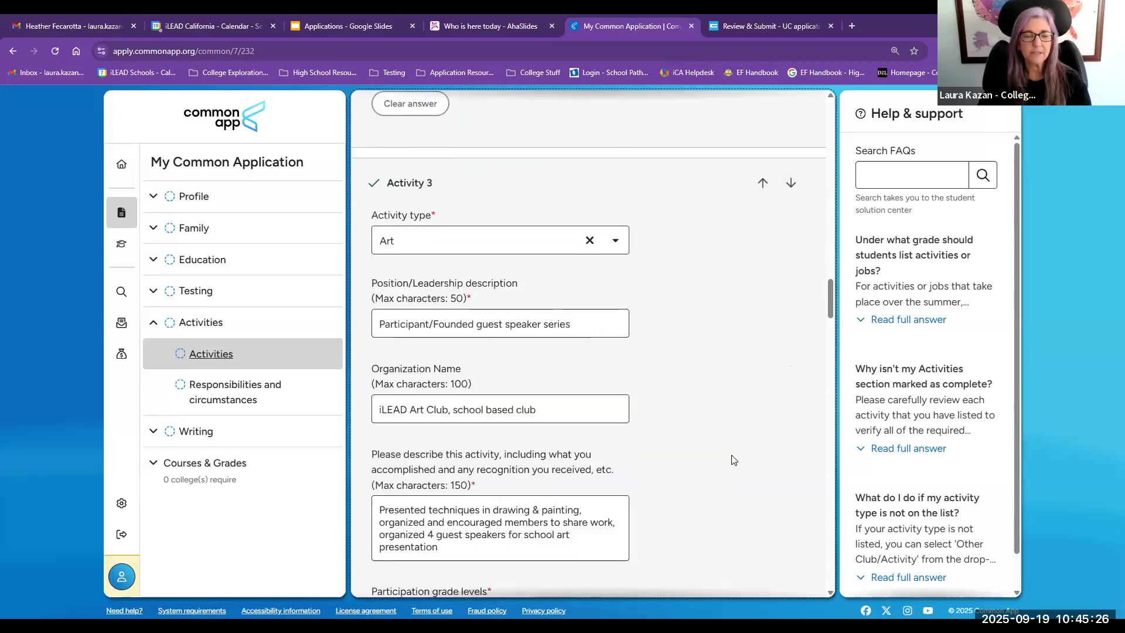
drag(392, 334, 469, 392)
scroll(658, 443, down, 1)
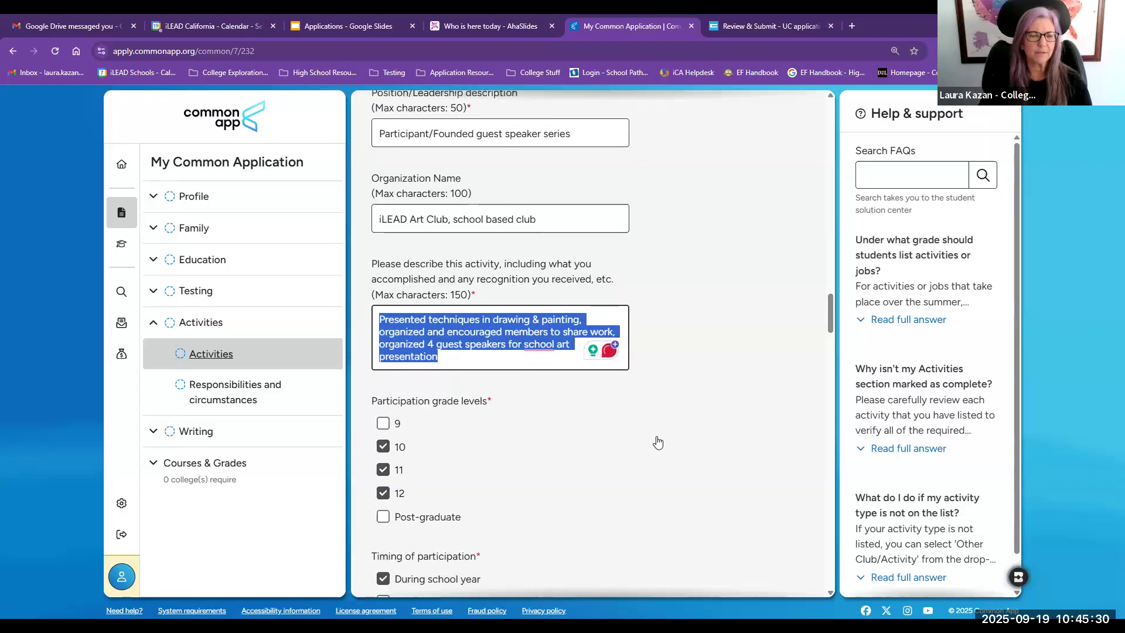
scroll(658, 443, down, 2)
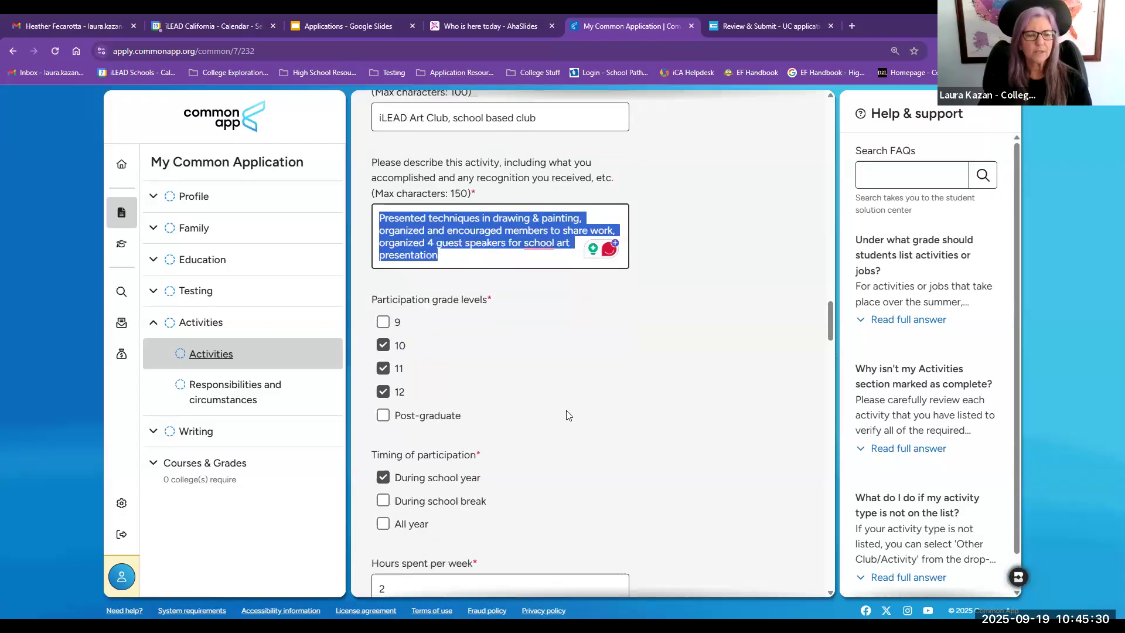
Step: Open the Responsibilities and circumstances page and check Farm work or unpaid work for a family business
click(219, 390)
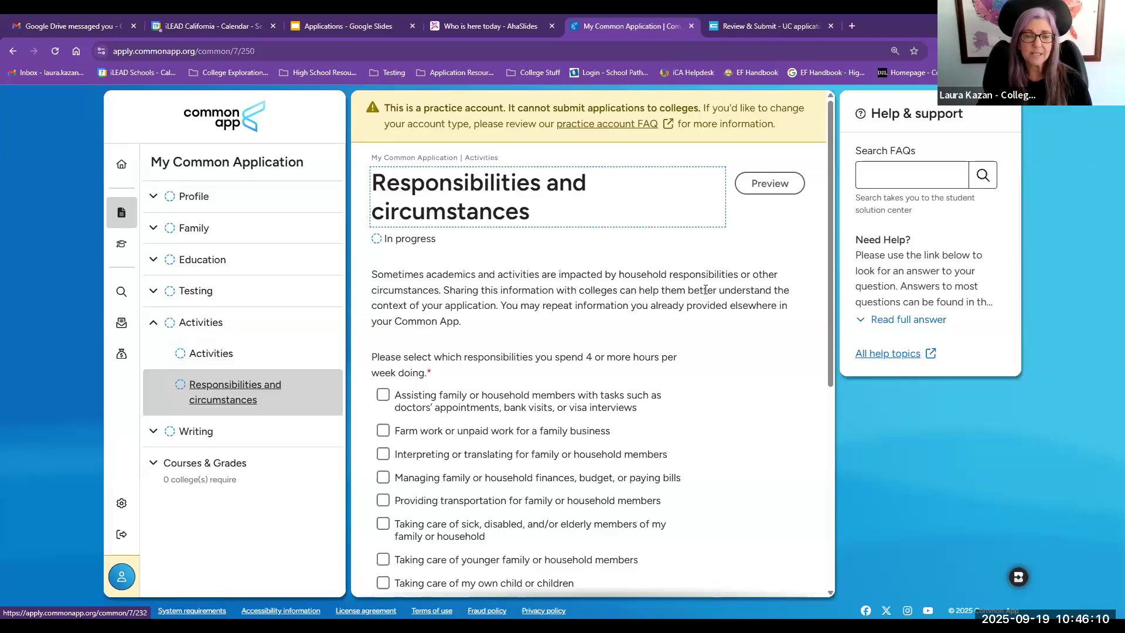
scroll(704, 297, down, 2)
scroll(704, 297, down, 1)
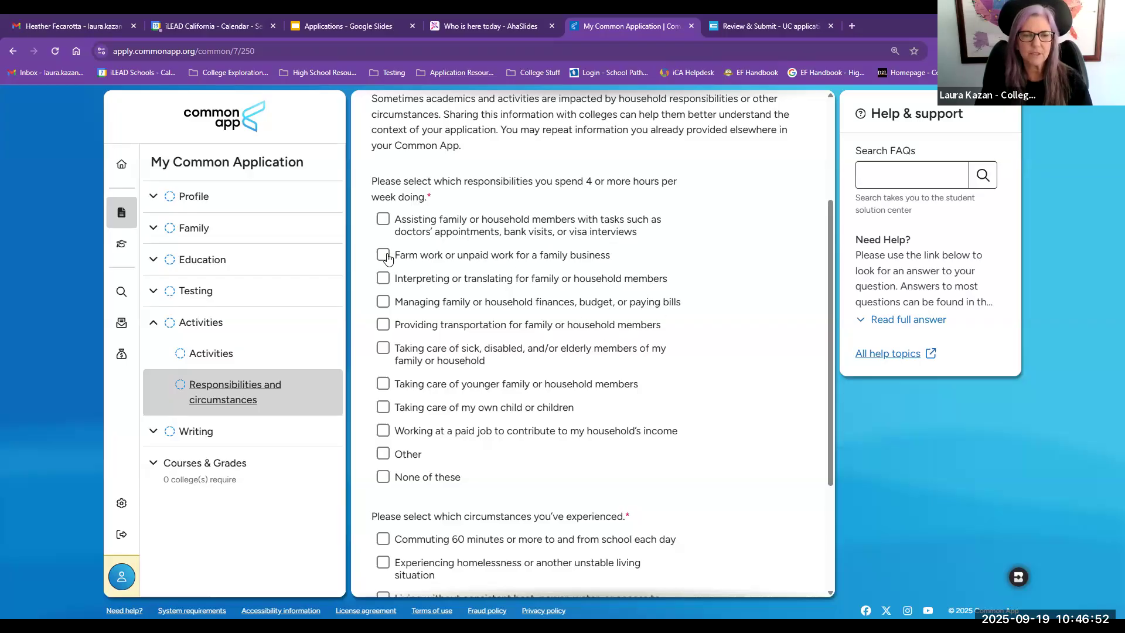
click(443, 255)
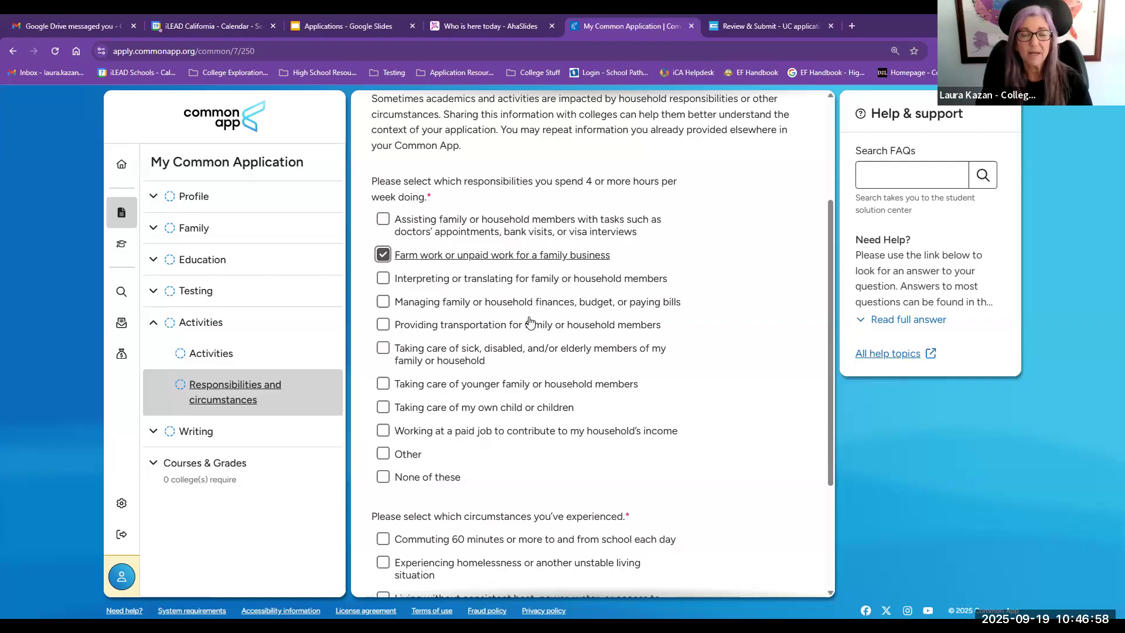
scroll(497, 349, down, 3)
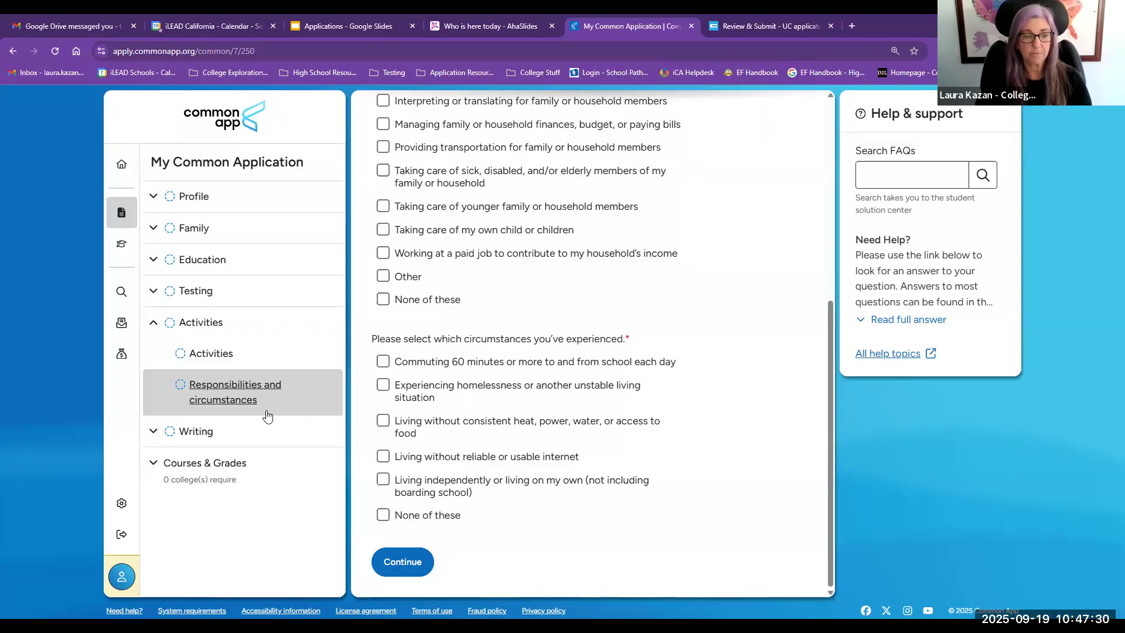
Step: Open the Personal Essay page under Writing and review the essay prompt options
click(204, 433)
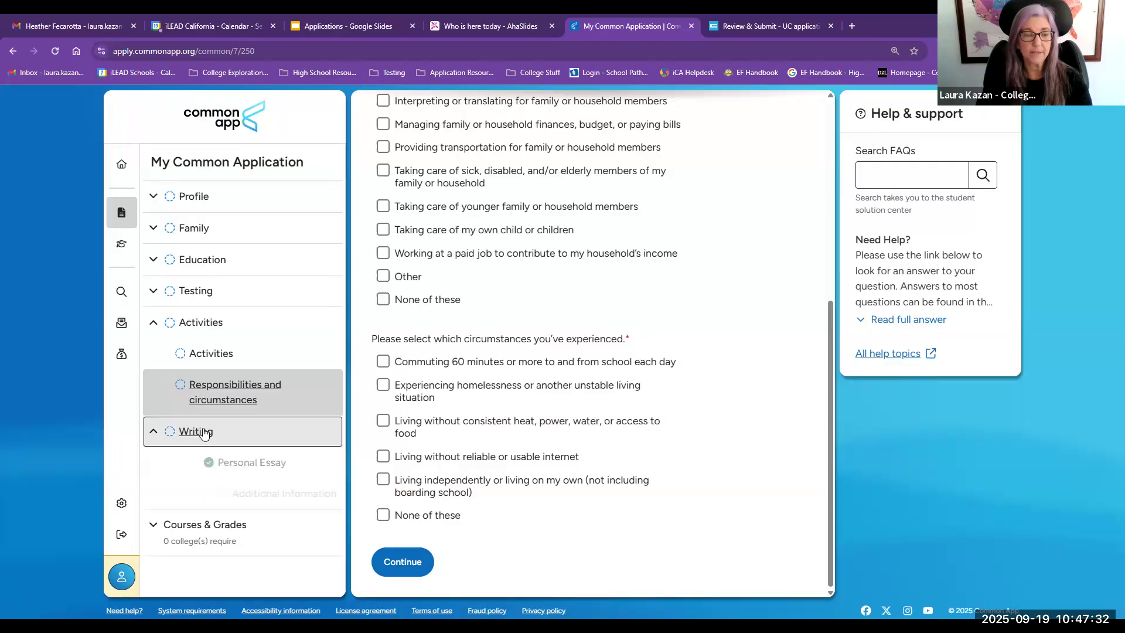
click(240, 464)
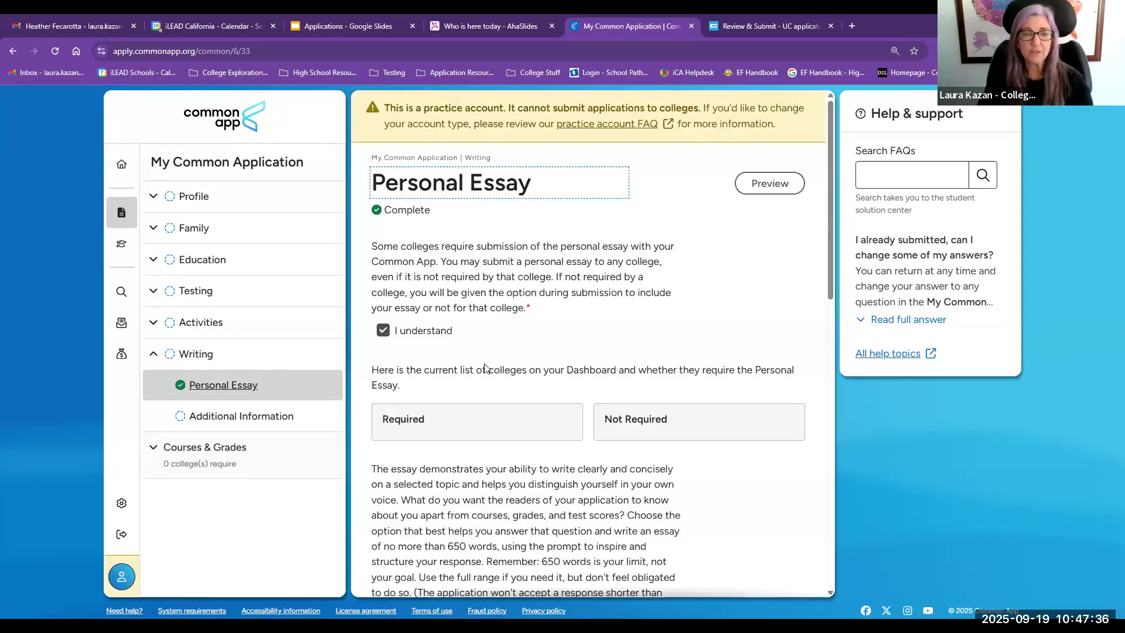
scroll(484, 367, down, 5)
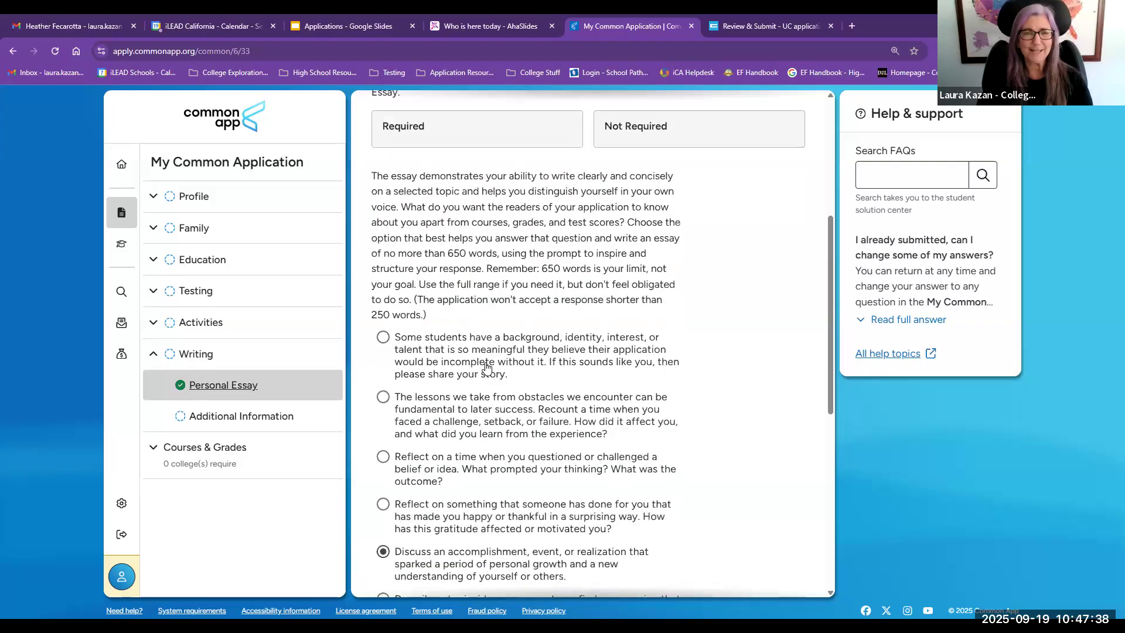
scroll(486, 367, down, 2)
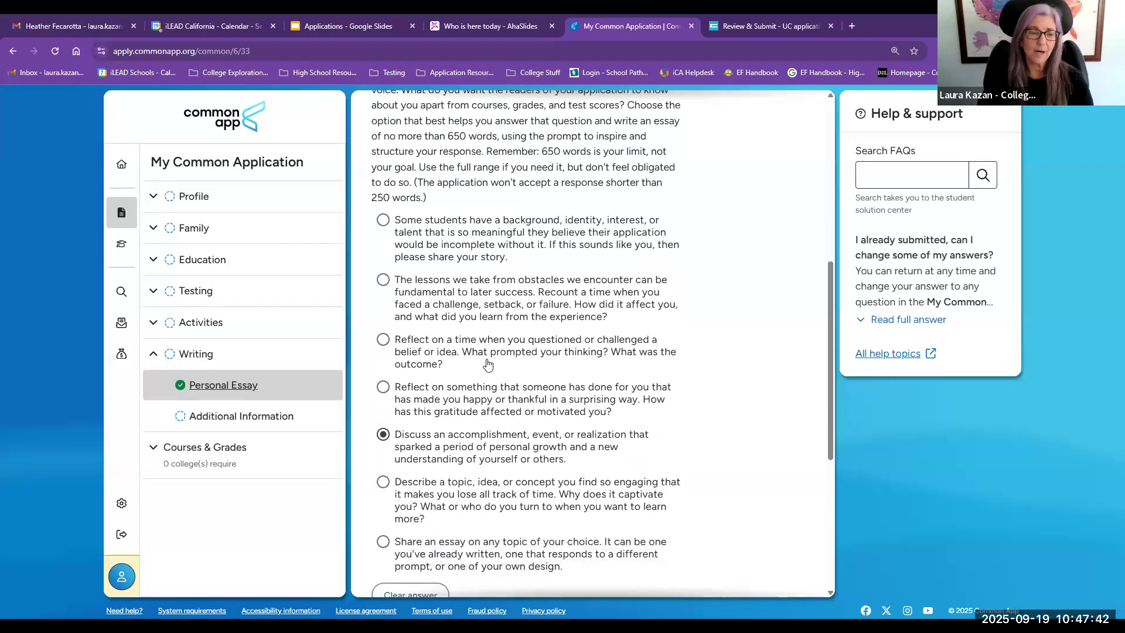
scroll(494, 316, up, 3)
scroll(494, 317, up, 1)
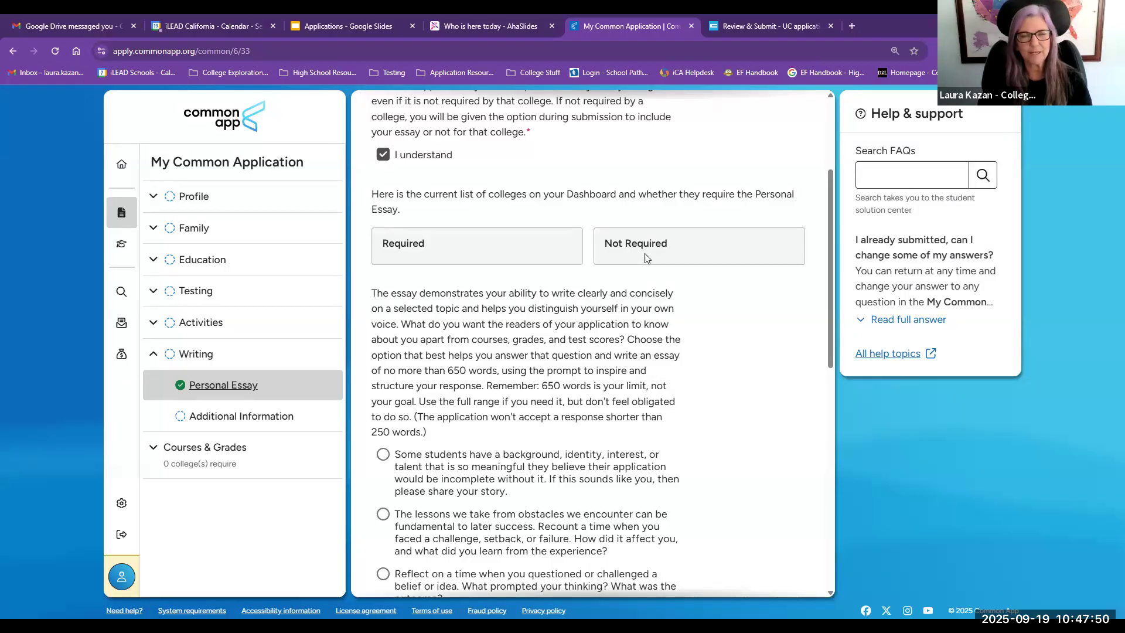
scroll(448, 341, down, 5)
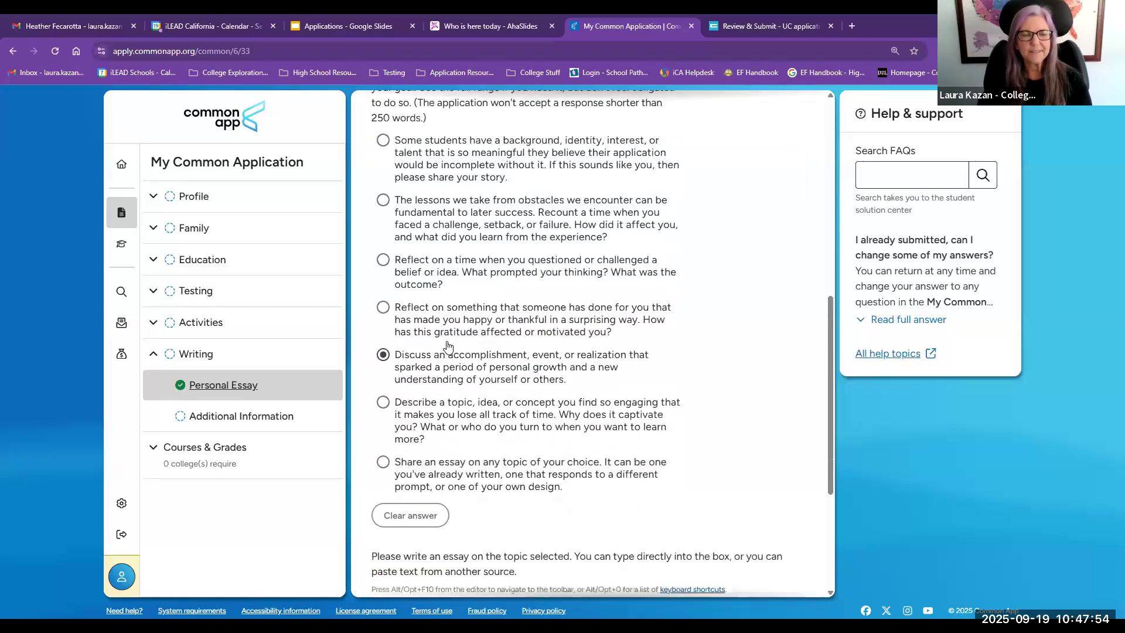
scroll(447, 346, down, 1)
scroll(448, 345, up, 1)
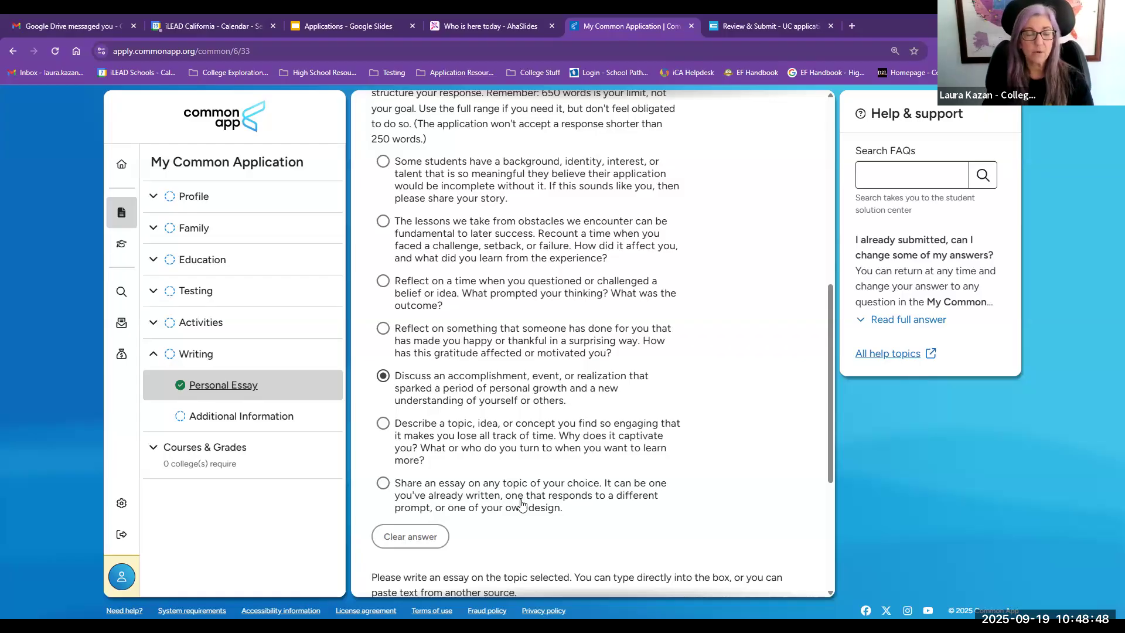
Step: Select the essay prompt about lessons learned from obstacles, challenges, setbacks, or failure
click(440, 241)
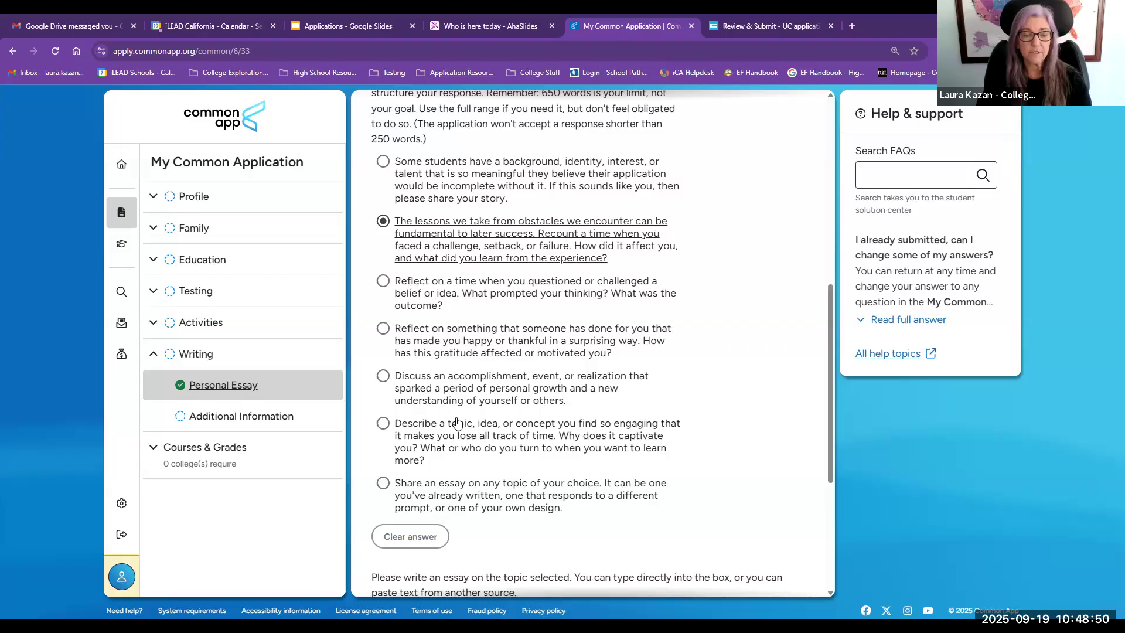
scroll(462, 423, down, 5)
scroll(585, 463, up, 1)
scroll(602, 477, down, 1)
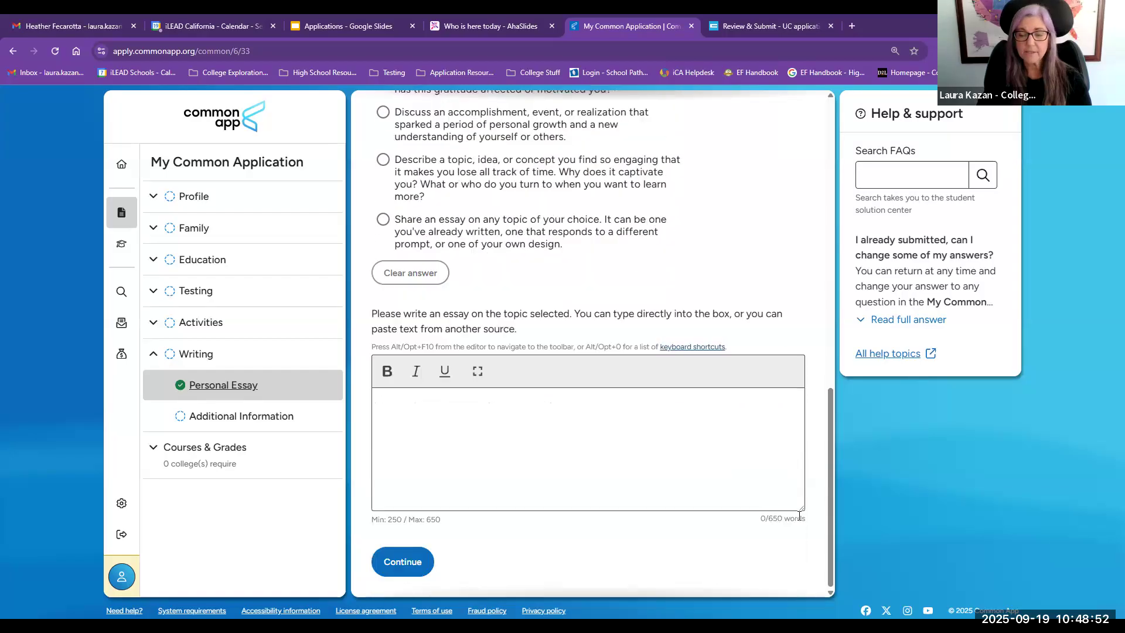
double_click(761, 523)
drag(760, 525, 797, 526)
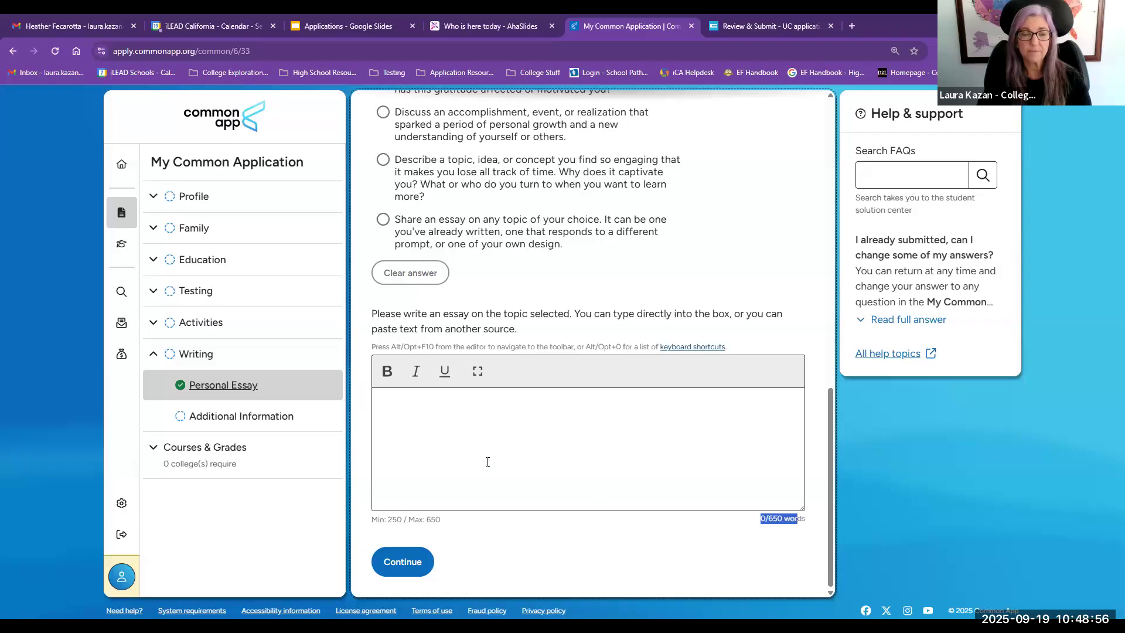
Step: Open the Additional Information page under Writing and review its questions
click(251, 415)
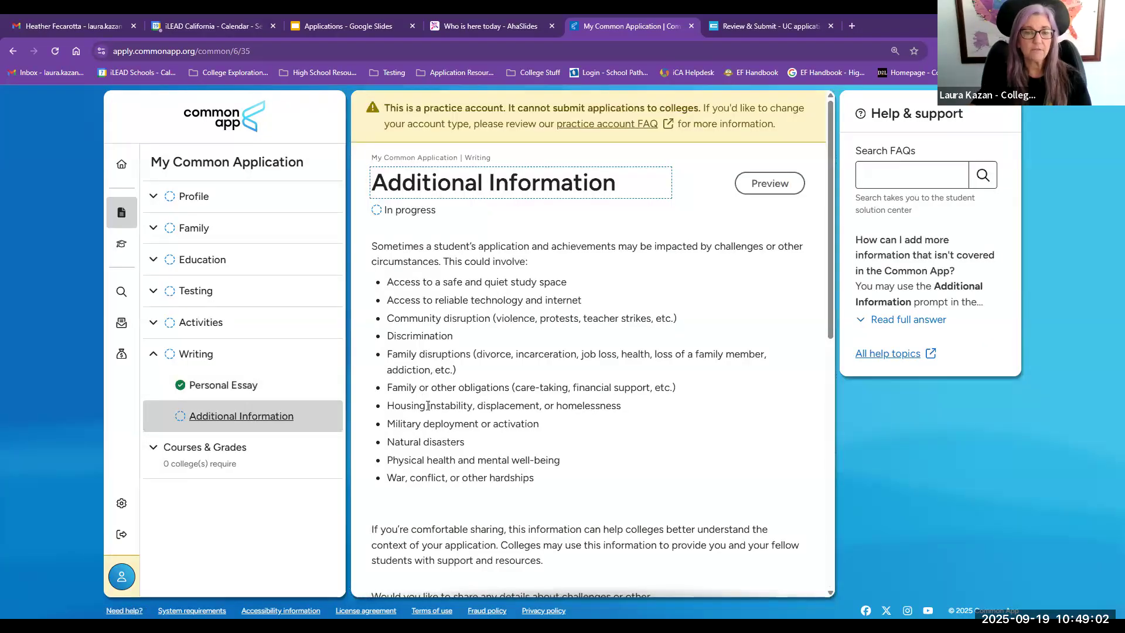
scroll(427, 405, down, 6)
scroll(427, 406, down, 3)
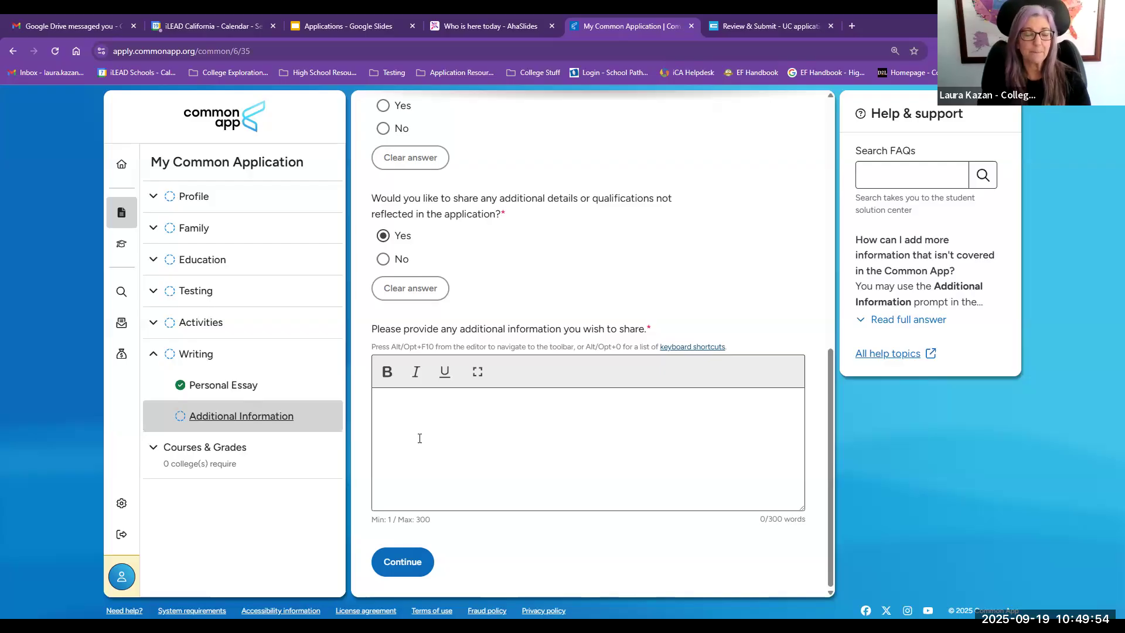
Step: Search the college list for College of the Atlantic and add it to My Colleges
click(157, 455)
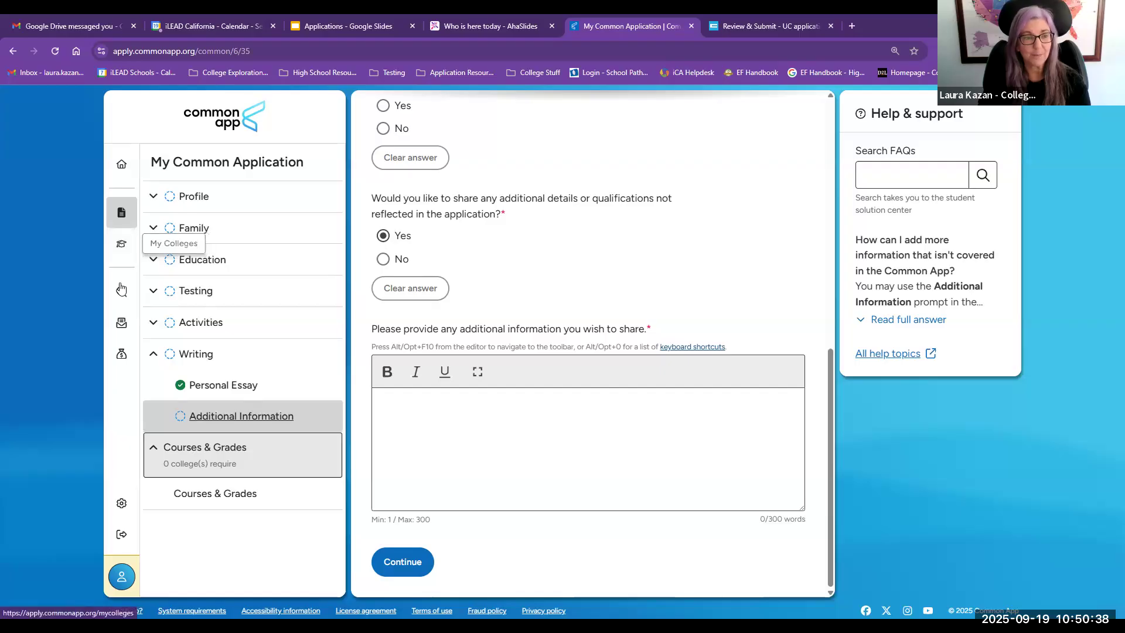
click(120, 300)
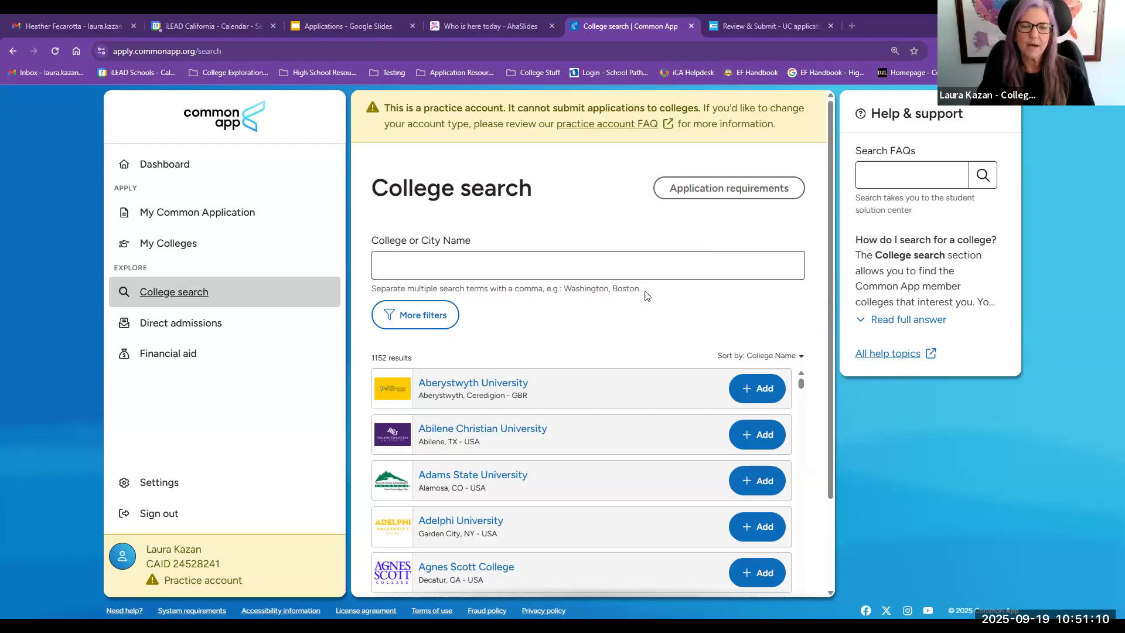
click(491, 263)
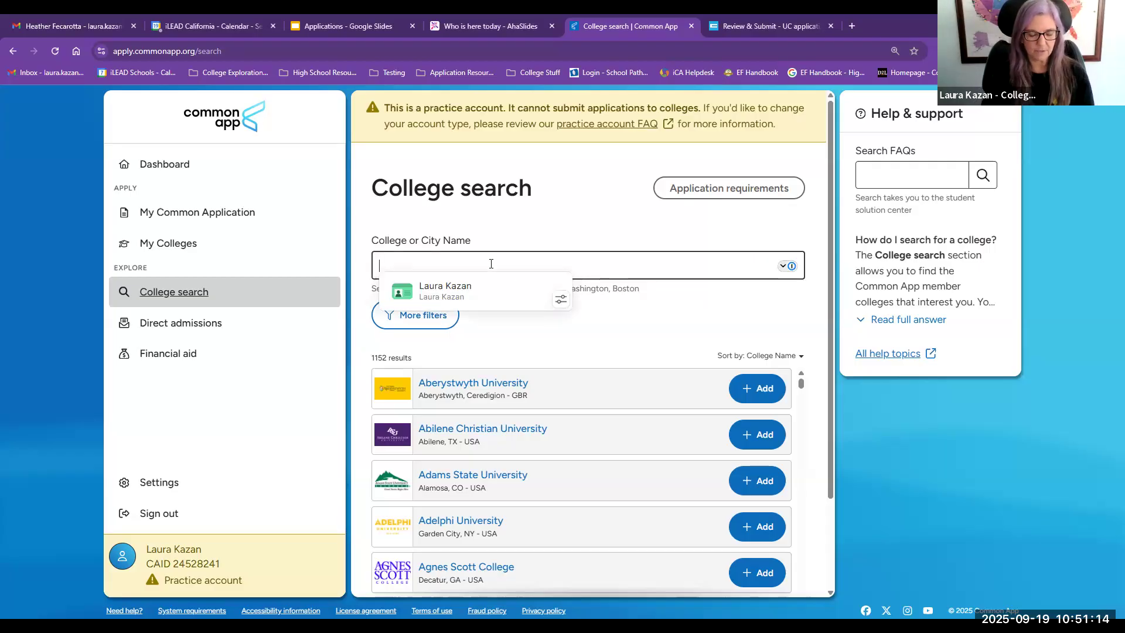
text(Coll)
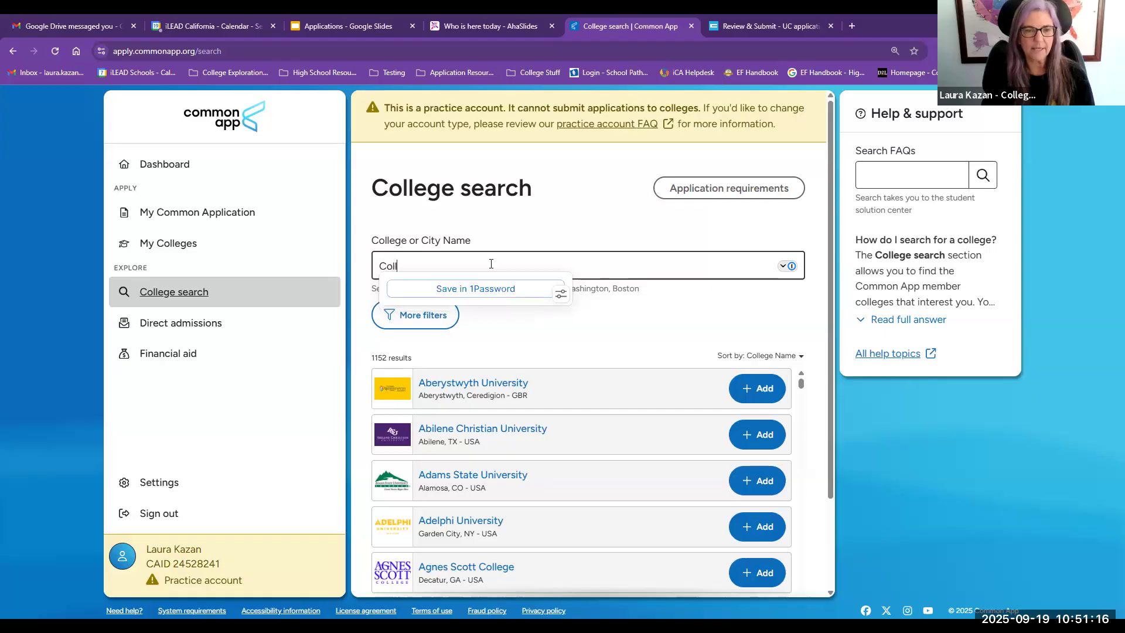
text(ege of the atlantic)
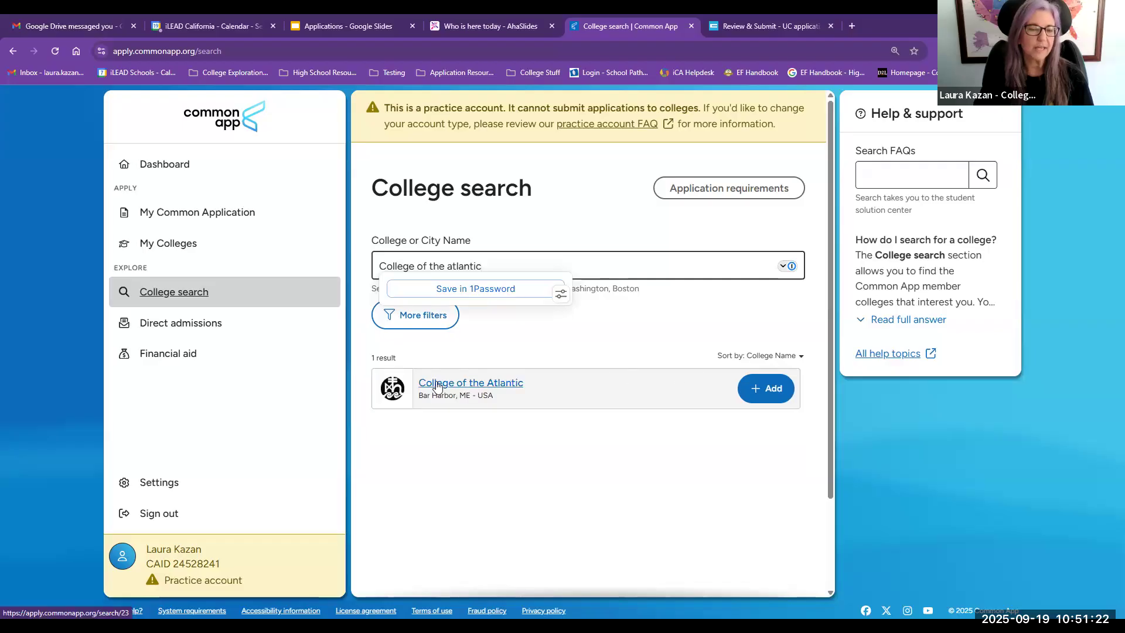
click(763, 389)
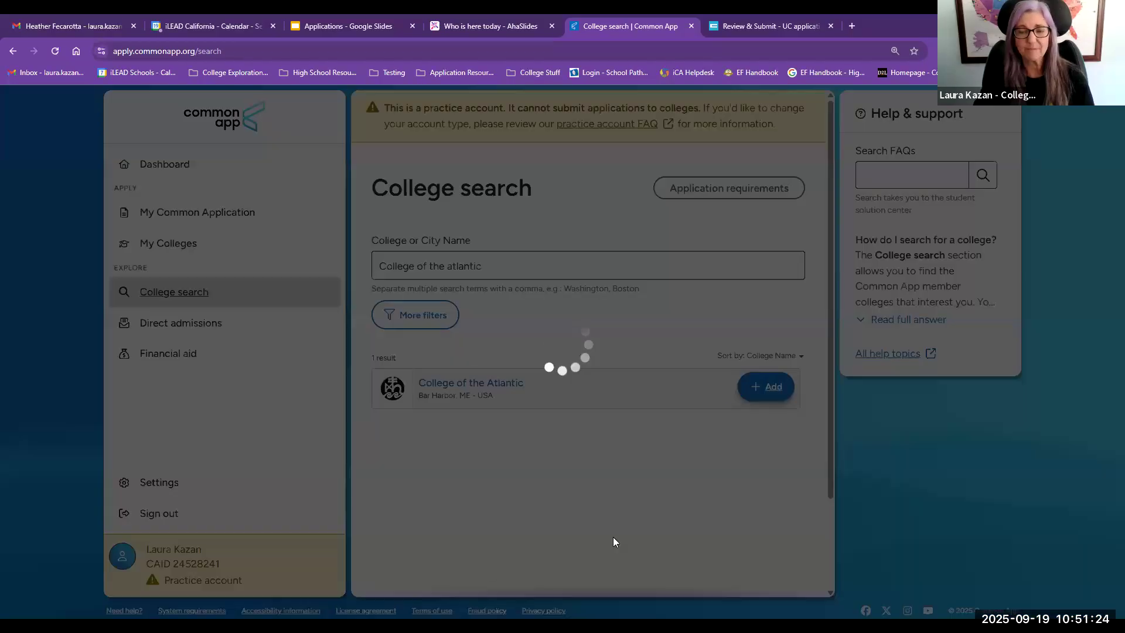
Step: Replace the search with occi and add Occidental College to My Colleges
drag(482, 267, 329, 269)
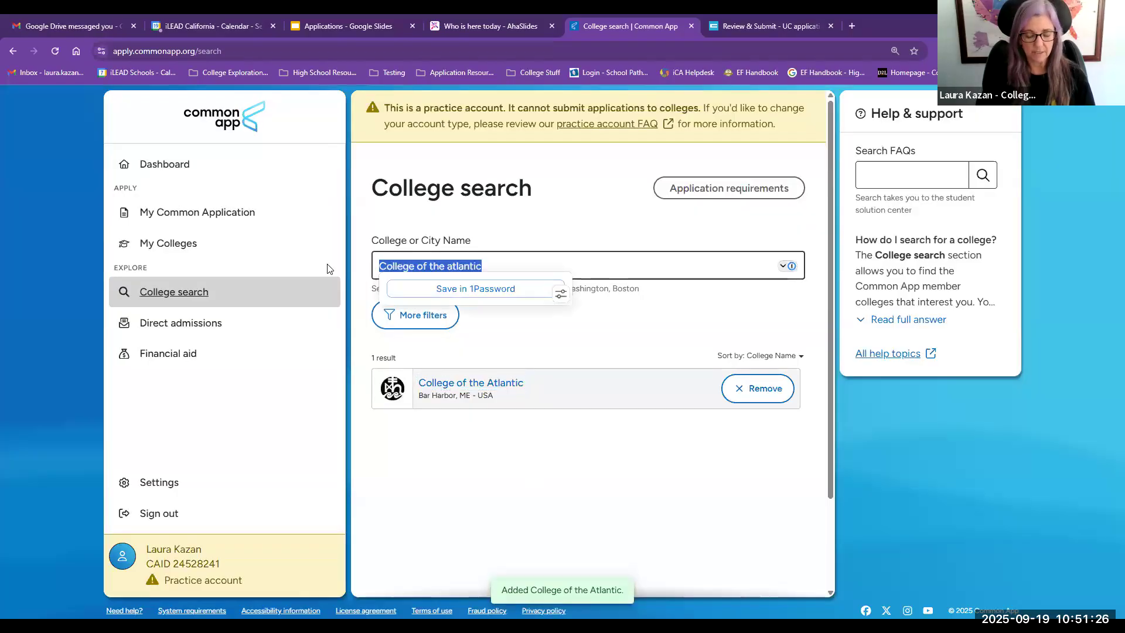
text(occi)
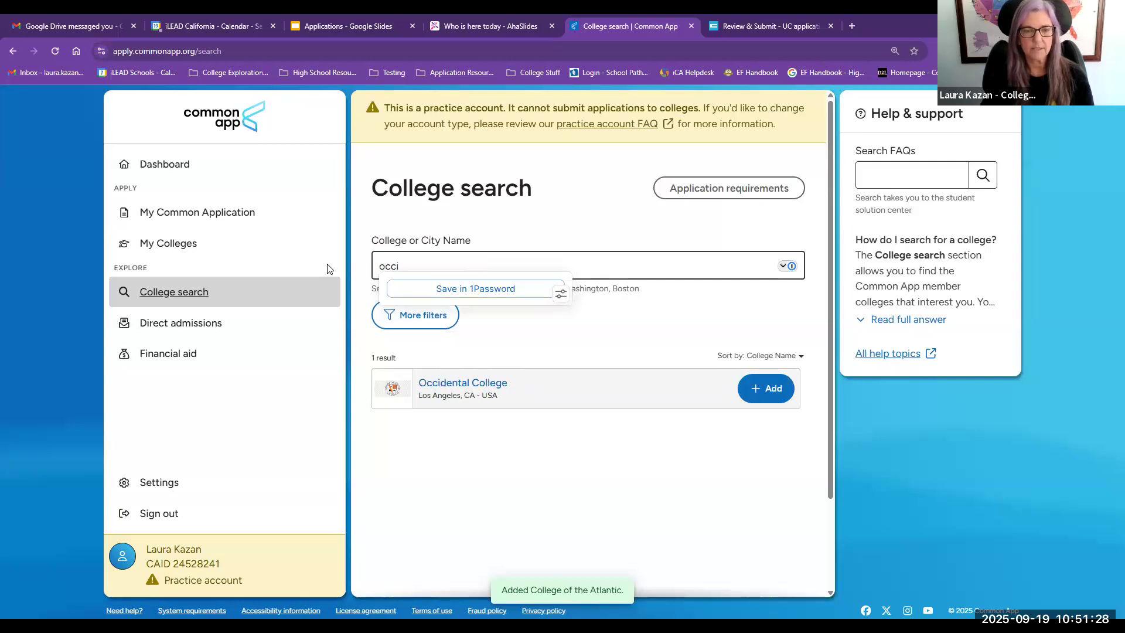
click(640, 496)
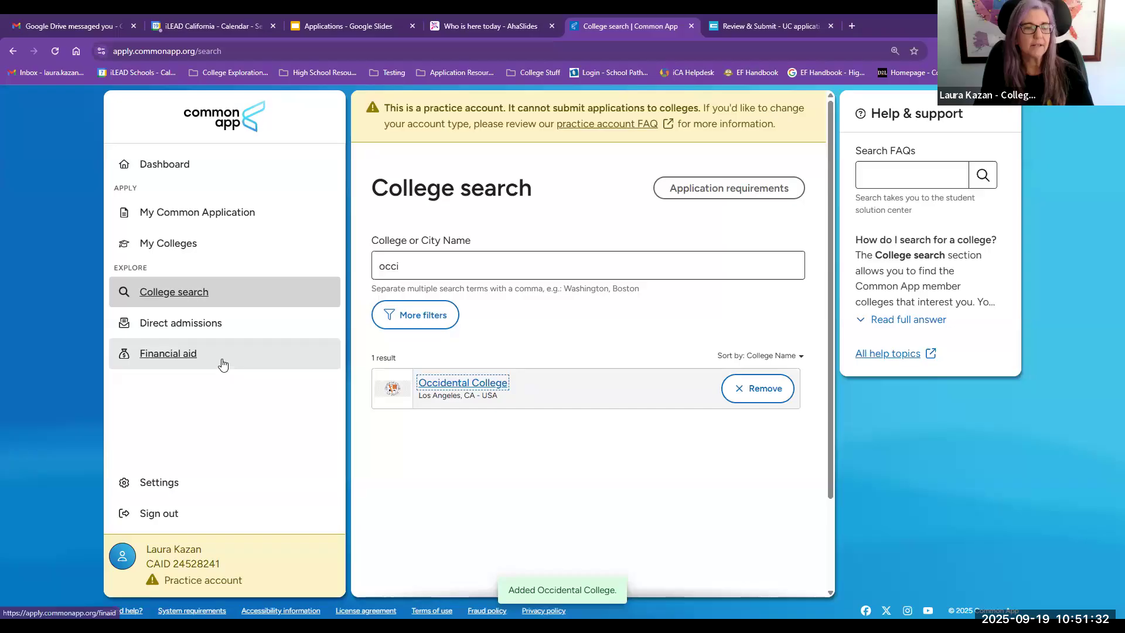
Step: Open My Colleges and review the application deadlines for Occidental College and College of the Atlantic
click(182, 243)
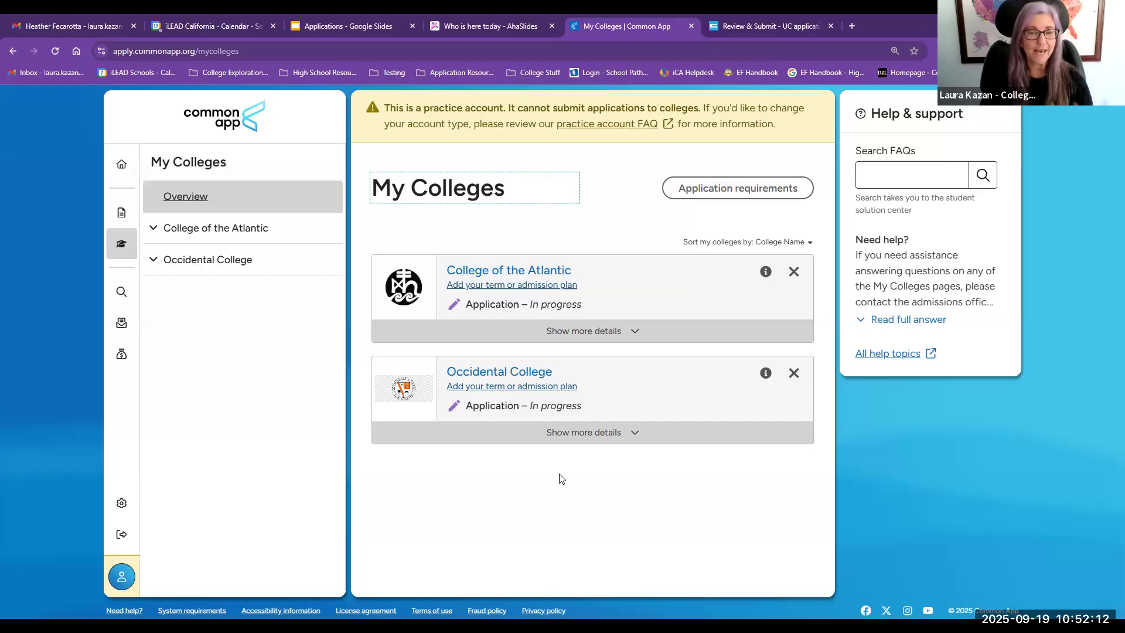
click(498, 375)
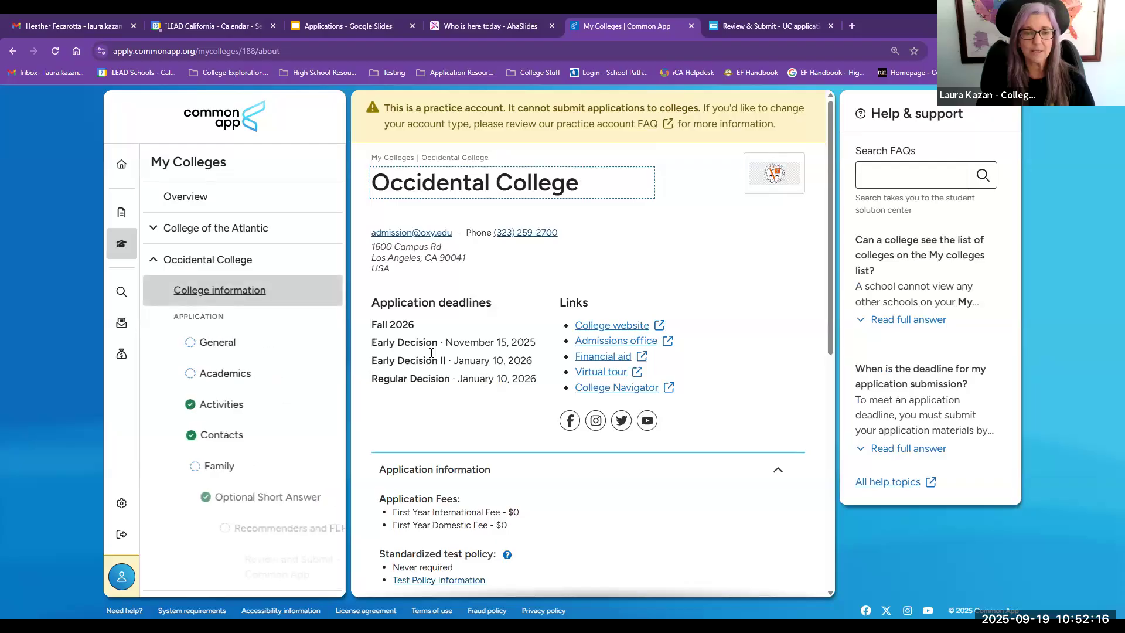
drag(375, 345, 526, 400)
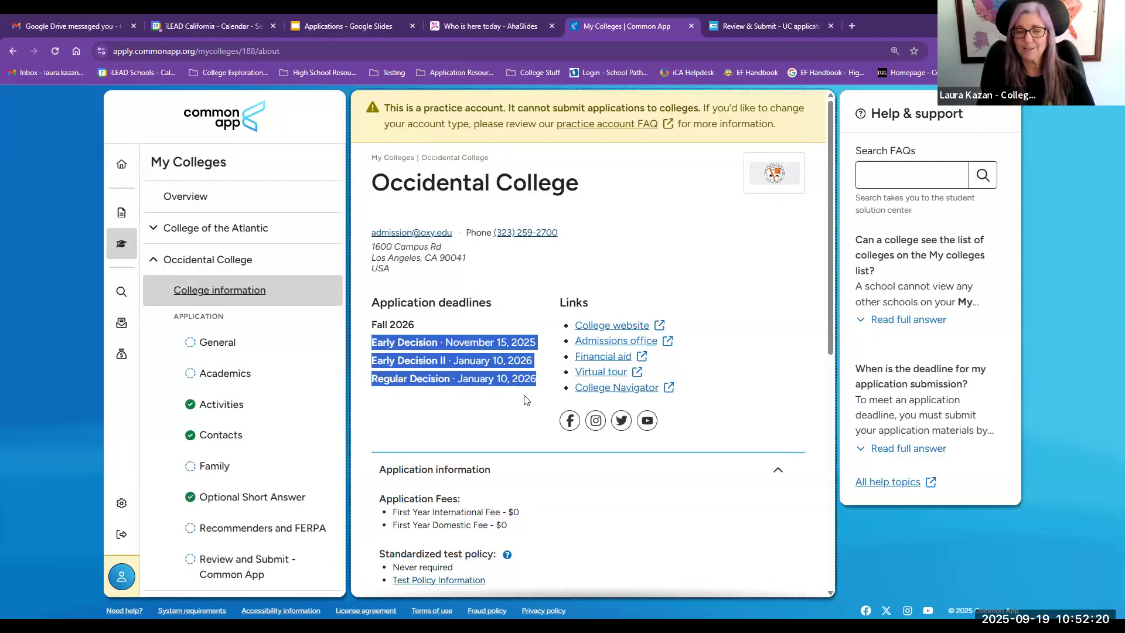
click(247, 233)
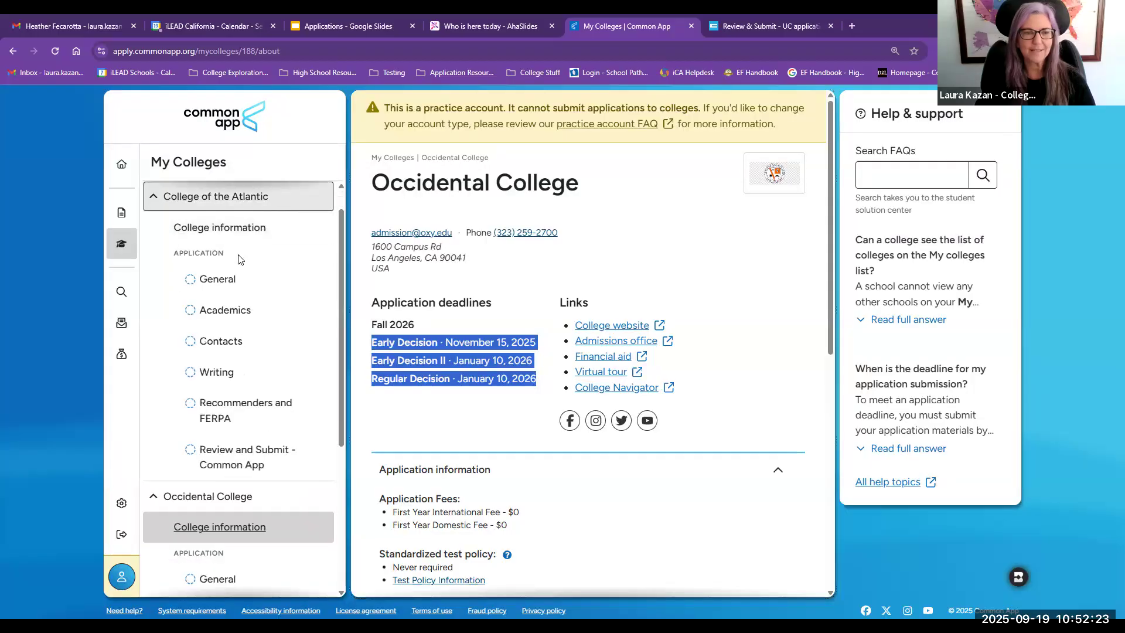
click(239, 226)
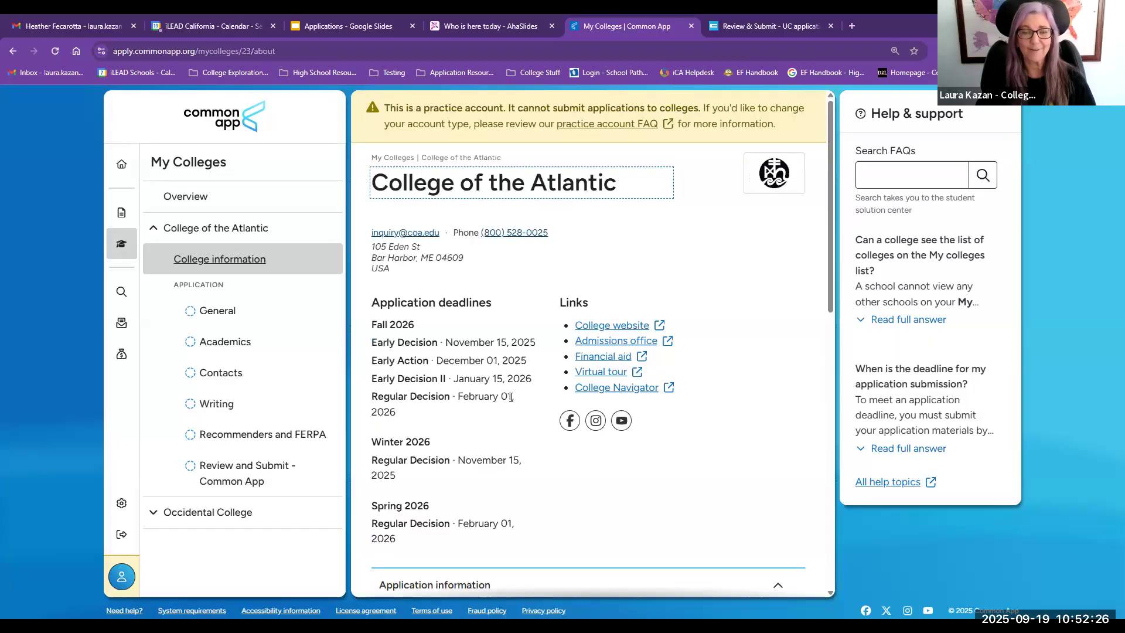
drag(511, 397, 369, 346)
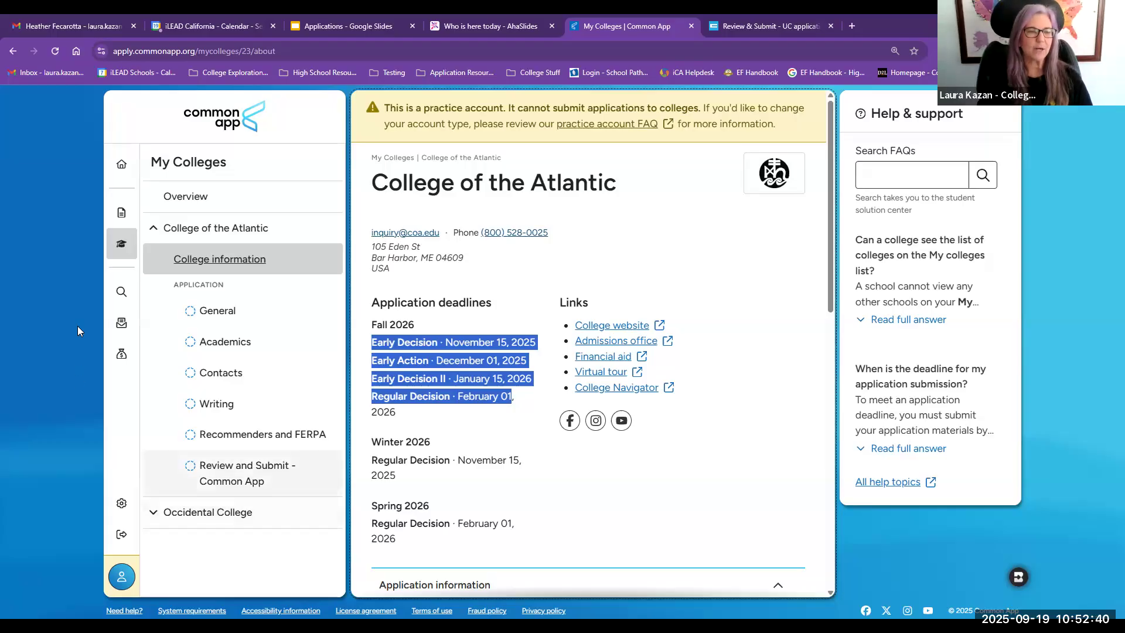
Step: Open College of the Atlantic's Writing page and answer the criminal history question with No
click(153, 235)
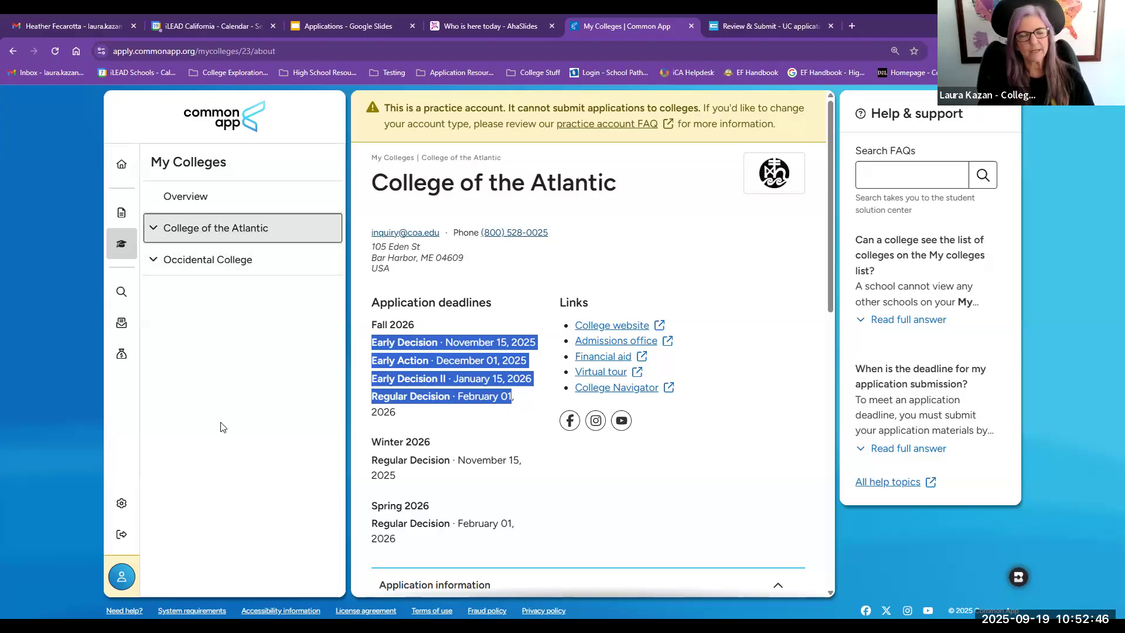
click(152, 231)
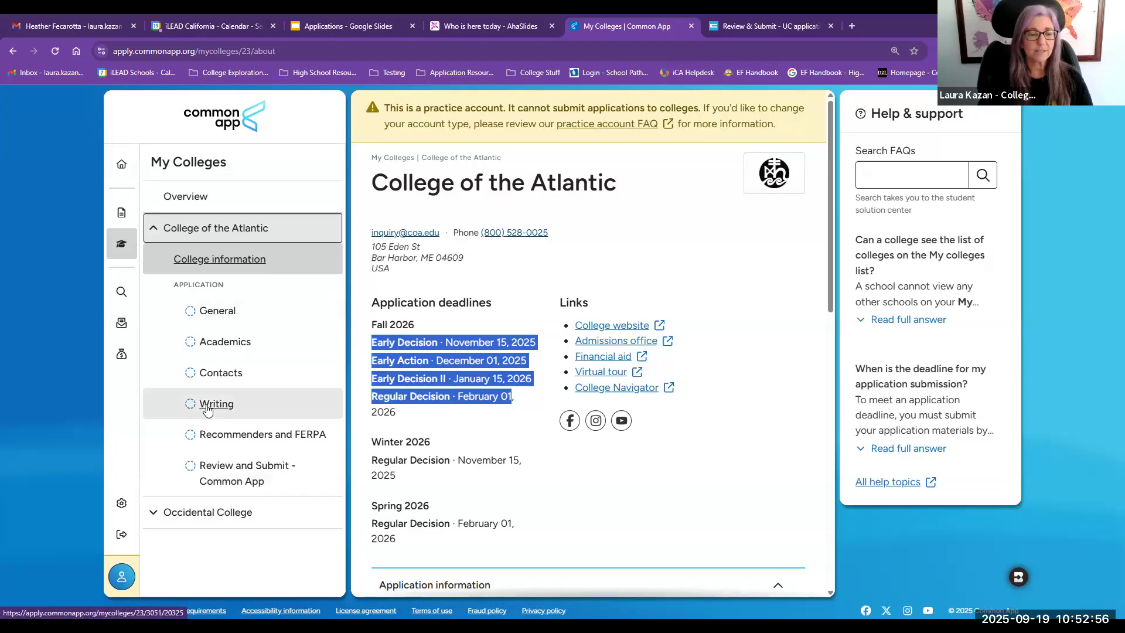
click(164, 514)
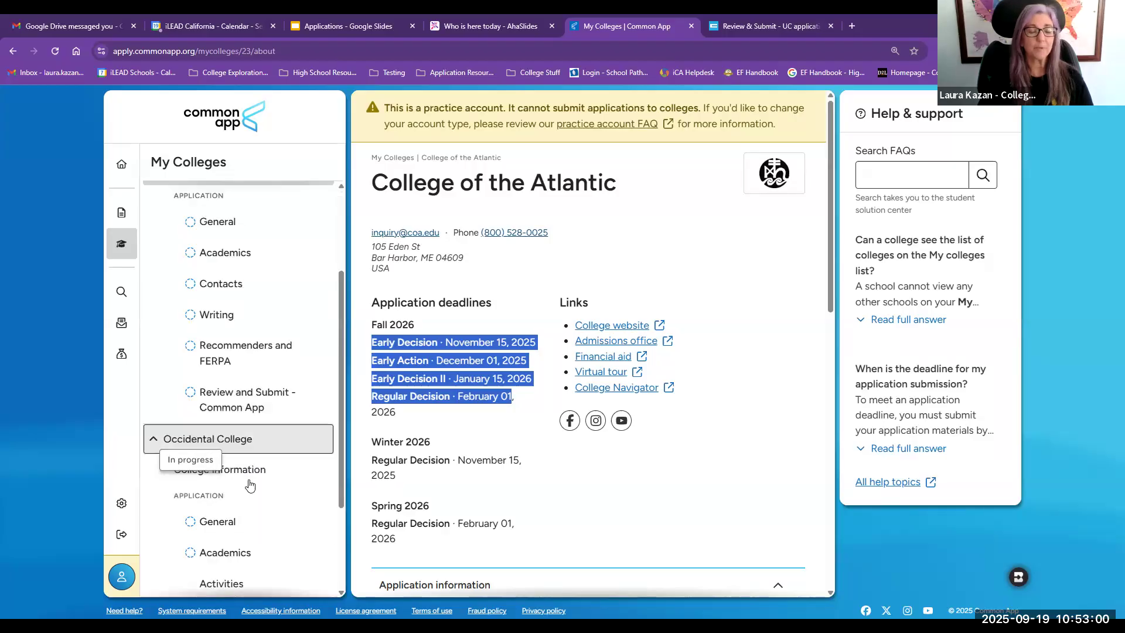
scroll(246, 495, down, 3)
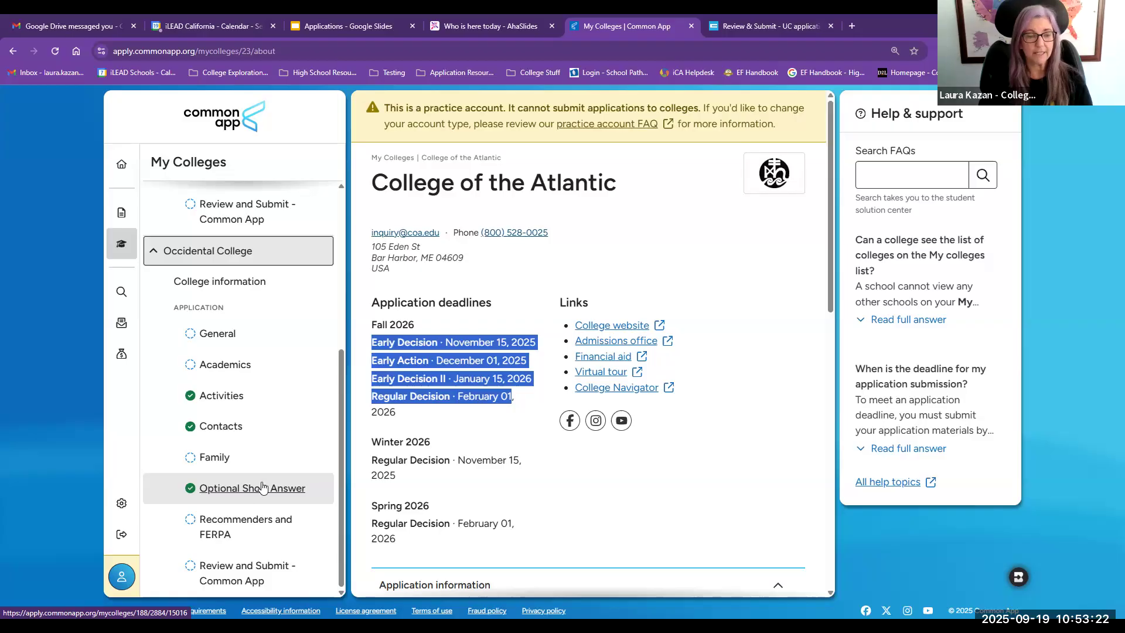
scroll(248, 491, up, 1)
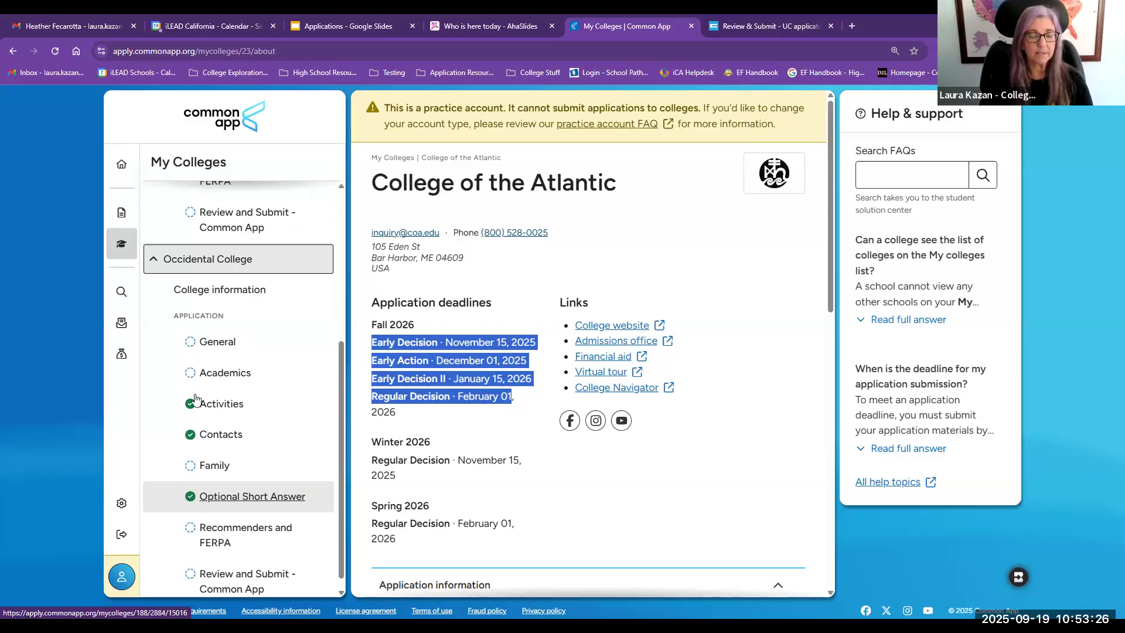
scroll(221, 367, up, 3)
click(218, 360)
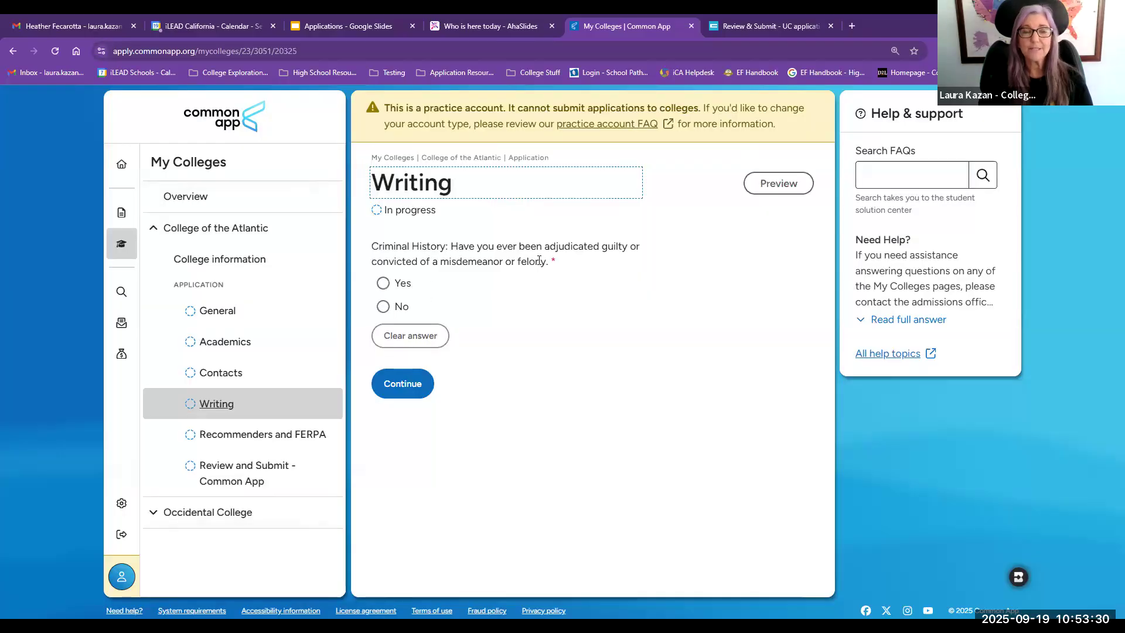
drag(542, 261, 422, 246)
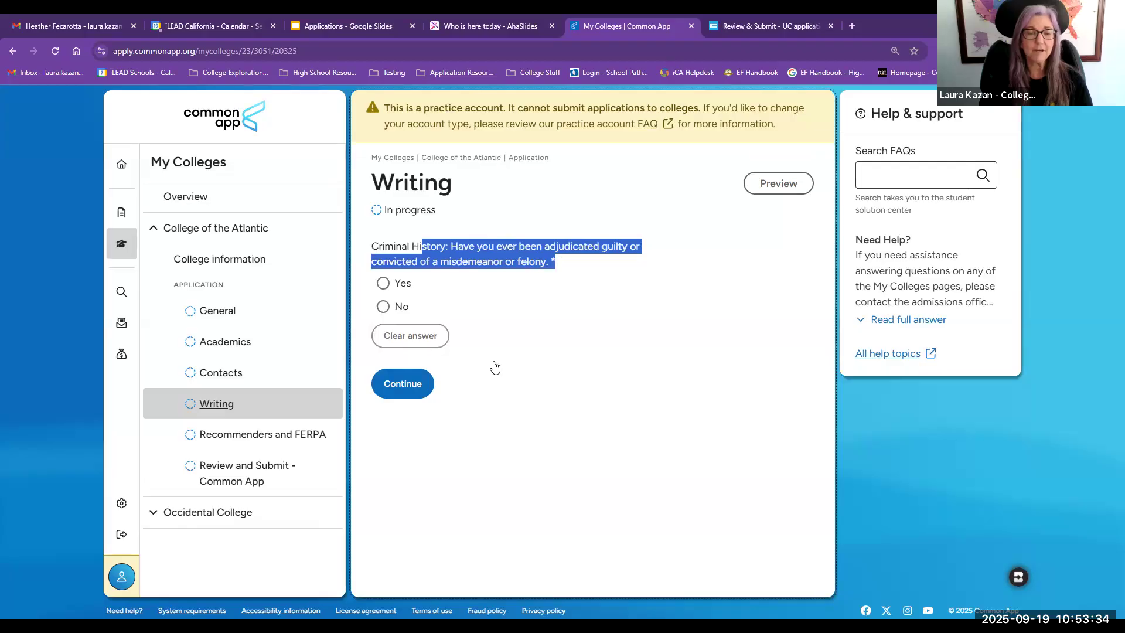
click(383, 284)
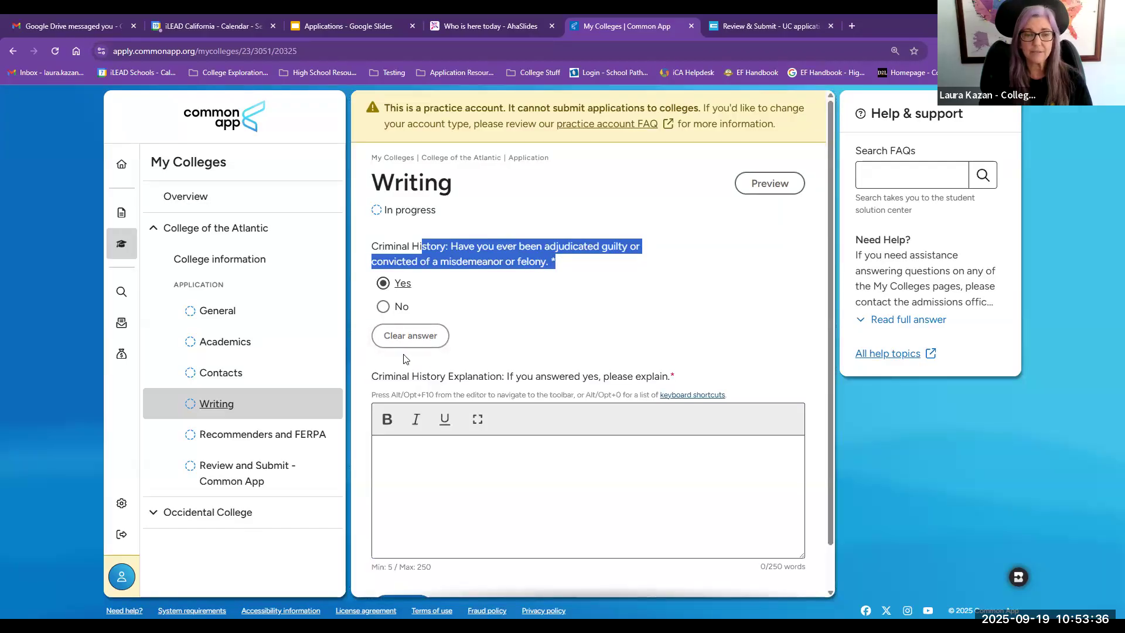
click(383, 307)
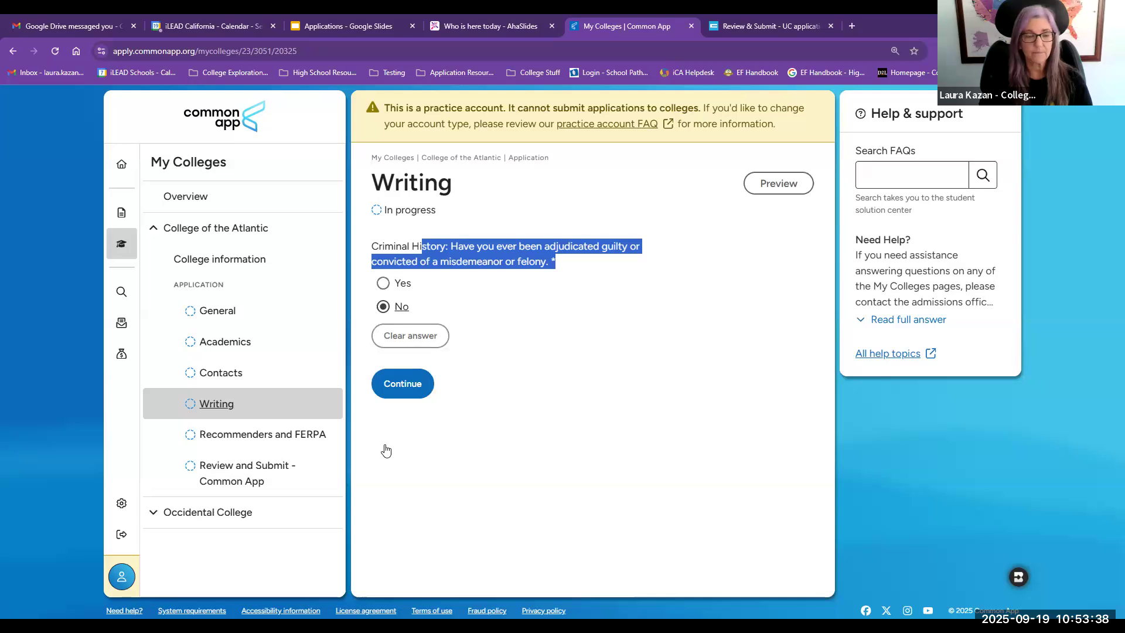
Step: Open Occidental College's Optional Short Answer page and review its prompt
click(174, 517)
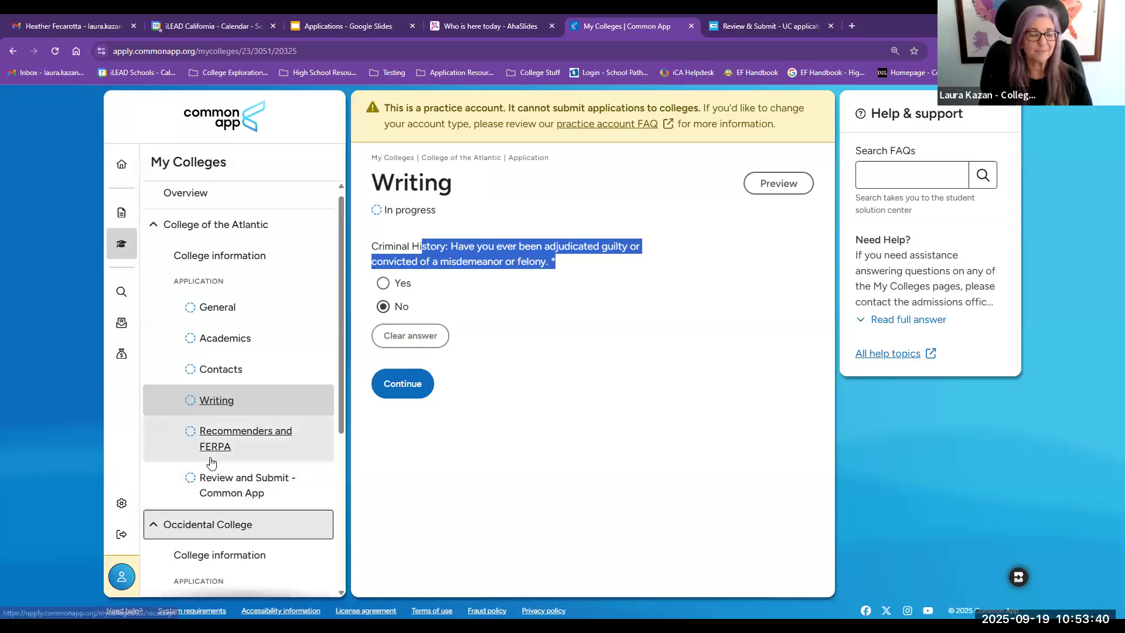
scroll(322, 500, down, 5)
click(324, 498)
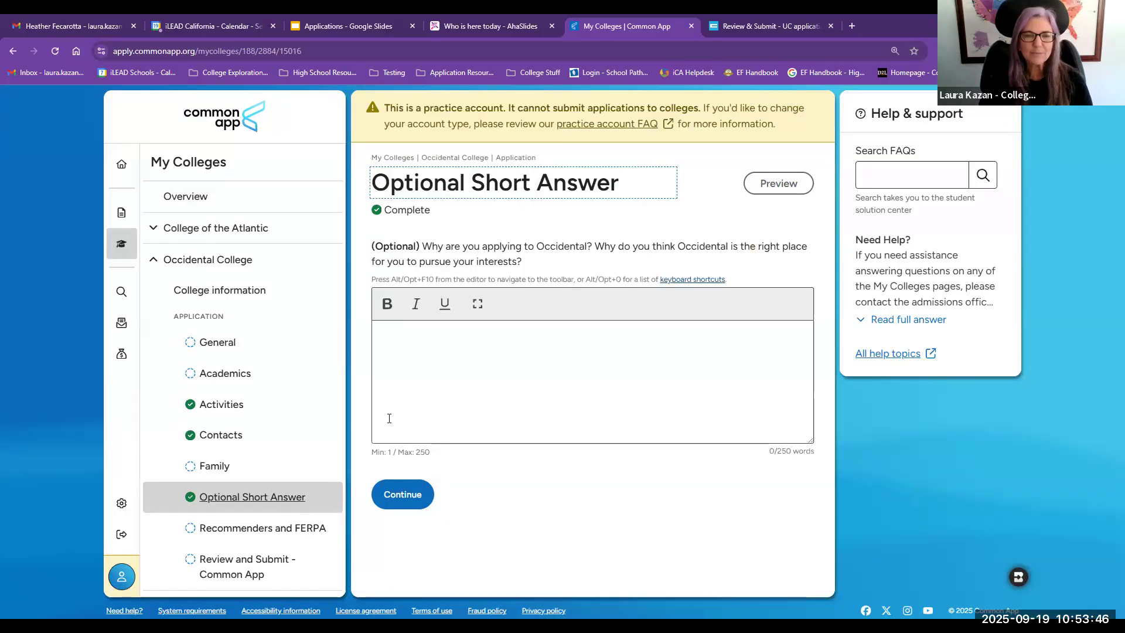
drag(424, 247, 592, 245)
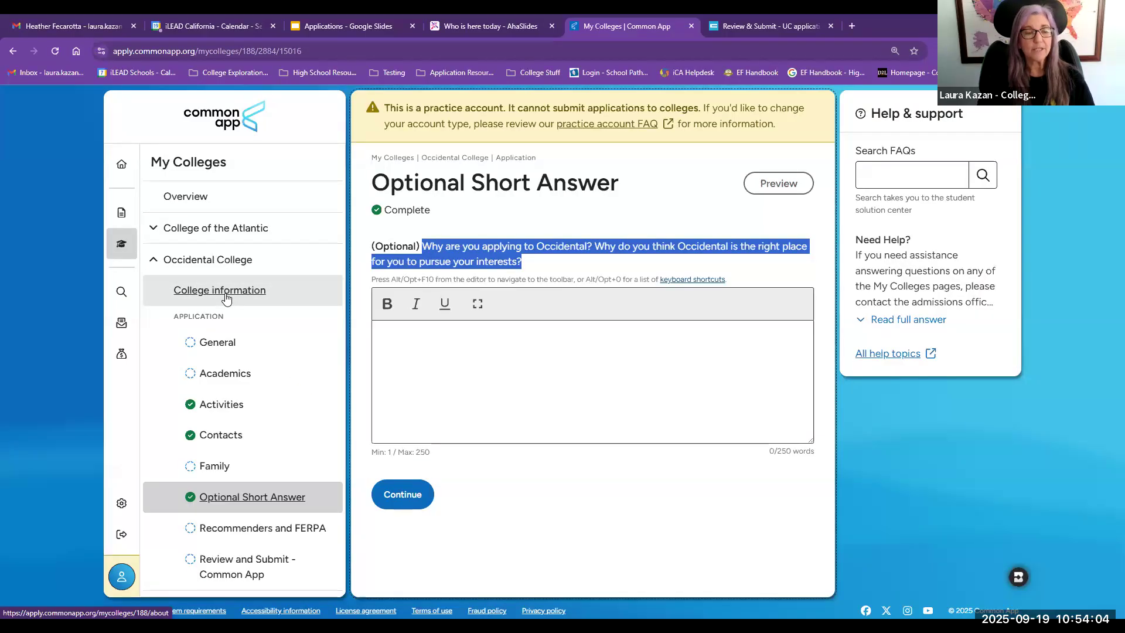
Step: On Occidental's General page, set the preferred start term to Fall 2026 and admission plan to Regular Decision
click(223, 348)
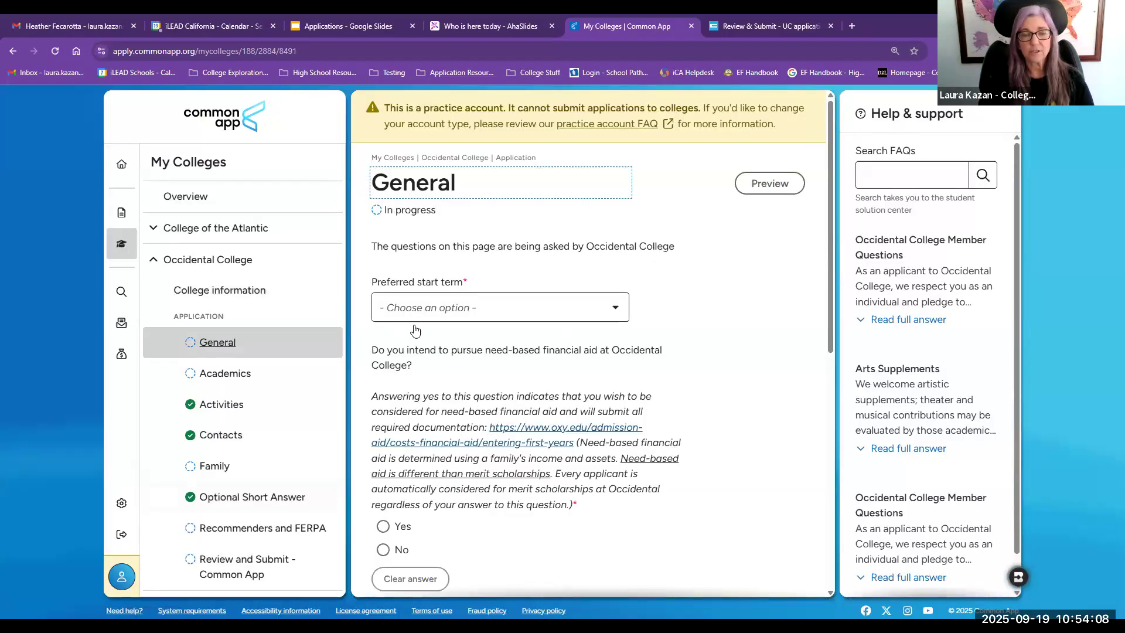
click(419, 311)
click(420, 337)
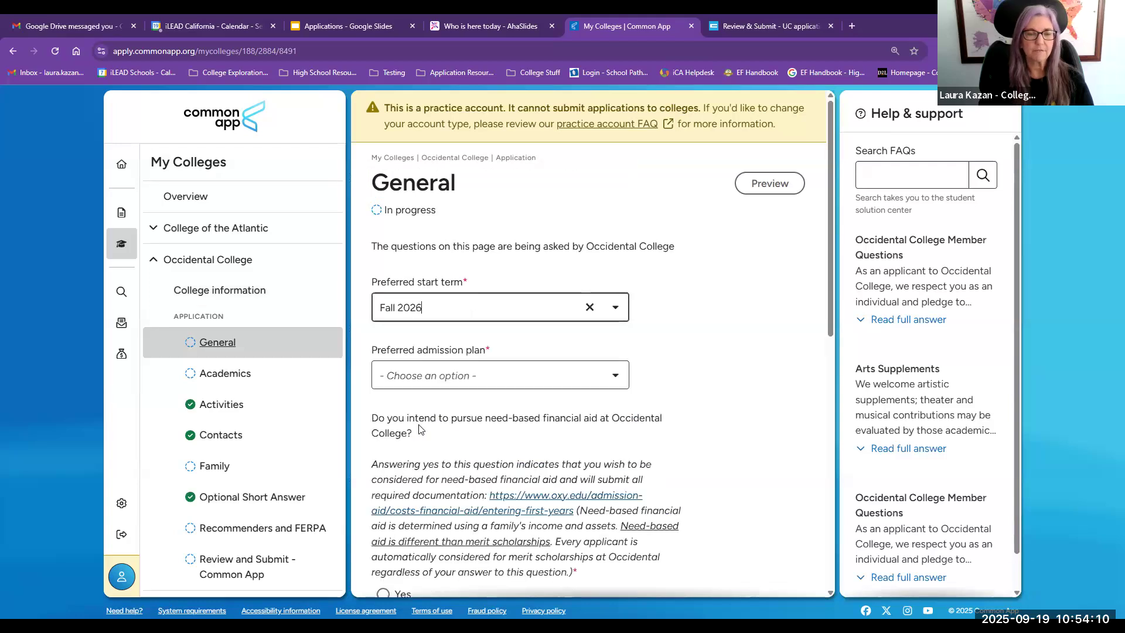
click(424, 383)
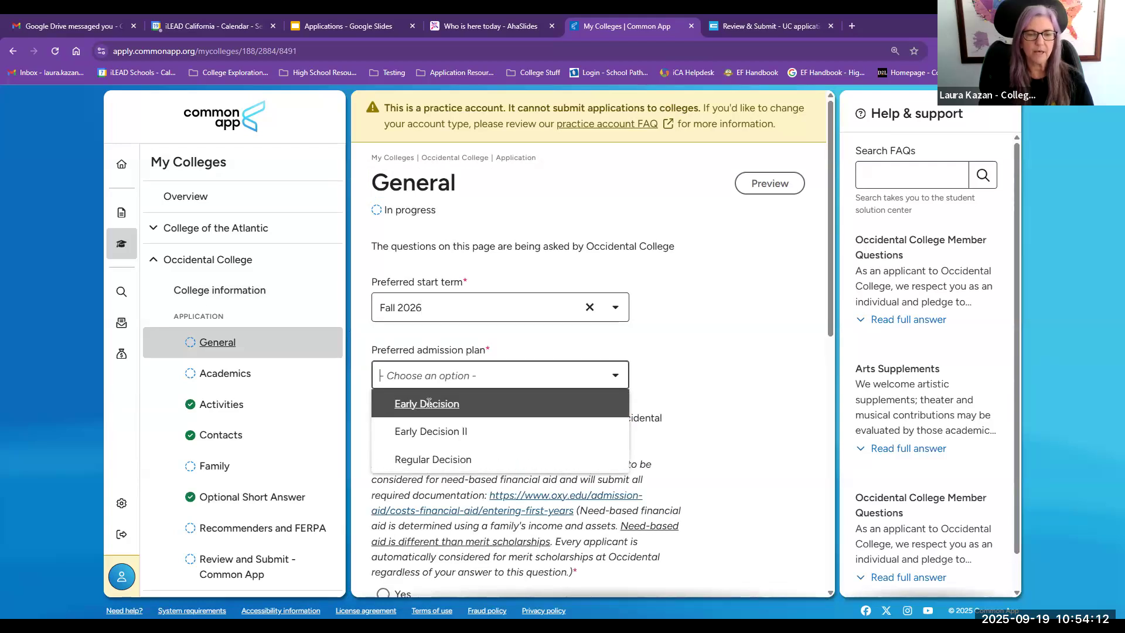
click(427, 403)
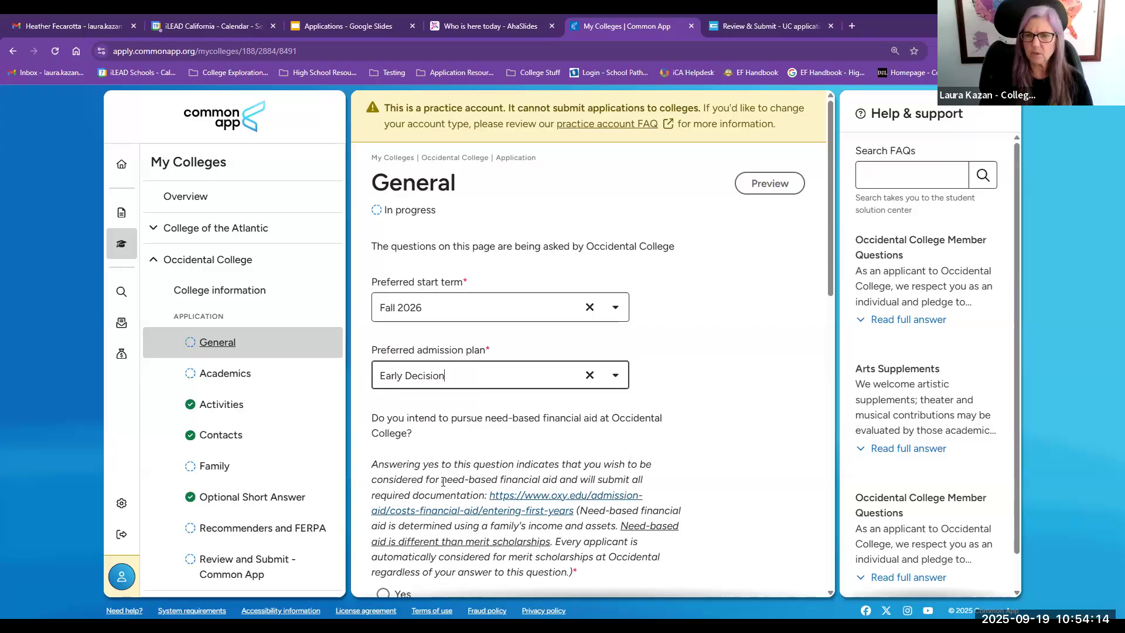
click(417, 382)
click(428, 459)
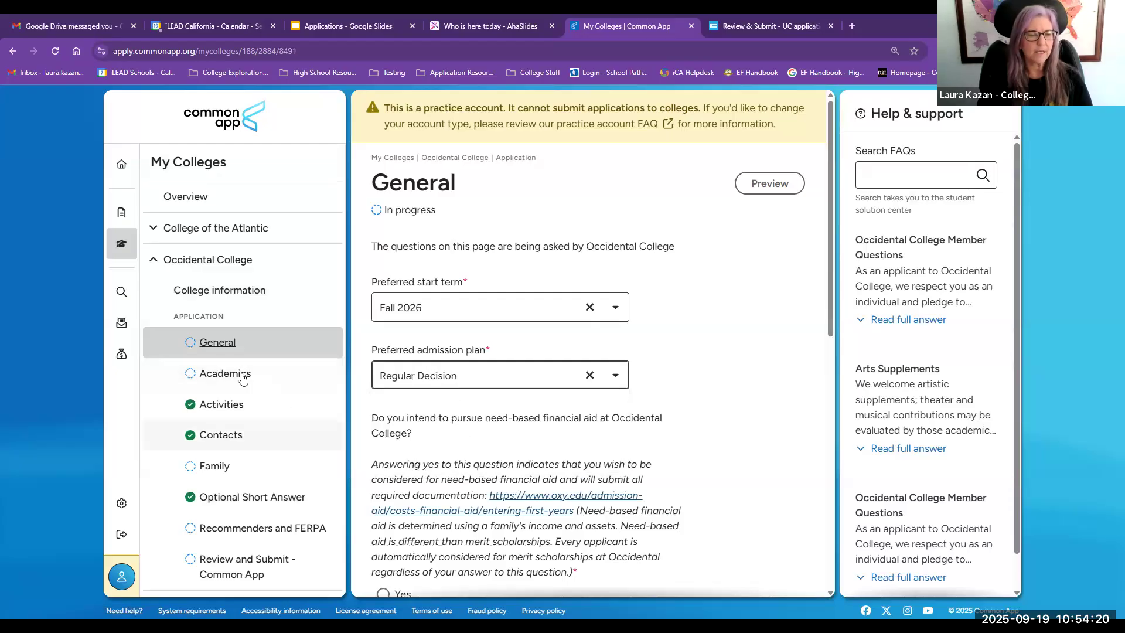
Step: Review the remaining General questions and open Occidental's Academics page
scroll(576, 406, down, 8)
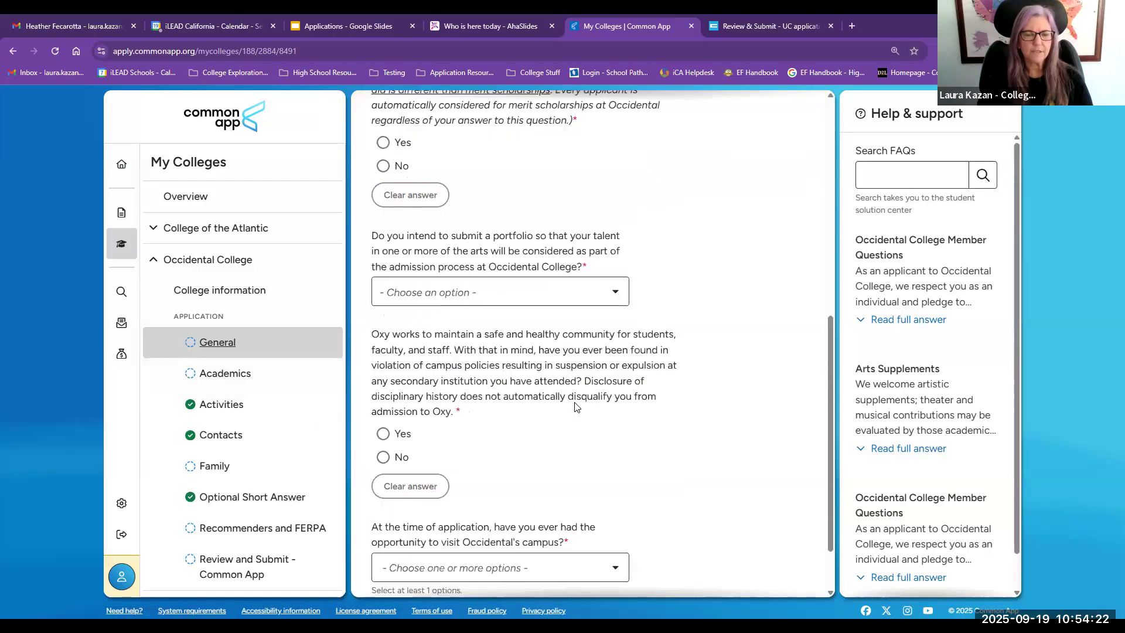
scroll(576, 407, down, 2)
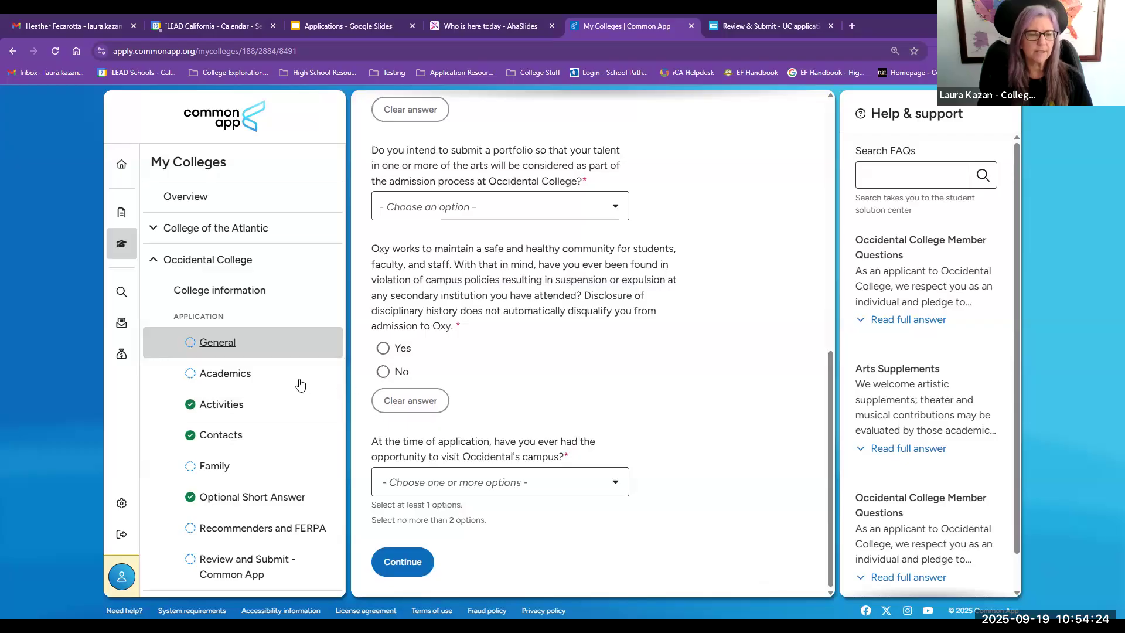
click(226, 373)
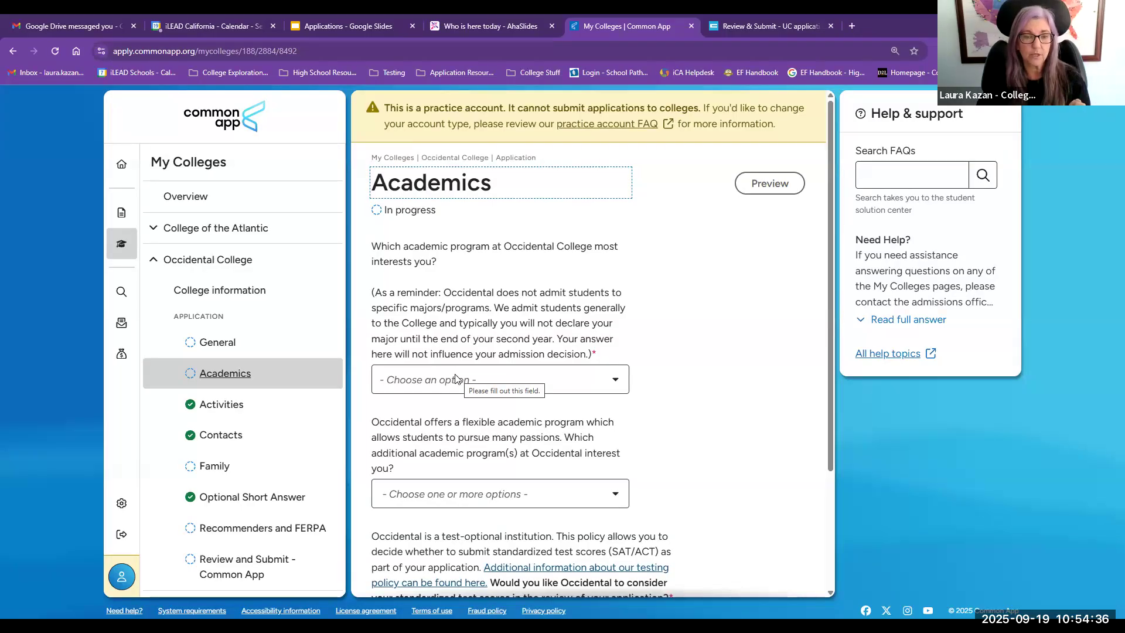
Step: Review Occidental's academic program options, then look through its Activities, Contacts, Family, and Recommenders and FERPA pages
click(456, 379)
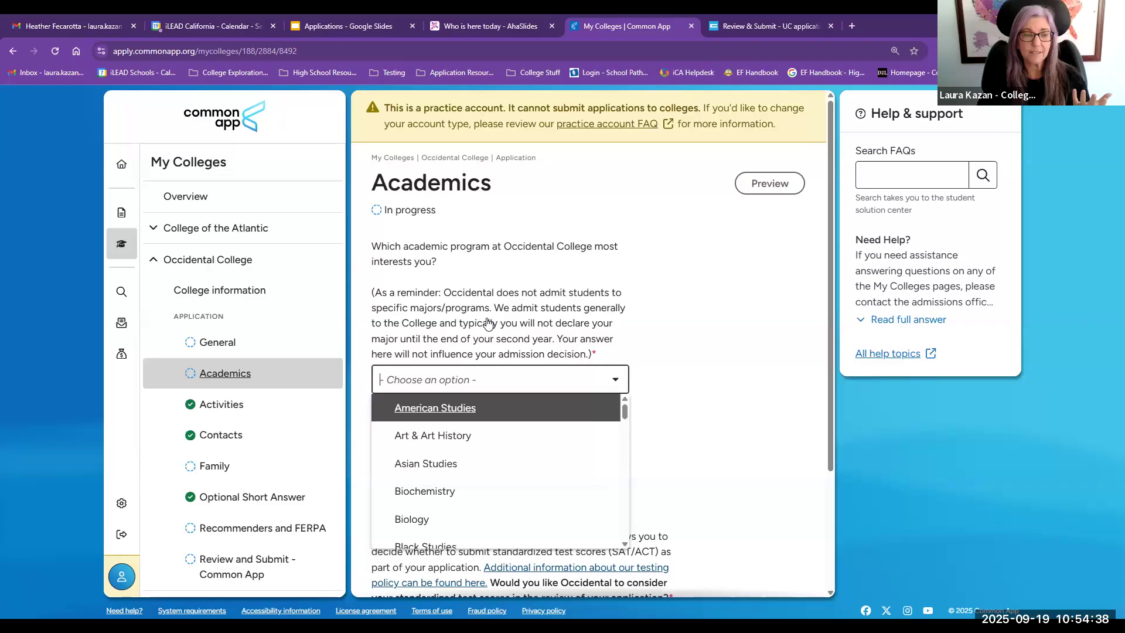
key(Escape)
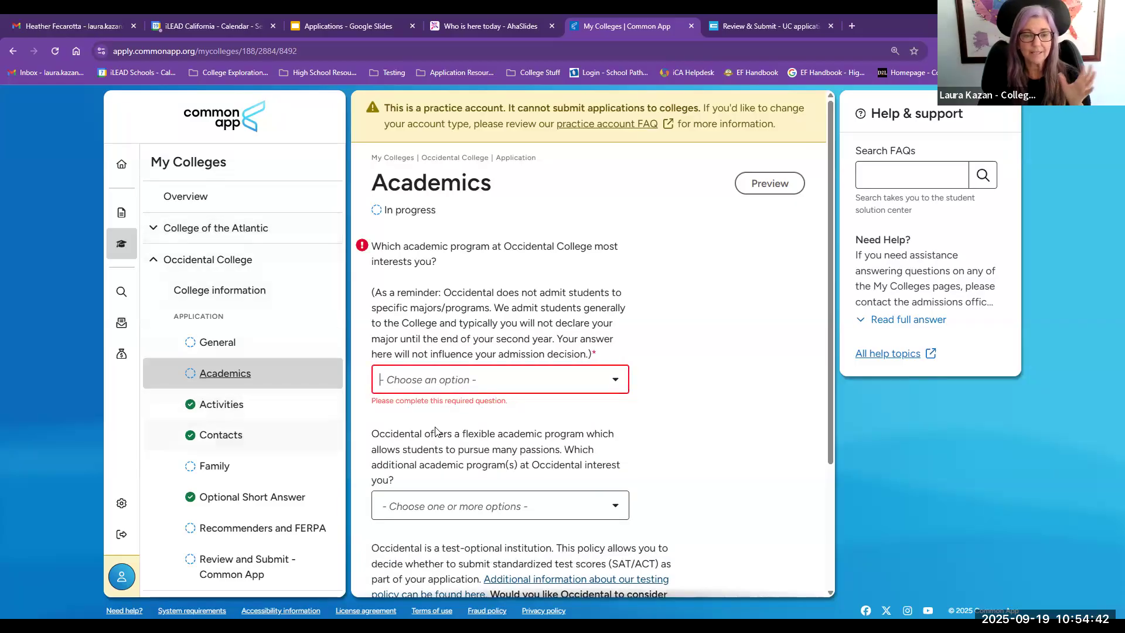
click(212, 409)
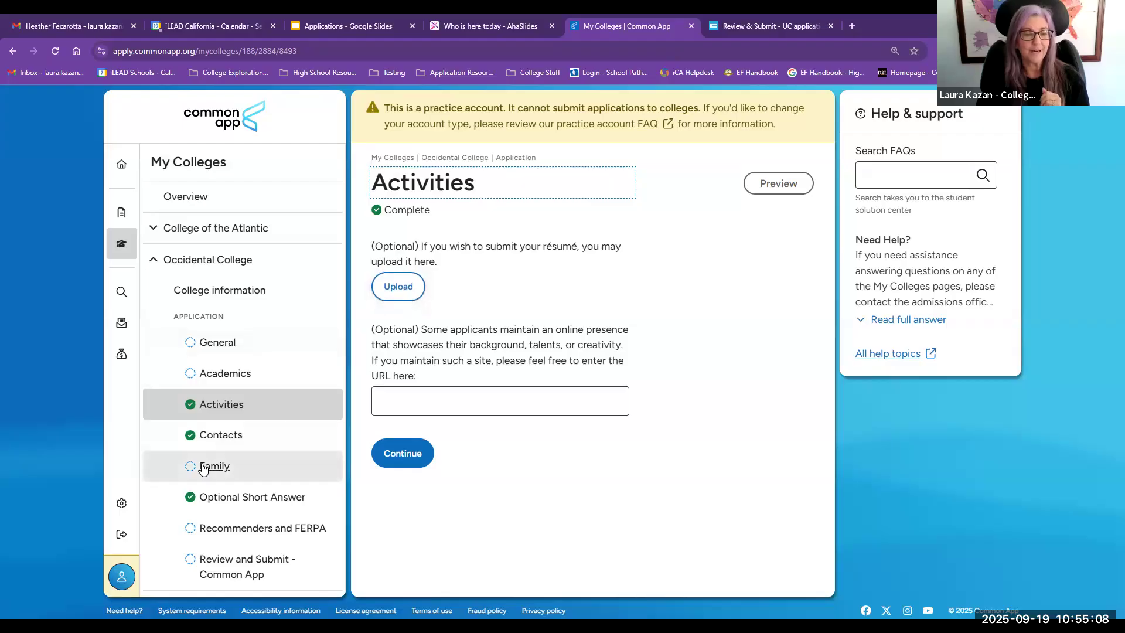
click(215, 443)
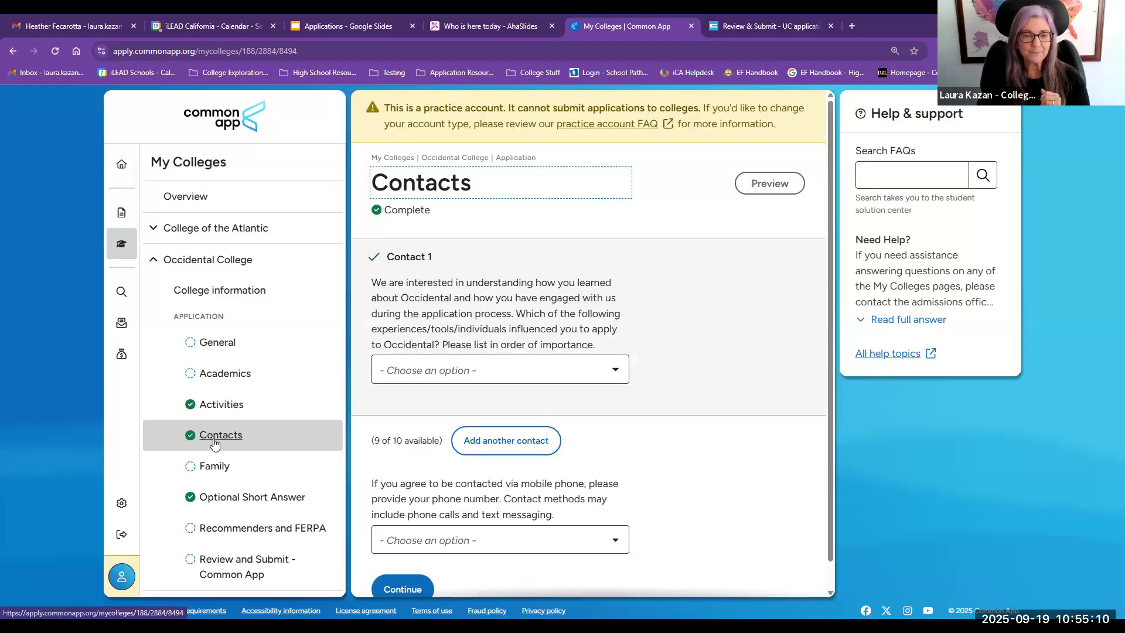
click(264, 464)
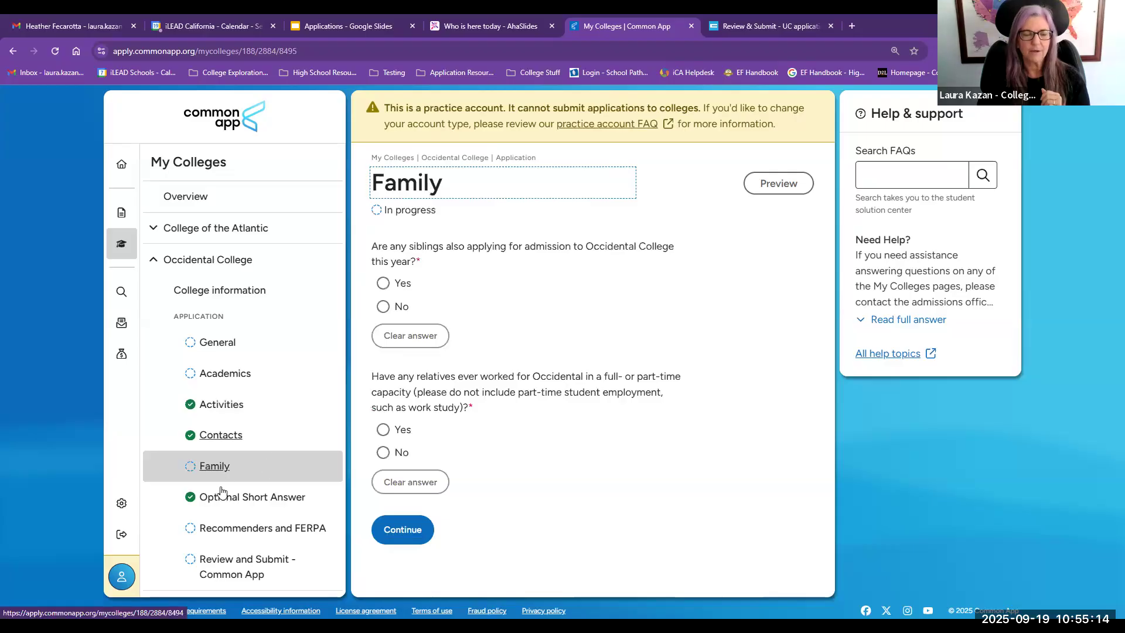
click(220, 527)
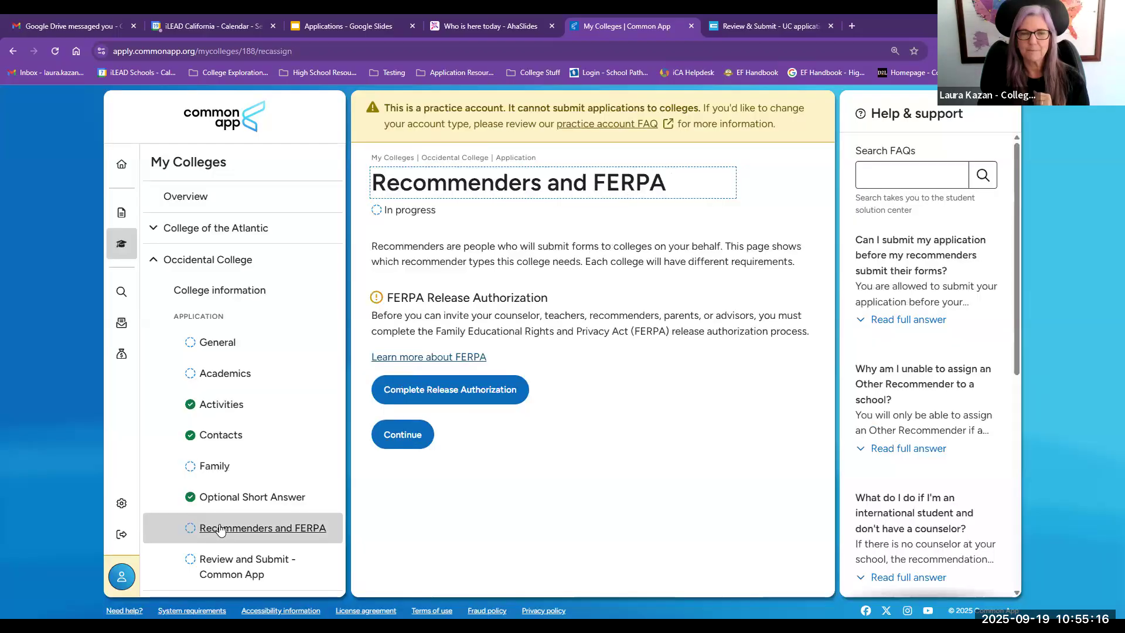
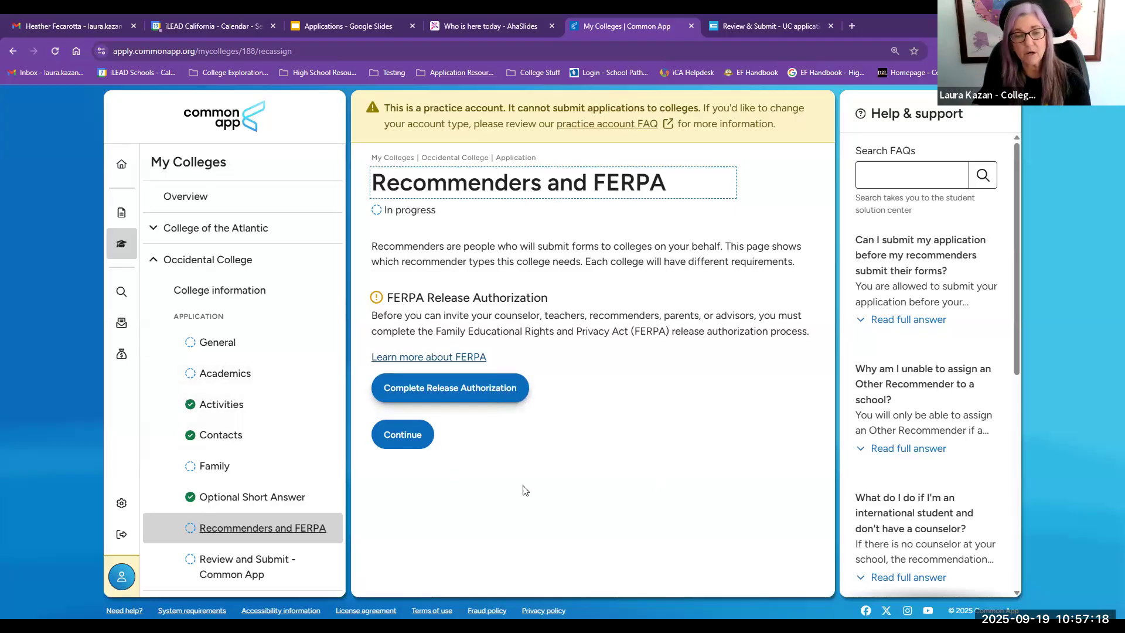
Step: Open Occidental's FERPA release authorization, acknowledge reading the explanation, and continue to the form
scroll(539, 458, down, 5)
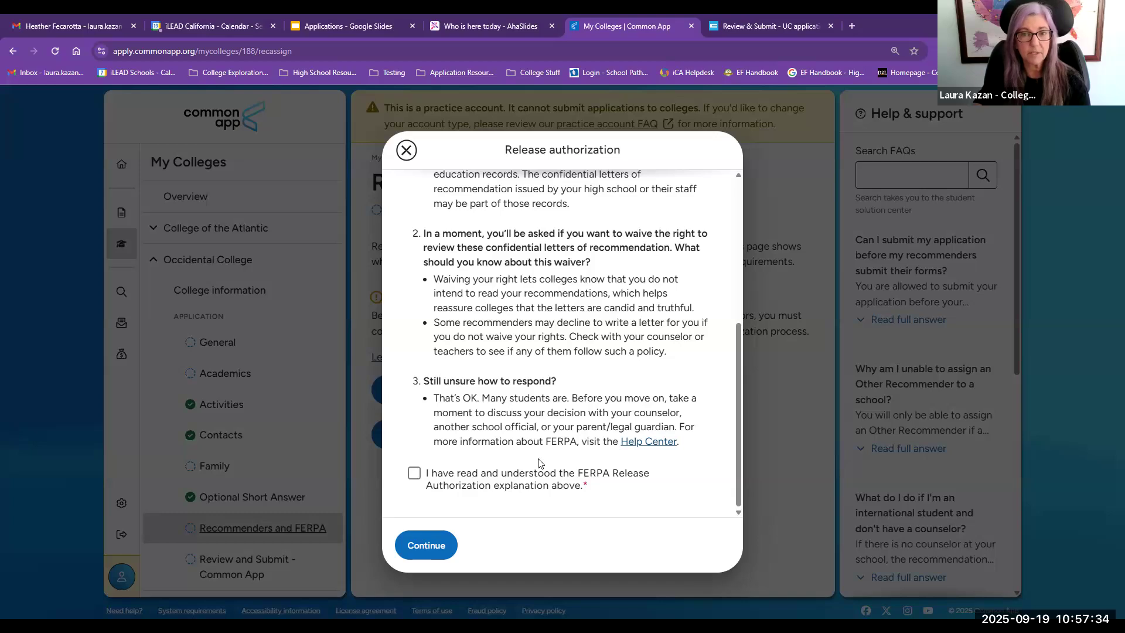
click(414, 473)
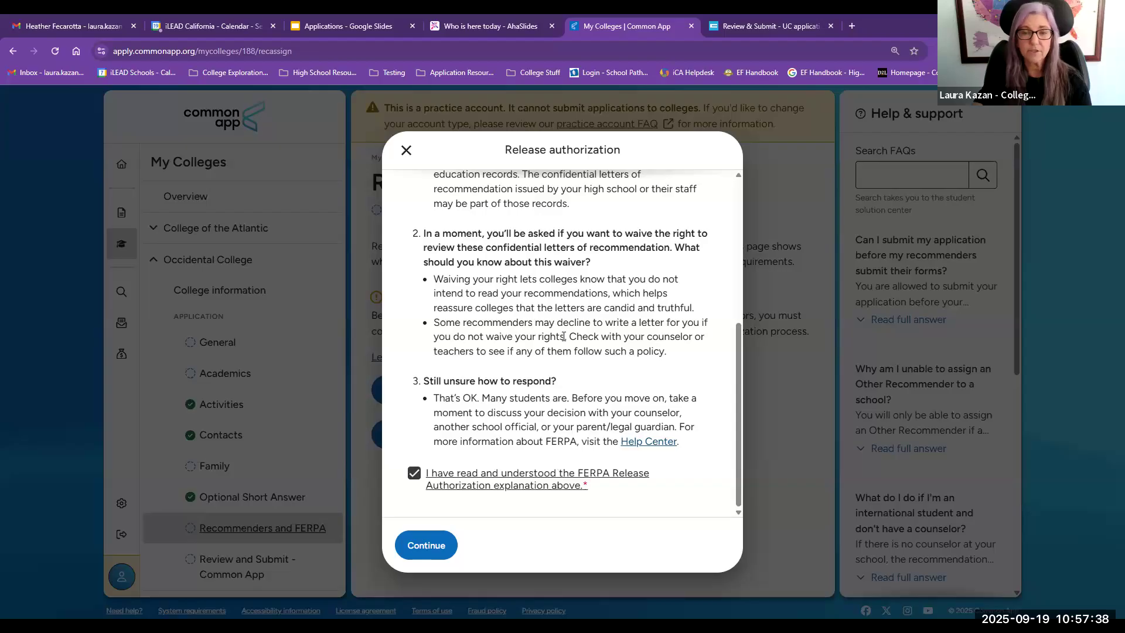
scroll(561, 410, up, 5)
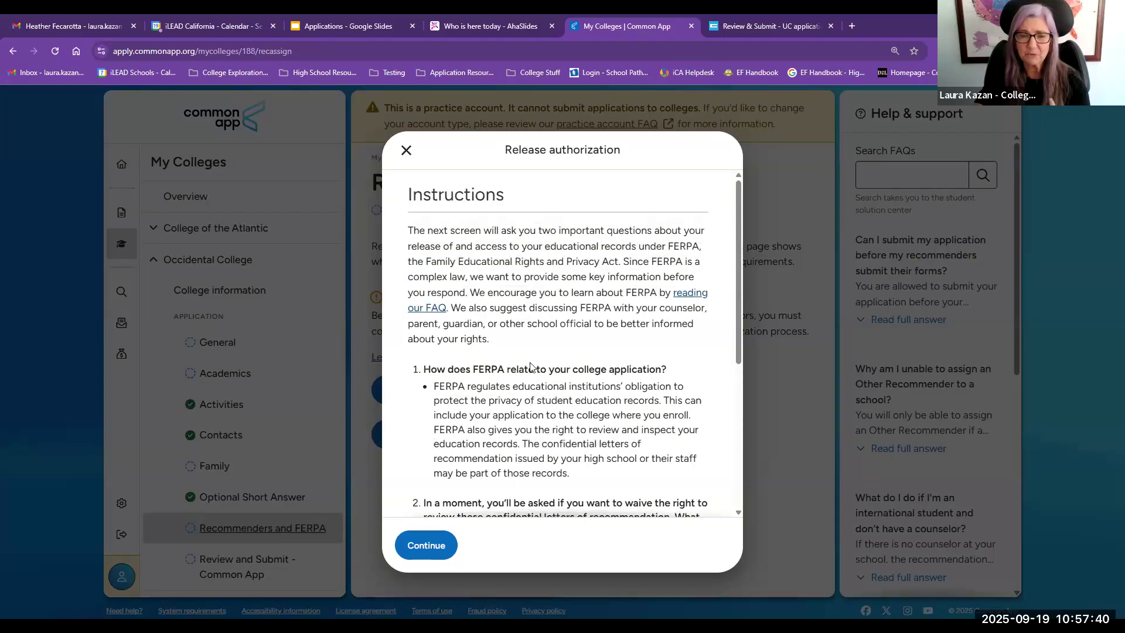
scroll(533, 369, down, 5)
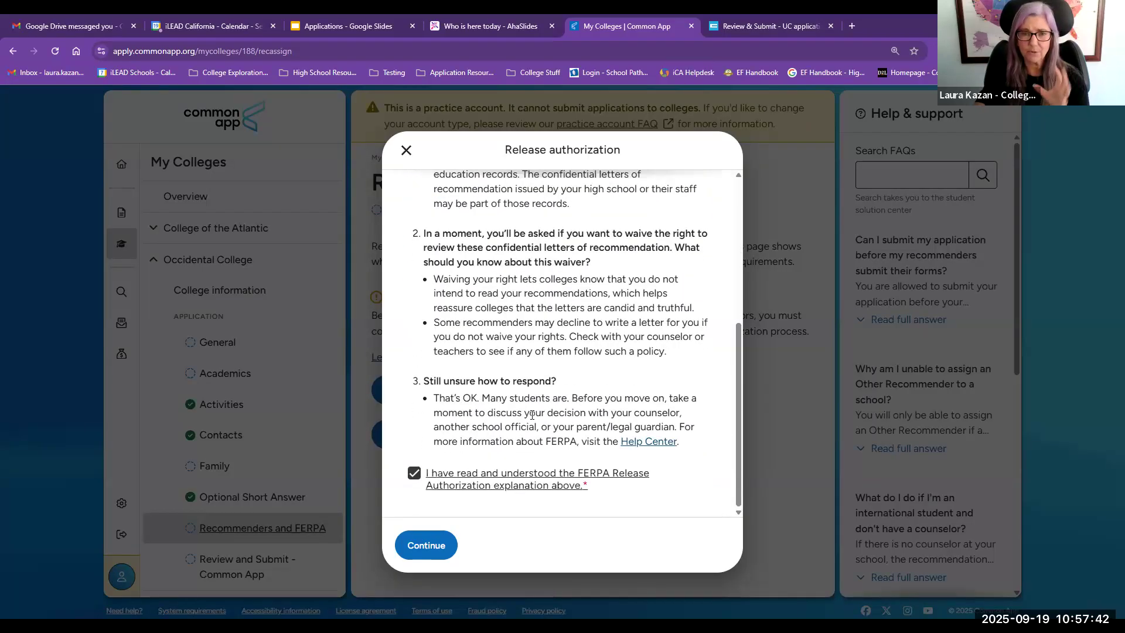
click(425, 546)
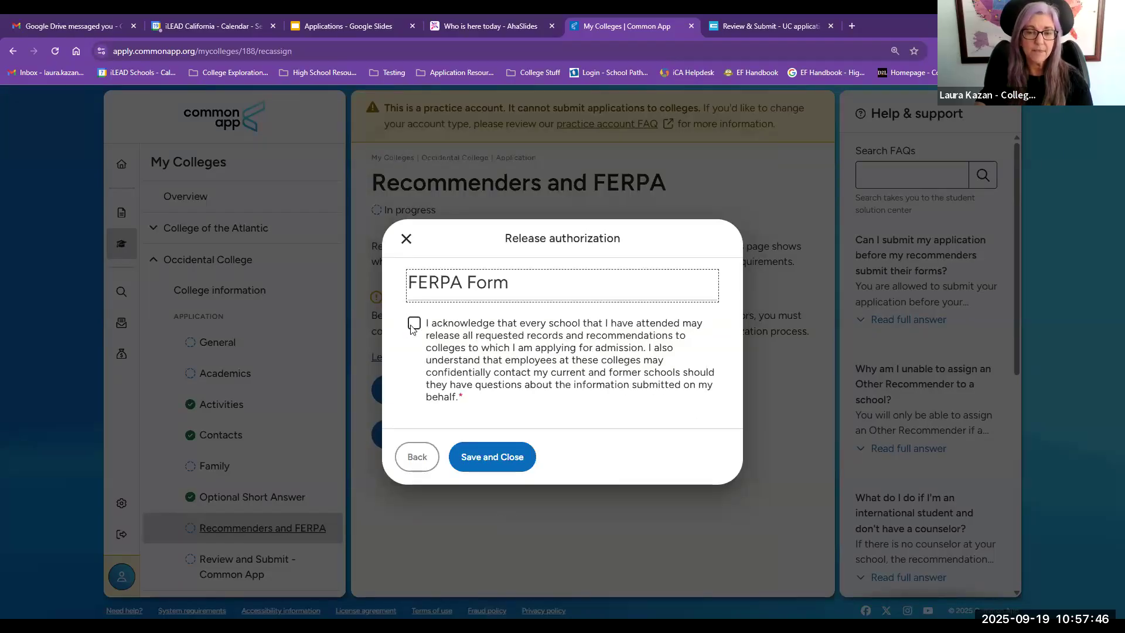
Step: Acknowledge the records release statement and choose to waive the right to review recommendations
click(414, 323)
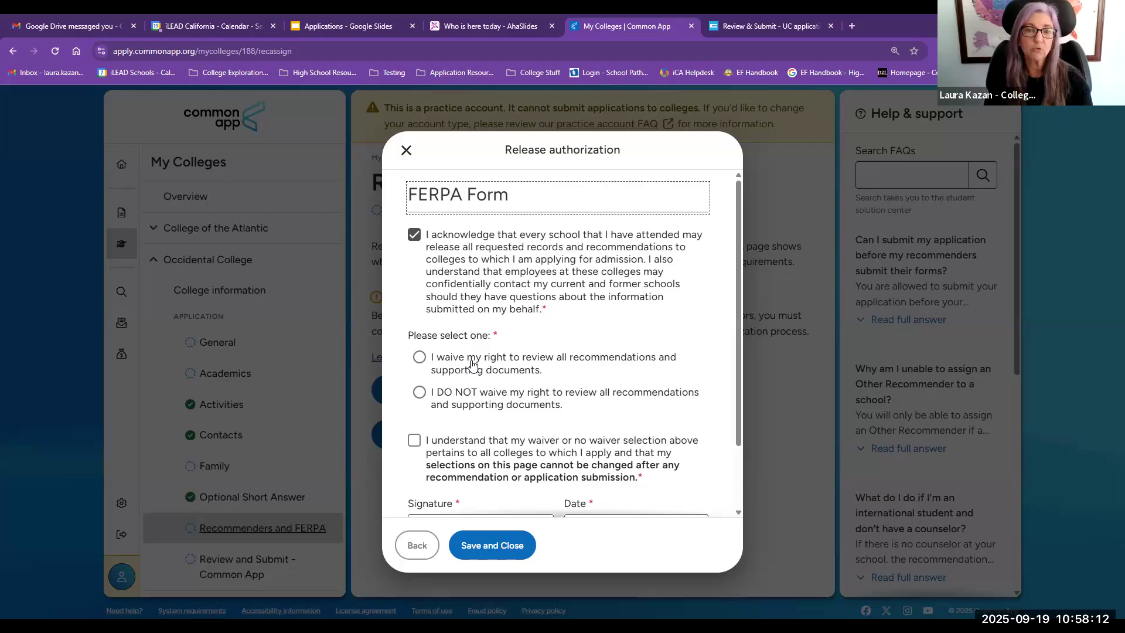
click(418, 356)
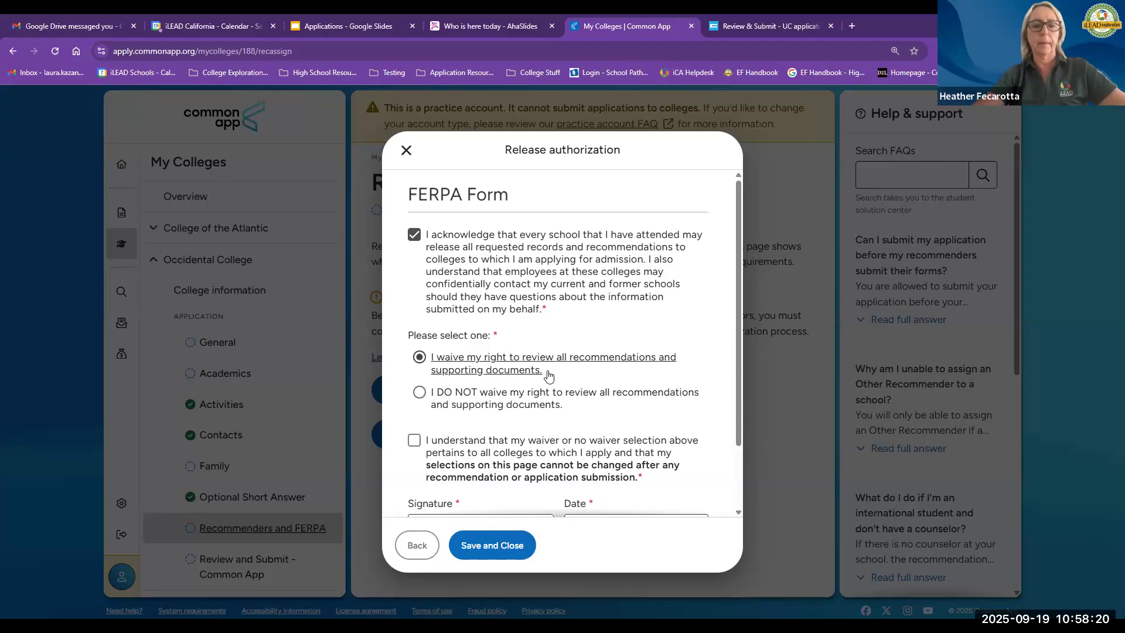
Step: Go back to the FERPA instructions, return to the form, and reread the acknowledgement statement
click(417, 551)
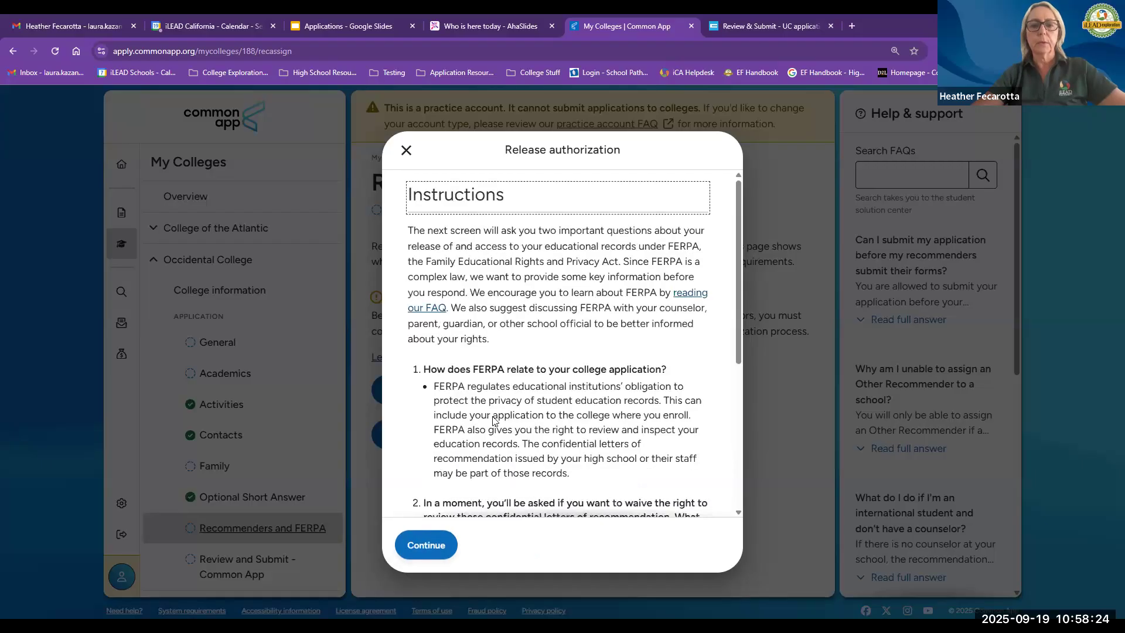
click(432, 532)
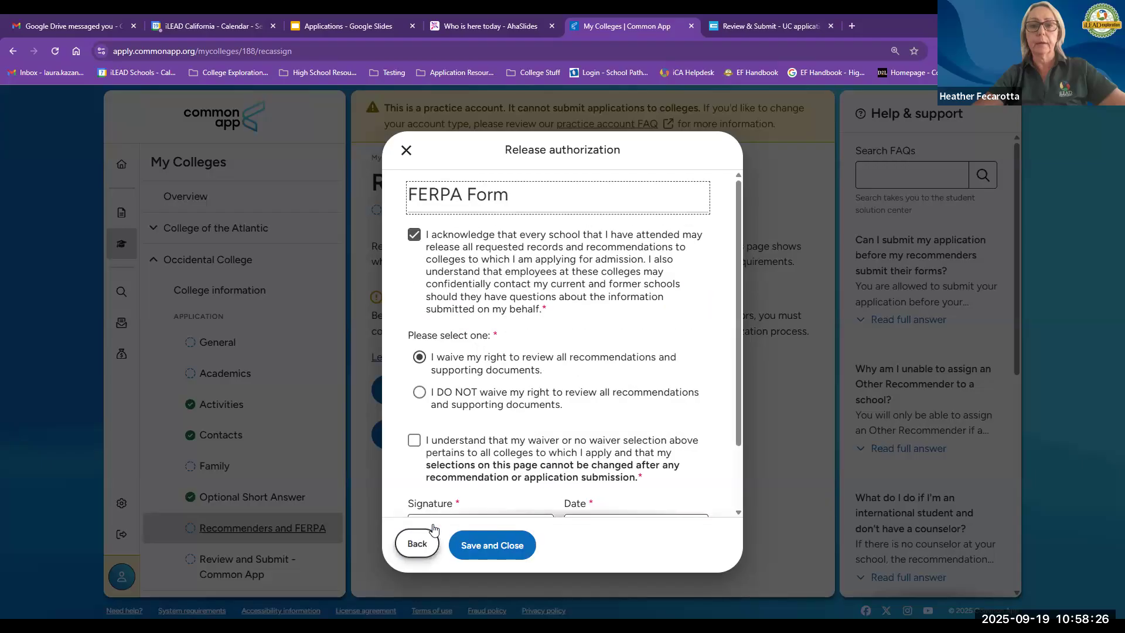
drag(432, 243, 557, 315)
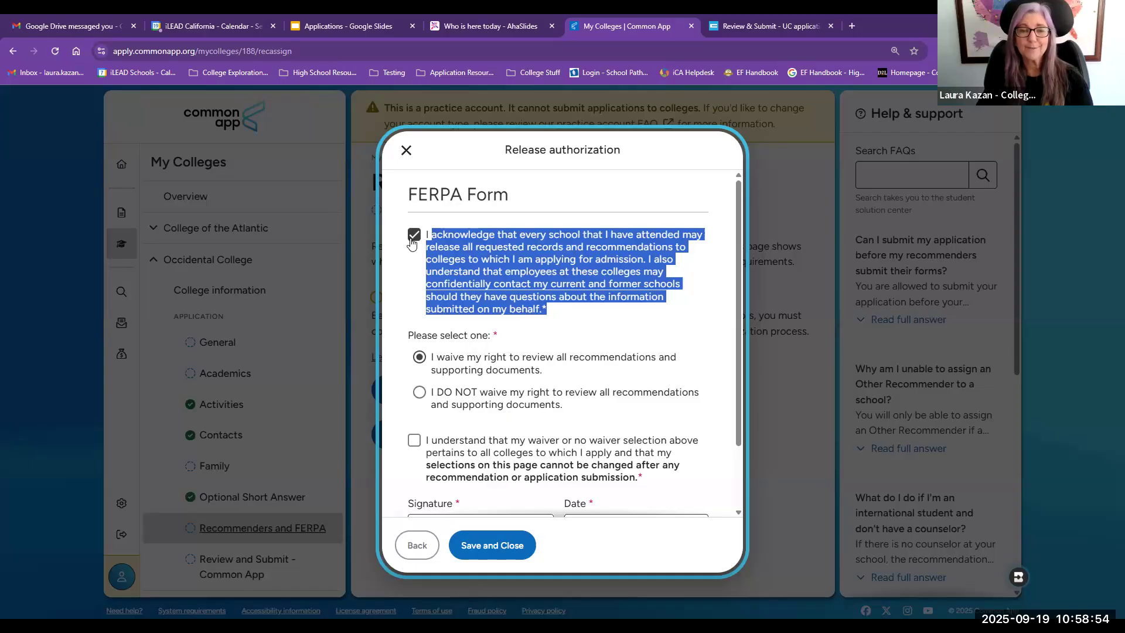
click(521, 300)
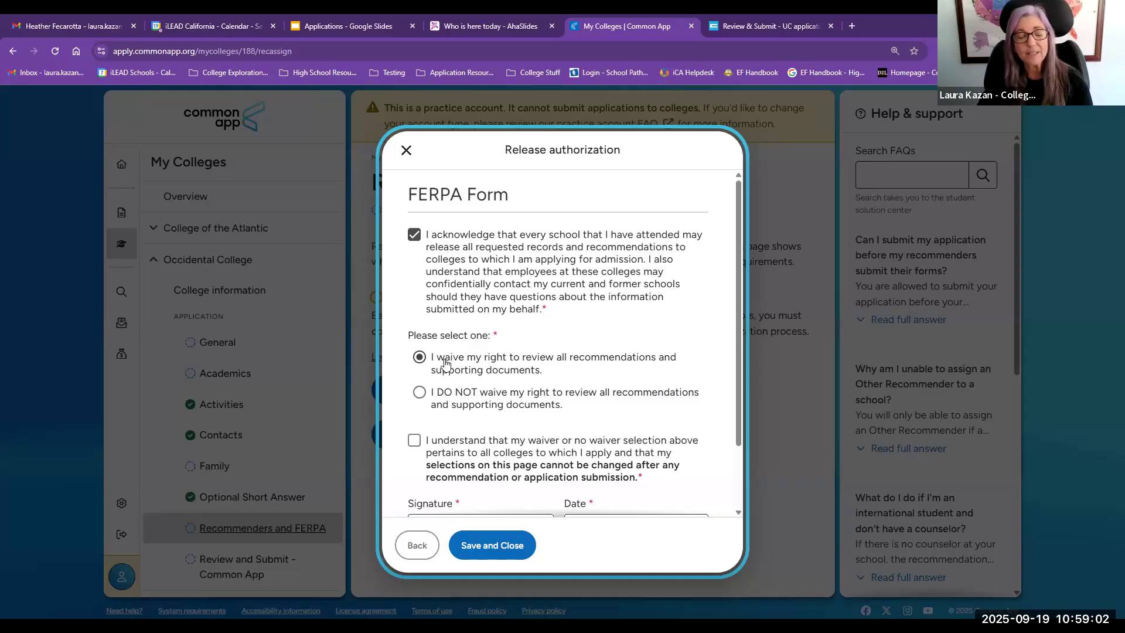
Step: Confirm the waiver applies to all colleges and sign the form with the student's first name
click(424, 454)
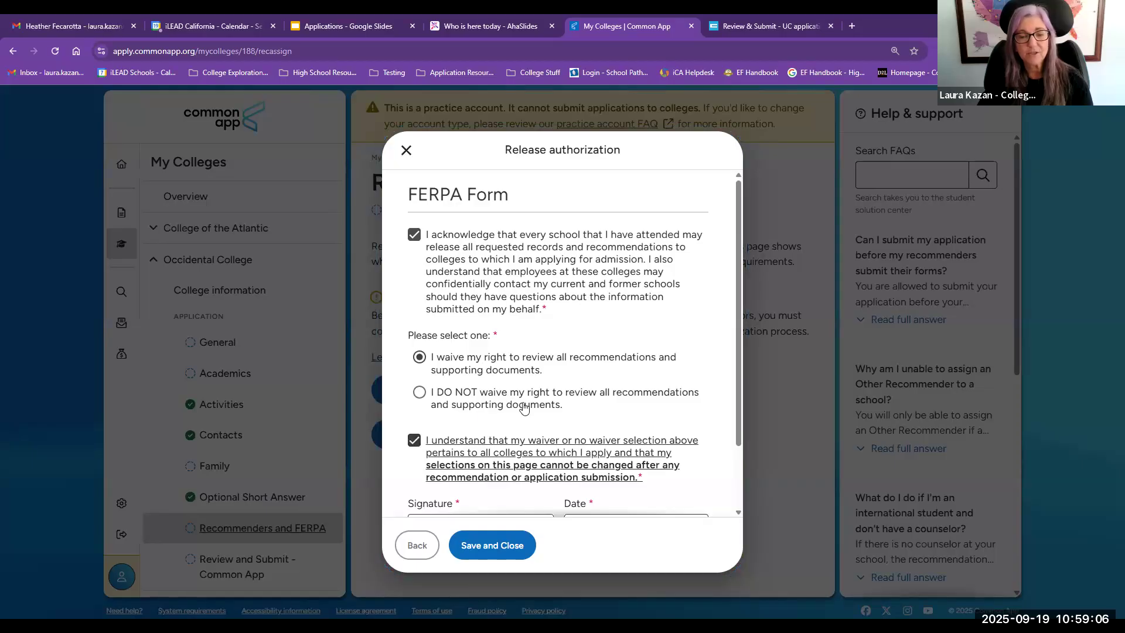
scroll(477, 440, down, 1)
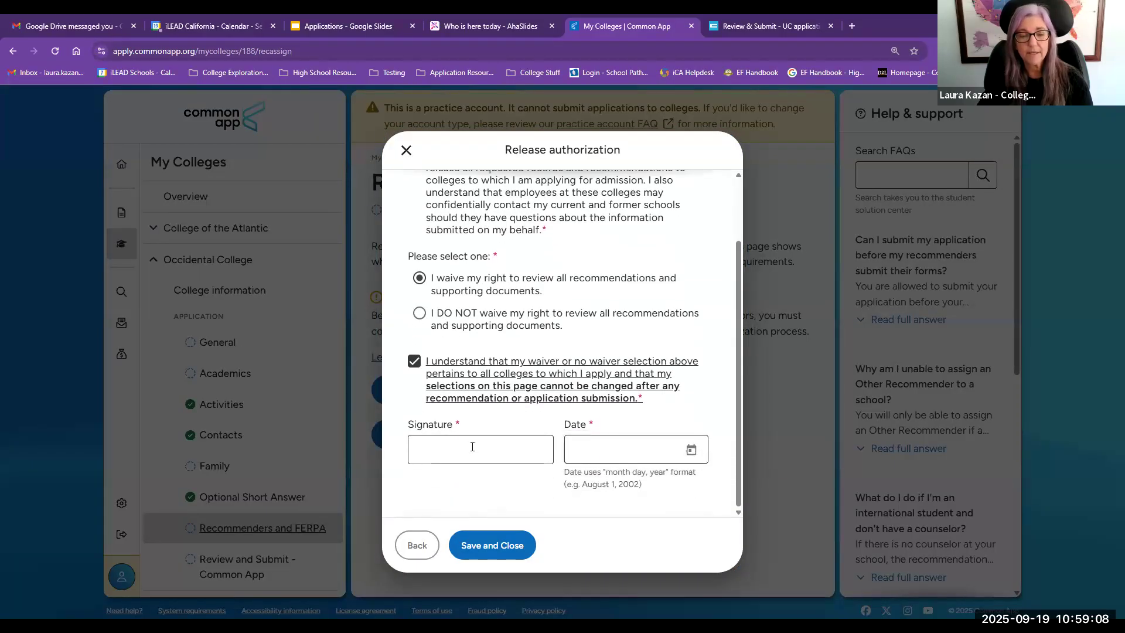
click(472, 448)
text(Laura)
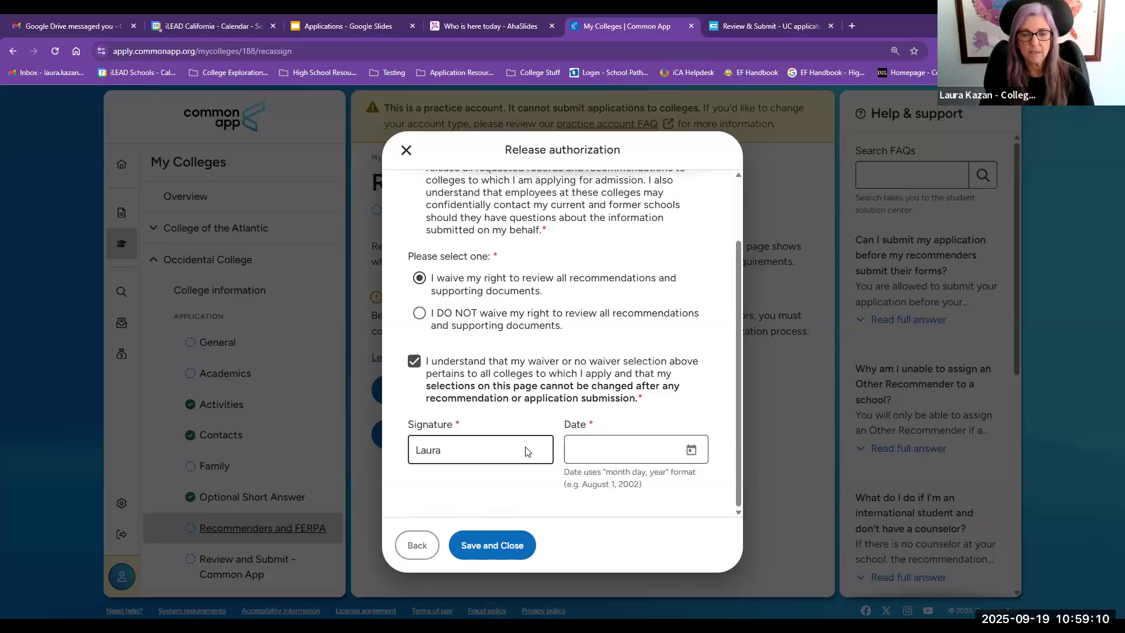
Step: Set the signature date to September 19, 2025 and save the FERPA form
click(690, 449)
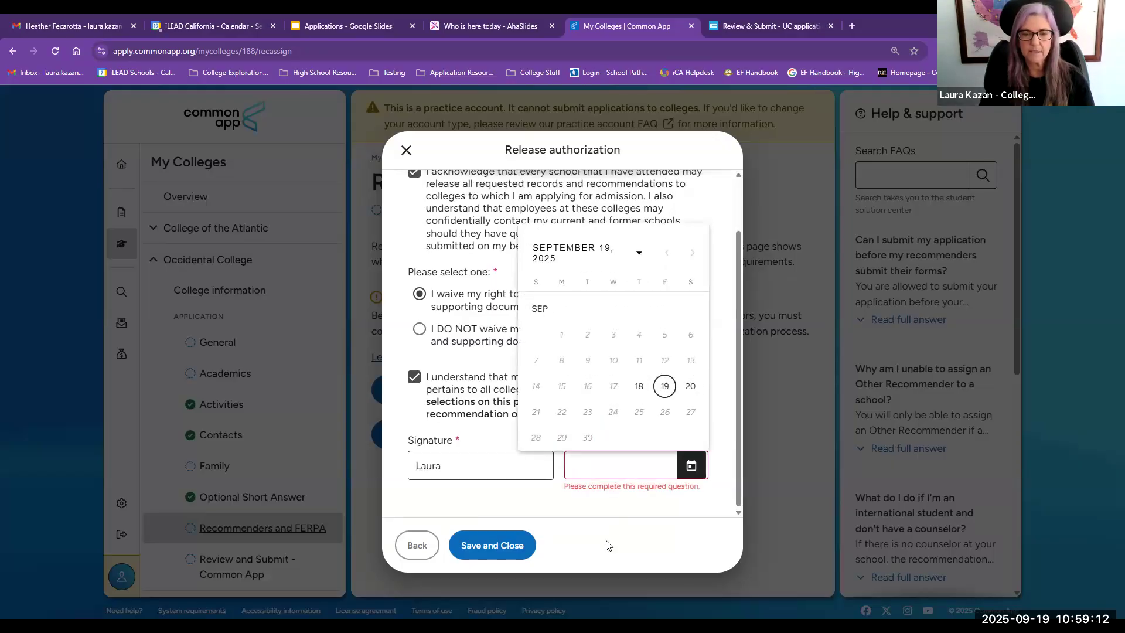
click(665, 386)
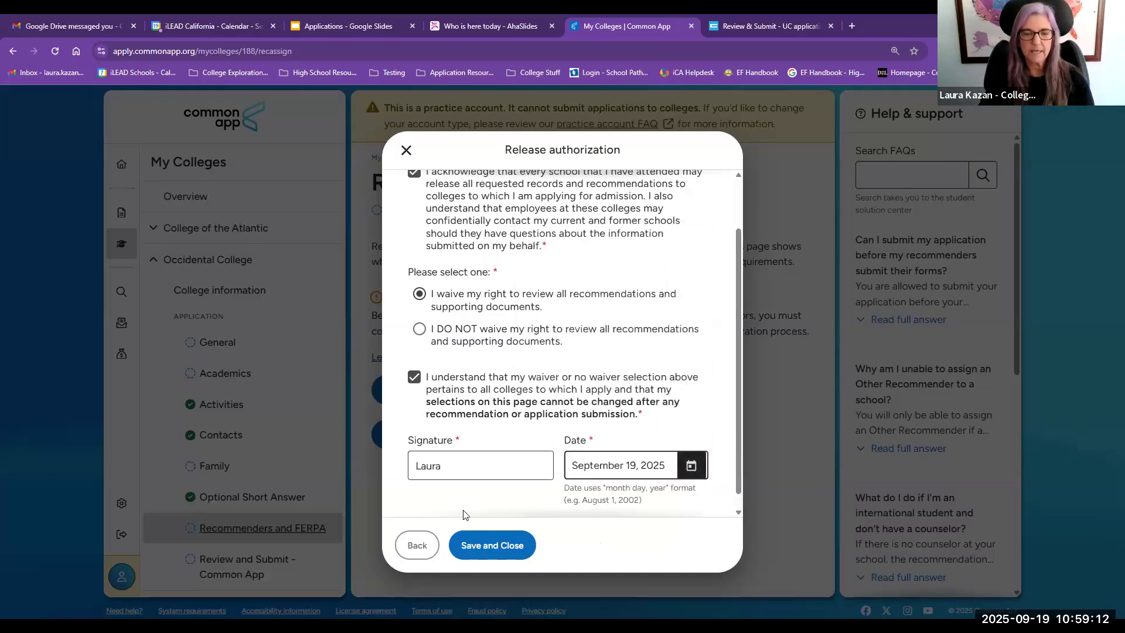
click(494, 543)
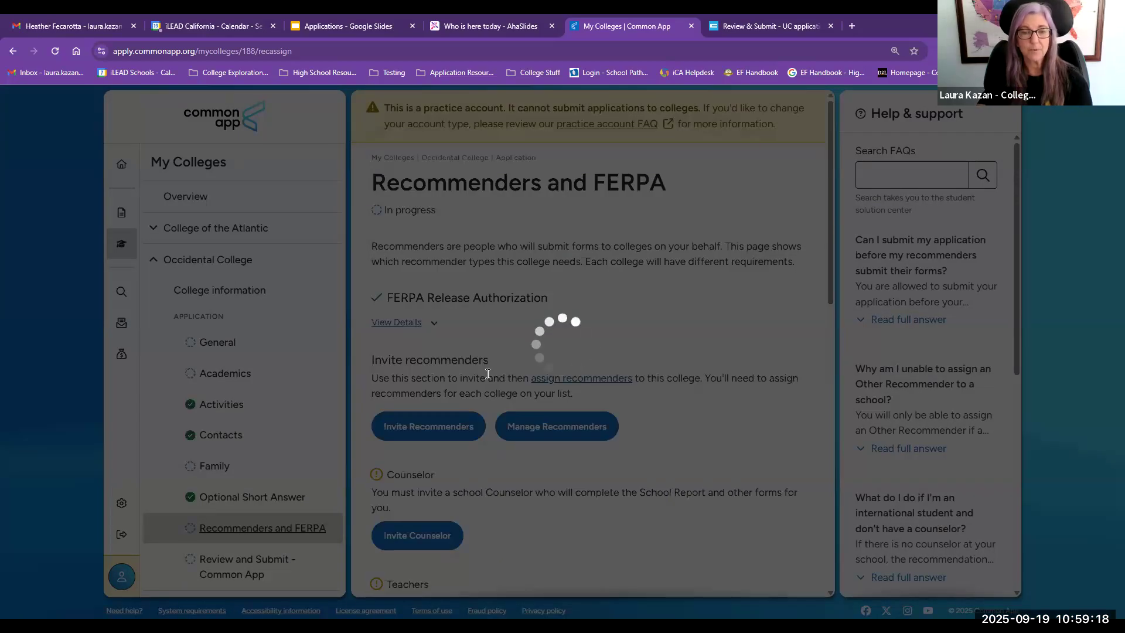
Step: Scroll through Occidental's counselor, teacher and other recommender requirements
scroll(488, 375, down, 6)
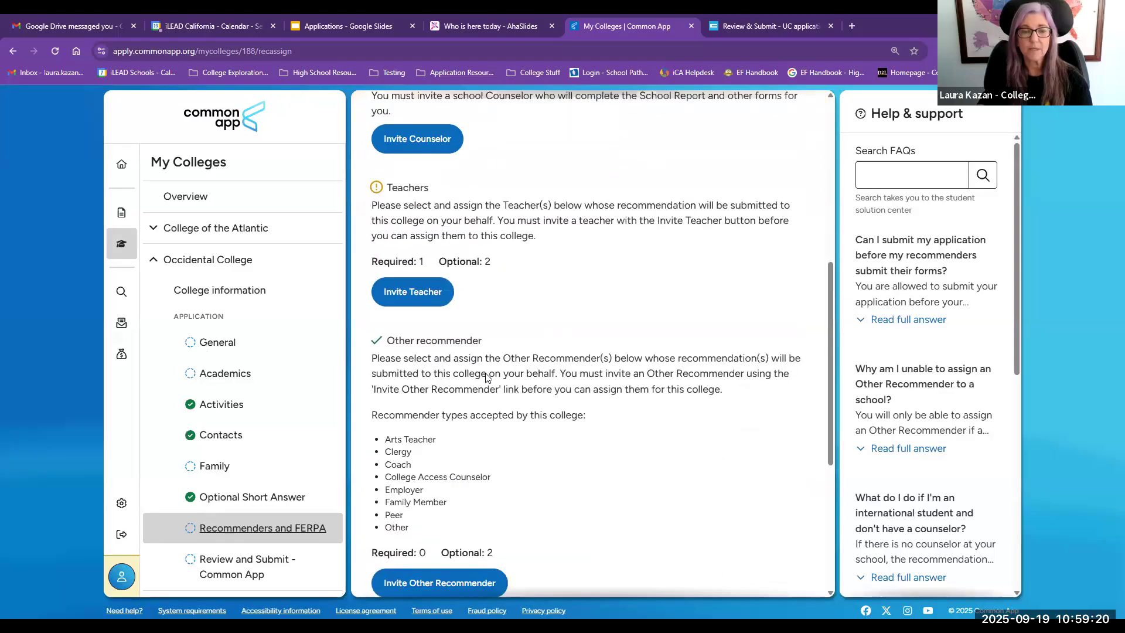
scroll(485, 377, down, 1)
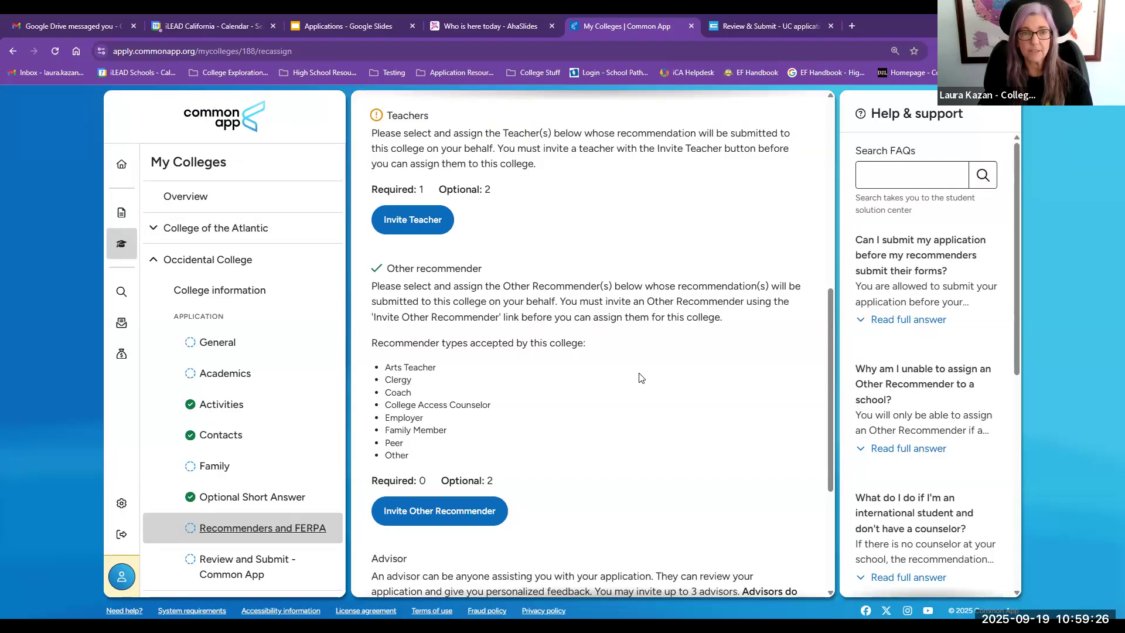
scroll(642, 378, up, 2)
scroll(642, 378, up, 4)
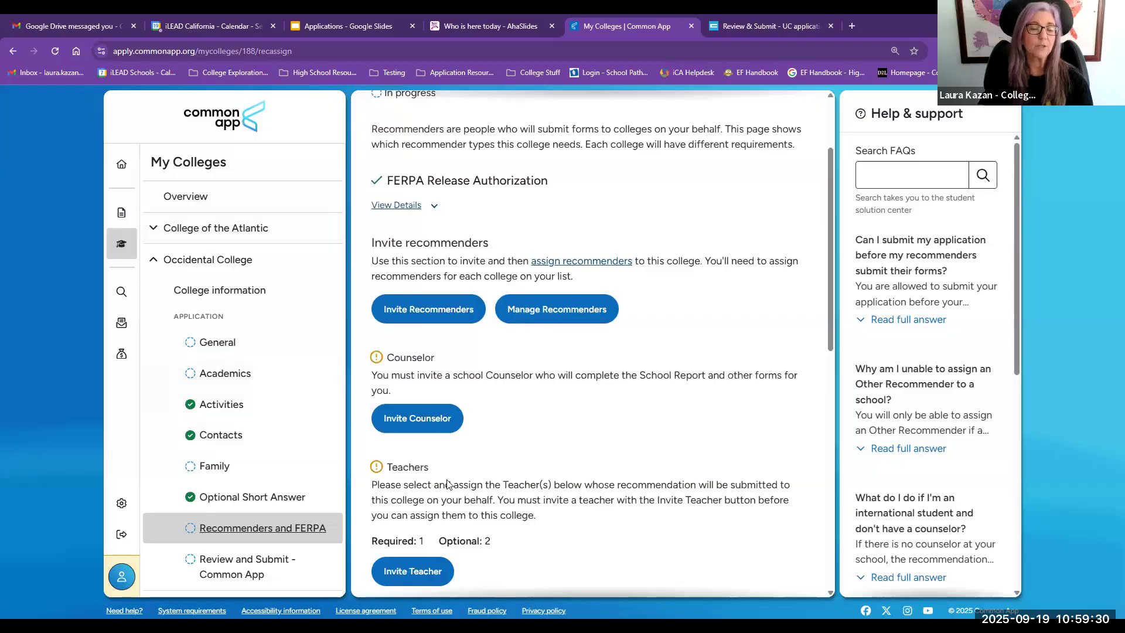
Step: Open the counselor invitation and enter the counselor's e-mail address
click(417, 422)
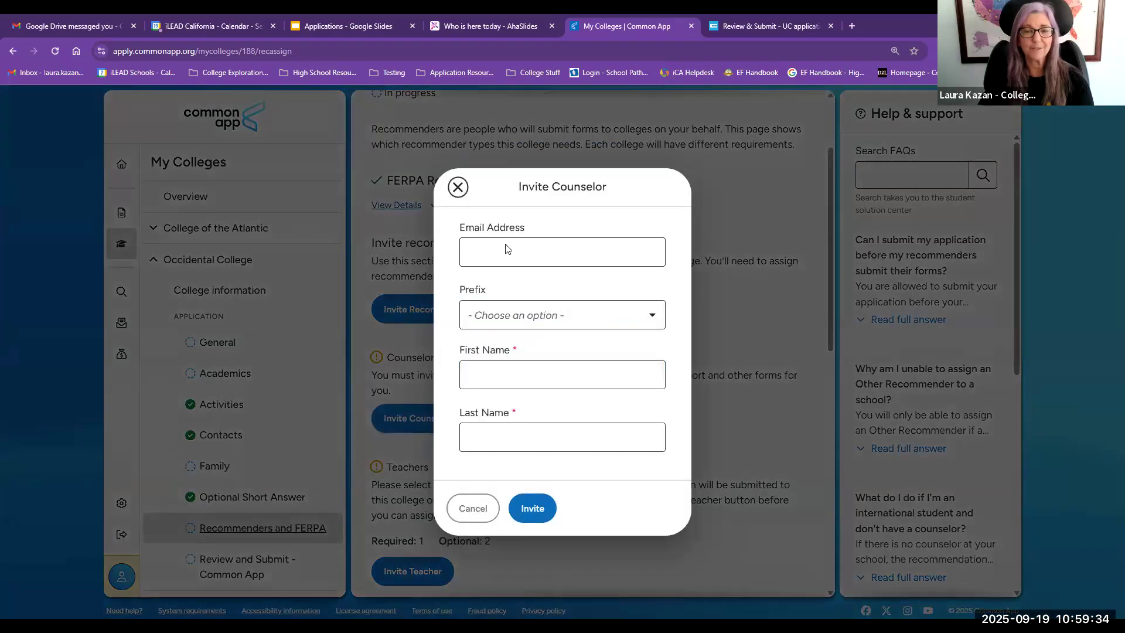
click(501, 253)
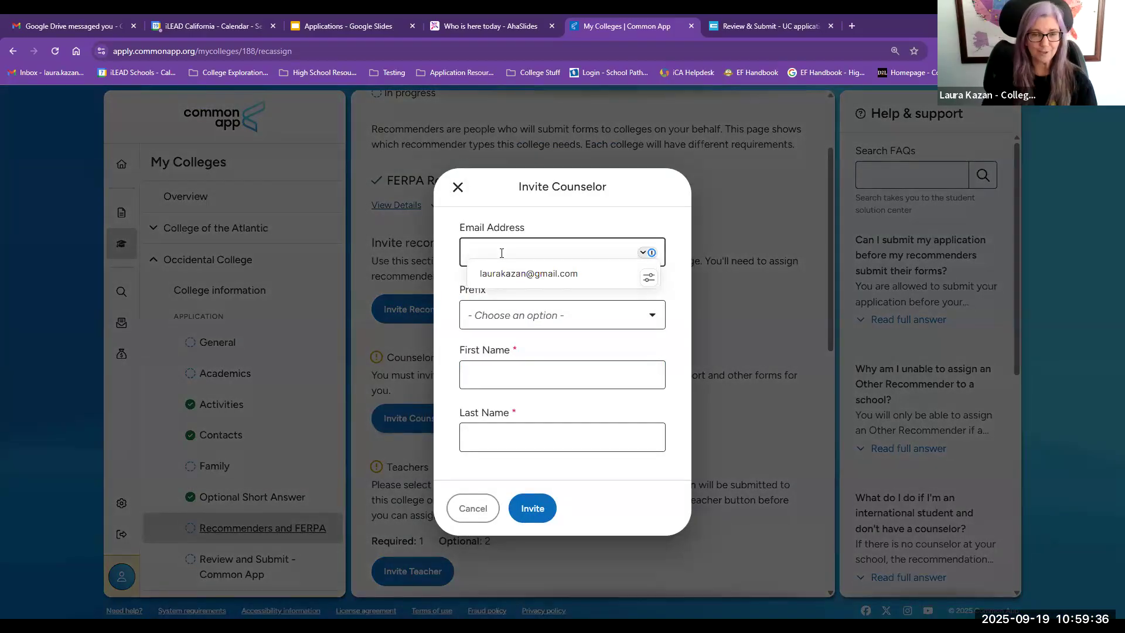
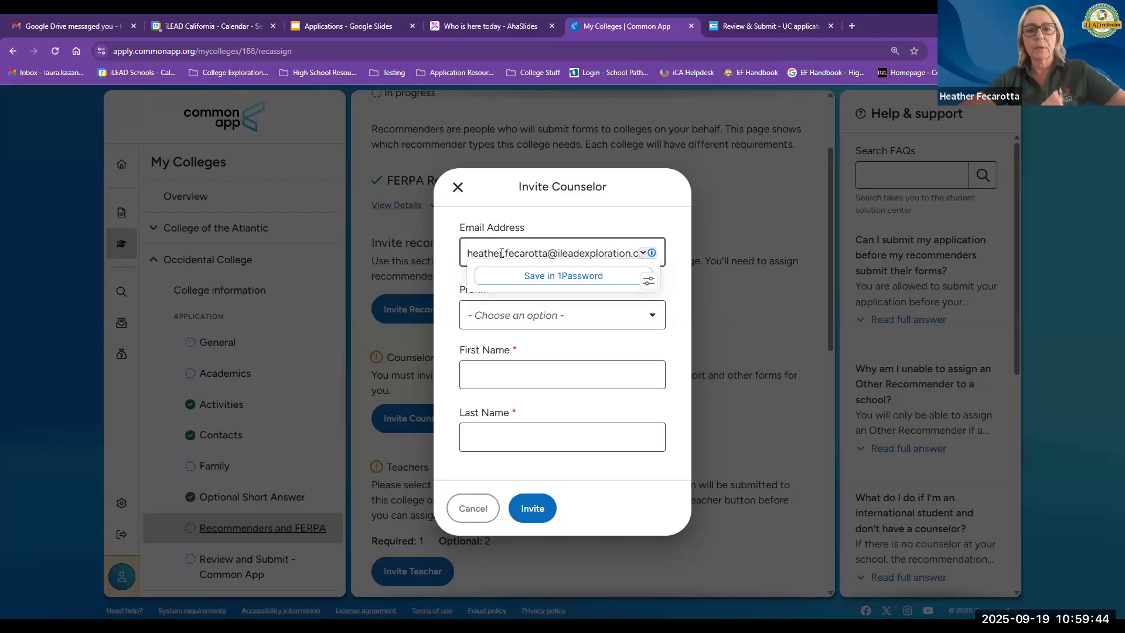
Step: Set the counselor's prefix to Ms., fill in the counselor's first and last names, and send the invitation
click(527, 325)
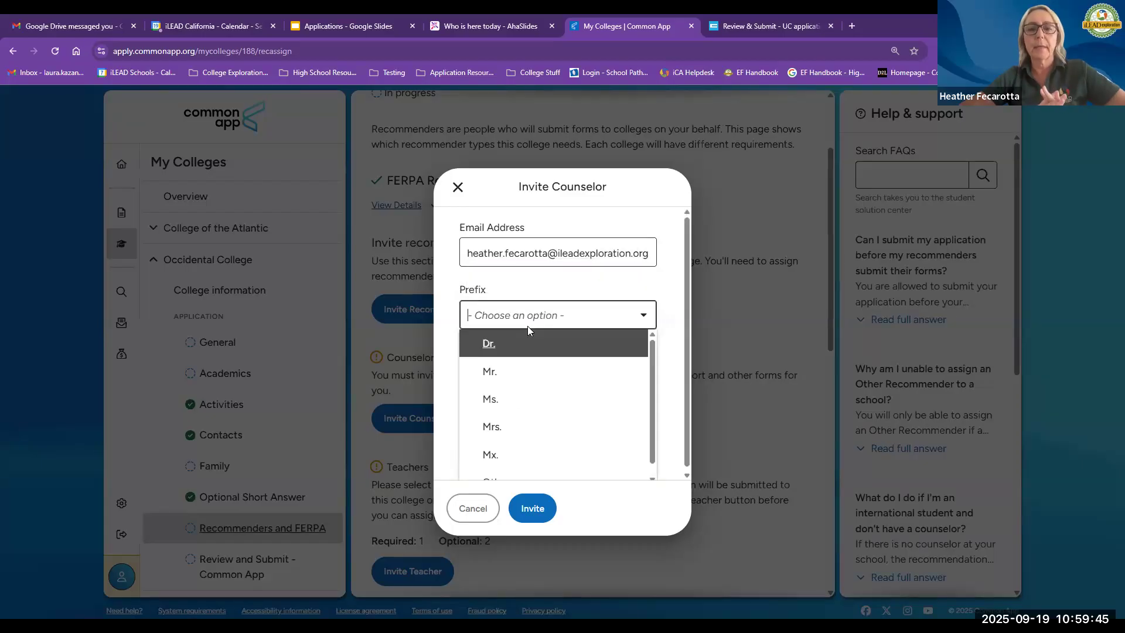
click(508, 397)
click(514, 373)
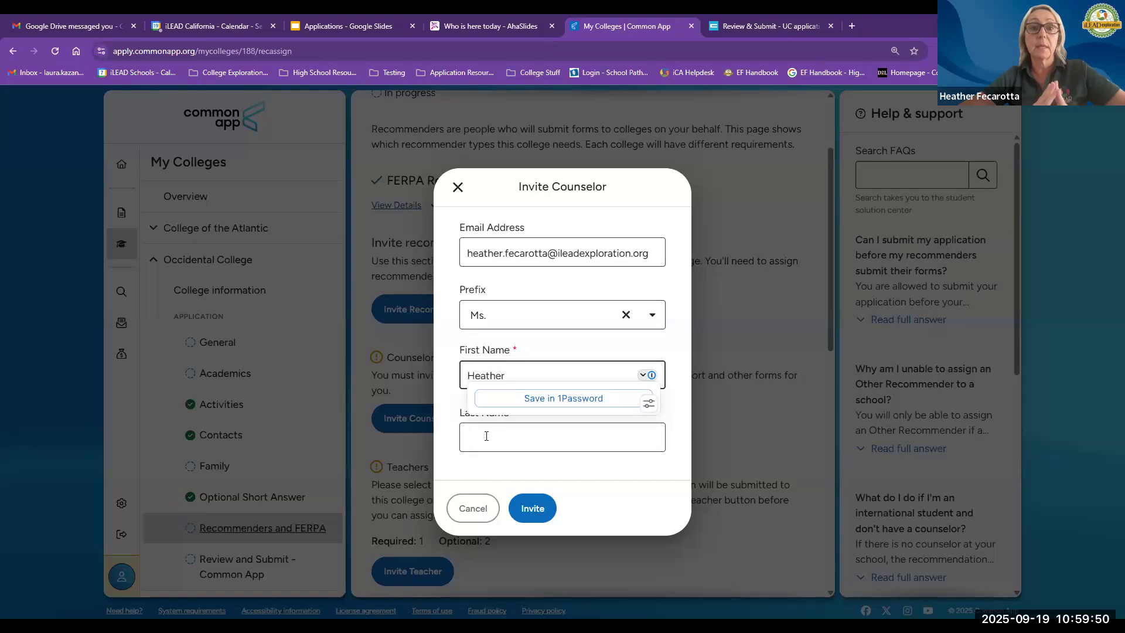
click(485, 438)
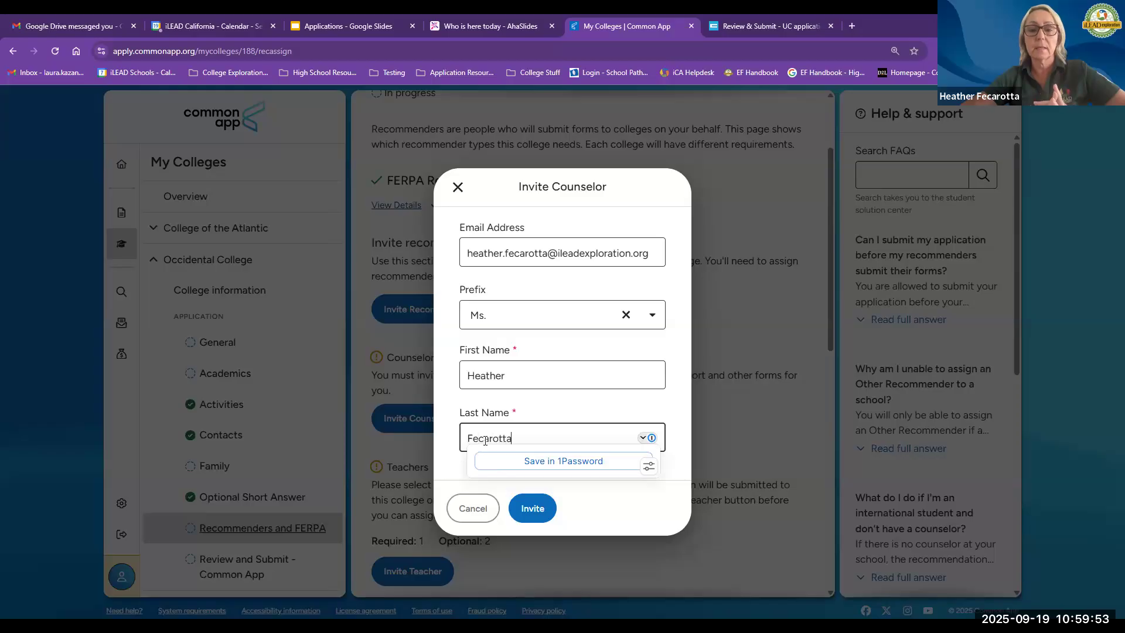
click(531, 507)
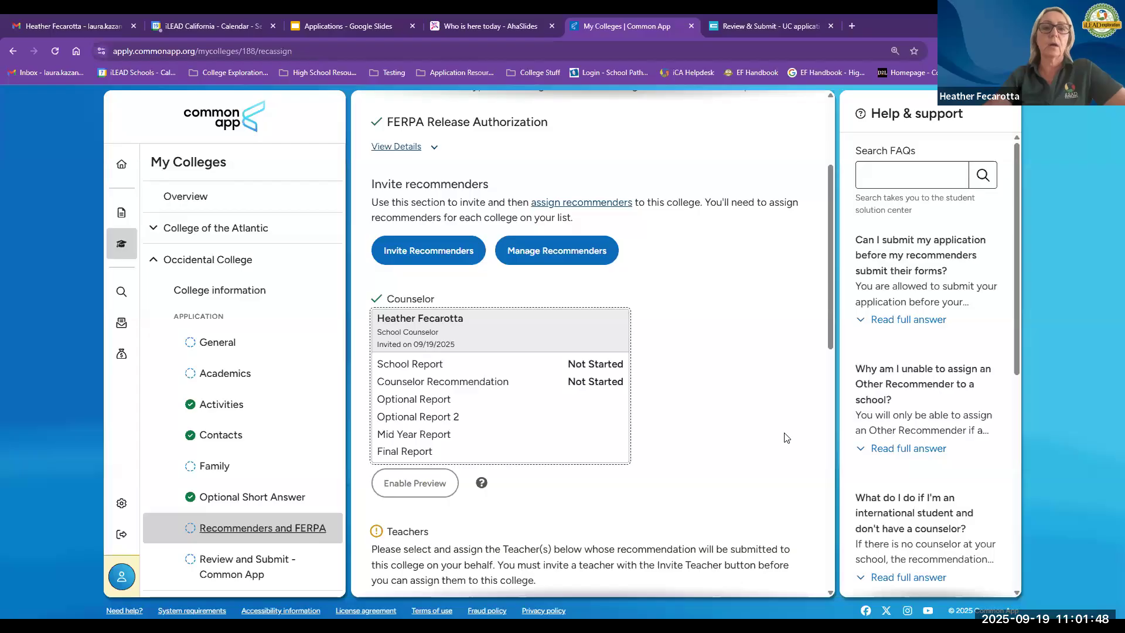
Step: Open College of the Atlantic's Recommenders and FERPA page and review its counselor, teacher and other recommender sections
click(173, 226)
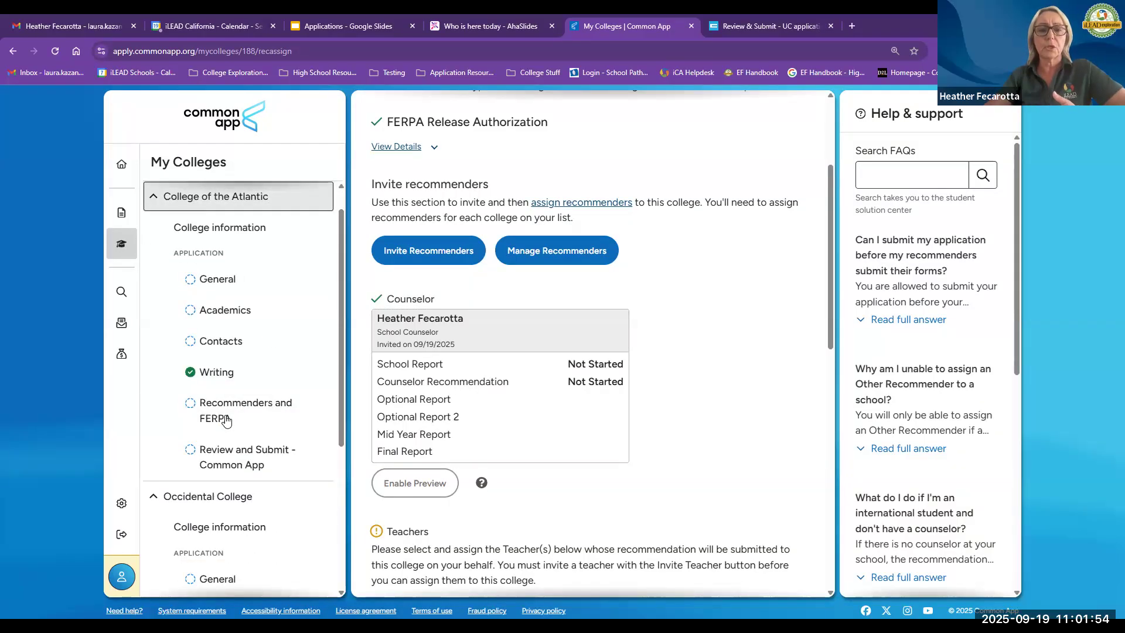
click(226, 419)
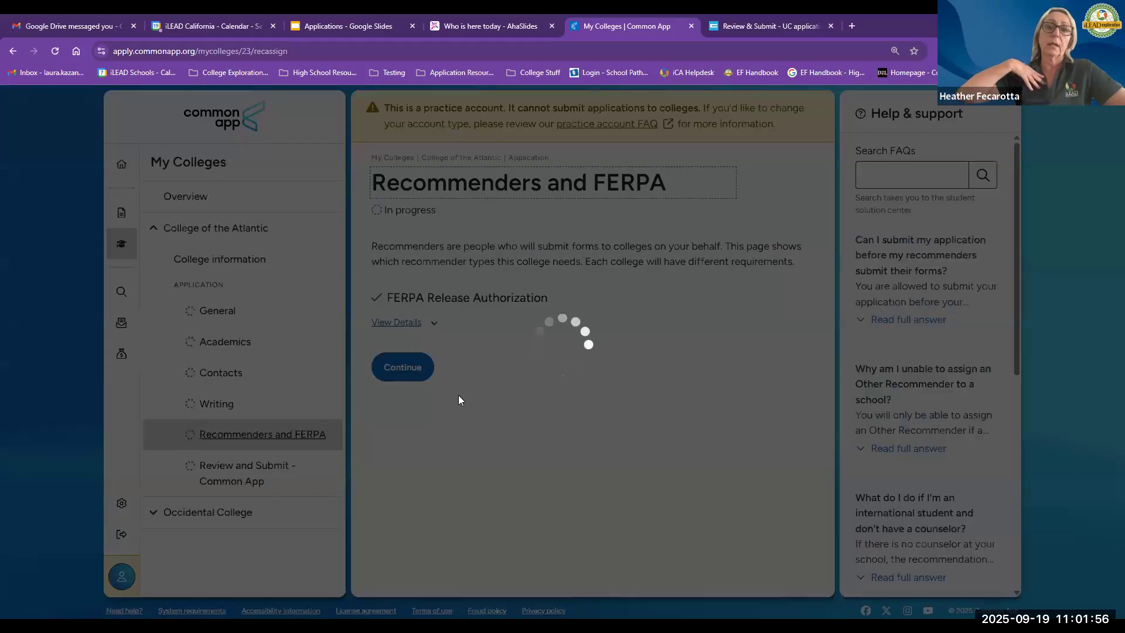
scroll(459, 396, down, 4)
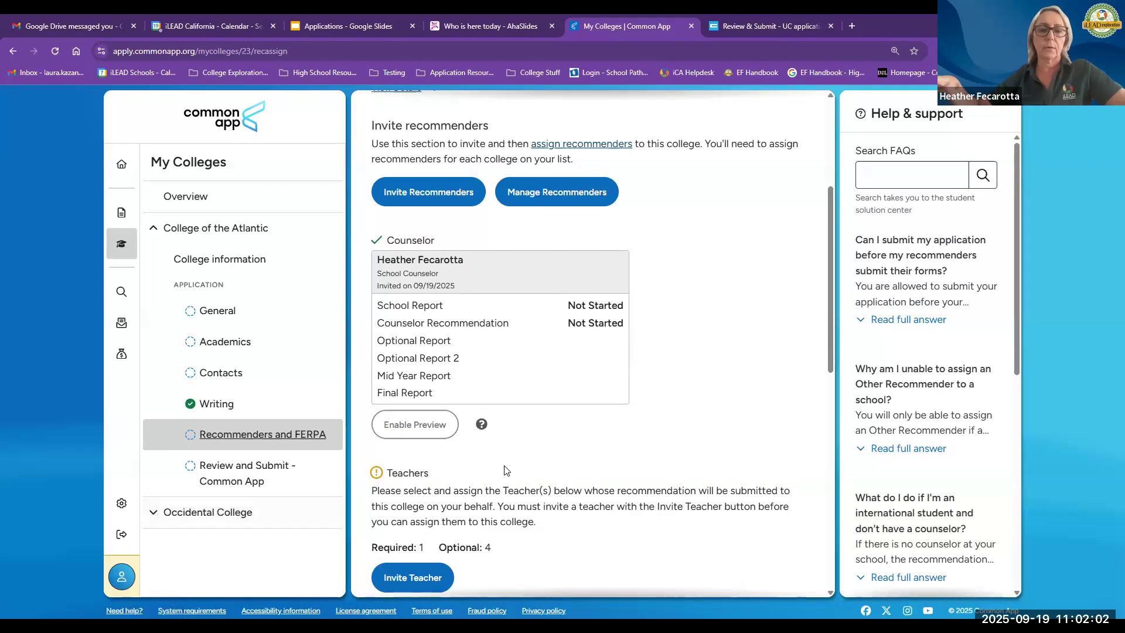
scroll(505, 466, down, 3)
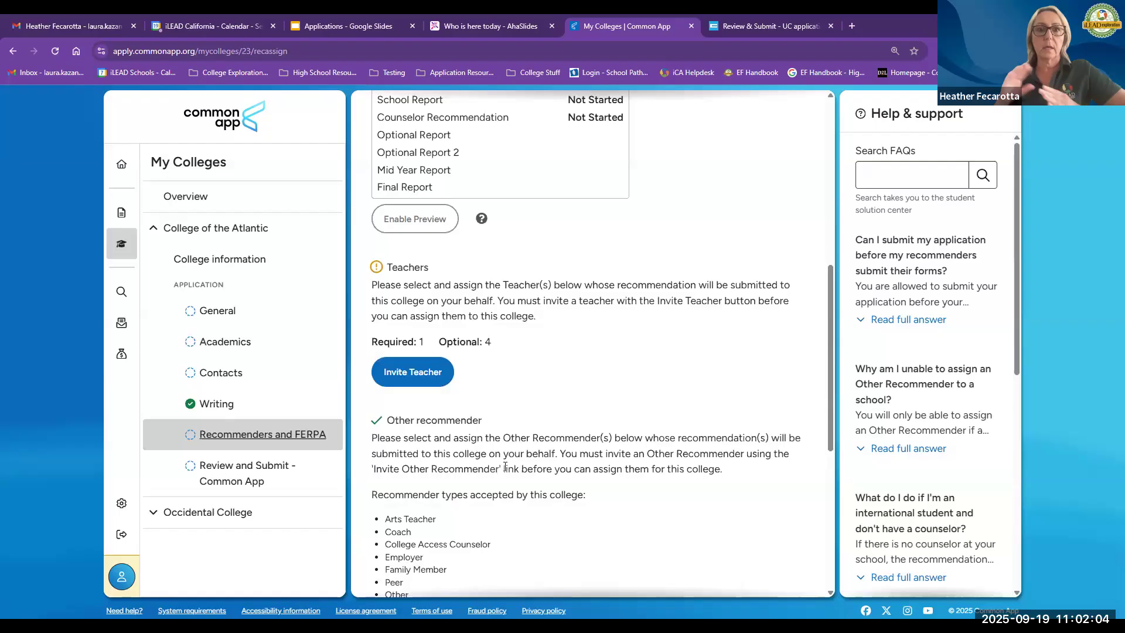
scroll(505, 466, down, 5)
scroll(505, 465, up, 1)
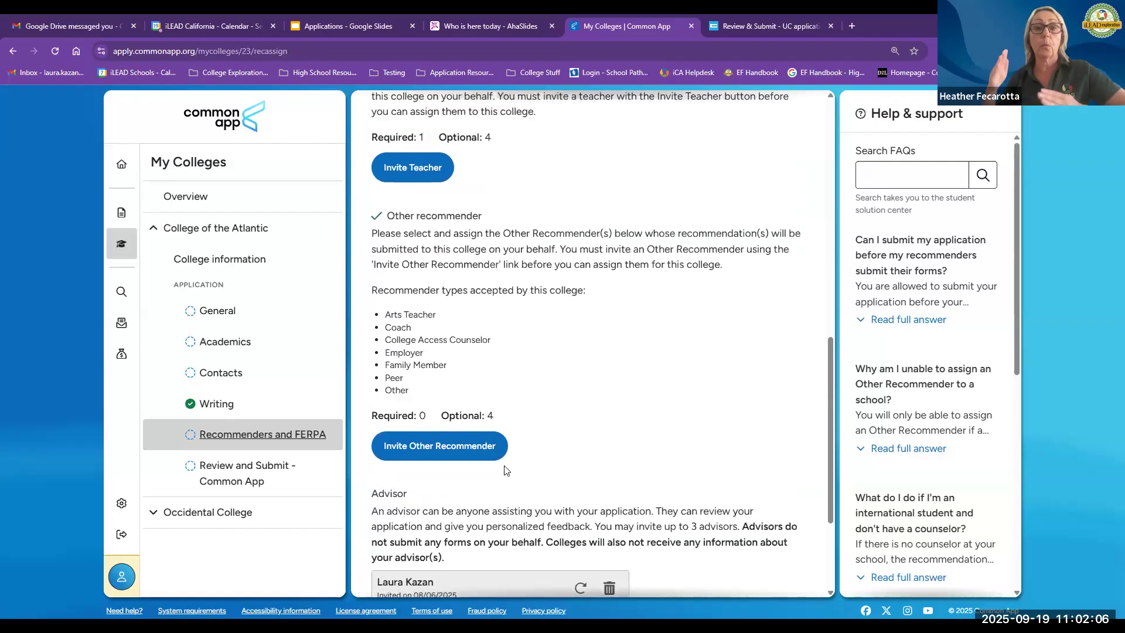
scroll(579, 443, up, 1)
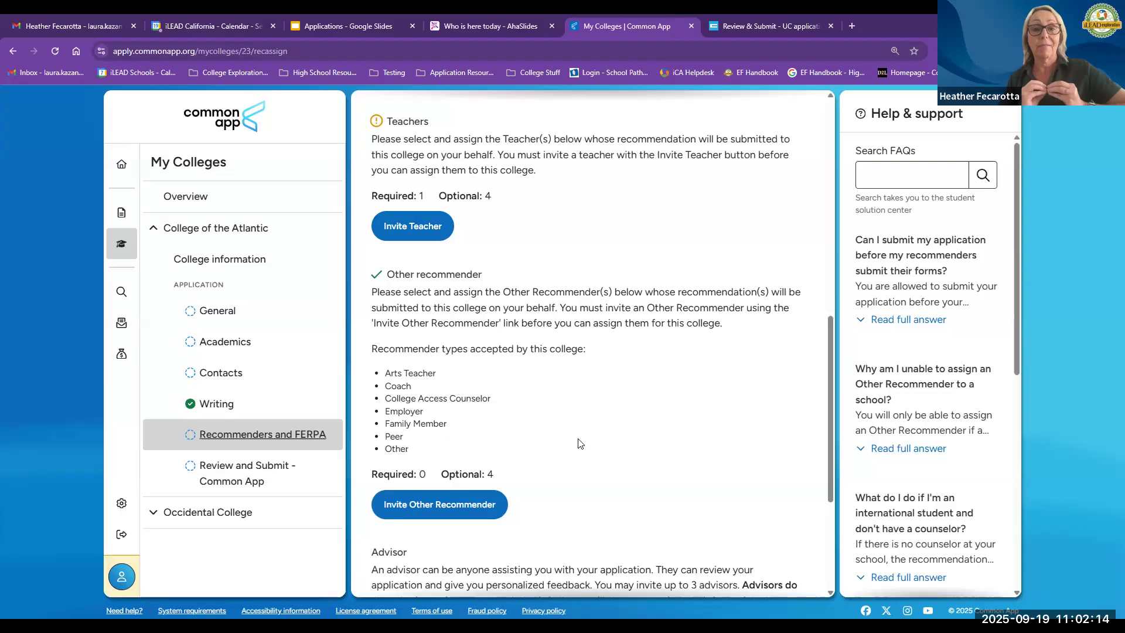
scroll(578, 444, up, 5)
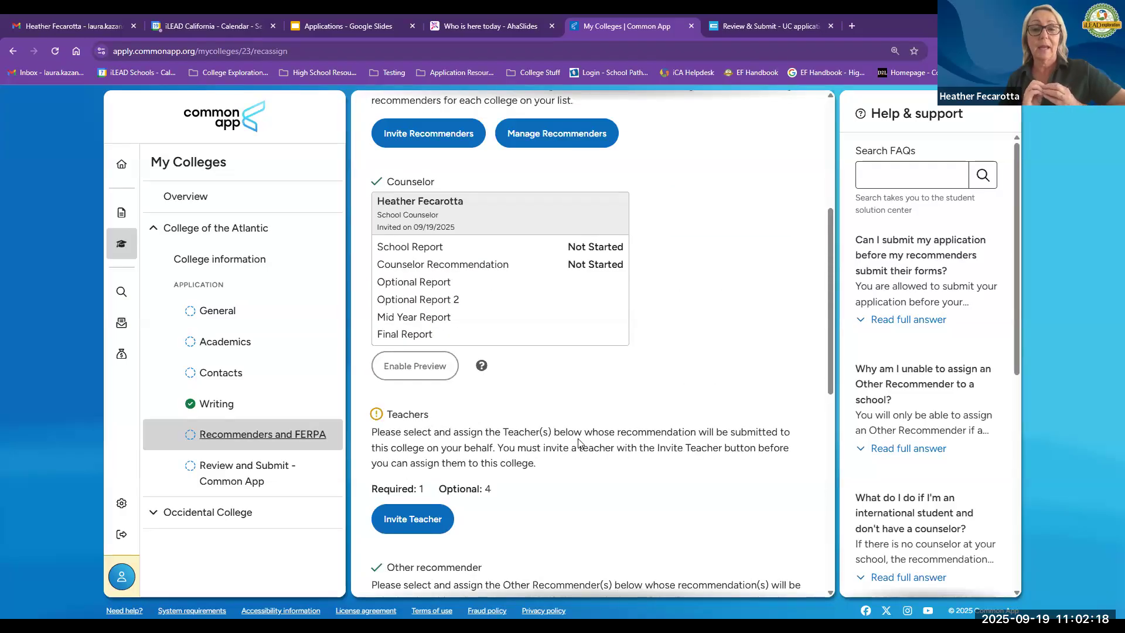
drag(518, 270, 378, 270)
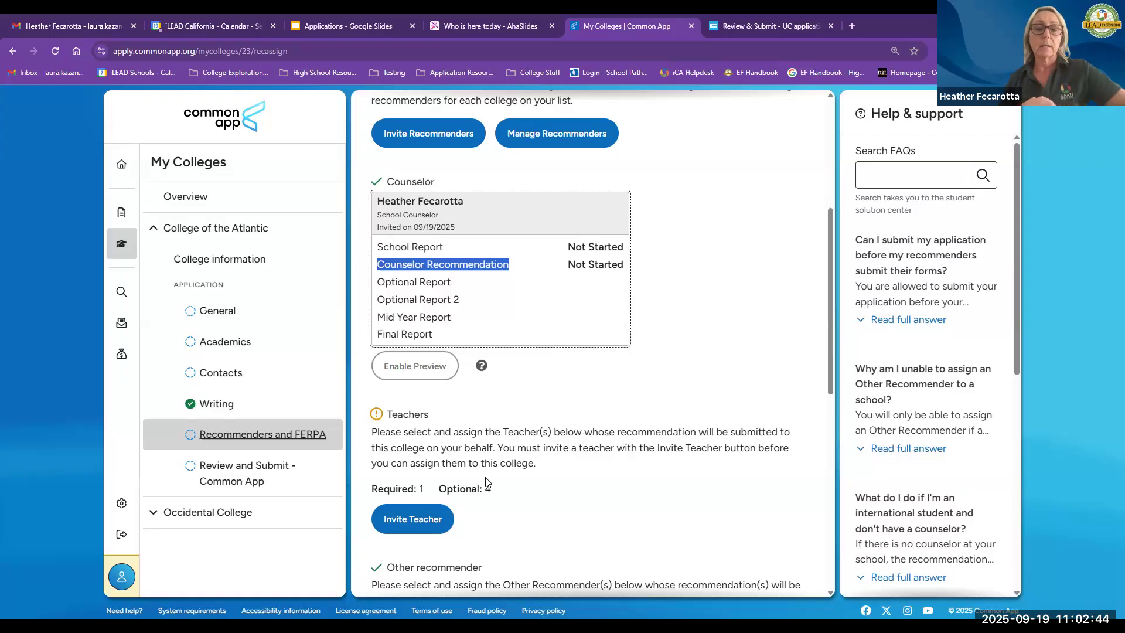
Step: Scroll through College of the Atlantic's teacher and other recommender requirements
click(498, 444)
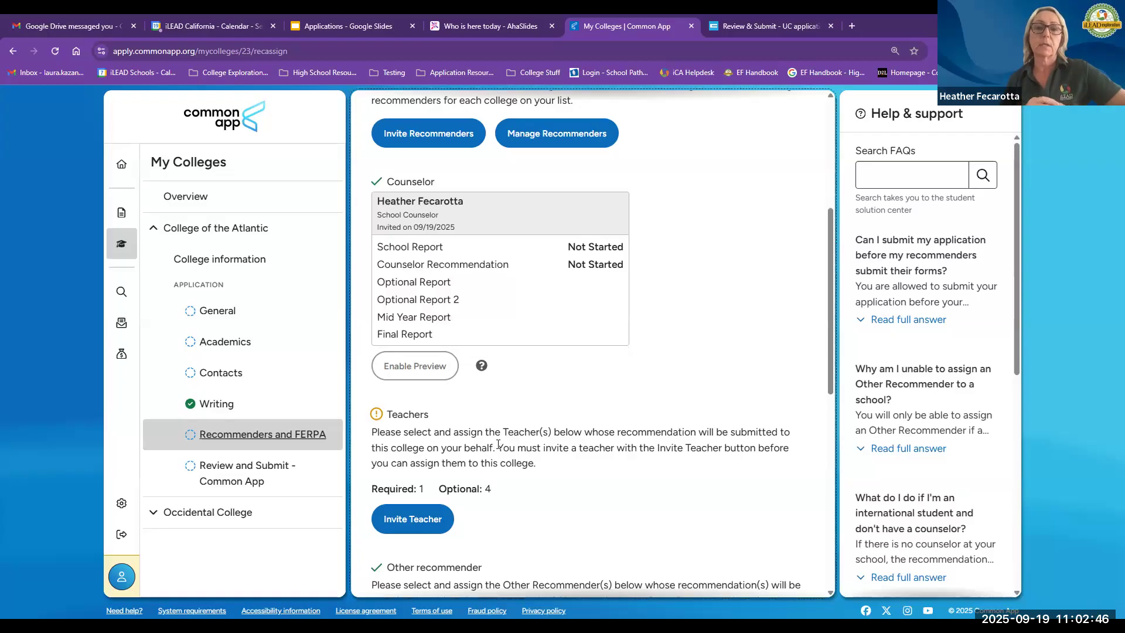
scroll(498, 444, down, 3)
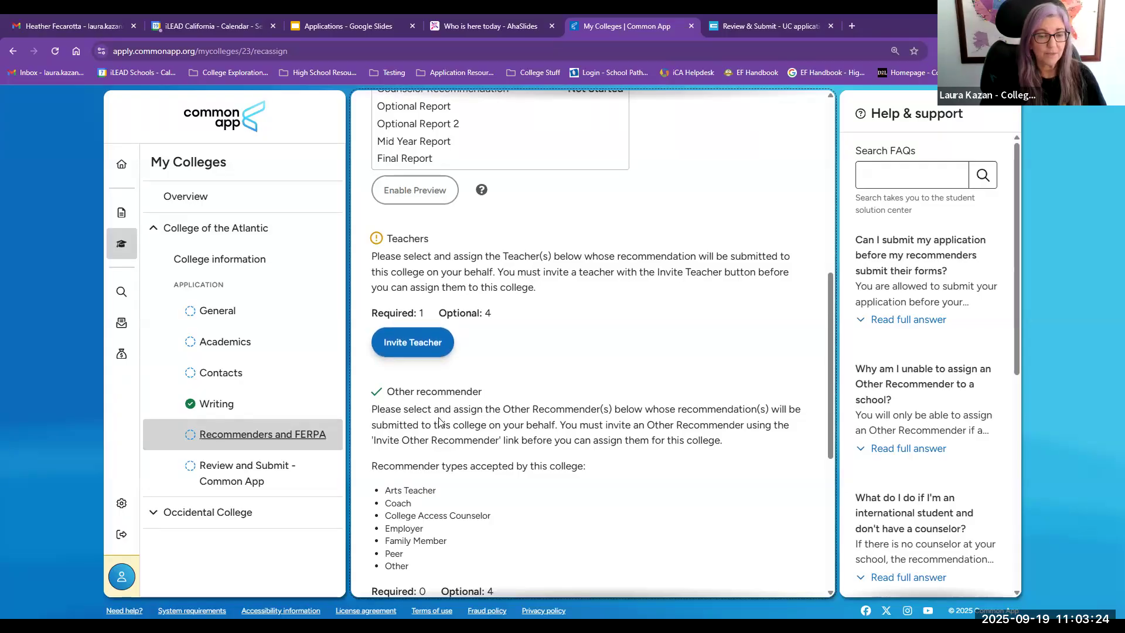
scroll(421, 445, down, 2)
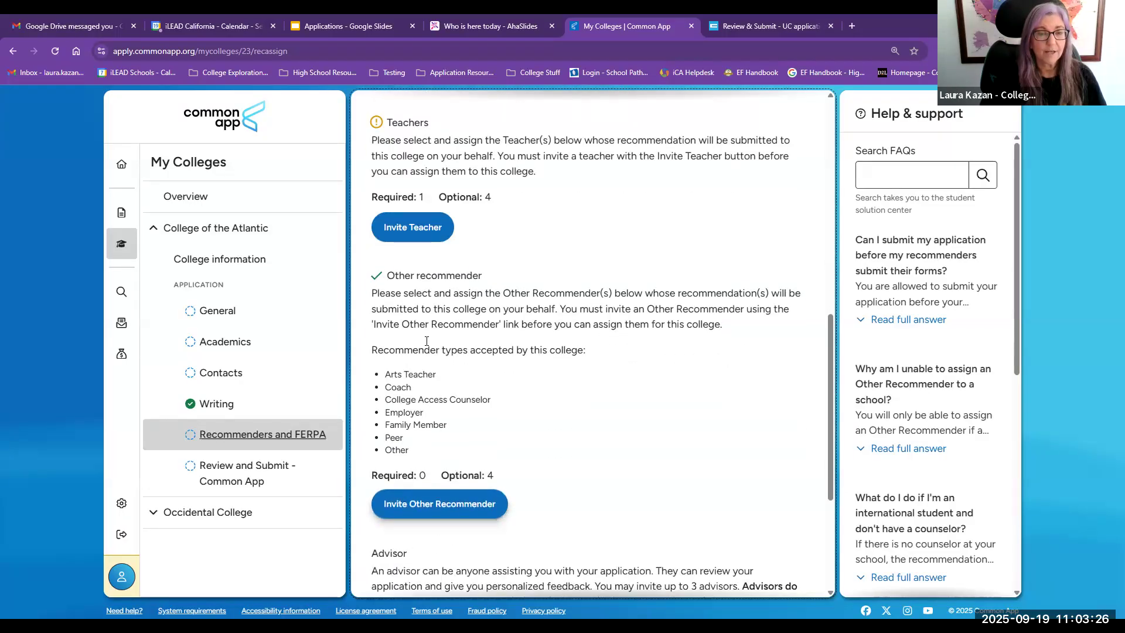
scroll(434, 352, up, 1)
Step: Open the teacher invitation form, browse the subject options, and cancel without inviting
click(413, 282)
click(547, 278)
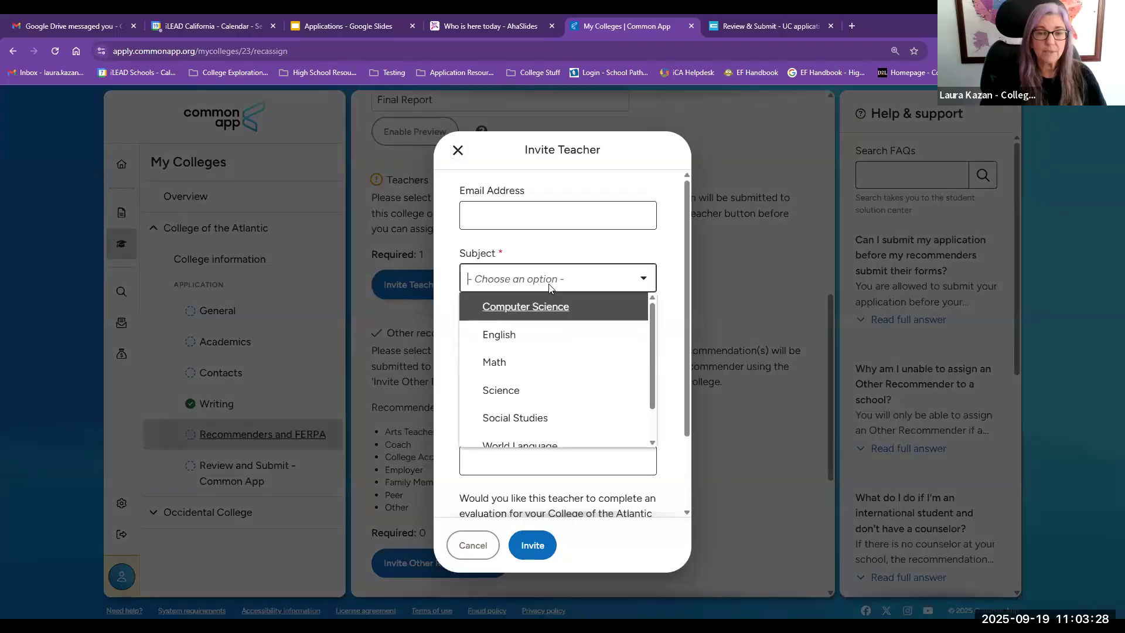
scroll(552, 344, down, 1)
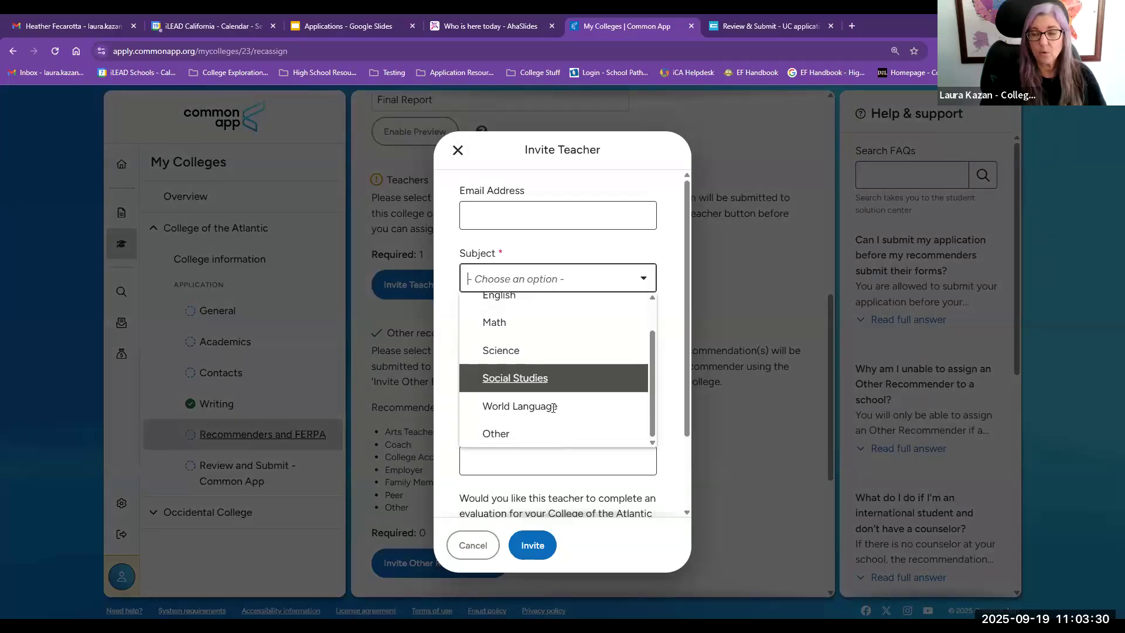
scroll(527, 328, up, 1)
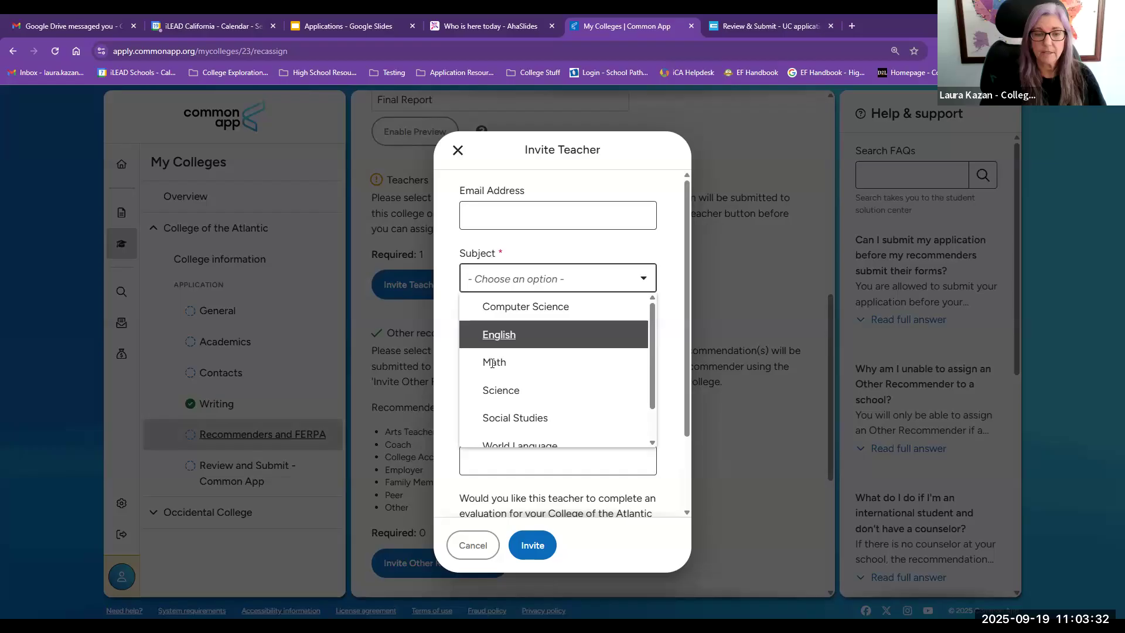
scroll(512, 399, down, 1)
scroll(515, 398, up, 1)
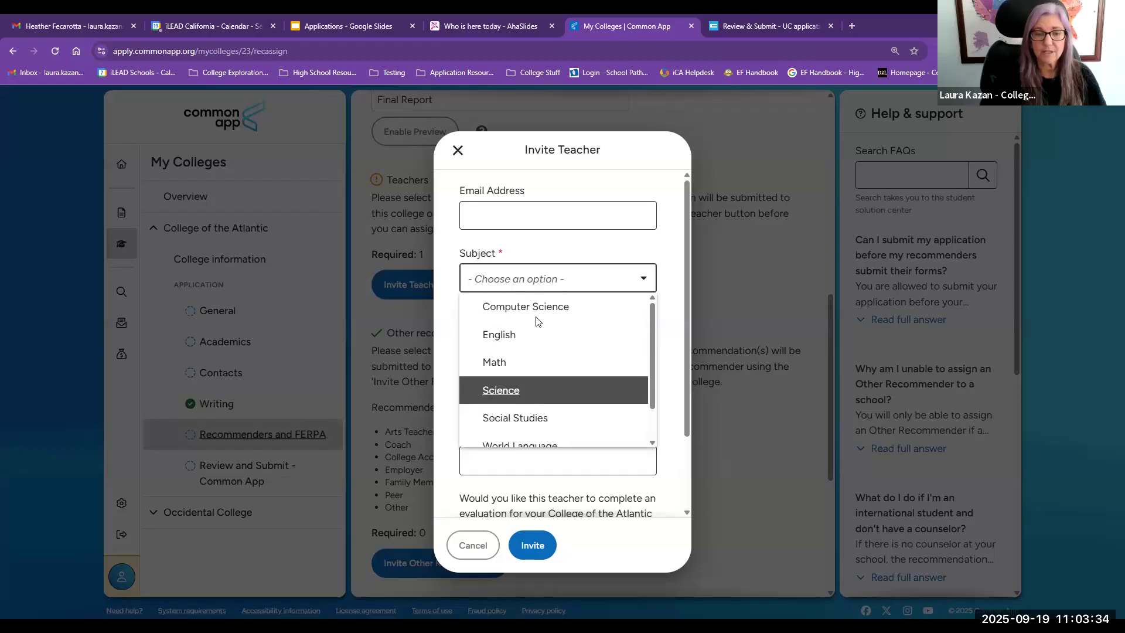
scroll(534, 394, down, 1)
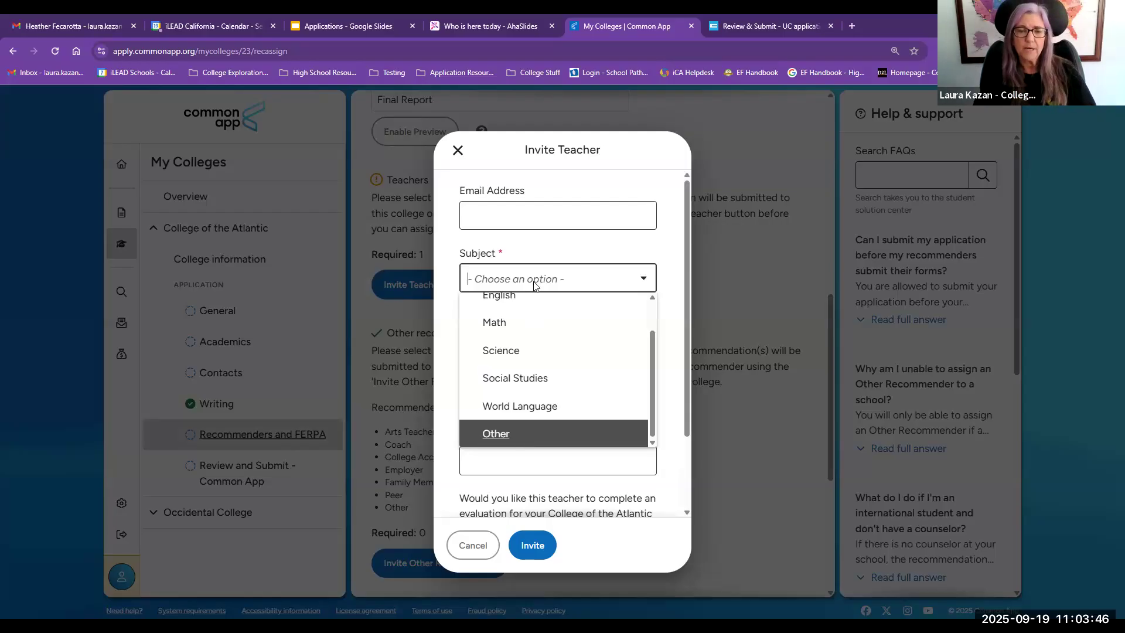
click(550, 256)
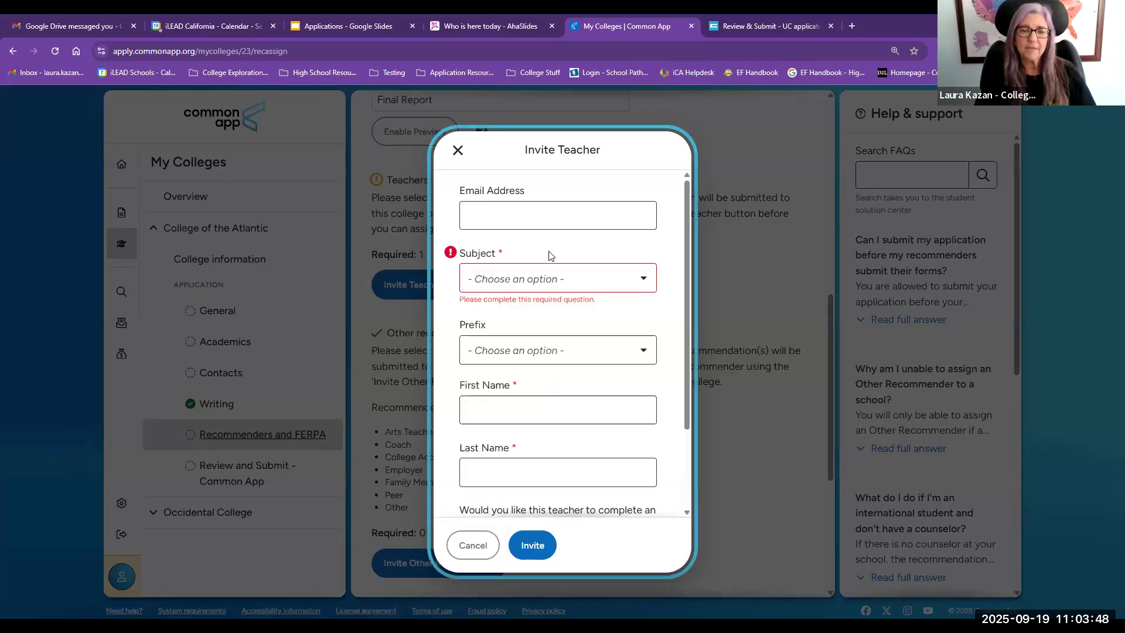
click(474, 545)
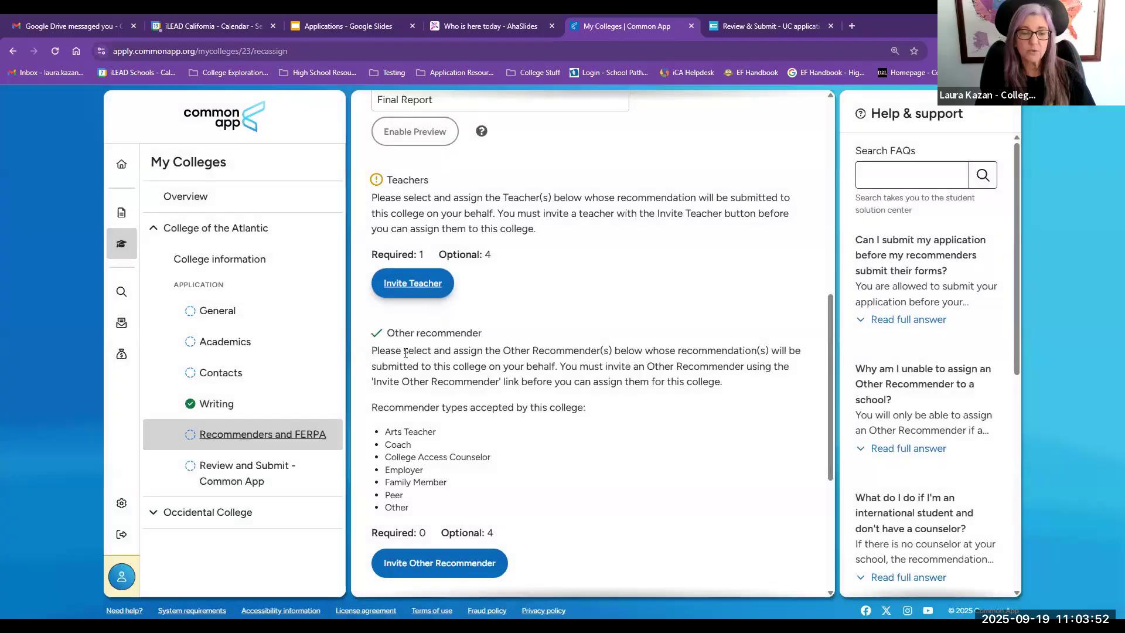
Step: Highlight the accepted other recommender types, including Family Member, Peer and Arts Teacher
scroll(396, 426, down, 2)
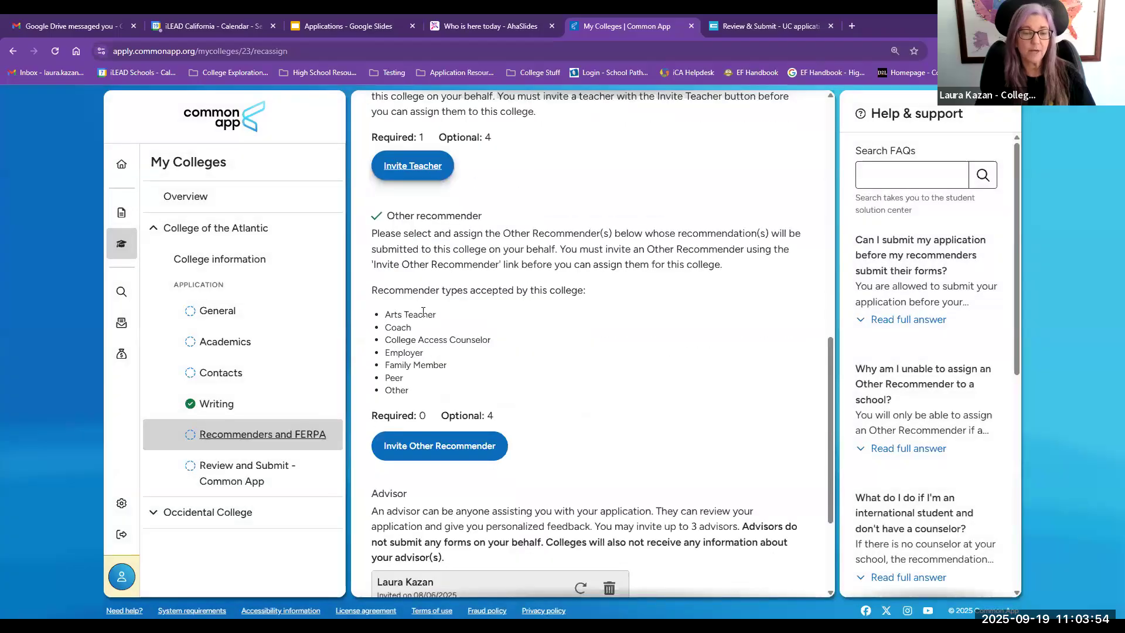
click(391, 334)
drag(391, 353, 465, 368)
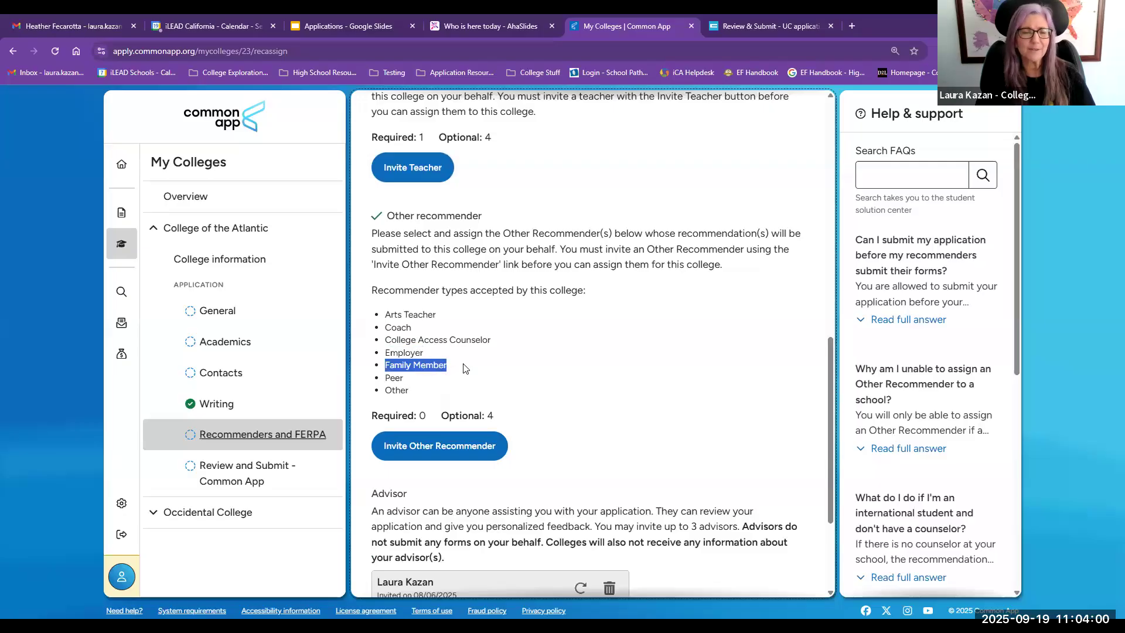
double_click(394, 378)
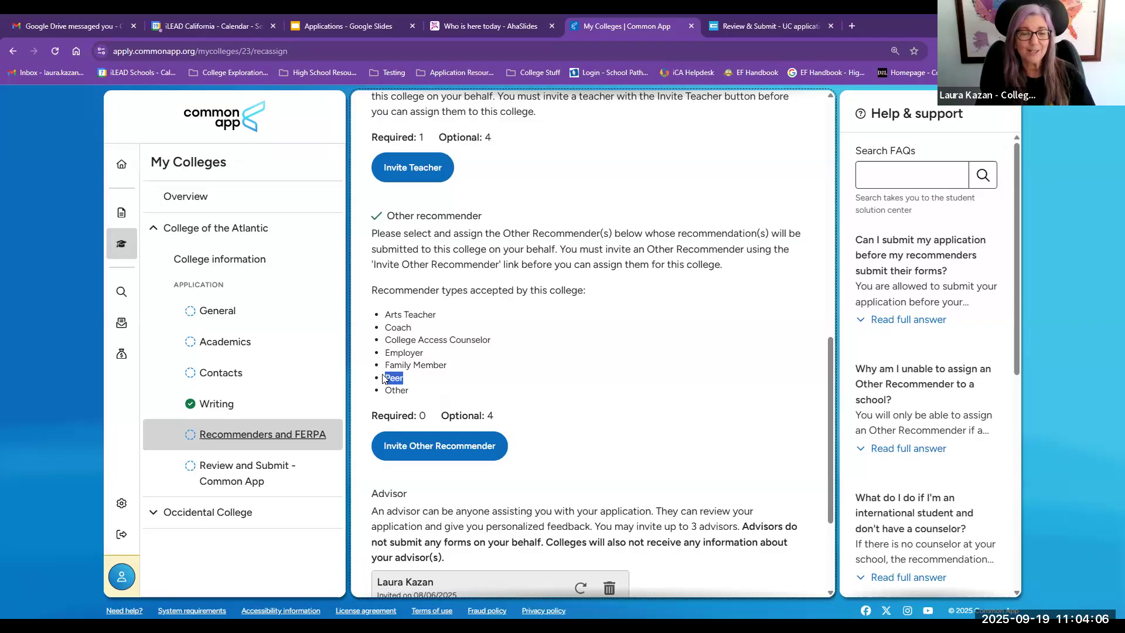
drag(438, 317, 381, 320)
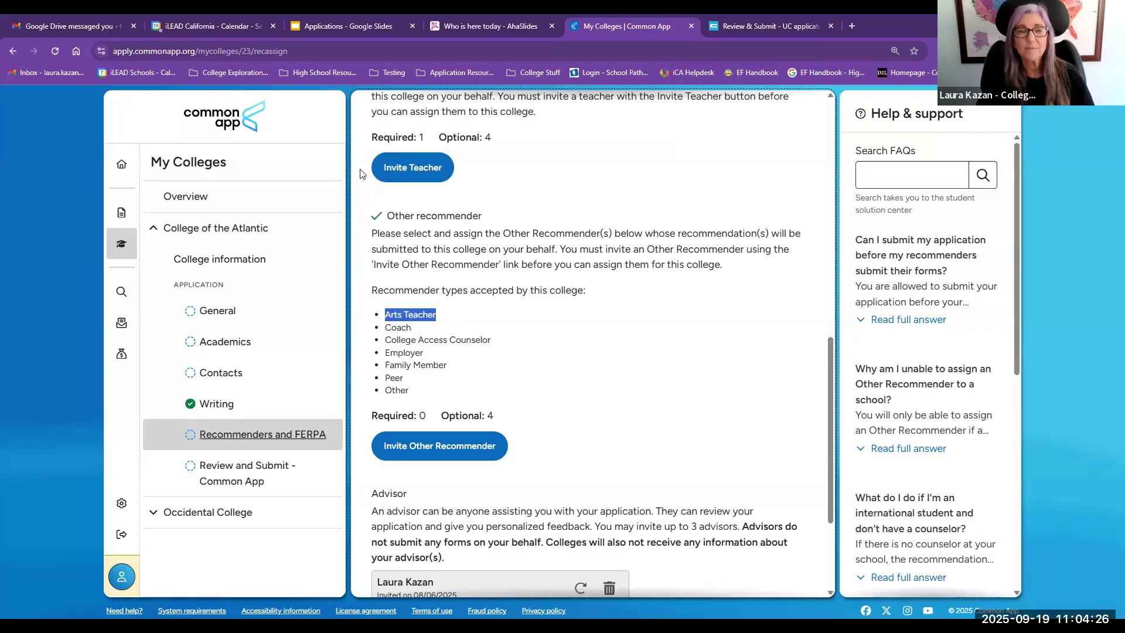
Step: Reopen the teacher invitation, scroll through the subject list, and cancel the form again
click(436, 173)
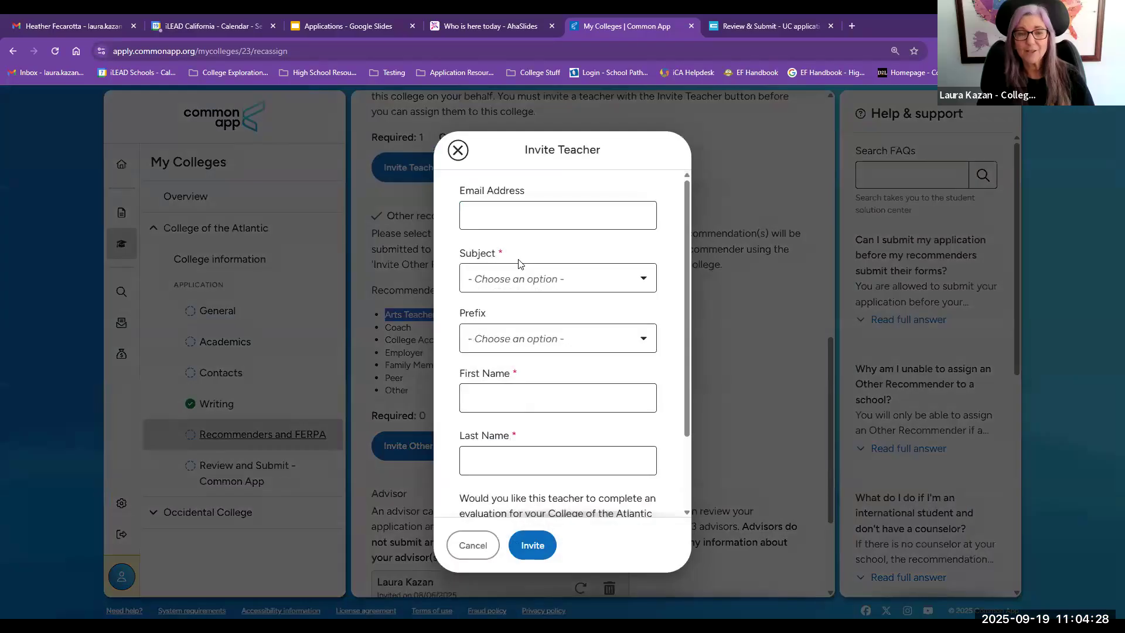
click(517, 278)
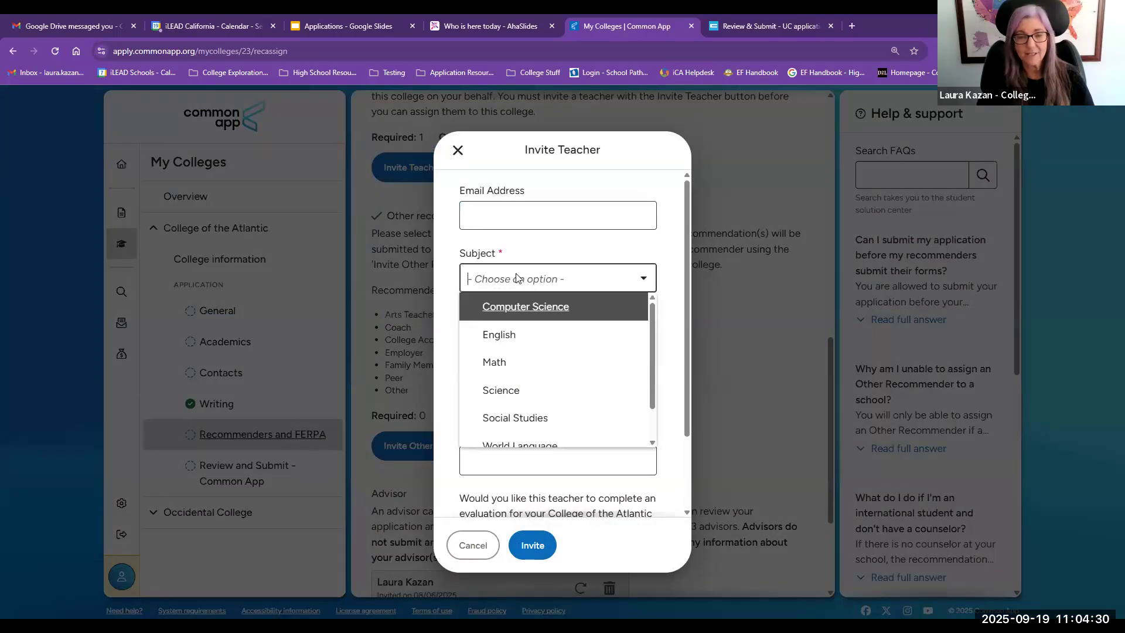
key(Down)
key(Down)
key(Down)
key(Down)
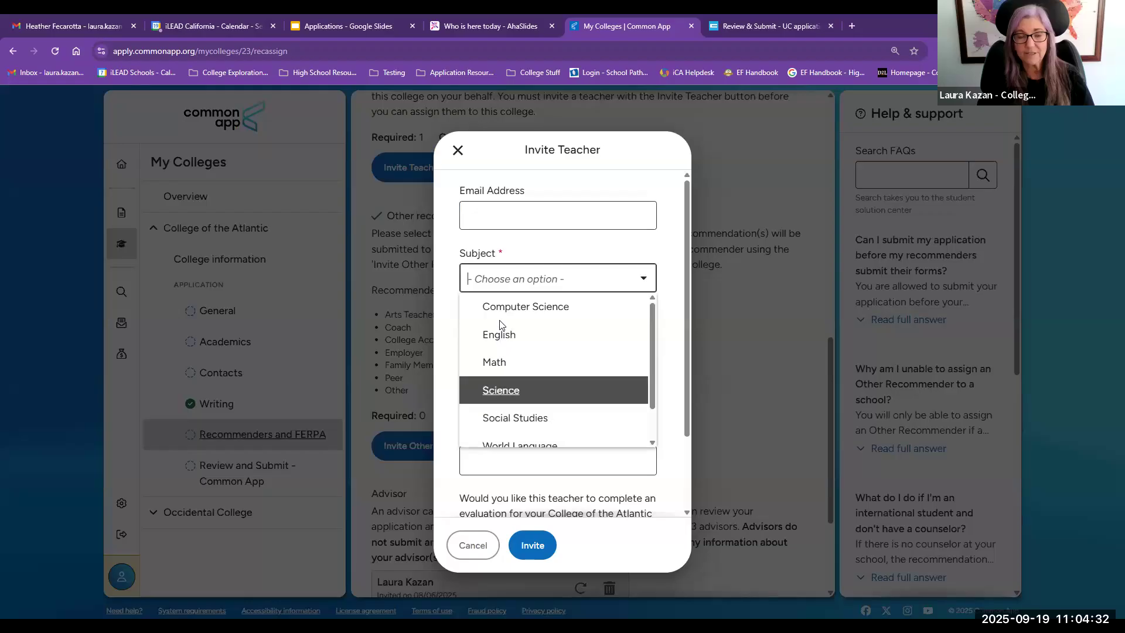
click(533, 246)
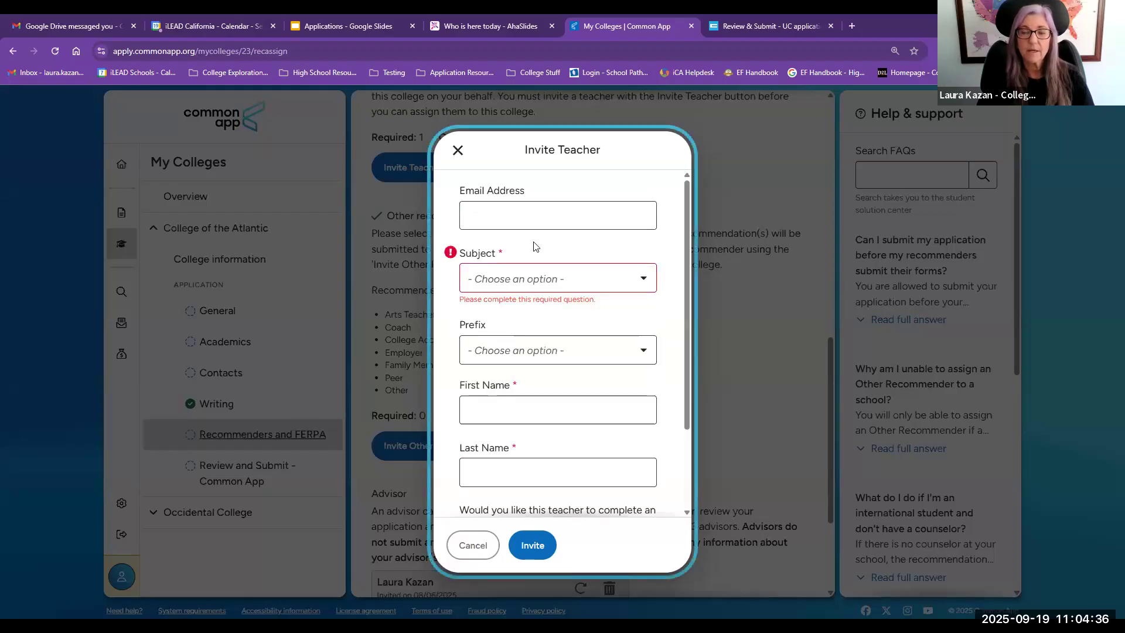
click(533, 280)
scroll(528, 354, down, 1)
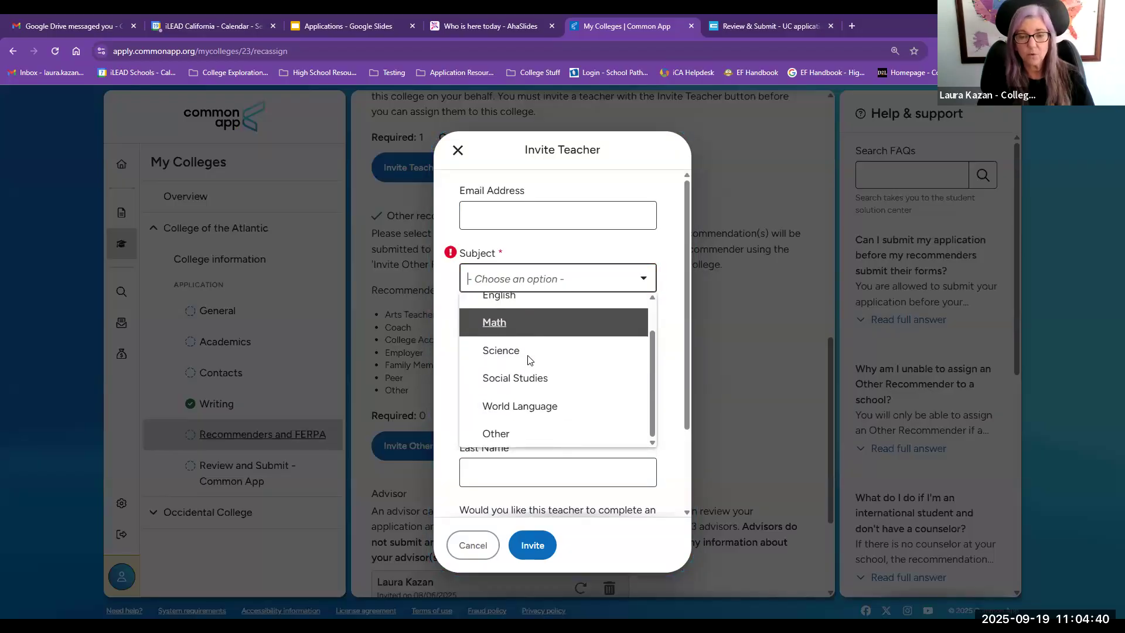
click(561, 249)
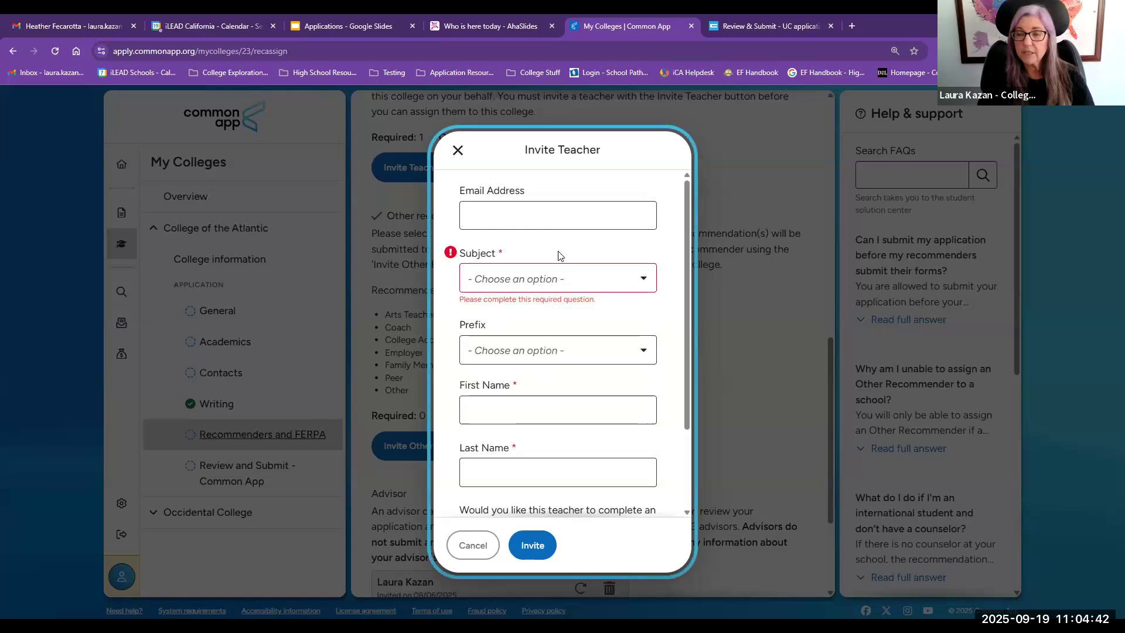
click(473, 543)
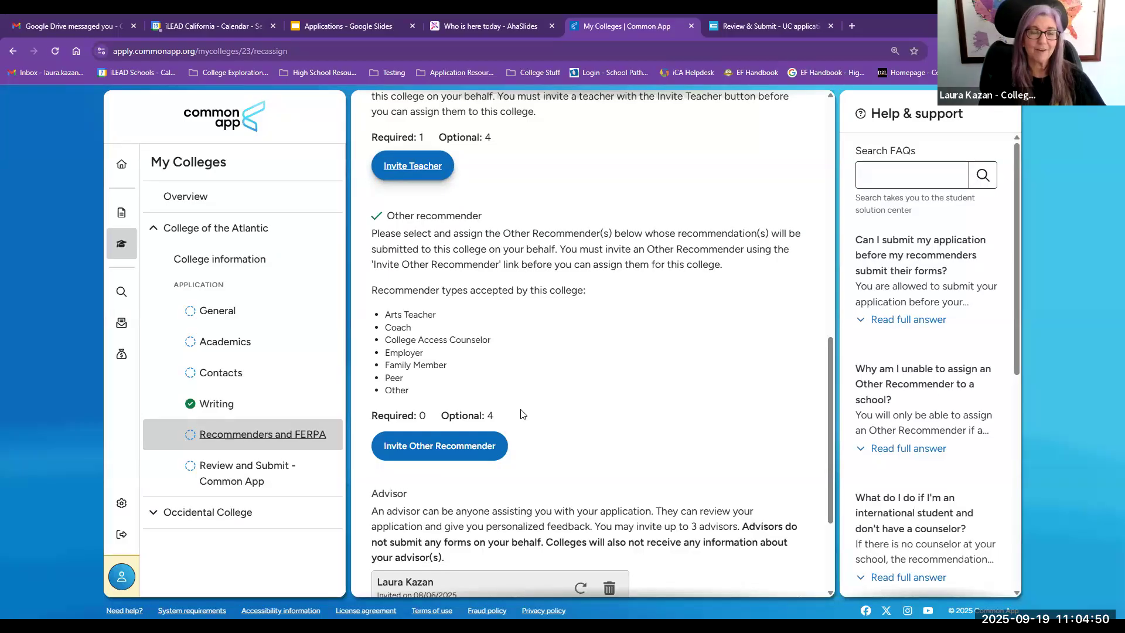
Step: Review the Advisor section and scroll back up through the recommender page
scroll(522, 413, down, 2)
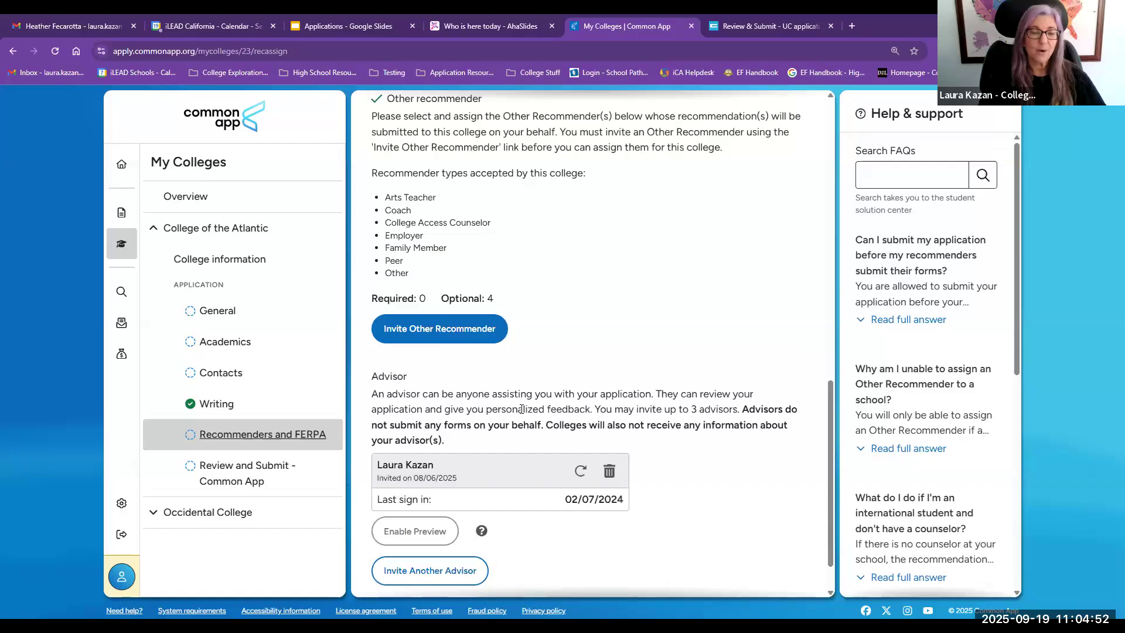
drag(409, 376, 370, 379)
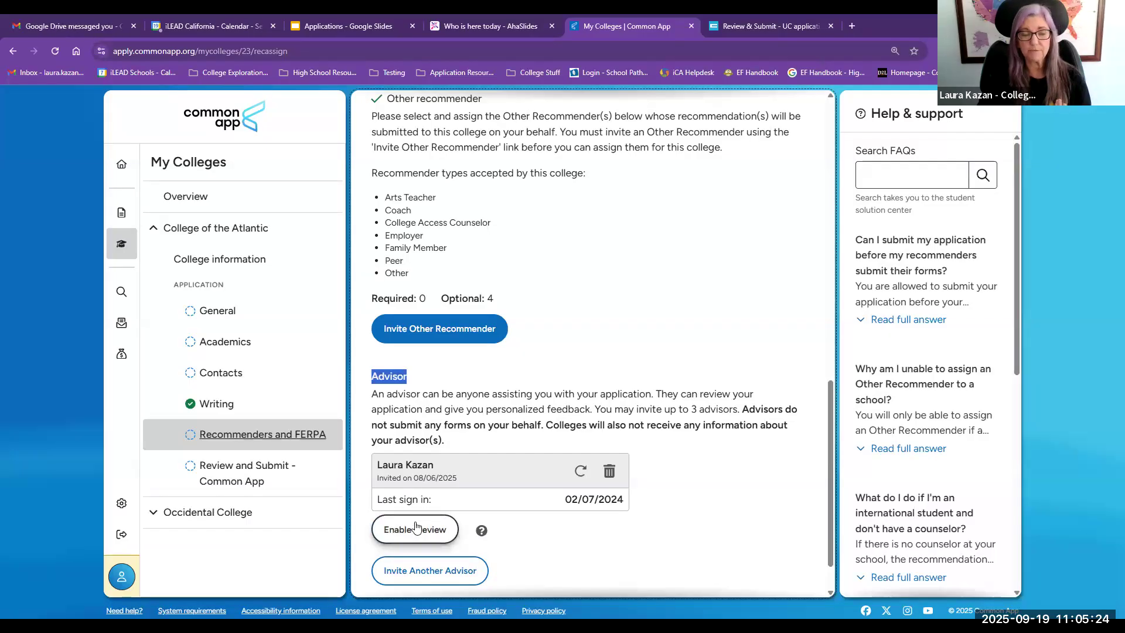
scroll(415, 526, down, 2)
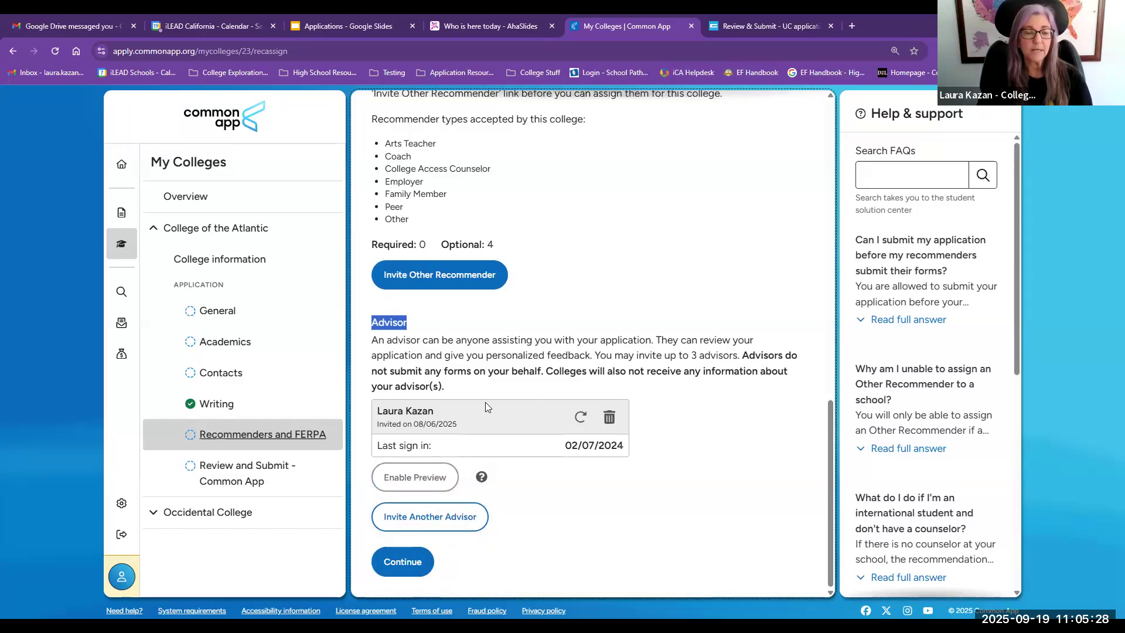
scroll(485, 401, up, 6)
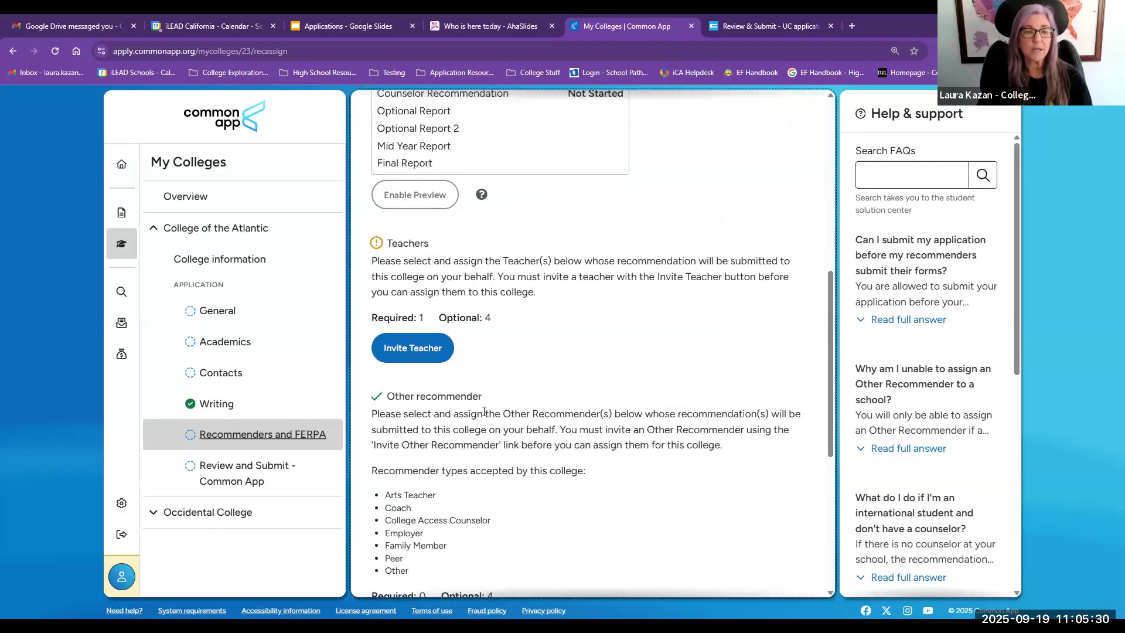
scroll(484, 412, up, 4)
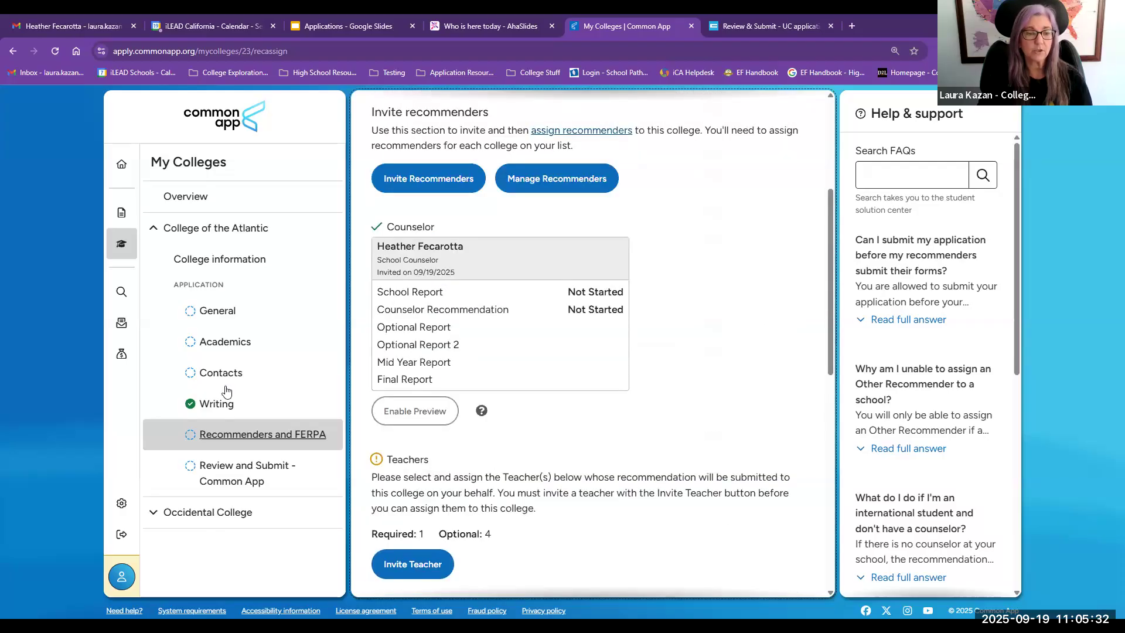
Step: Open College search and search for University of California Irvine
click(220, 440)
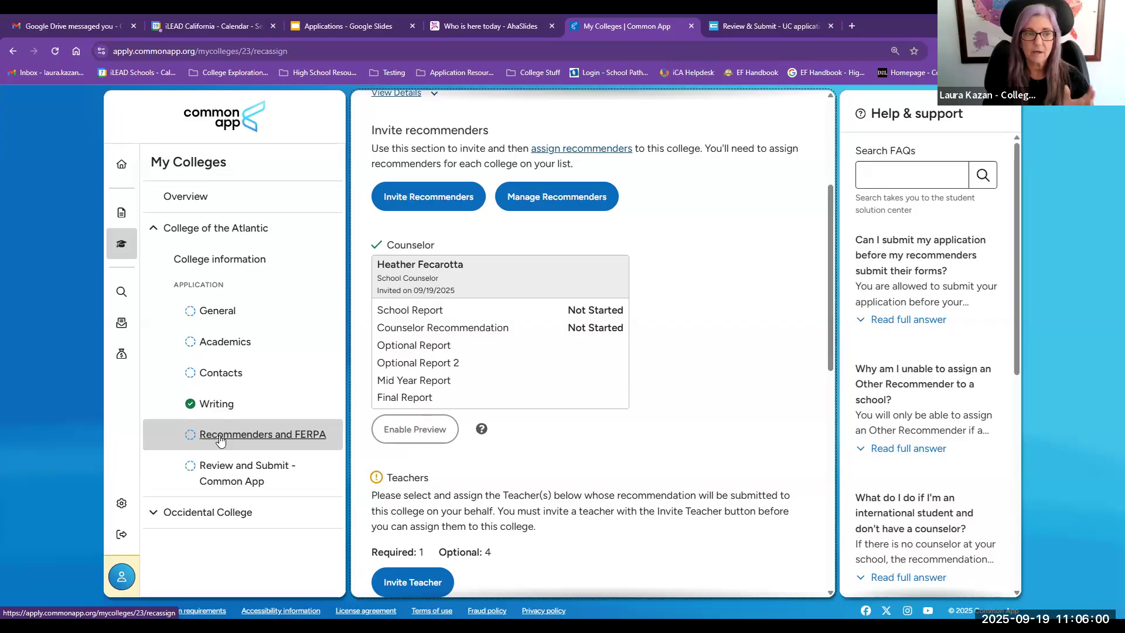
click(122, 291)
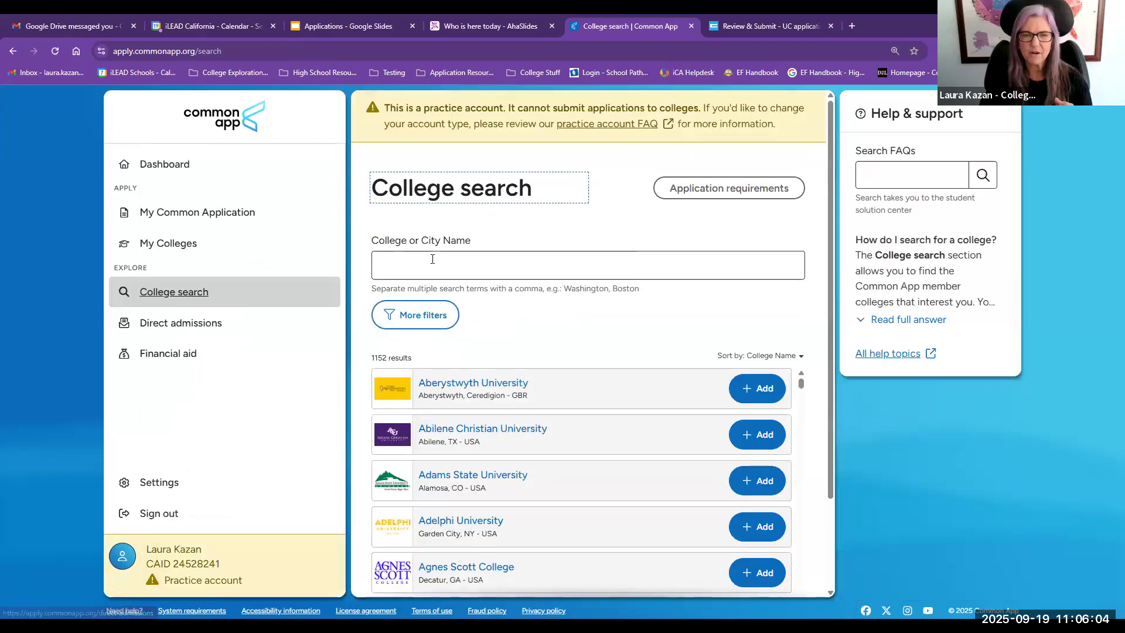
click(431, 262)
text(Un)
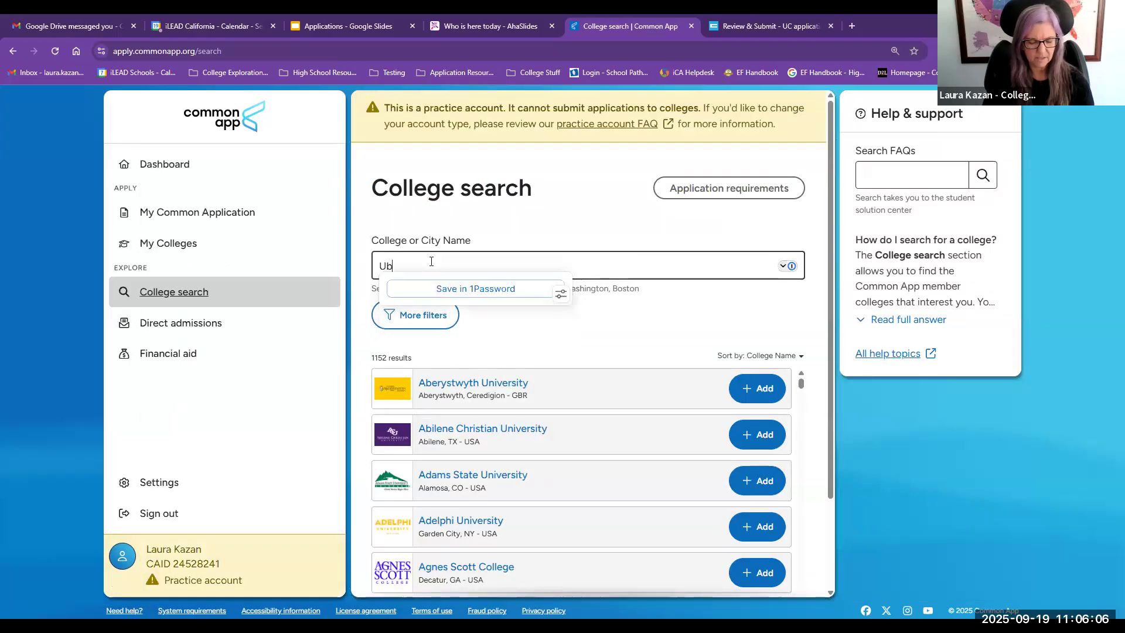
text(iversit)
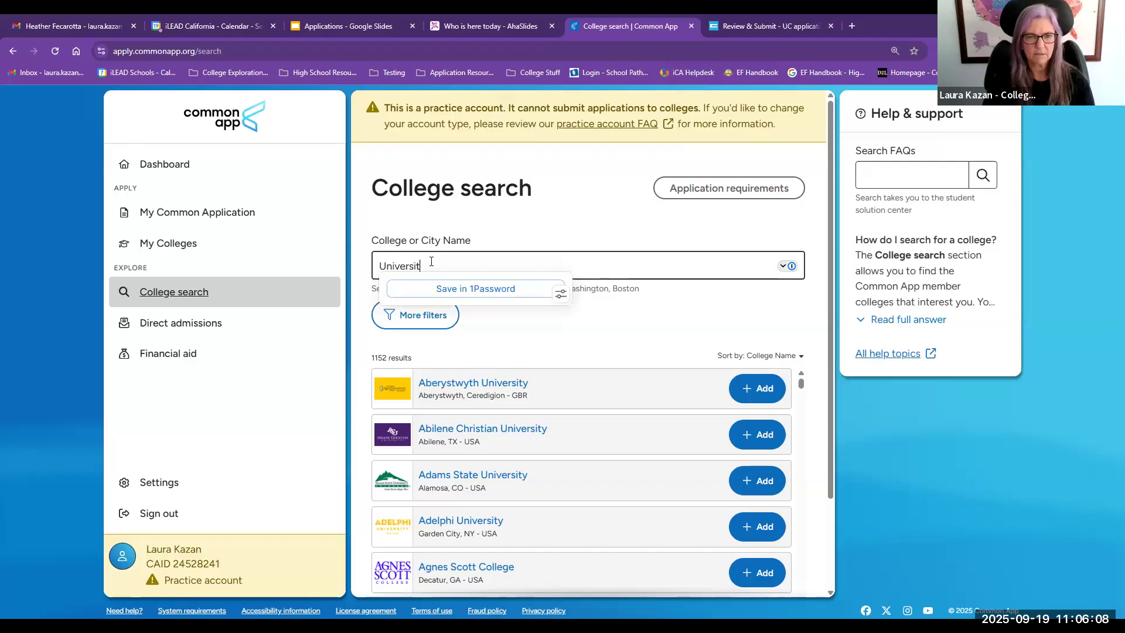
text(y of California )
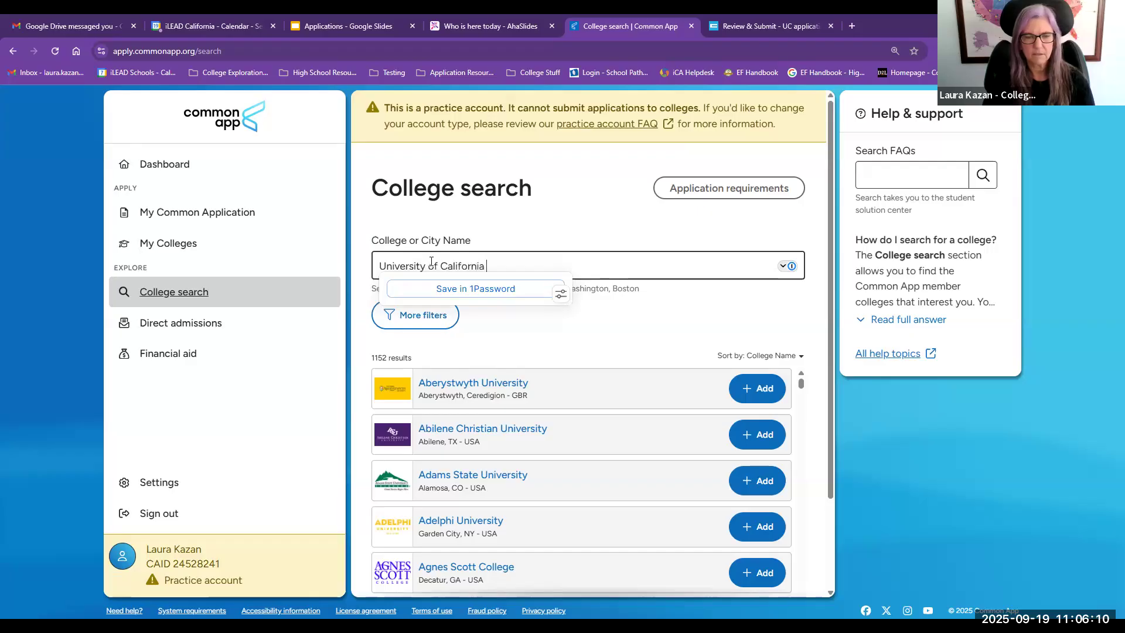
text(Irvine)
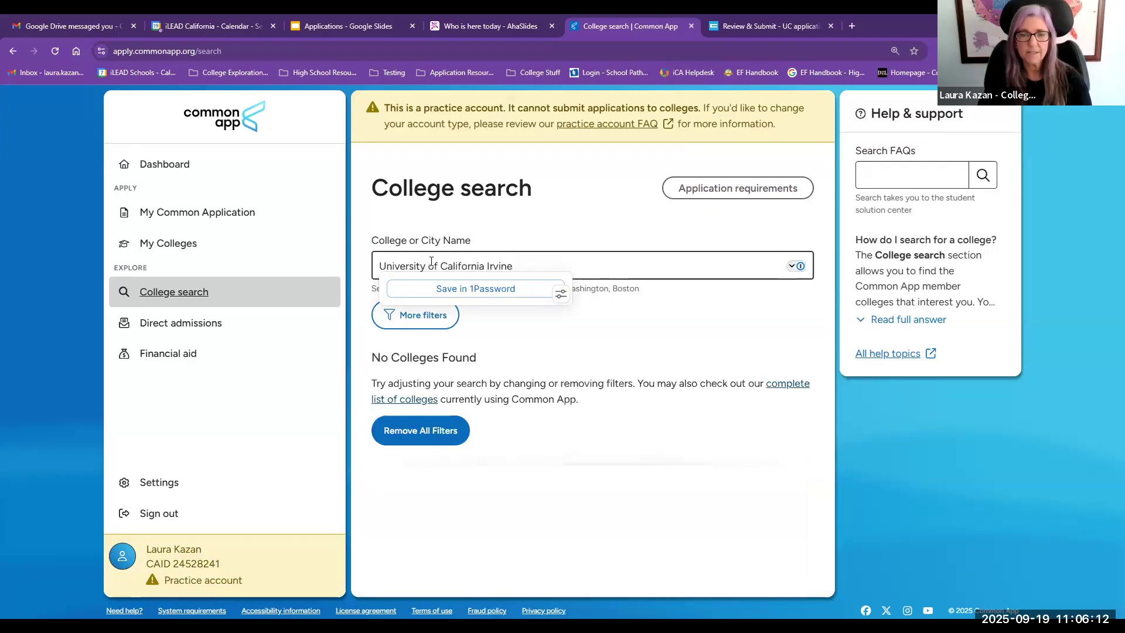
Step: Replace the search term with Biola, then clear the search field
drag(527, 266, 378, 268)
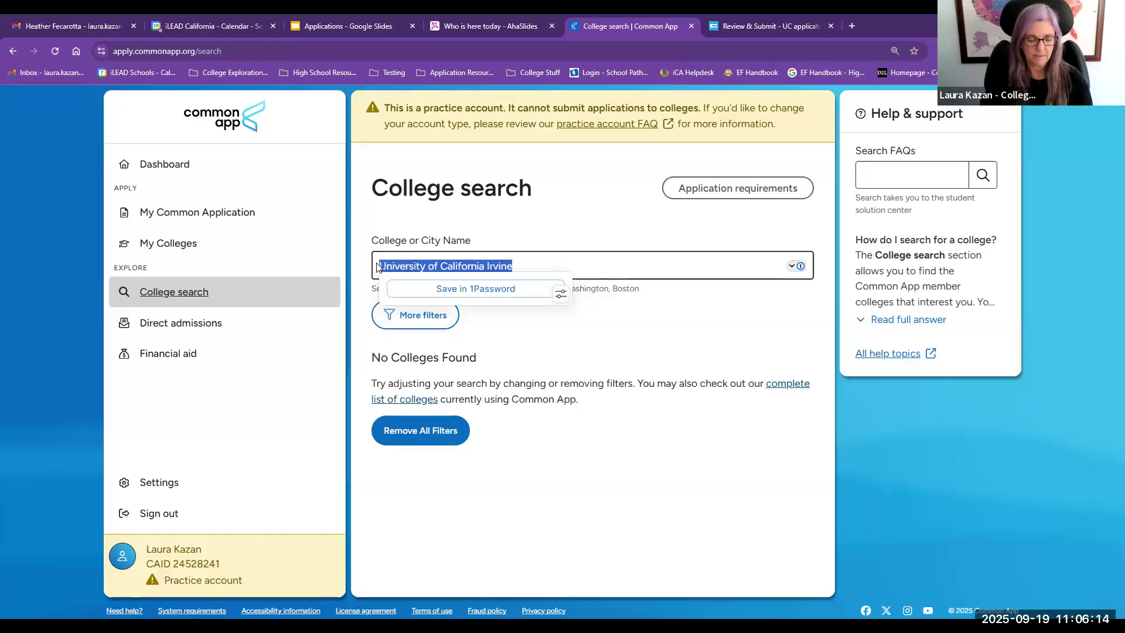
text(Siola)
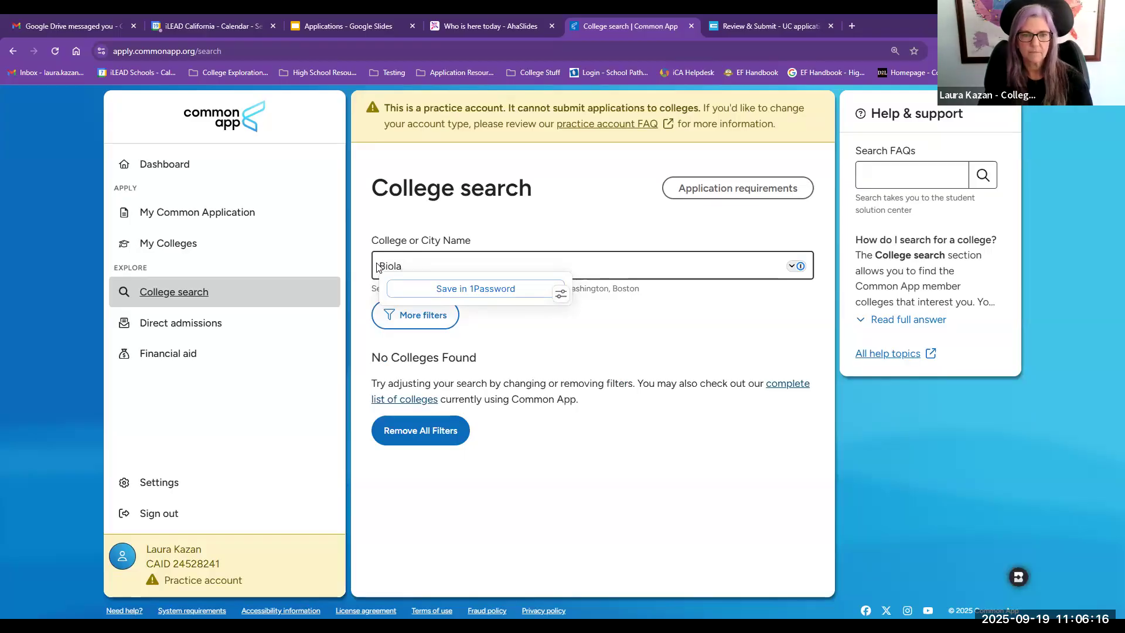
click(410, 265)
double_click(410, 265)
key(BackSpace)
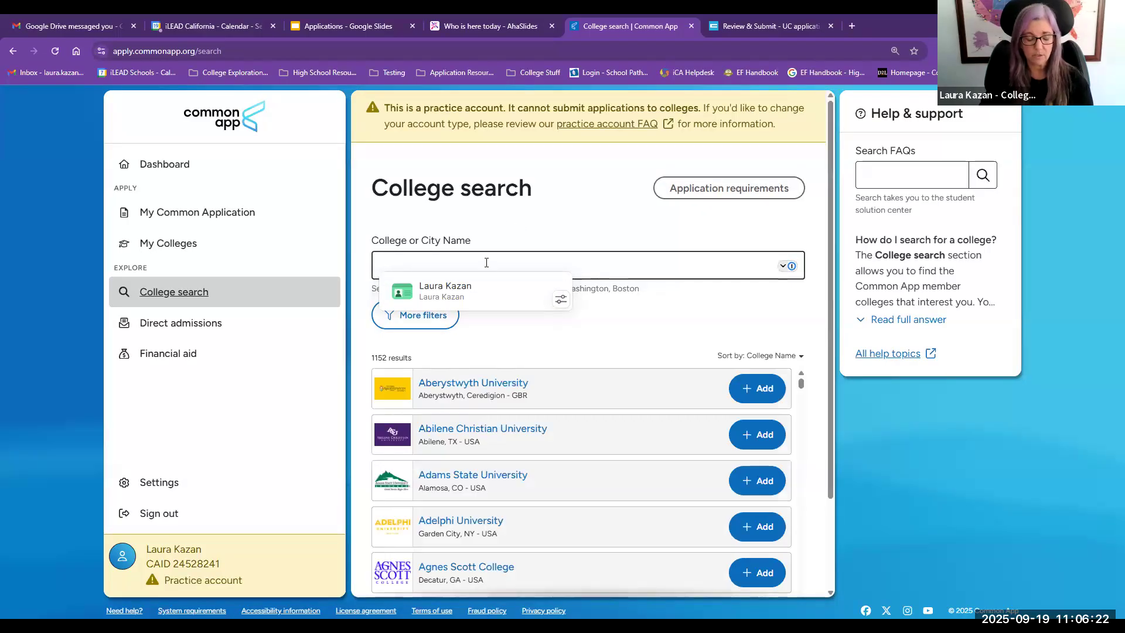
Step: Search the college list for Chapman
text(hapman)
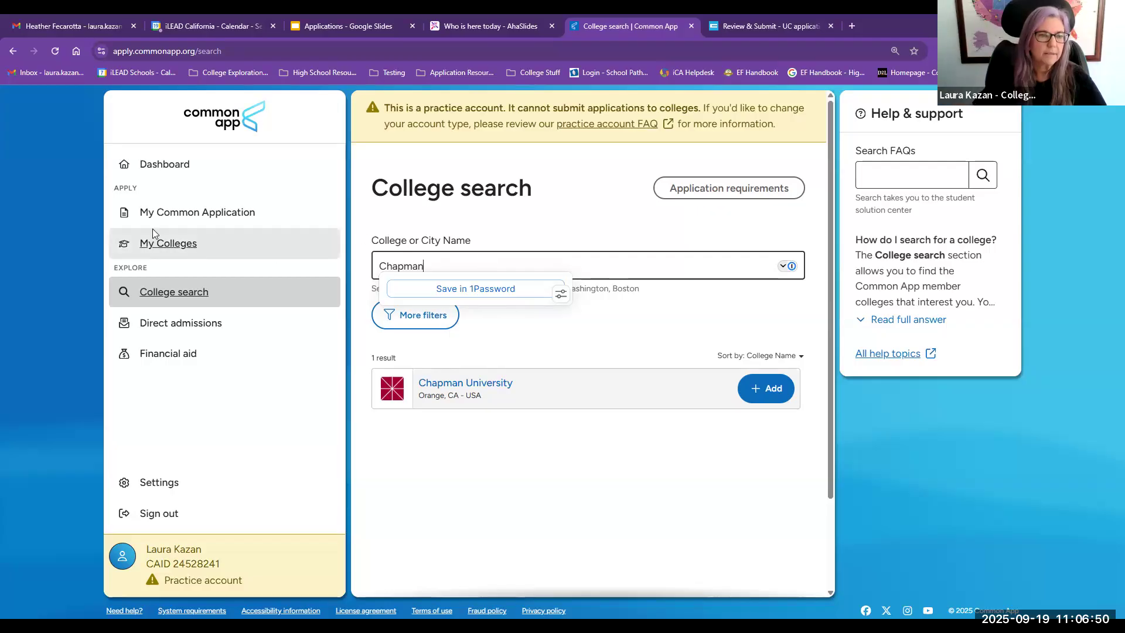
Step: Open the Common App Fee Waiver section and answer Yes to meeting the fee waiver eligibility criteria
click(161, 212)
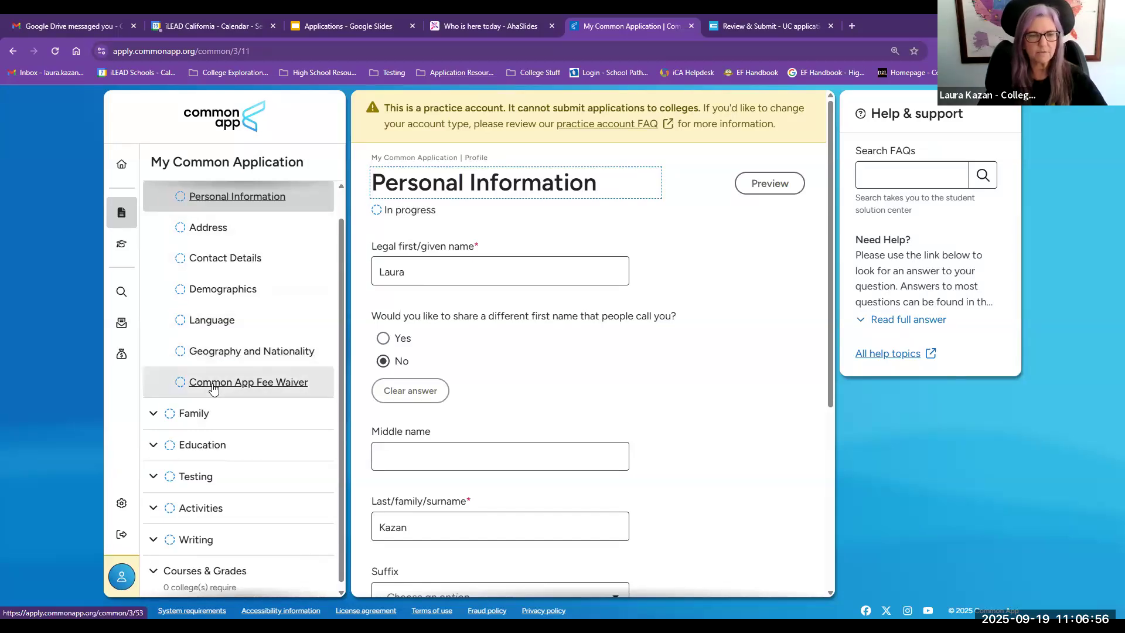
click(213, 388)
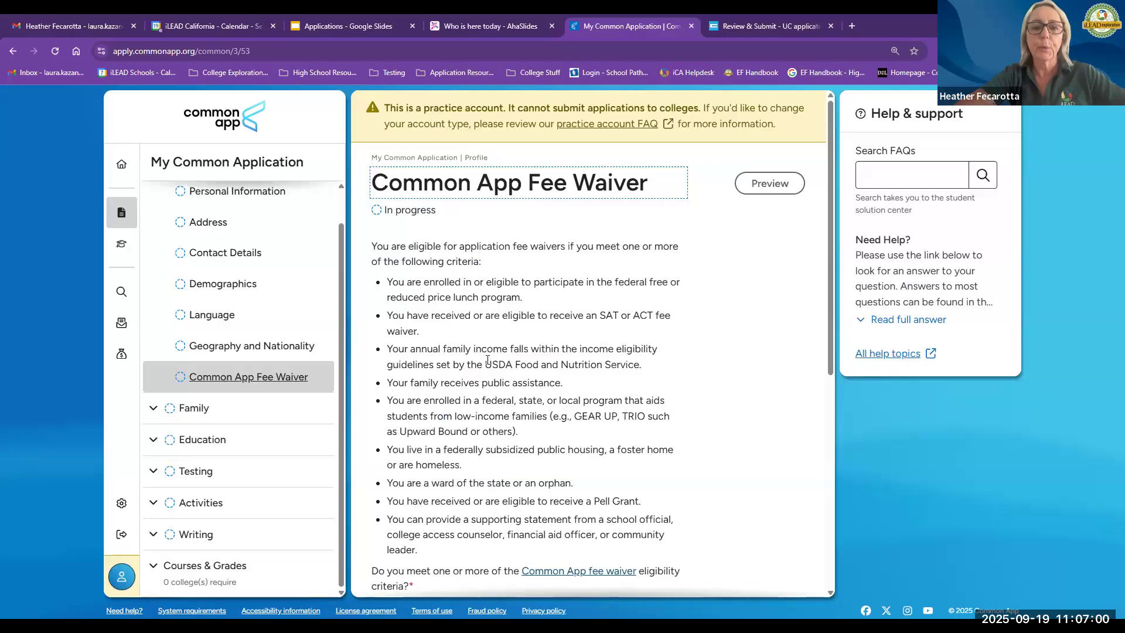
scroll(488, 360, down, 3)
scroll(487, 360, up, 2)
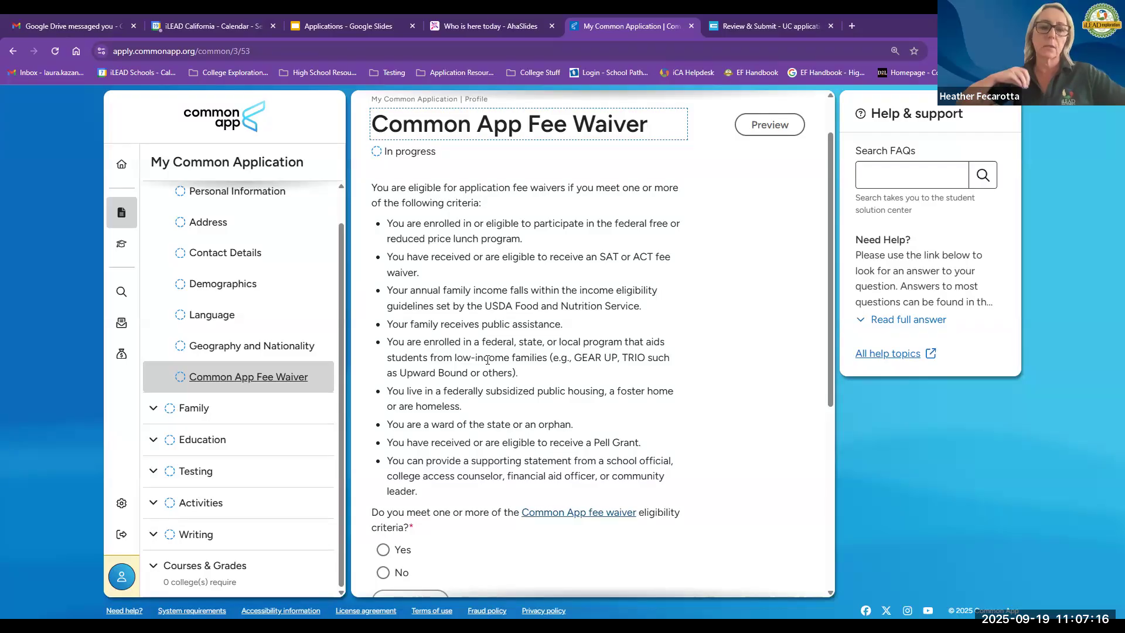
click(382, 549)
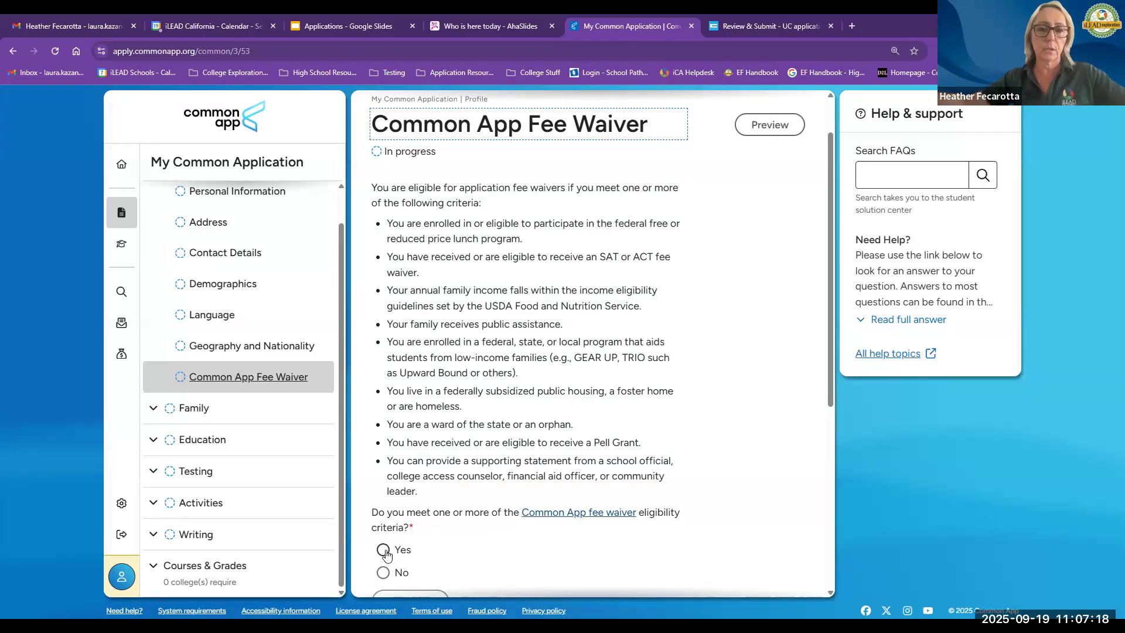
Step: Enter the student's full name as the fee waiver signature
scroll(574, 495, down, 2)
scroll(573, 495, down, 2)
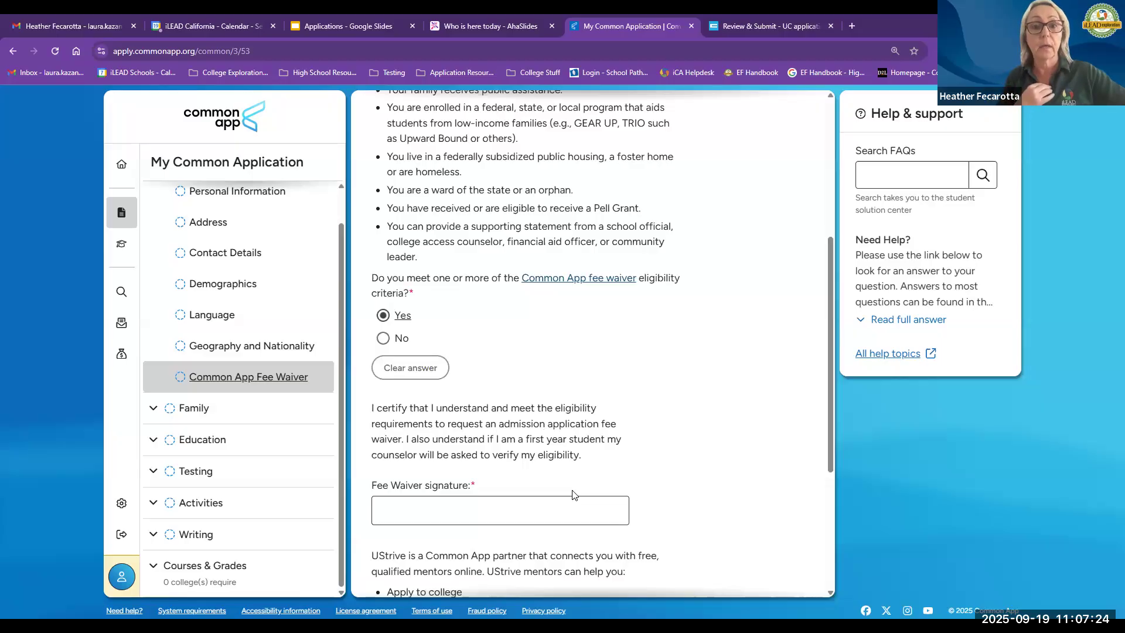
click(567, 503)
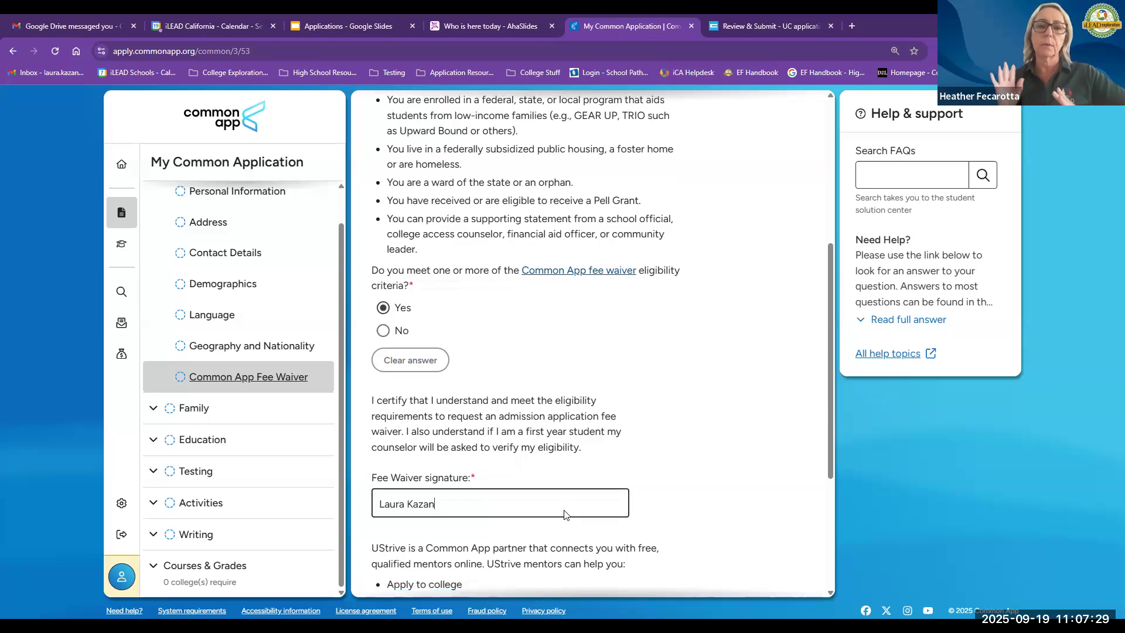
Step: Answer No to connecting with a UStrive mentor
scroll(564, 513, down, 2)
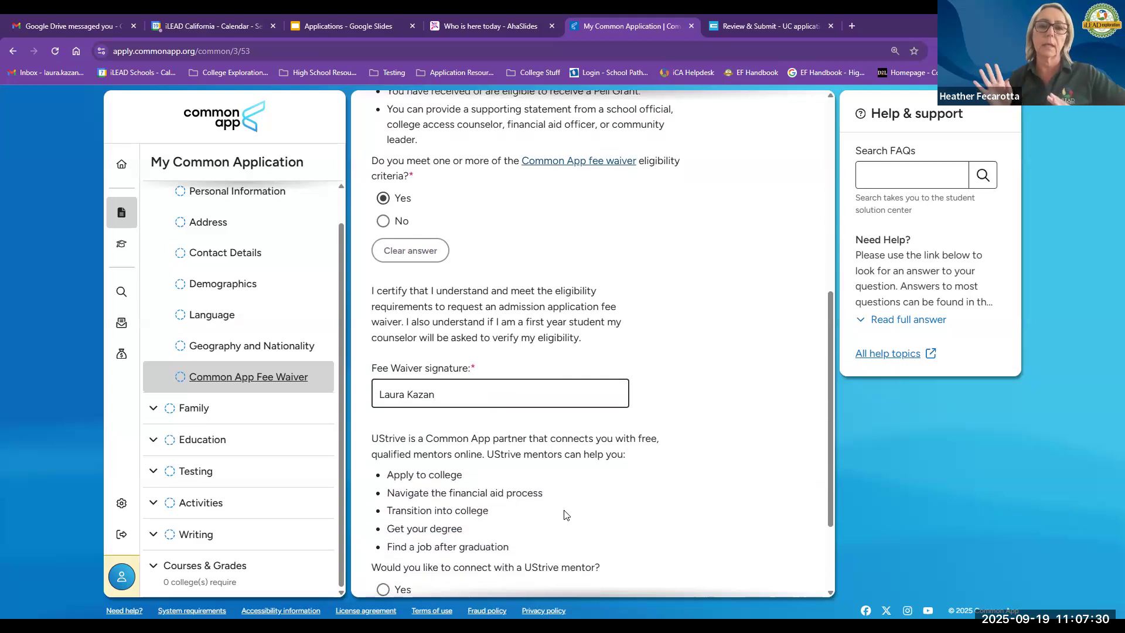
scroll(564, 514, down, 1)
click(384, 554)
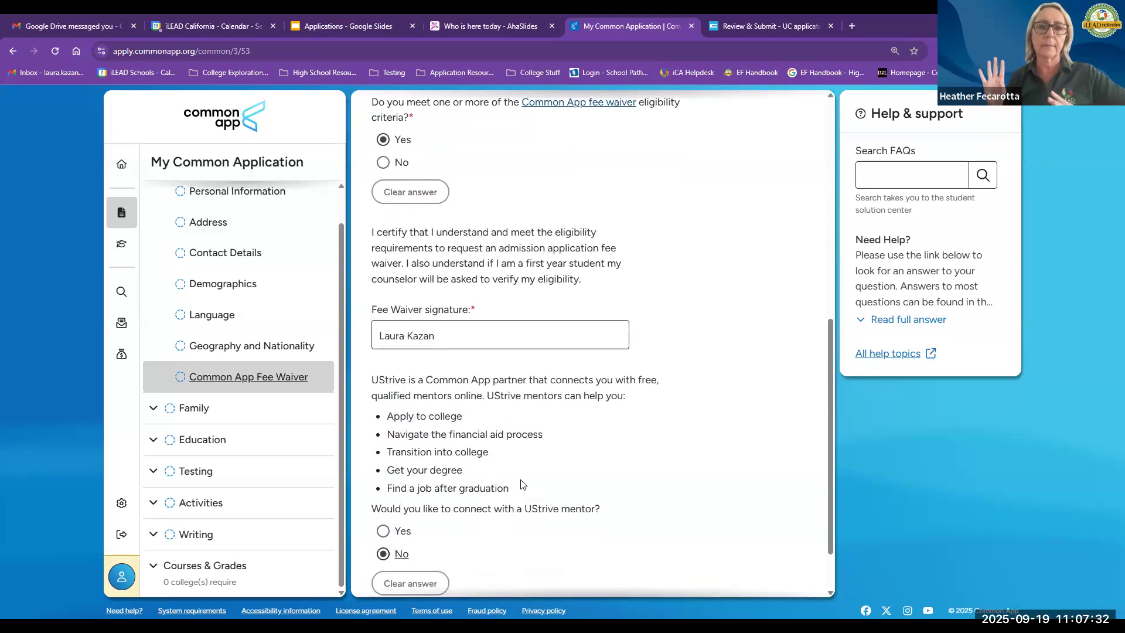
Step: Review the fee waiver criteria and certification text by highlighting passages
scroll(523, 484, up, 3)
scroll(523, 484, up, 4)
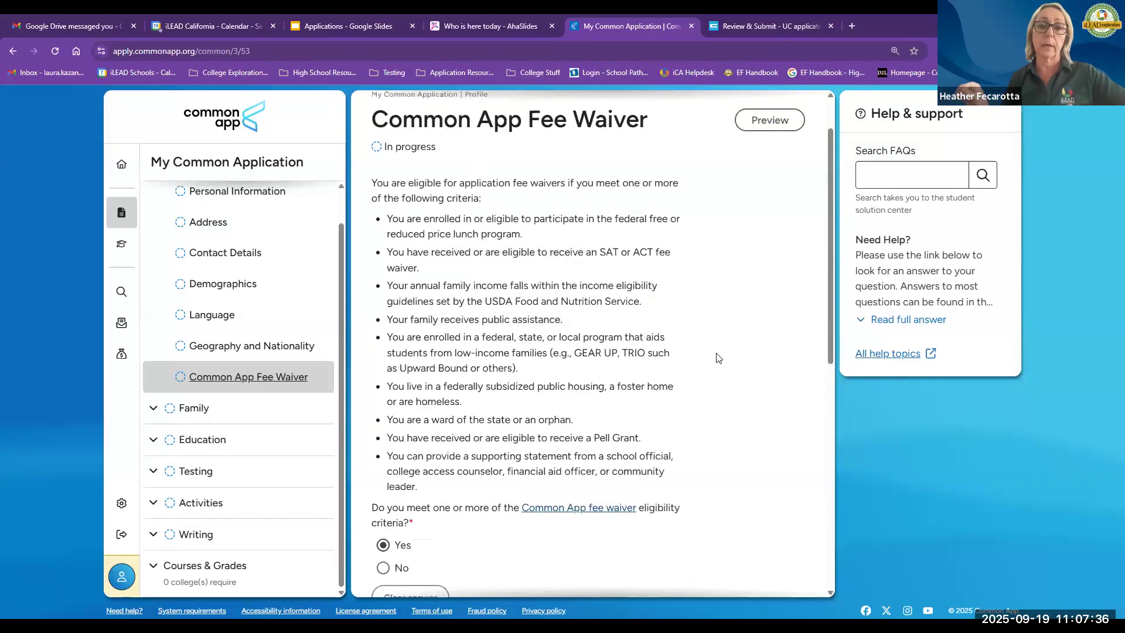
scroll(602, 522, up, 1)
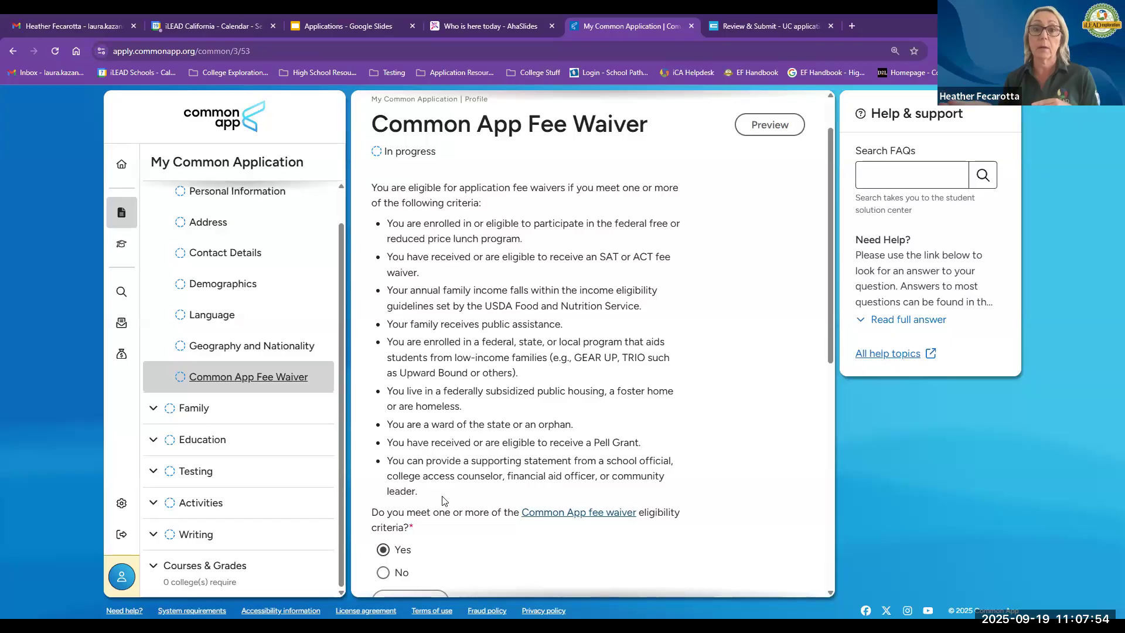
drag(424, 494, 389, 459)
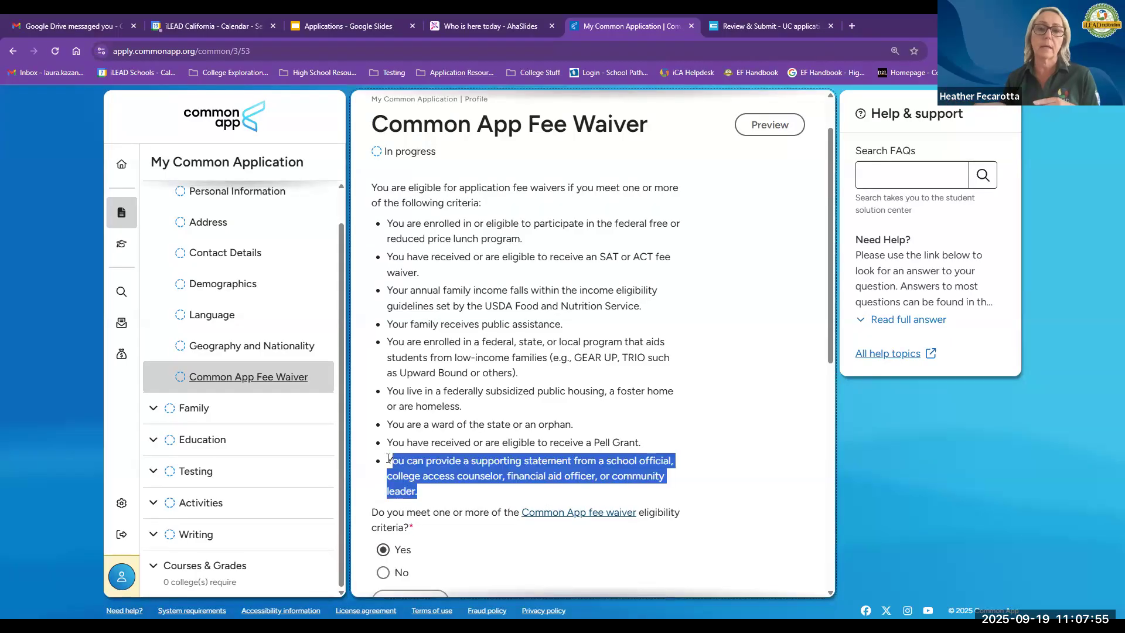
click(479, 415)
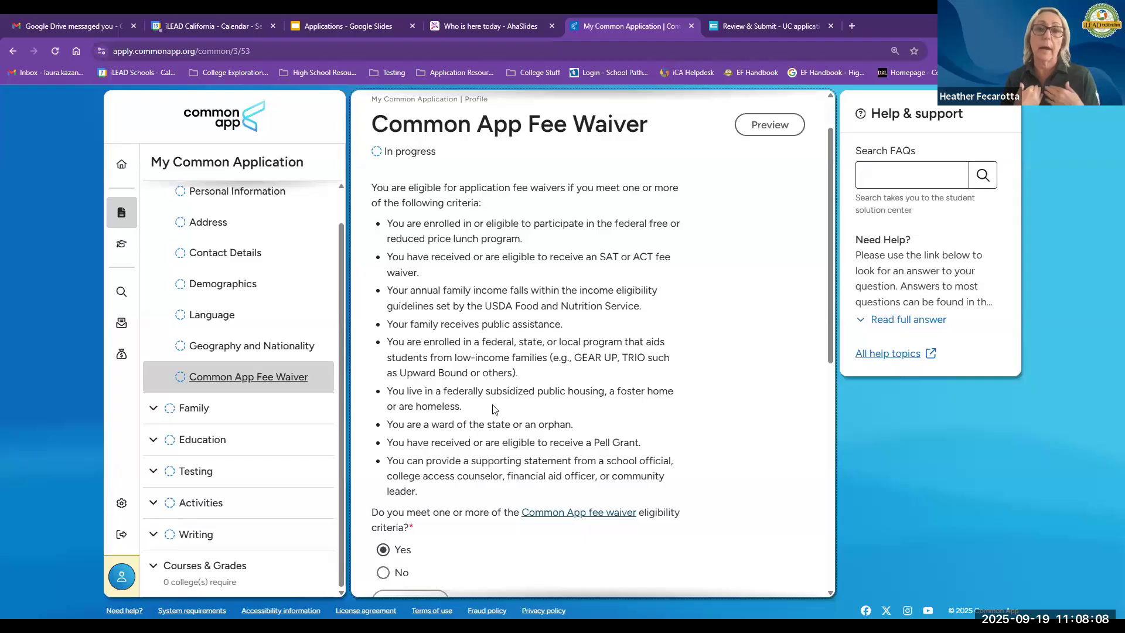
scroll(495, 407, down, 1)
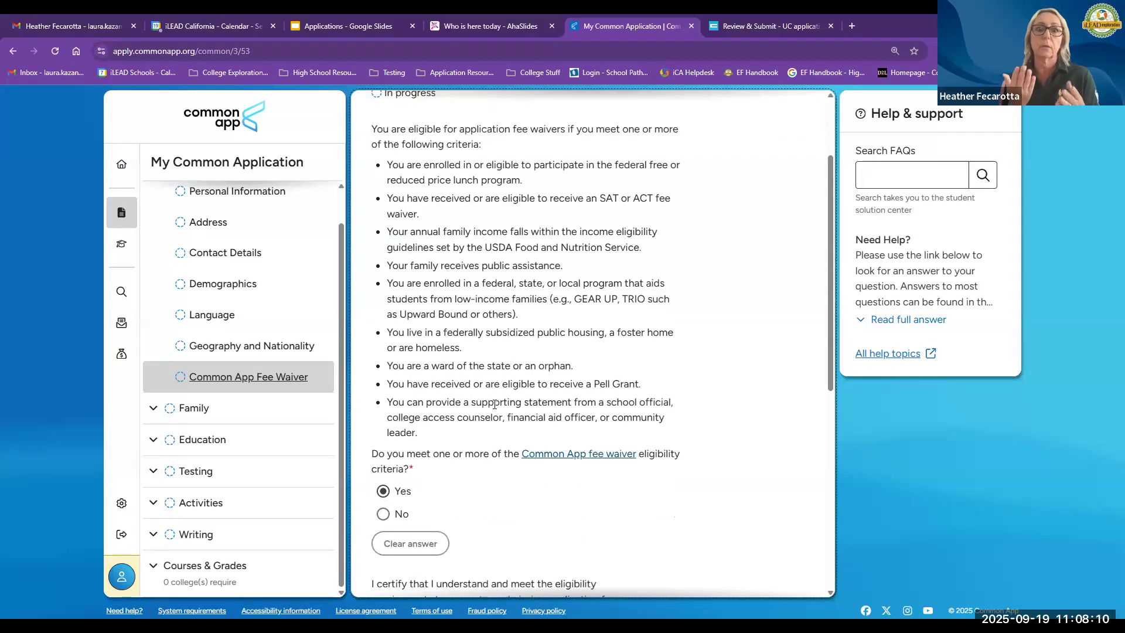
scroll(495, 404, down, 1)
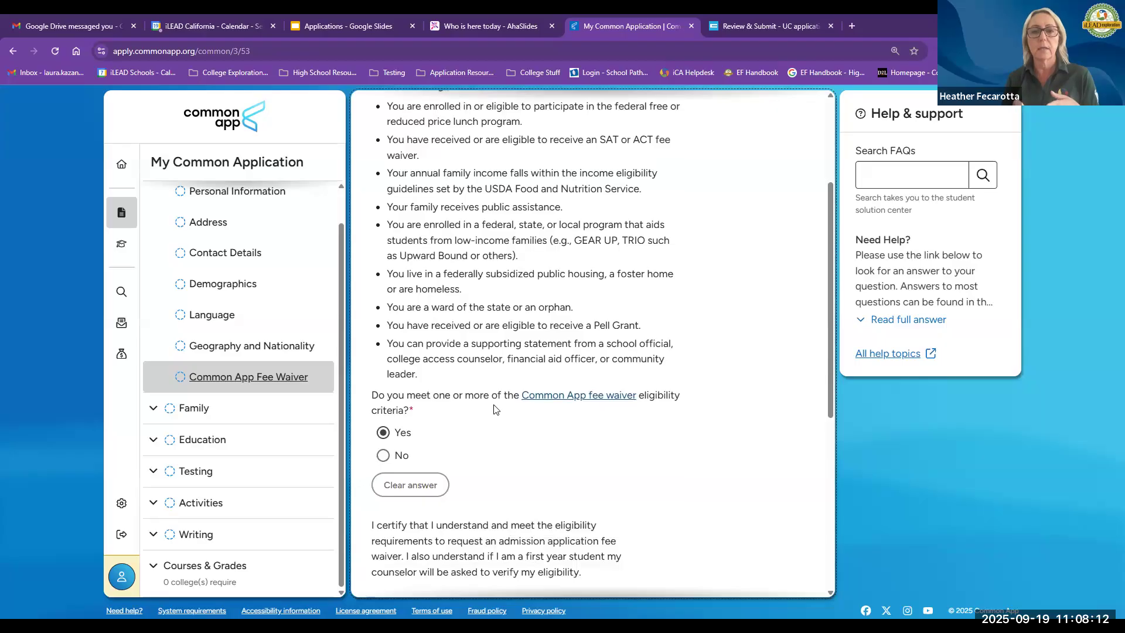
scroll(495, 409, down, 3)
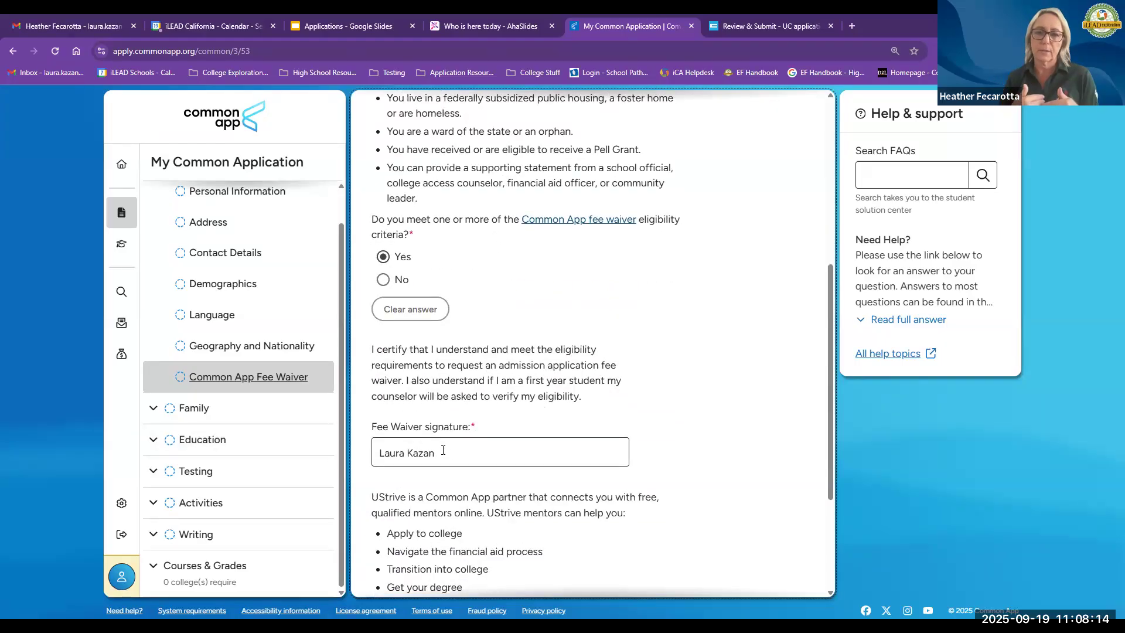
drag(589, 401, 384, 399)
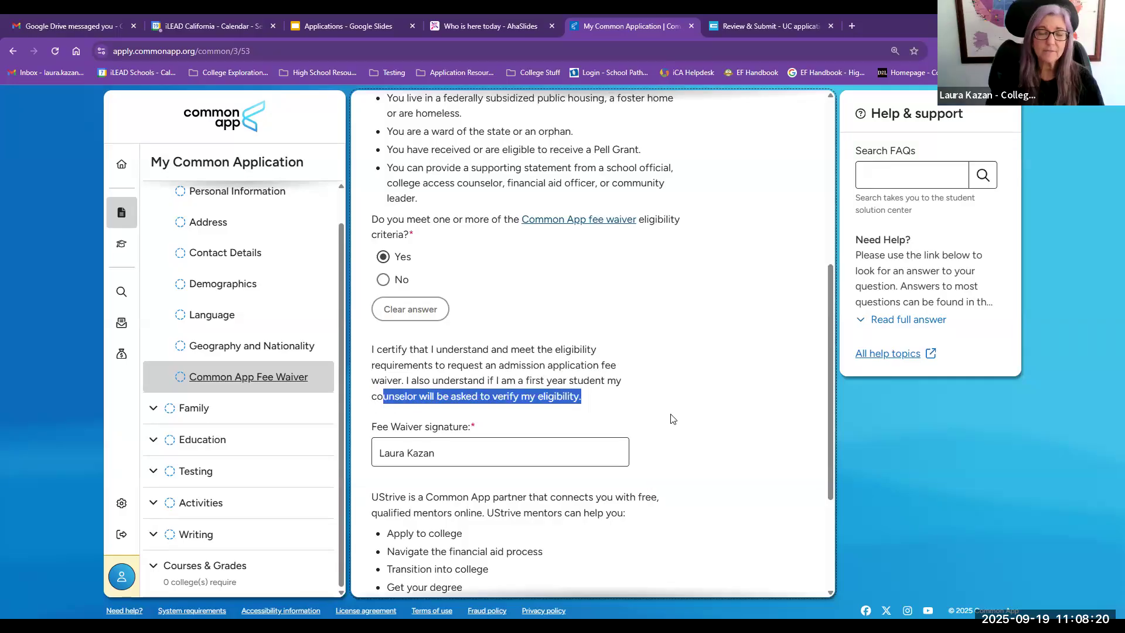
key(shift+Left)
key(shift+Left)
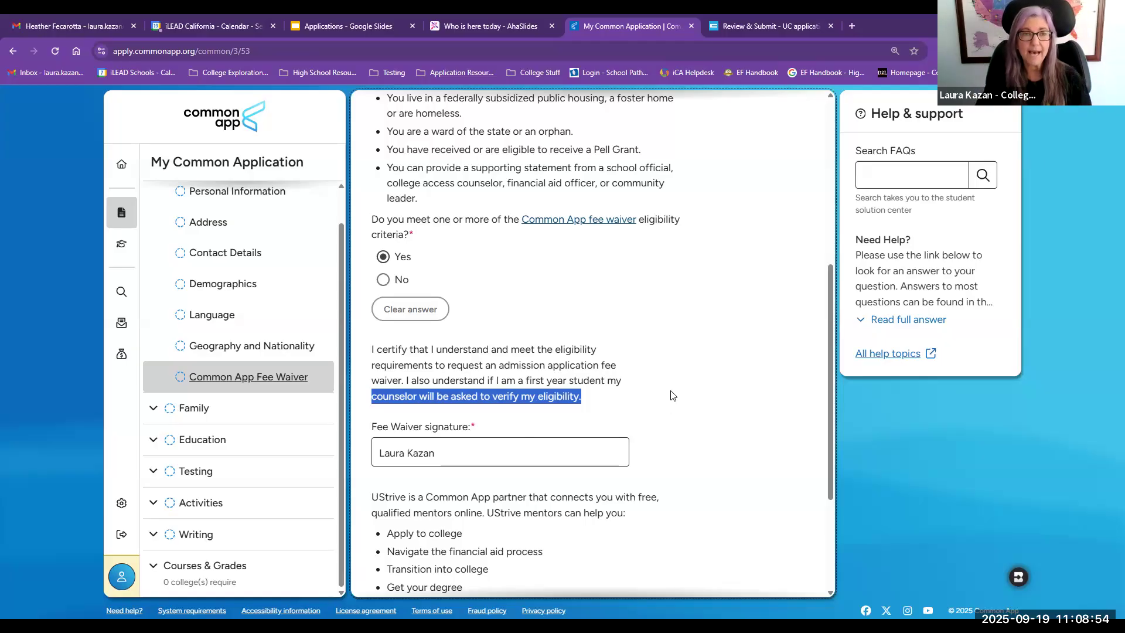
Step: Switch to the Applications slide deck, start the slideshow, and advance to the next slide
click(338, 27)
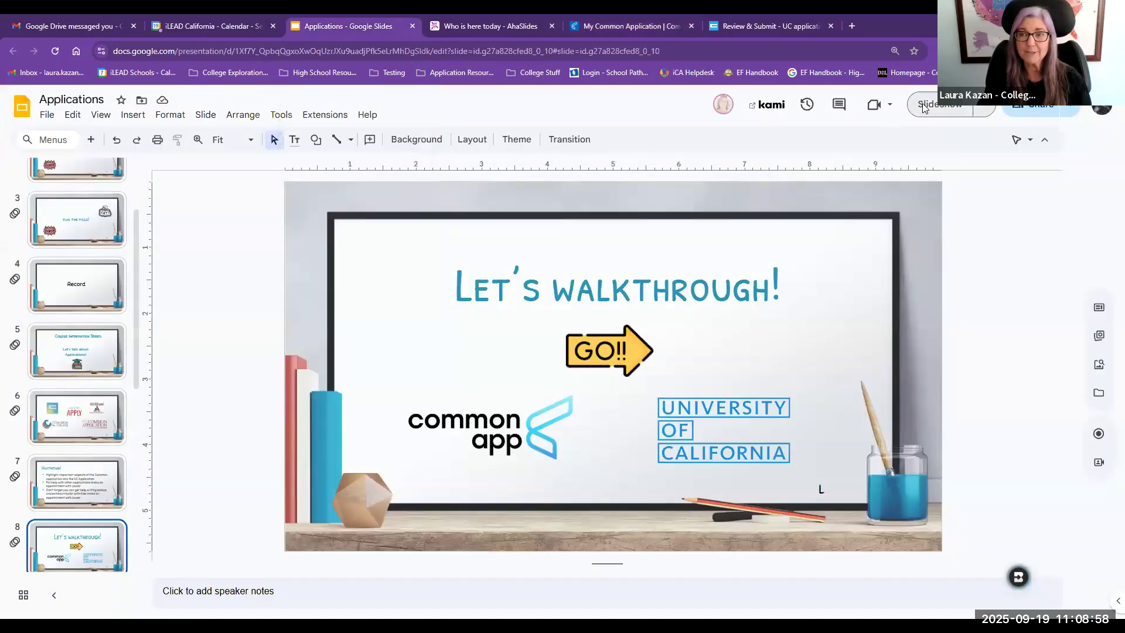
key(ctrl+F5)
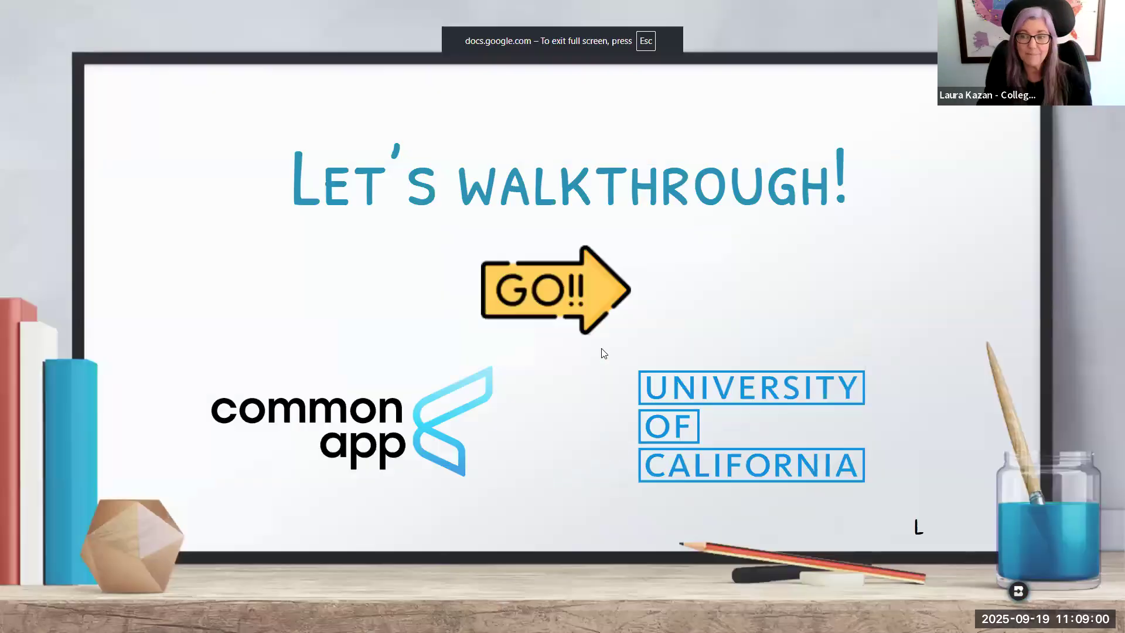
key(Right)
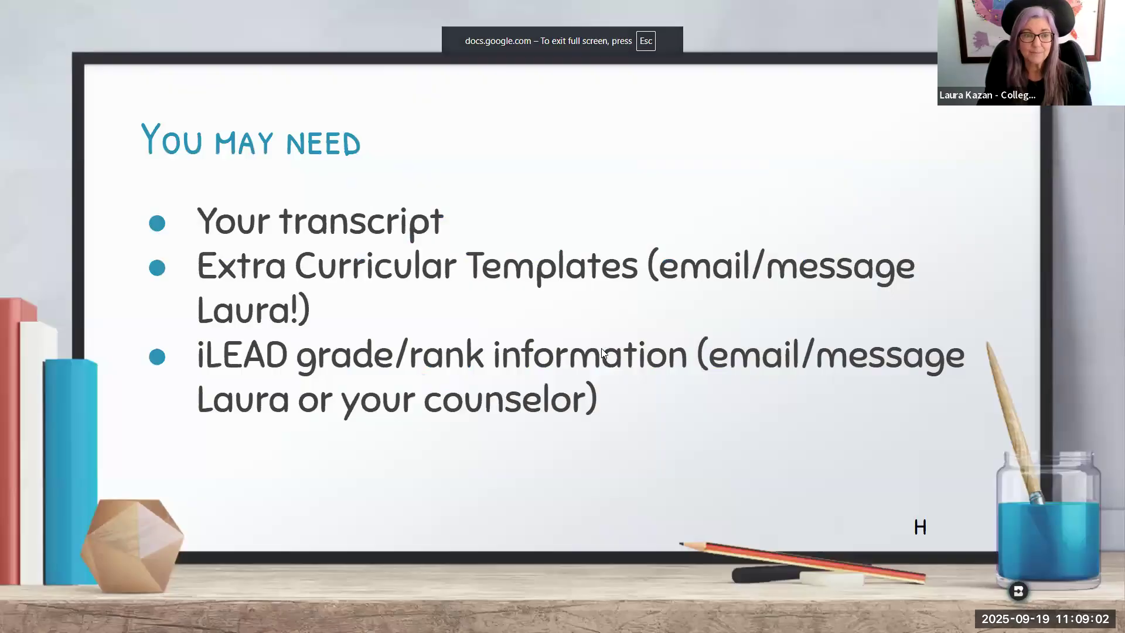